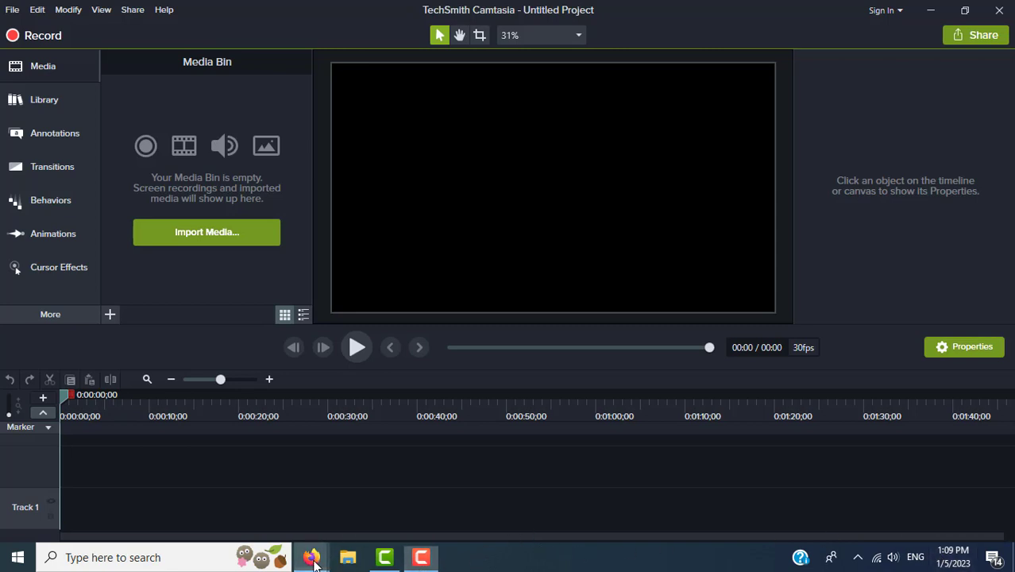
- Bring the Moodle course page forward and collapse its General section
mouse_move(314, 559)
left_click(240, 501)
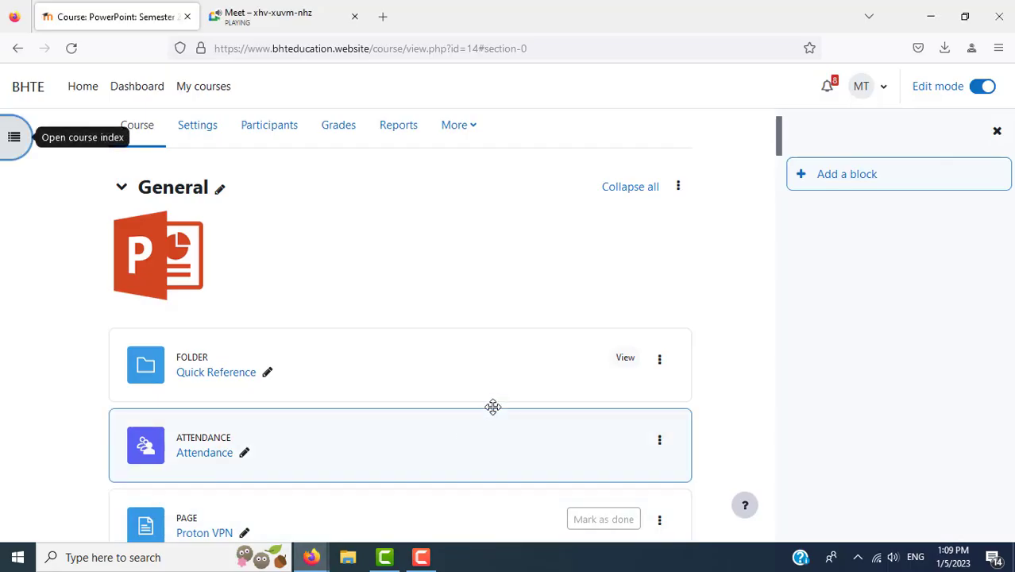
left_click(122, 187)
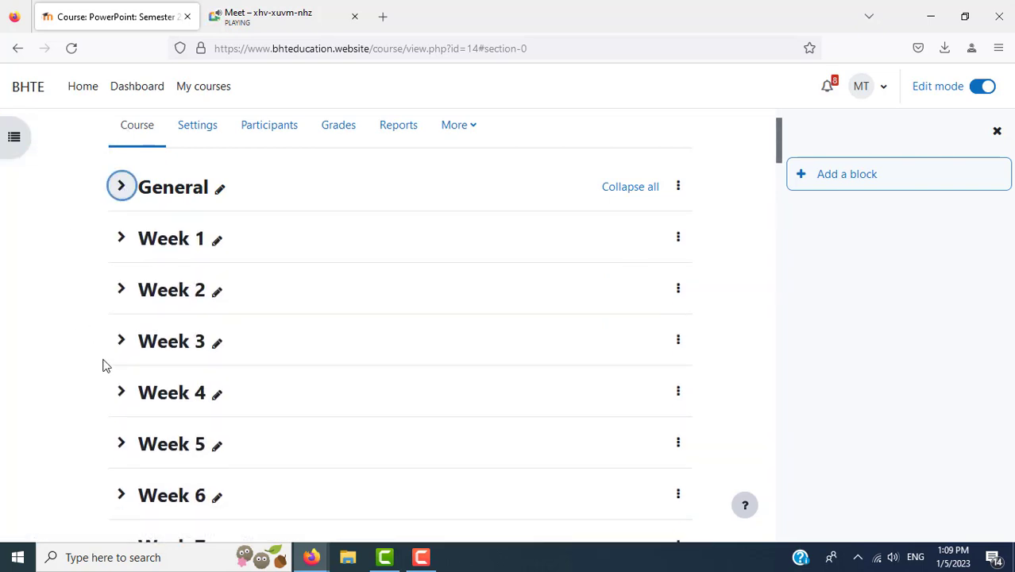
- Open the 'Happy Birthday Card - Instructions' page listed under Topic 9
scroll(102, 367, "down", 4)
scroll(102, 365, "down", 1)
scroll(102, 362, "down", 3)
scroll(102, 362, "down", 4)
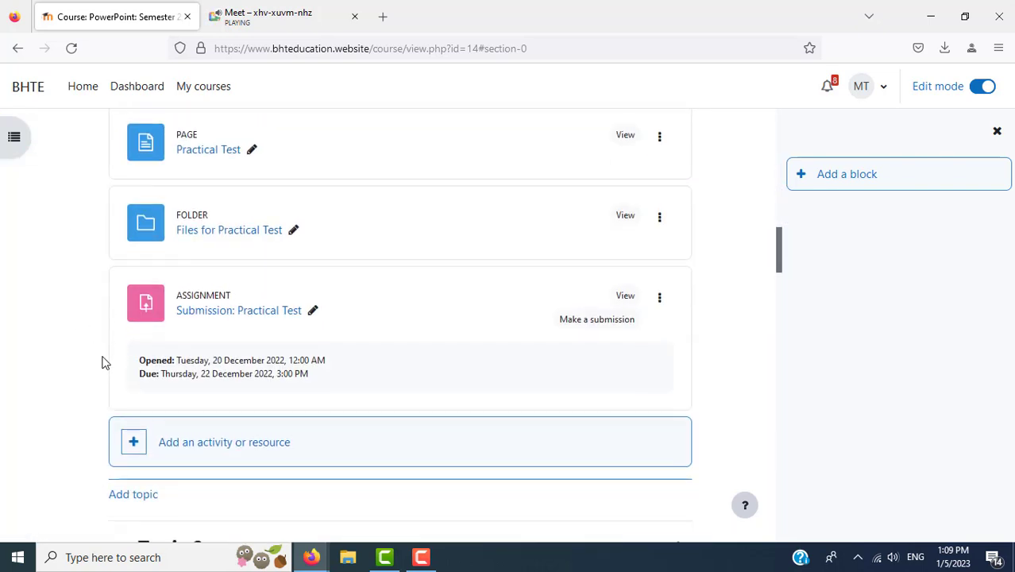
scroll(102, 362, "down", 3)
scroll(102, 362, "down", 1)
scroll(102, 362, "down", 3)
scroll(102, 362, "down", 5)
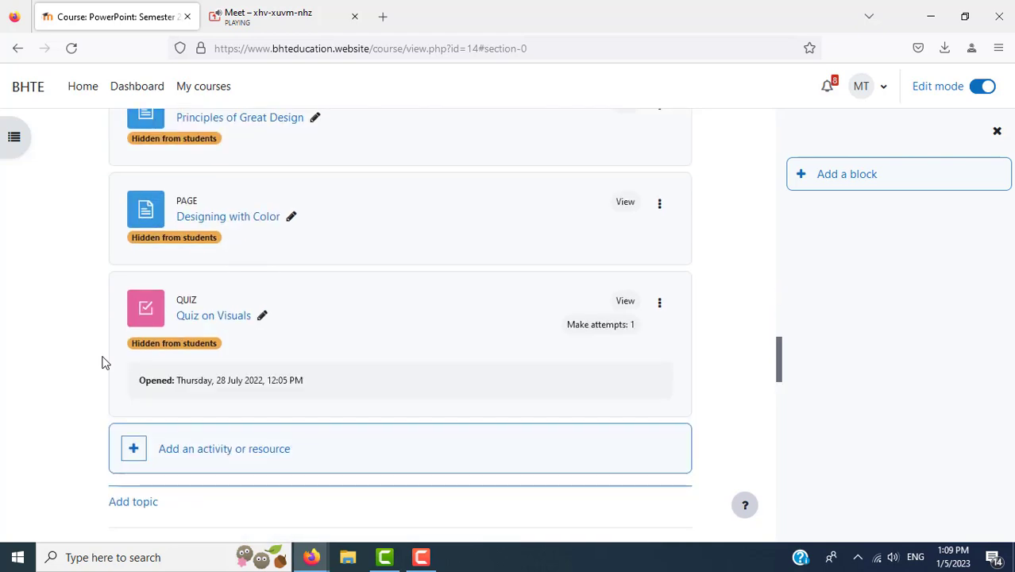
scroll(101, 362, "up", 3)
scroll(102, 362, "up", 3)
scroll(101, 362, "up", 3)
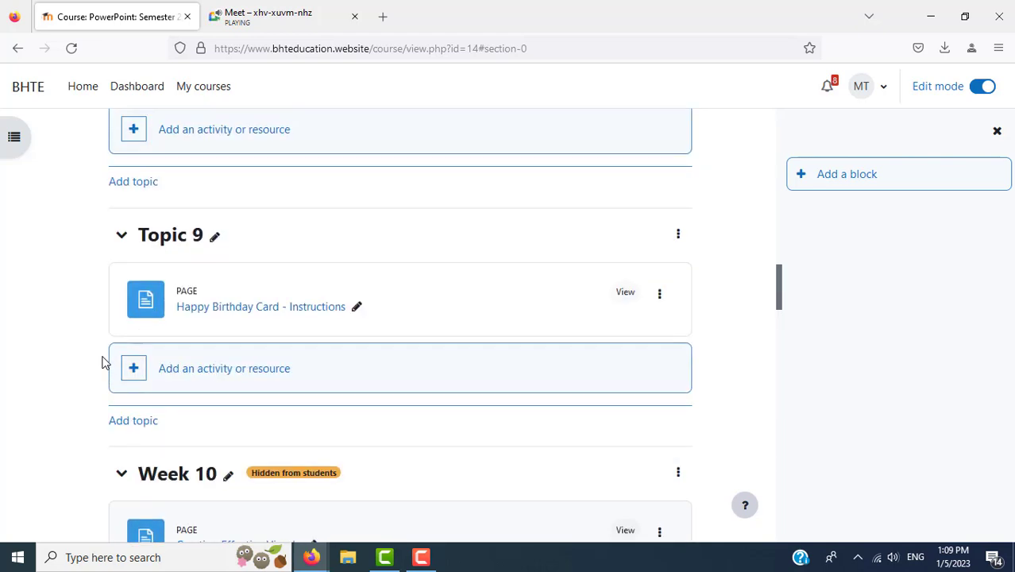
left_click(292, 308)
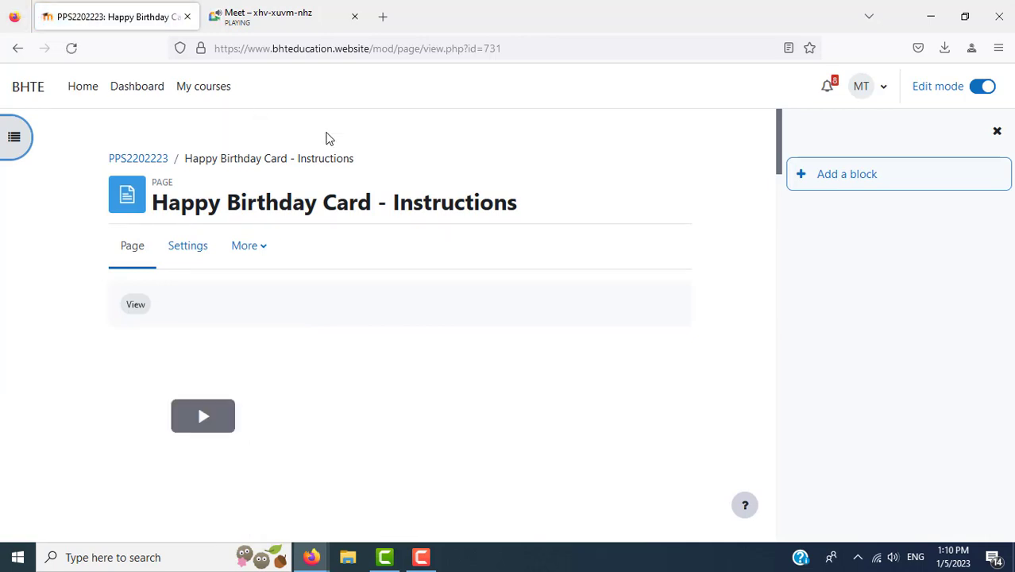
- Play the embedded sample birthday card video on the instructions page
scroll(540, 310, "down", 2)
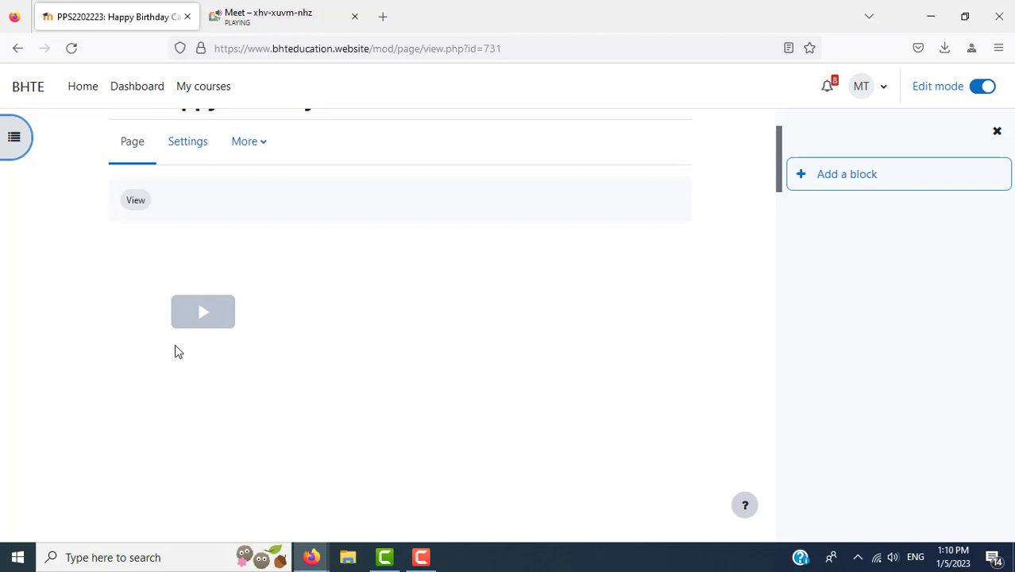
scroll(164, 345, "down", 3)
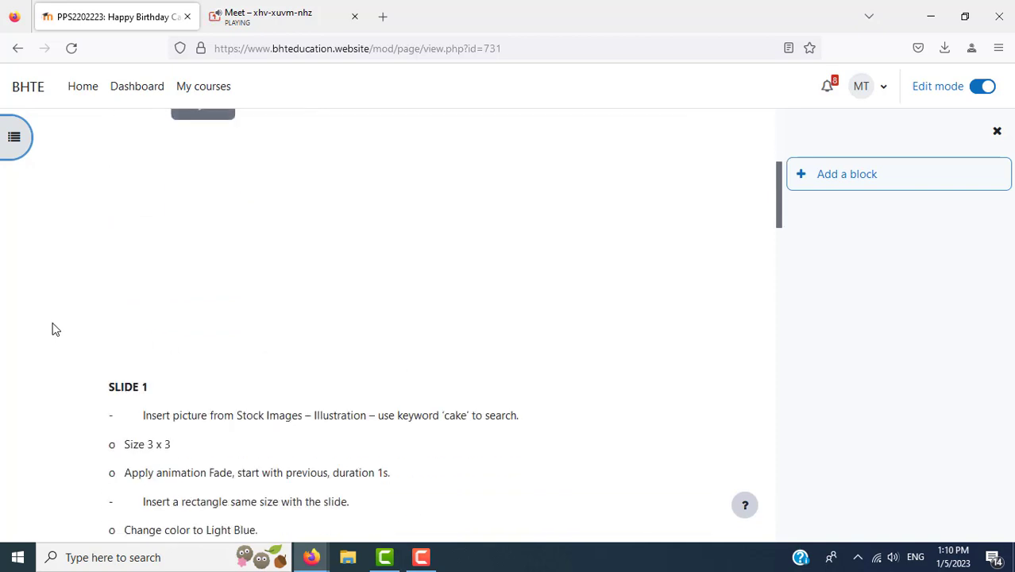
scroll(55, 329, "down", 3)
scroll(55, 329, "up", 4)
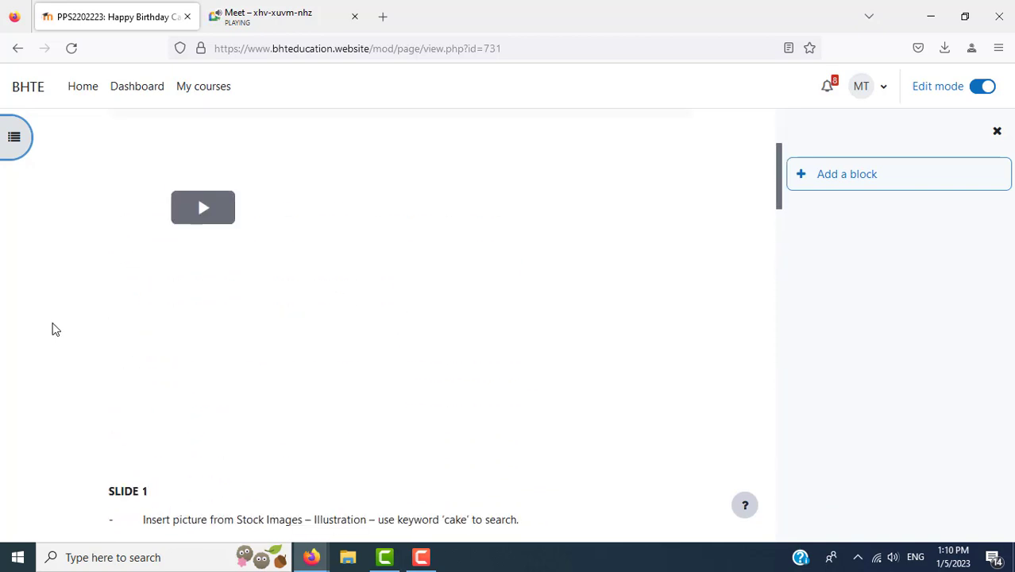
scroll(56, 329, "up", 2)
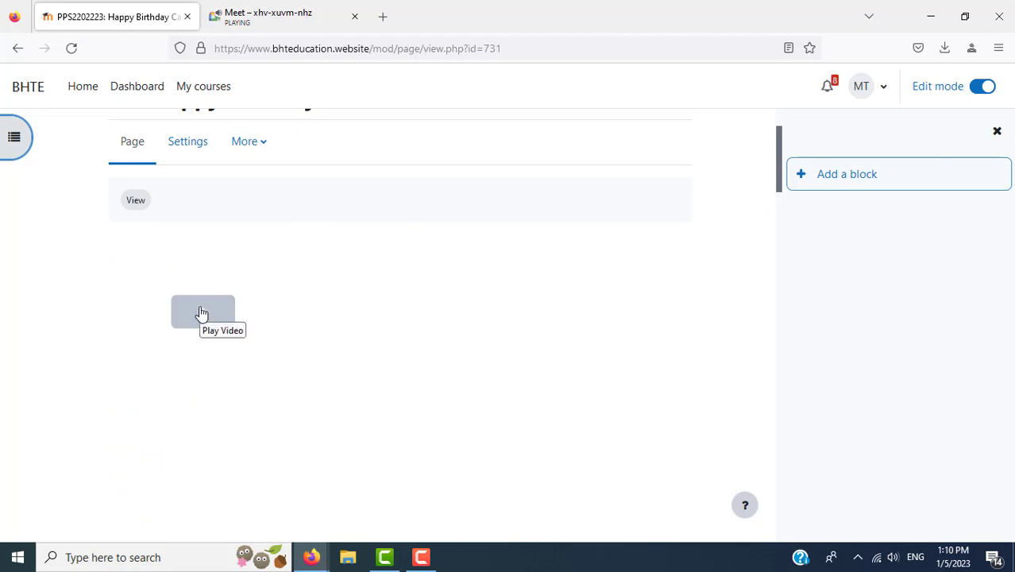
left_click(201, 312)
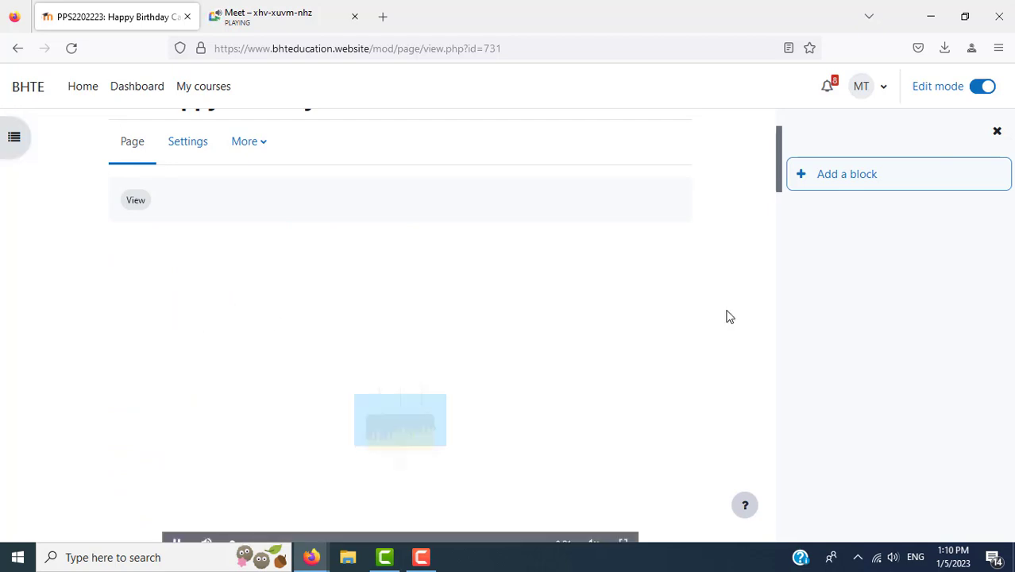
scroll(725, 315, "down", 1)
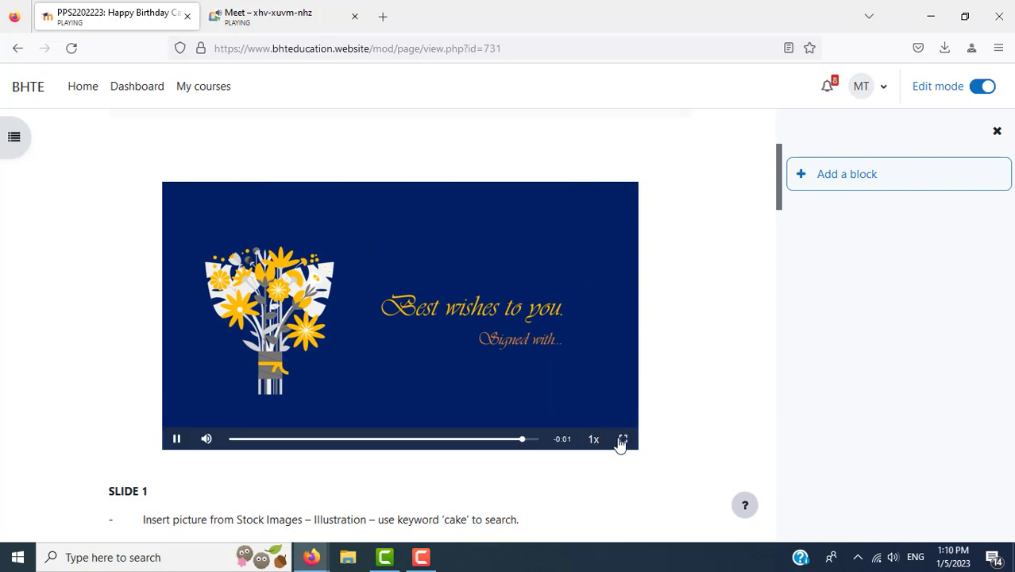
left_click(621, 440)
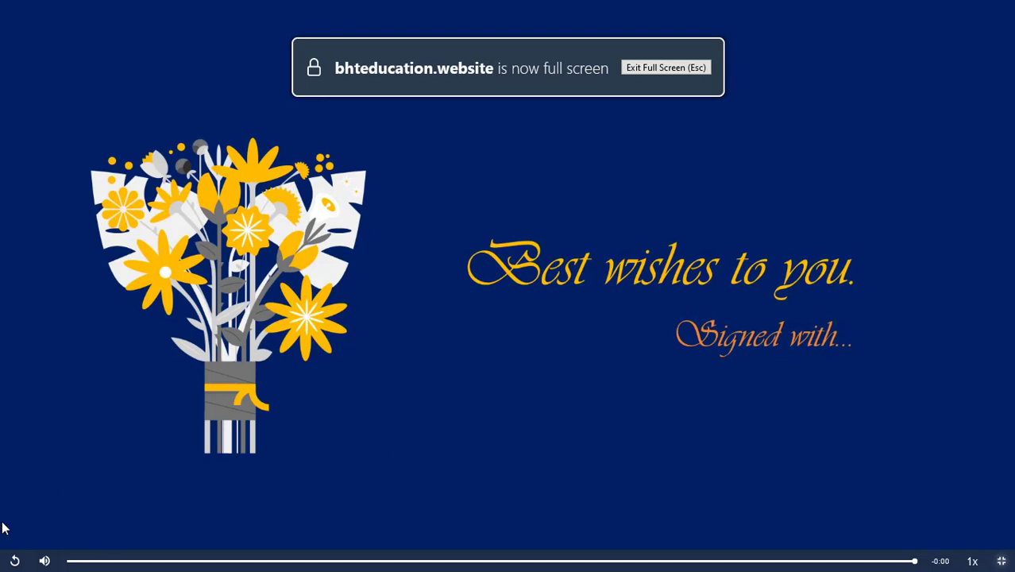
left_click(15, 562)
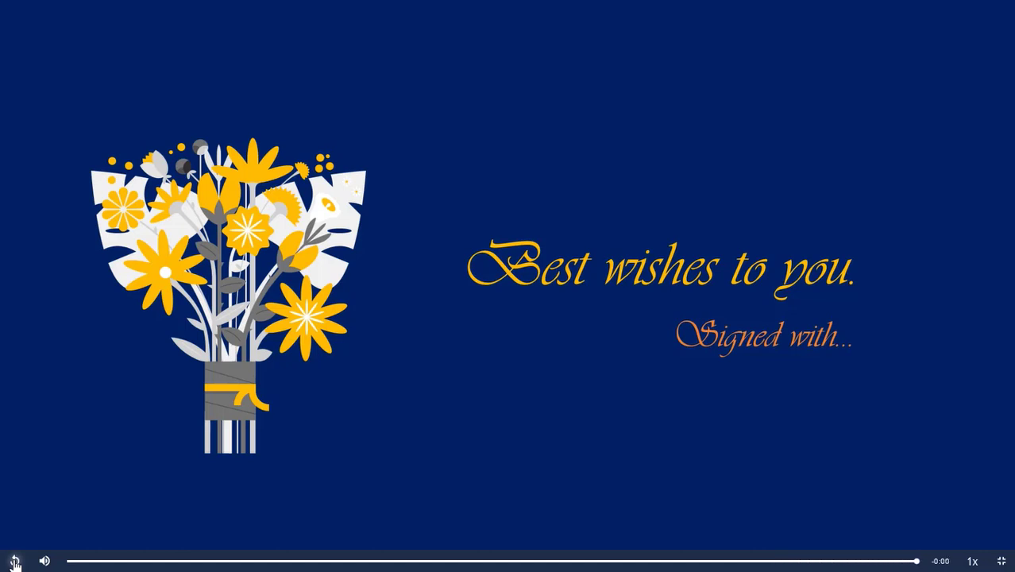
key("Escape")
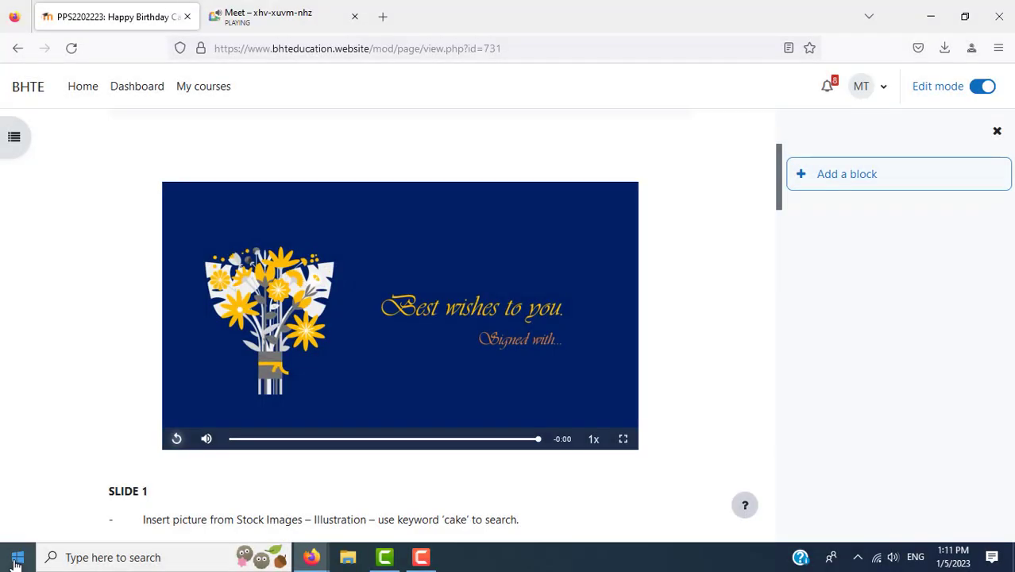
- Check the Google Meet call, set system volume to 100, then return to the instructions tab
left_click(265, 21)
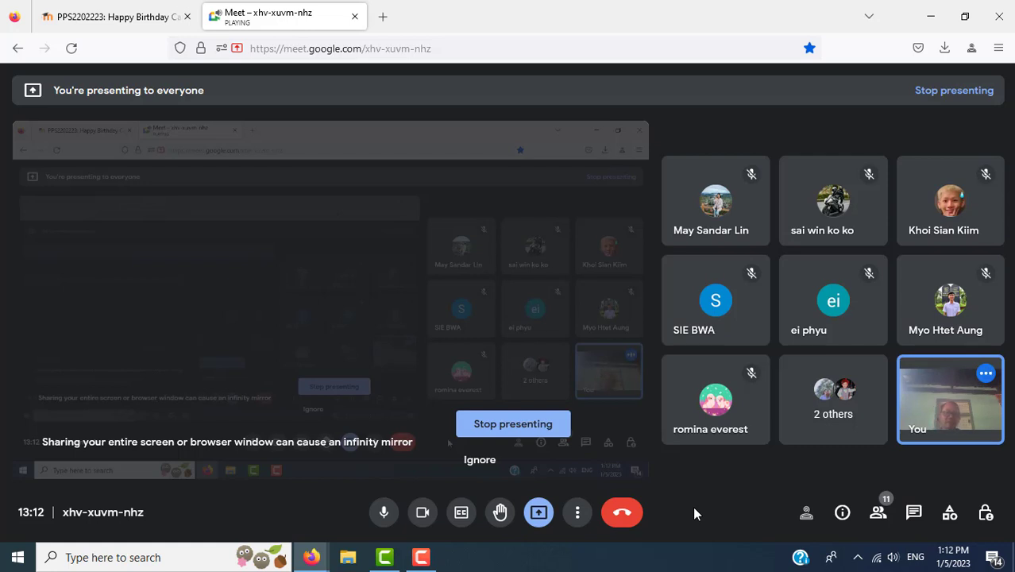
left_click(894, 558)
left_click(935, 521)
left_click(968, 522)
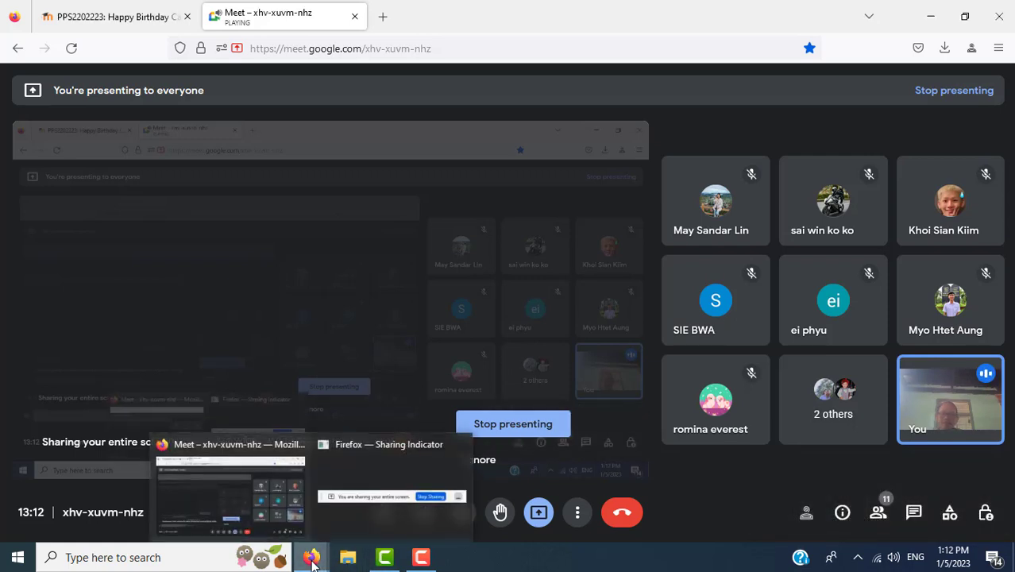
left_click(127, 16)
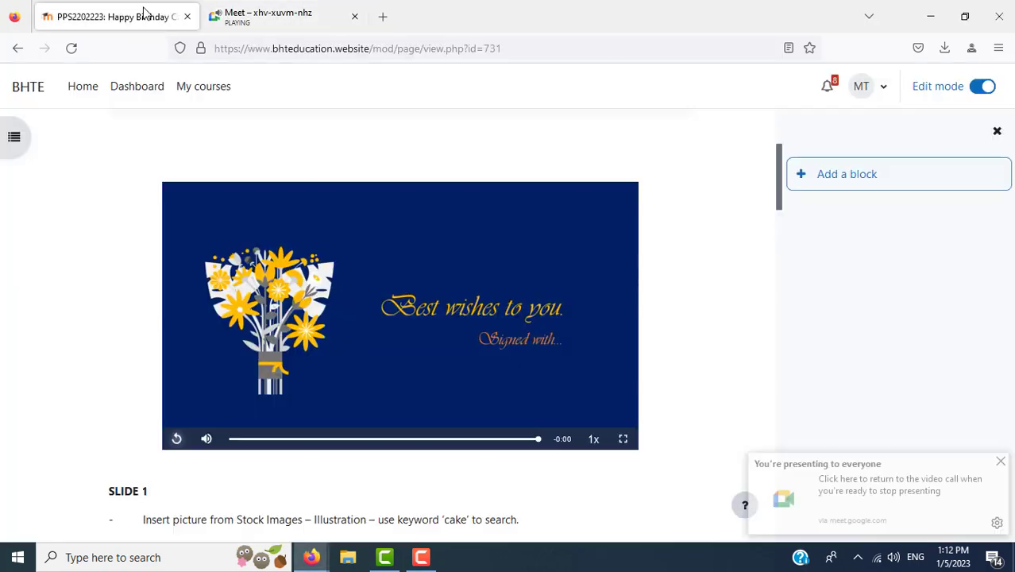
- Replay the birthday card video full screen and dismiss the Meet presenting notification
left_click(177, 439)
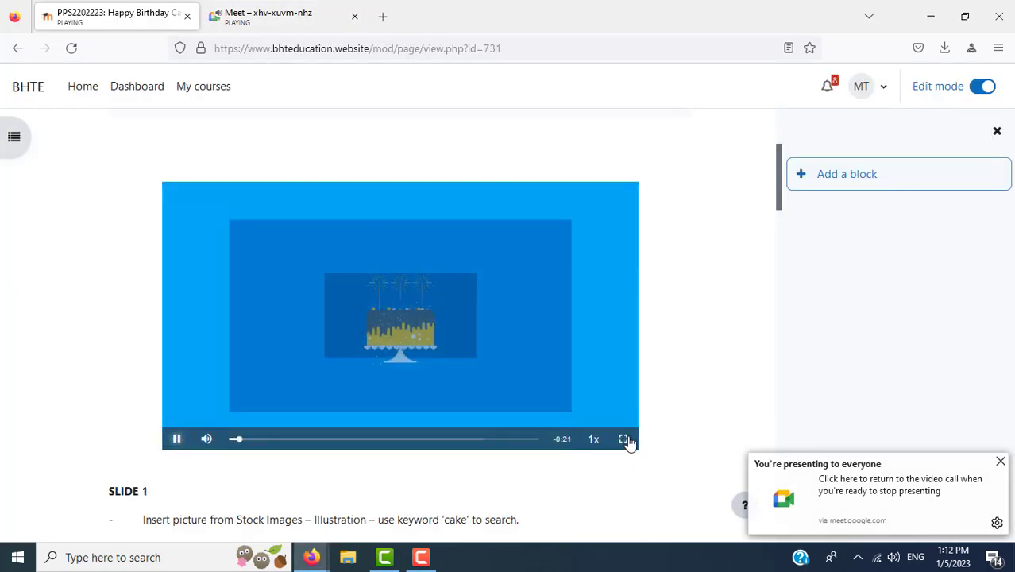
left_click(624, 439)
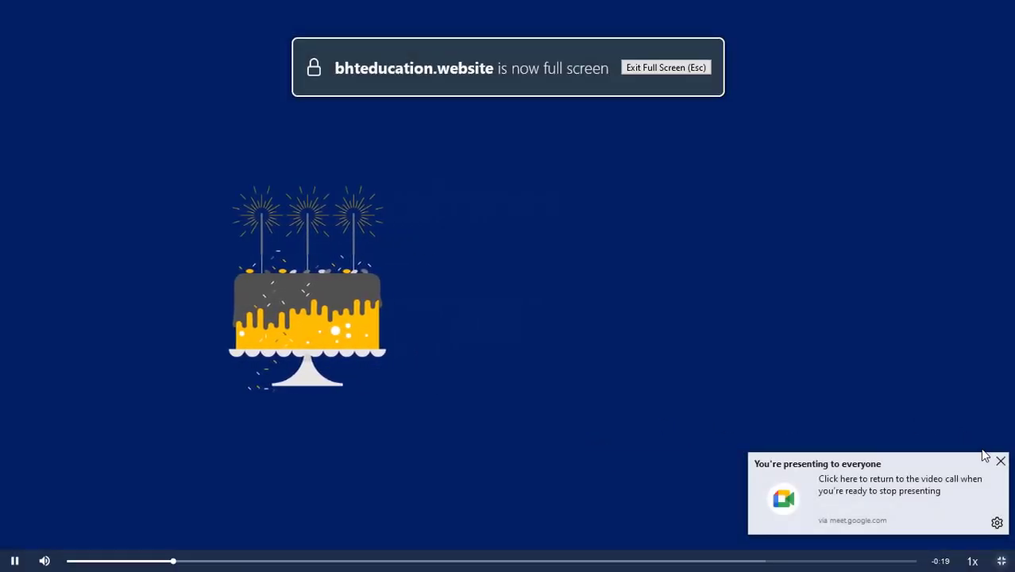
left_click(1001, 461)
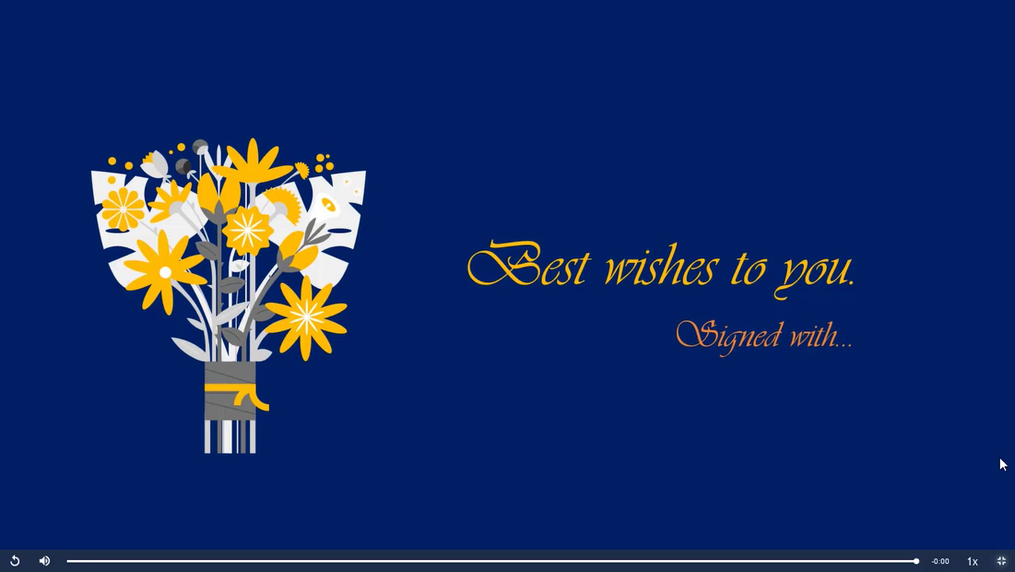
key("Escape")
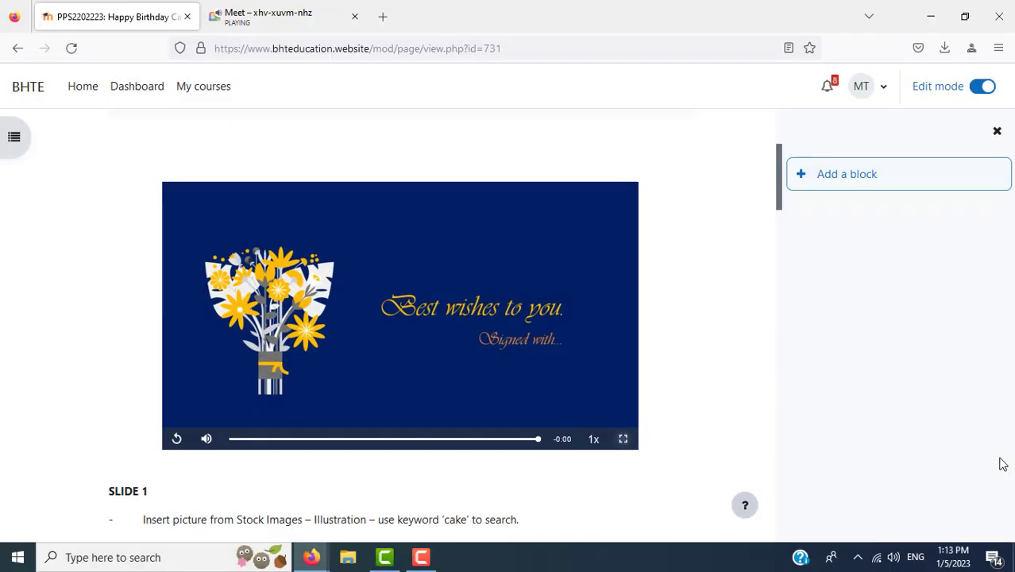
left_click(894, 556)
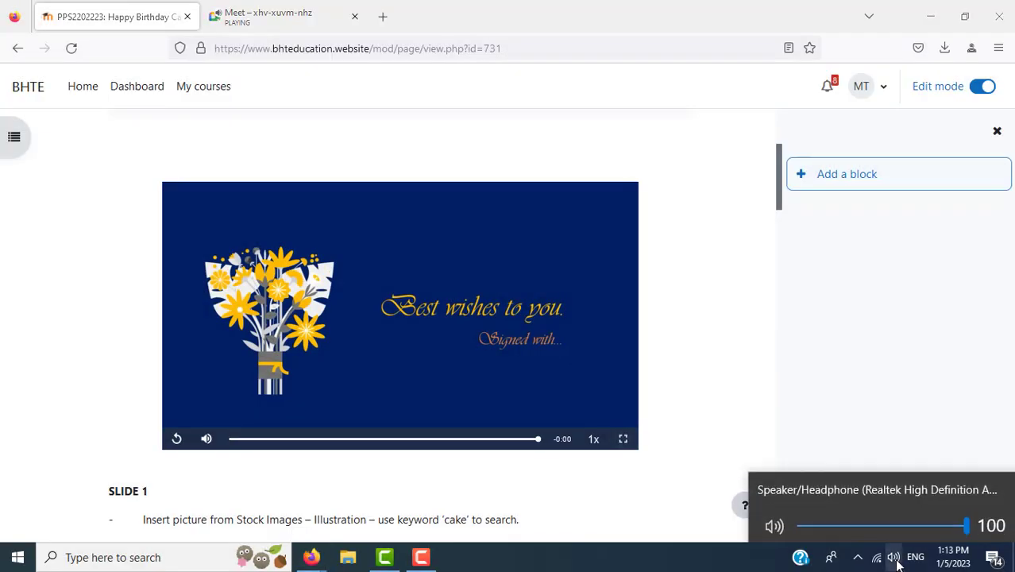
left_click_drag(903, 525, 897, 521)
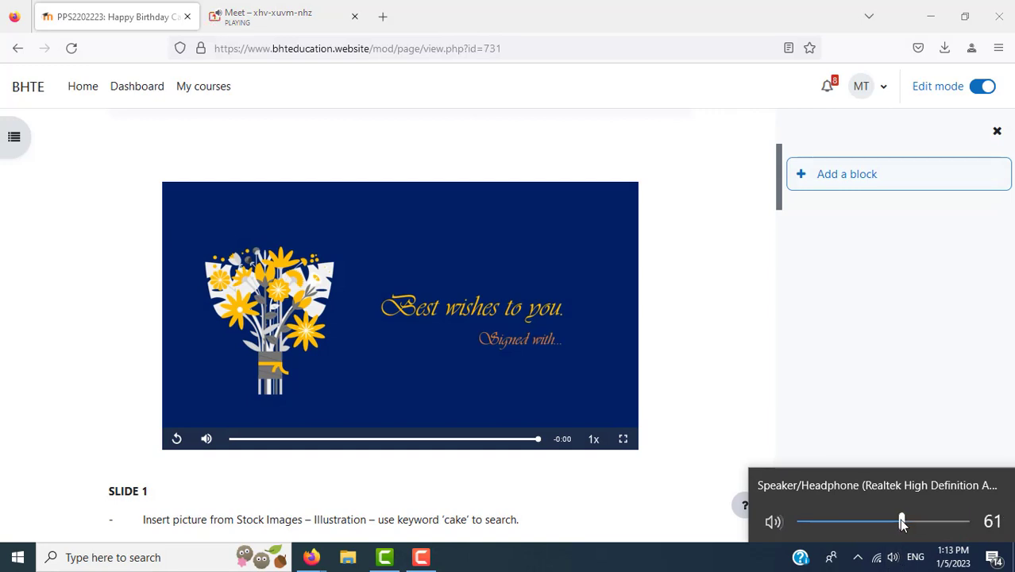
left_click(718, 326)
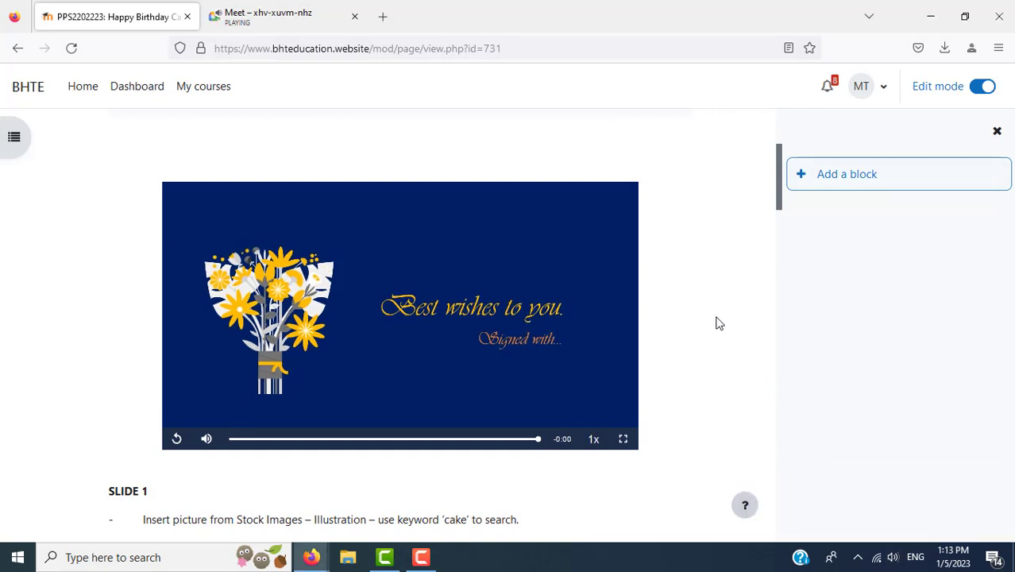
scroll(274, 360, "down", 3)
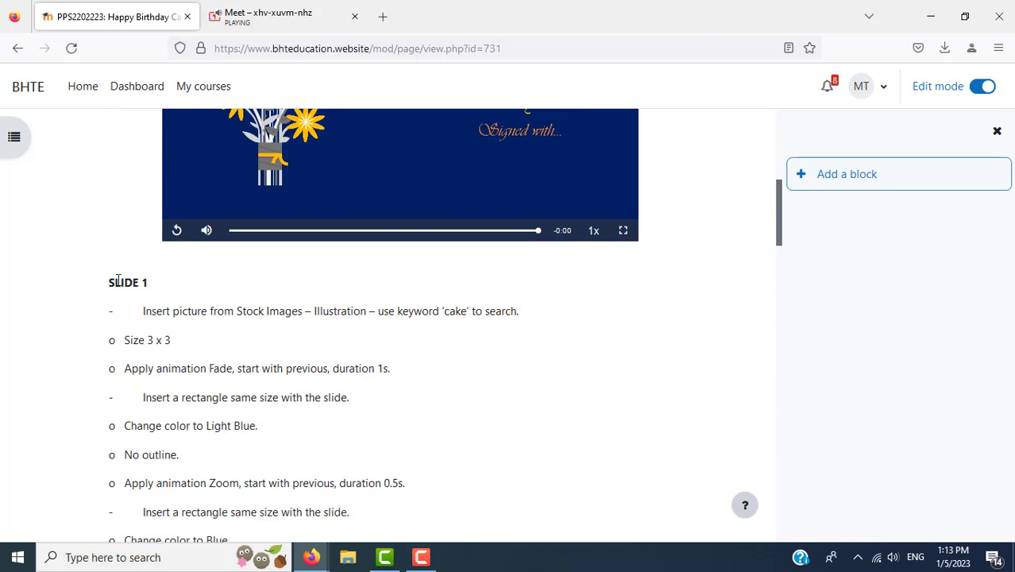
scroll(121, 282, "down", 3)
scroll(327, 304, "down", 3)
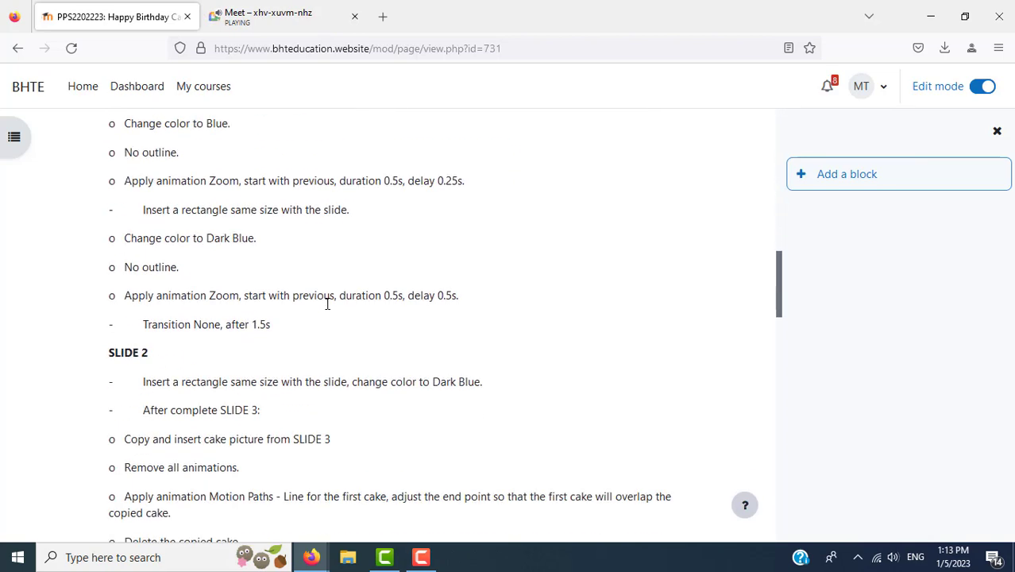
scroll(335, 303, "down", 6)
scroll(337, 309, "down", 5)
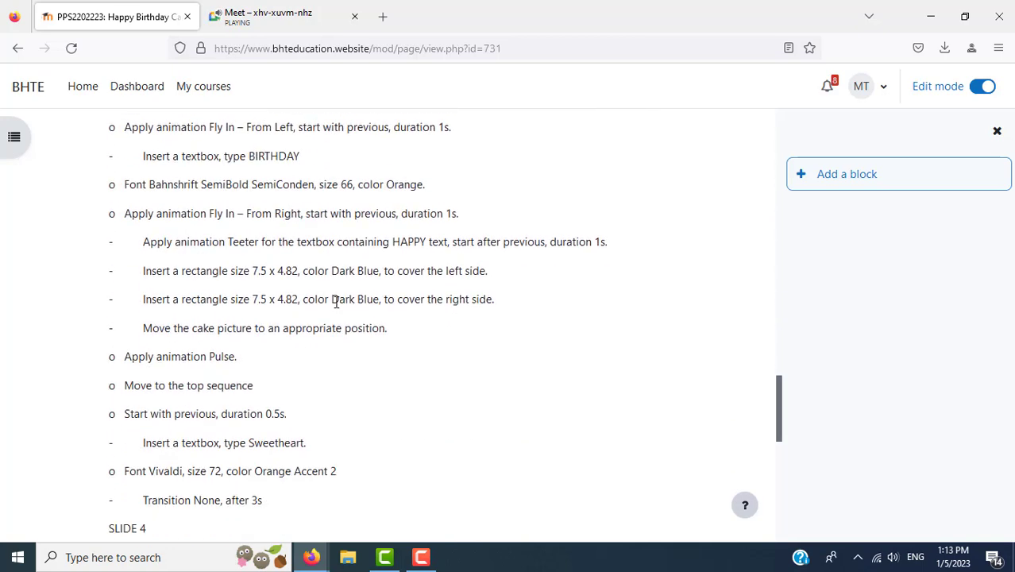
scroll(336, 303, "down", 4)
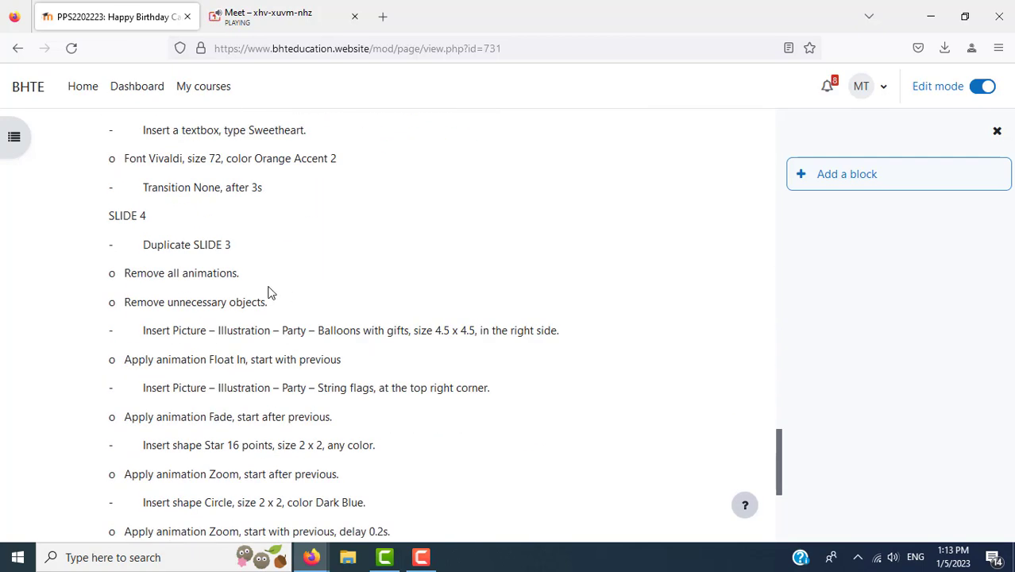
scroll(269, 291, "down", 4)
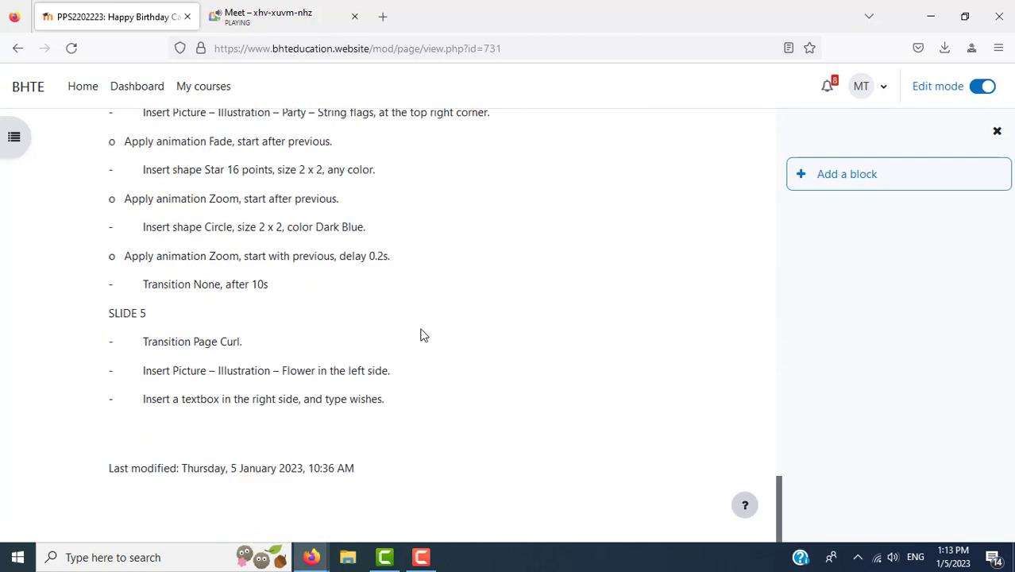
scroll(524, 352, "up", 10)
scroll(540, 351, "up", 20)
scroll(541, 350, "up", 5)
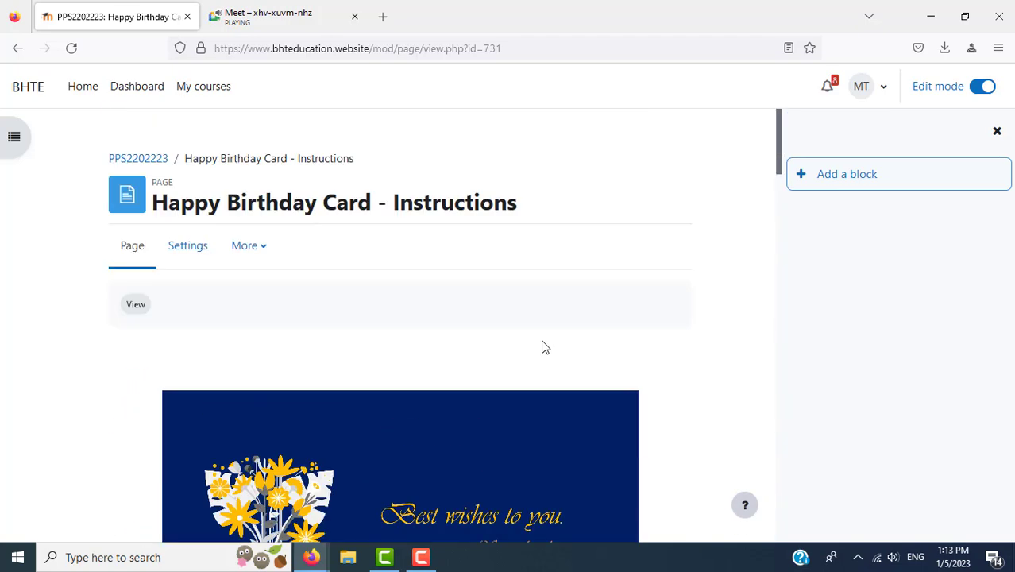
- Open the page's Settings form, close the block drawer, and place the cursor in Page content
left_click(190, 249)
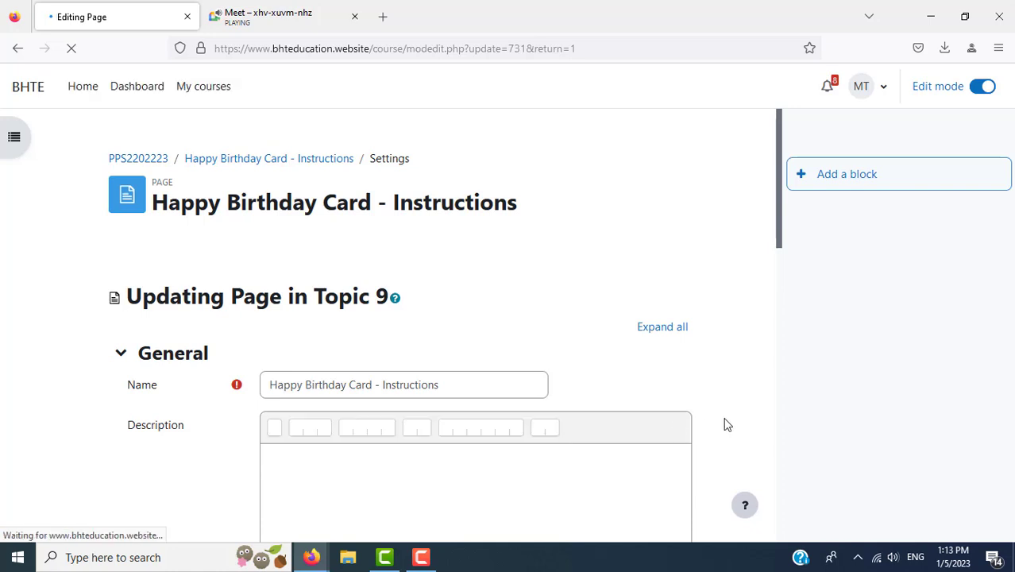
scroll(726, 418, "down", 3)
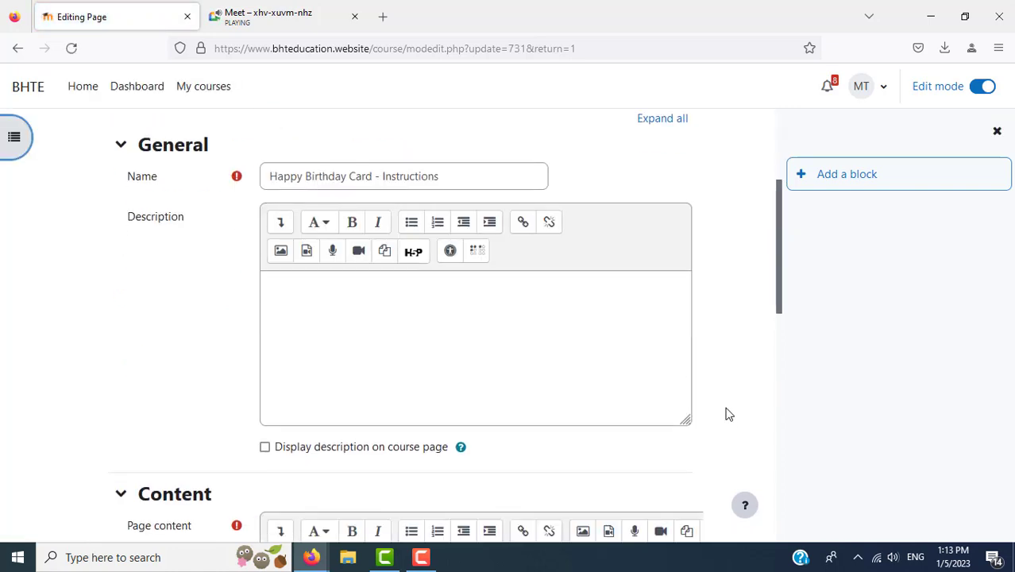
scroll(726, 415, "down", 5)
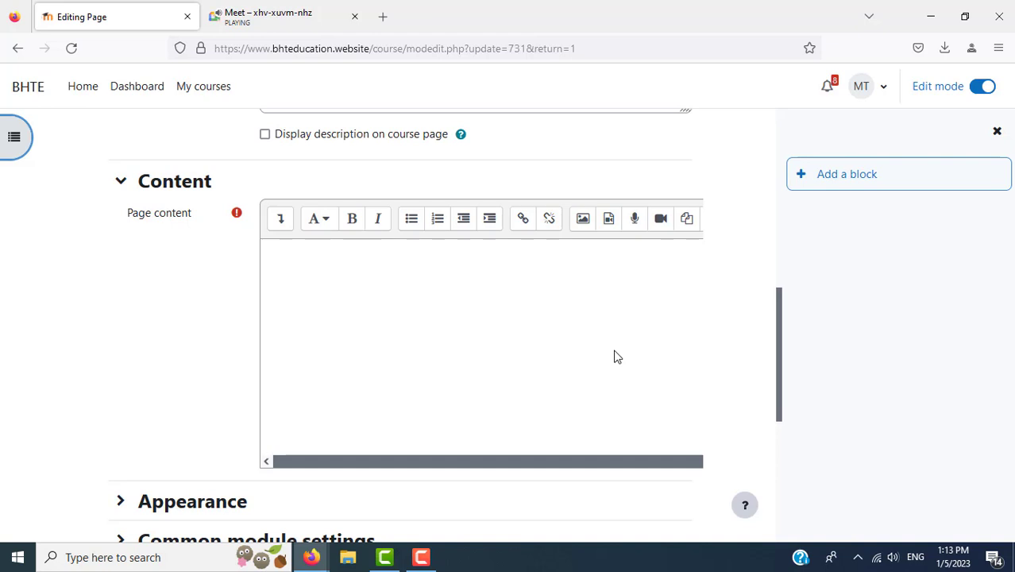
scroll(234, 374, "down", 3)
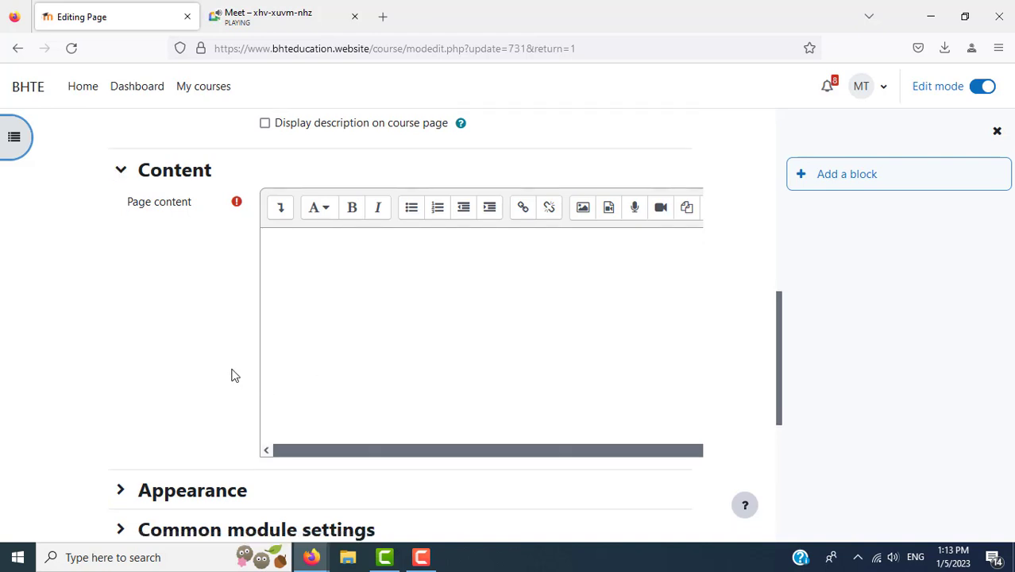
scroll(544, 378, "up", 3)
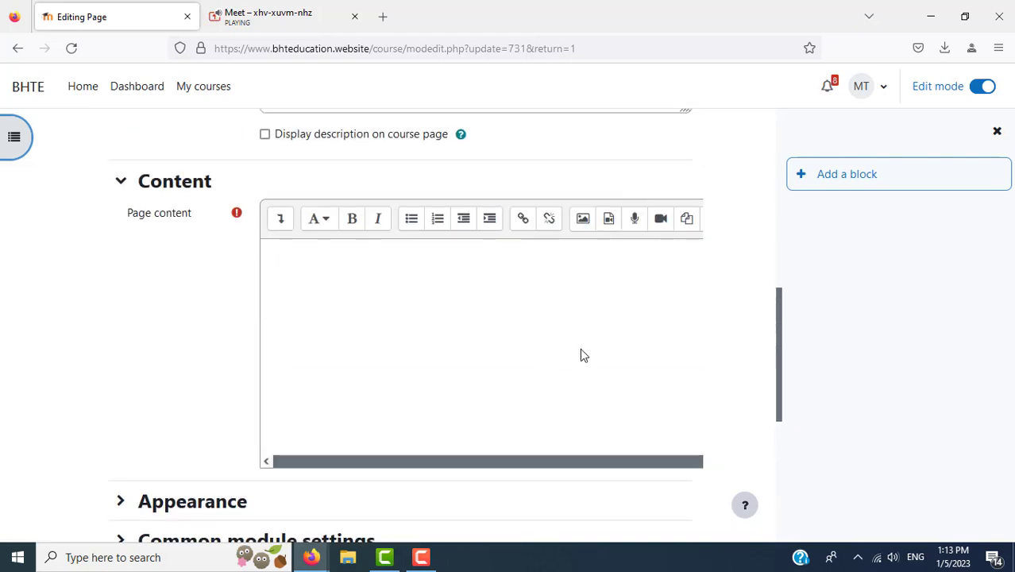
left_click(998, 131)
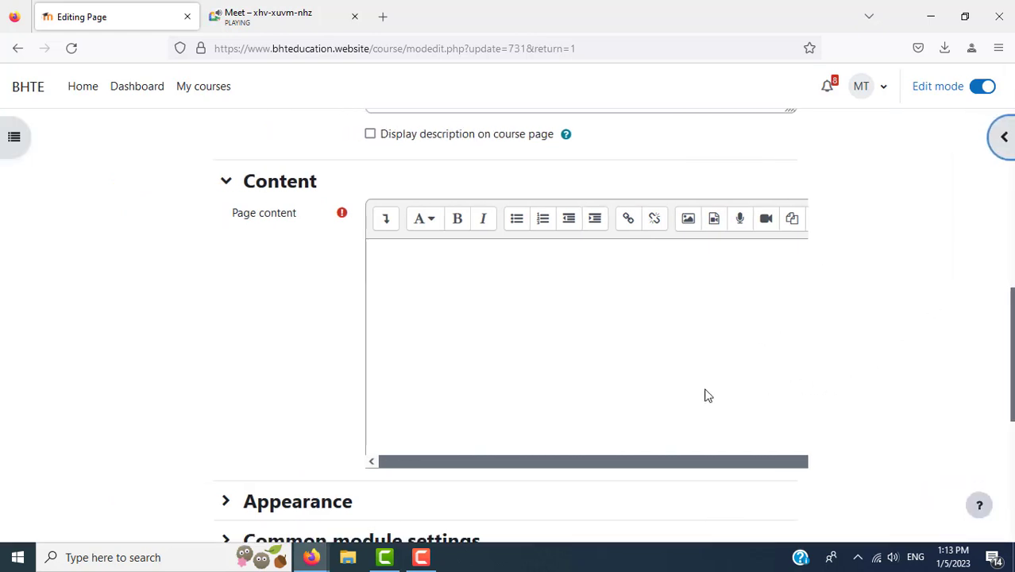
left_click(578, 343)
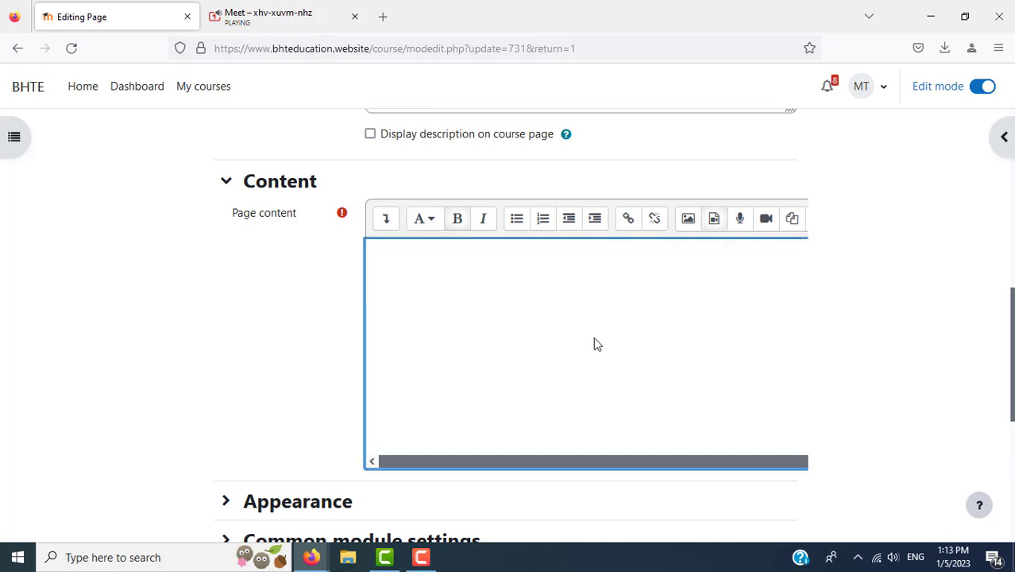
- Paste the birthday card slide instructions into the page content
key("ctrl+v")
scroll(622, 338, "down", 3)
scroll(621, 333, "down", 3)
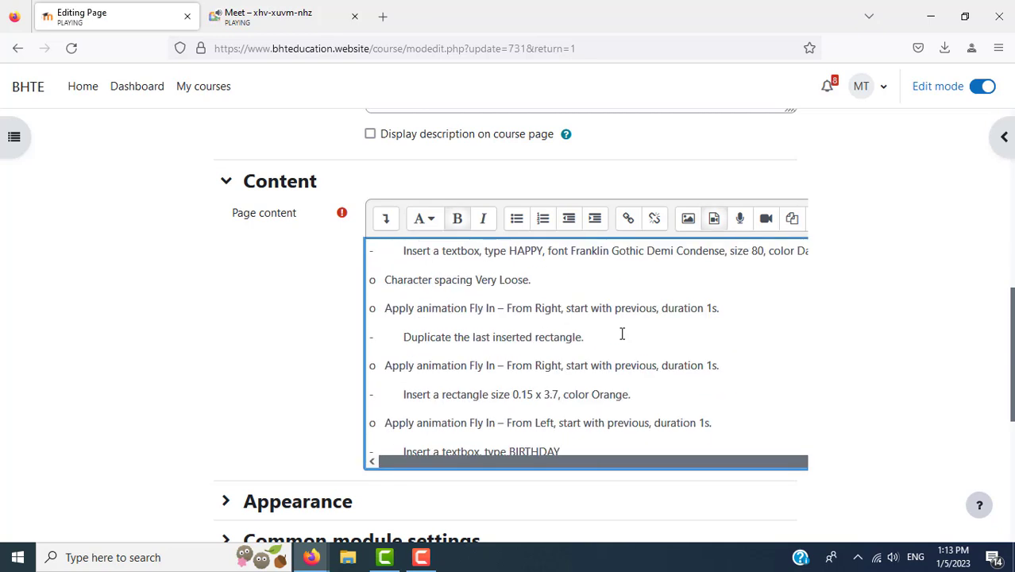
scroll(622, 334, "down", 3)
scroll(622, 334, "down", 5)
scroll(622, 334, "down", 5)
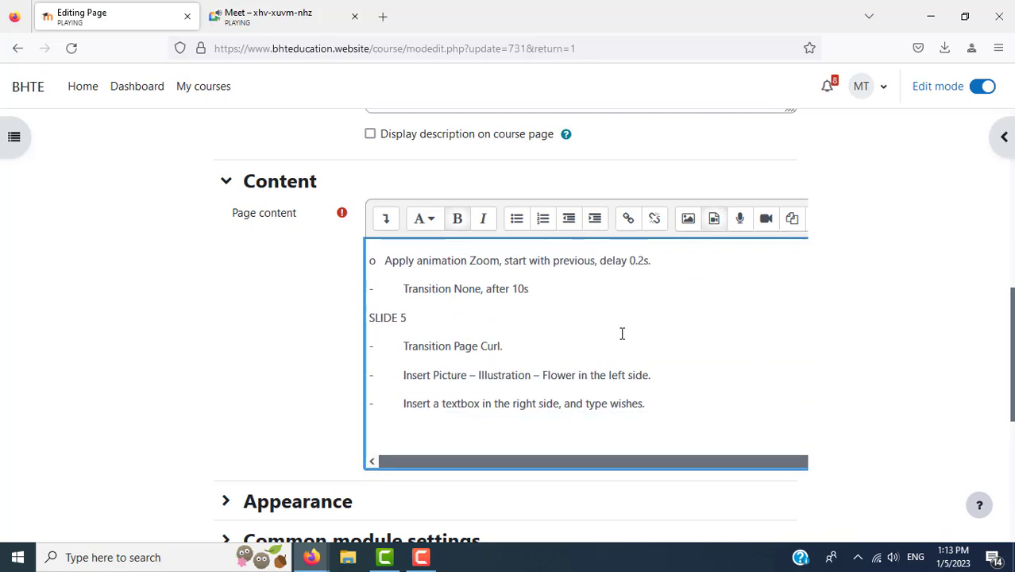
- Make the SLIDE 5 and SLIDE 4 headings bold
left_click_drag(369, 318, 407, 318)
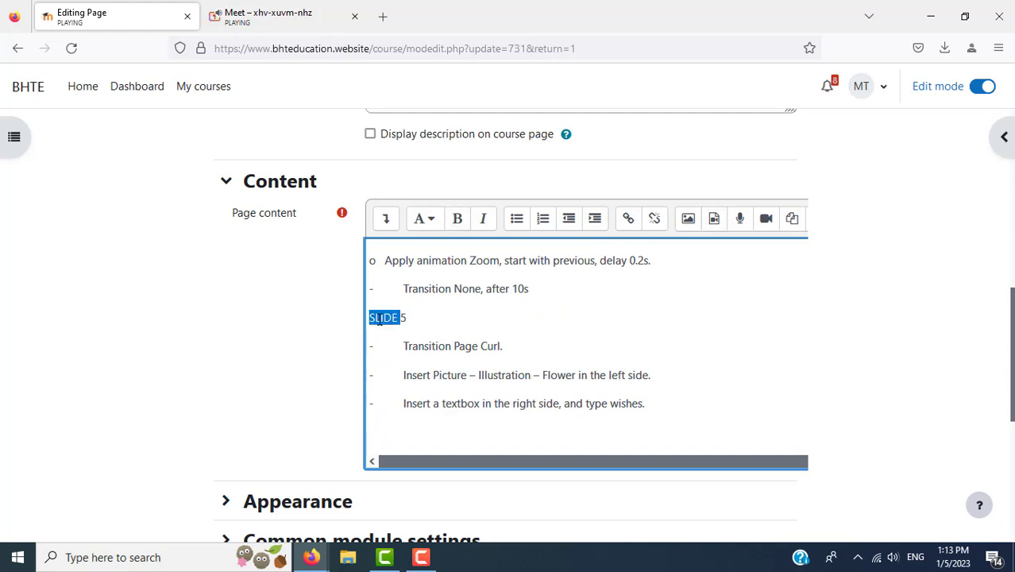
left_click(457, 218)
scroll(643, 336, "up", 3)
scroll(642, 336, "up", 3)
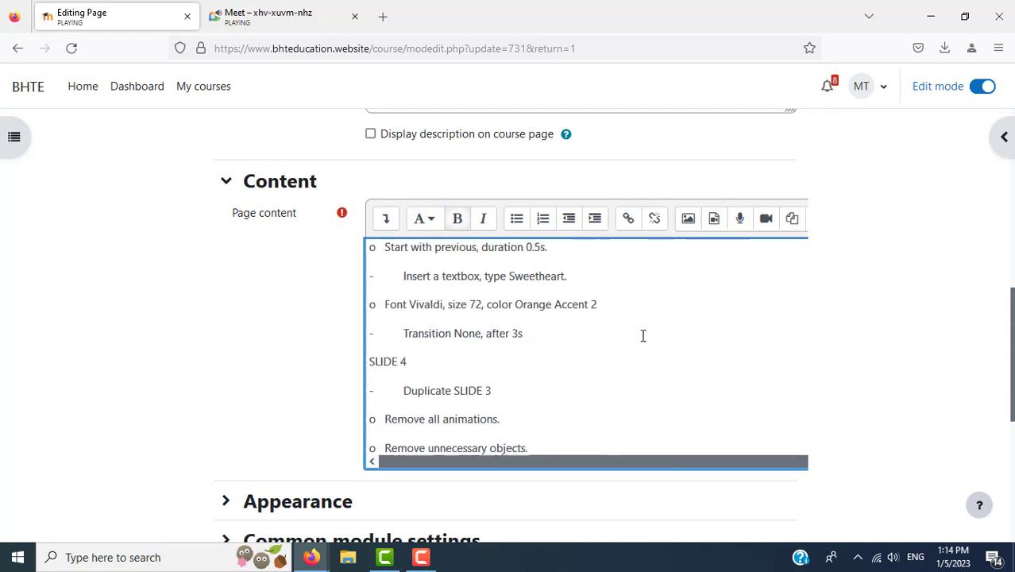
left_click_drag(369, 362, 407, 361)
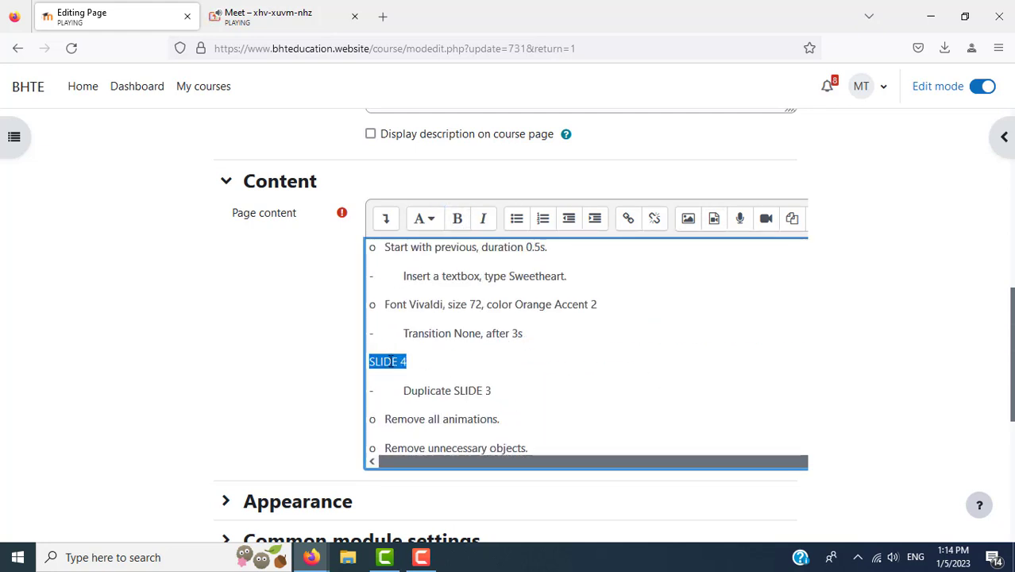
left_click(457, 219)
scroll(670, 378, "up", 3)
scroll(675, 377, "up", 3)
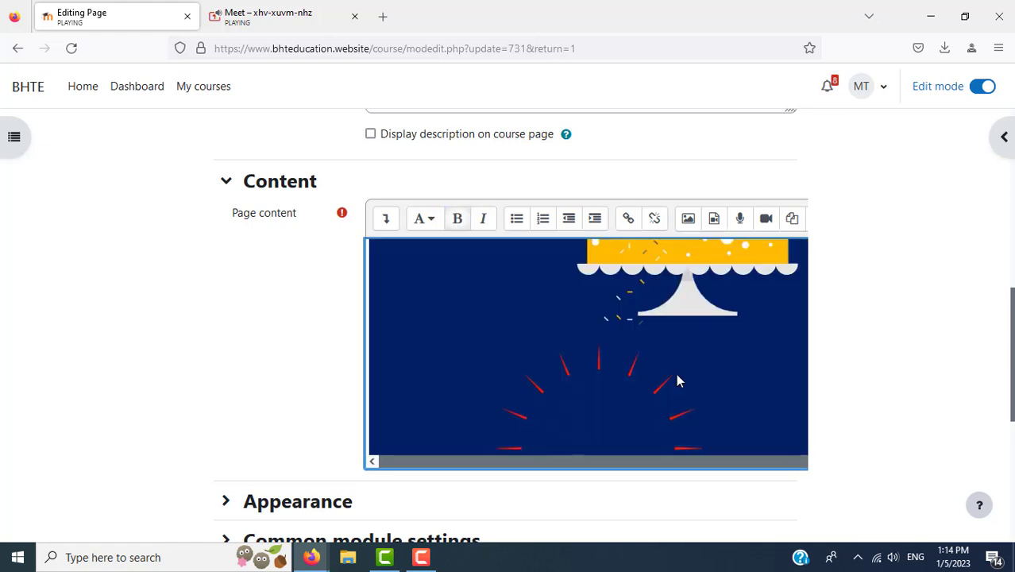
scroll(675, 377, "up", 3)
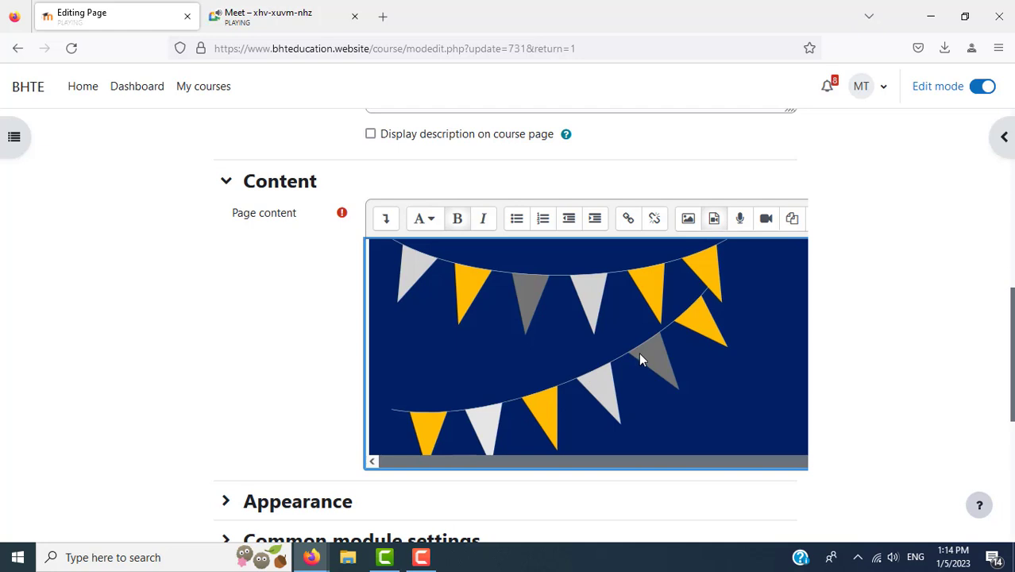
scroll(284, 392, "down", 5)
- Save the page, return to the course, and open Add an activity or resource for Topic 9
left_click(401, 427)
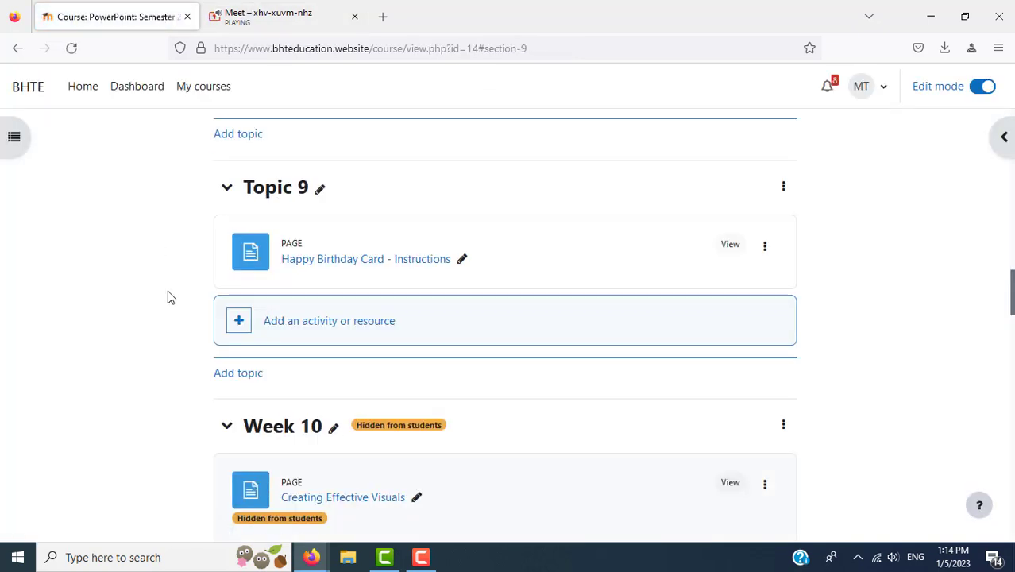
scroll(188, 294, "down", 3)
scroll(188, 294, "up", 3)
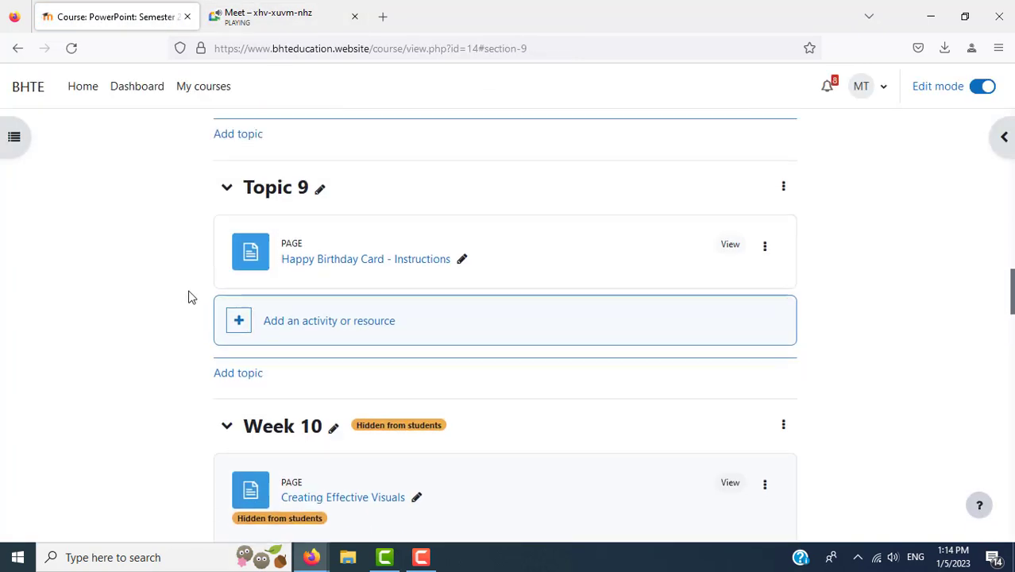
left_click(343, 328)
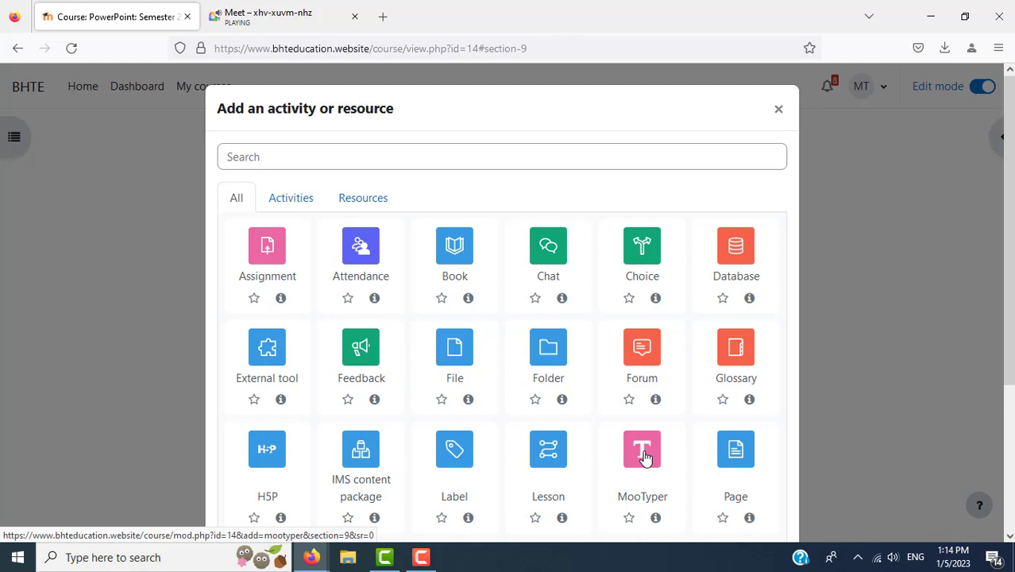
- Bring File Explorer up in front of the browser from the taskbar
left_click(356, 559)
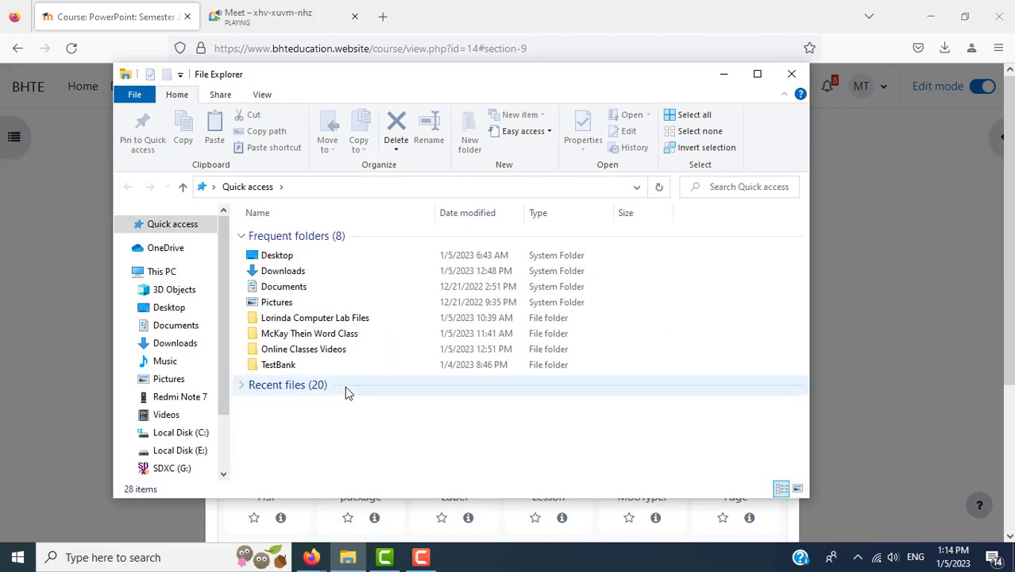
- Locate HappyBirthdayEcard.mp3 in the computer lab files folder, then return to Firefox
double_click(327, 318)
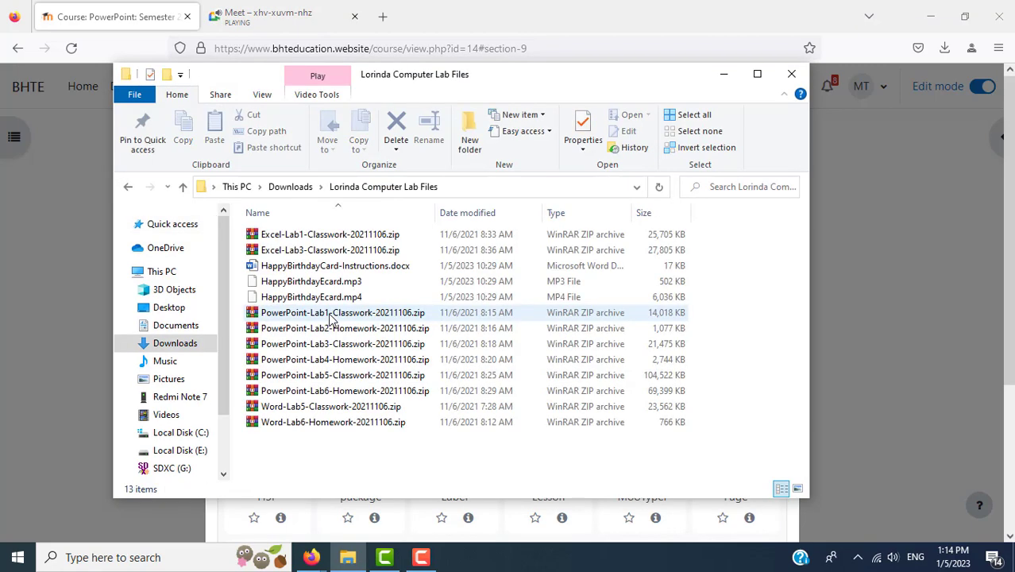
left_click(334, 284)
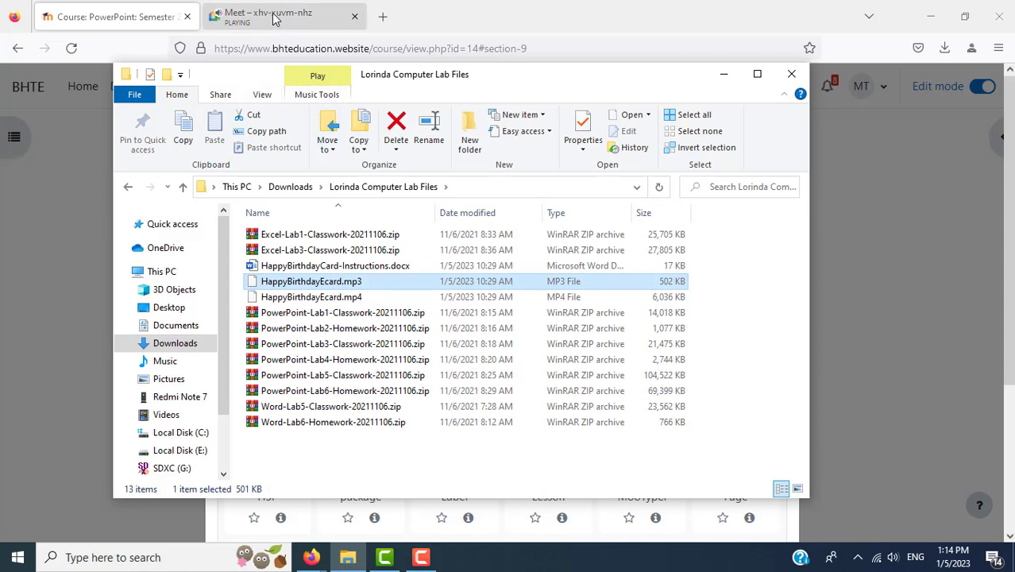
left_click(611, 32)
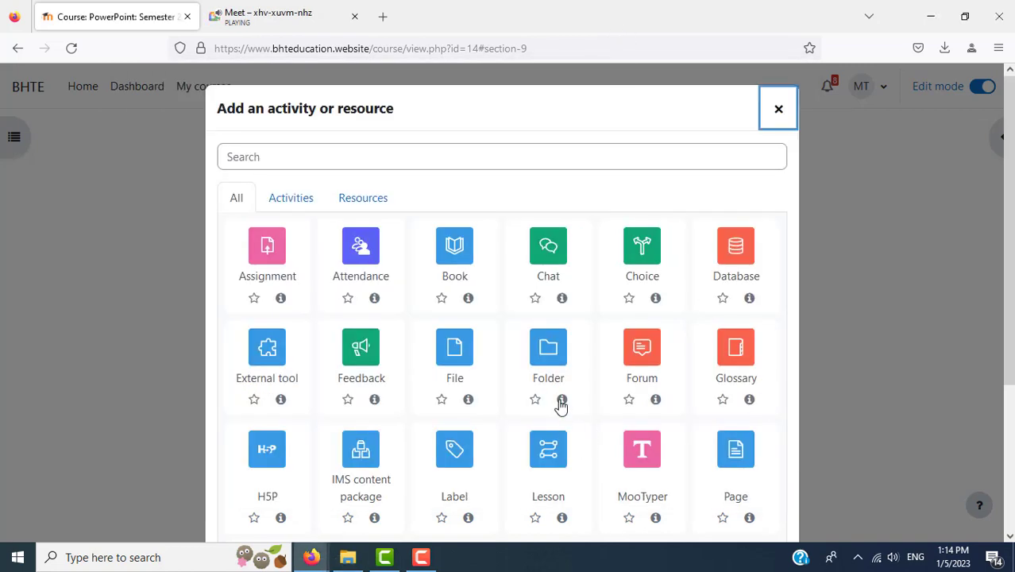
- Add a new Folder resource named 'Files for Birthday Card' and move to its description
left_click(552, 358)
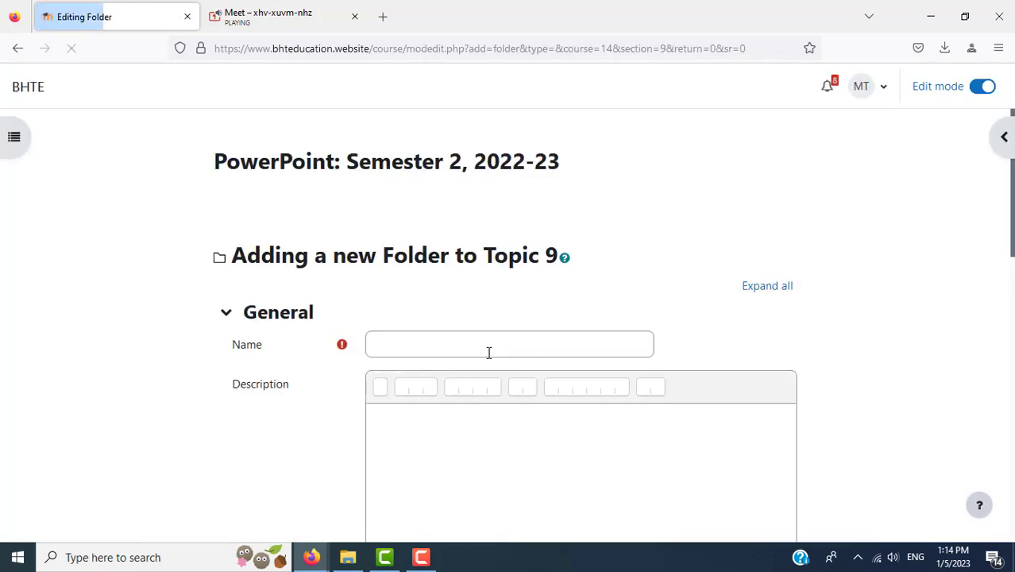
left_click(490, 349)
type("iles for")
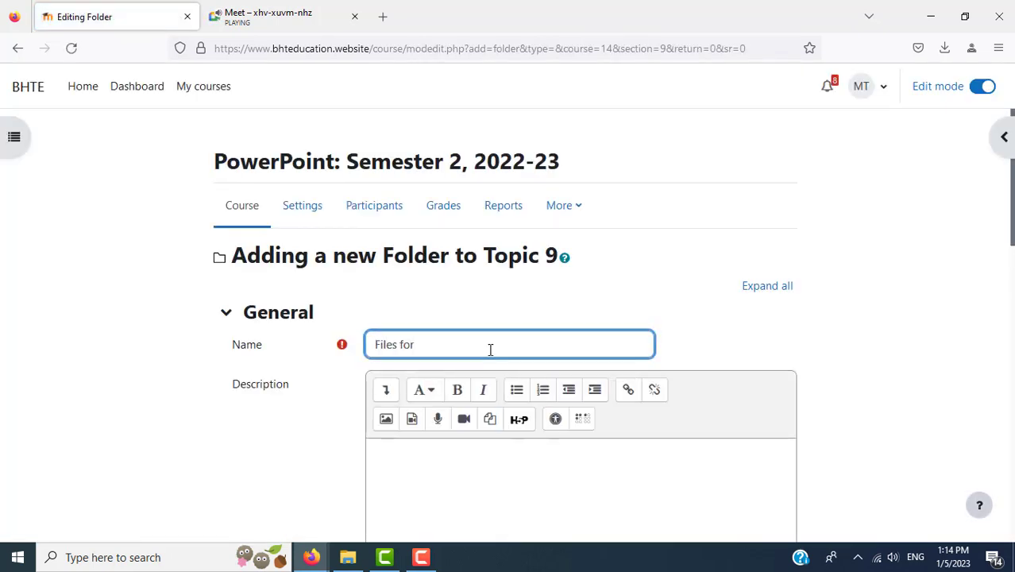
type(" E")
type("B")
type("irth")
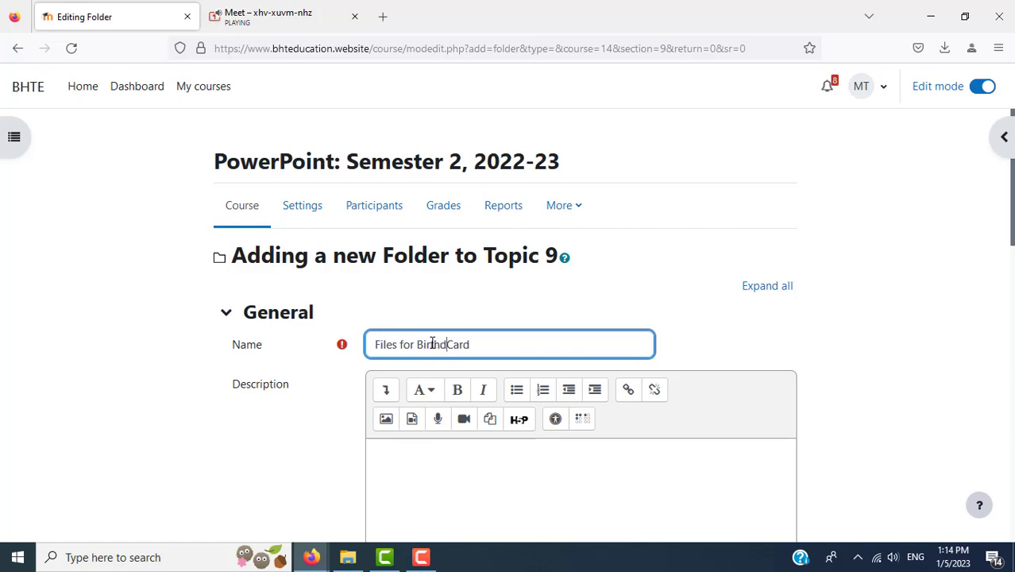
type("day")
left_click(456, 476)
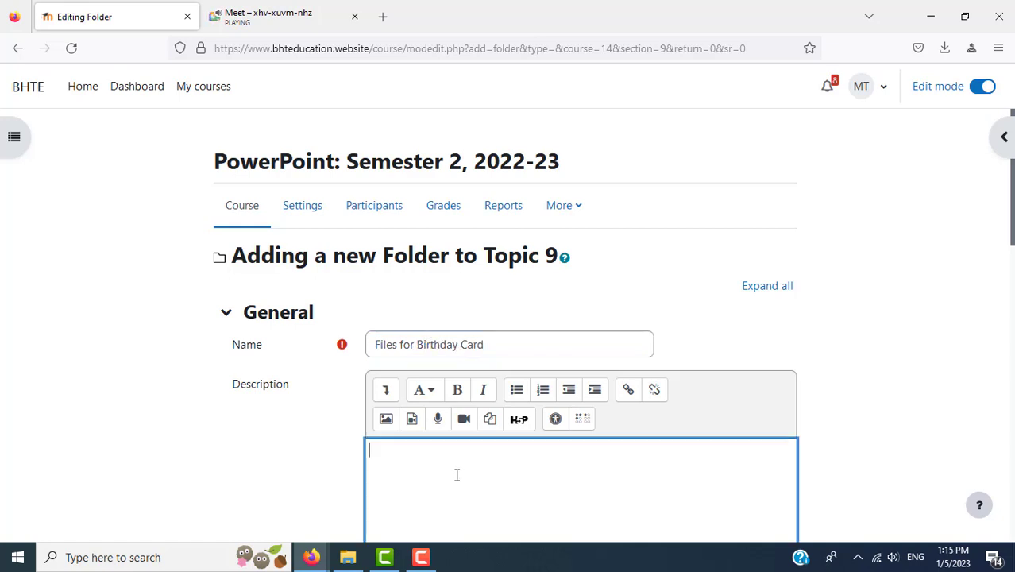
scroll(455, 474, "down", 5)
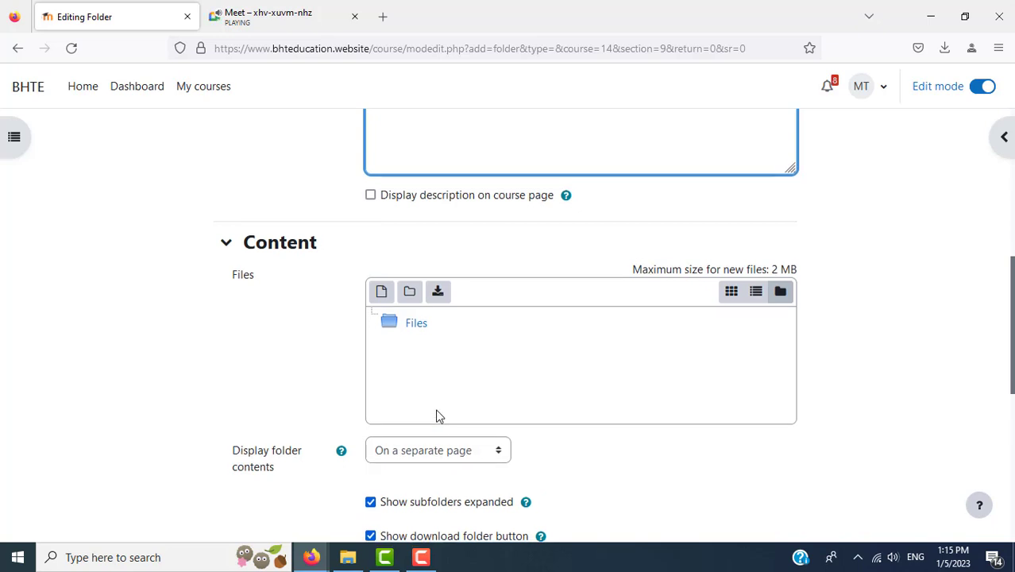
scroll(436, 417, "down", 5)
scroll(439, 416, "up", 5)
scroll(438, 415, "up", 5)
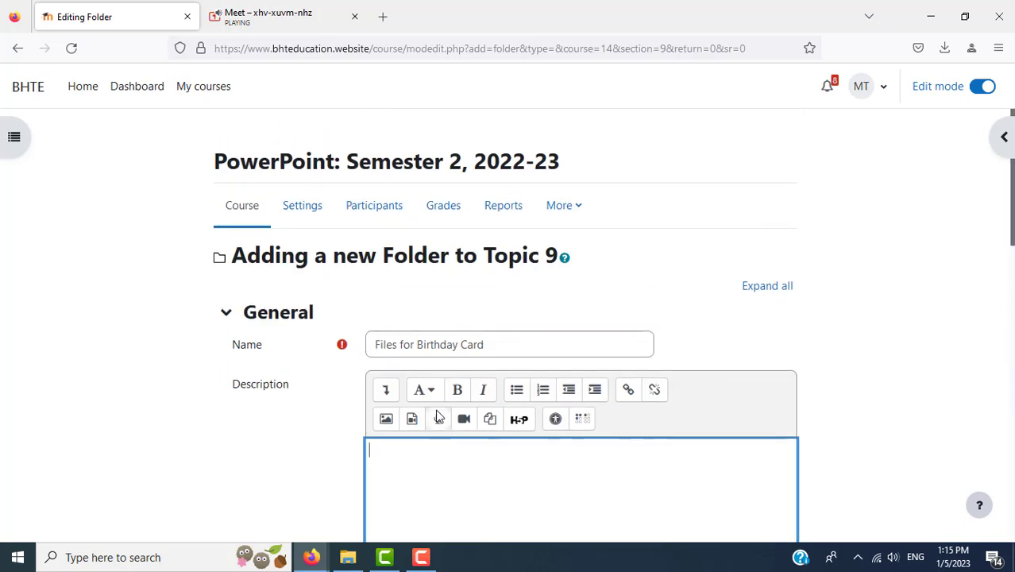
scroll(439, 415, "down", 5)
scroll(438, 414, "down", 4)
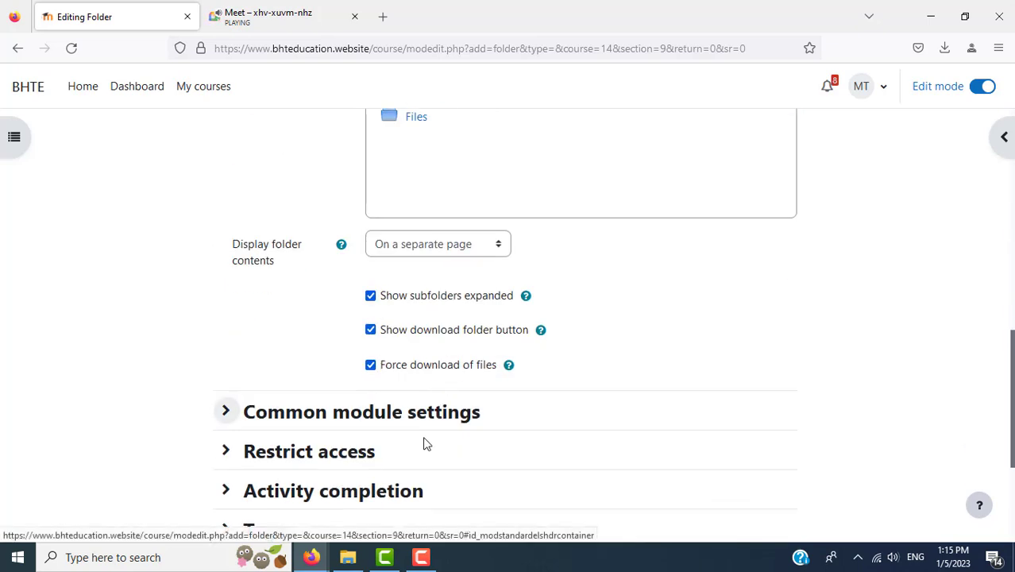
- Drag HappyBirthdayEcard.mp3 into the Files for Birthday Card folder and save it back to Topic 9
left_click(350, 558)
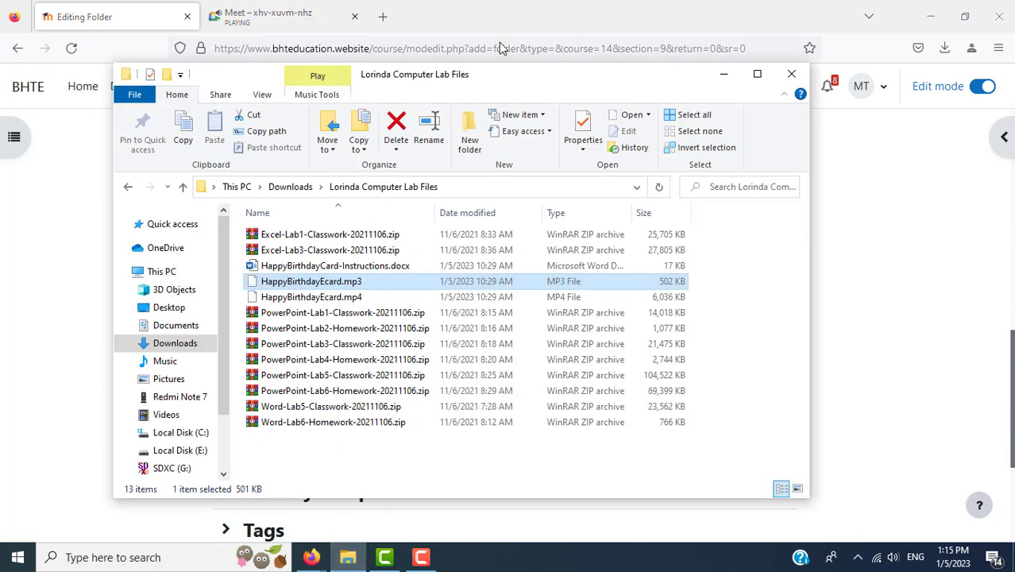
left_click_drag(487, 78, 777, 215)
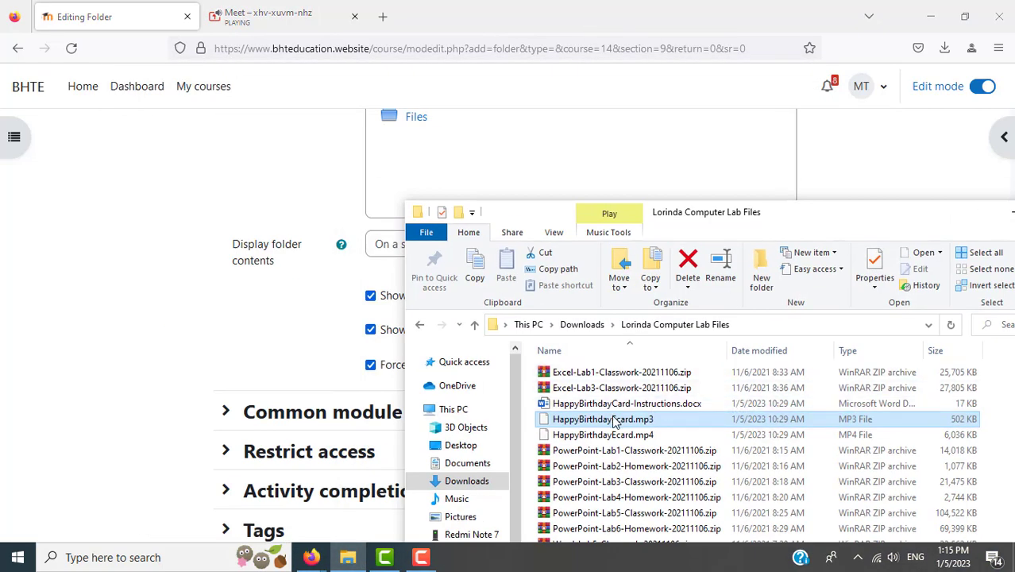
left_click_drag(612, 419, 521, 159)
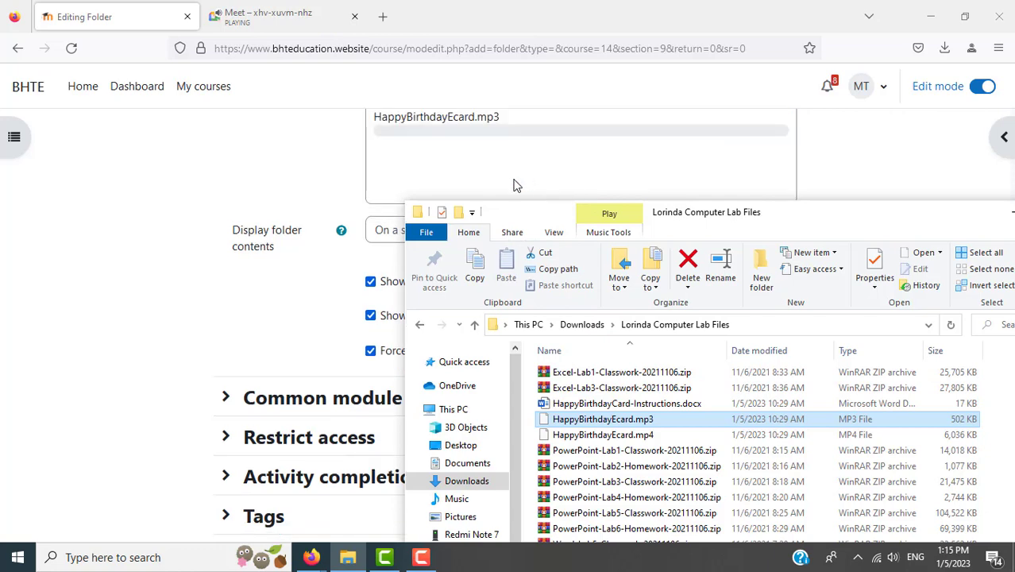
left_click(121, 274)
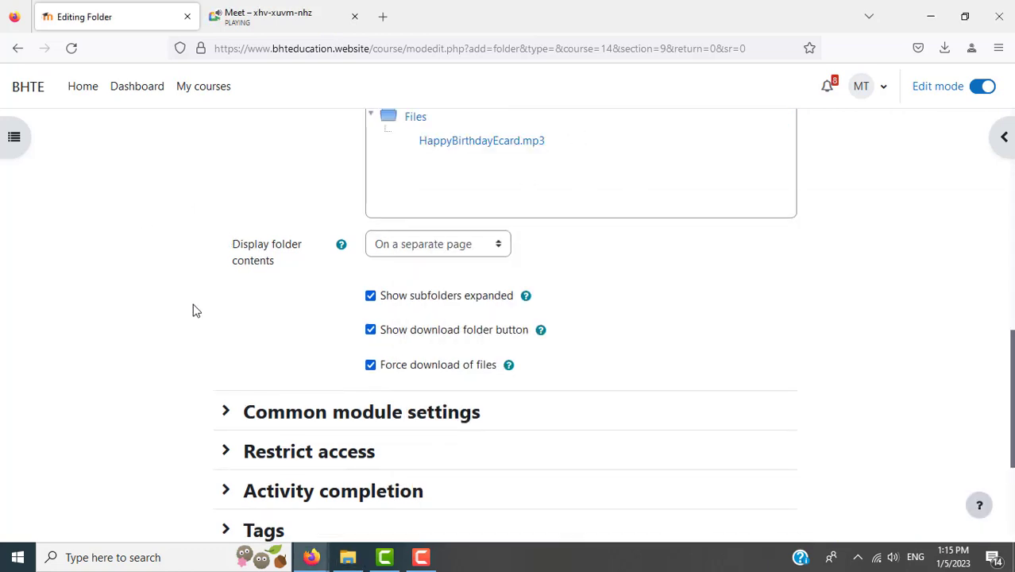
scroll(203, 306, "up", 3)
scroll(211, 306, "down", 5)
left_click(467, 437)
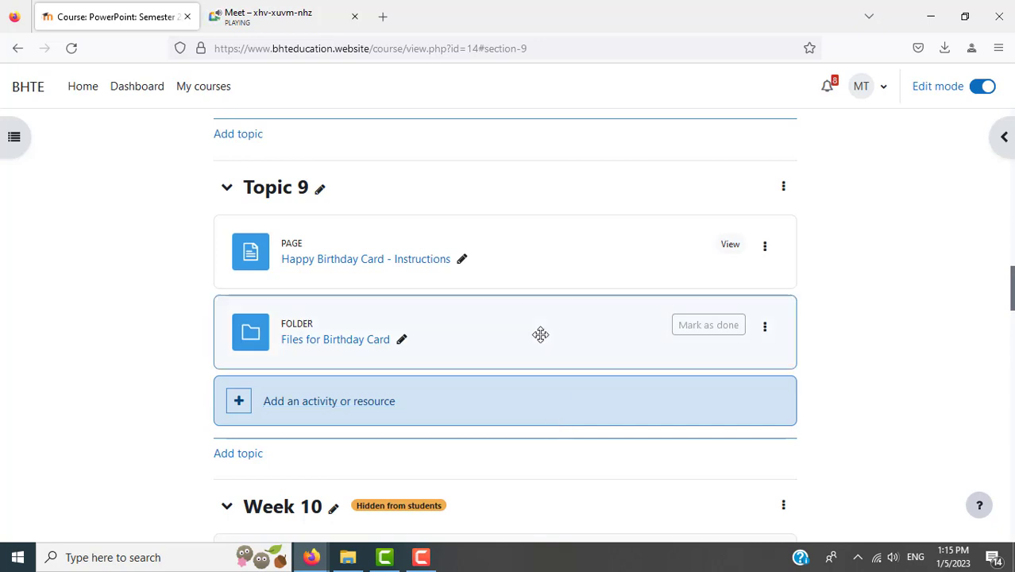
- Open the Happy Birthday Card - Instructions page and play, then pause, the sample cake video
left_click(398, 268)
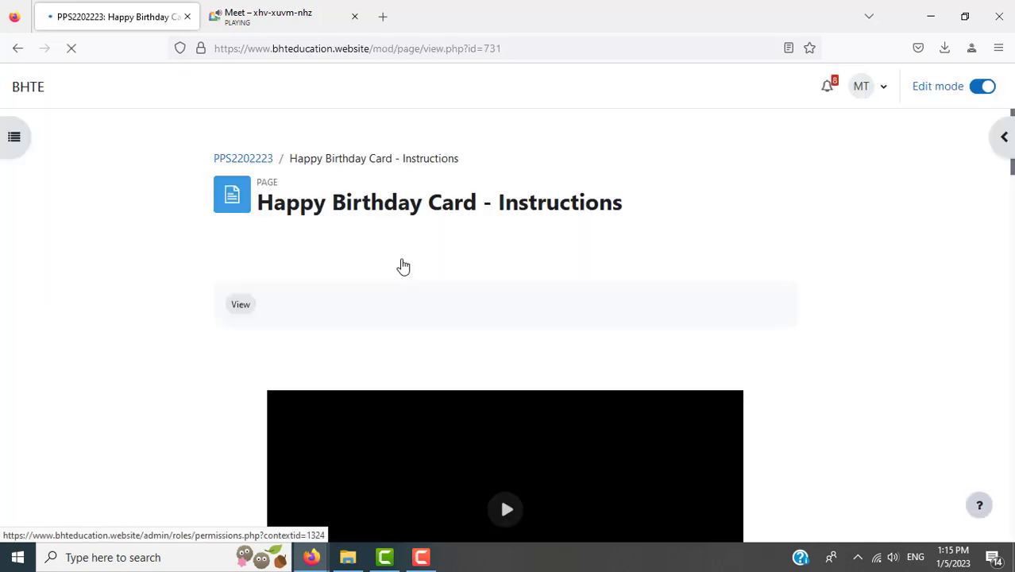
scroll(949, 412, "down", 3)
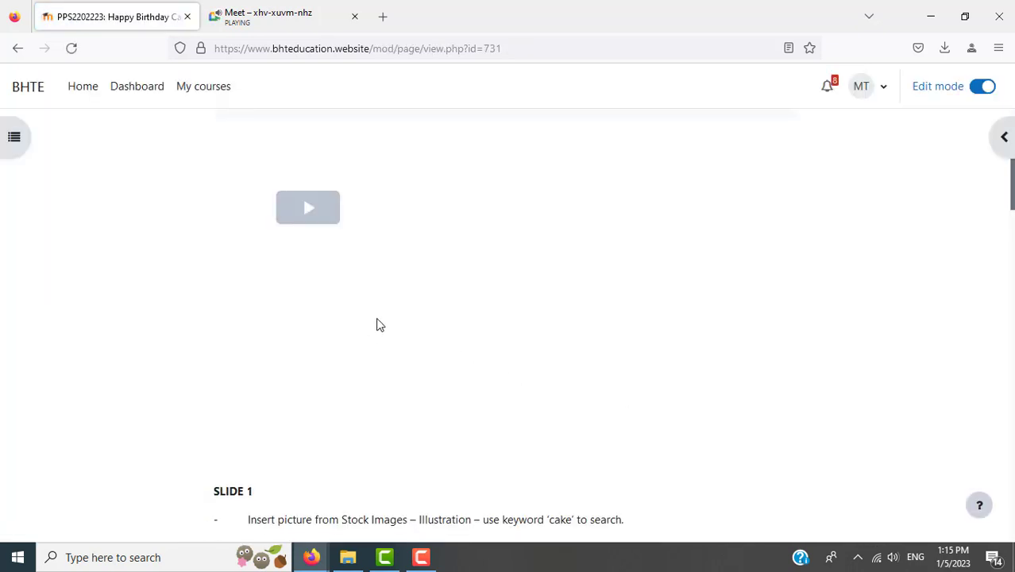
left_click(310, 213)
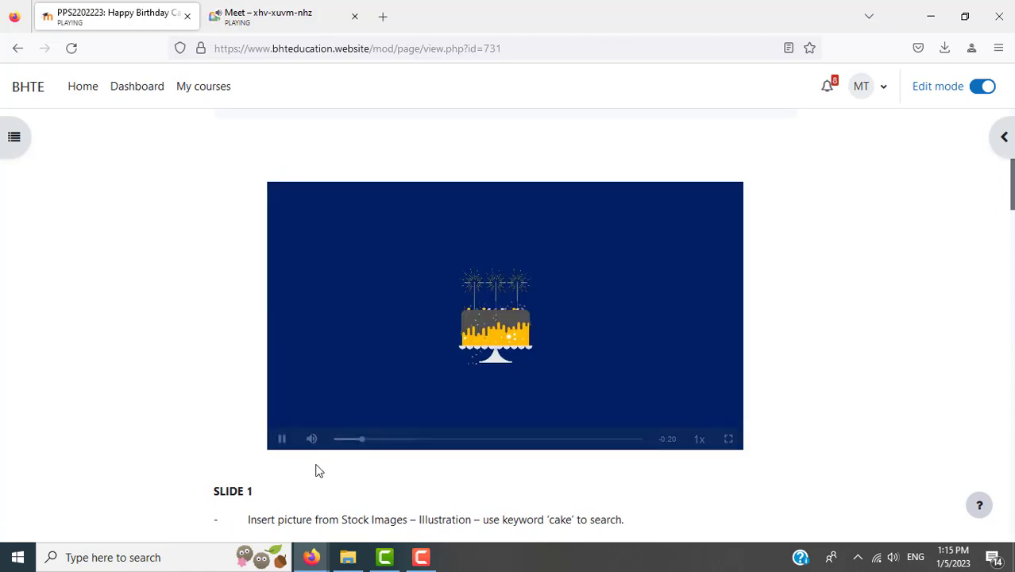
left_click(283, 441)
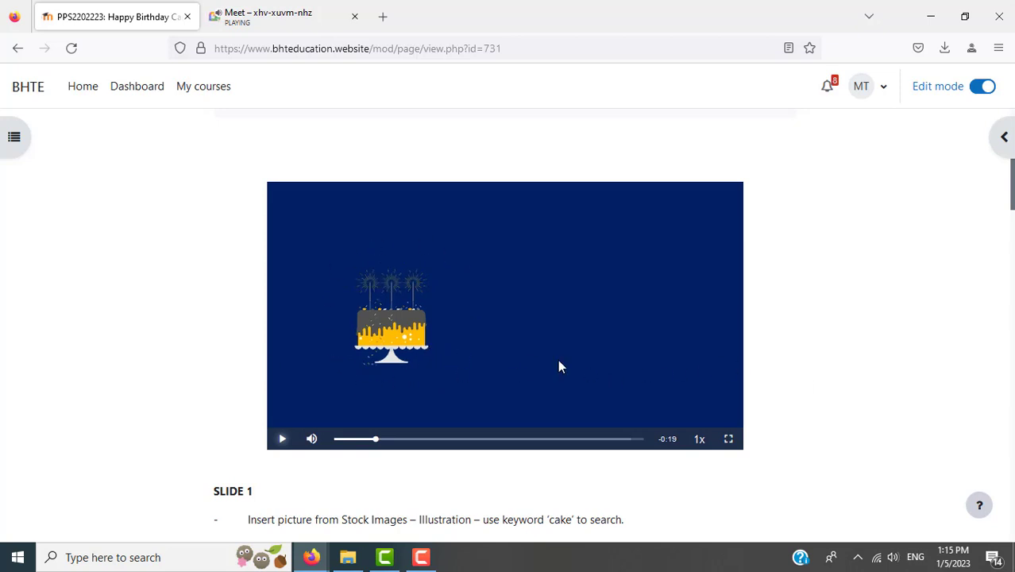
- Scroll down to the SLIDE 1 steps below the video
scroll(756, 347, "down", 2)
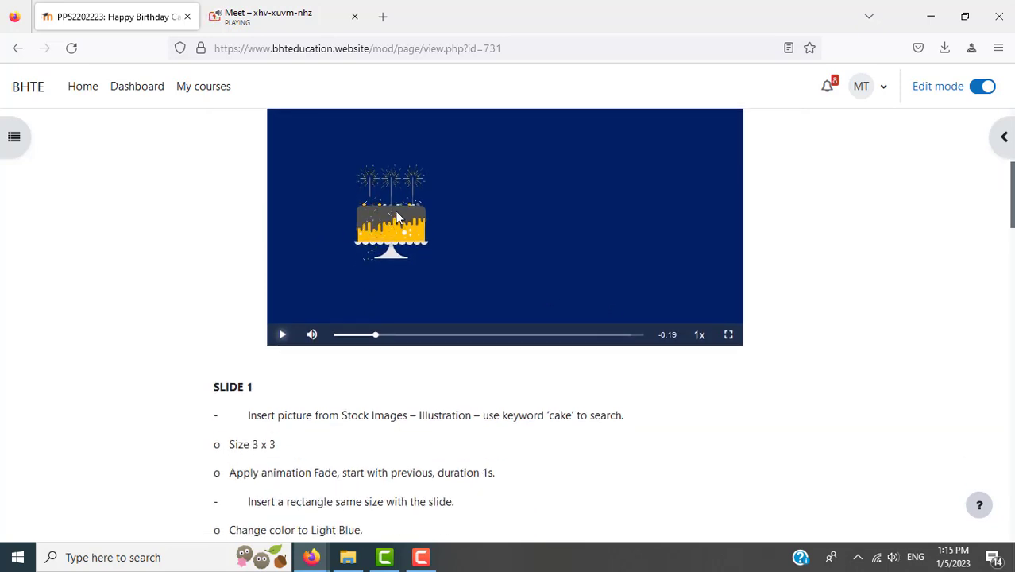
left_click(420, 558)
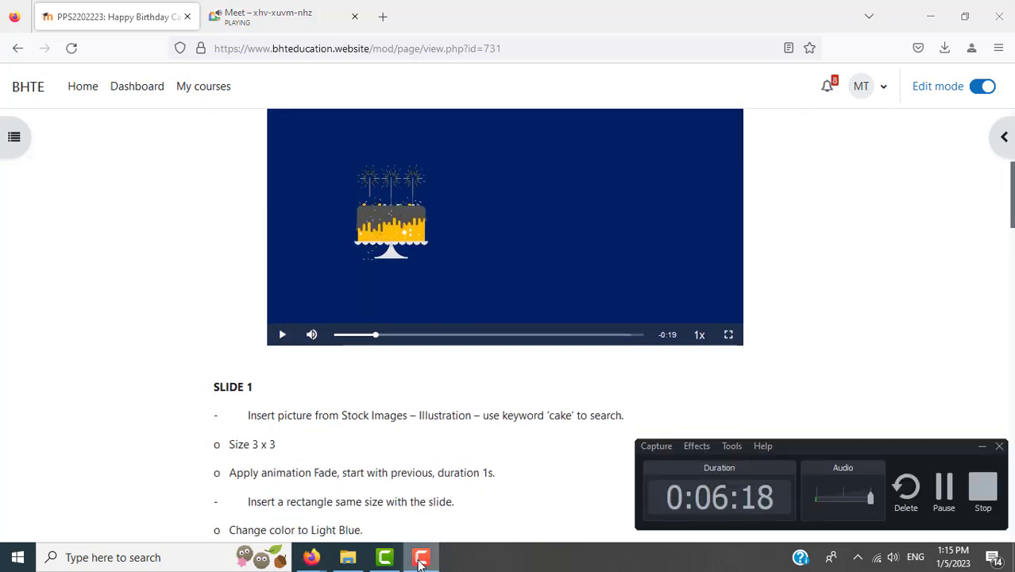
left_click(420, 560)
scroll(886, 405, "up", 3)
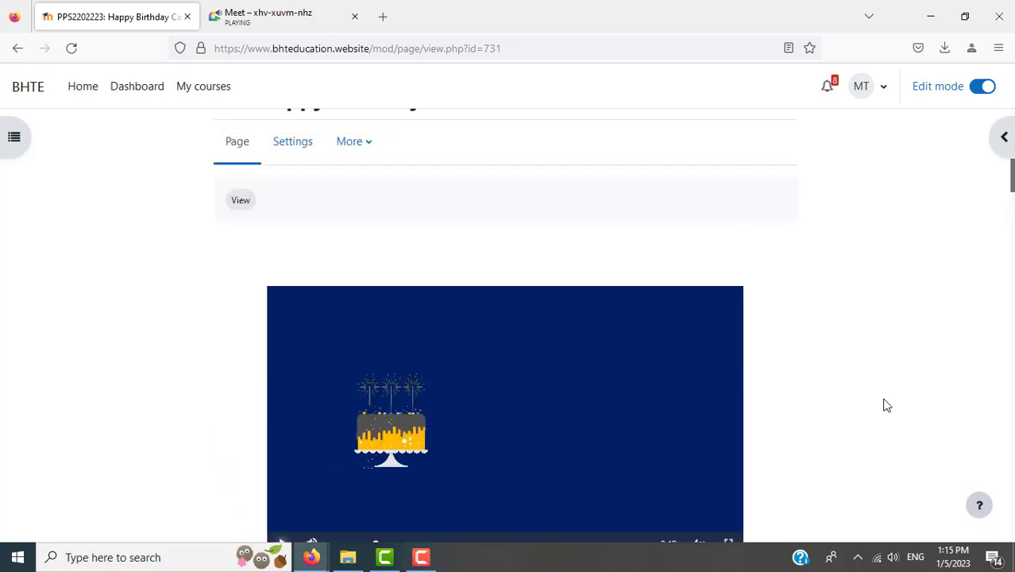
scroll(886, 405, "down", 3)
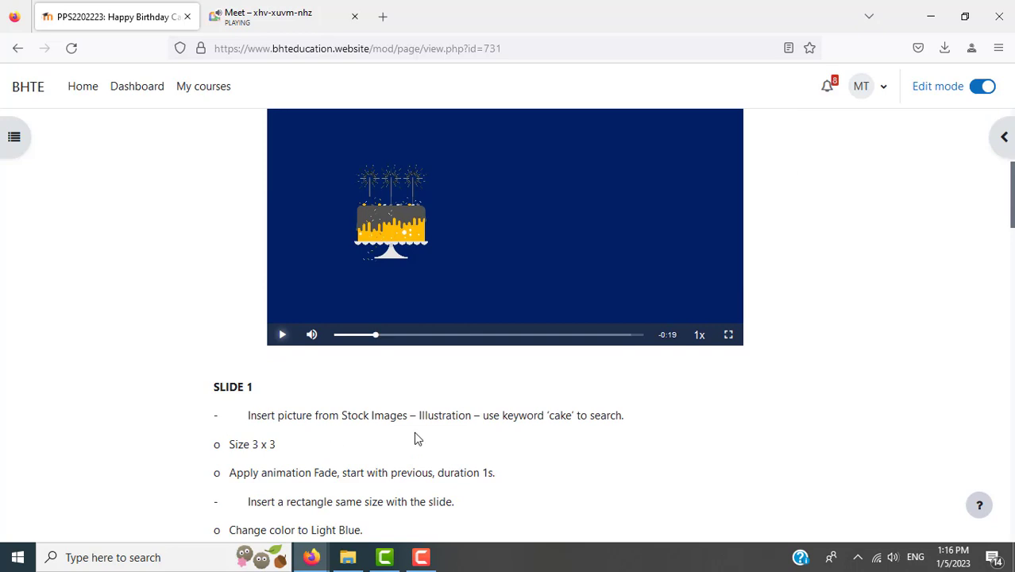
scroll(414, 435, "down", 3)
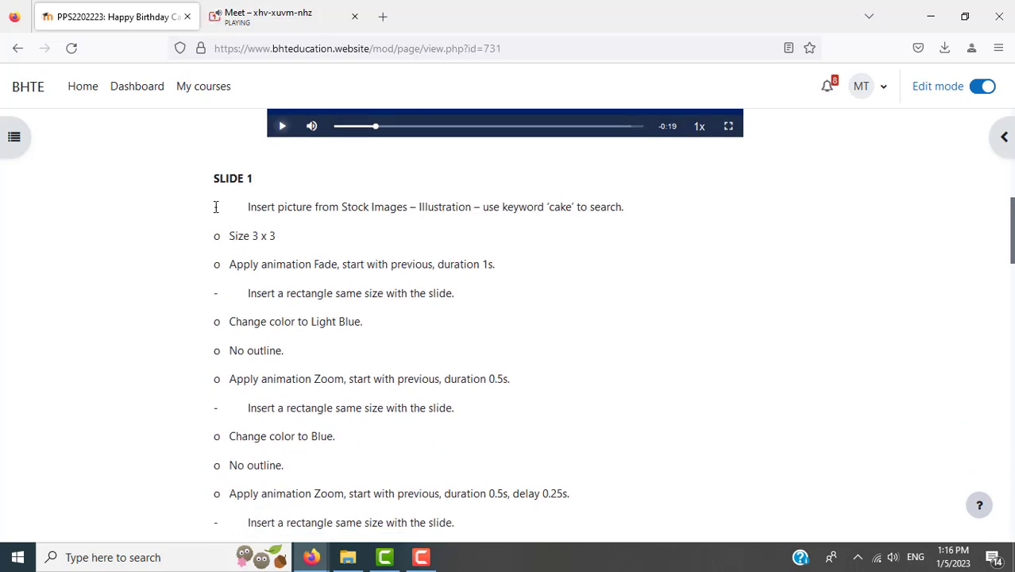
left_click_drag(213, 207, 221, 236)
left_click(216, 264)
left_click_drag(213, 236, 222, 235)
left_click(217, 262)
left_click_drag(214, 205, 503, 267)
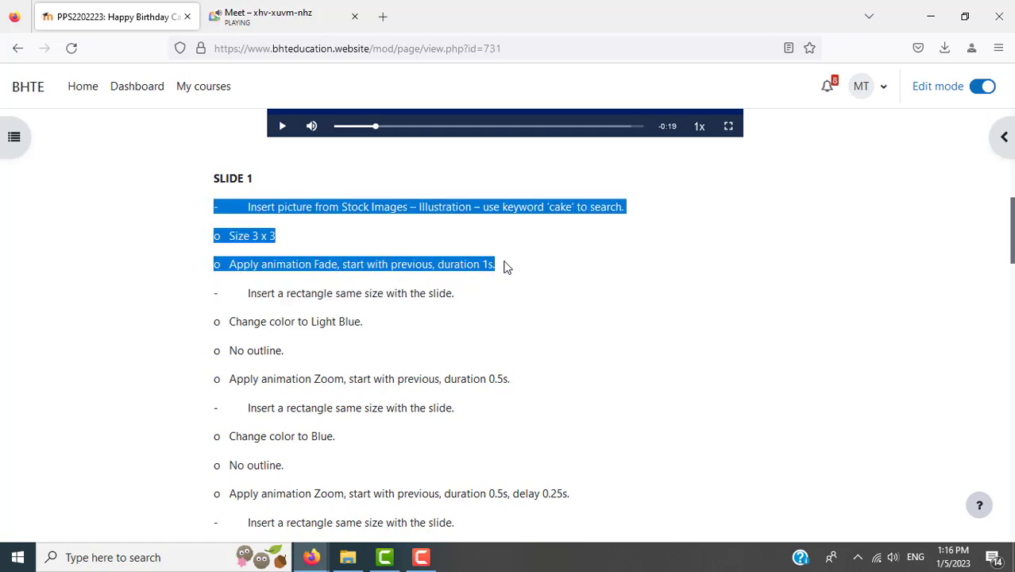
left_click_drag(216, 291, 531, 390)
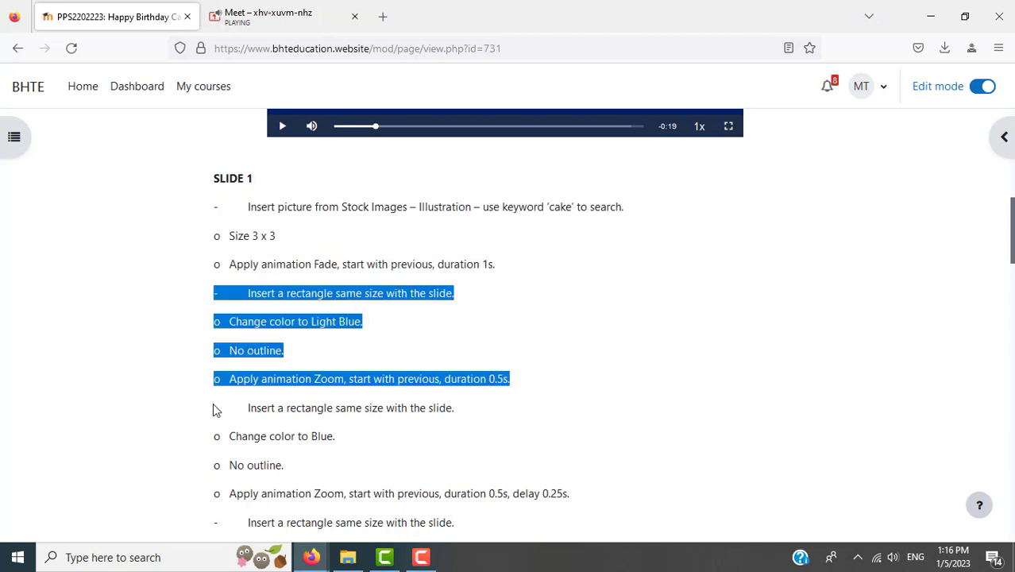
left_click_drag(213, 407, 587, 491)
left_click(720, 403)
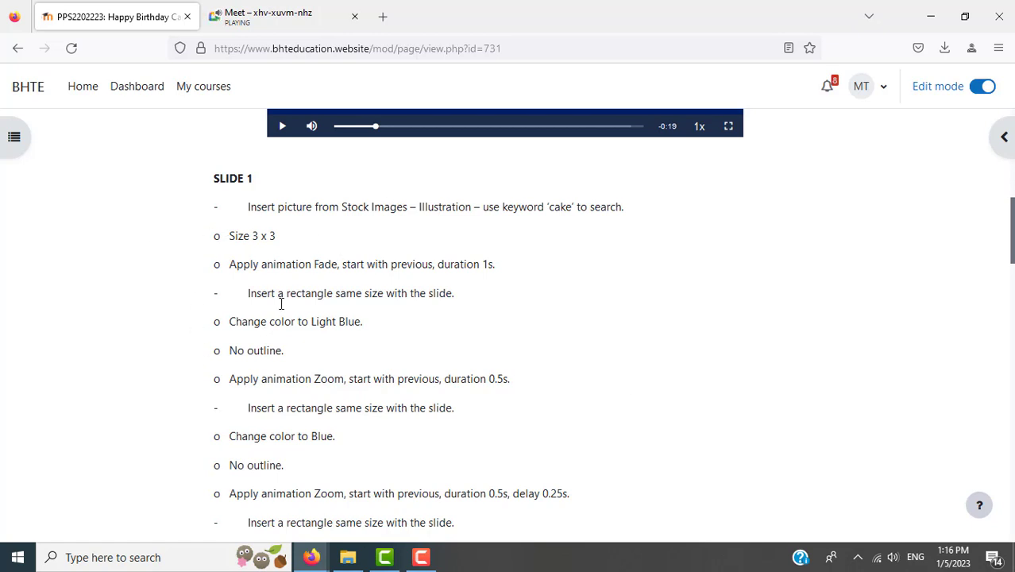
scroll(513, 355, "up", 2)
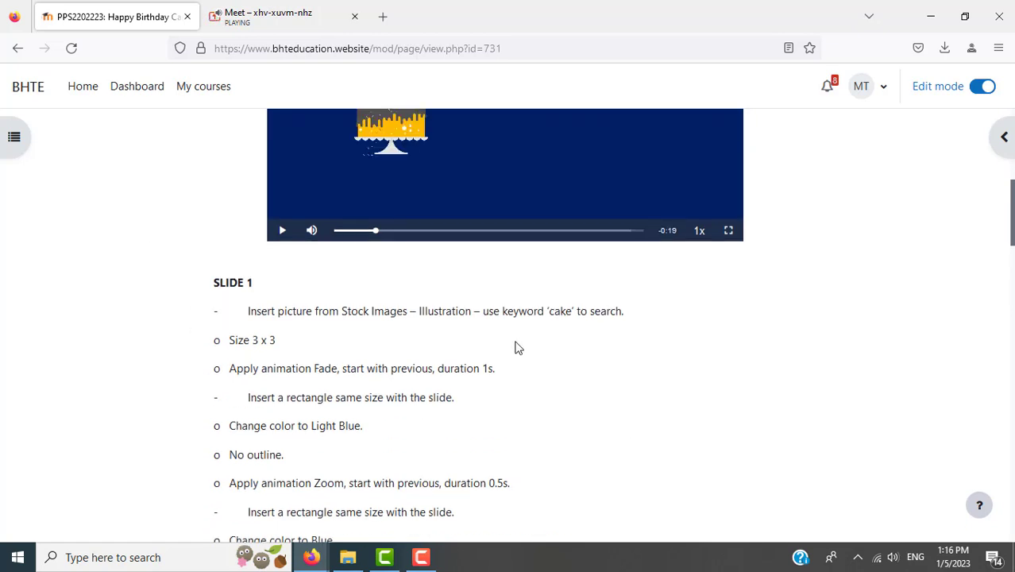
scroll(514, 347, "up", 2)
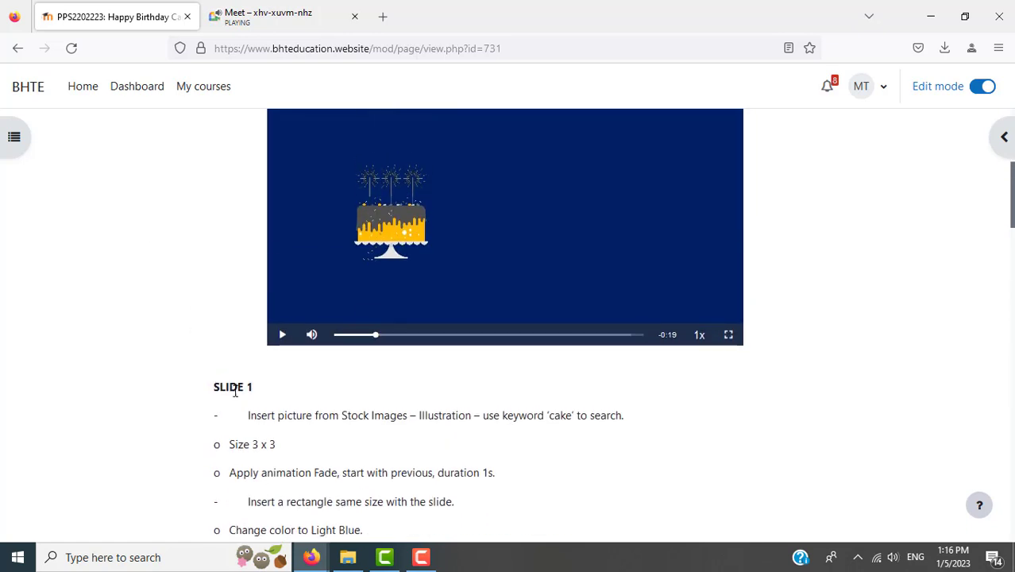
- Launch PowerPoint from a taskbar search for 'power', start a blank presentation, and return to Firefox
left_click(196, 556)
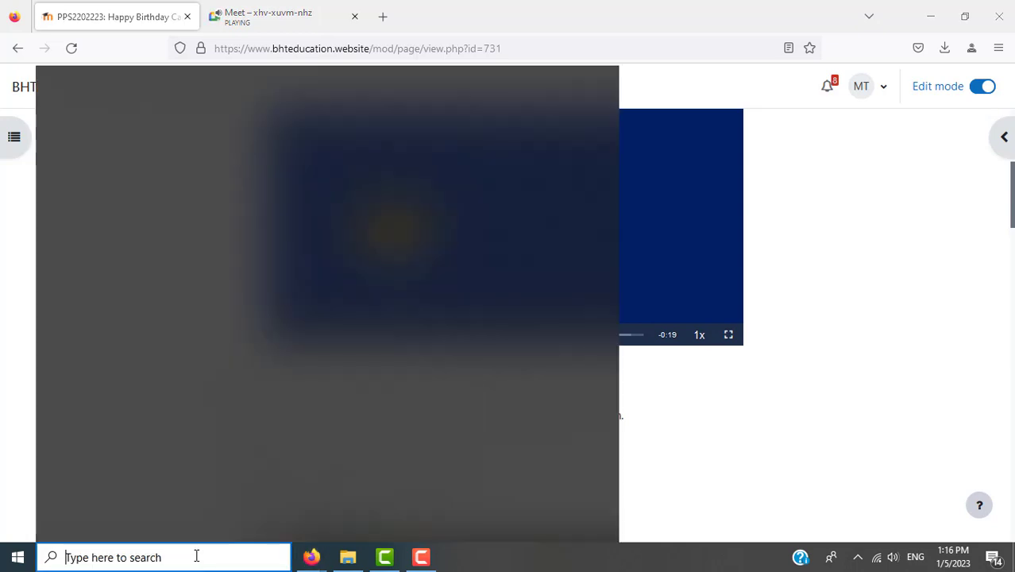
type("power")
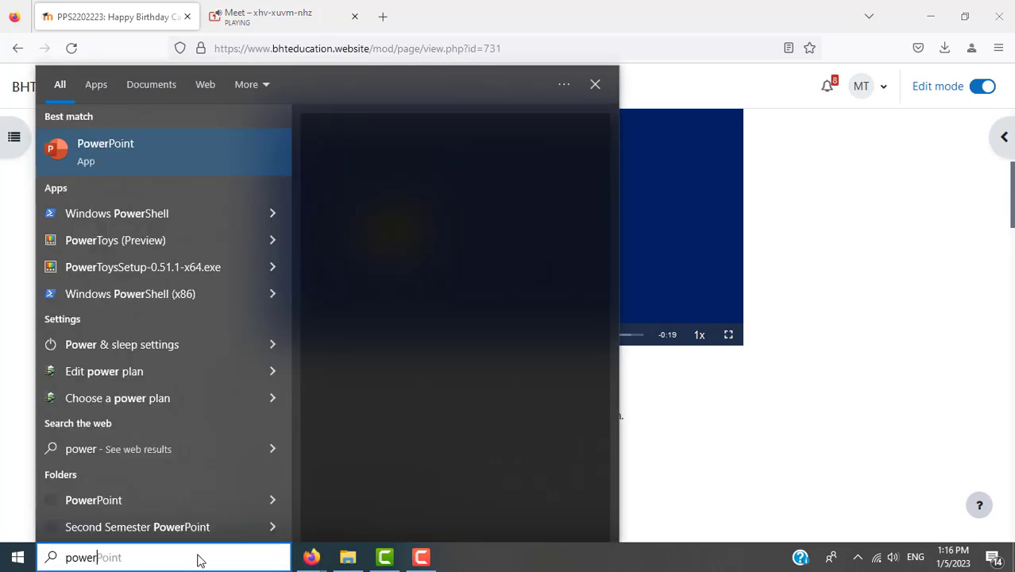
left_click(159, 152)
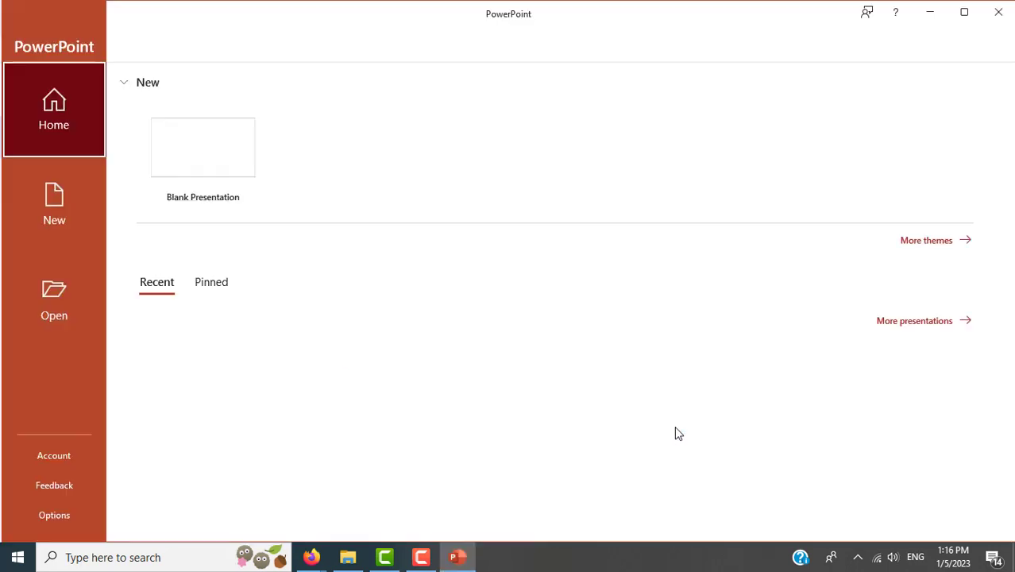
left_click(201, 156)
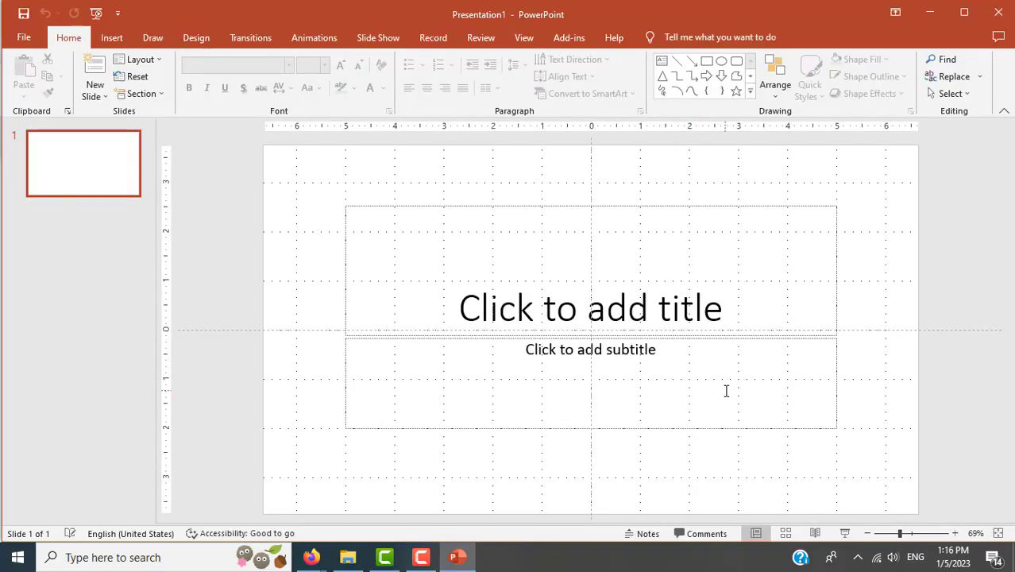
key("alt+Tab")
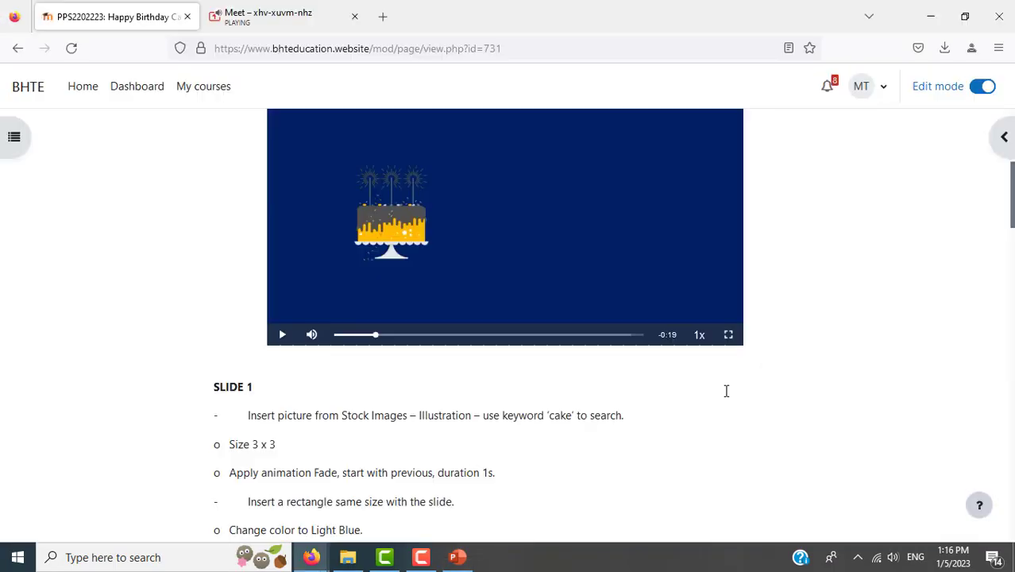
- Highlight the keyword 'cake' in the SLIDE 1 steps, then bring the blank presentation forward
scroll(834, 395, "up", 3)
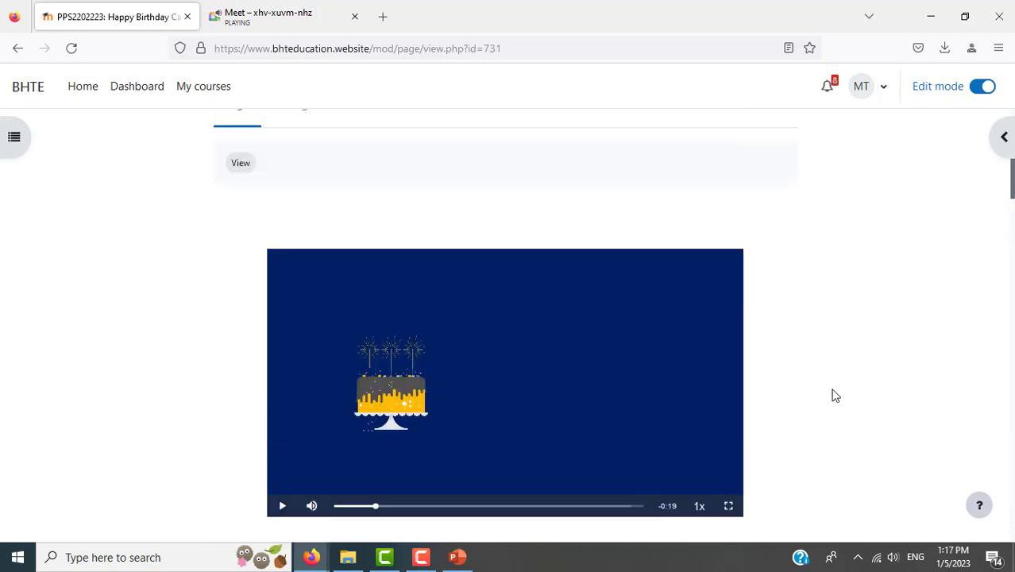
scroll(834, 395, "down", 3)
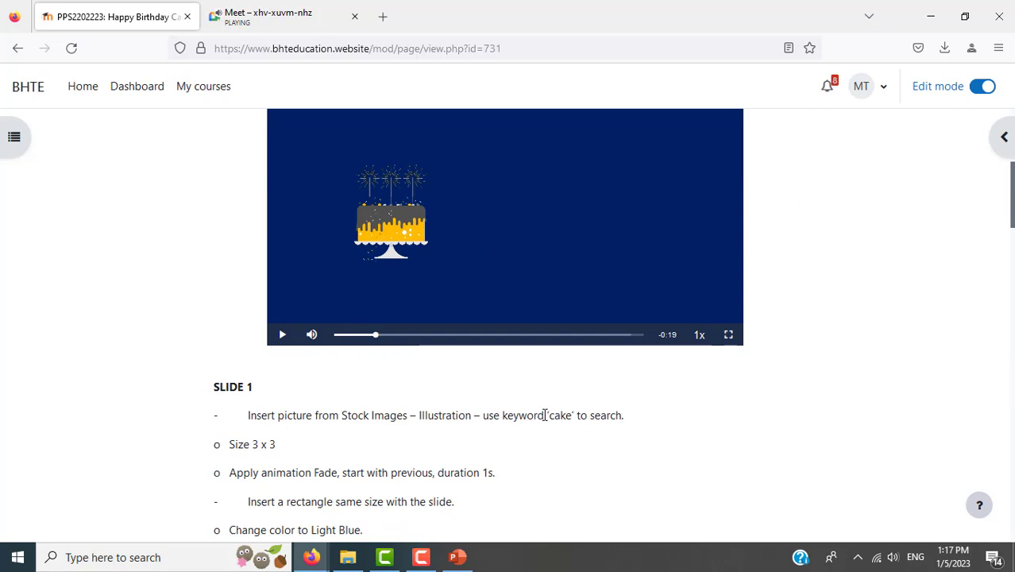
left_click_drag(548, 415, 576, 415)
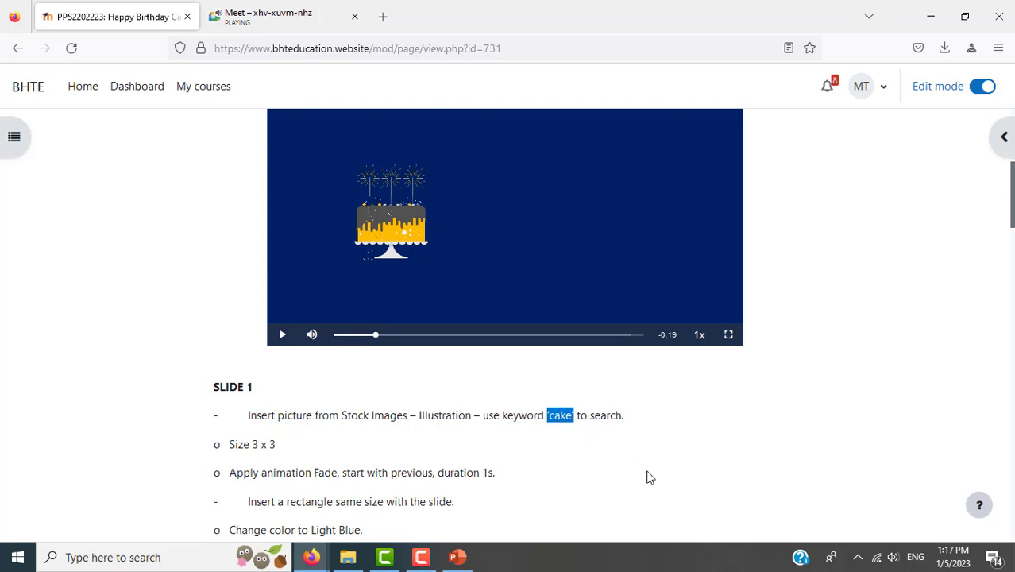
left_click(445, 558)
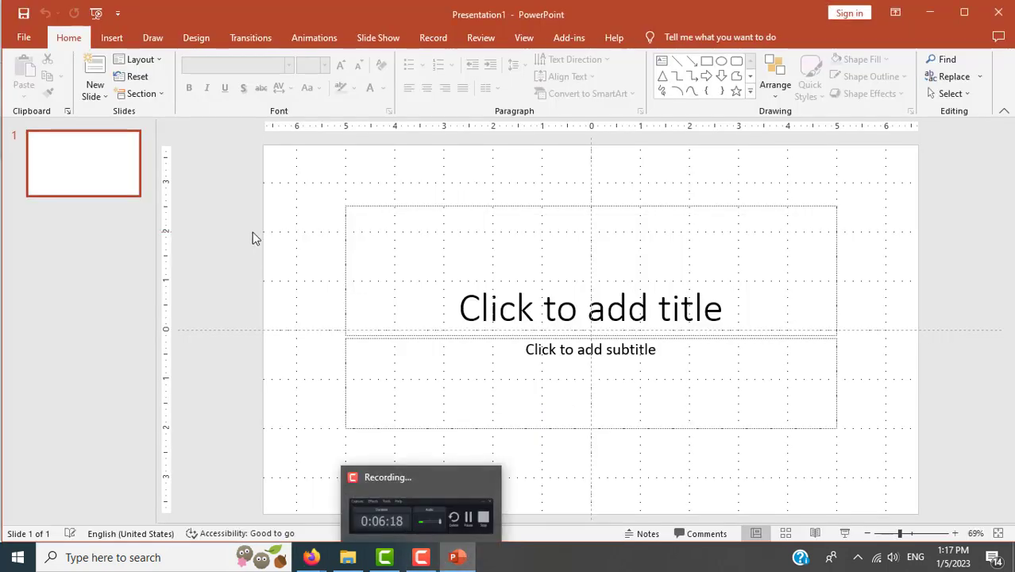
- Search Online Pictures for 'cake' from the Insert tab
left_click(113, 41)
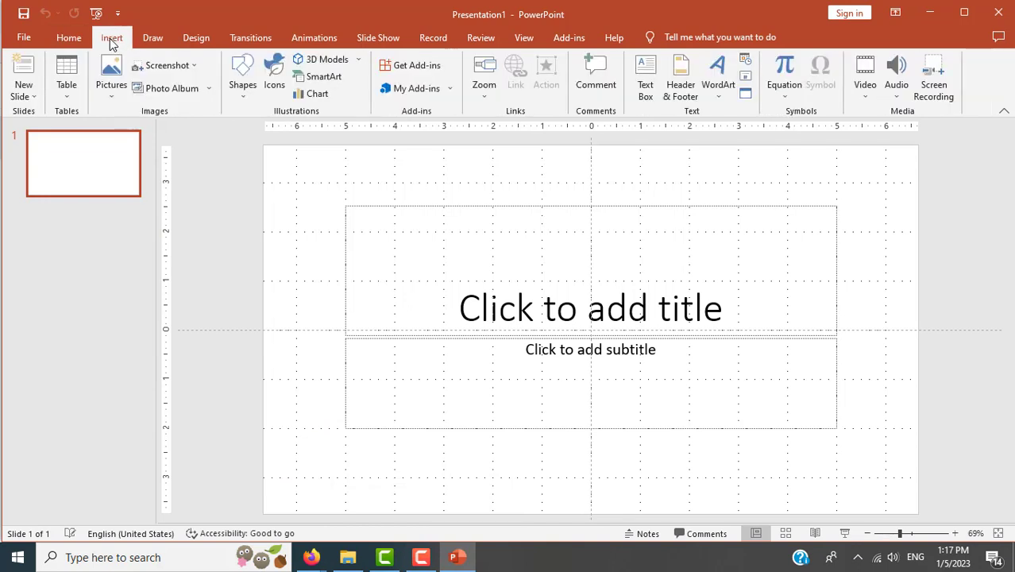
left_click(121, 99)
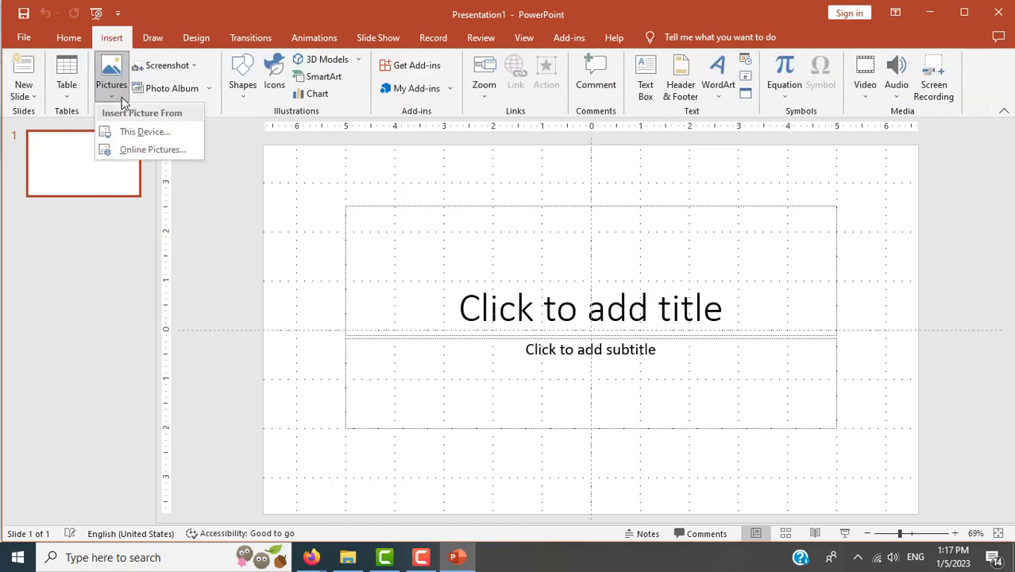
left_click(138, 150)
type("cake")
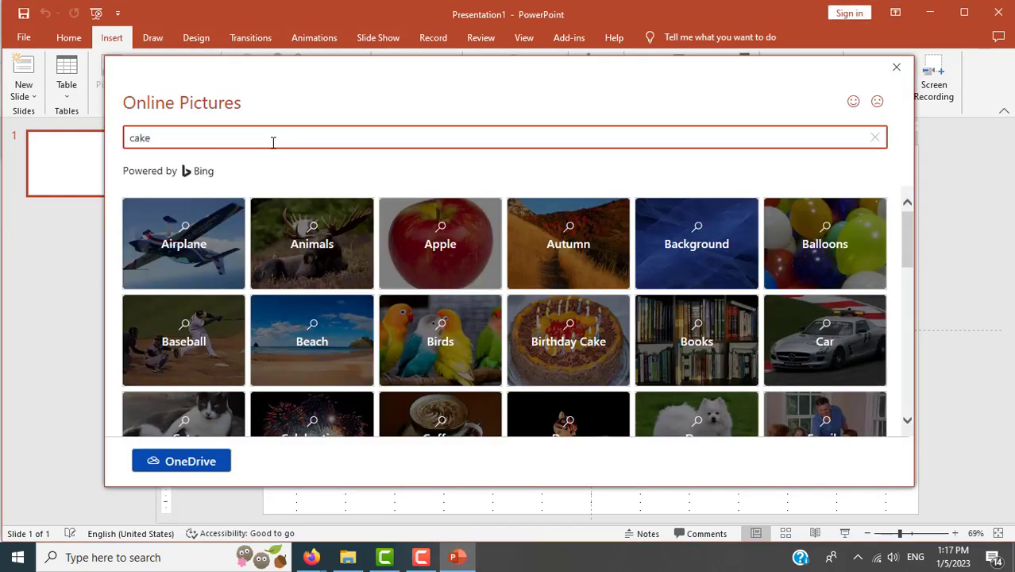
key("Return")
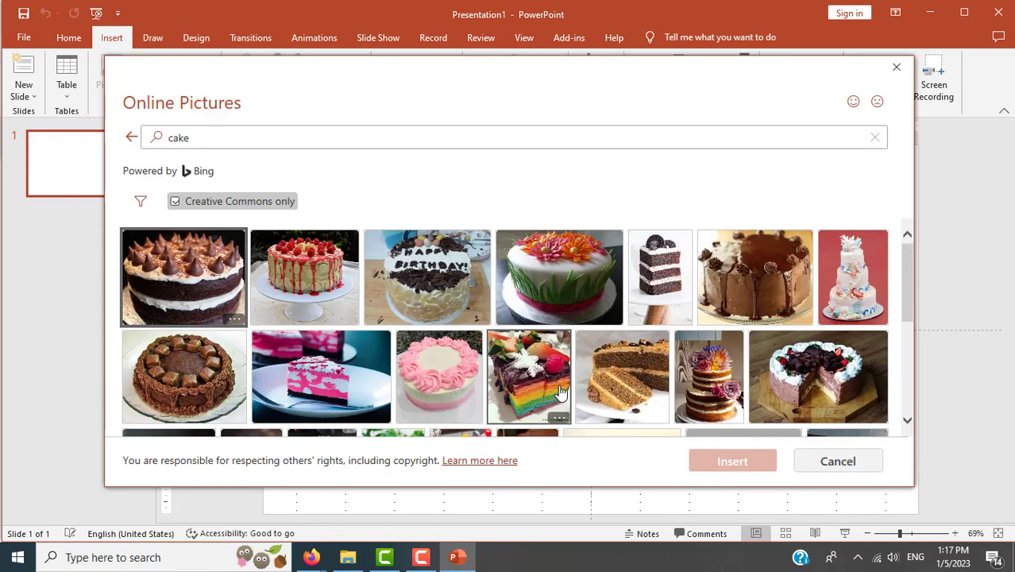
- Glance at the Happy Birthday instructions in Firefox, then return to the cake picture results
left_click_drag(907, 288, 911, 395)
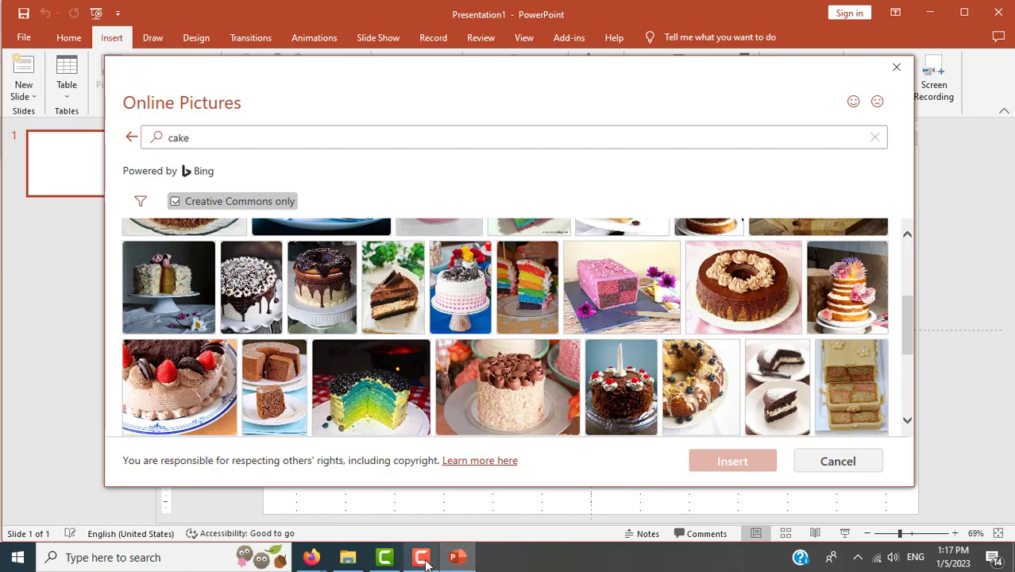
mouse_move(312, 560)
left_click(267, 481)
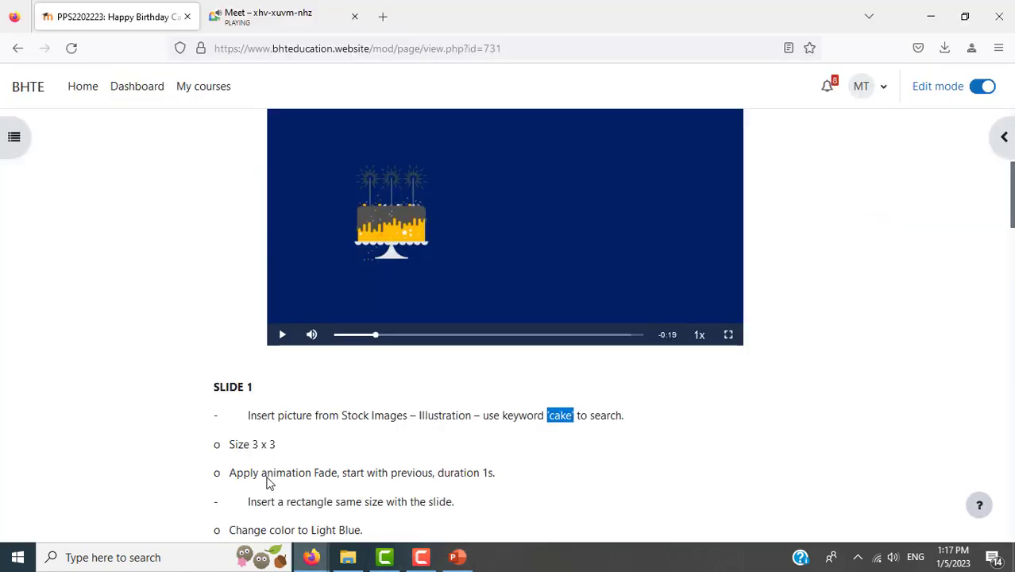
left_click(458, 557)
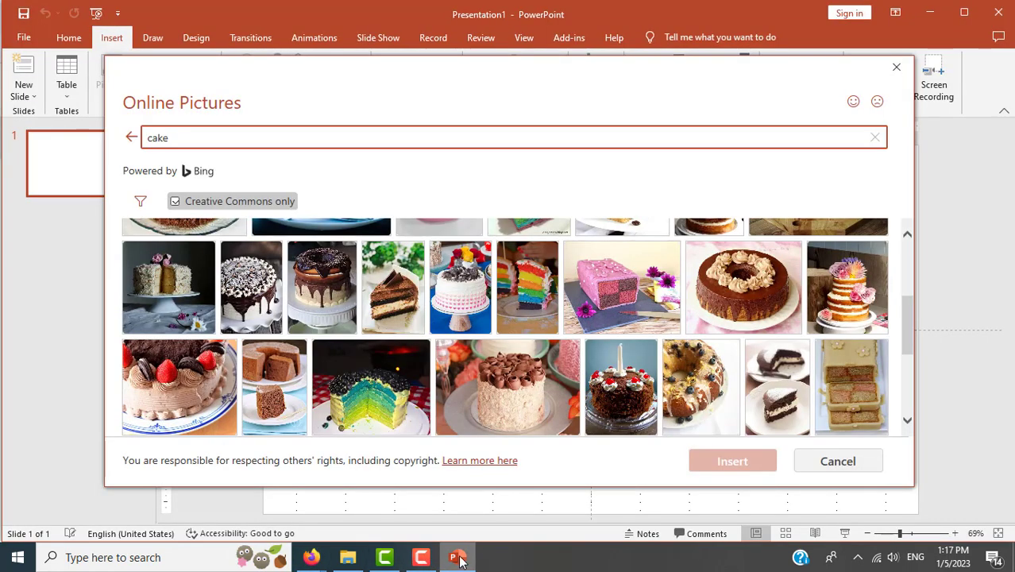
- Scroll through the cake picture results and close Online Pictures without inserting anything
left_click_drag(906, 313, 908, 383)
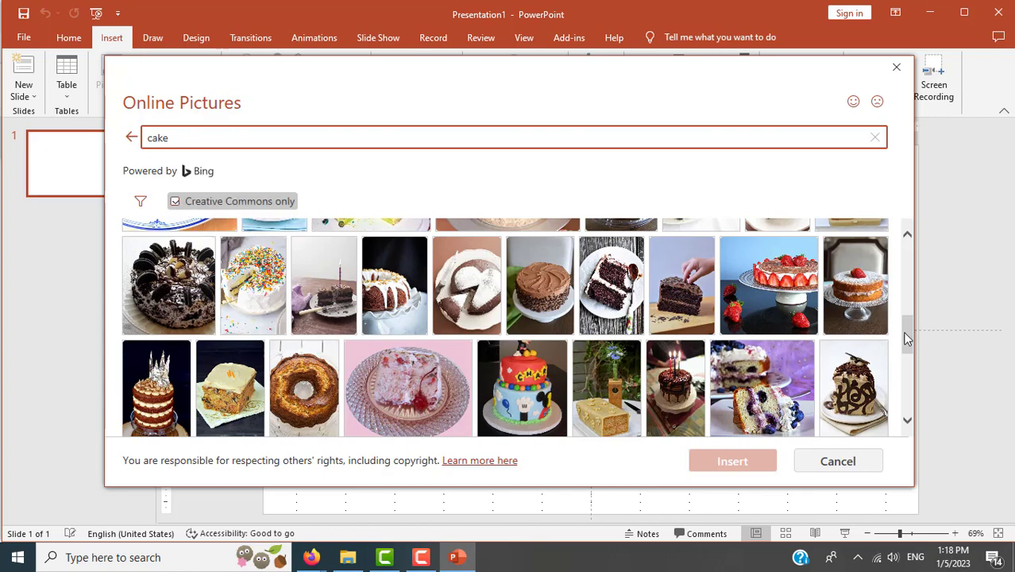
left_click_drag(909, 334, 896, 395)
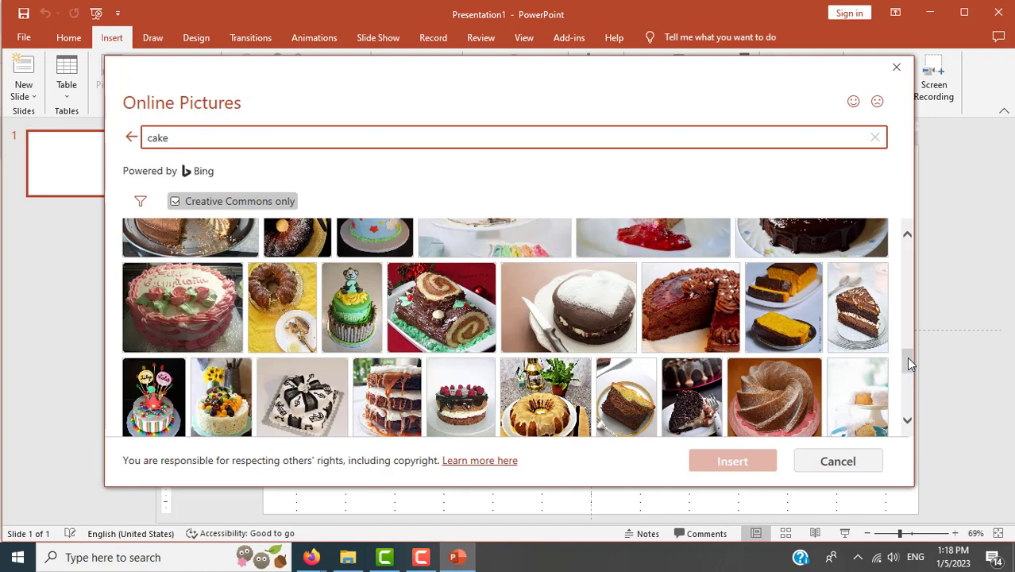
left_click_drag(911, 364, 911, 417)
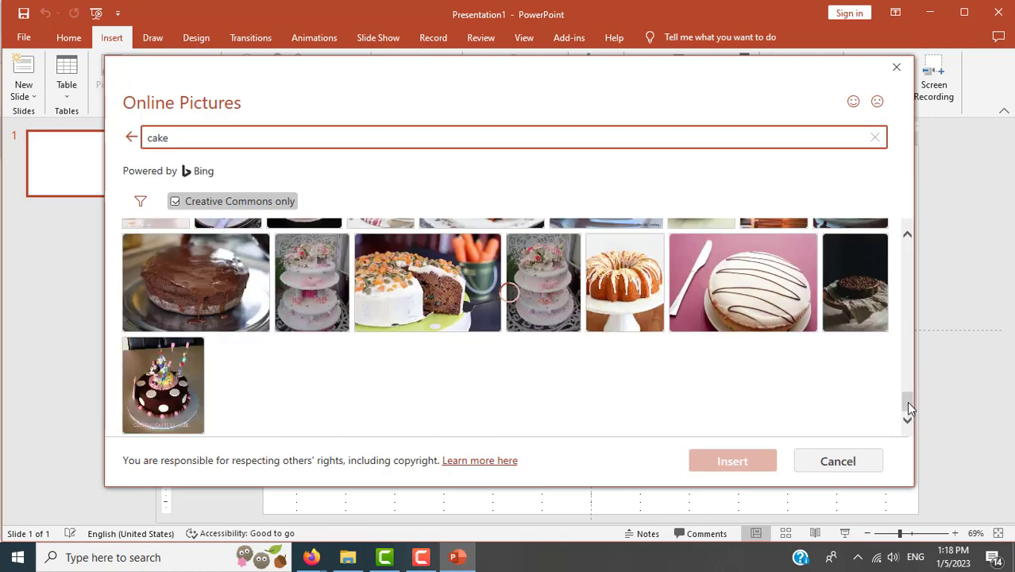
left_click_drag(910, 407, 908, 390)
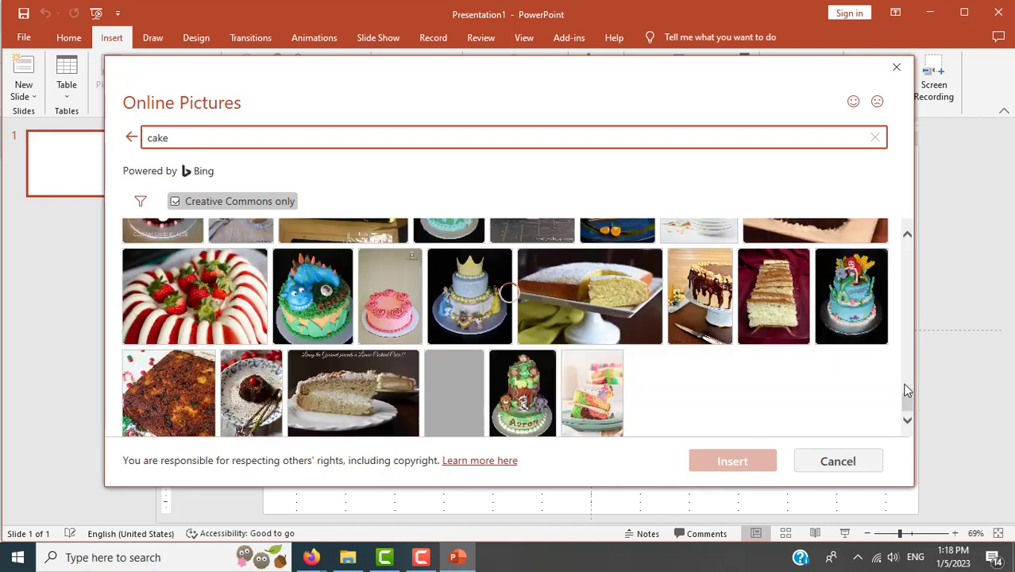
scroll(908, 399, "down", 3)
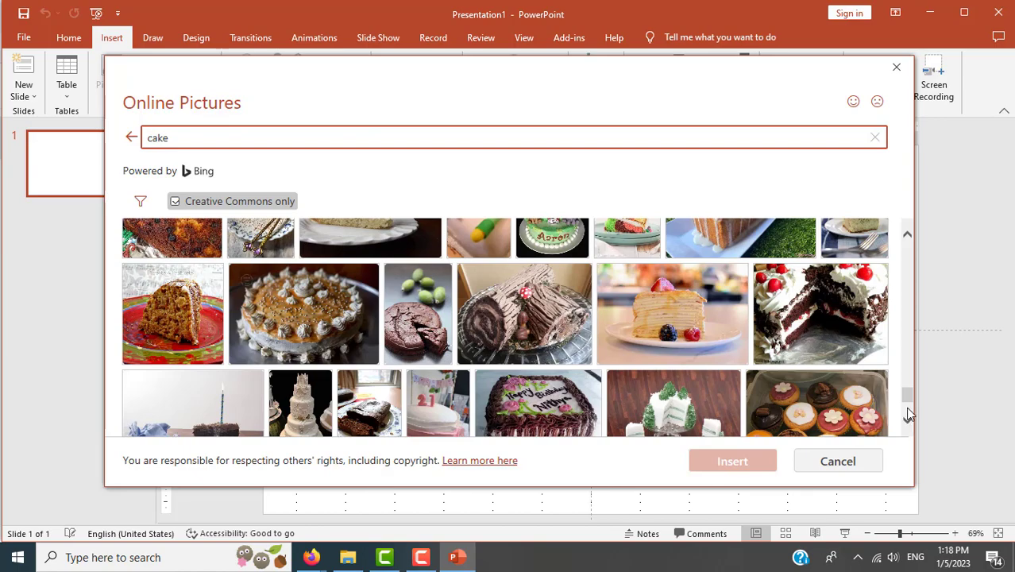
scroll(906, 405, "down", 3)
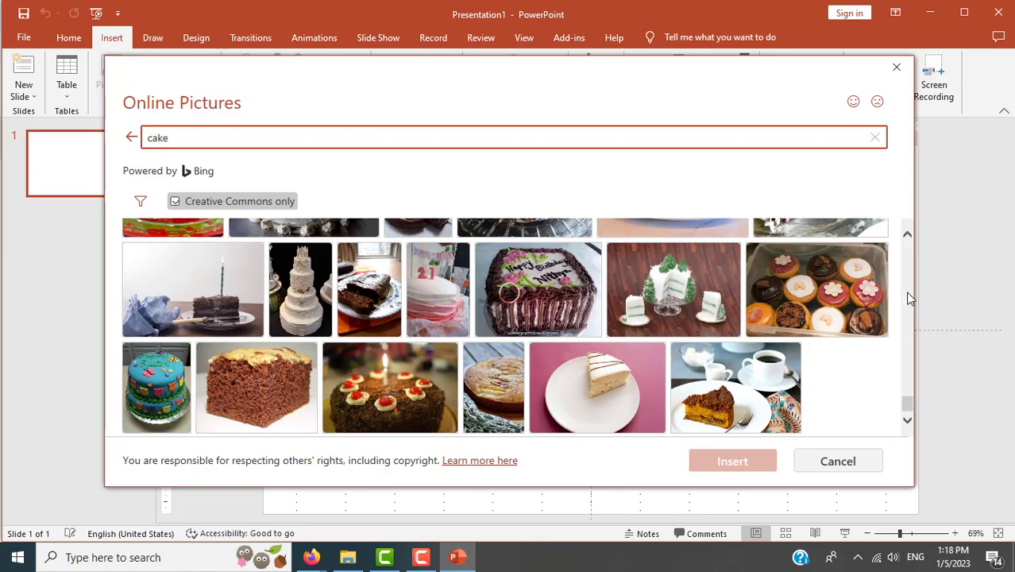
scroll(911, 298, "down", 3)
scroll(911, 297, "down", 3)
scroll(911, 298, "down", 3)
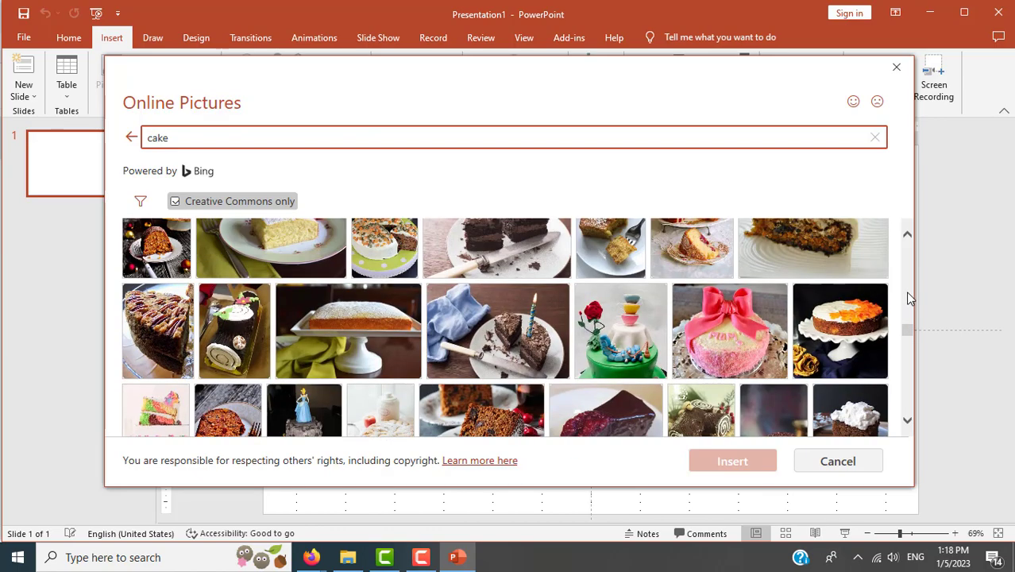
scroll(911, 298, "down", 3)
scroll(911, 297, "down", 3)
scroll(910, 298, "up", 3)
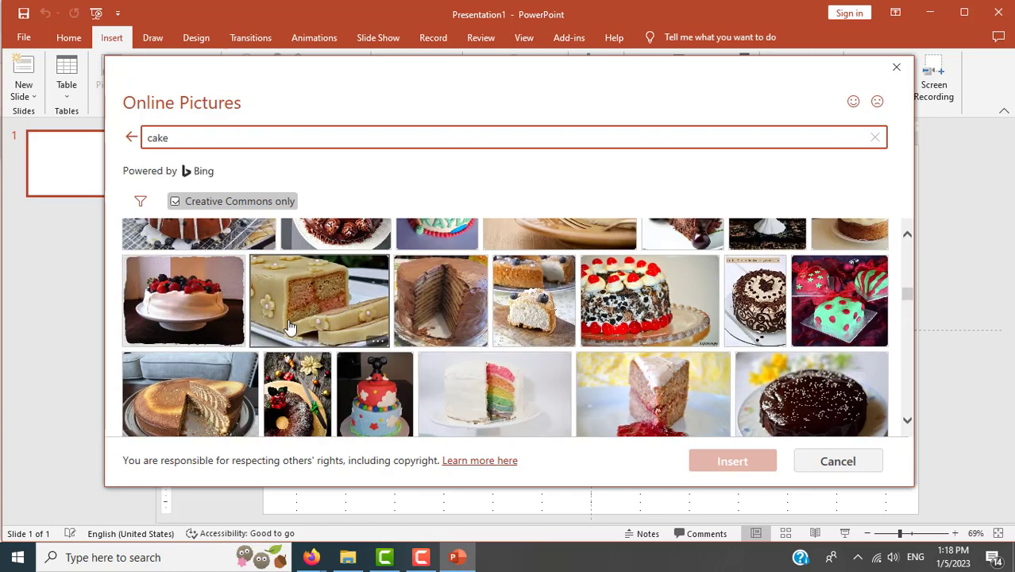
left_click(897, 68)
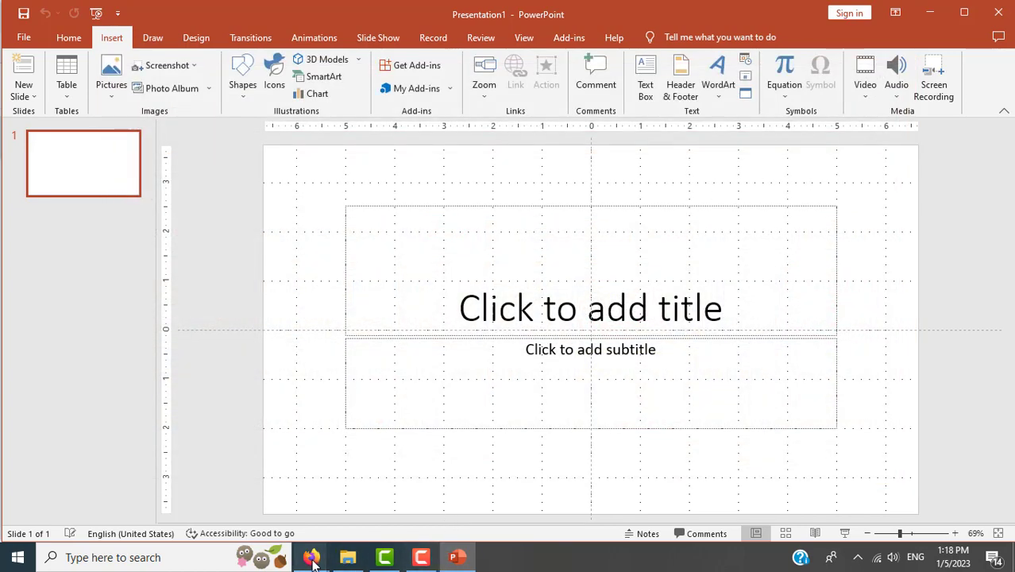
- Bring the course page forward and Google 'cake' in a new tab
mouse_move(312, 556)
left_click(231, 503)
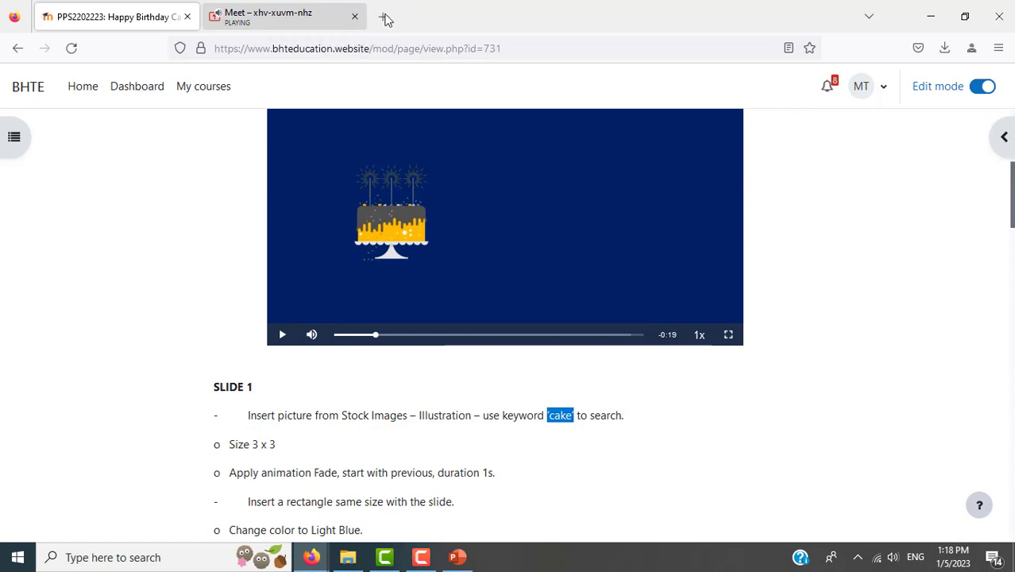
left_click(383, 16)
left_click(439, 308)
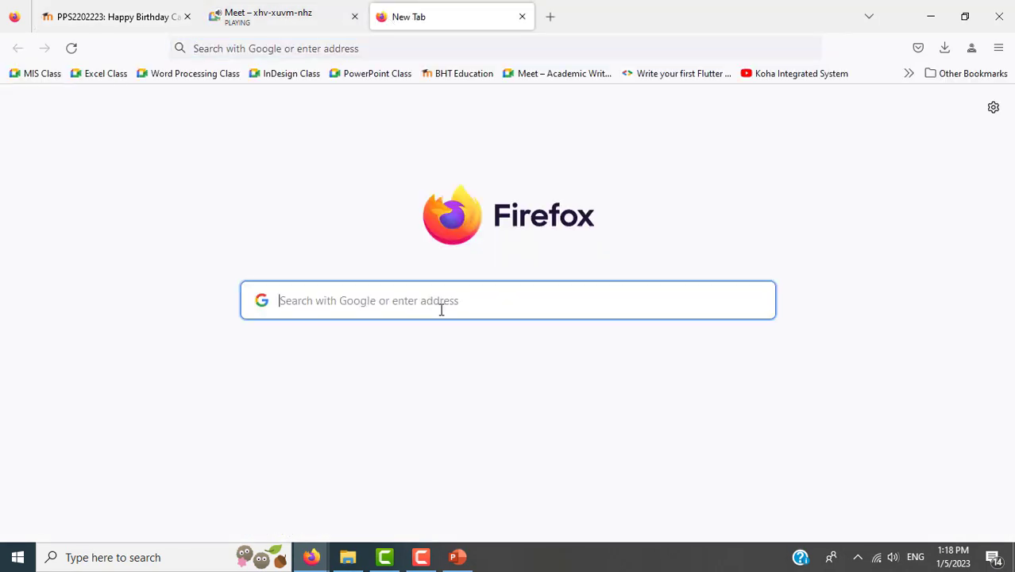
type("cake")
key("Return")
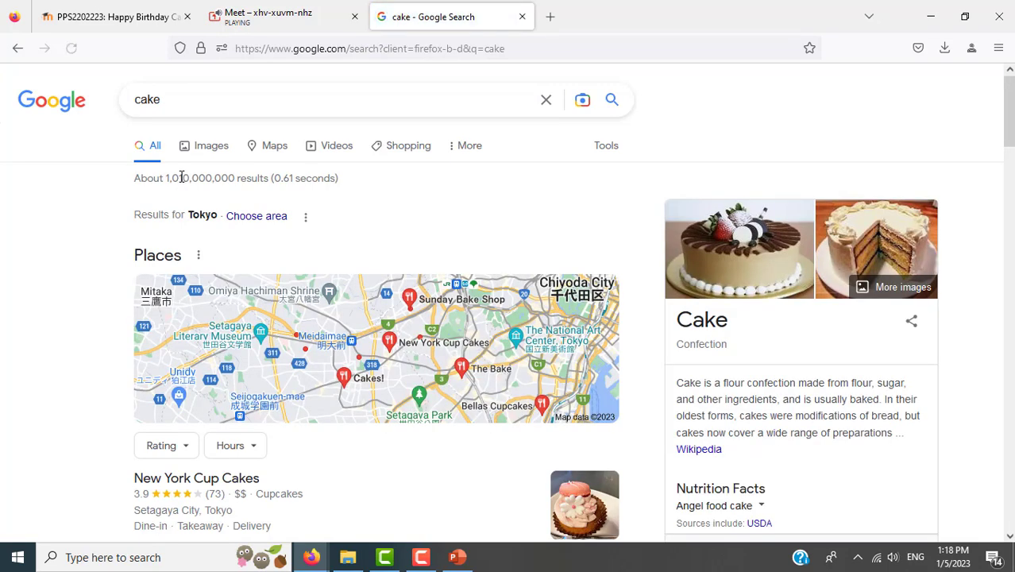
- Switch to Google Images results for cake and scroll through them
left_click(215, 148)
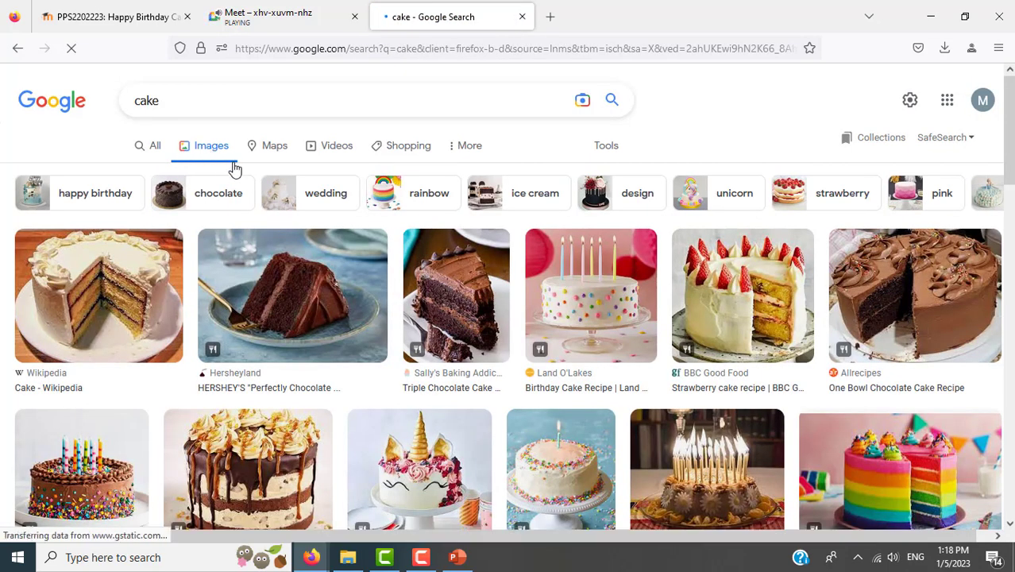
scroll(548, 340, "down", 3)
scroll(548, 340, "down", 4)
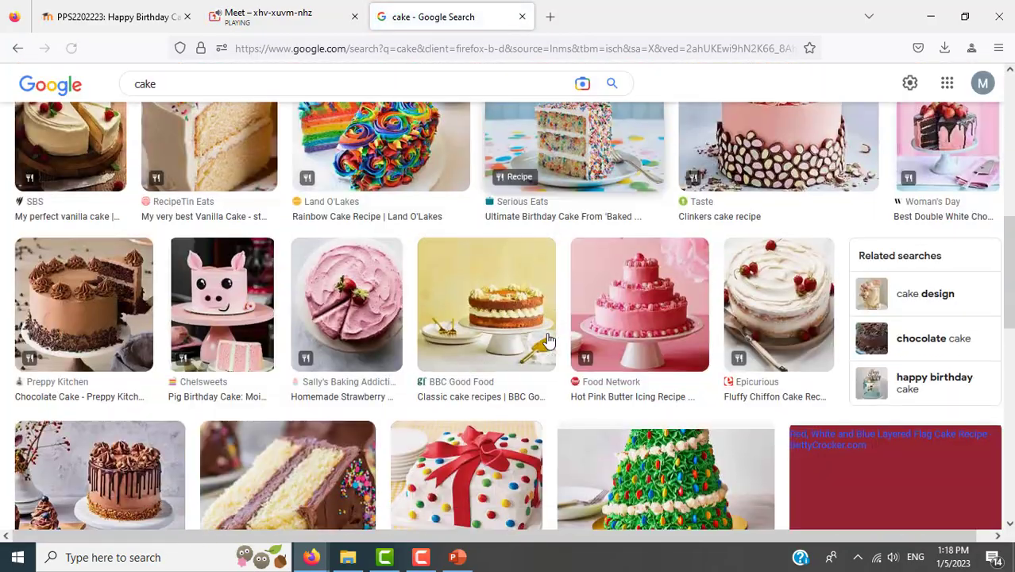
scroll(548, 340, "down", 4)
scroll(548, 340, "down", 3)
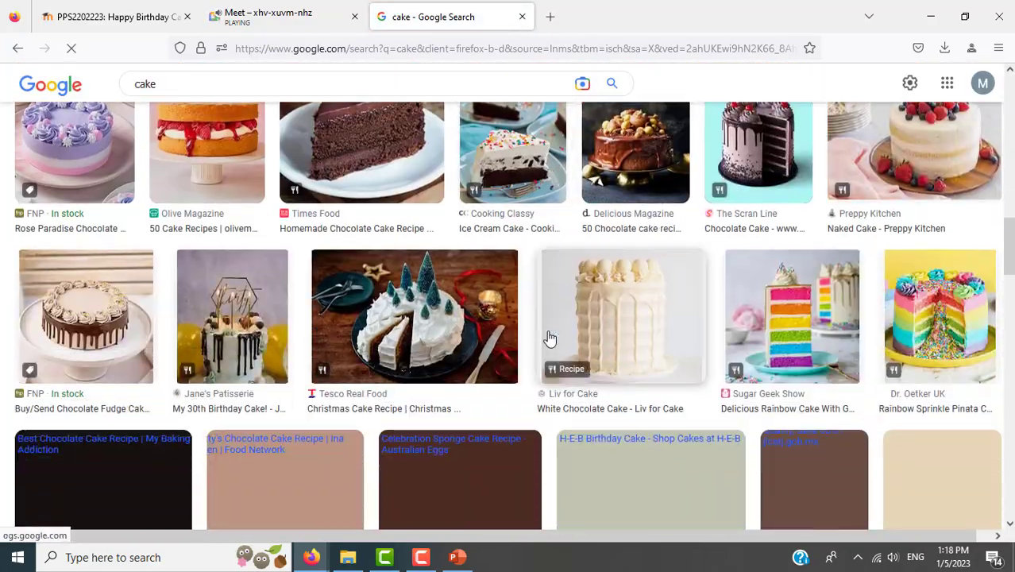
scroll(548, 340, "up", 5)
scroll(550, 337, "up", 5)
scroll(550, 334, "up", 2)
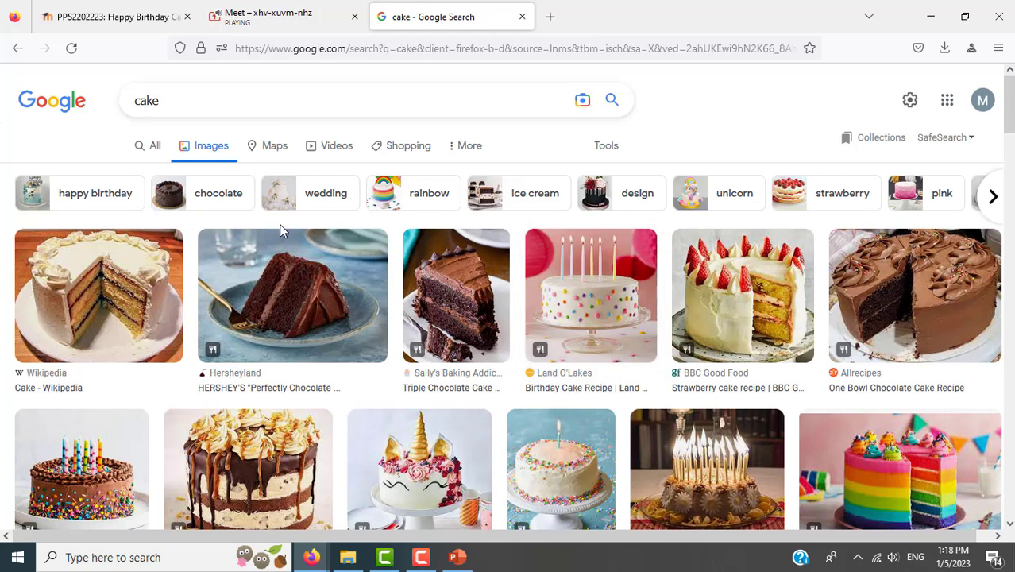
- Filter the cake image results to Clip Art using Tools > Type
left_click(467, 148)
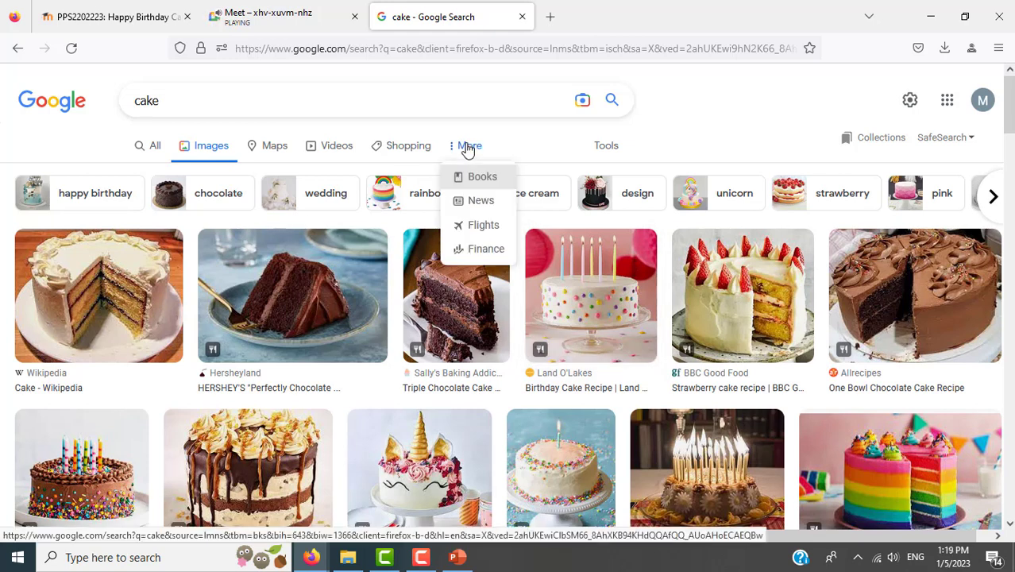
left_click(522, 136)
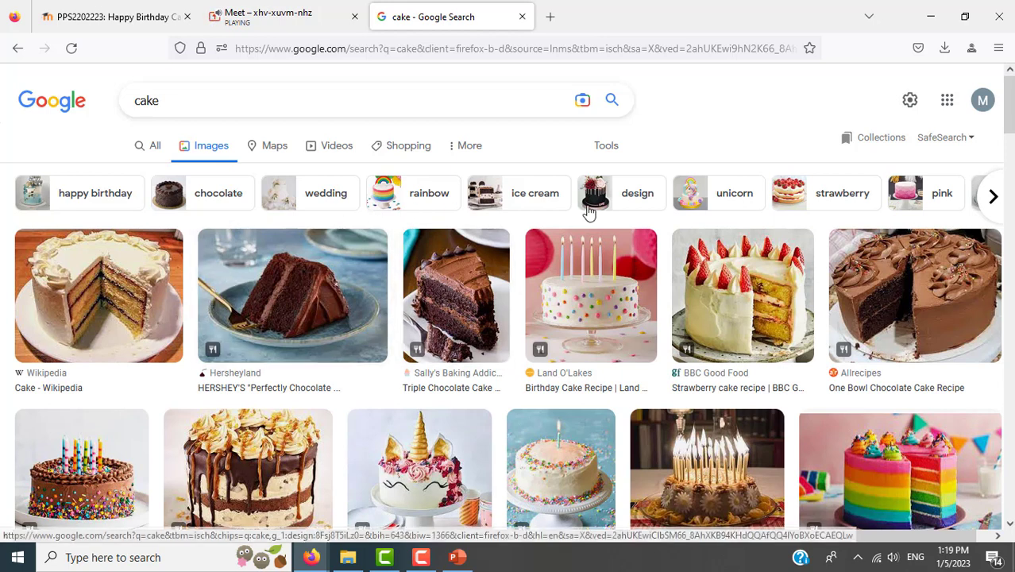
left_click(606, 150)
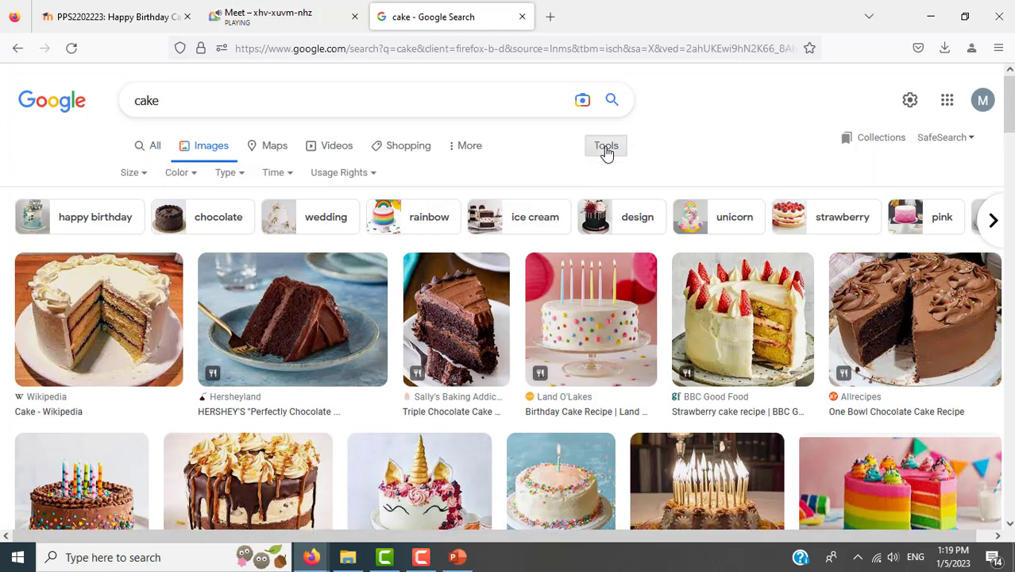
left_click(238, 174)
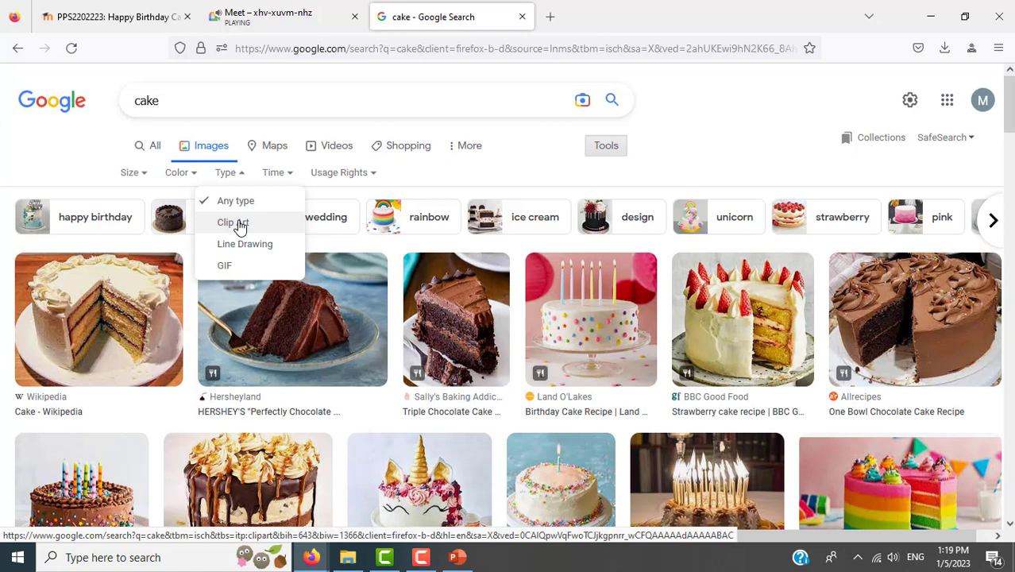
left_click(240, 227)
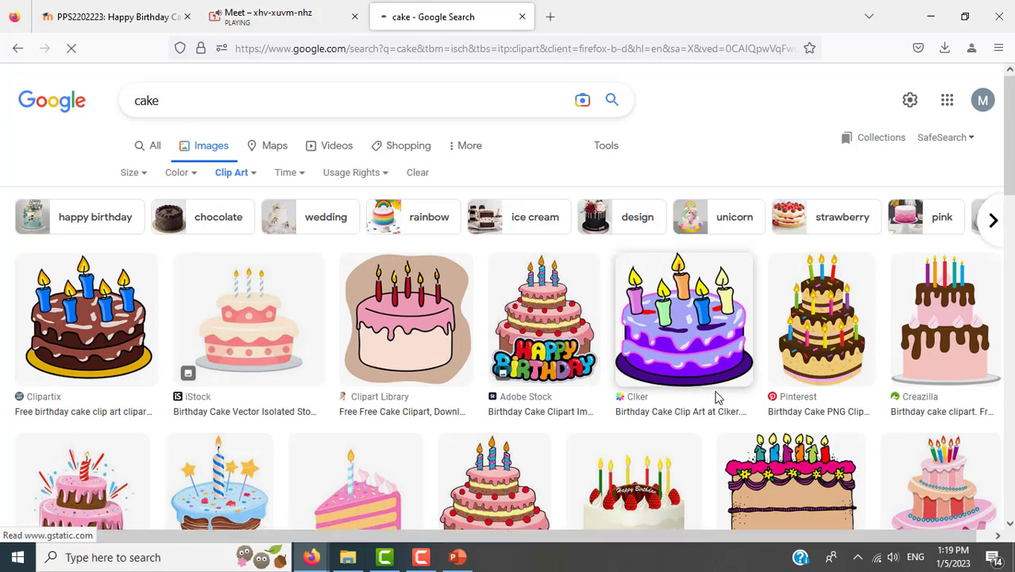
- Scroll through the cake clip-art results looking for a suitable image
scroll(718, 402, "down", 3)
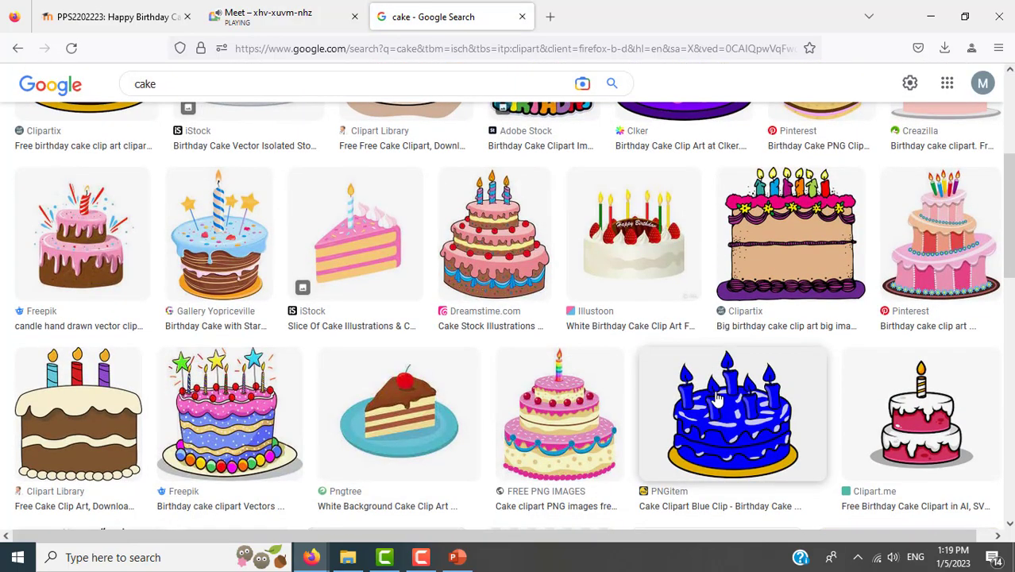
scroll(717, 397, "down", 2)
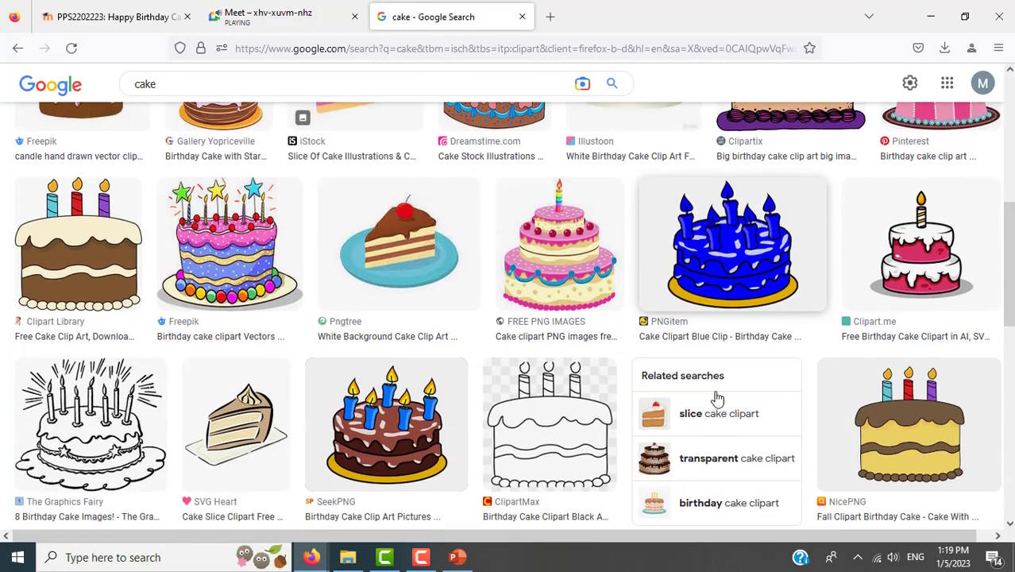
scroll(717, 398, "down", 1)
scroll(718, 397, "down", 1)
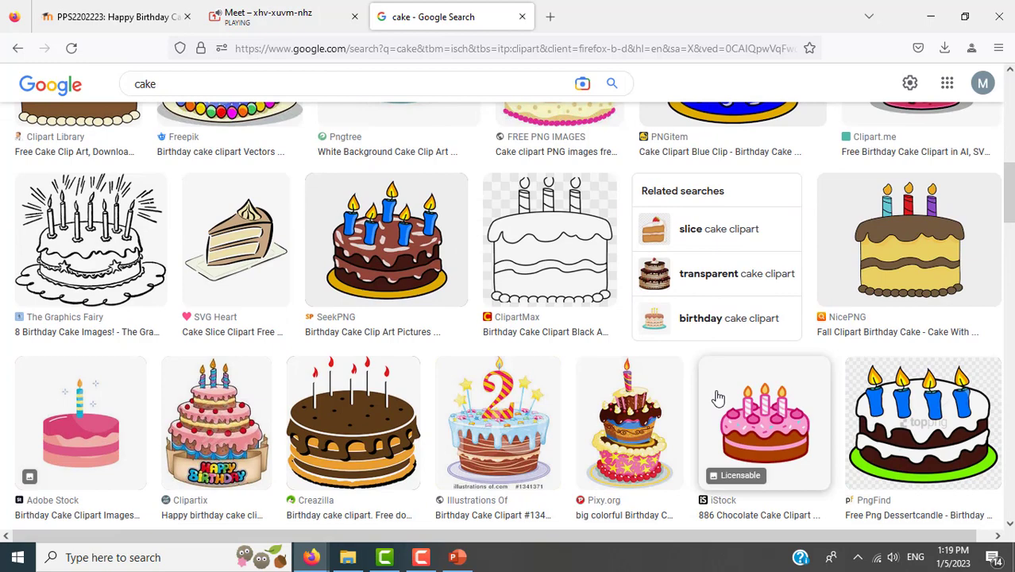
scroll(717, 397, "down", 2)
scroll(718, 397, "down", 2)
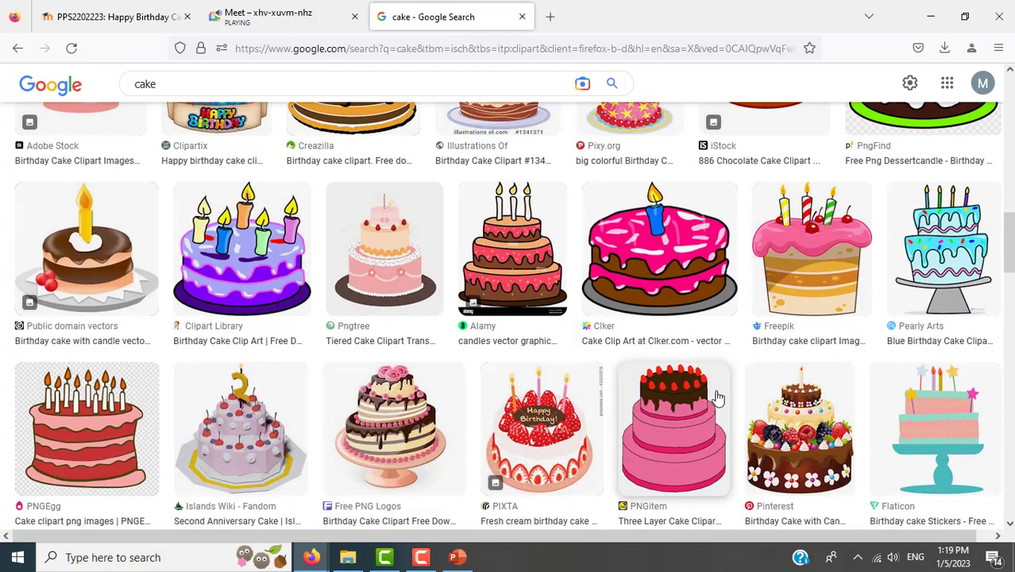
scroll(717, 397, "down", 1)
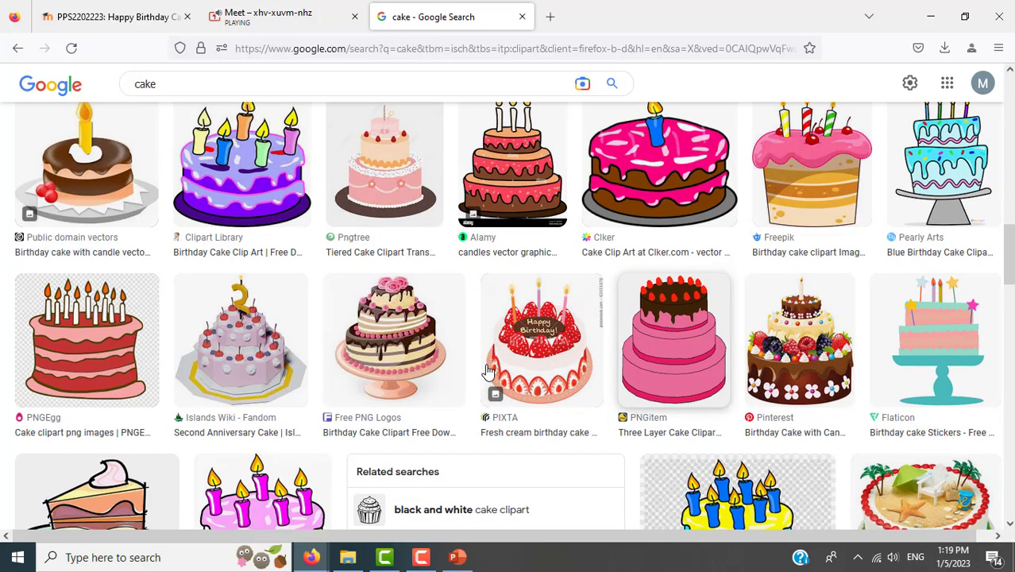
scroll(488, 372, "down", 1)
scroll(487, 372, "up", 5)
scroll(429, 413, "up", 5)
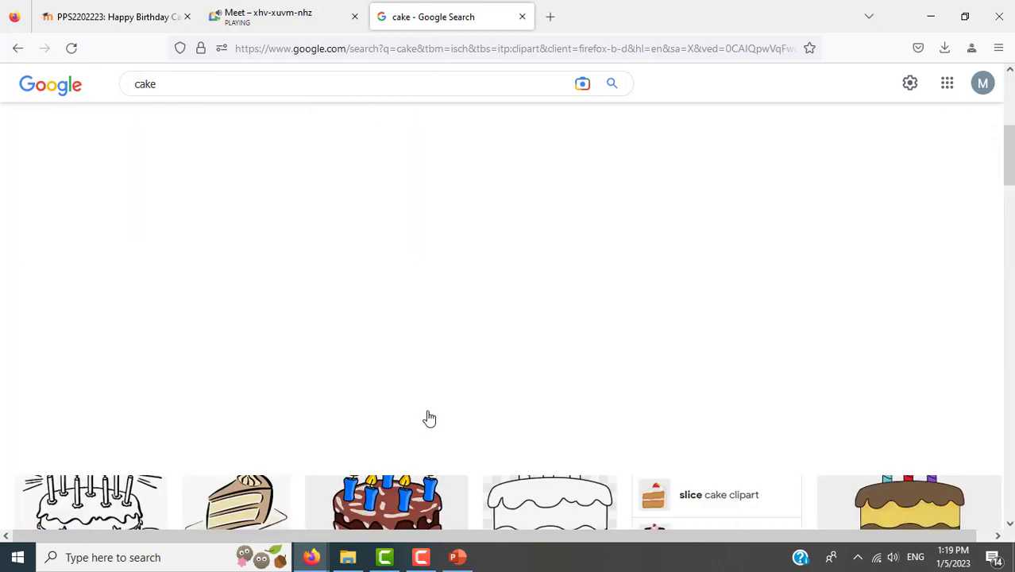
scroll(448, 403, "down", 1)
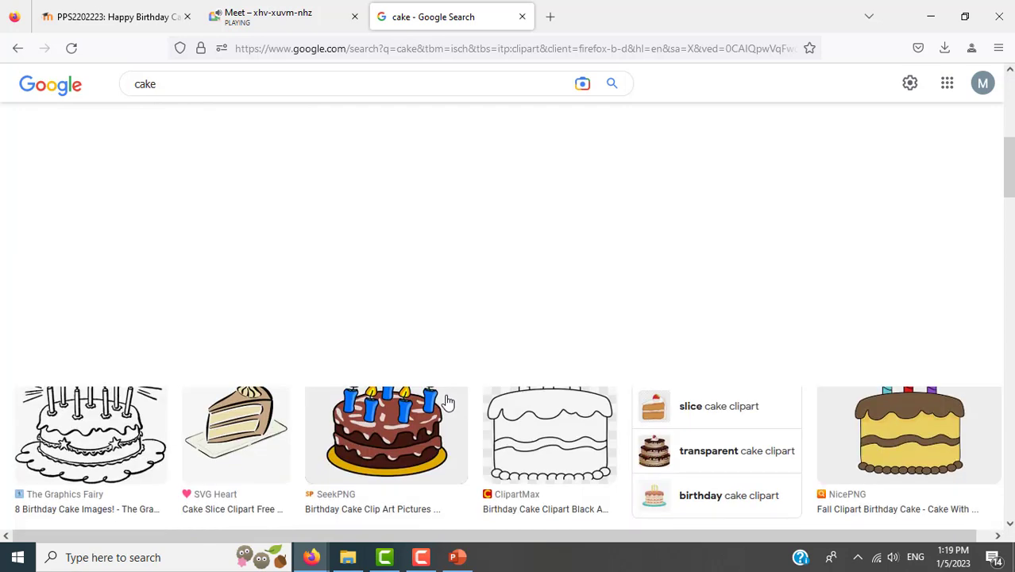
scroll(572, 375, "down", 3)
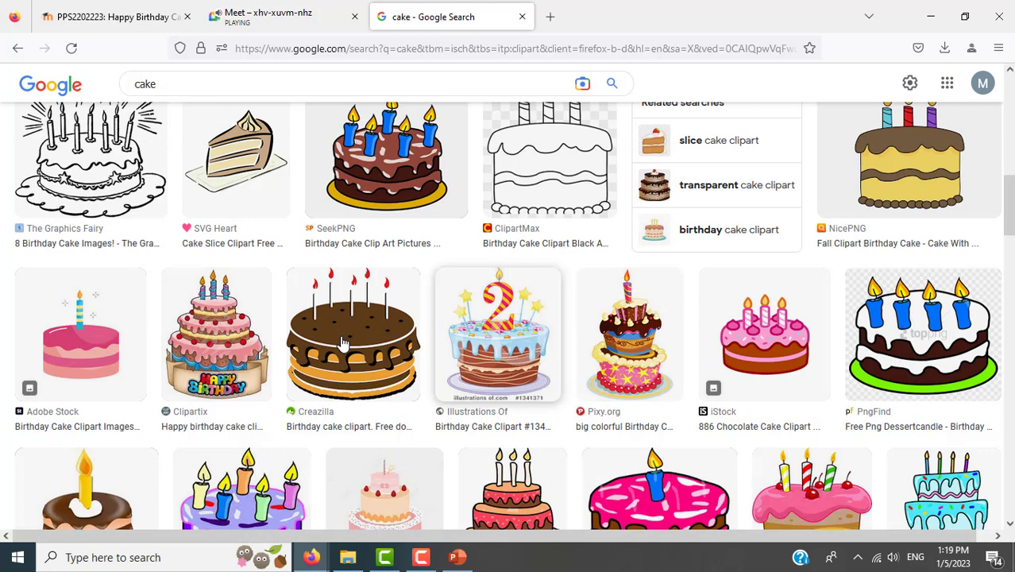
- Preview the Creazilla chocolate cake with red candles and open its source page
left_click(343, 342)
key("Left")
key("Left")
key("Left")
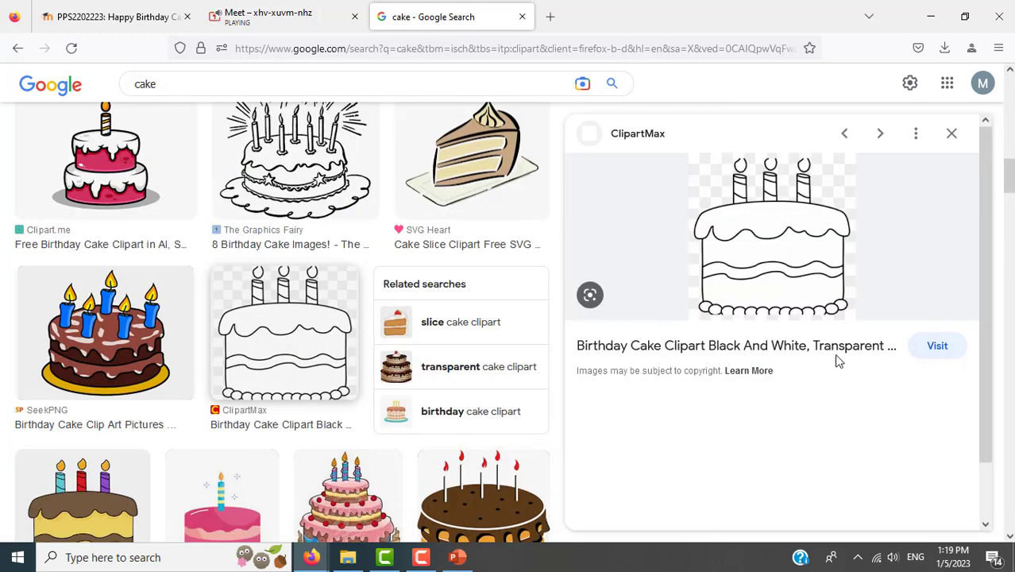
left_click(514, 514)
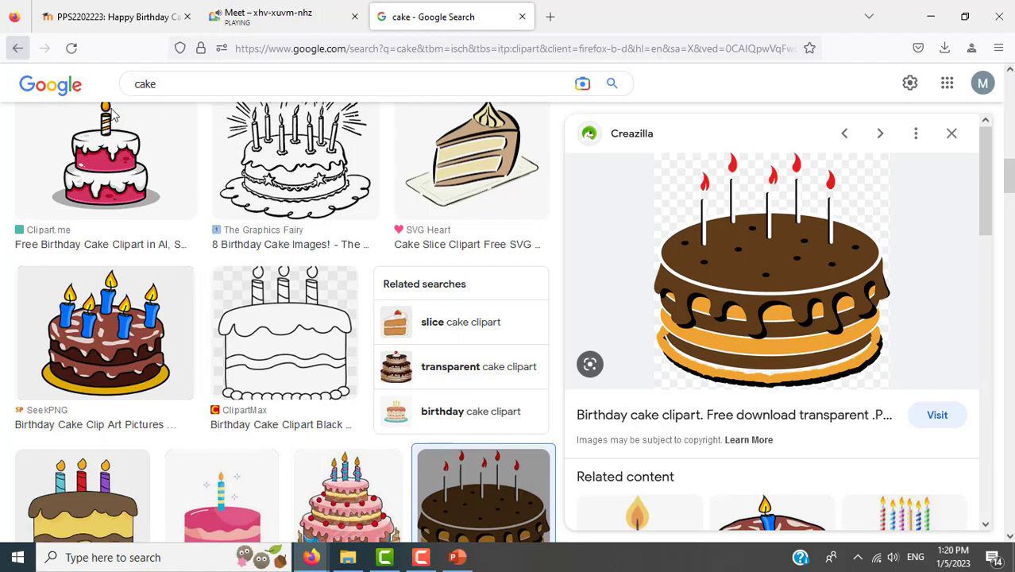
scroll(381, 309, "down", 5)
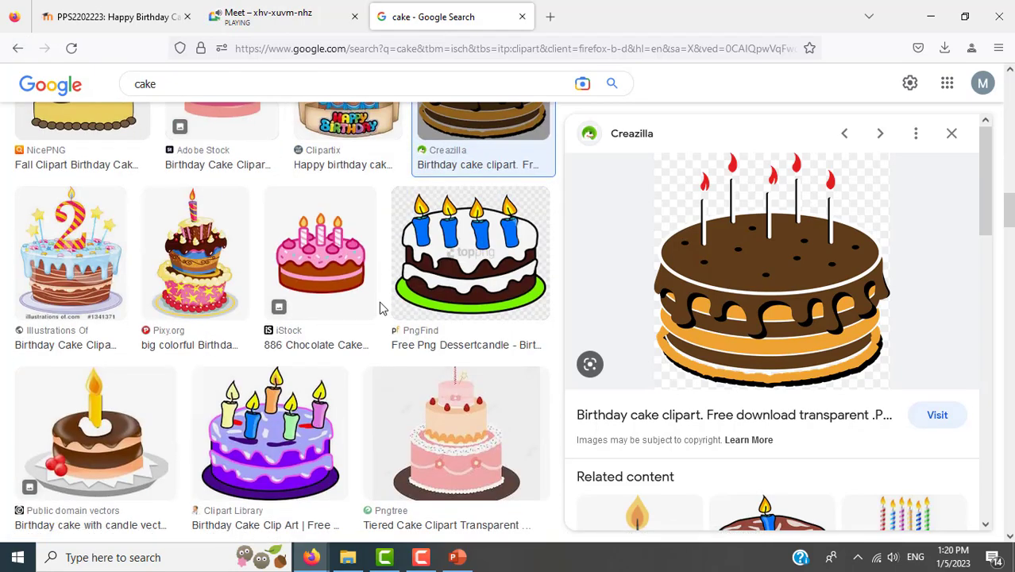
scroll(380, 308, "up", 3)
scroll(381, 308, "up", 3)
scroll(383, 307, "up", 3)
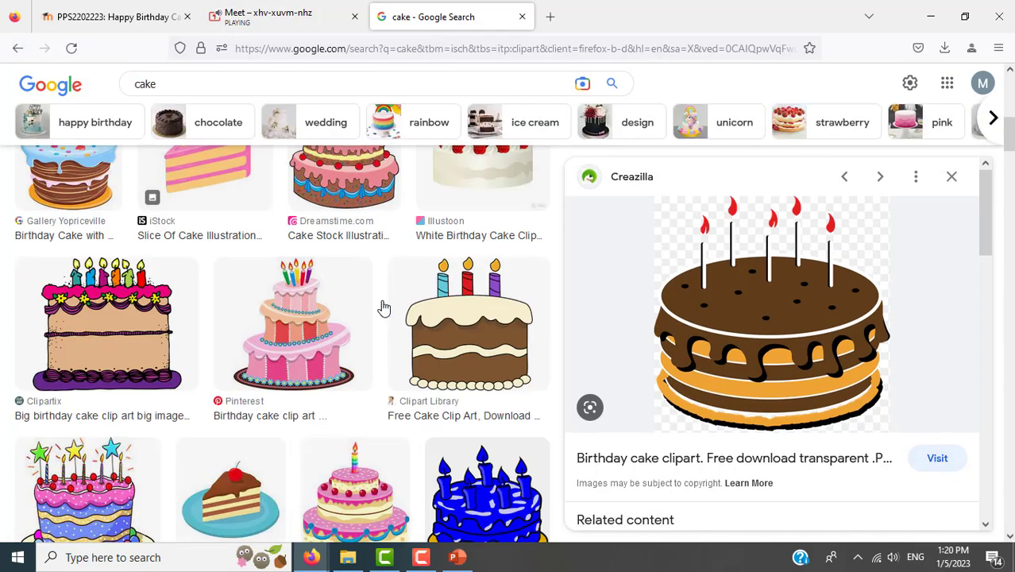
scroll(384, 307, "up", 3)
scroll(384, 308, "up", 3)
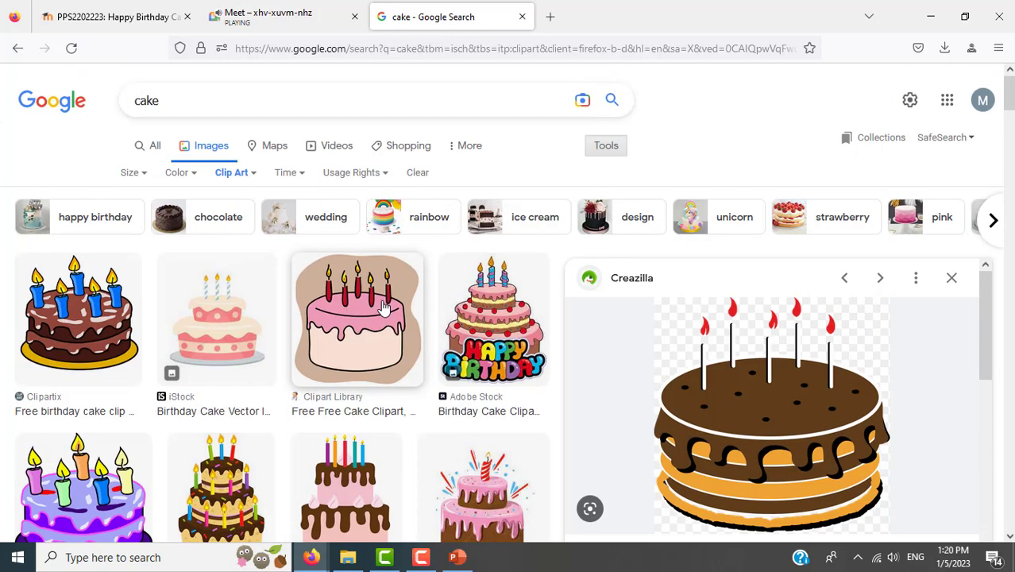
scroll(384, 307, "down", 2)
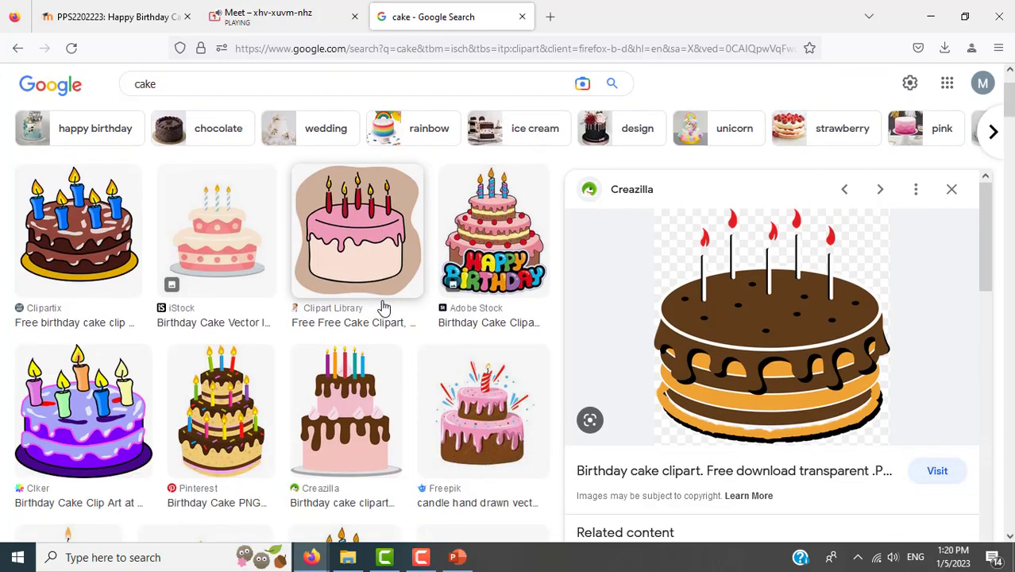
left_click(806, 346)
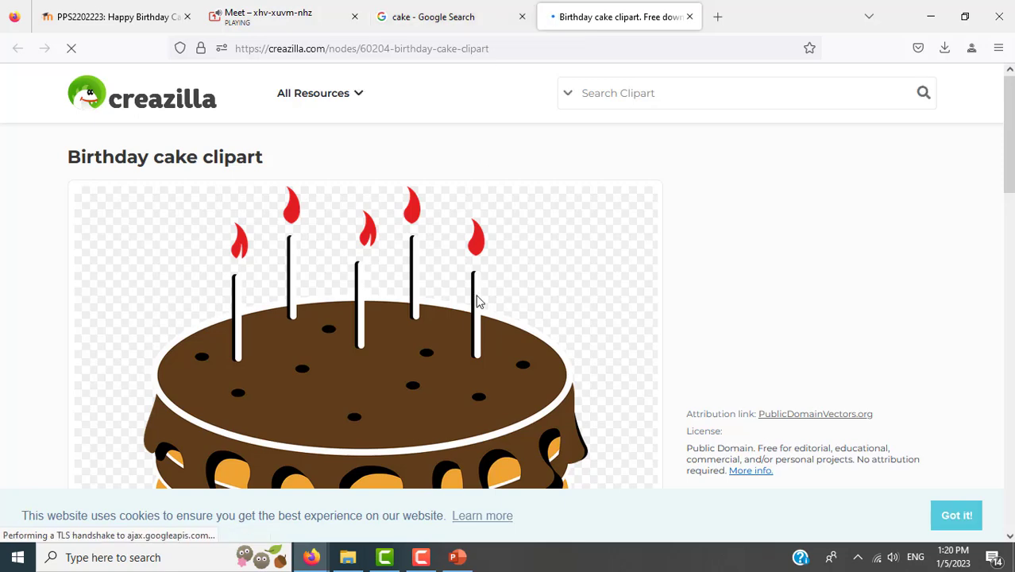
- Download the Creazilla cake clipart as a 1273x1280 PNG and show it in Downloads
scroll(421, 356, "down", 3)
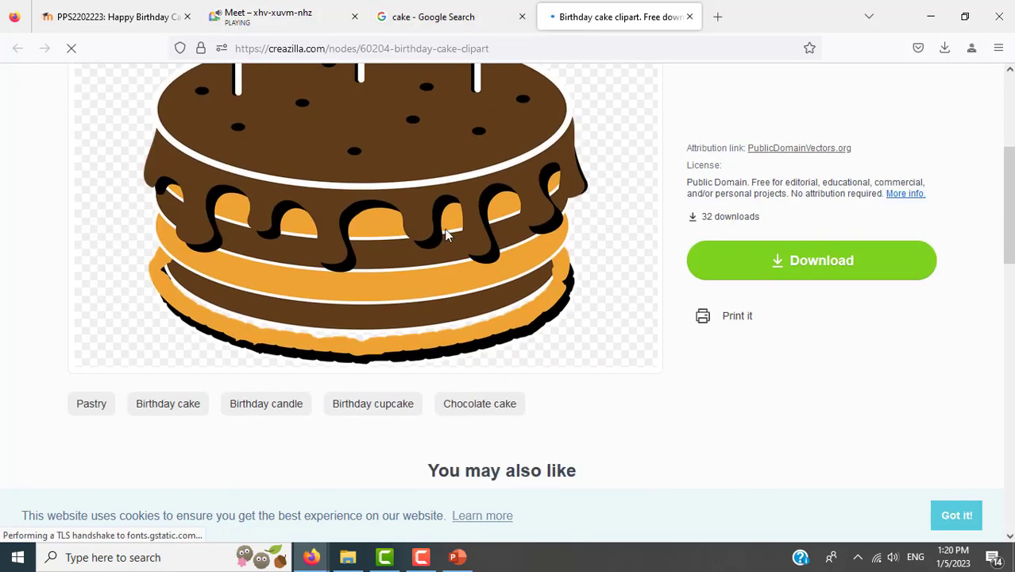
left_click(816, 282)
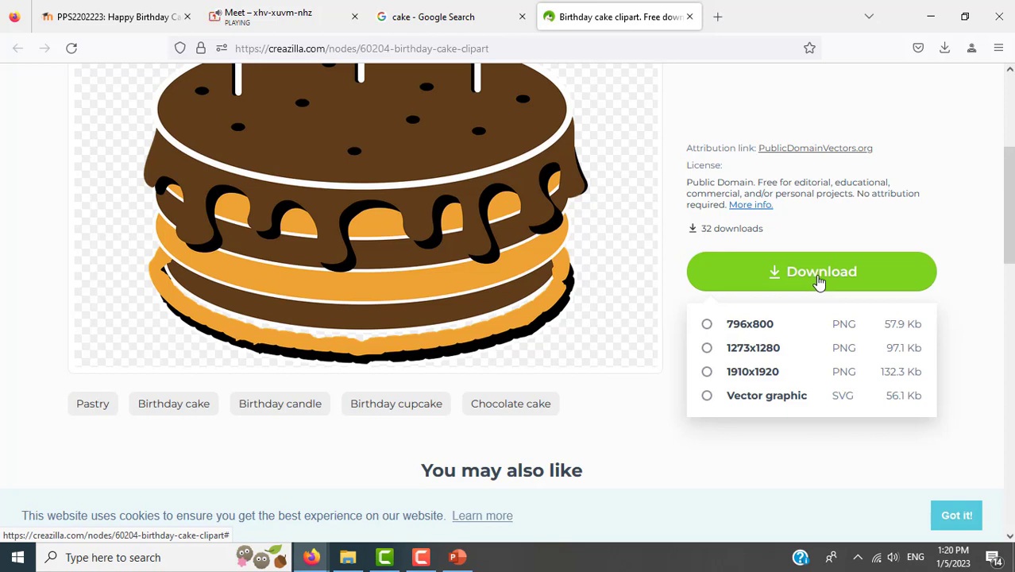
left_click(707, 347)
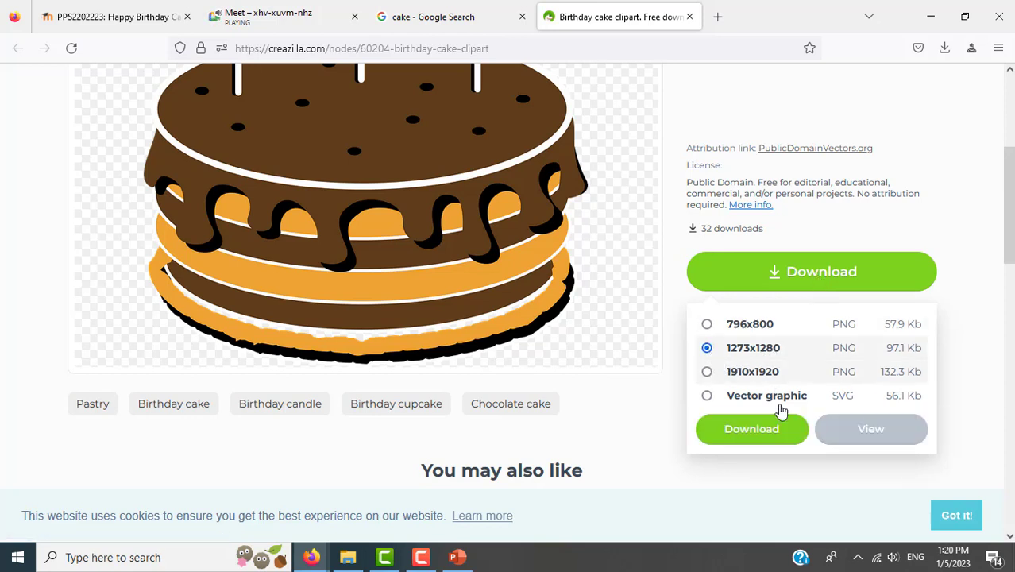
left_click(767, 441)
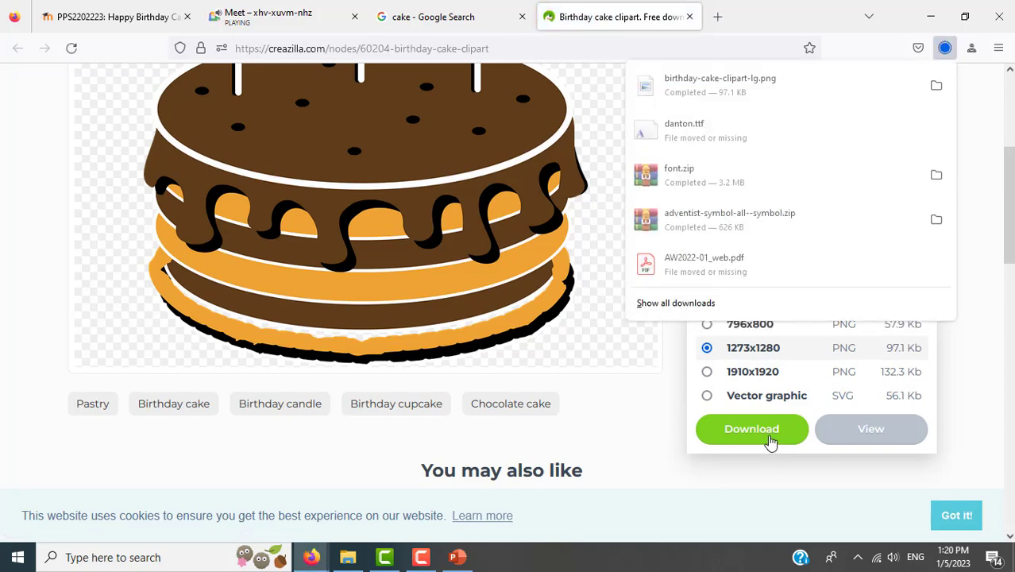
left_click(934, 87)
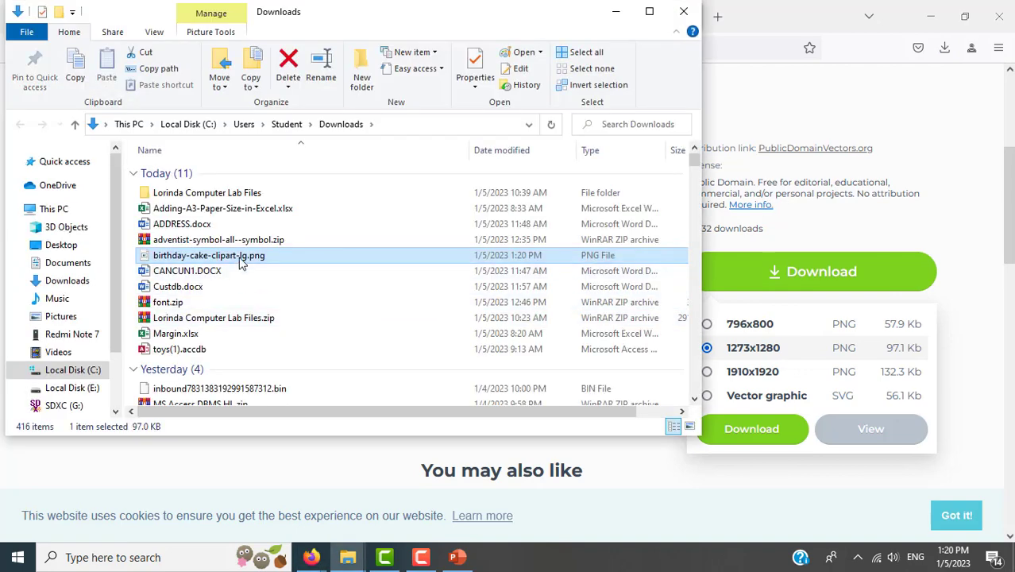
- Copy the downloaded cake image and open the PowerPoint course folder in Documents
right_click(243, 262)
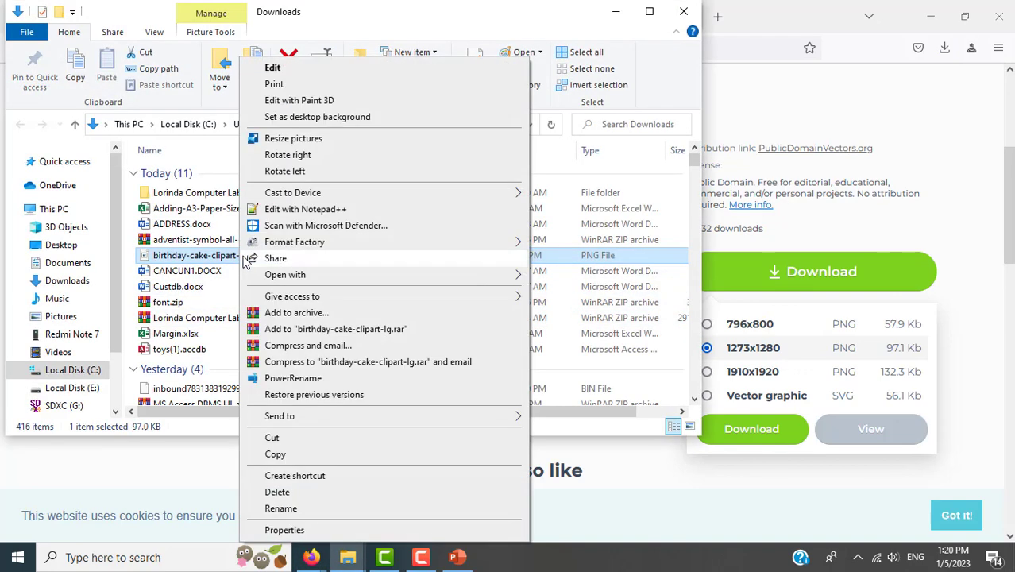
left_click(298, 448)
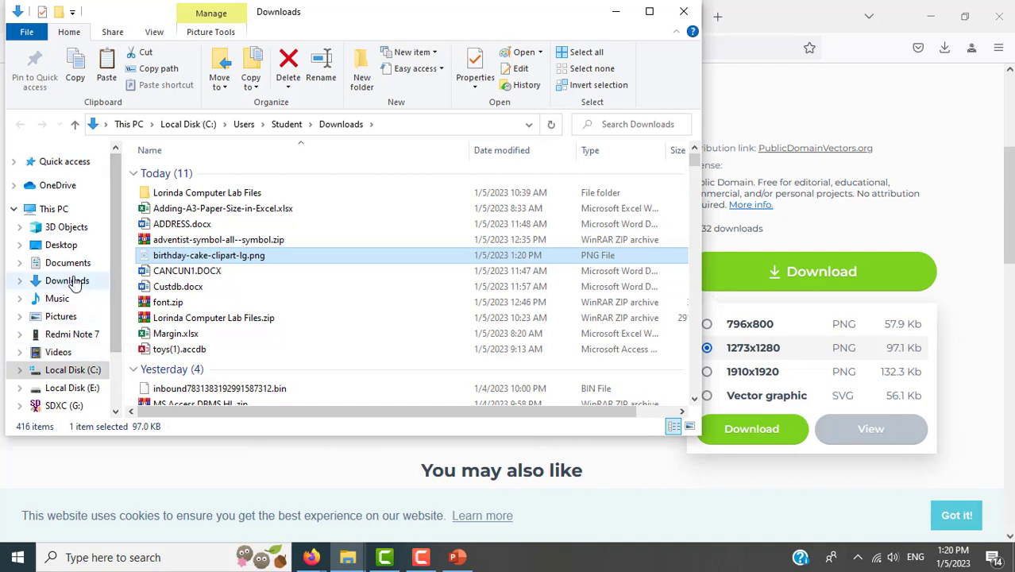
left_click(70, 250)
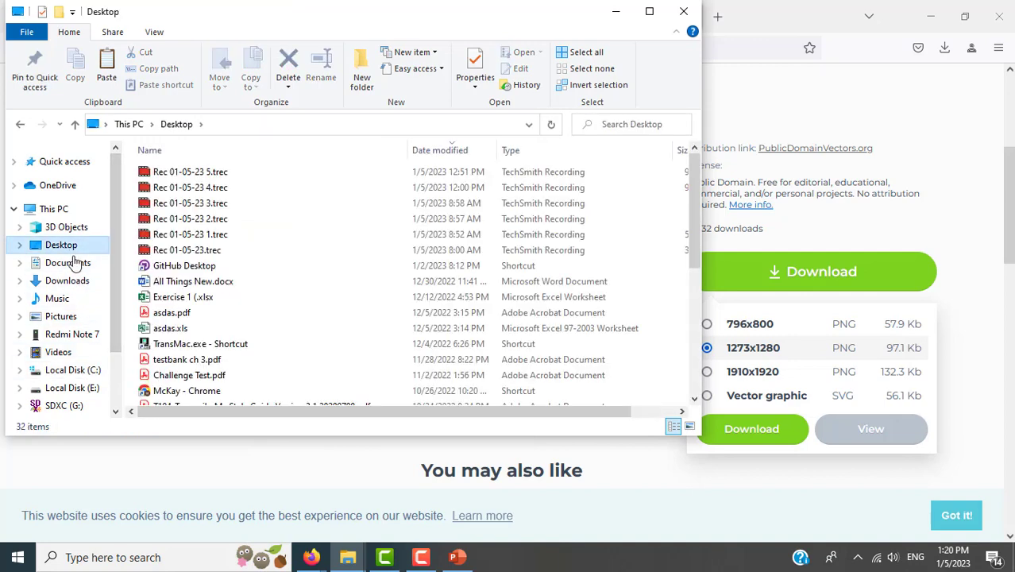
left_click(71, 263)
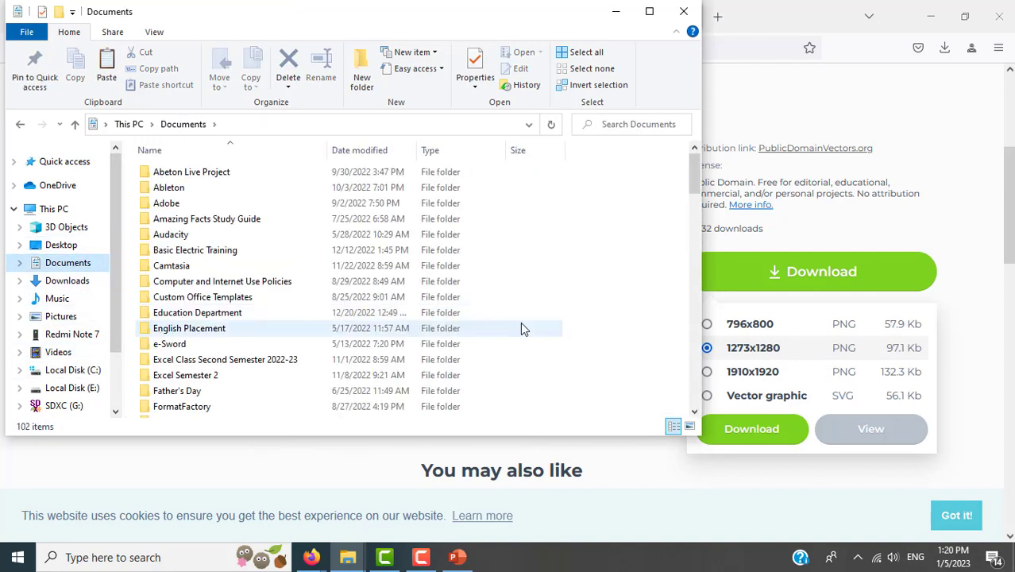
scroll(520, 321, "down", 4)
scroll(522, 326, "down", 3)
scroll(521, 325, "down", 2)
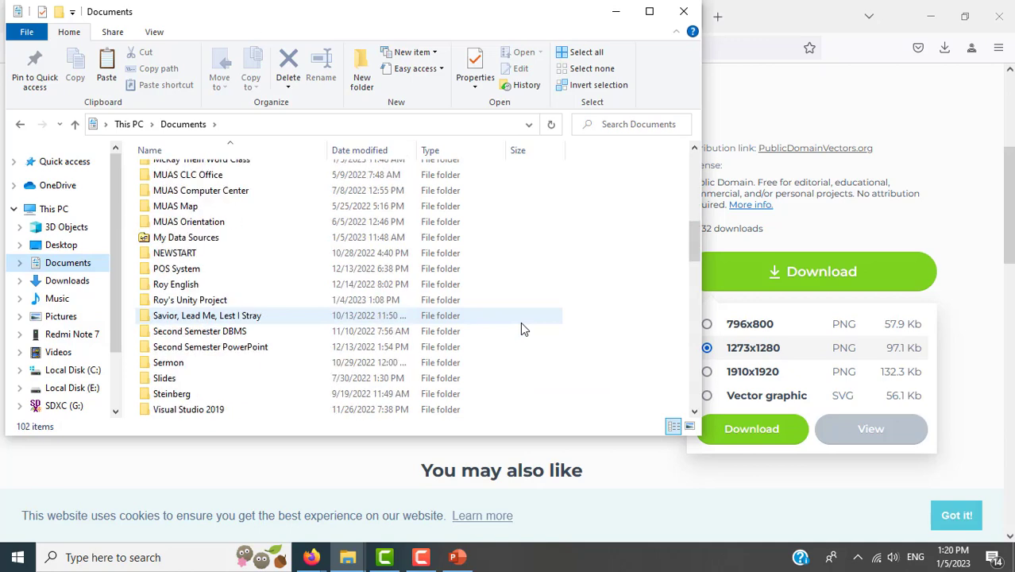
scroll(522, 325, "up", 2)
scroll(522, 326, "down", 5)
scroll(522, 326, "up", 2)
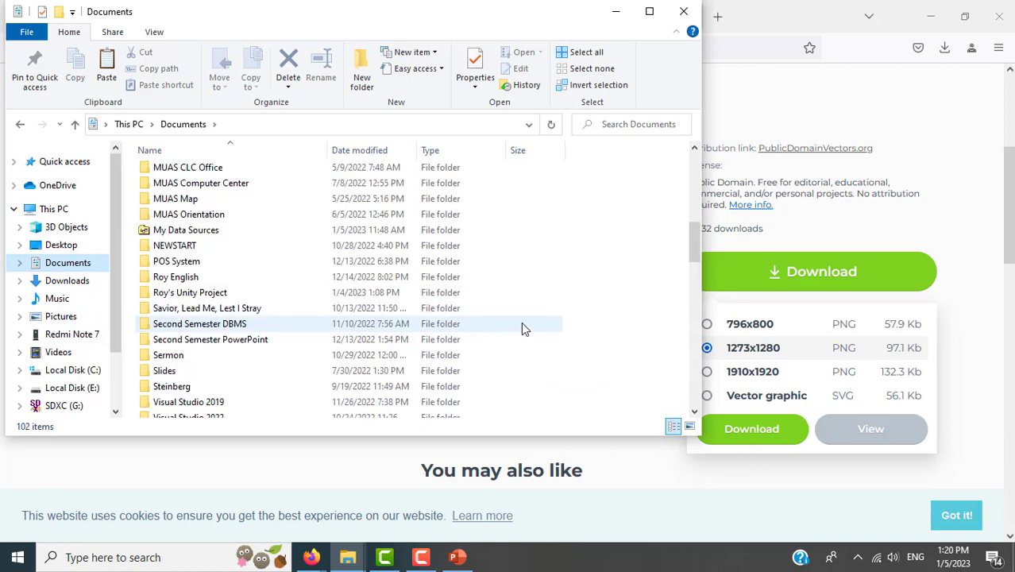
scroll(522, 325, "up", 3)
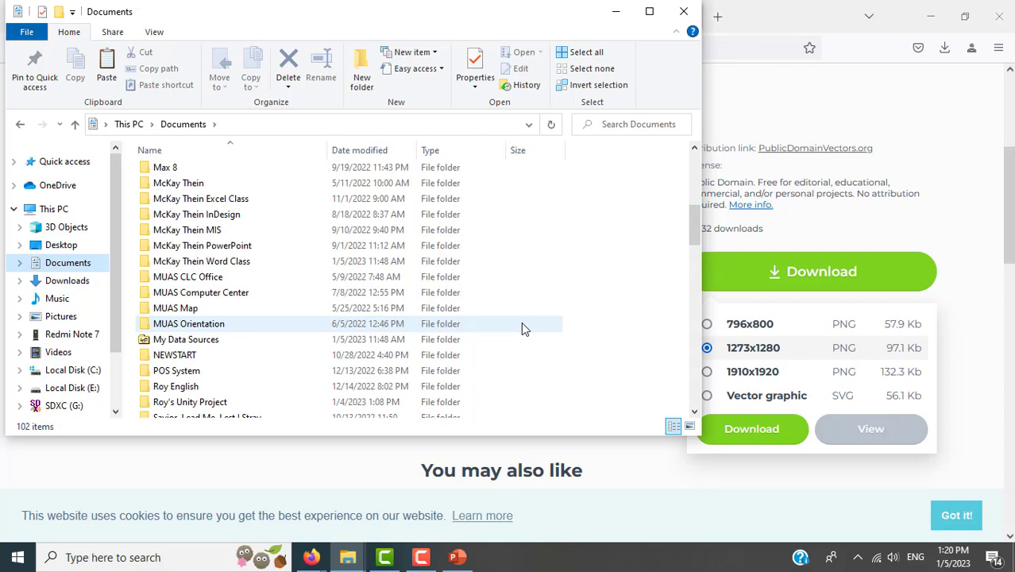
left_click(262, 246)
double_click(262, 247)
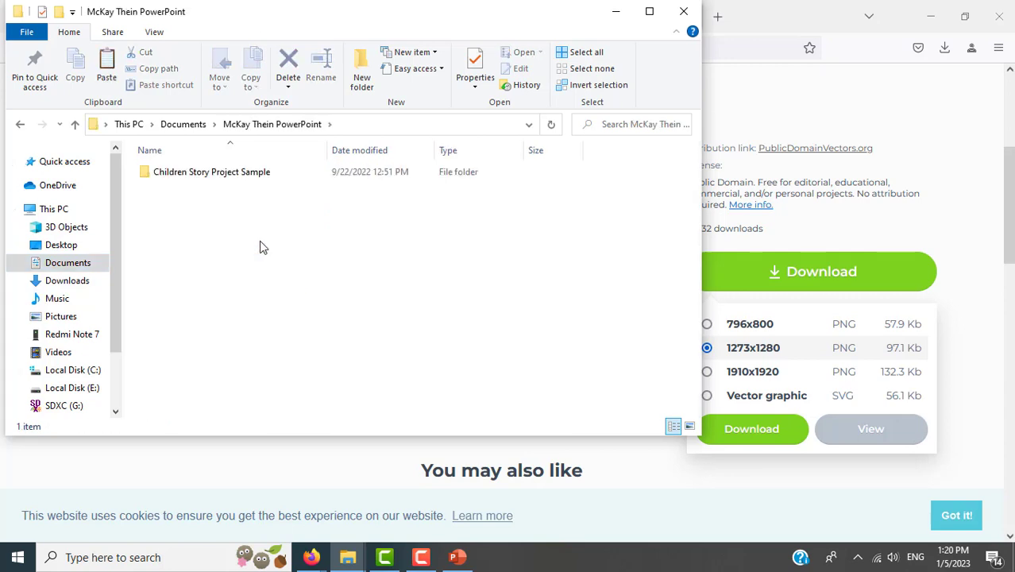
- Create a Birthday Card folder and paste the cake image into it
left_click(364, 72)
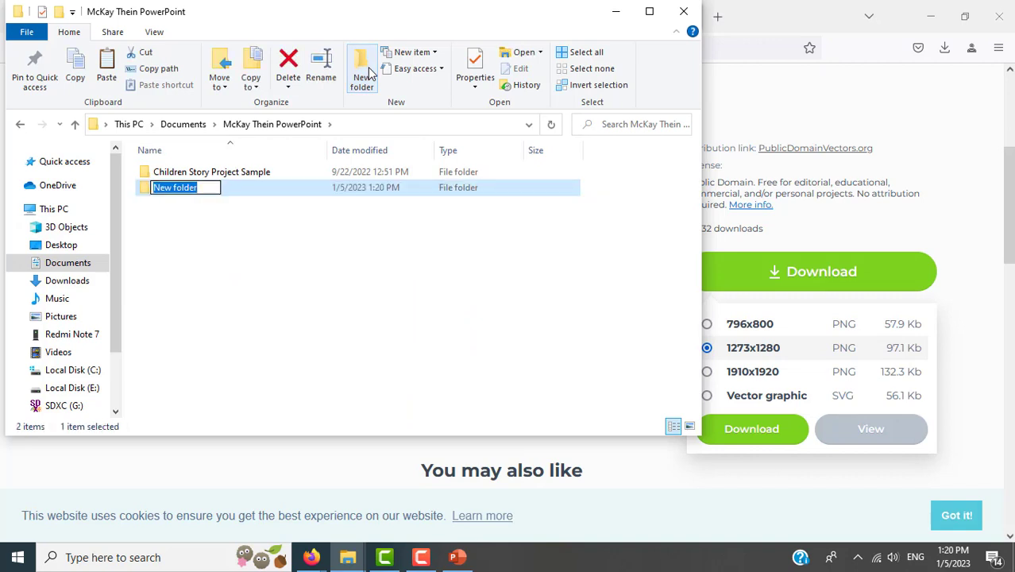
type("Birthday Card")
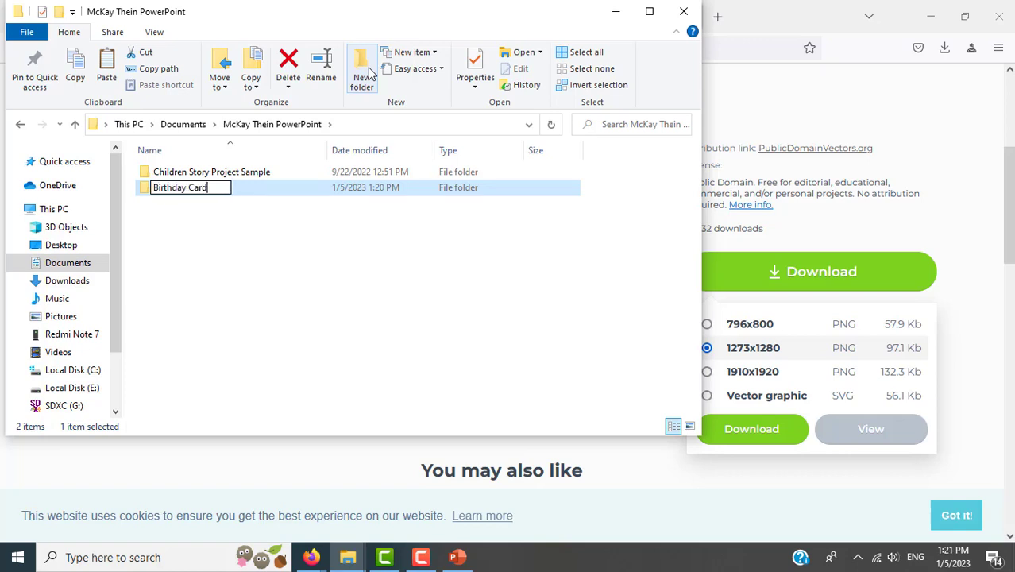
key("Return")
key("Return")
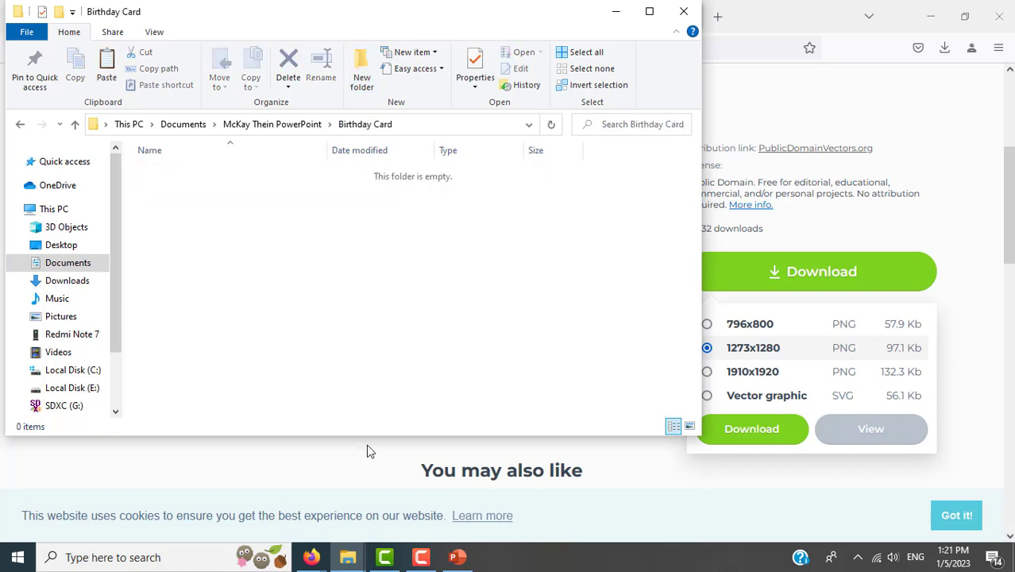
key("ctrl+v")
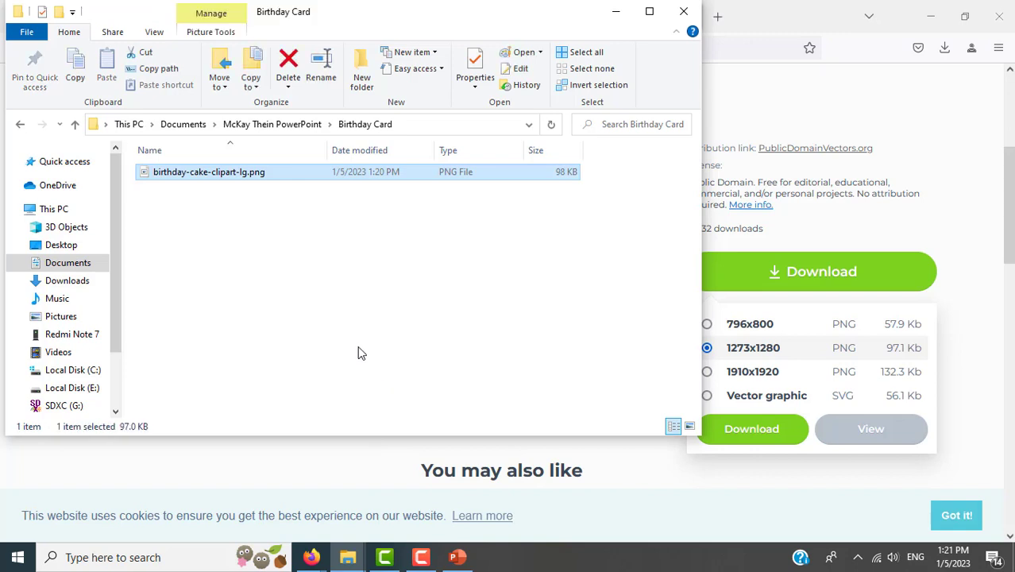
- Rename the pasted image to birthday-cake.png and bring Firefox back
left_click(225, 174)
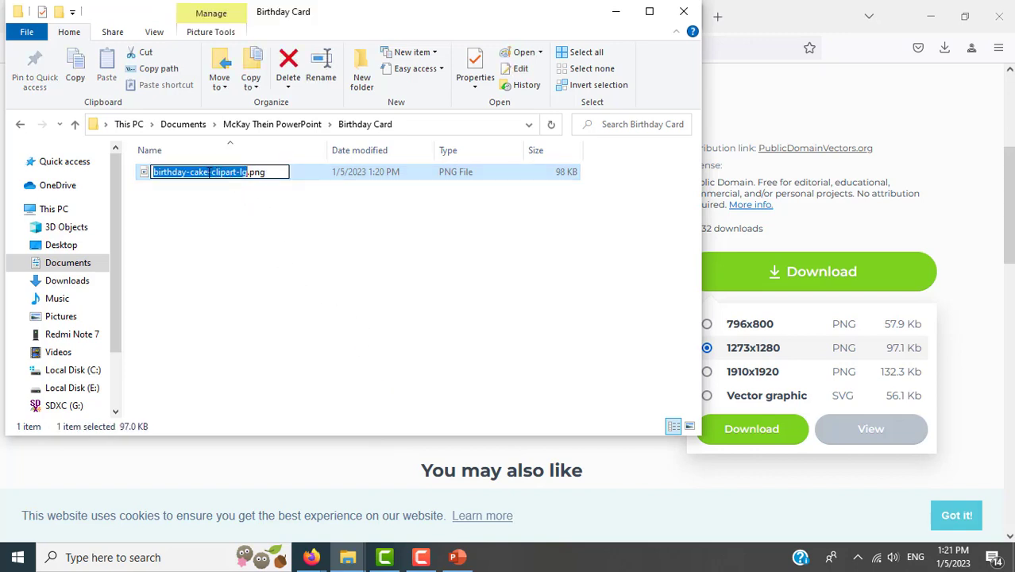
left_click(209, 172)
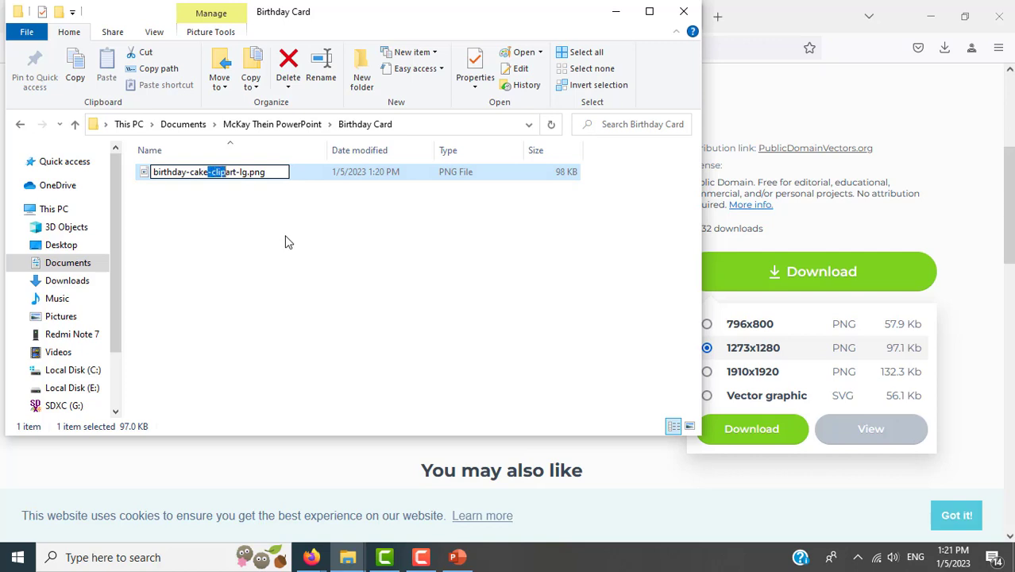
key("shift+Right")
key("shift+Right")
key("shift+Right")
key("shift+Right")
key("shift+Right")
key("Delete")
key("Return")
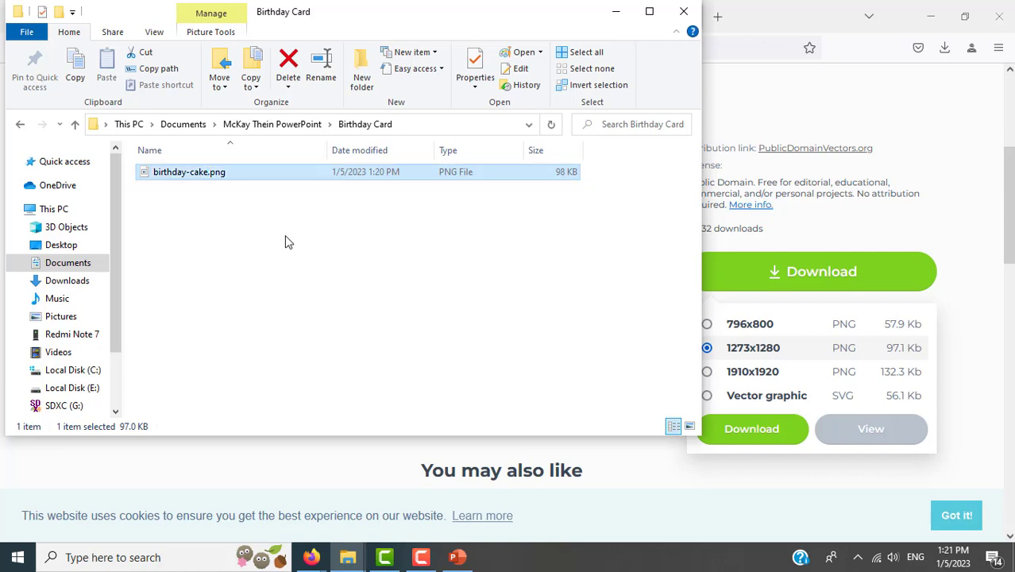
left_click(1009, 195)
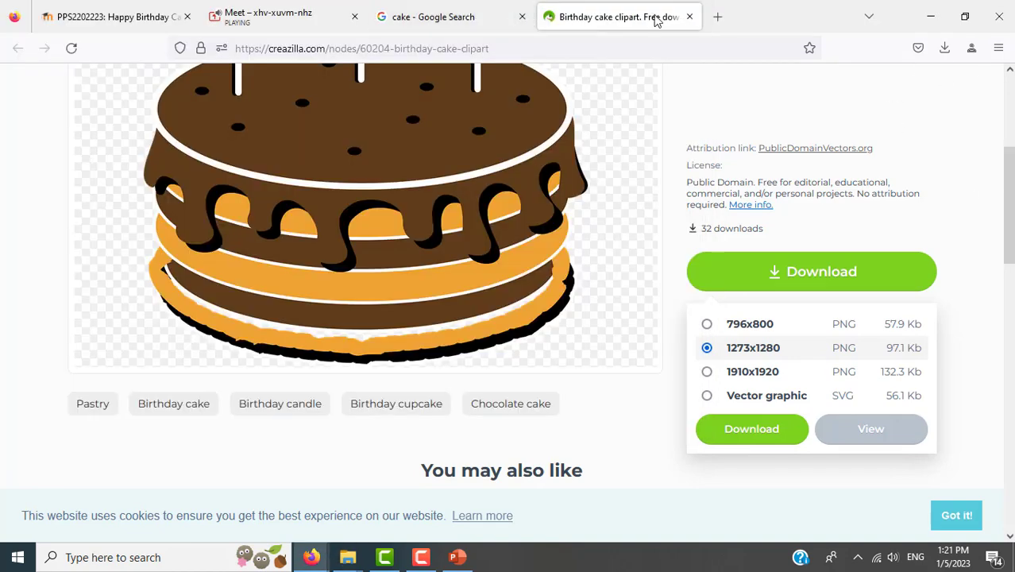
- Close the Creazilla tab, recheck the Slide 1 steps for the 3 x 3 size, and return to PowerPoint
left_click(688, 17)
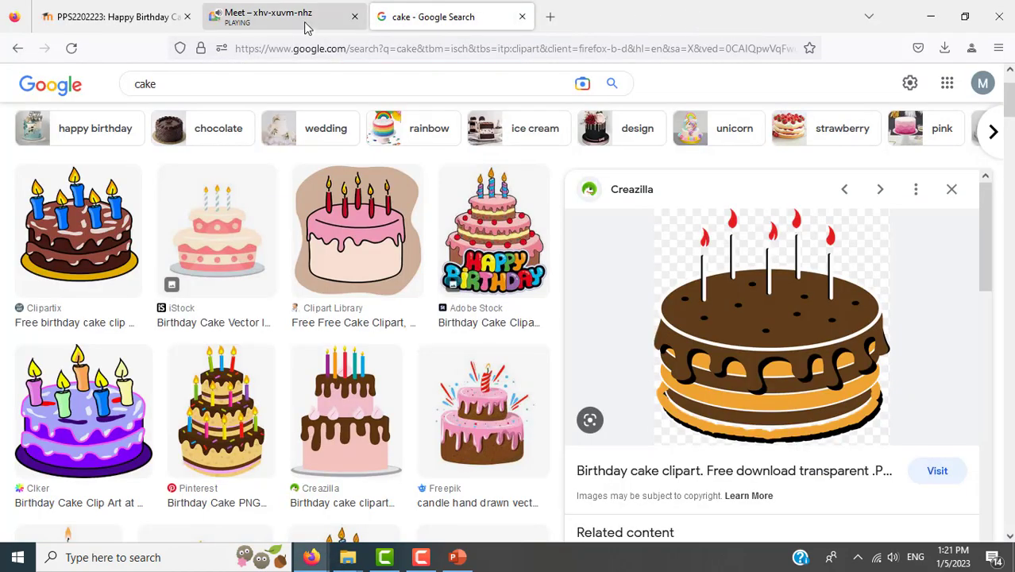
left_click(130, 19)
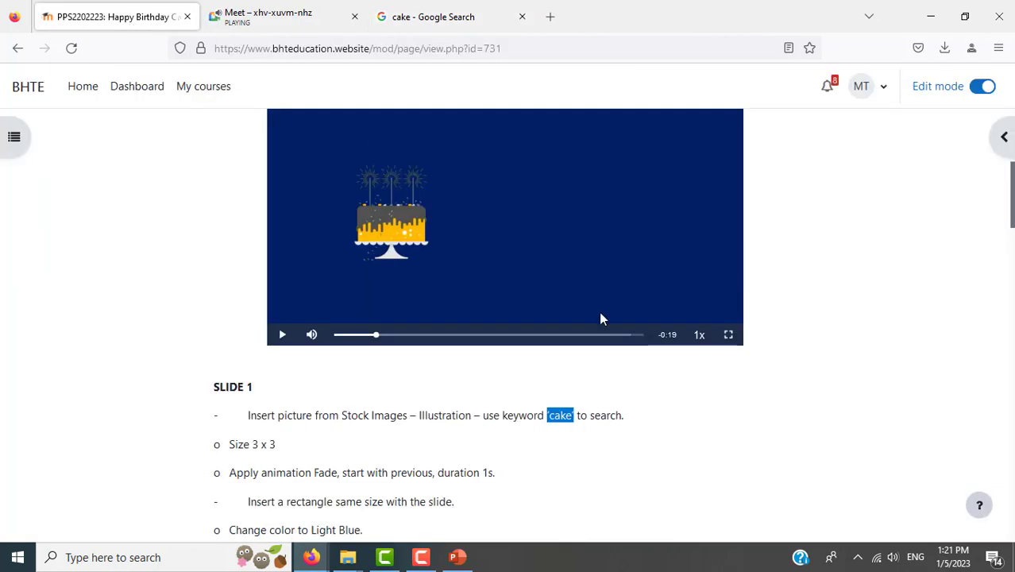
scroll(723, 386, "down", 2)
left_click(641, 347)
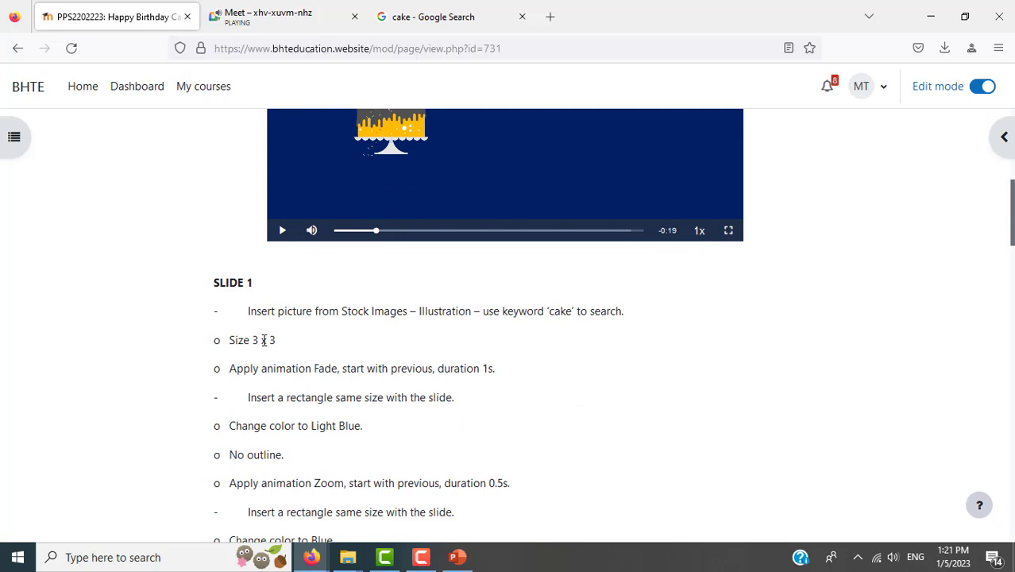
left_click(461, 560)
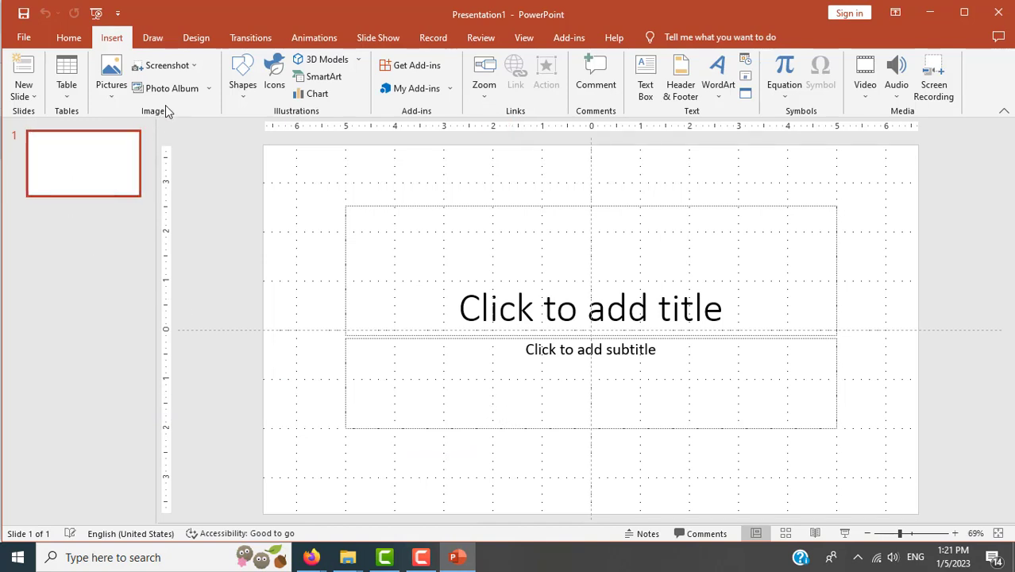
- Apply the Blank layout to Presentation1's slide and switch off the gridlines
left_click(69, 39)
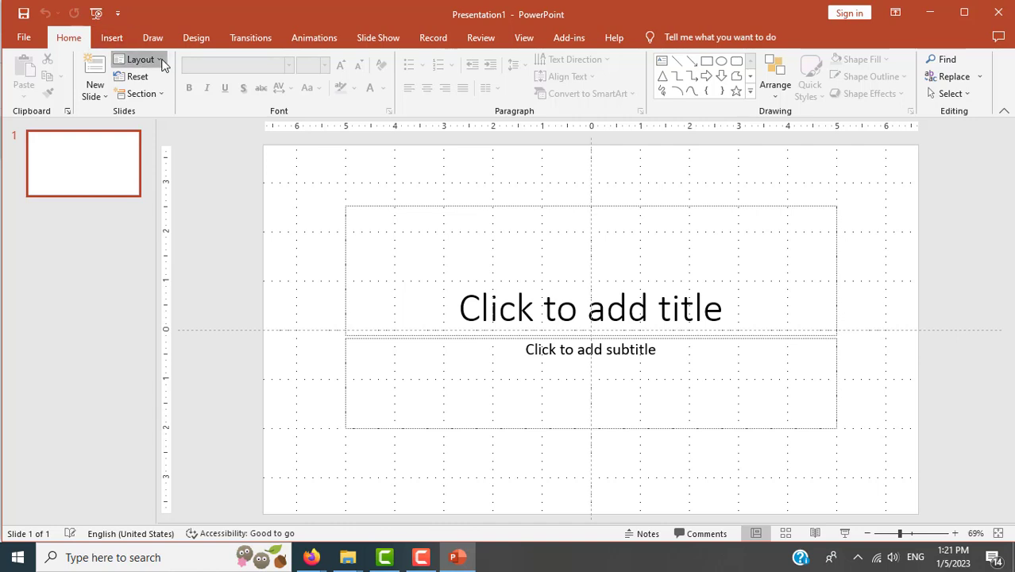
left_click(133, 59)
left_click(159, 262)
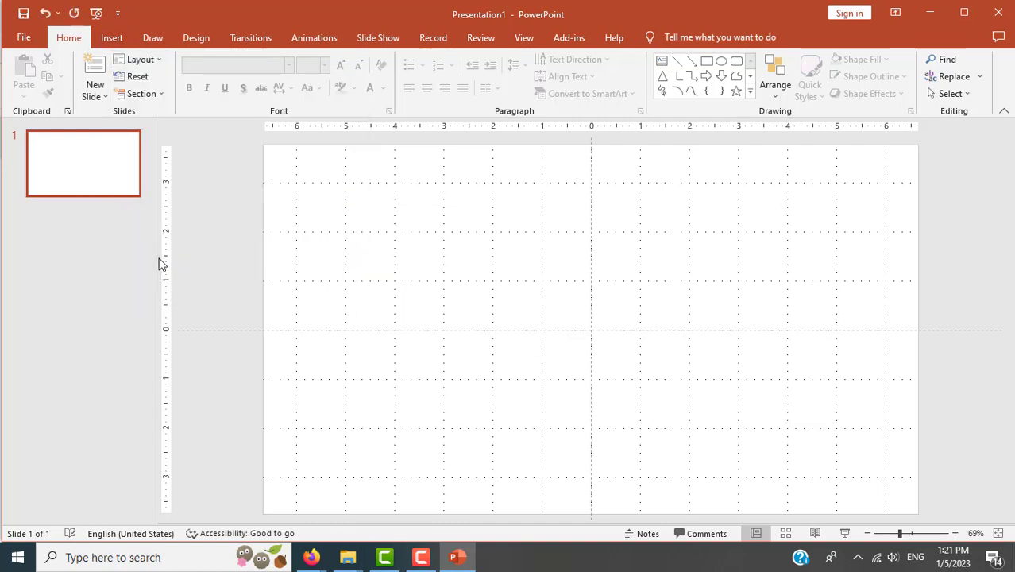
left_click(522, 38)
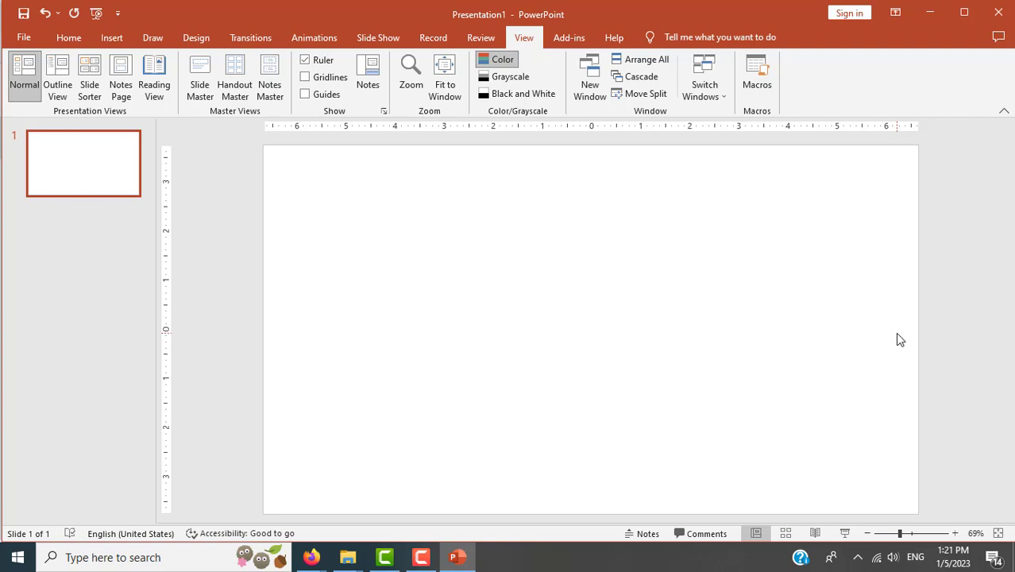
left_click(111, 37)
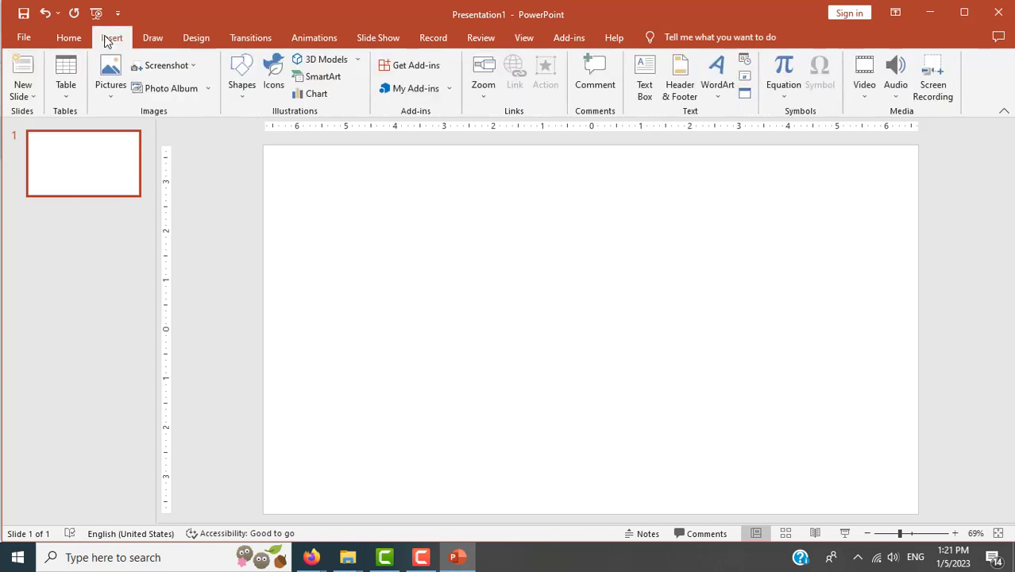
- Insert birthday-cake.png from Documents > PowerPoint course > Birthday Card onto the slide
left_click(114, 94)
left_click(134, 132)
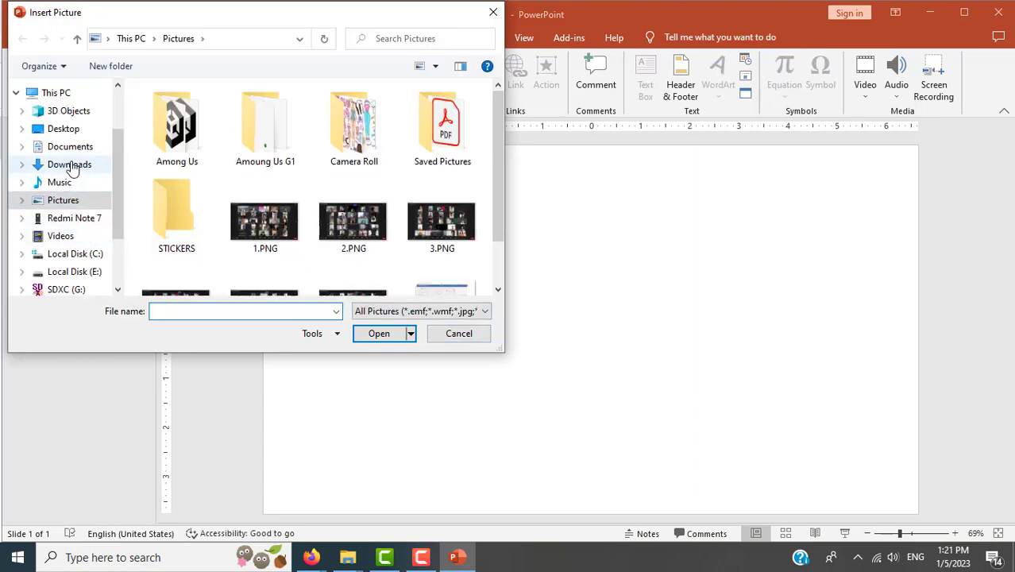
left_click(80, 146)
scroll(275, 242, "down", 7)
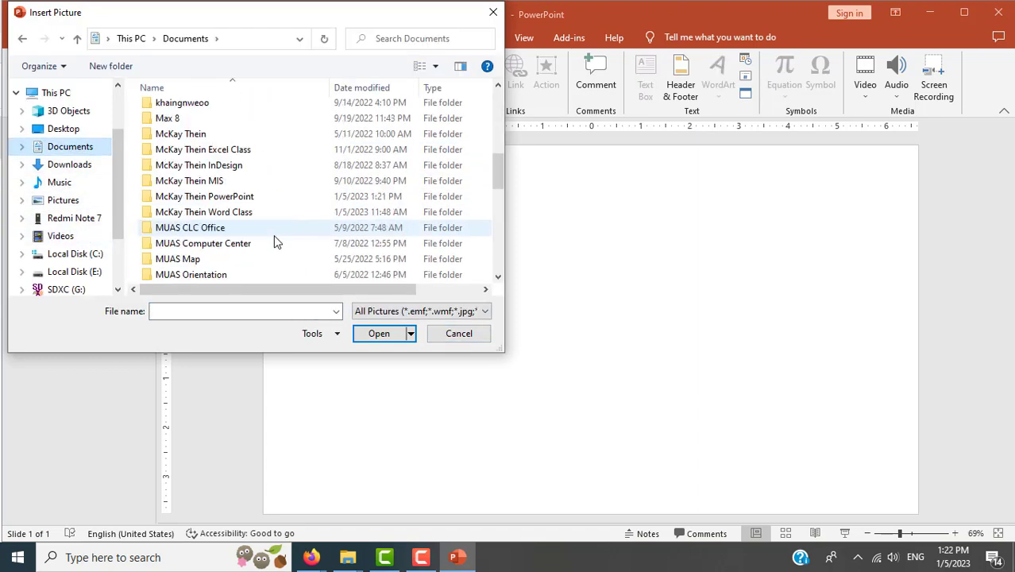
double_click(248, 197)
double_click(186, 109)
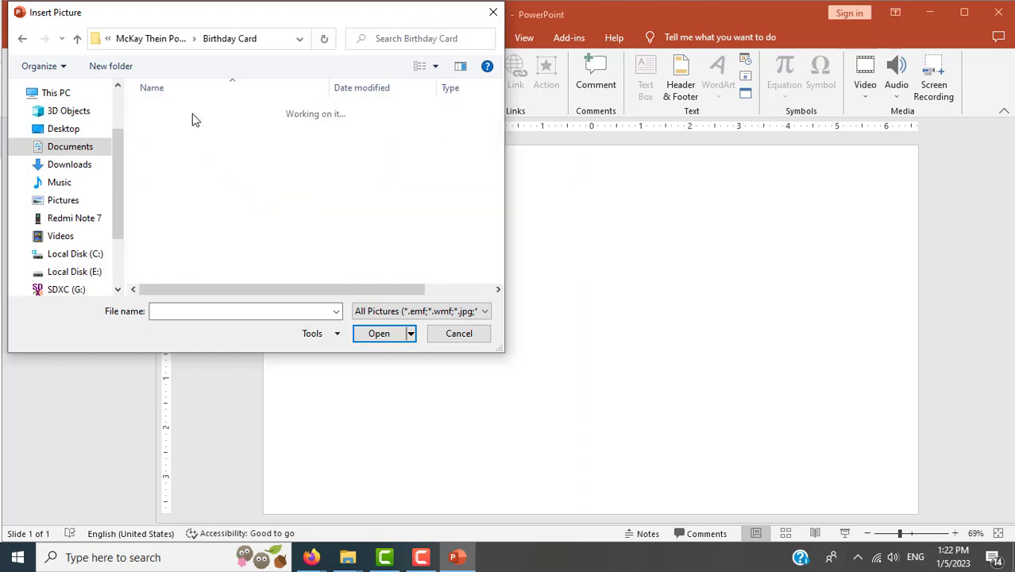
double_click(182, 116)
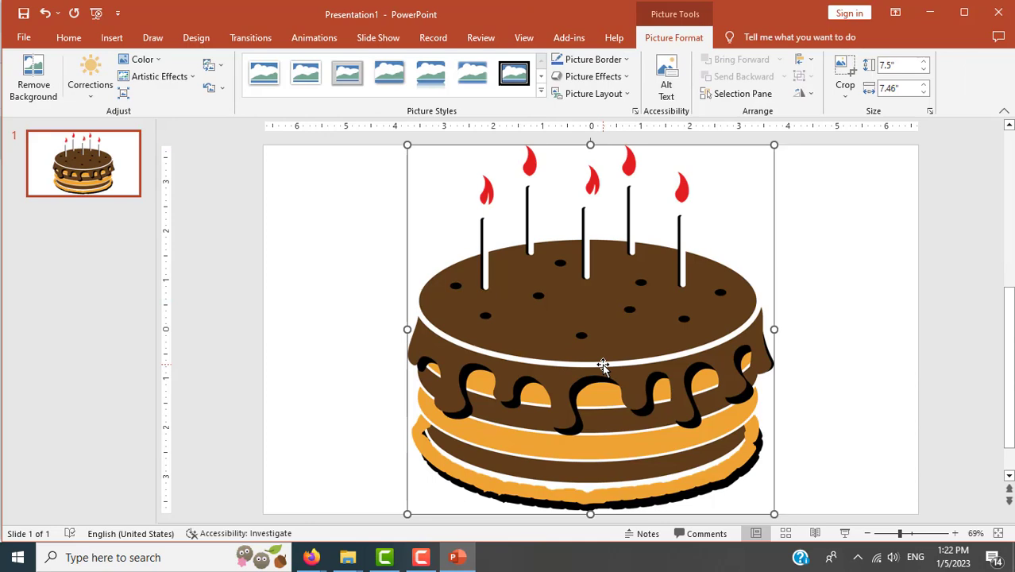
- Resize the cake picture to 3" tall (2.98" wide) and move it to the slide centre
key("alt+Tab")
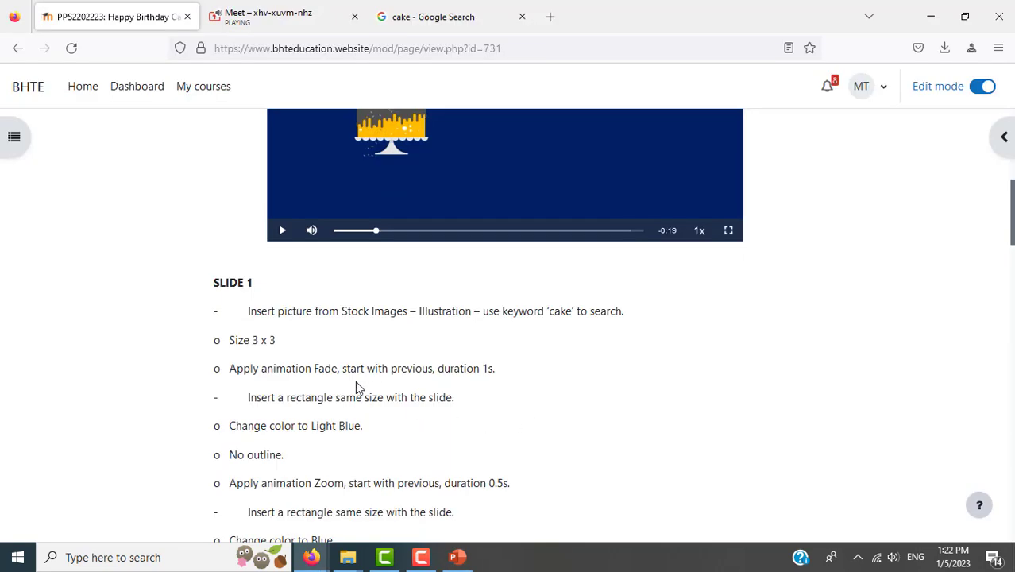
left_click_drag(253, 339, 276, 339)
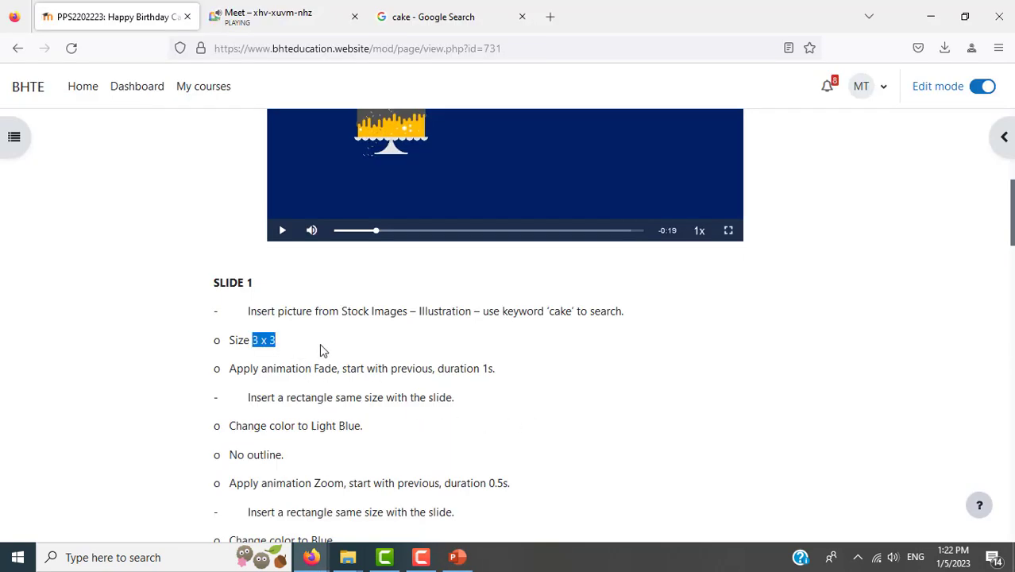
key("alt+Tab")
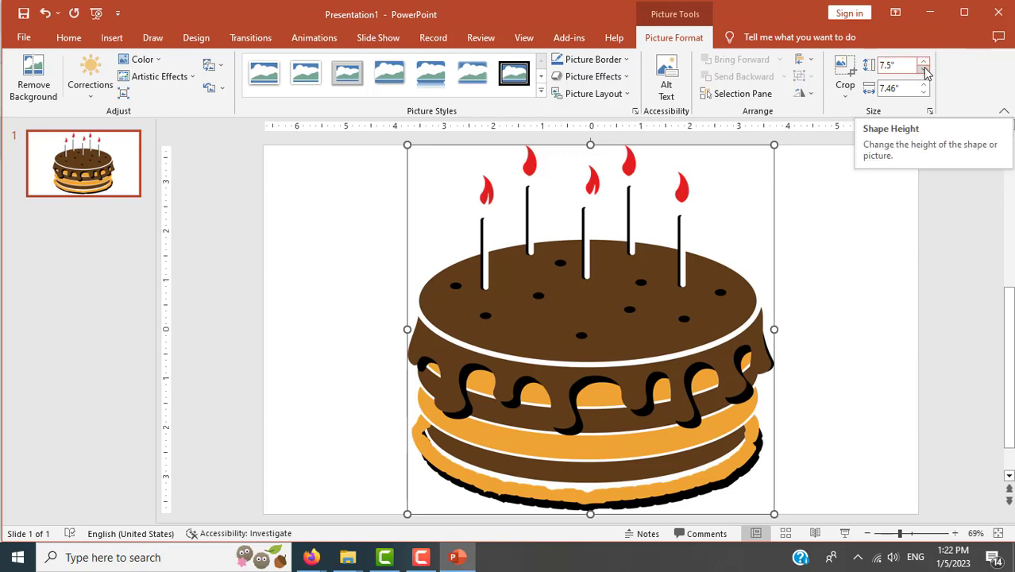
left_click(919, 68)
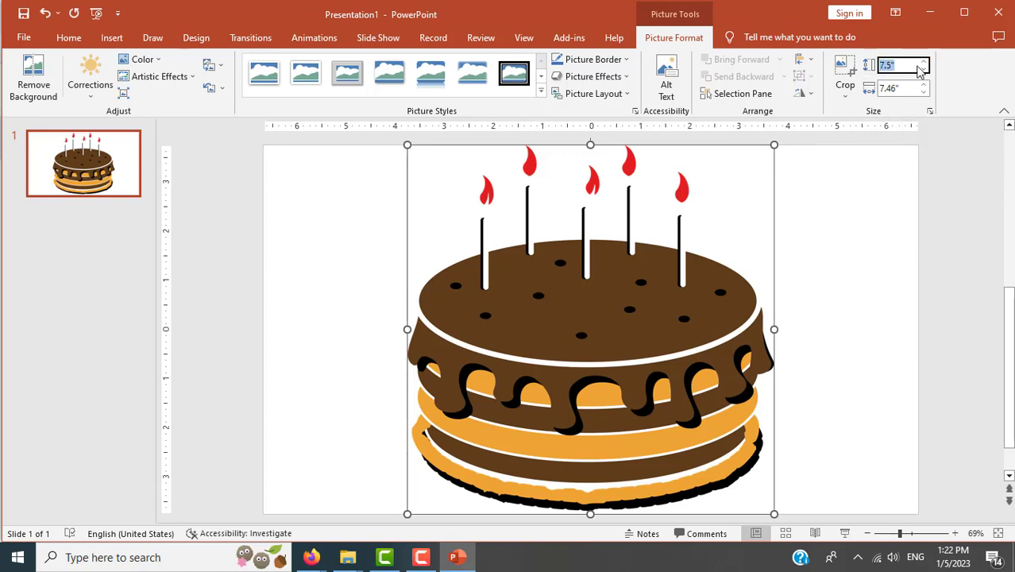
type("3")
key("Tab")
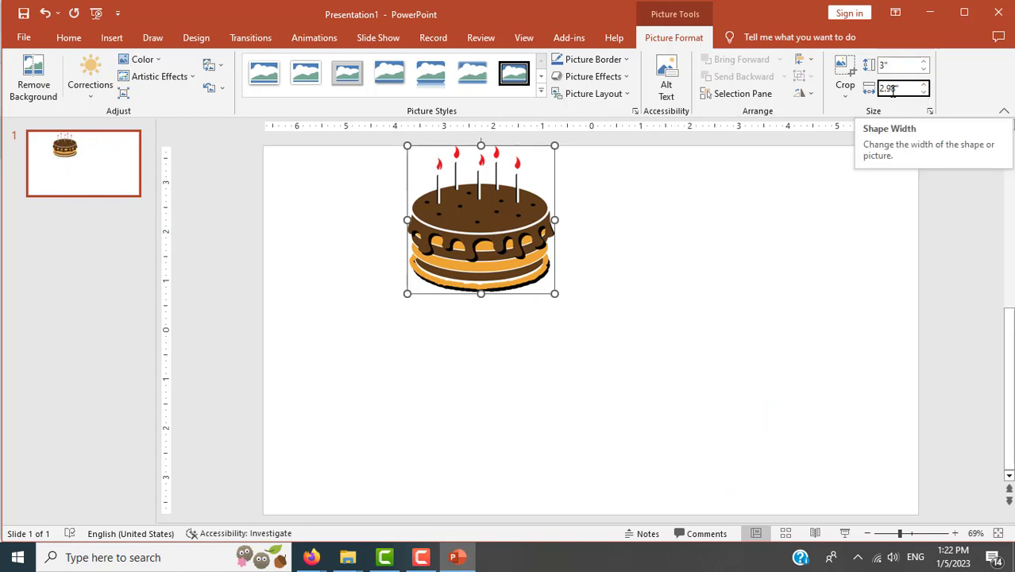
mouse_move(500, 222)
left_mouse_down()
mouse_move(626, 337)
mouse_move(602, 319)
left_mouse_up()
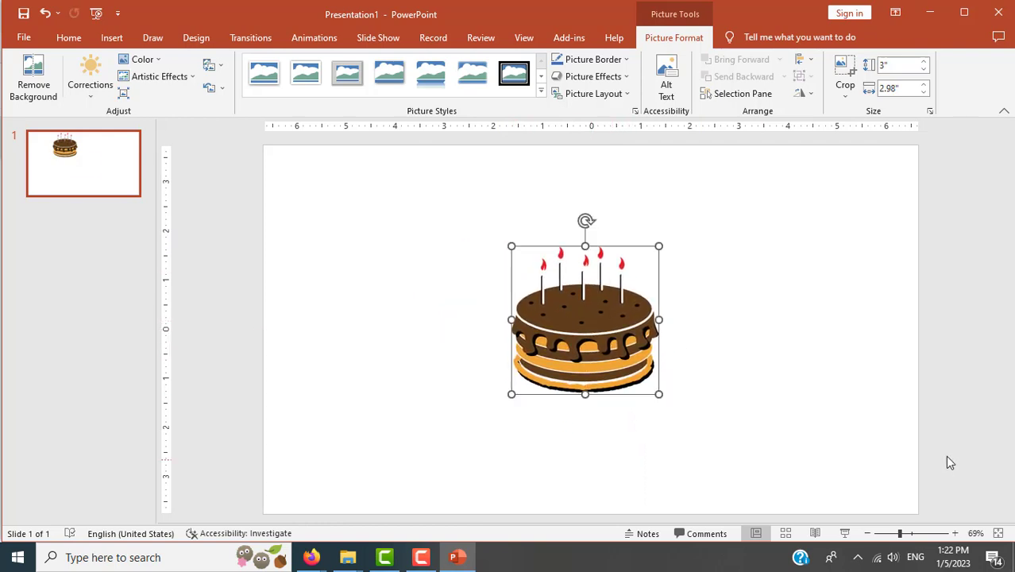
key("alt+Tab")
scroll(891, 415, "up", 5)
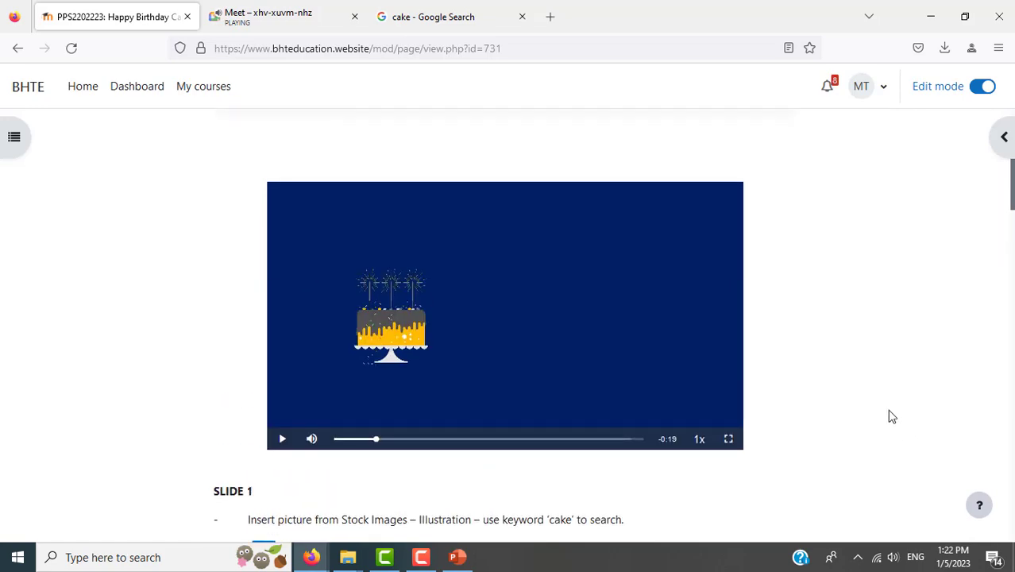
- Check the cake picture, then highlight the Fade animation line in the Moodle instructions
key("alt+Tab")
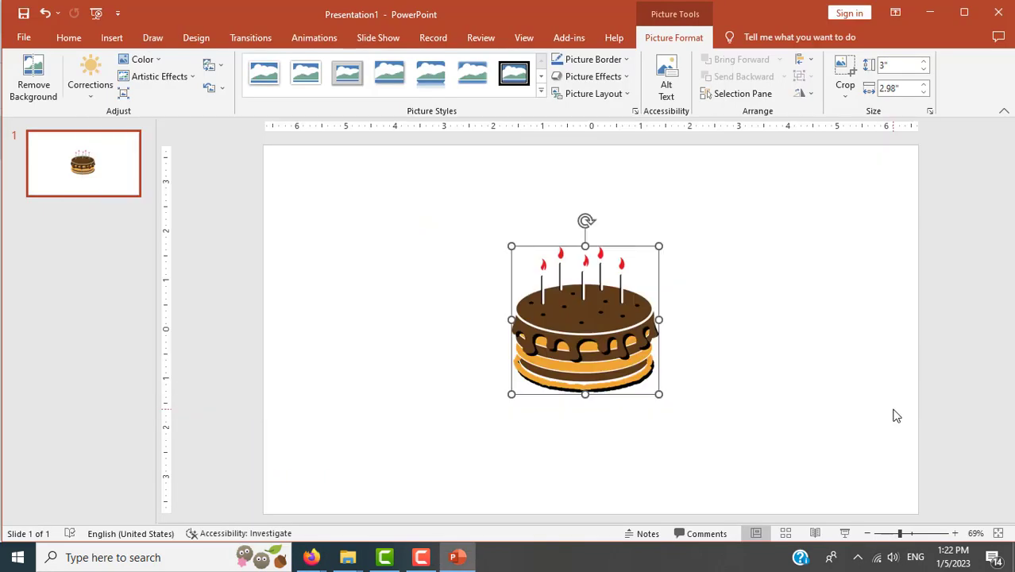
key("alt+Tab")
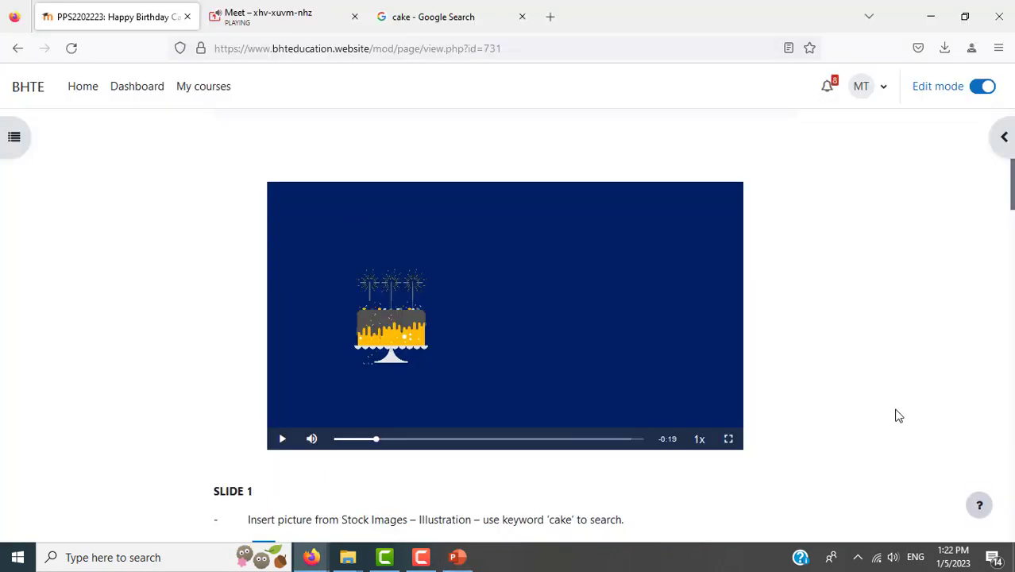
scroll(897, 415, "down", 3)
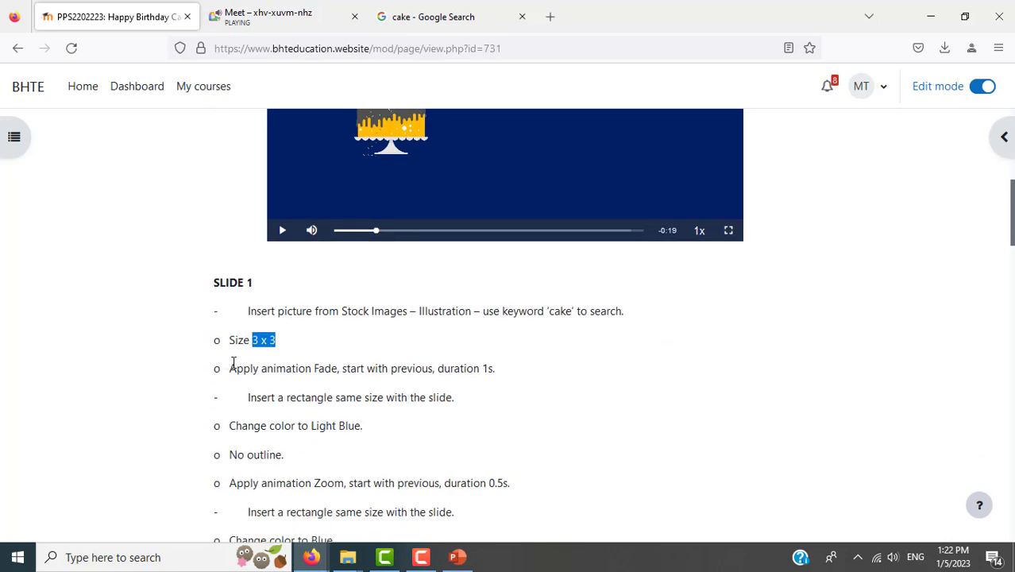
left_click_drag(227, 368, 518, 380)
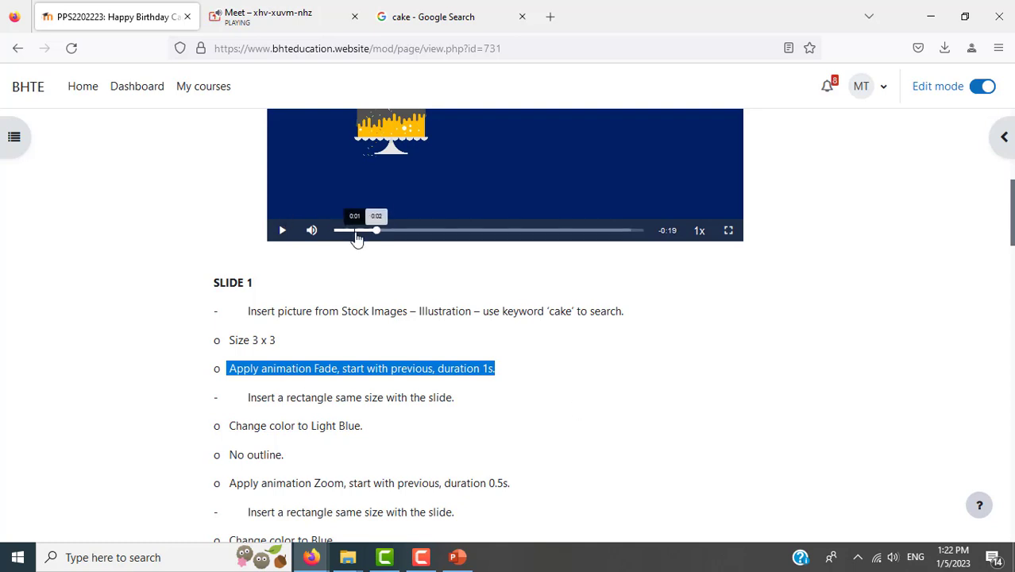
- Replay the muted sample birthday-slide video from 0:00, pause it, and read the SLIDE 1 notes
left_click_drag(374, 231, 336, 231)
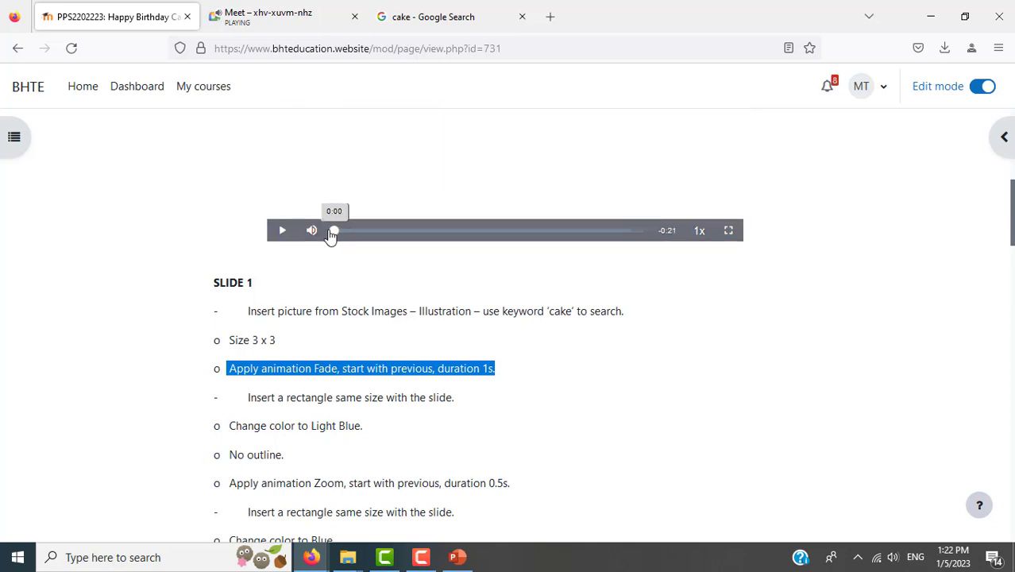
scroll(638, 371, "up", 3)
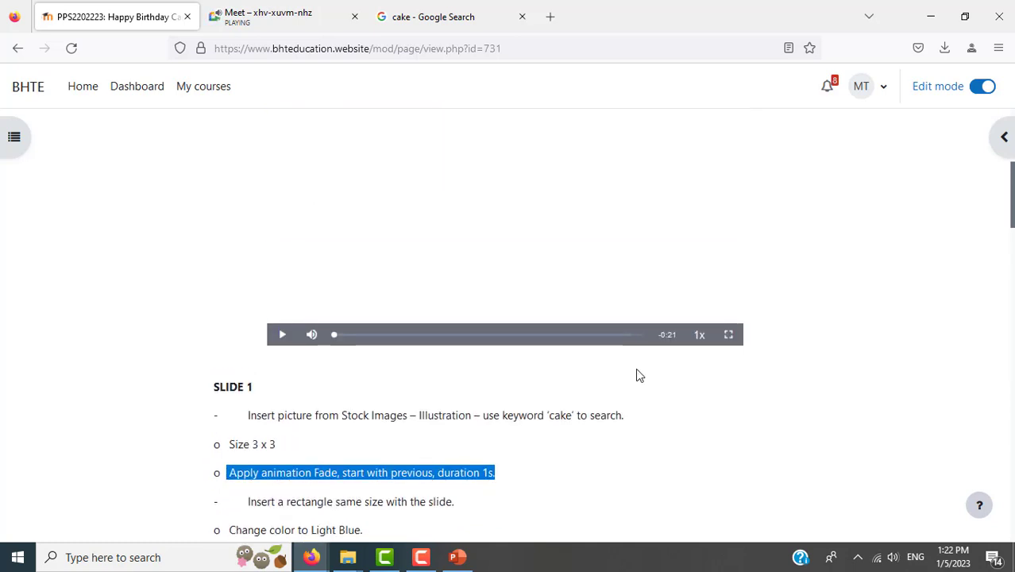
scroll(262, 356, "up", 5)
scroll(317, 381, "down", 3)
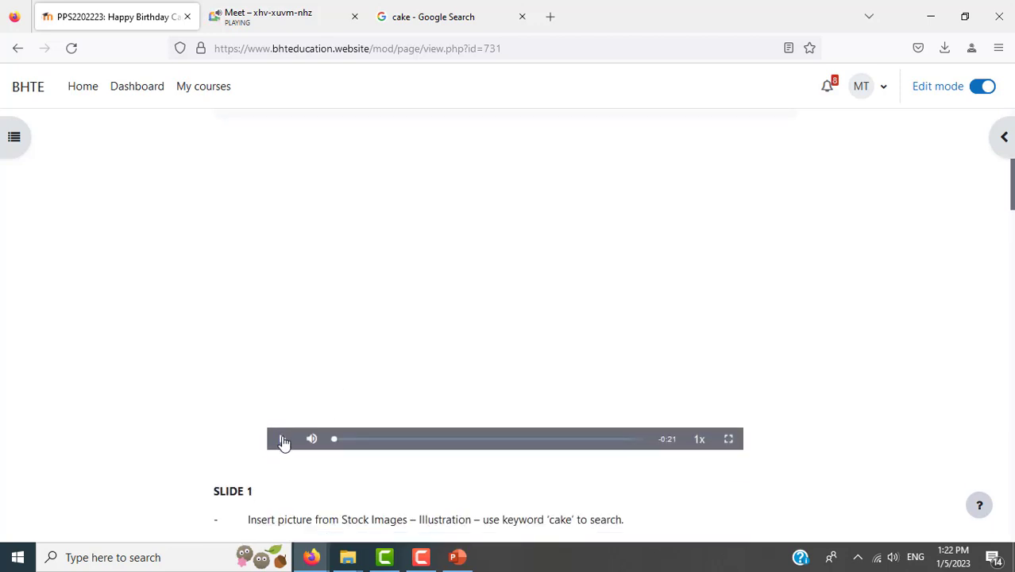
left_click(283, 439)
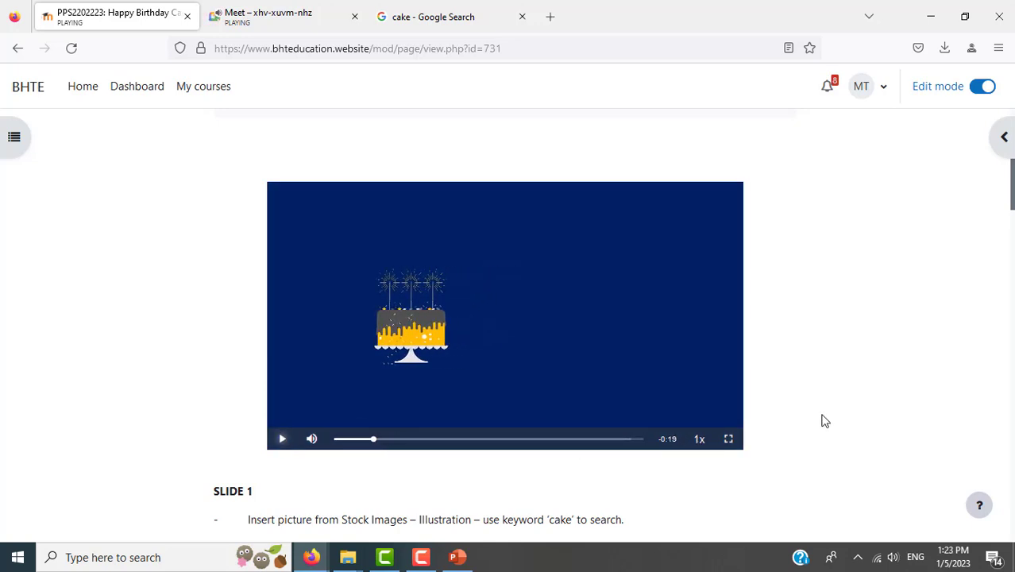
left_click(370, 439)
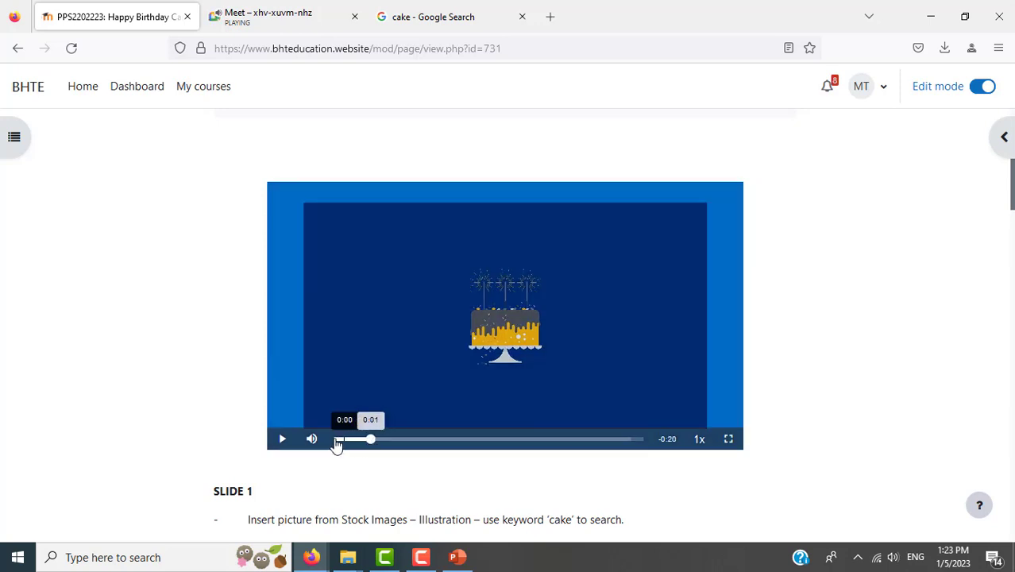
left_click(336, 445)
left_click(317, 445)
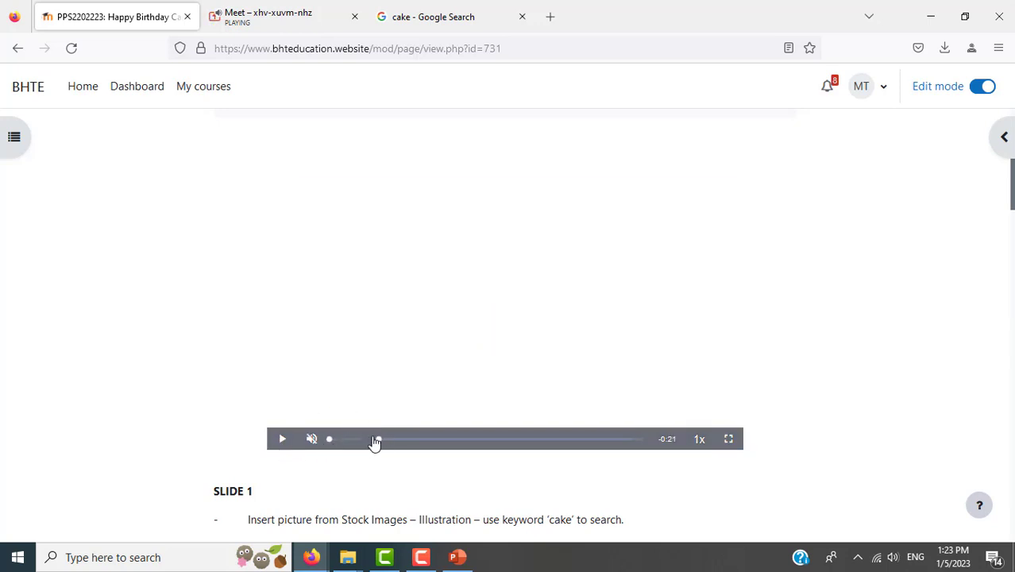
left_click(282, 439)
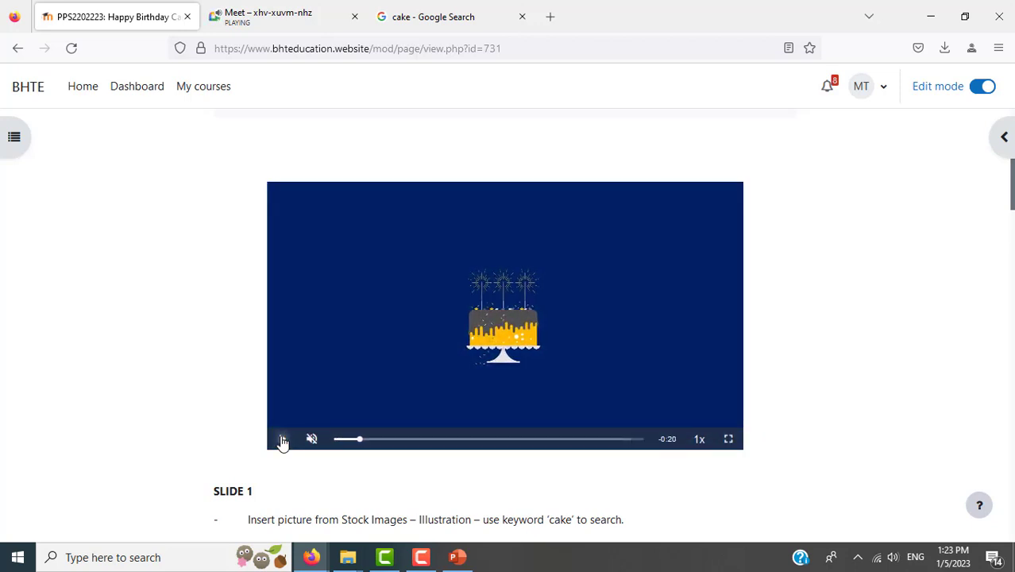
left_click(282, 442)
scroll(824, 365, "down", 3)
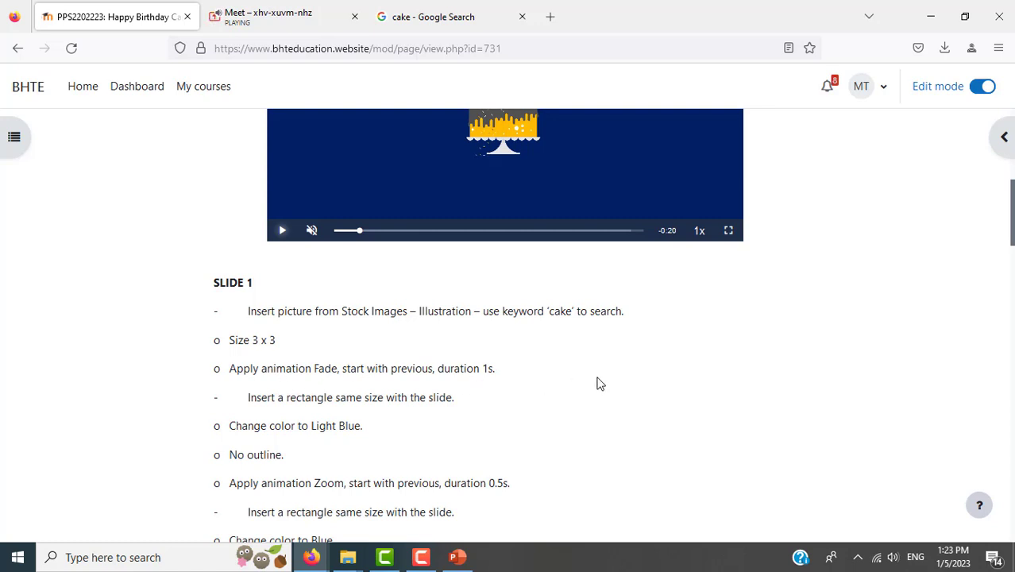
key("alt+Tab")
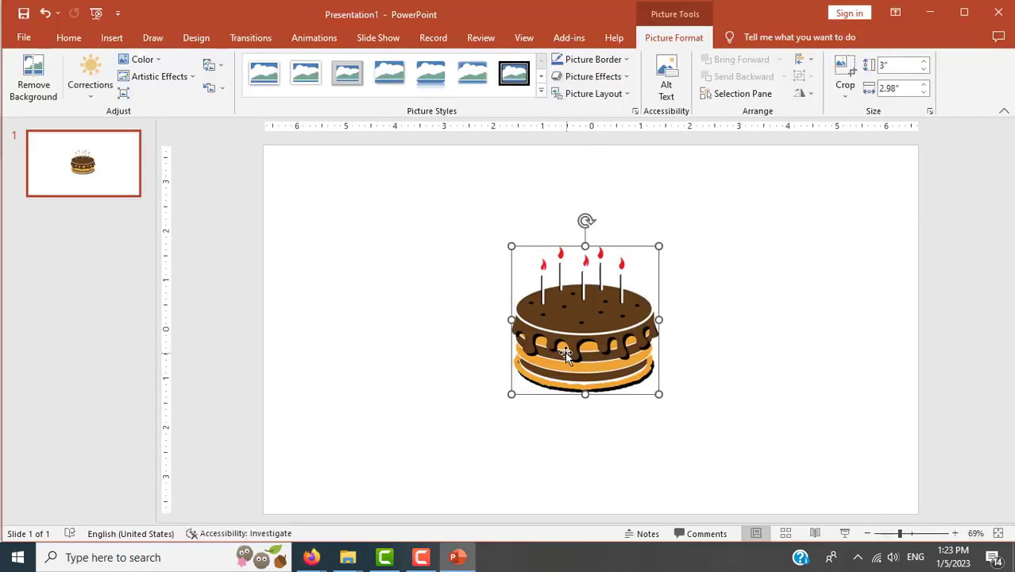
- Apply the Fade entrance animation to the cake picture
left_click(315, 38)
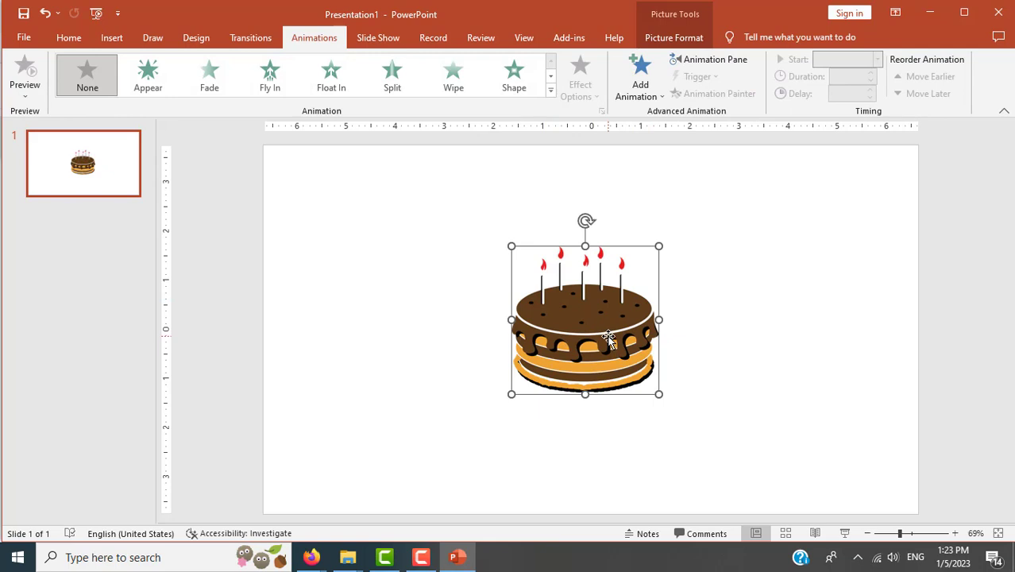
left_click(551, 93)
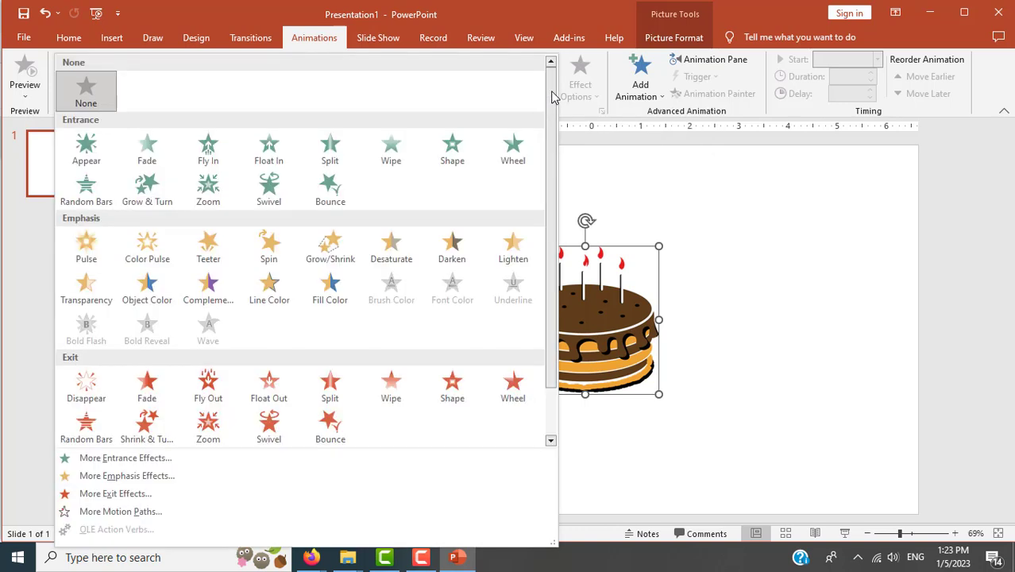
left_click(147, 147)
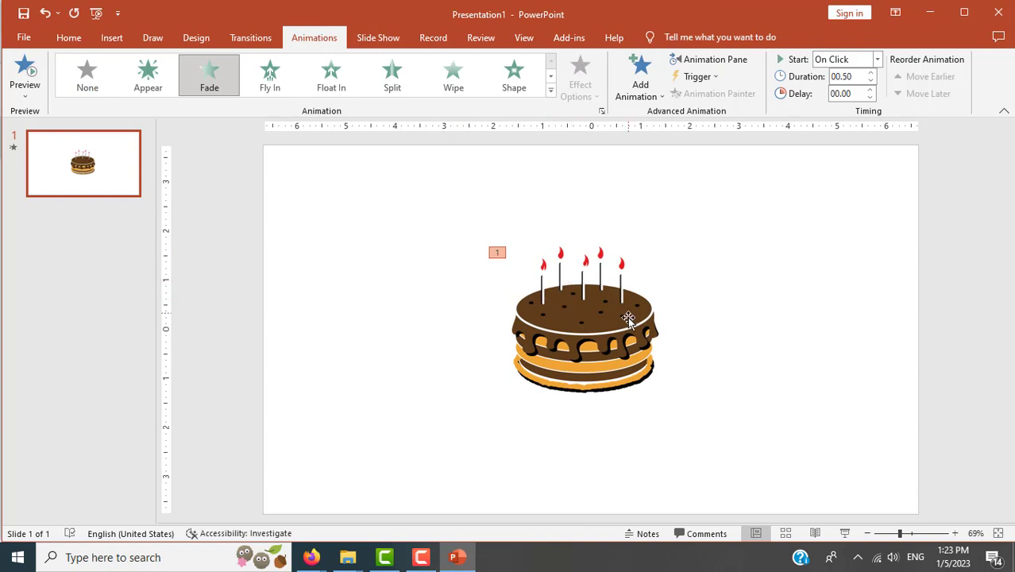
- Set the fade to start With Previous and lengthen its duration to 01.00
key("alt+Tab")
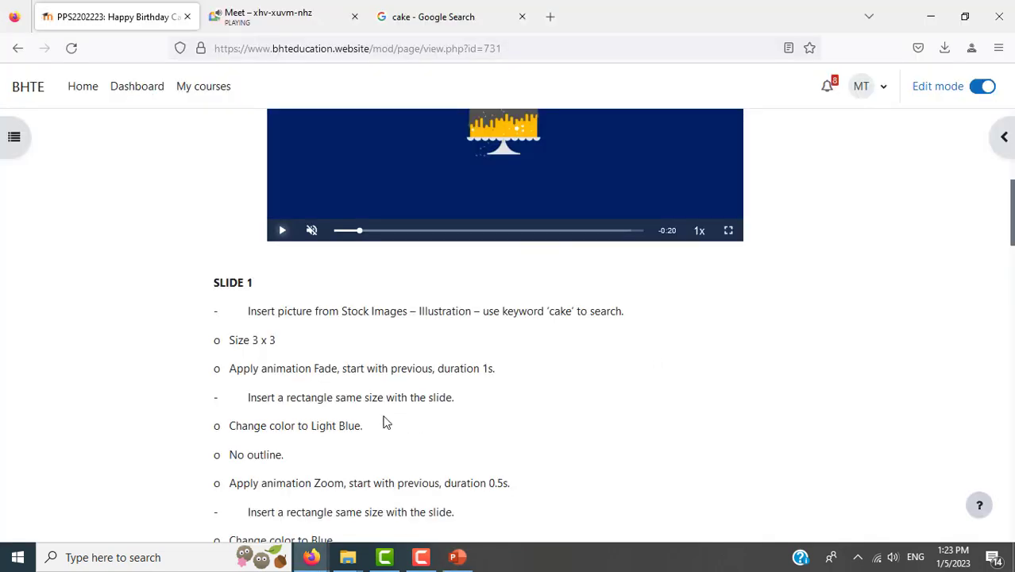
left_click_drag(344, 368, 435, 369)
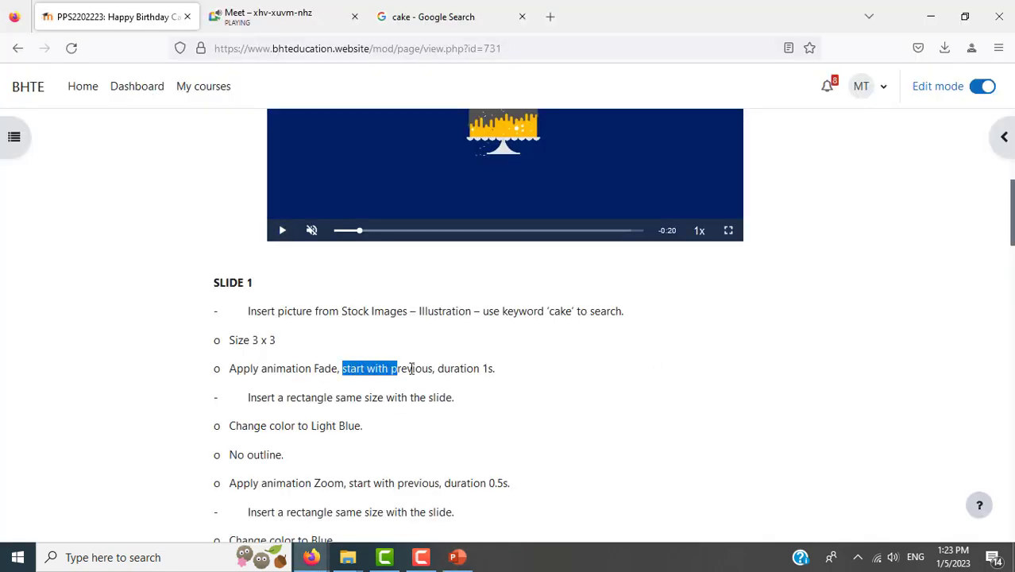
key("alt+Tab")
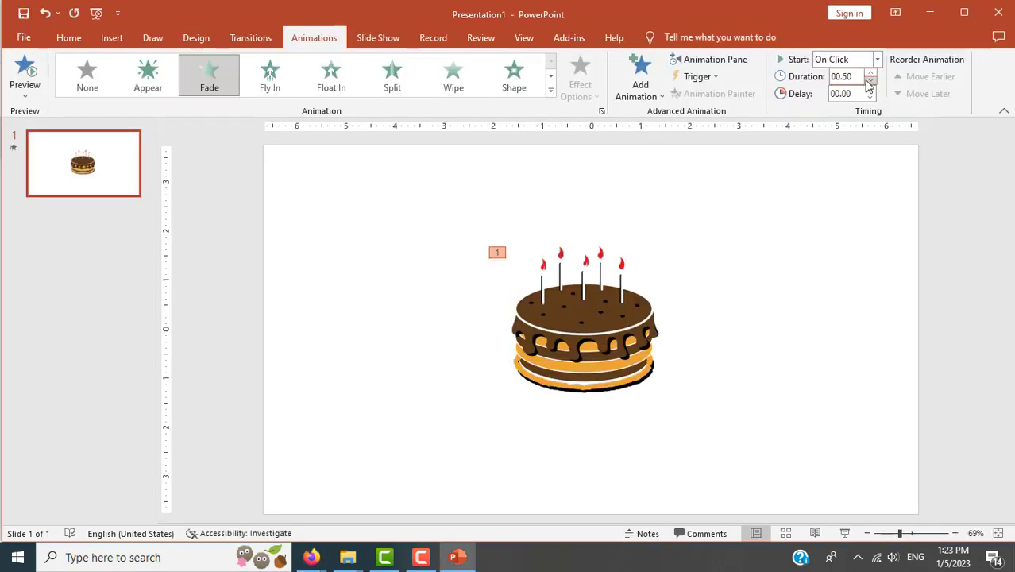
left_click(878, 59)
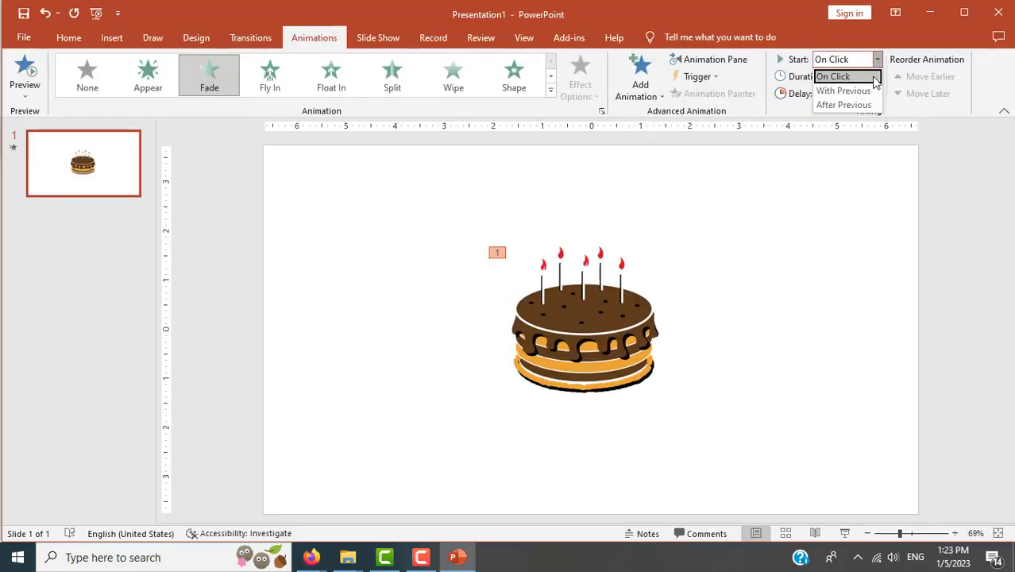
left_click(834, 90)
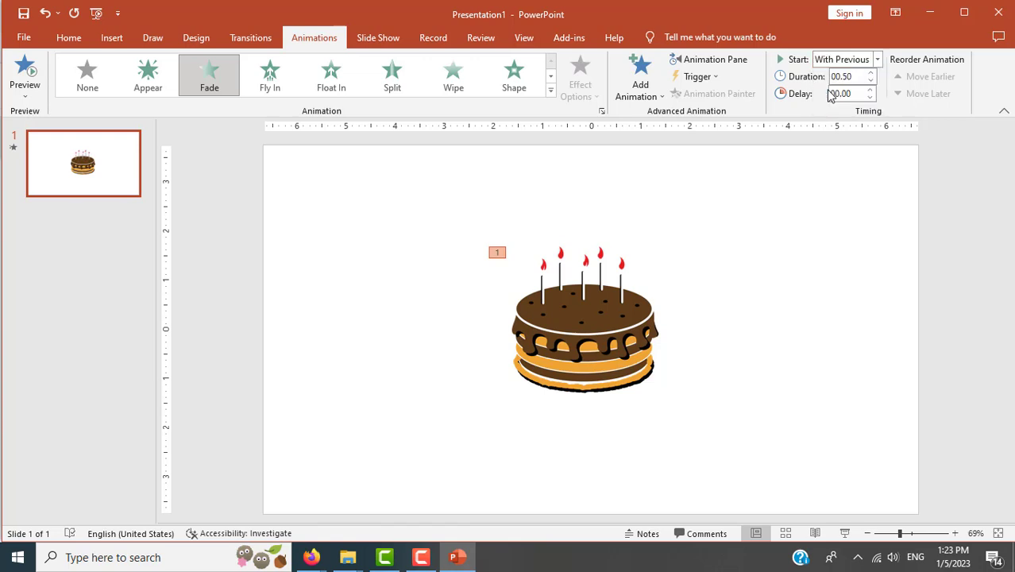
key("alt+Tab")
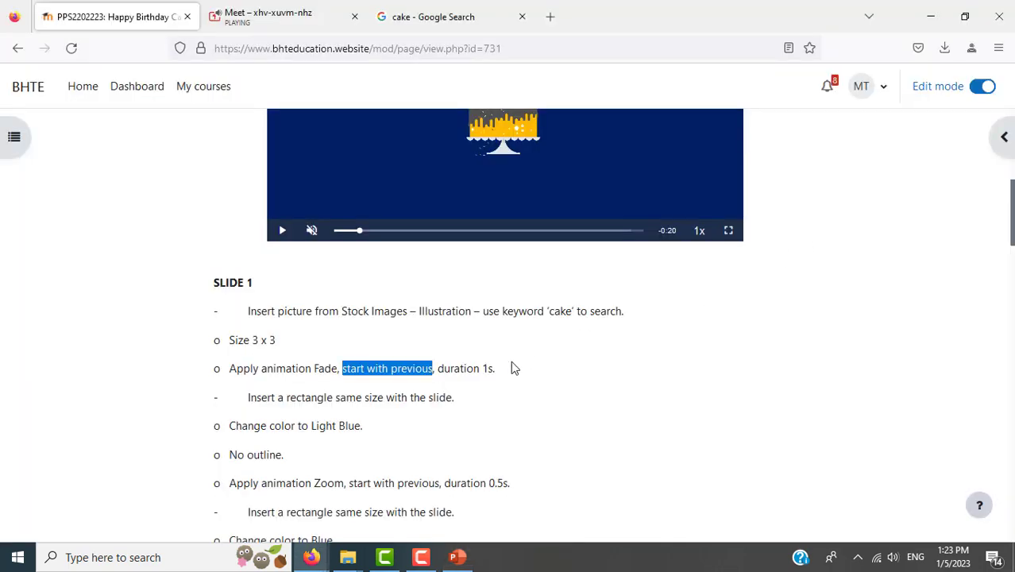
key("alt+Tab")
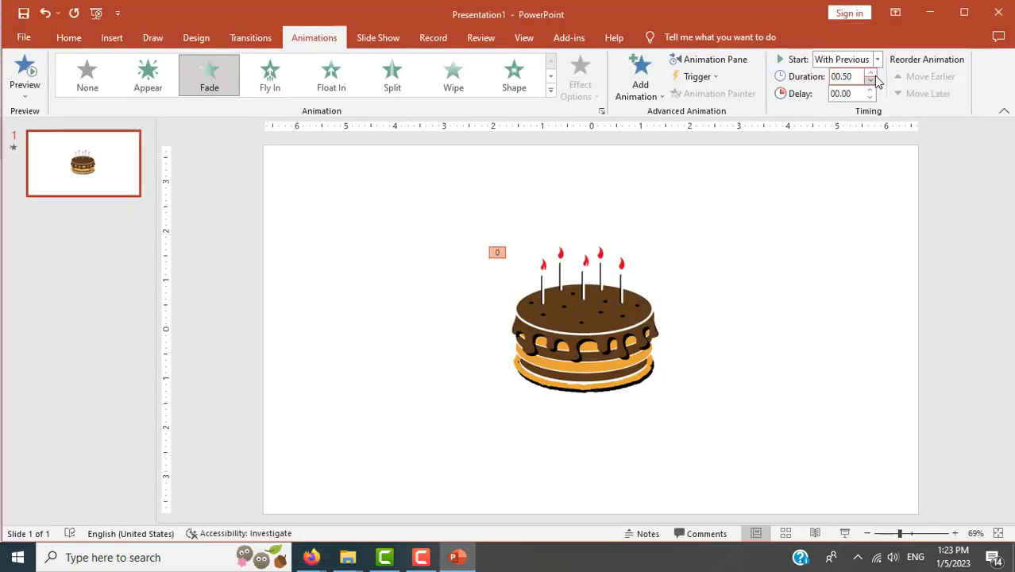
left_click(871, 72)
- Preview the cake's fade-in twice in Slide Show view
left_click(846, 534)
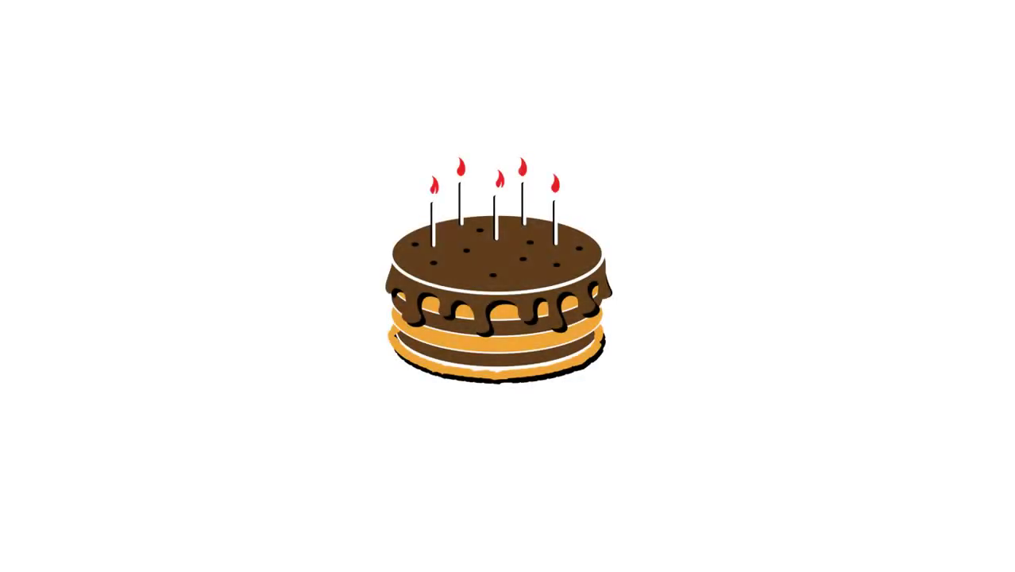
key("Escape")
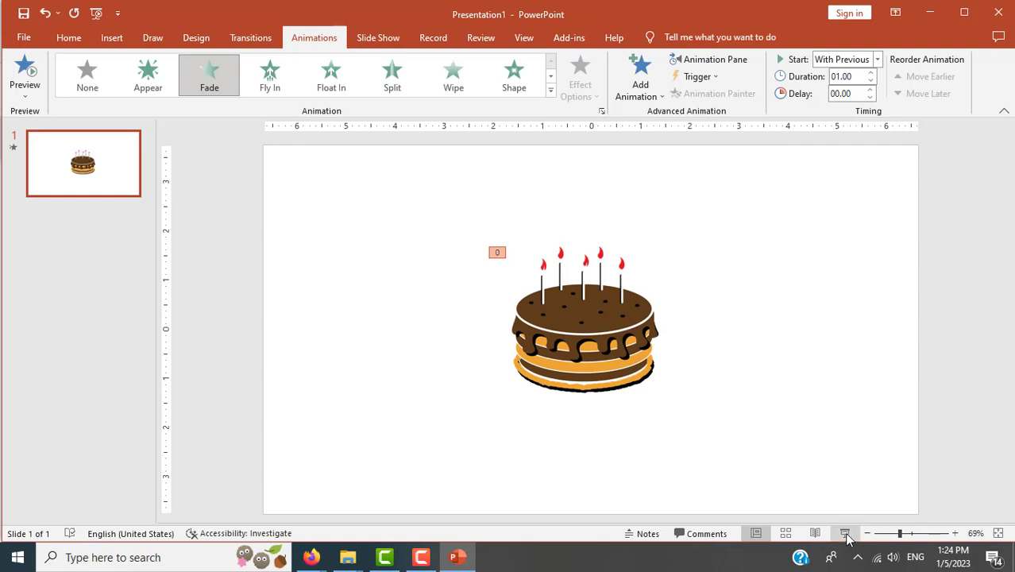
left_click(848, 539)
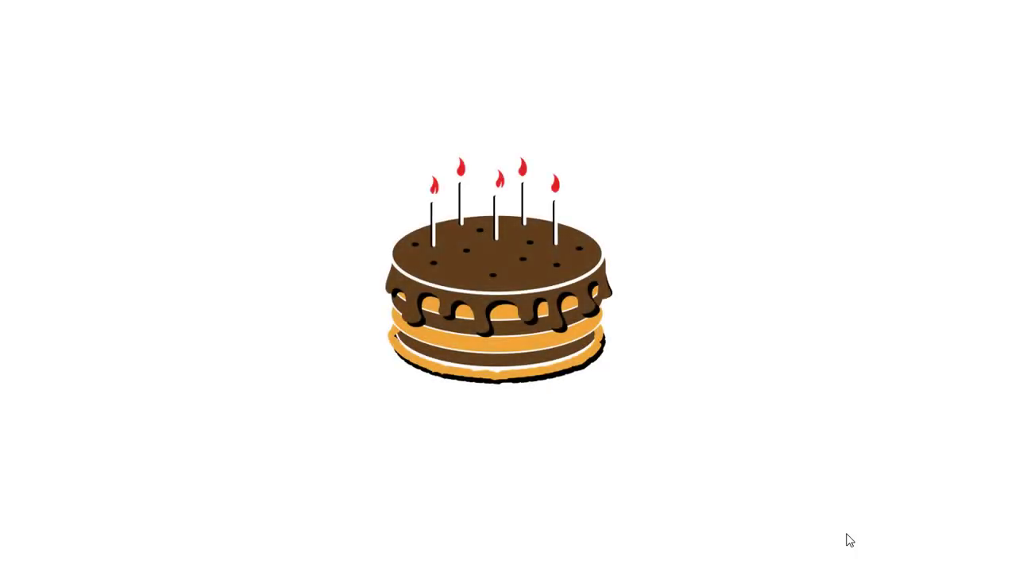
key("Escape")
key("alt+Tab")
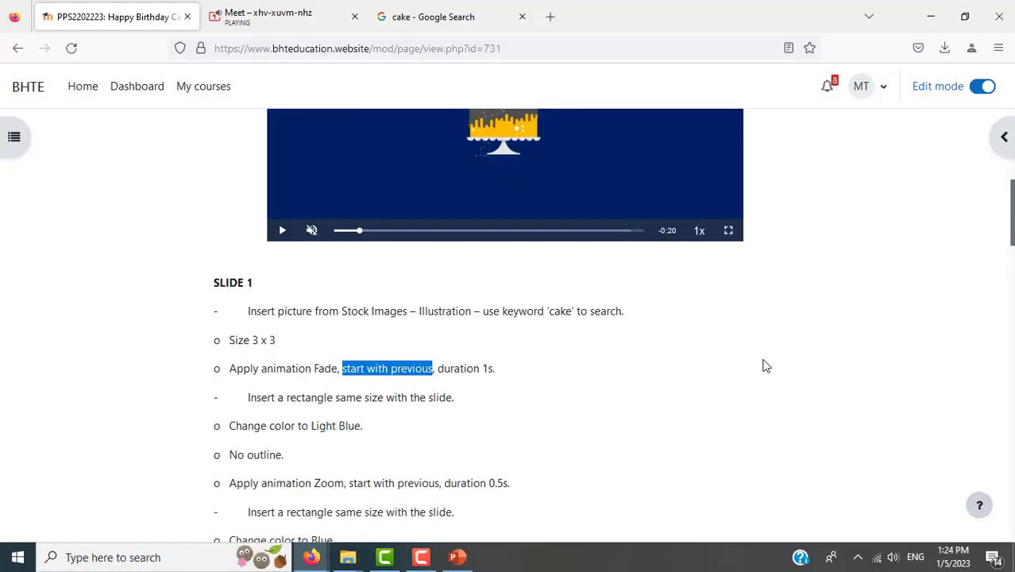
- Scroll through the Slide 1 rectangle and Zoom instructions in Moodle
left_click(759, 365)
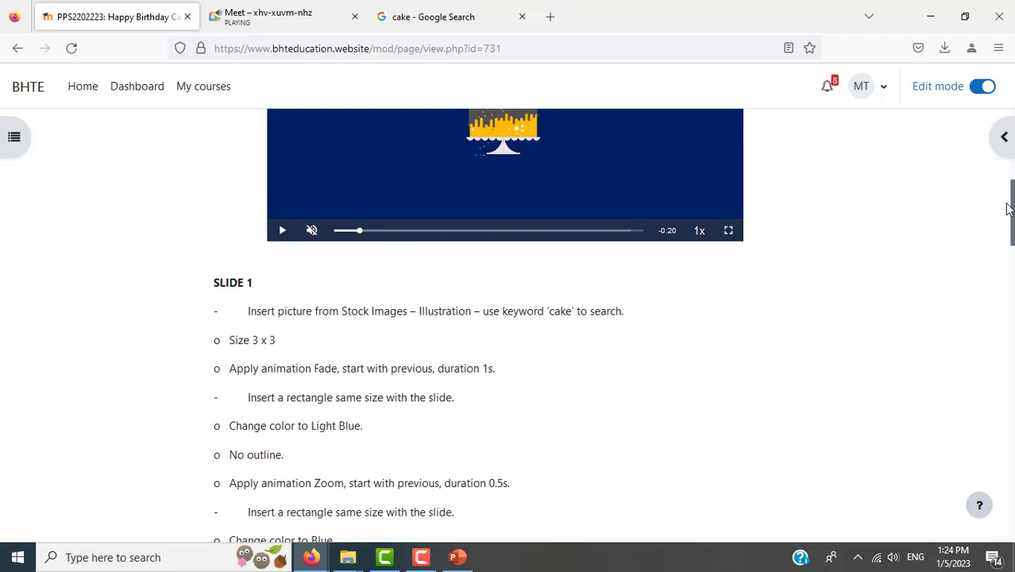
left_click_drag(1008, 208, 1012, 233)
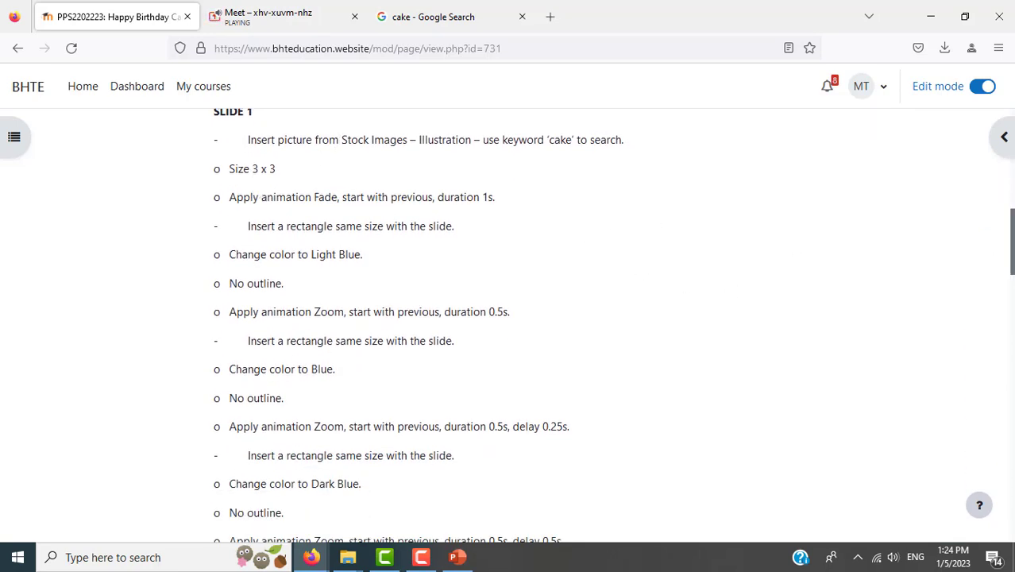
scroll(1012, 271, "down", 3)
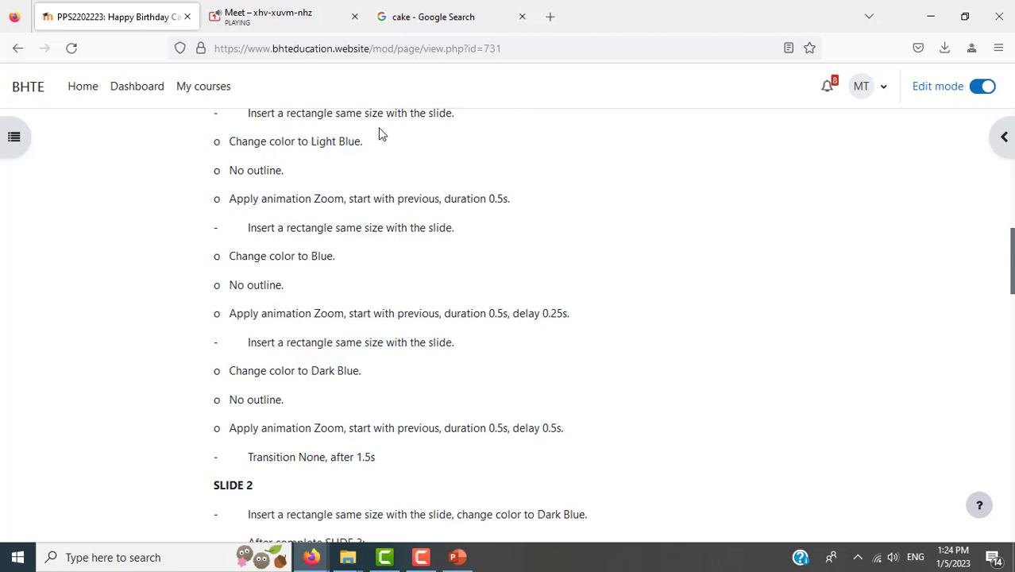
key("alt+Tab")
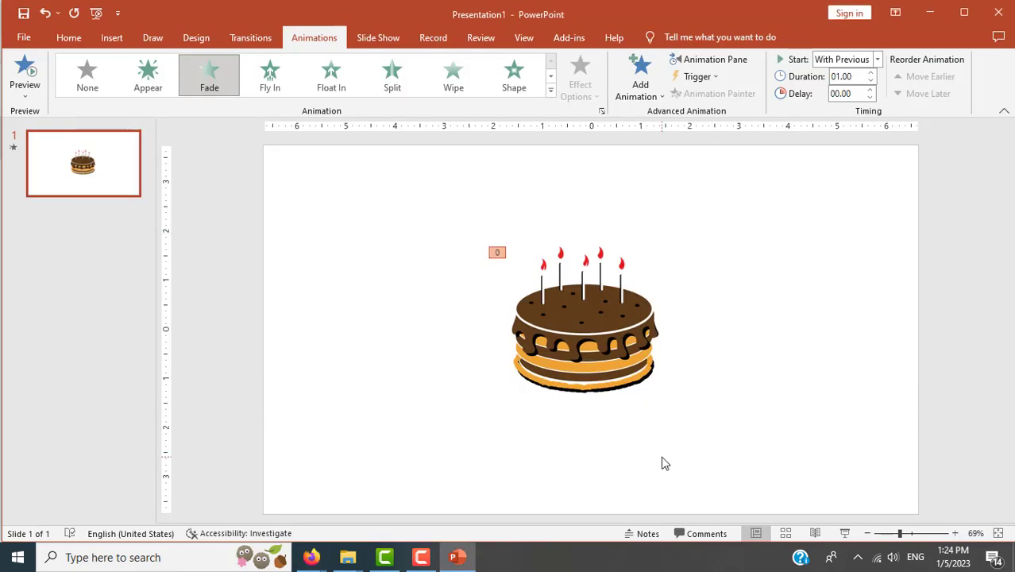
- Draw a Rectangle from the slide's top-left to bottom-right corner, covering it at 7.5" by 13.33"
left_click(663, 463)
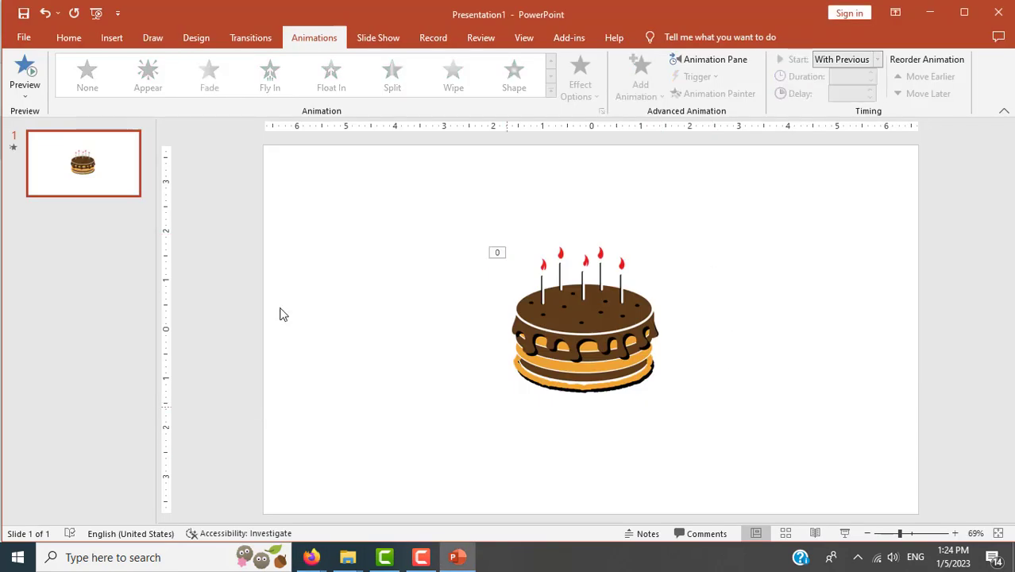
left_click(110, 38)
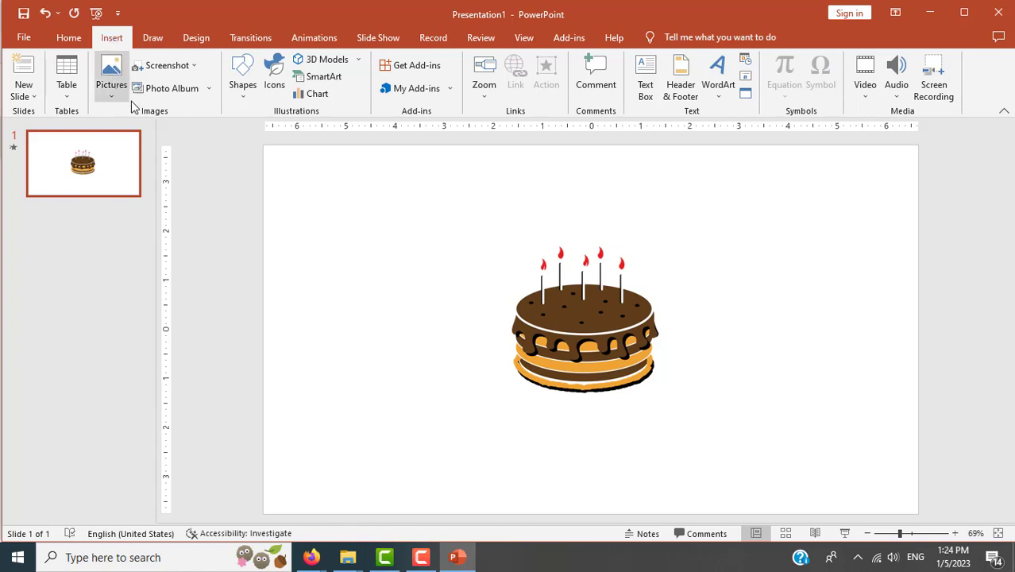
left_click(242, 75)
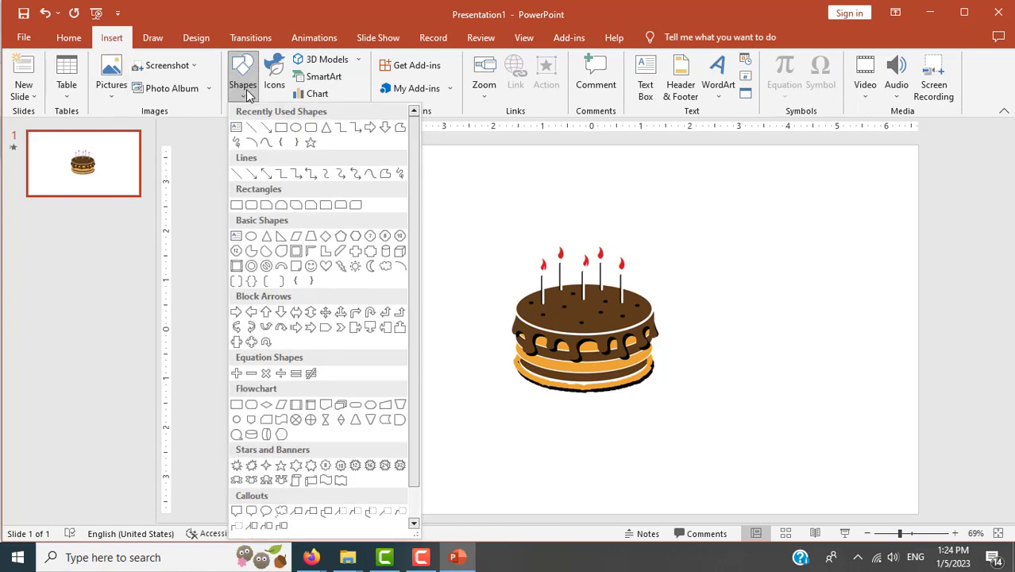
left_click(281, 129)
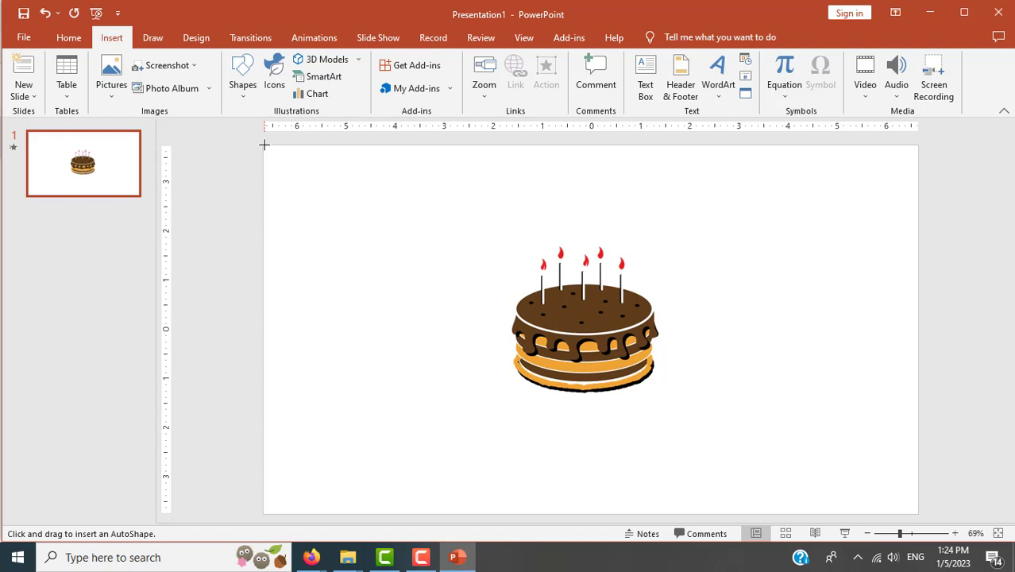
left_click_drag(265, 145, 918, 514)
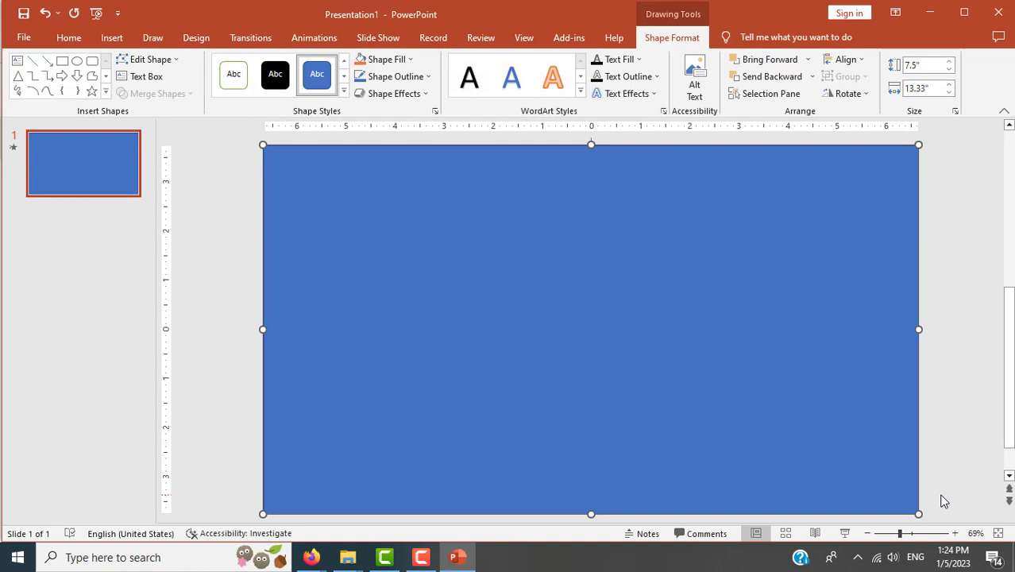
key("alt+Tab")
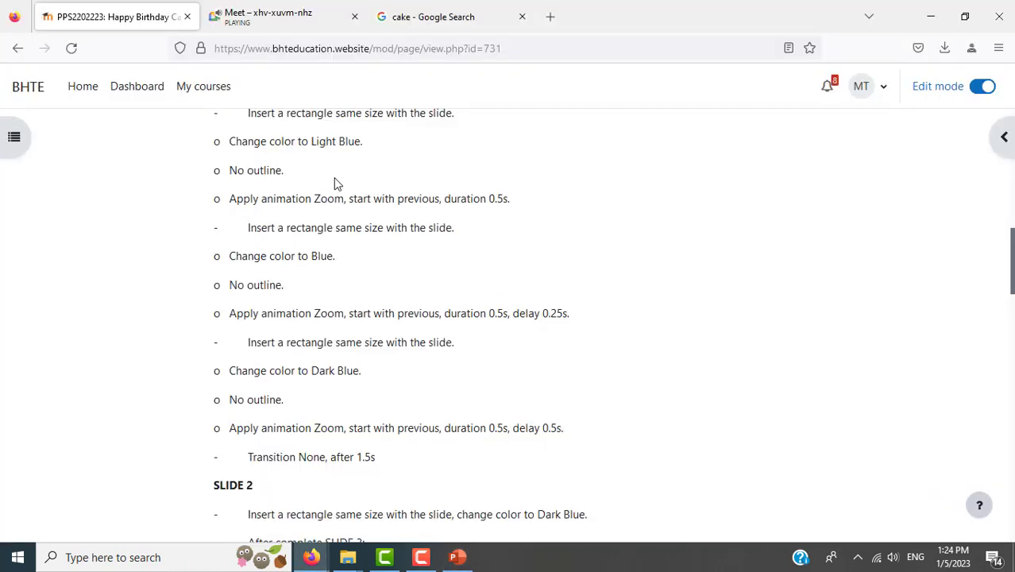
- Fill the full-slide rectangle with Light Blue
key("alt+Tab")
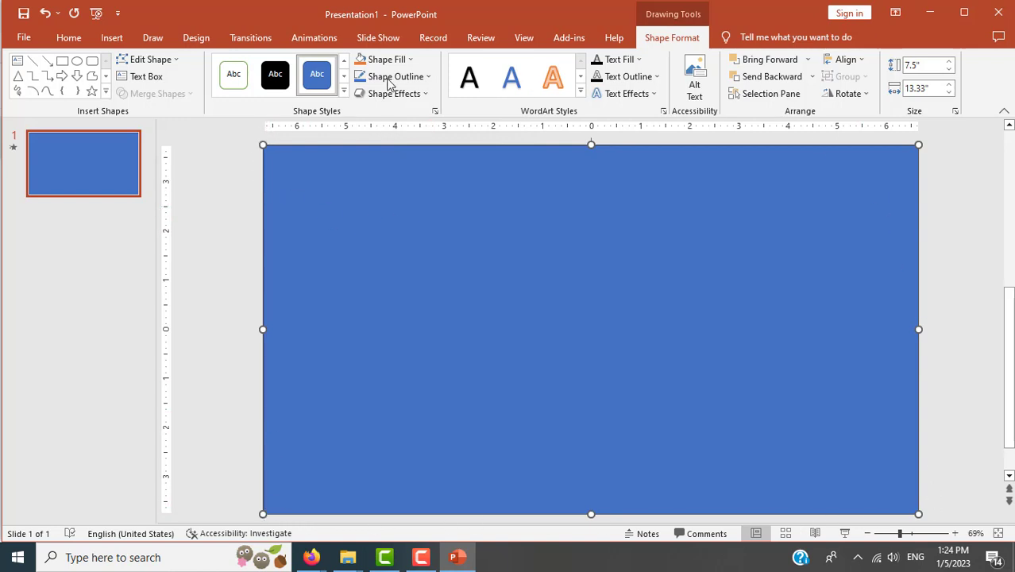
left_click(411, 60)
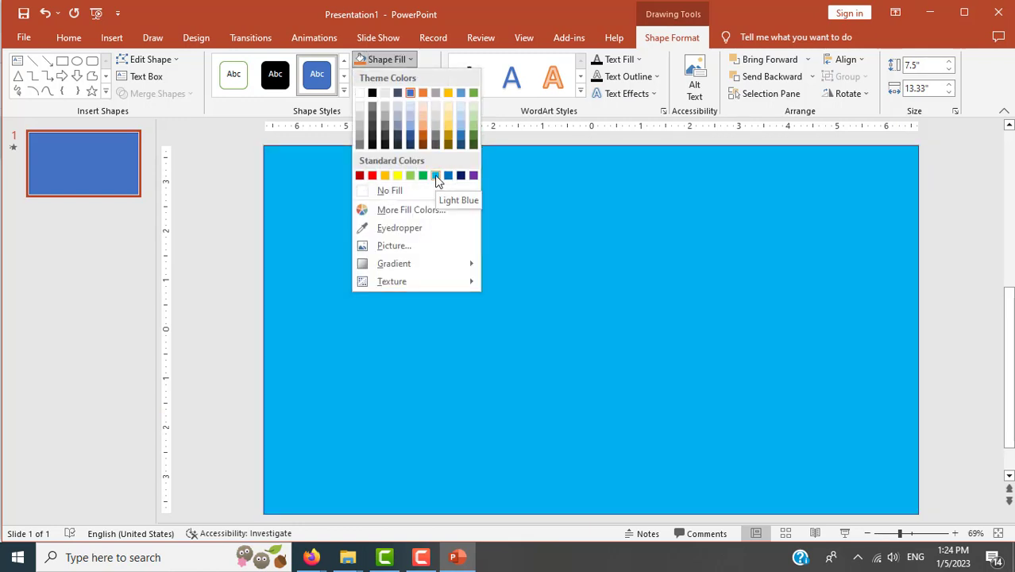
left_click(435, 176)
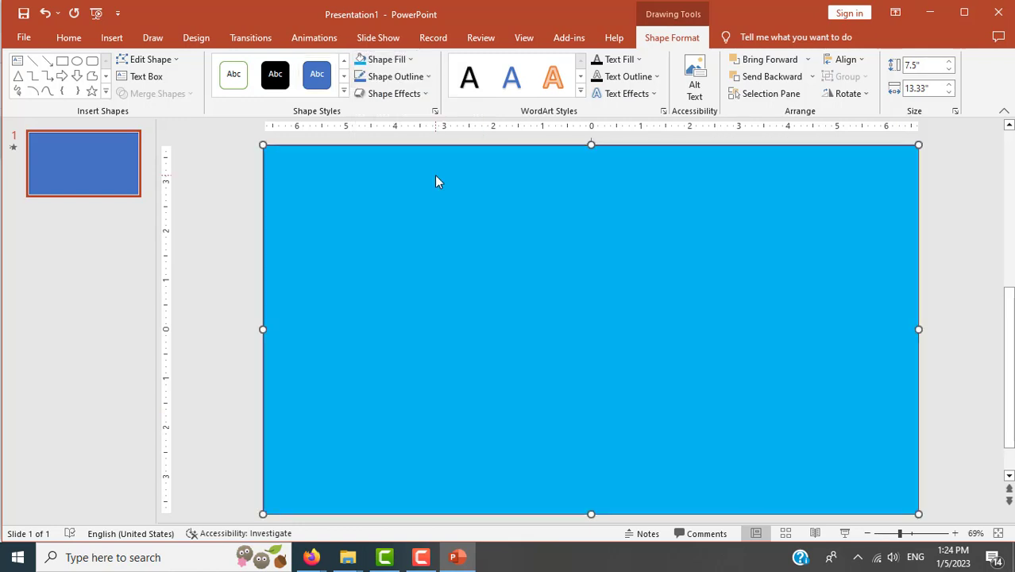
left_click(427, 76)
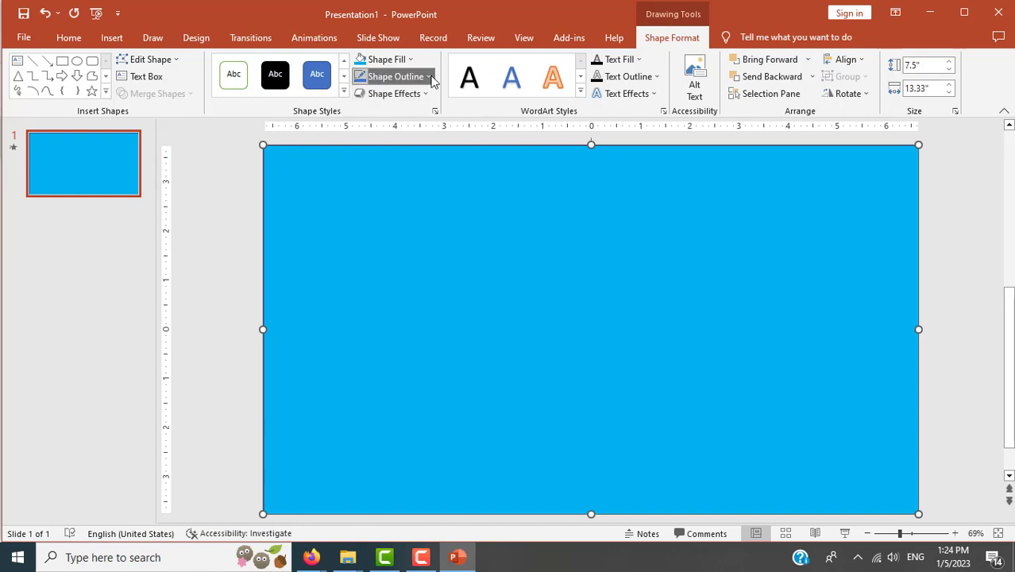
left_click(435, 193)
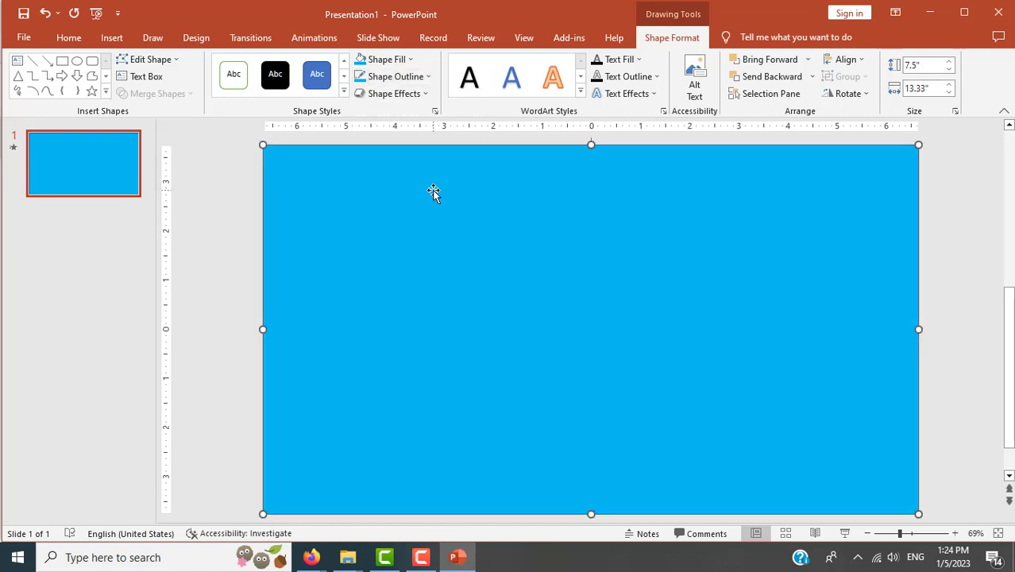
left_click(192, 273)
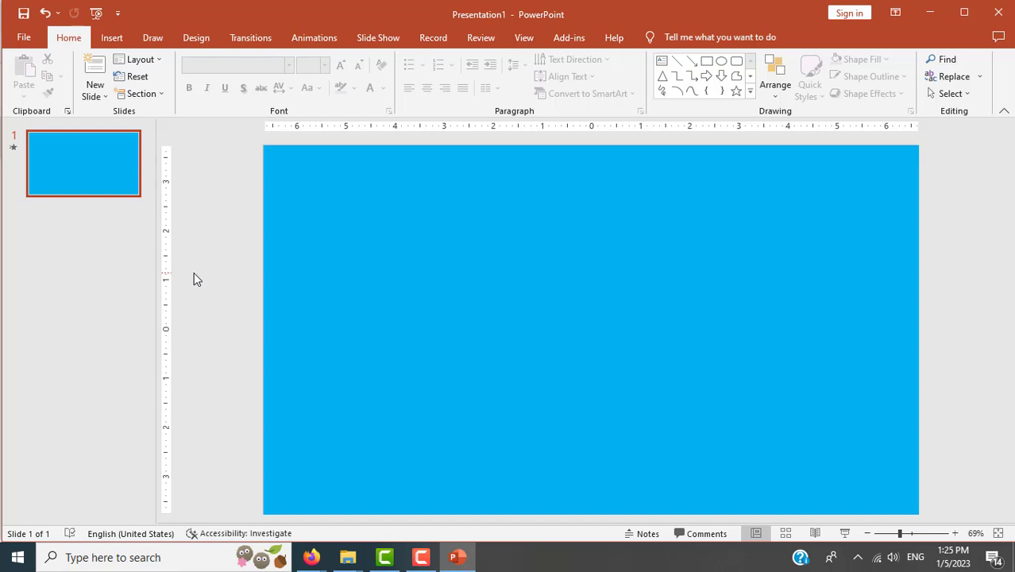
- Set the rectangle's Shape Outline to No Outline
key("alt+Tab")
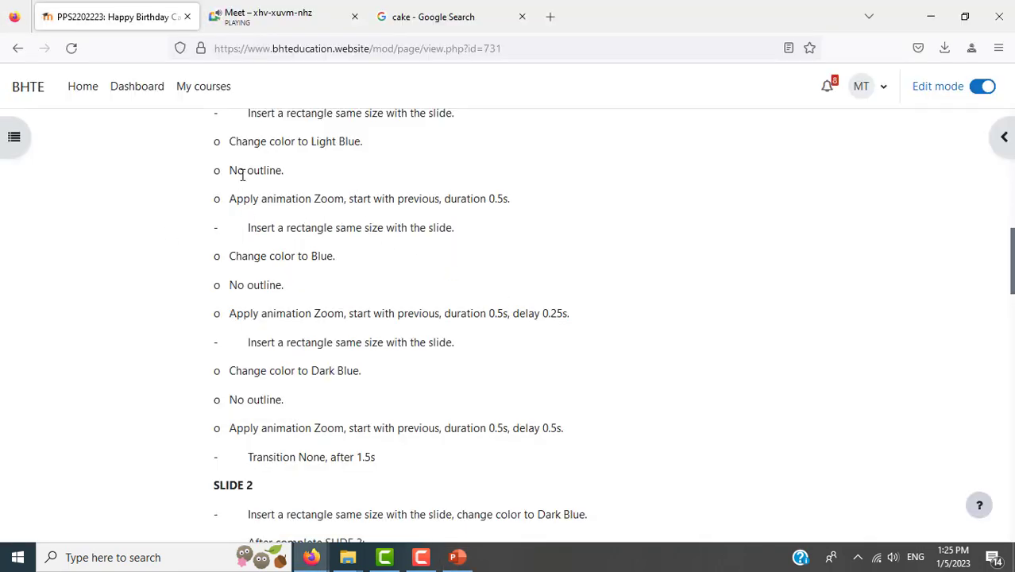
left_click_drag(230, 170, 282, 170)
key("alt+Tab")
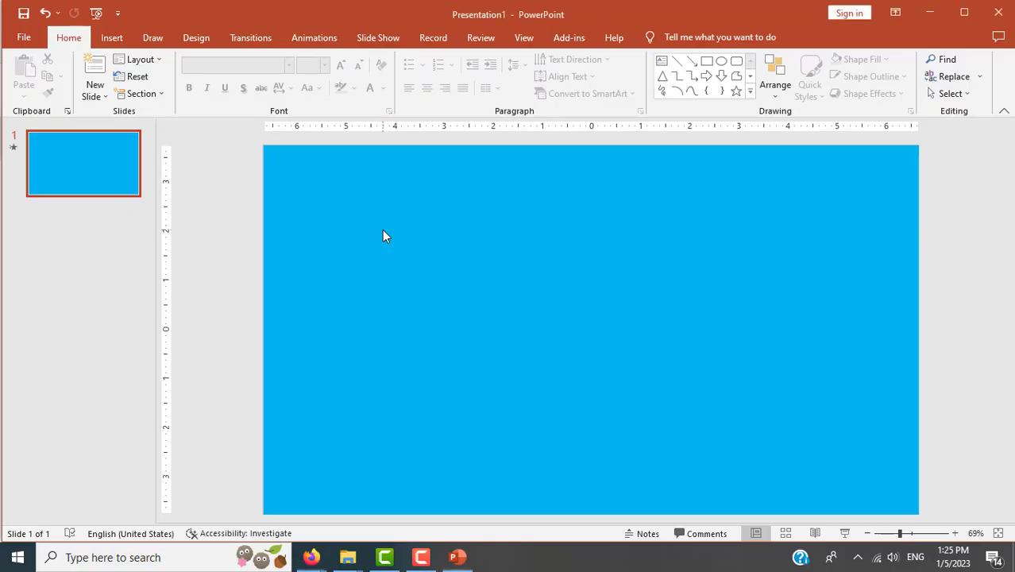
left_click(390, 271)
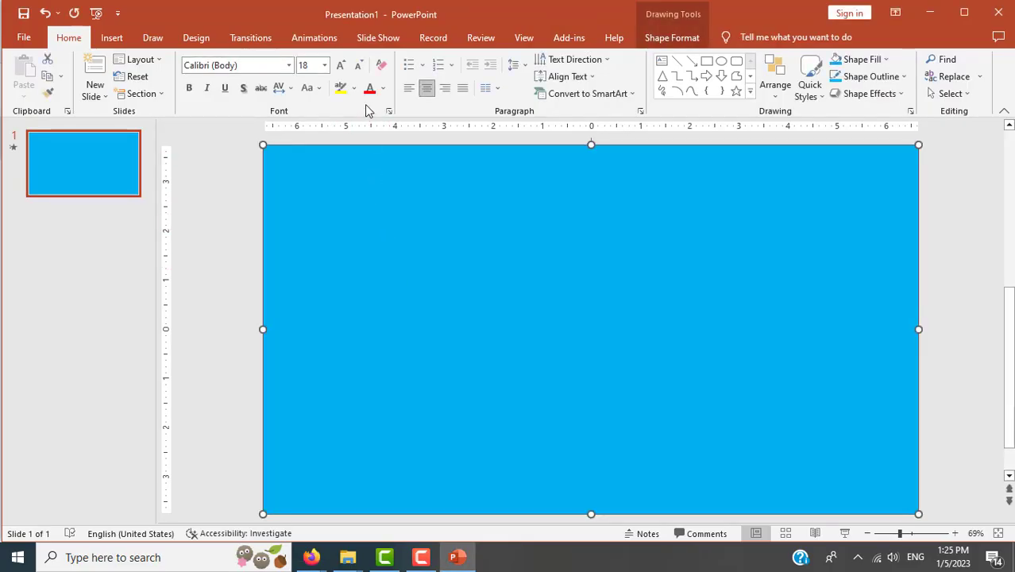
left_click(681, 40)
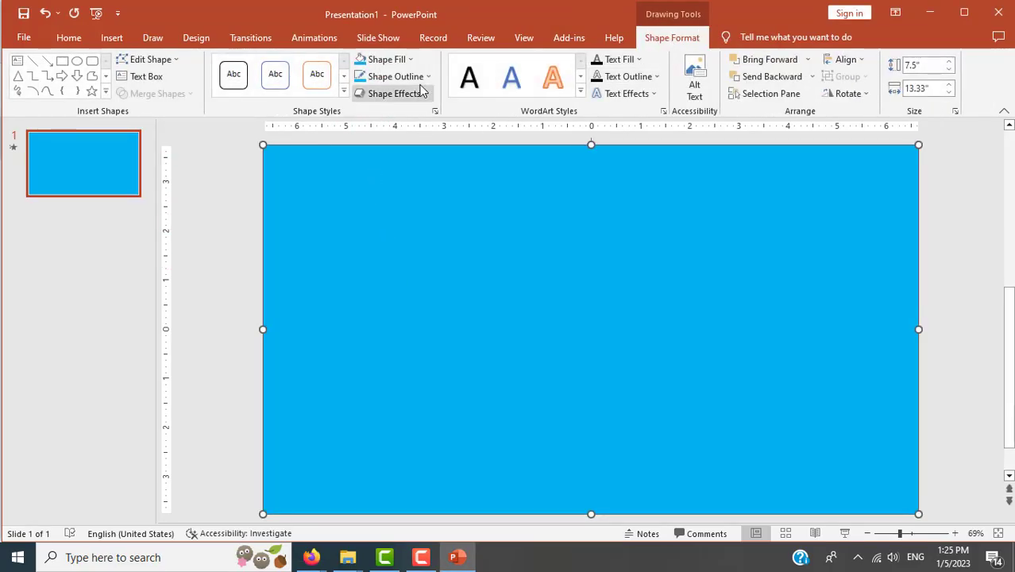
left_click(430, 77)
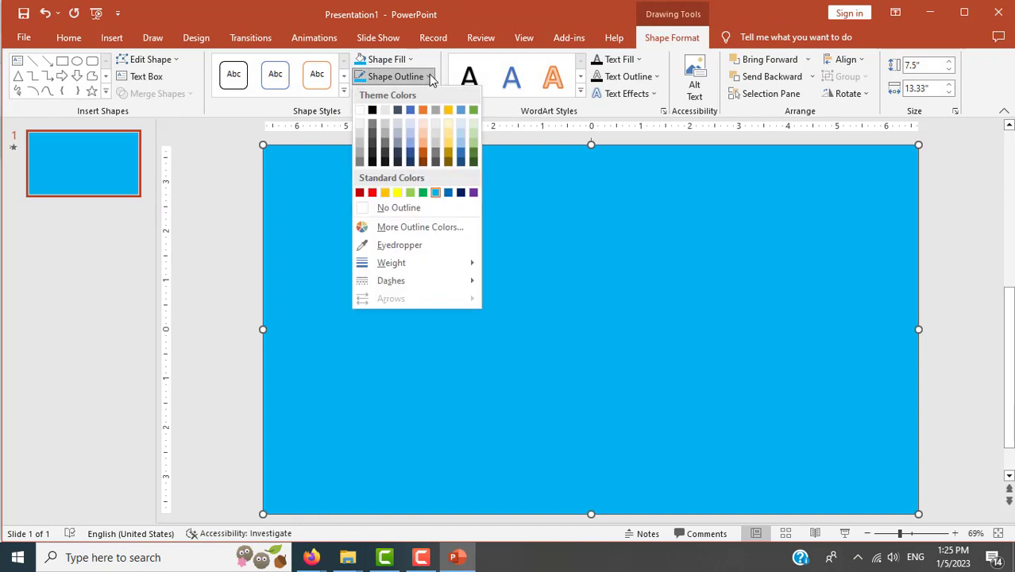
left_click(392, 206)
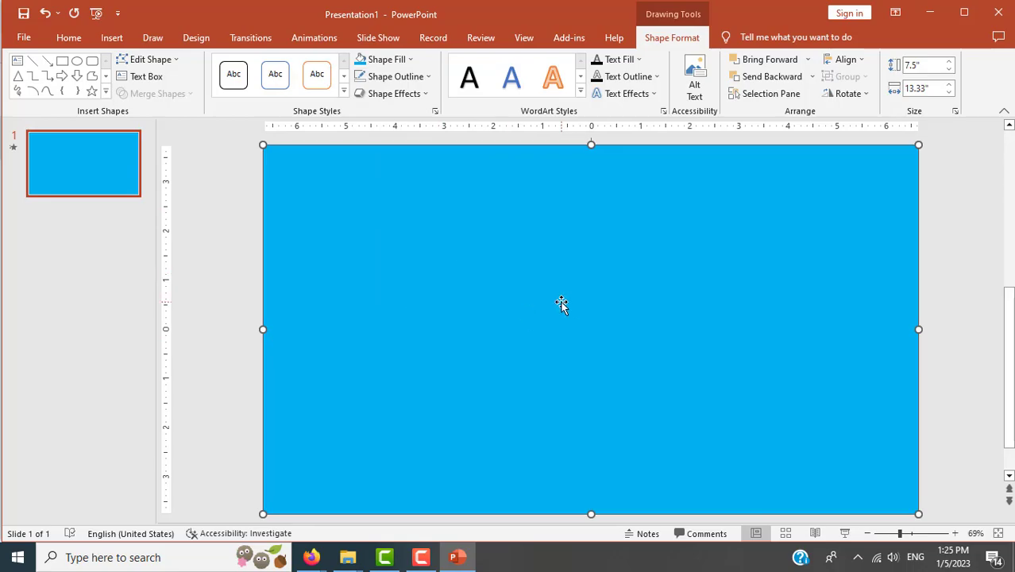
key("alt+Tab")
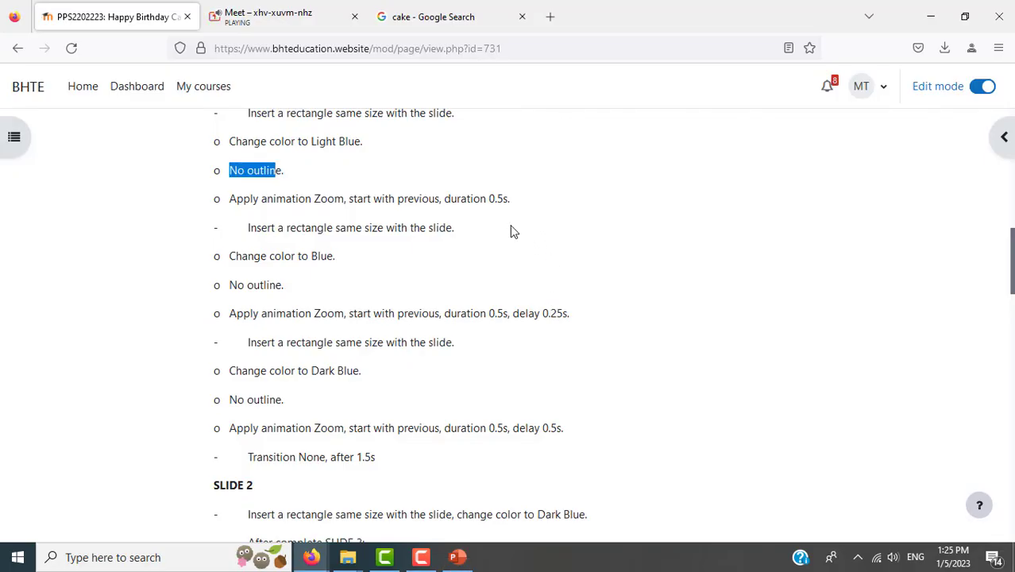
- Apply the Zoom entrance animation to the light blue rectangle
left_click(513, 230)
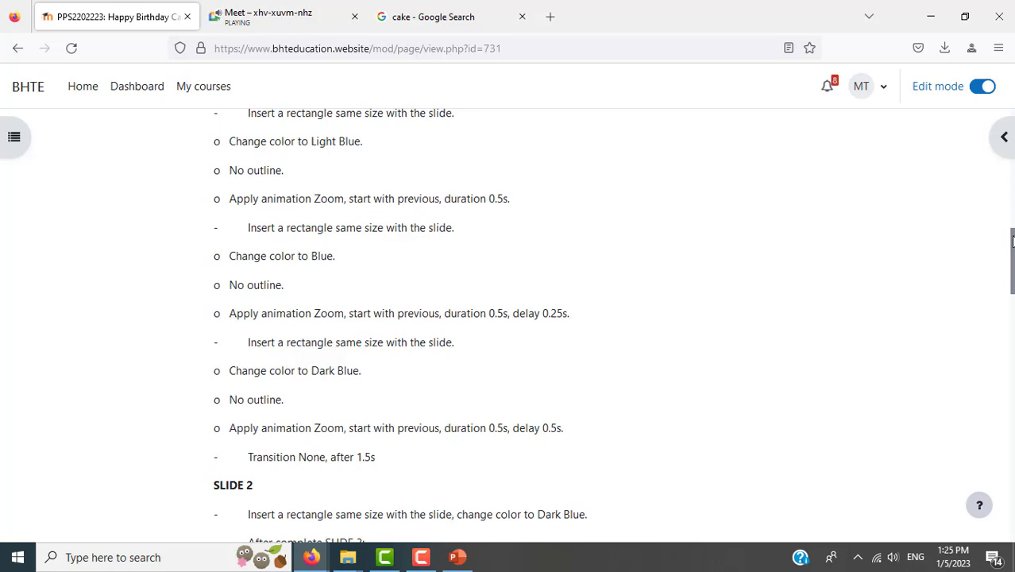
left_click_drag(1012, 243, 1012, 254)
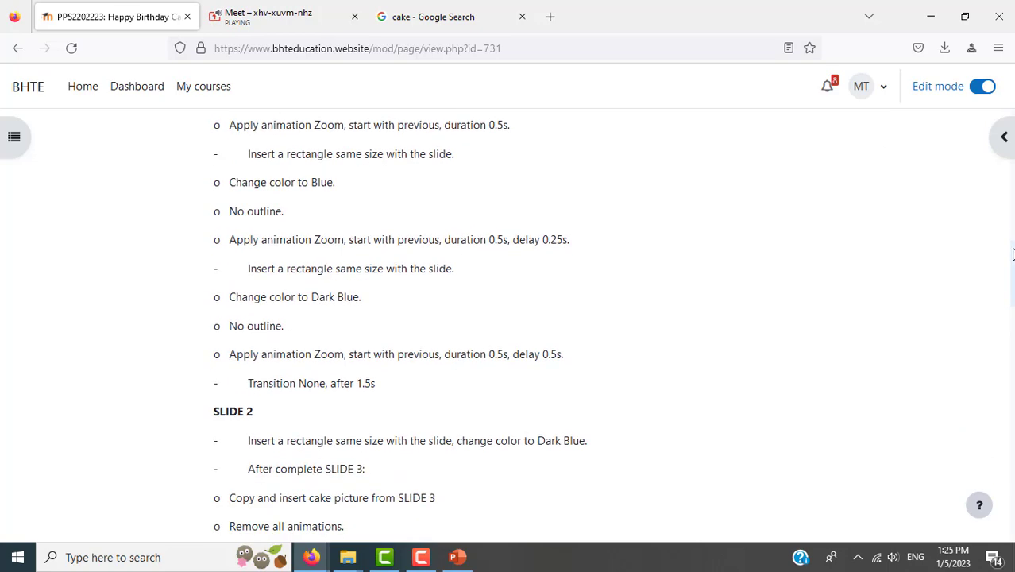
key("alt+Tab")
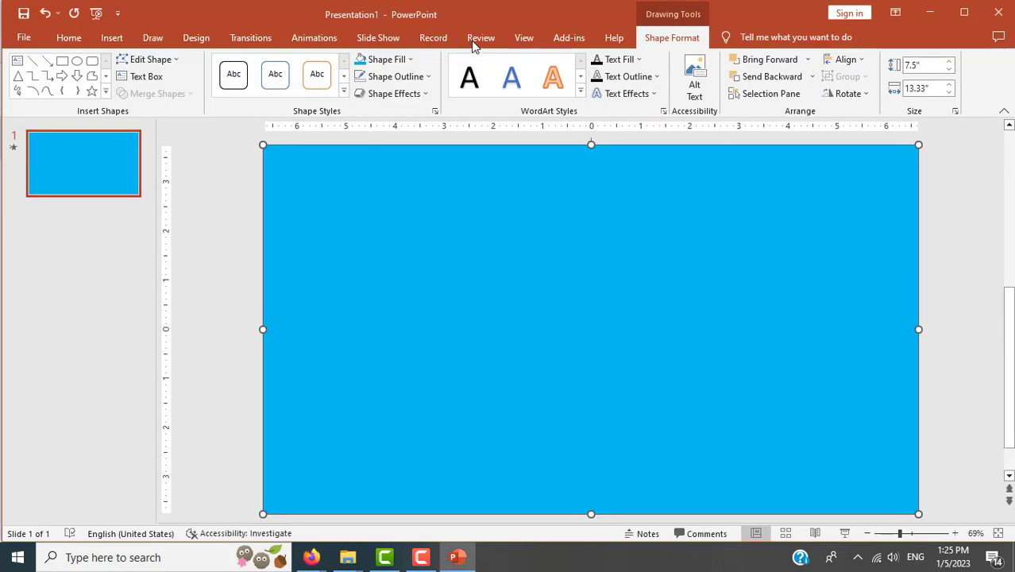
left_click(315, 37)
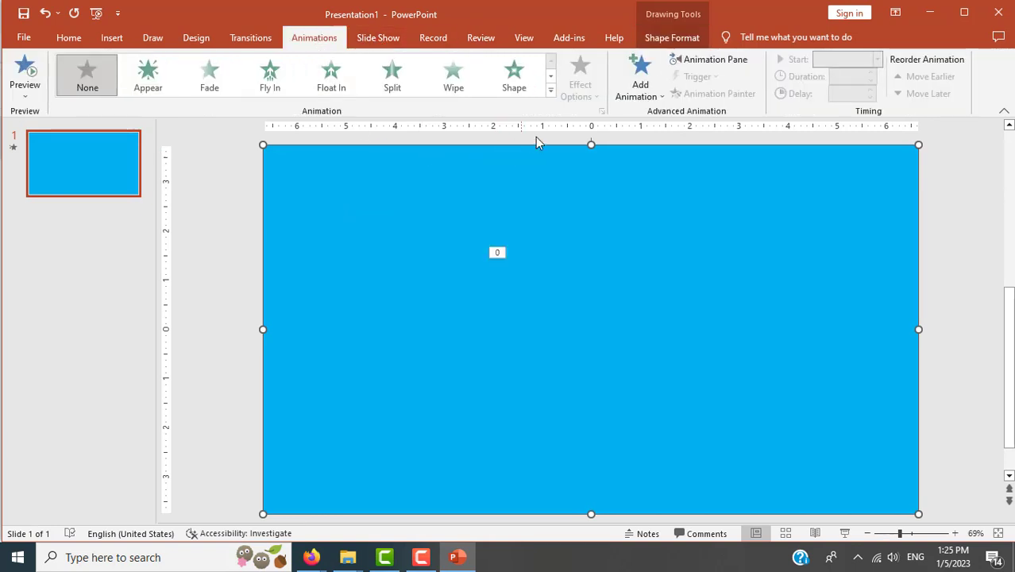
left_click(550, 91)
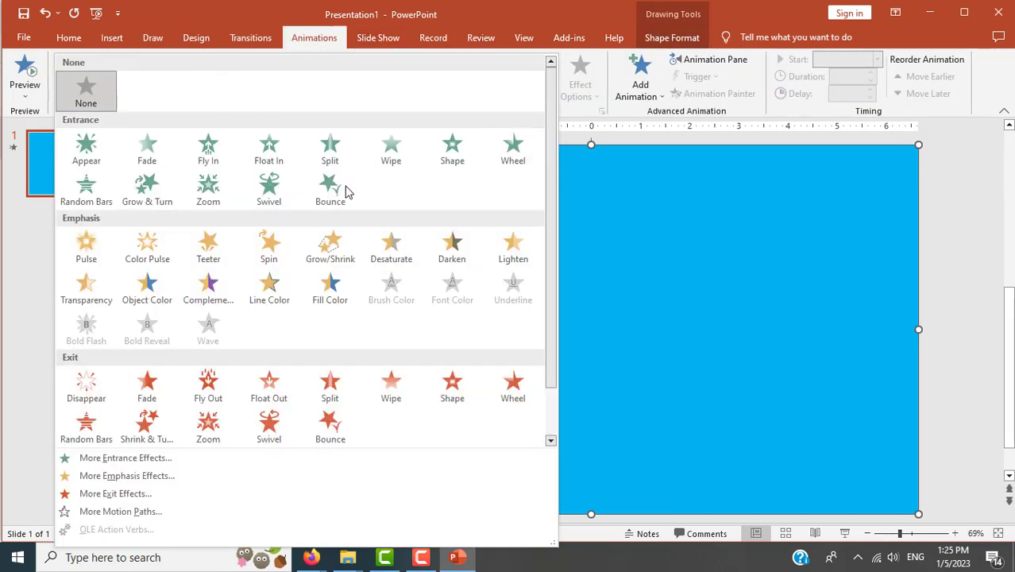
left_click(210, 186)
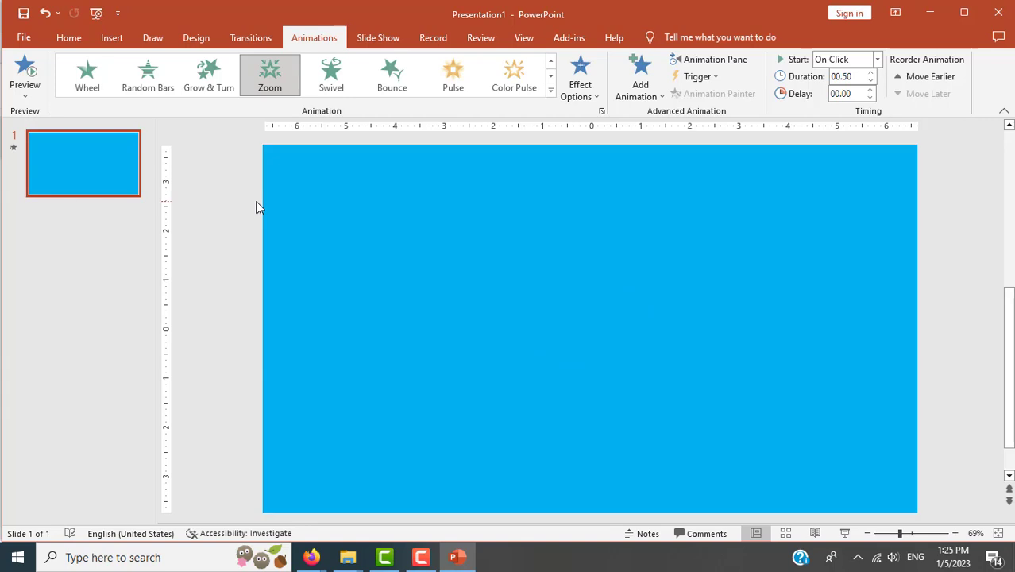
- Raise the Zoom animation's delay to 00.25 seconds
key("alt+Tab")
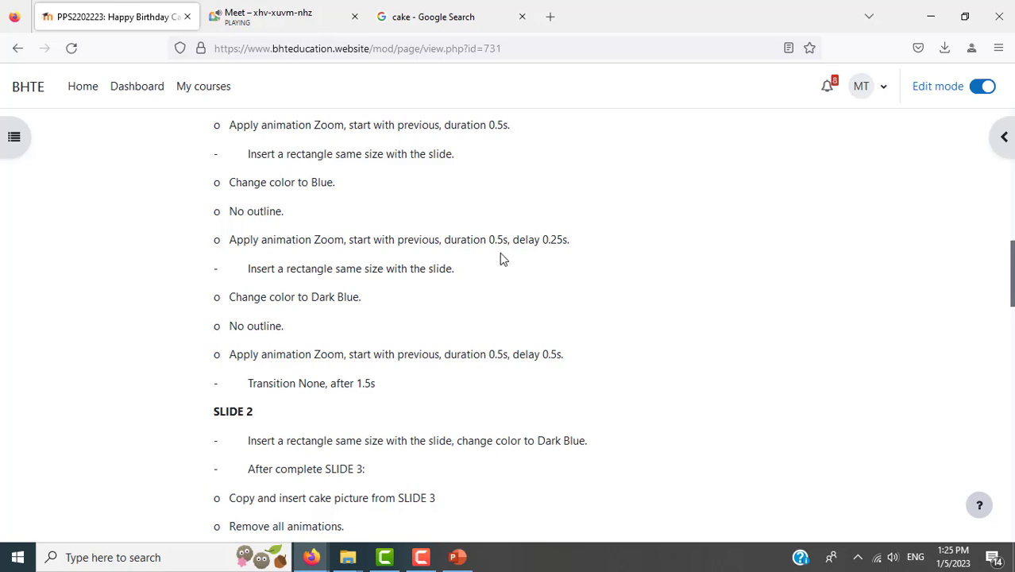
key("alt+Tab")
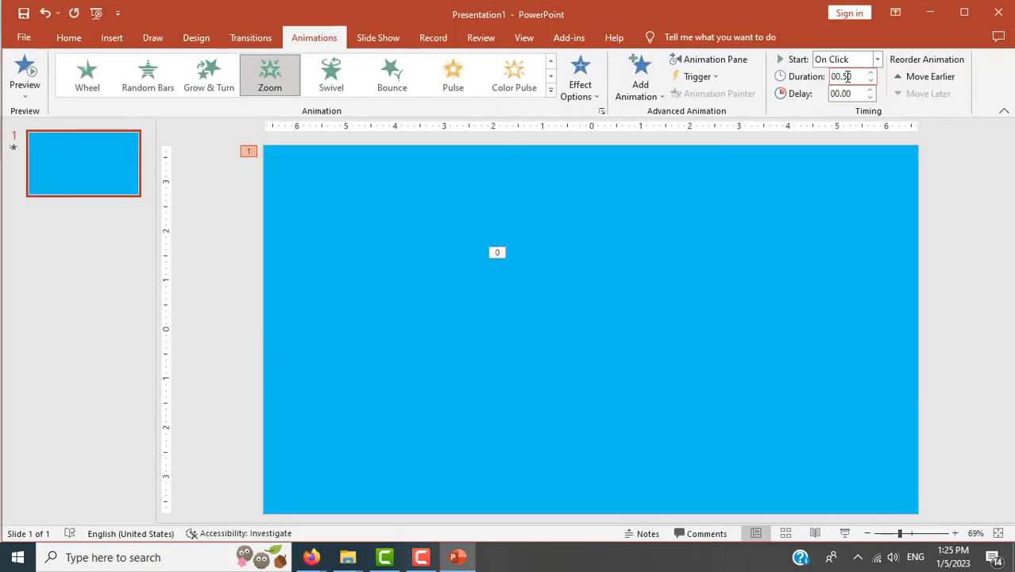
key("alt+Tab")
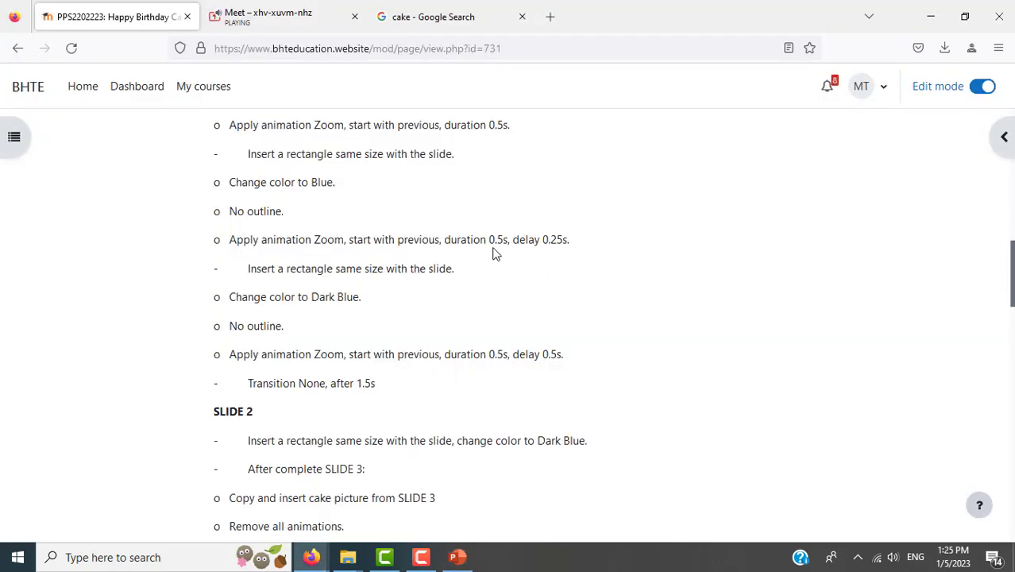
key("alt+Tab")
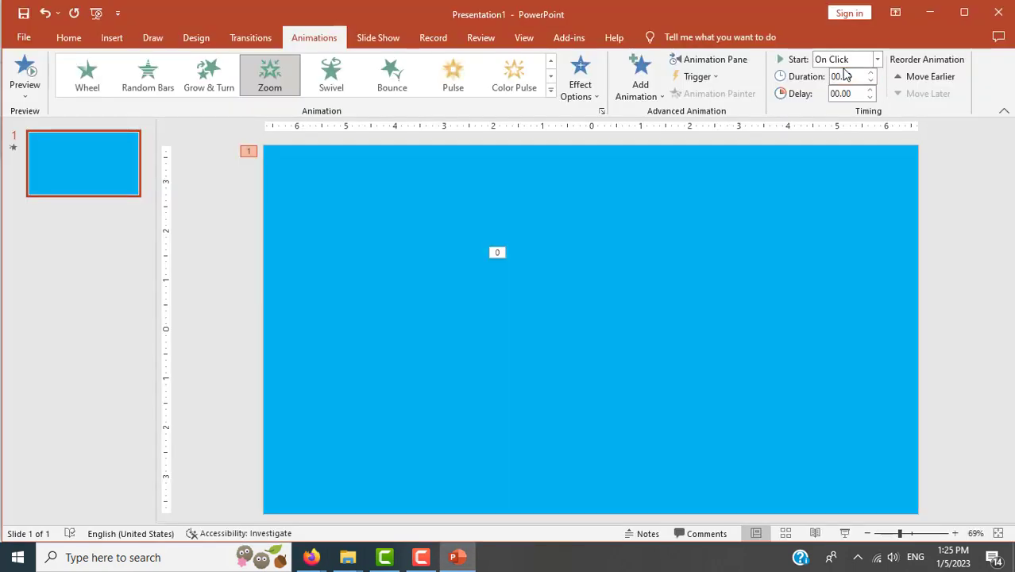
left_click(870, 90)
- Preview the rectangle's 0.50 s Zoom in Slide Show view
key("alt+Tab")
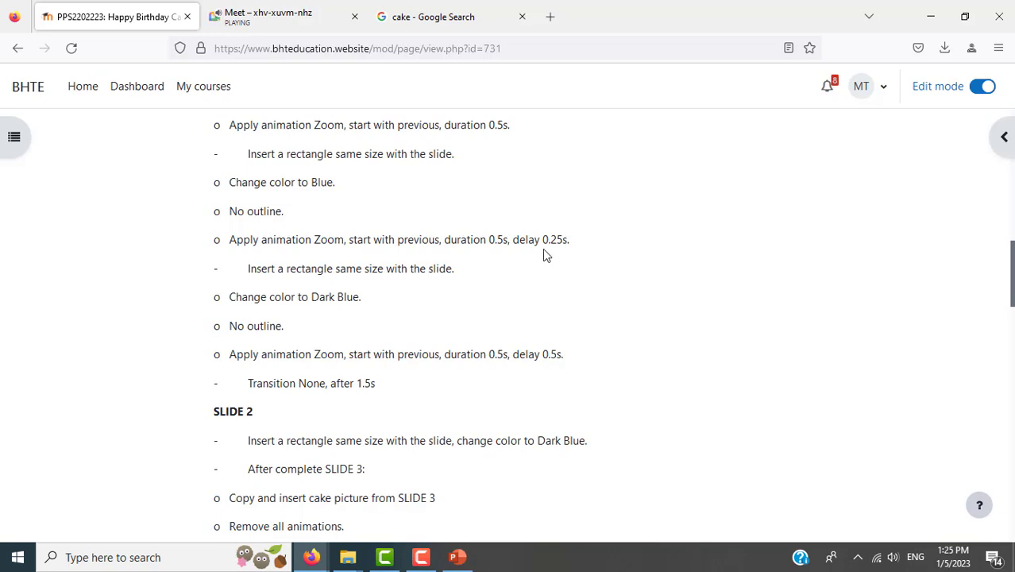
key("alt+Tab")
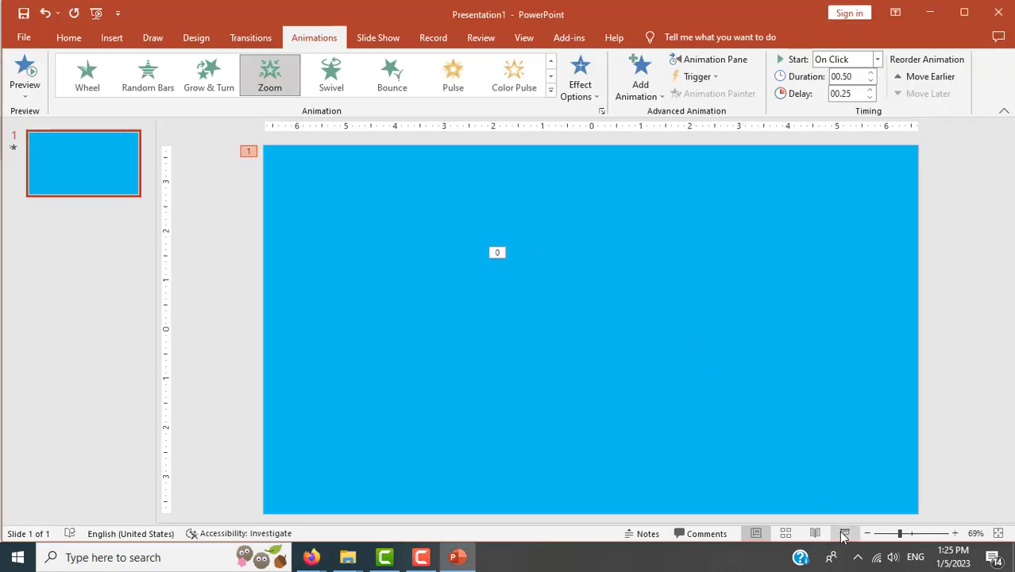
left_click(845, 534)
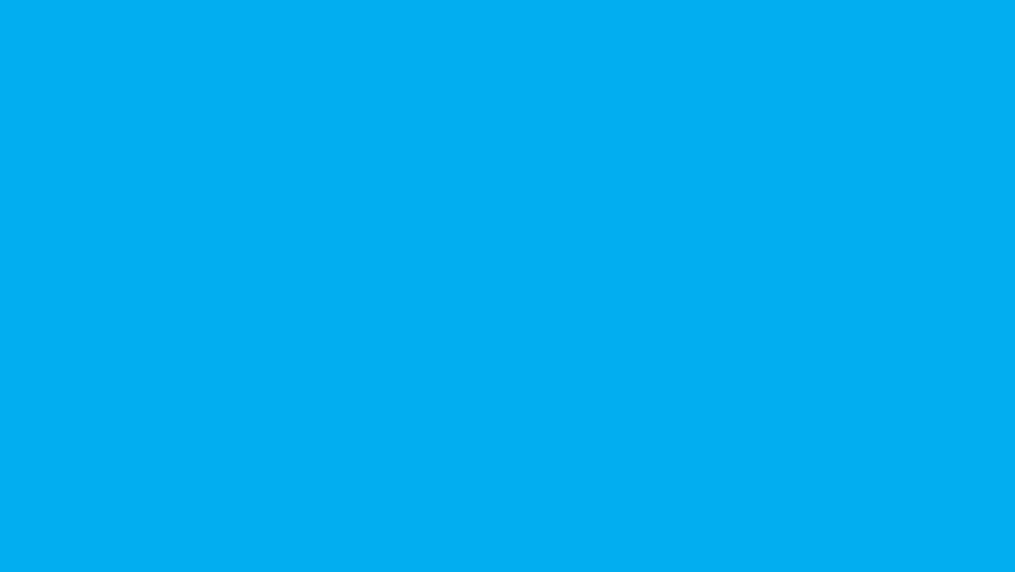
key("Escape")
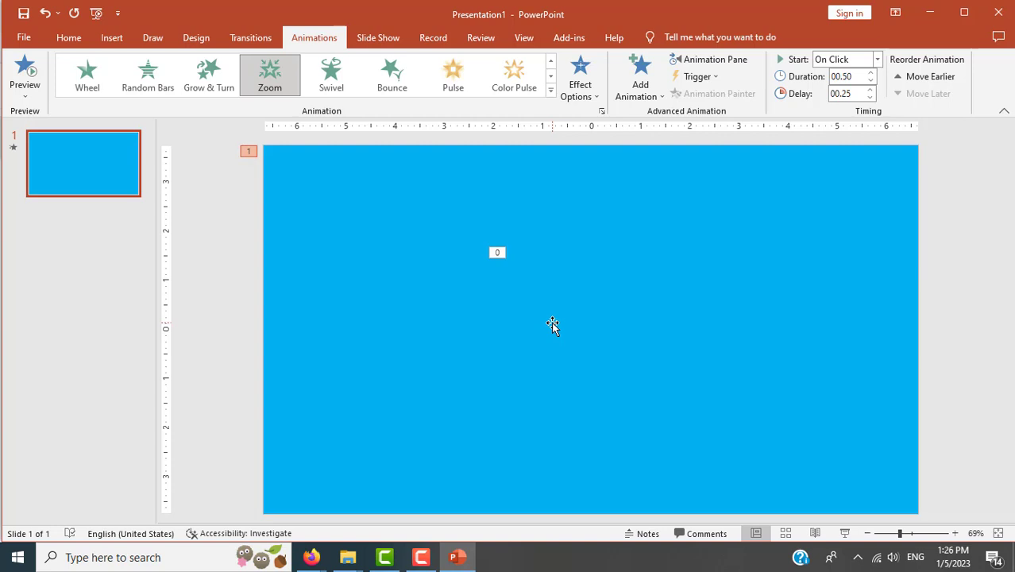
key("alt+Tab")
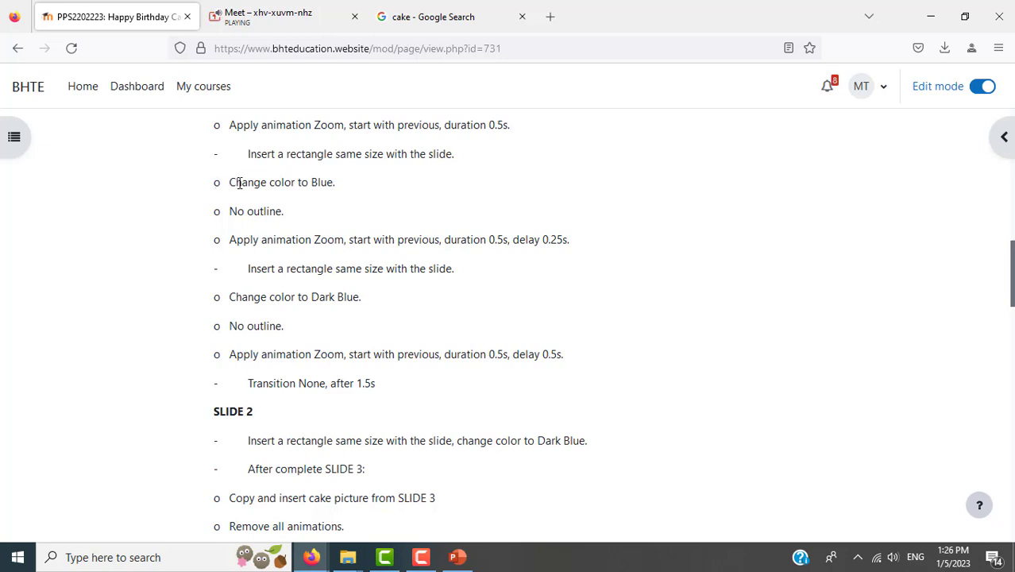
- Highlight the 'Change color to Blue' and 'Insert a rectangle same size with the slide' instructions
left_click_drag(230, 182, 334, 185)
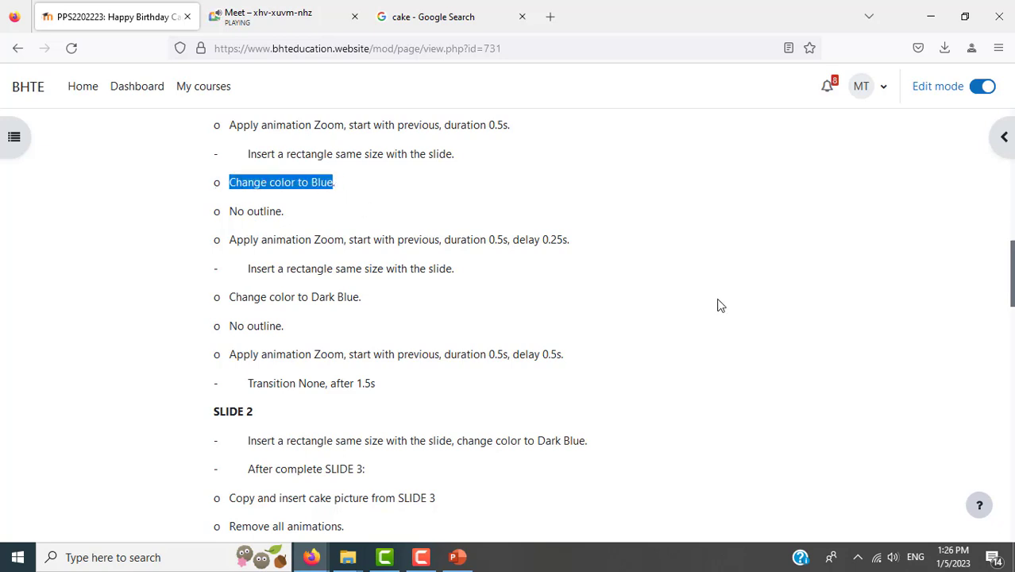
scroll(730, 308, "up", 2)
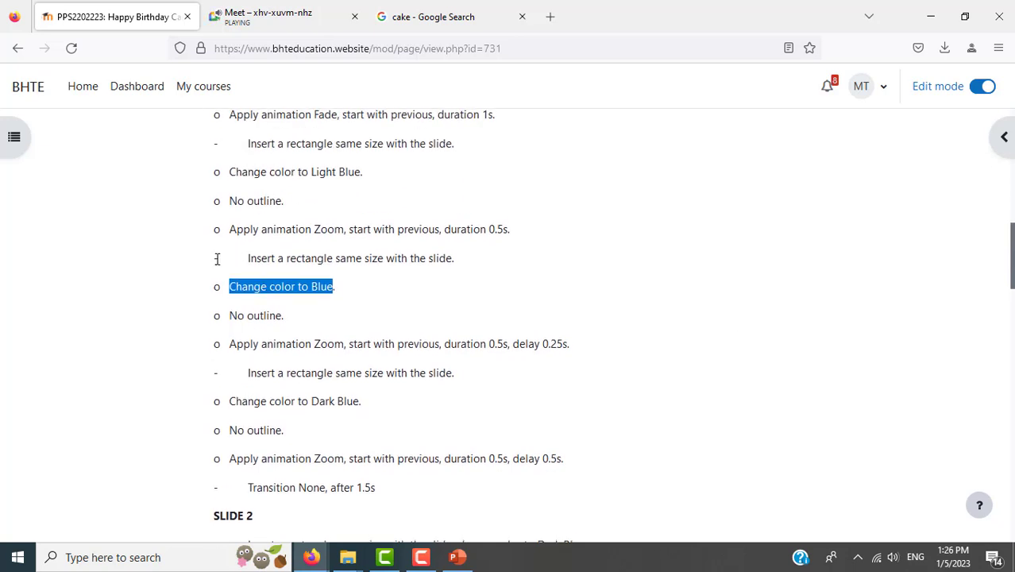
left_click_drag(243, 258, 494, 276)
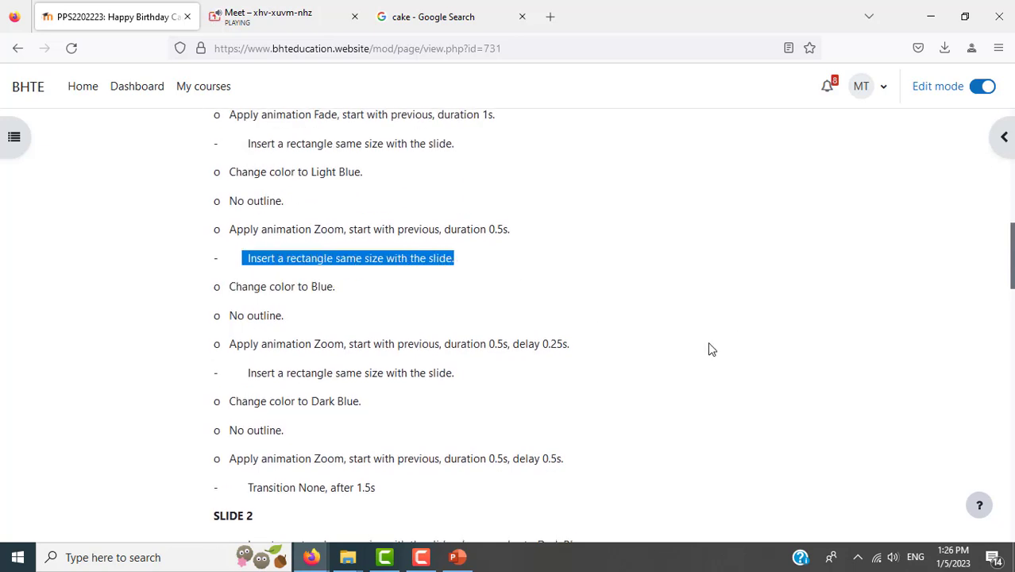
- Draw a new rectangle covering the whole slide
key("alt+Tab")
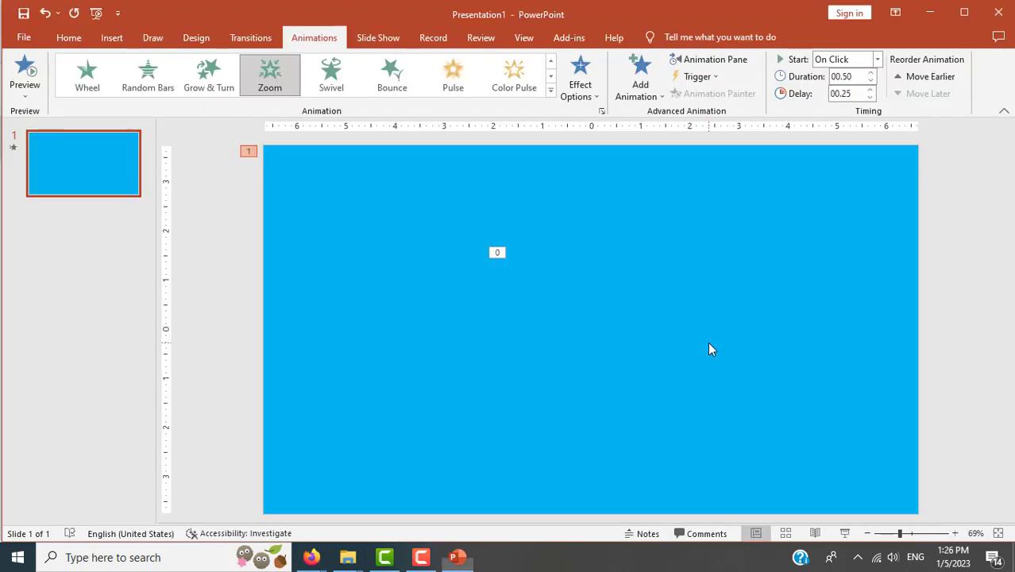
left_click(202, 319)
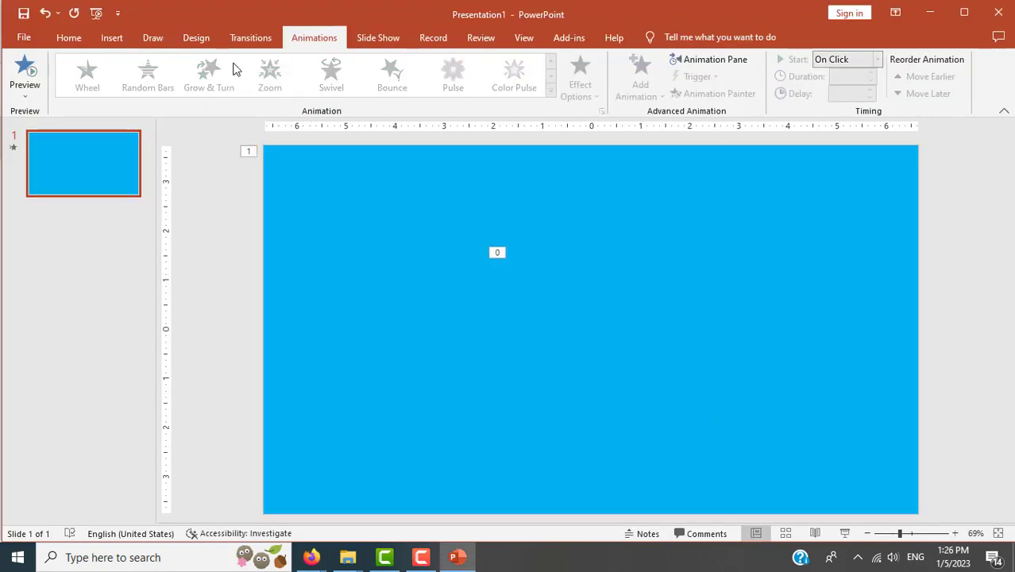
left_click(110, 38)
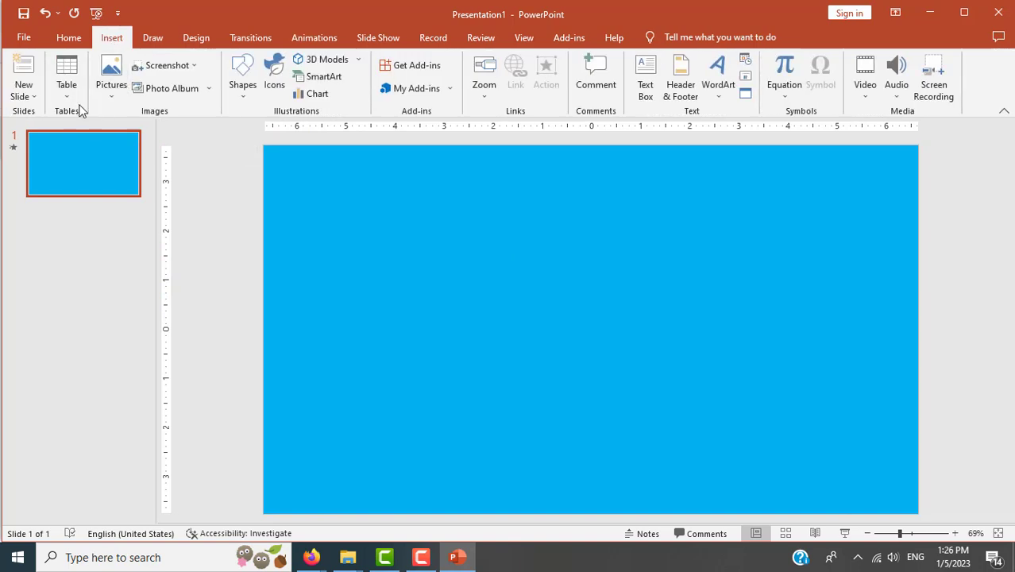
left_click(240, 93)
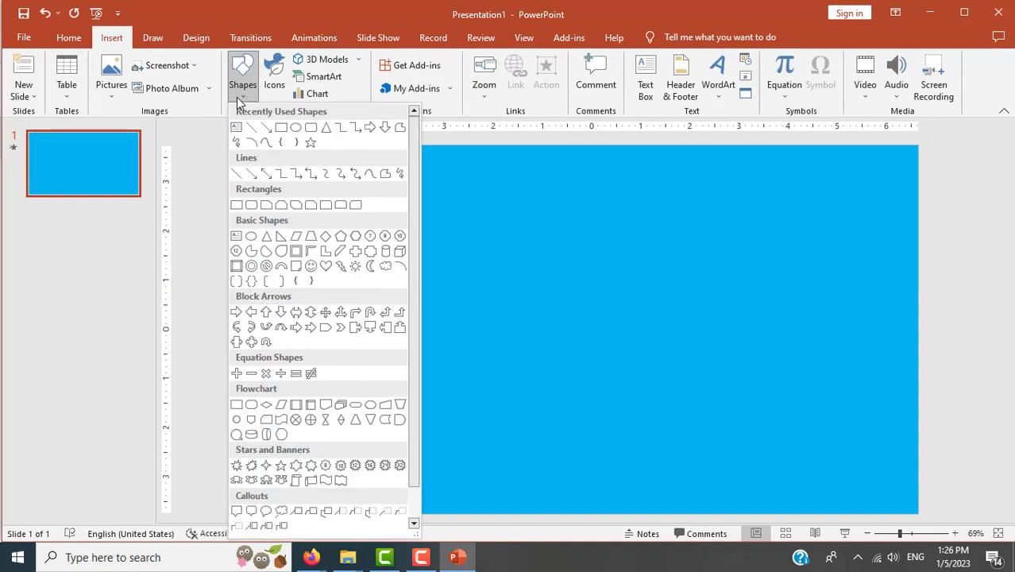
left_click(282, 129)
left_click_drag(263, 144, 919, 515)
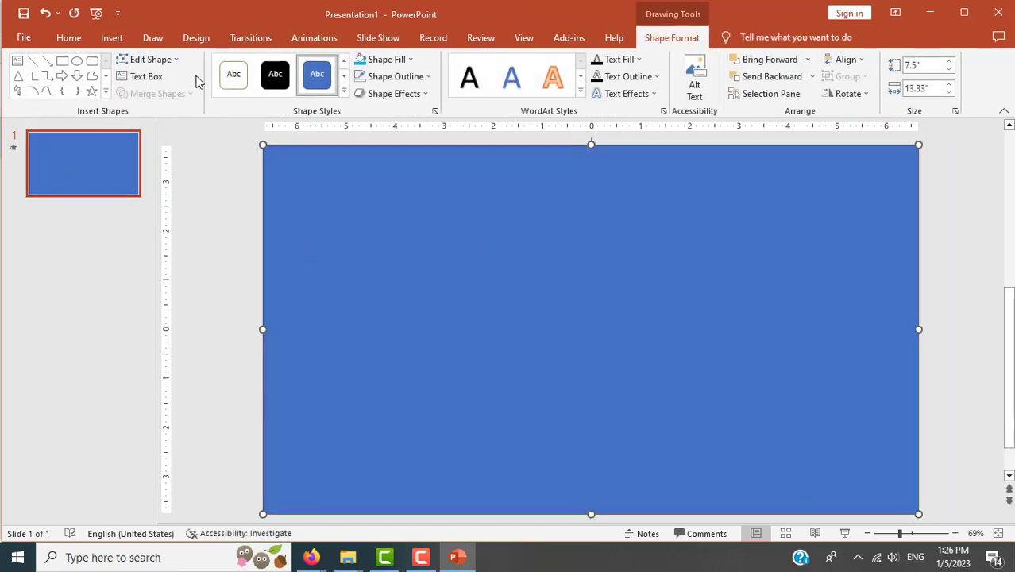
- Fill the rectangle Blue with no outline, then check the instructions in Firefox
left_click(410, 63)
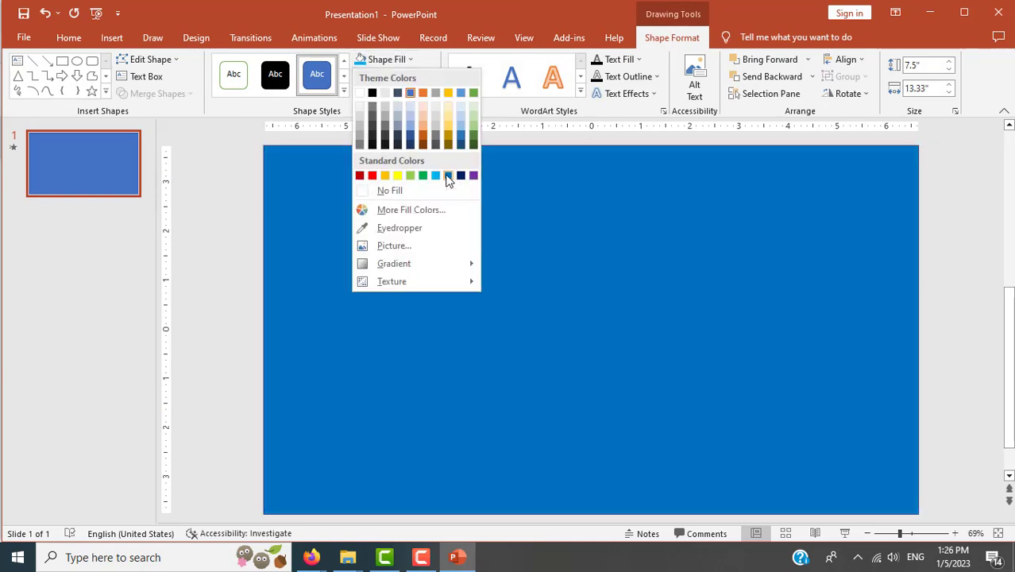
left_click(448, 176)
left_click(417, 79)
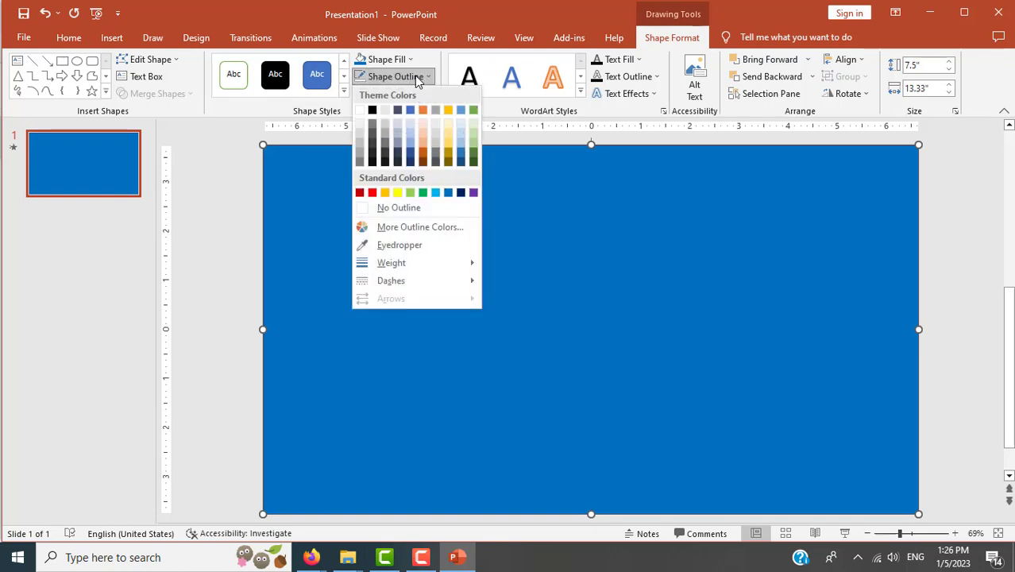
left_click(388, 208)
key("alt+Tab")
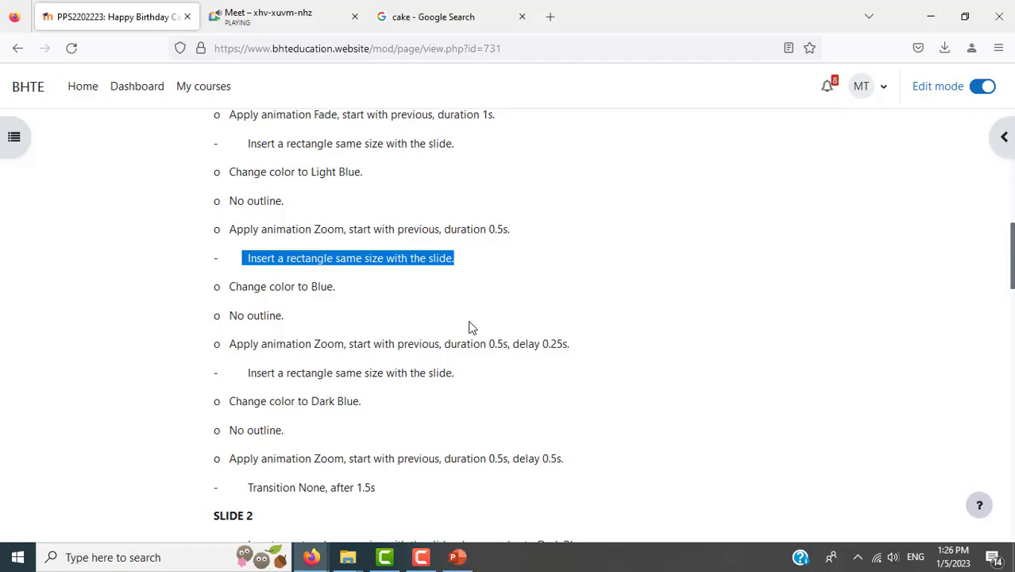
left_click(389, 343)
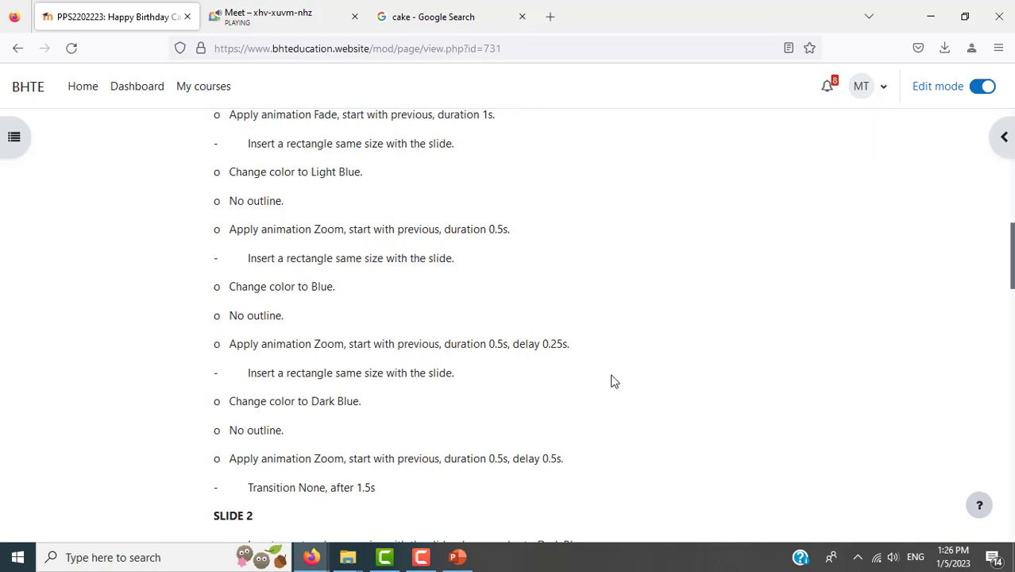
key("alt+Tab")
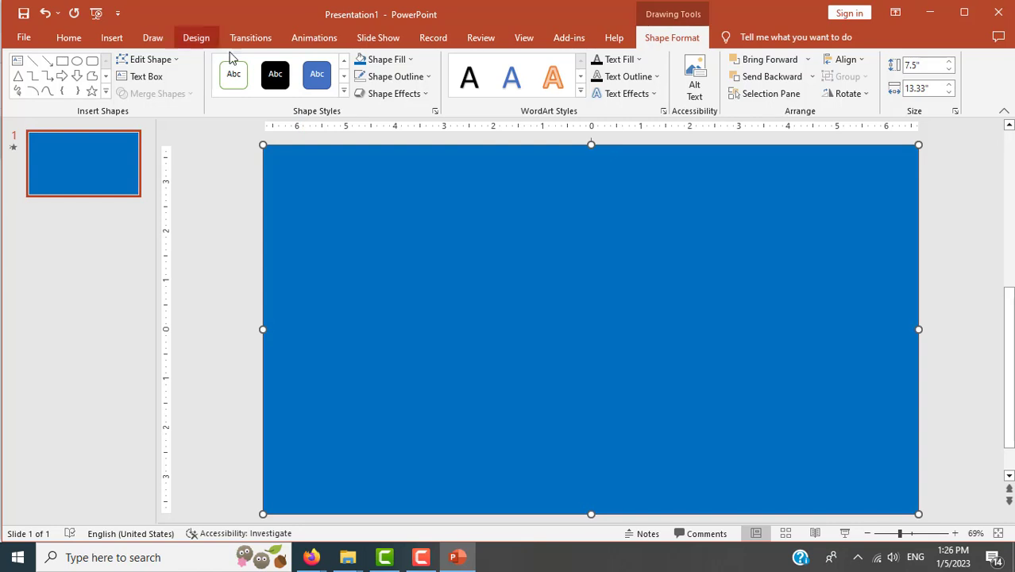
- Give the Blue rectangle a Zoom animation with 0.25 s delay, starting With Previous
left_click(314, 40)
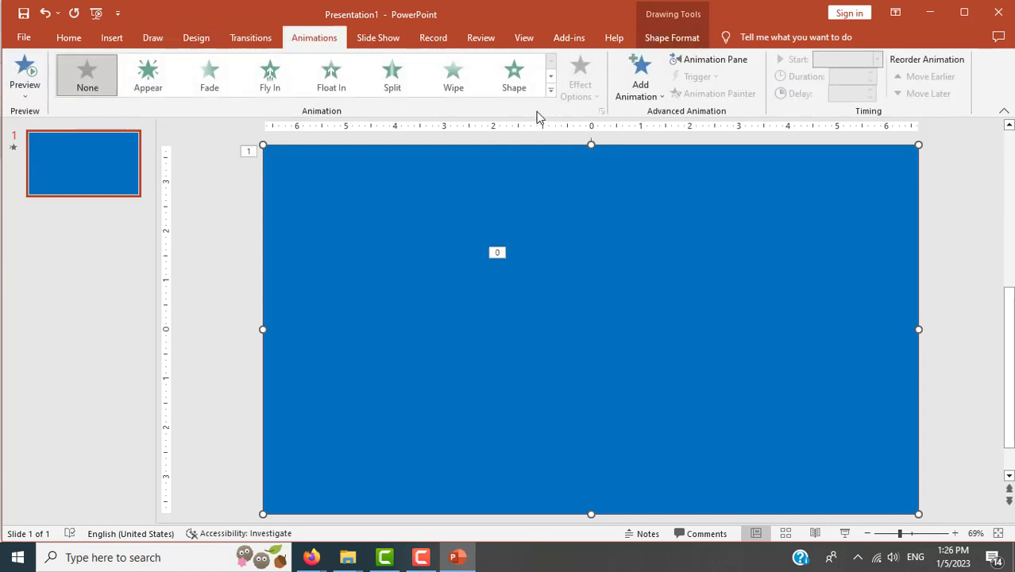
left_click(550, 91)
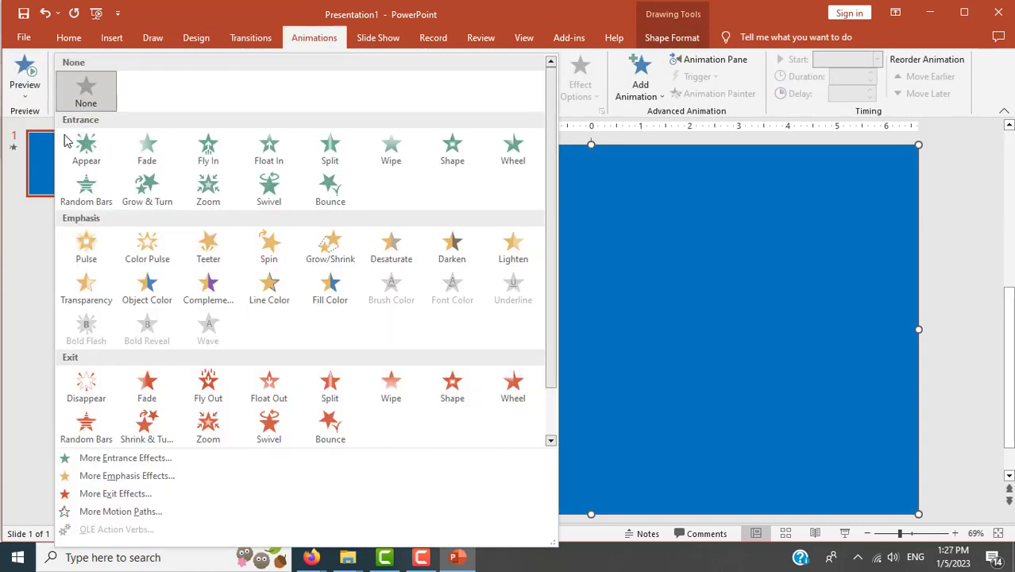
left_click(201, 198)
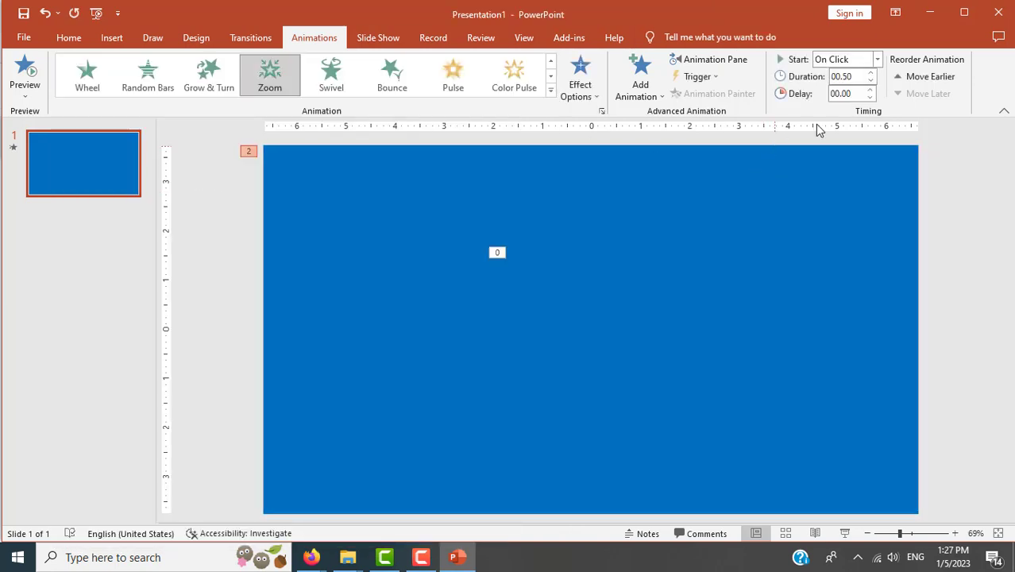
left_click(870, 91)
key("alt+Tab")
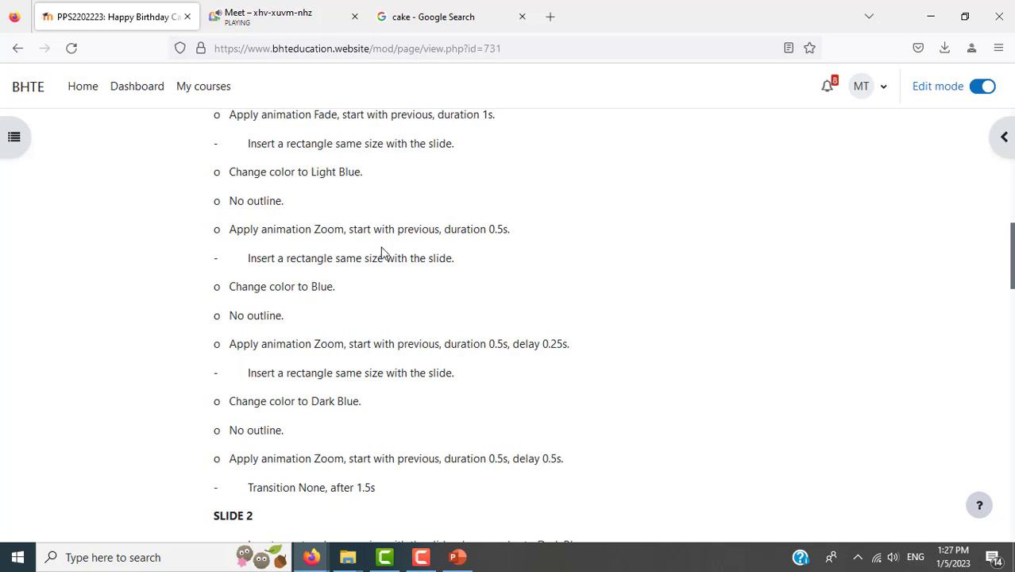
key("alt+Tab")
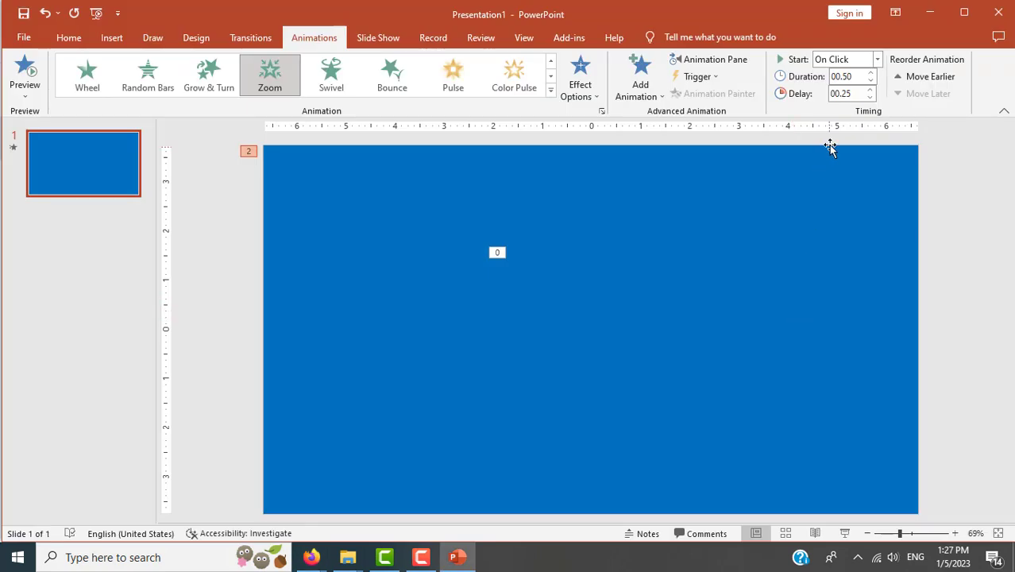
left_click(878, 60)
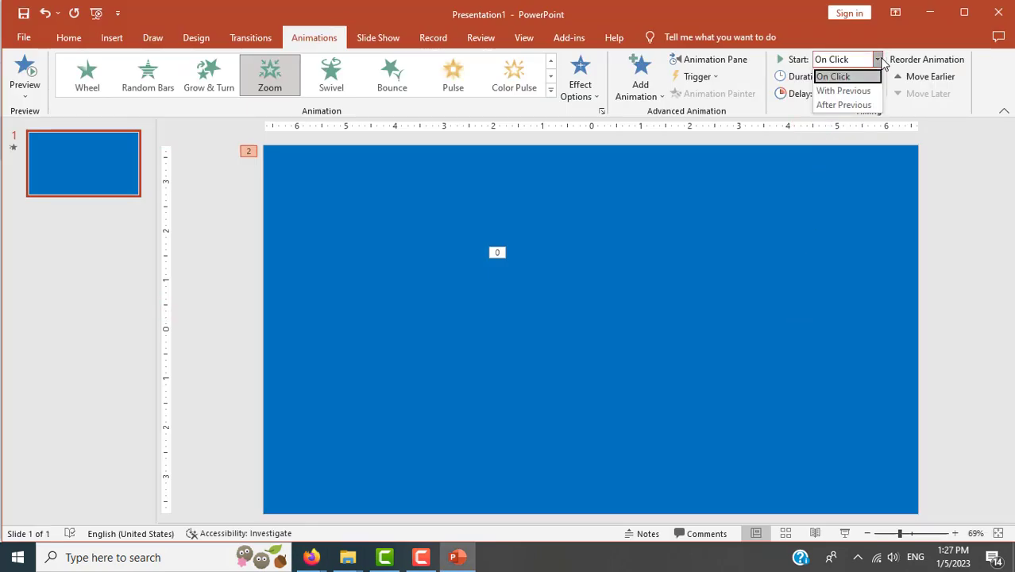
left_click(846, 88)
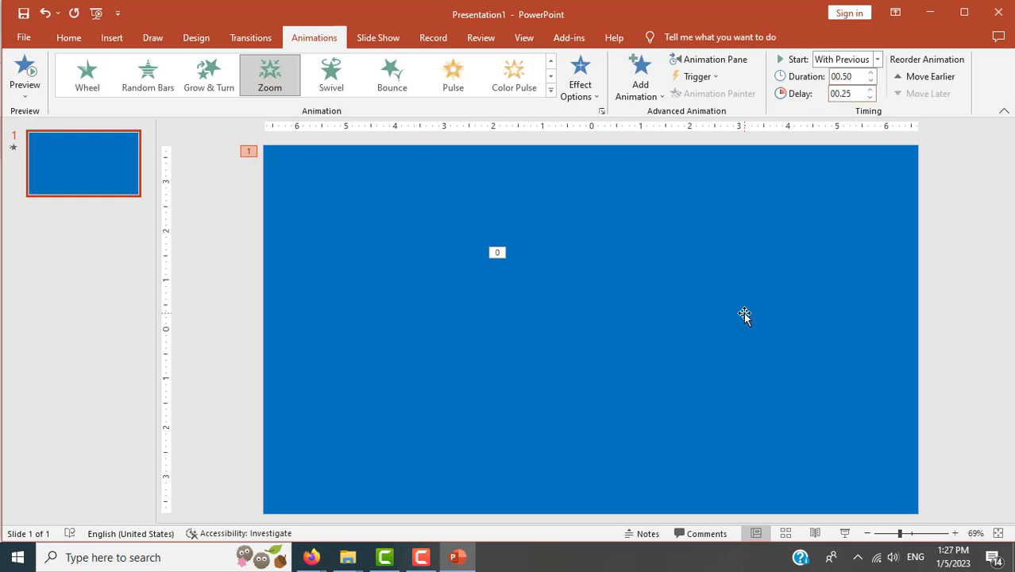
- Set the light-blue rectangle's animation to start With Previous, then move the Blue rectangle back
left_click_drag(630, 256, 783, 264)
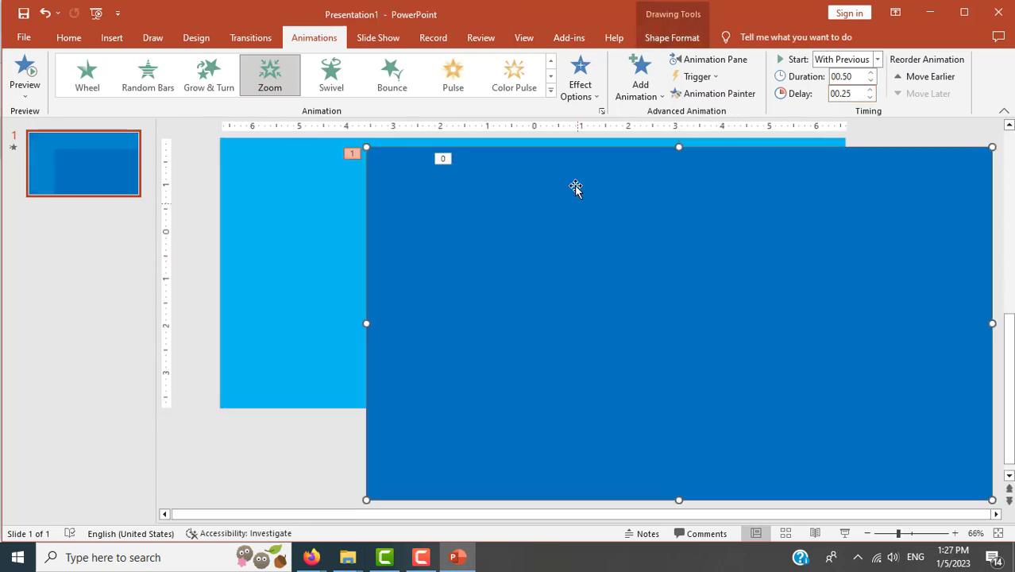
left_click(260, 294)
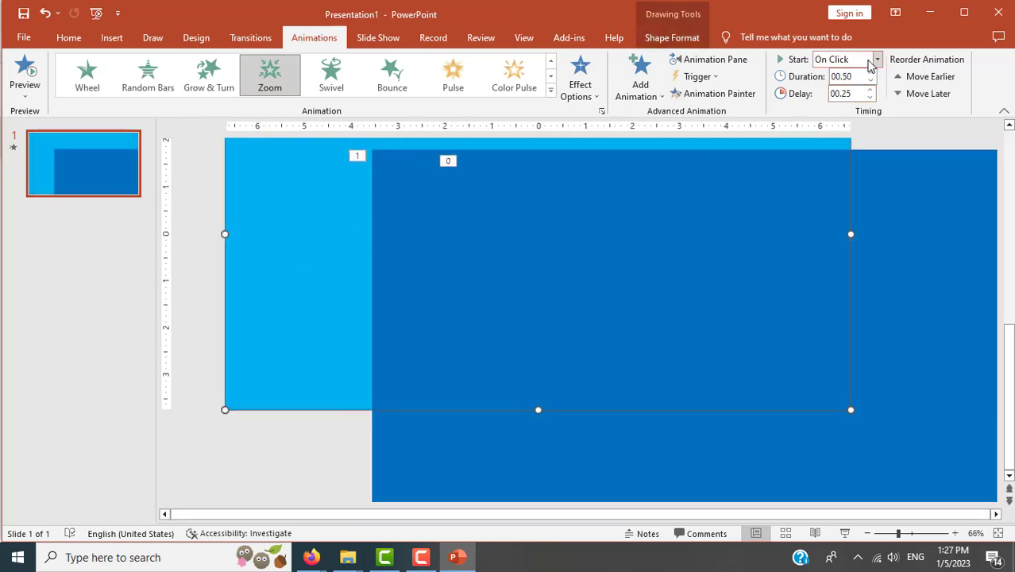
left_click(878, 59)
left_click(850, 88)
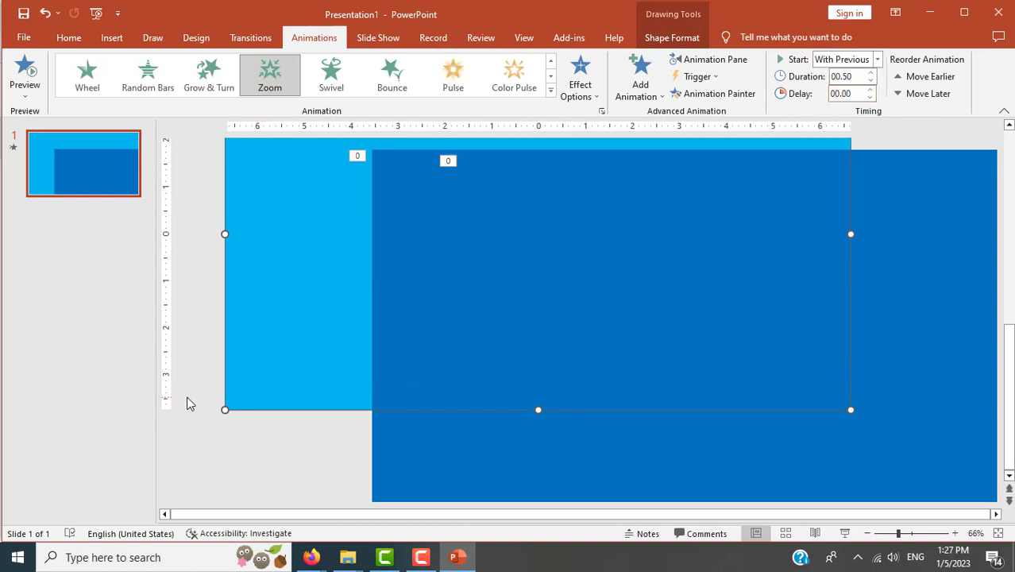
scroll(190, 393, "up", 3)
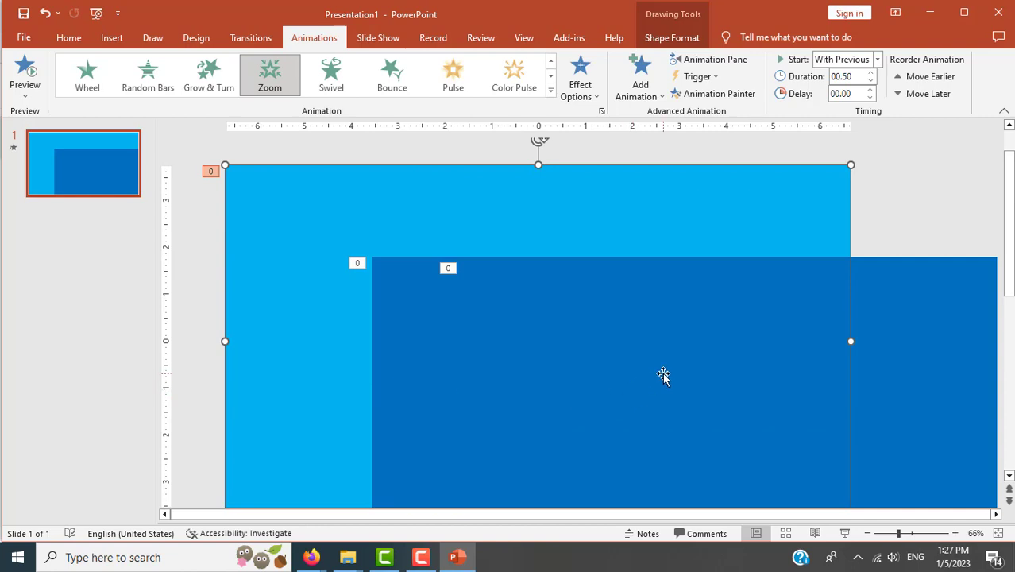
scroll(664, 374, "down", 1)
left_click(664, 372)
mouse_move(774, 351)
left_mouse_down()
mouse_move(613, 291)
mouse_move(636, 256)
left_mouse_up()
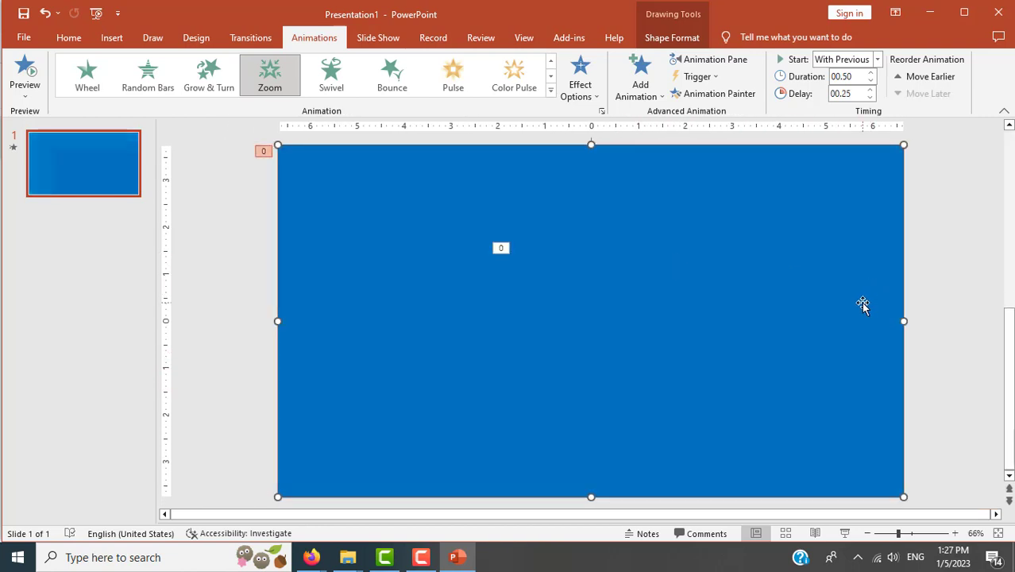
left_click(946, 346)
key("alt+Tab")
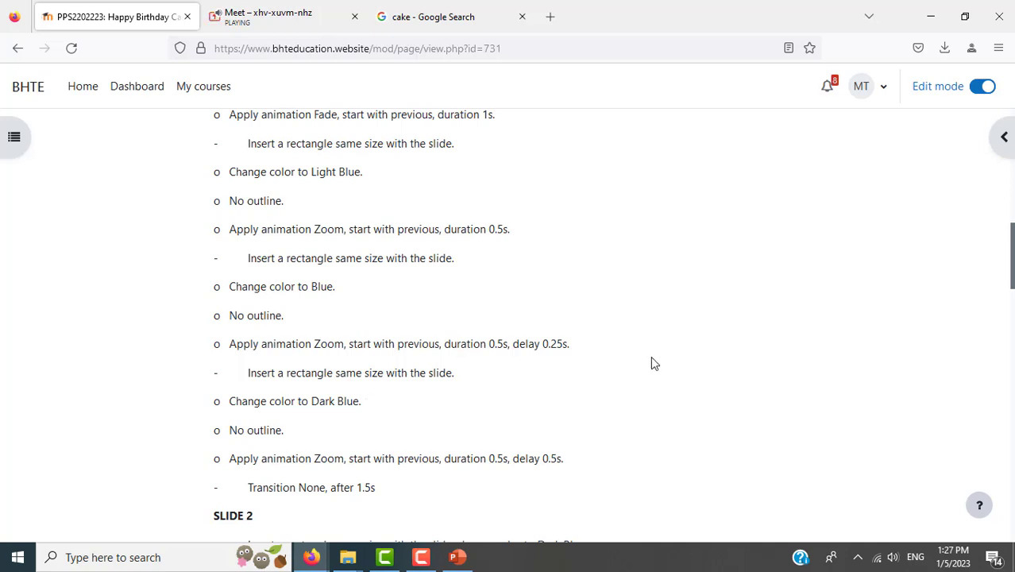
- Draw a third rectangle covering the whole slide
key("alt+Tab")
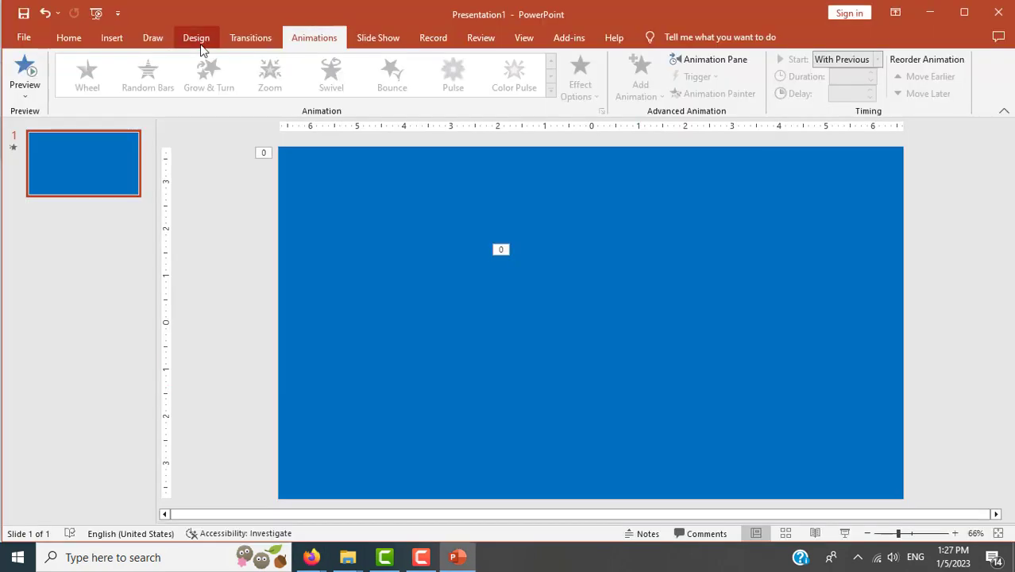
left_click(111, 37)
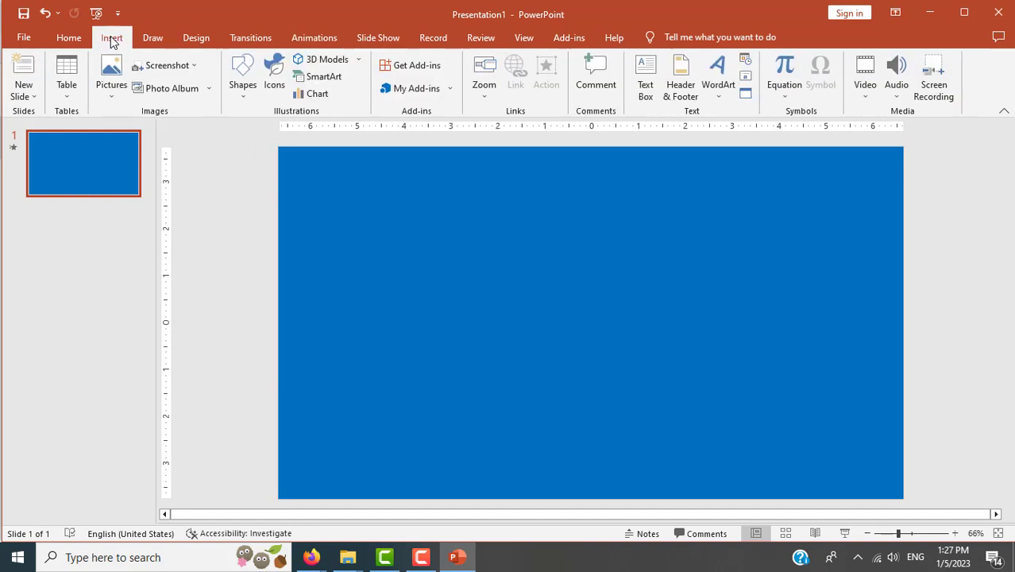
left_click(243, 79)
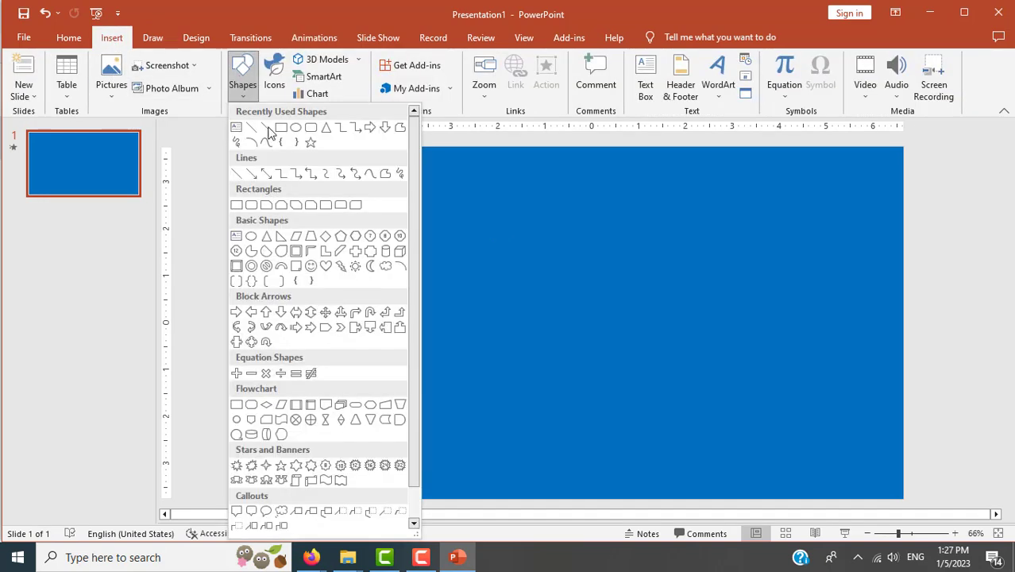
left_click(281, 129)
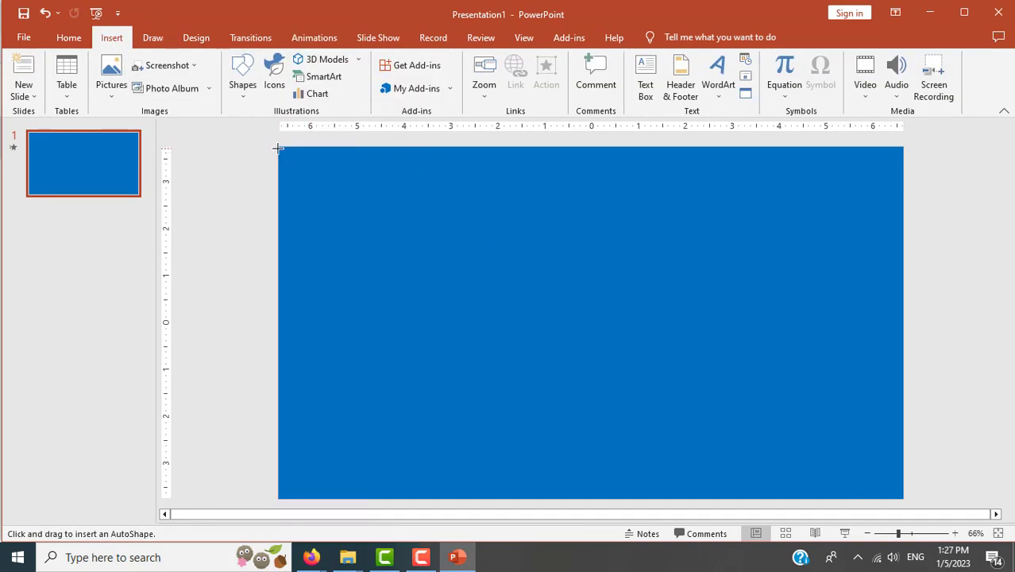
left_click_drag(278, 145, 904, 498)
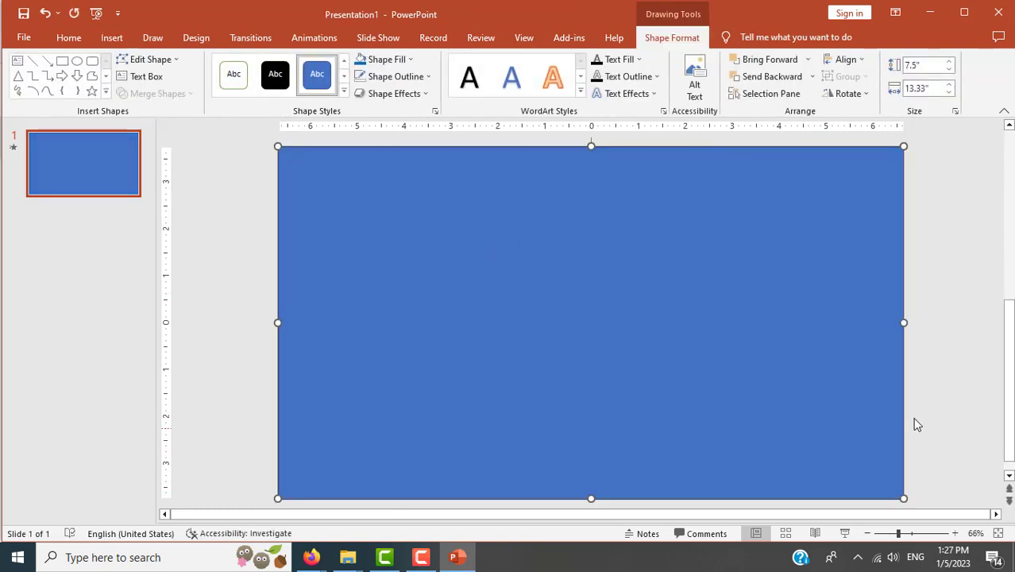
- Fill the new rectangle Dark Blue with no outline
left_click(411, 60)
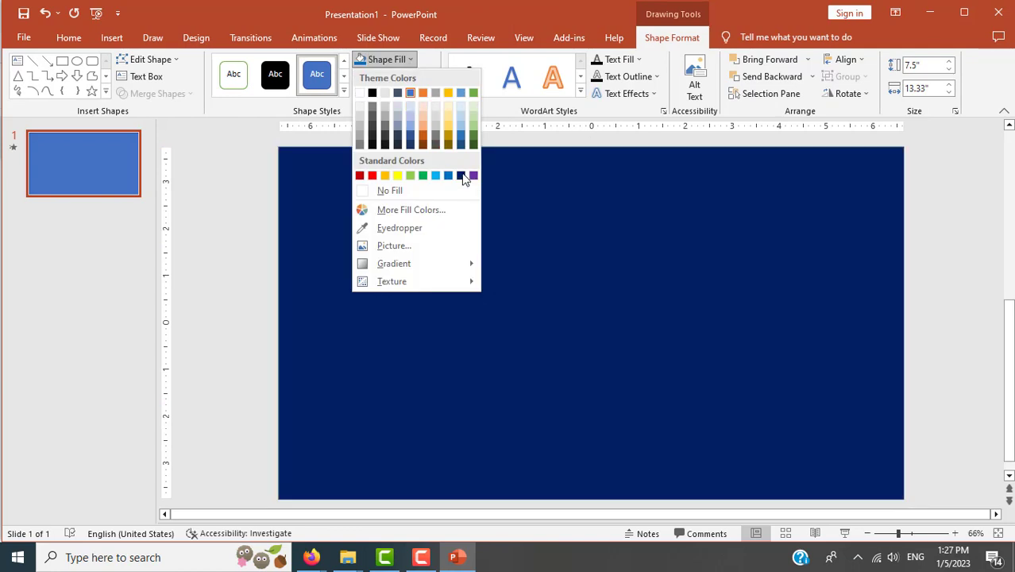
left_click(462, 176)
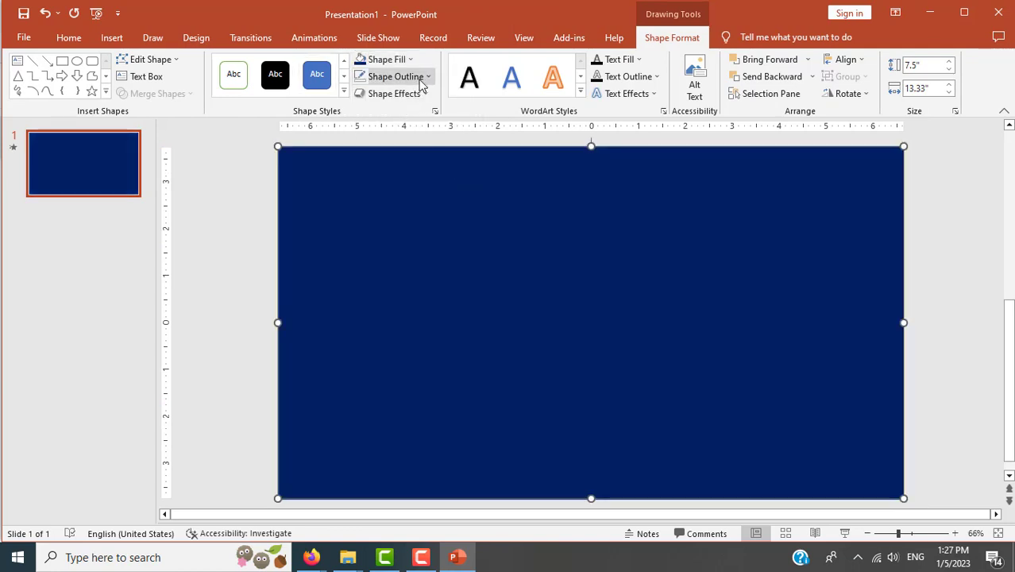
left_click(421, 84)
left_click(397, 206)
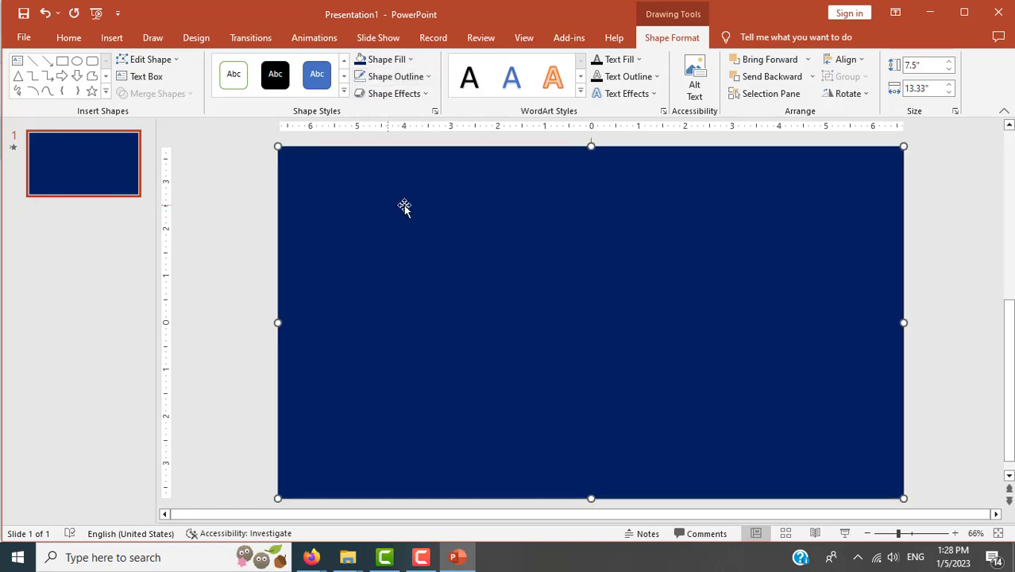
key("alt+Tab")
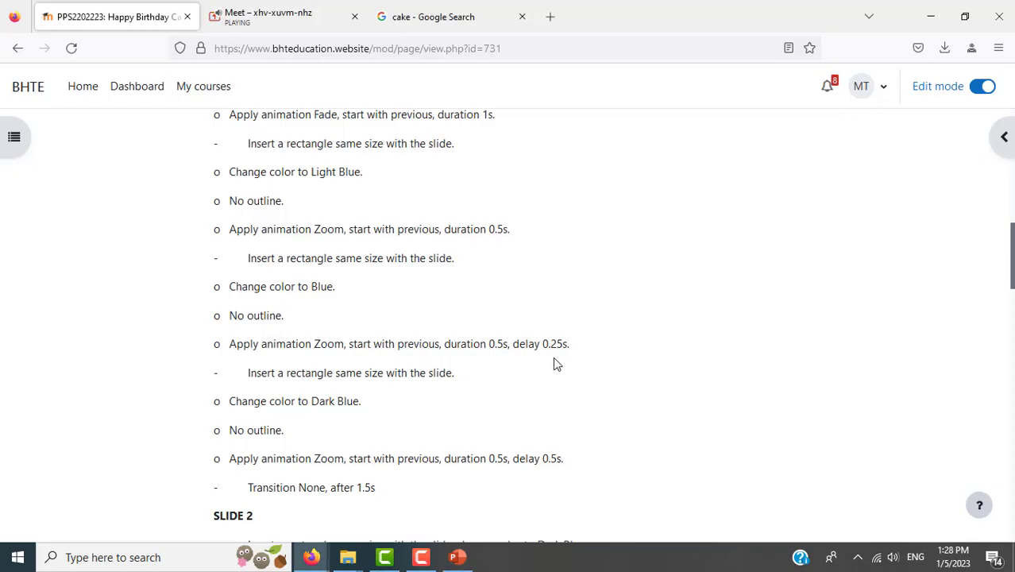
- Give the dark blue rectangle a Zoom entrance animation starting With Previous
key("alt+Tab")
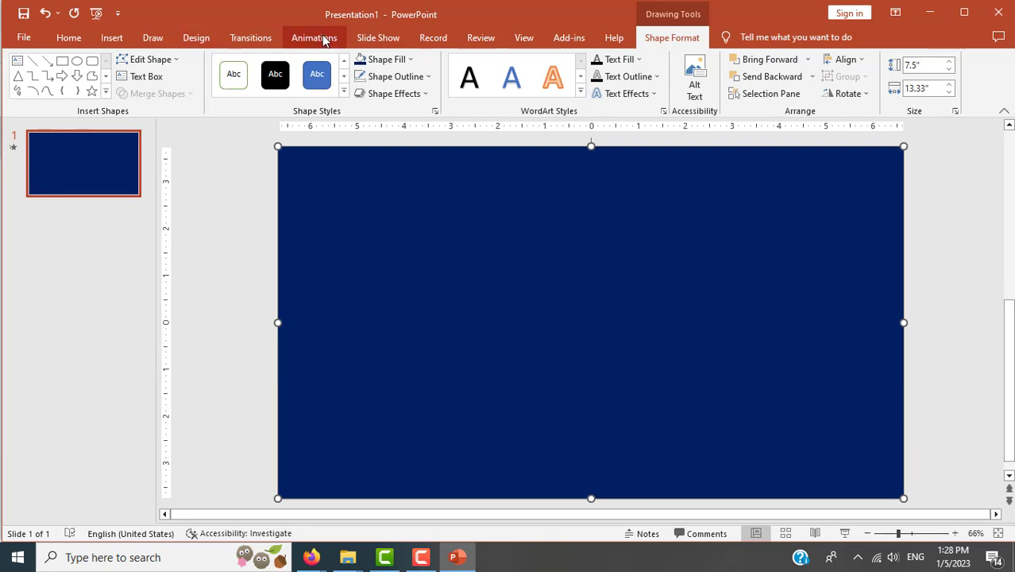
left_click(321, 38)
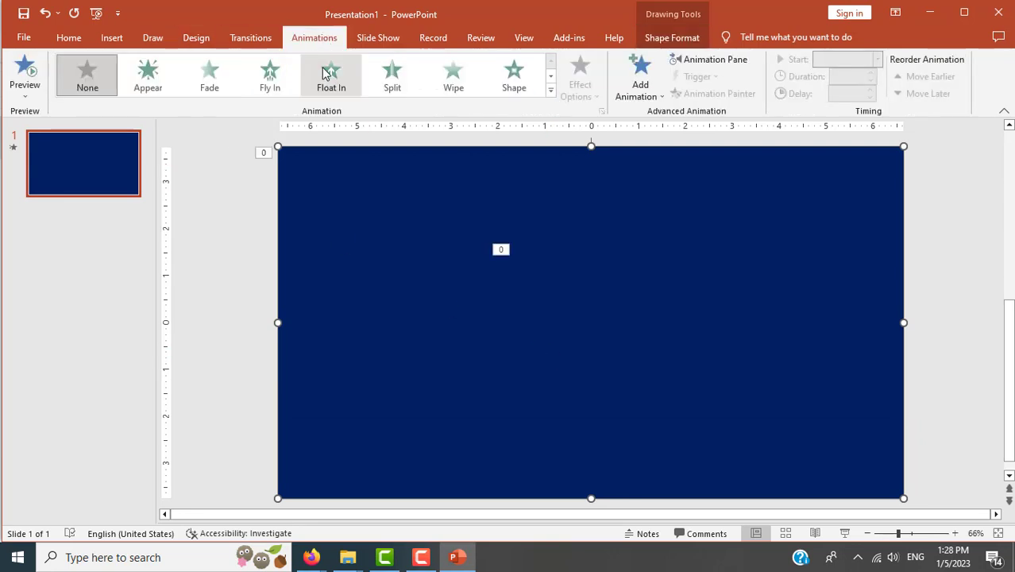
left_click(550, 90)
left_click(209, 194)
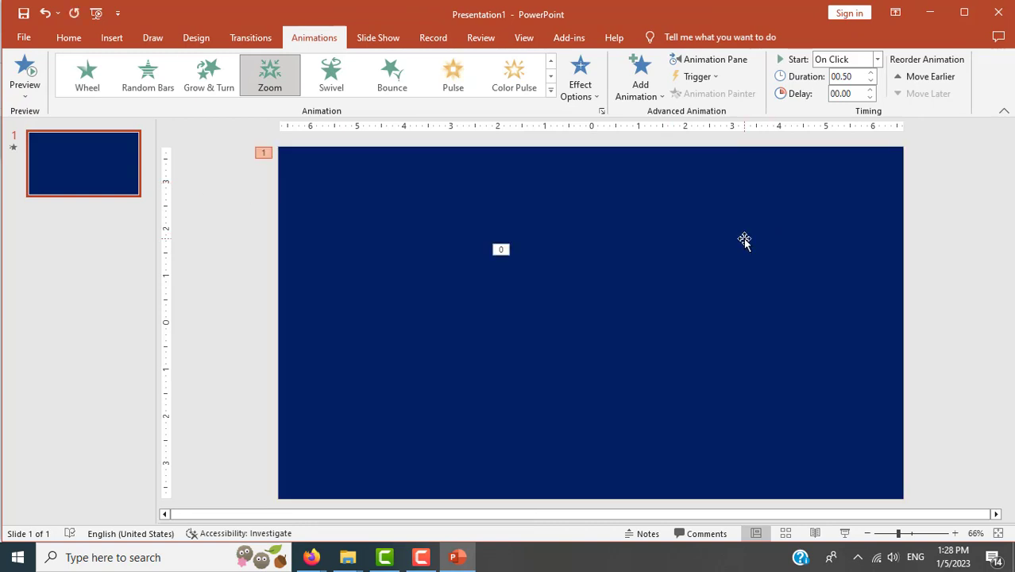
left_click(877, 60)
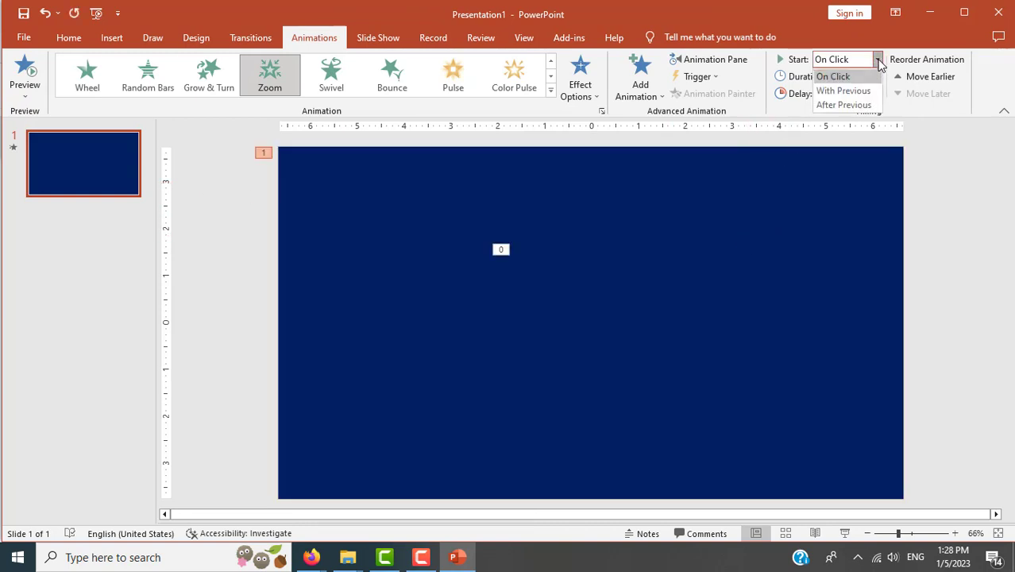
left_click(861, 91)
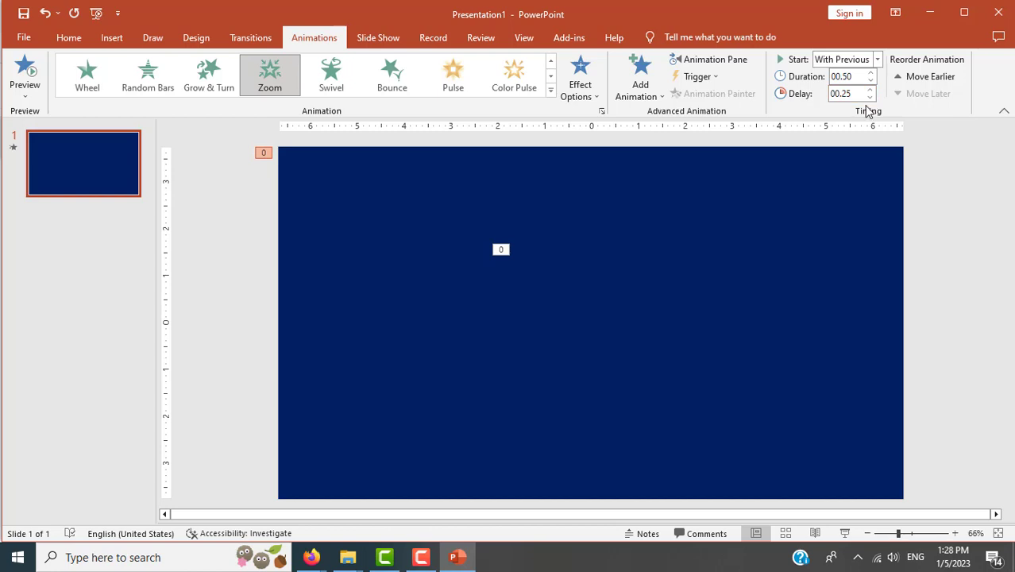
key("alt+Tab")
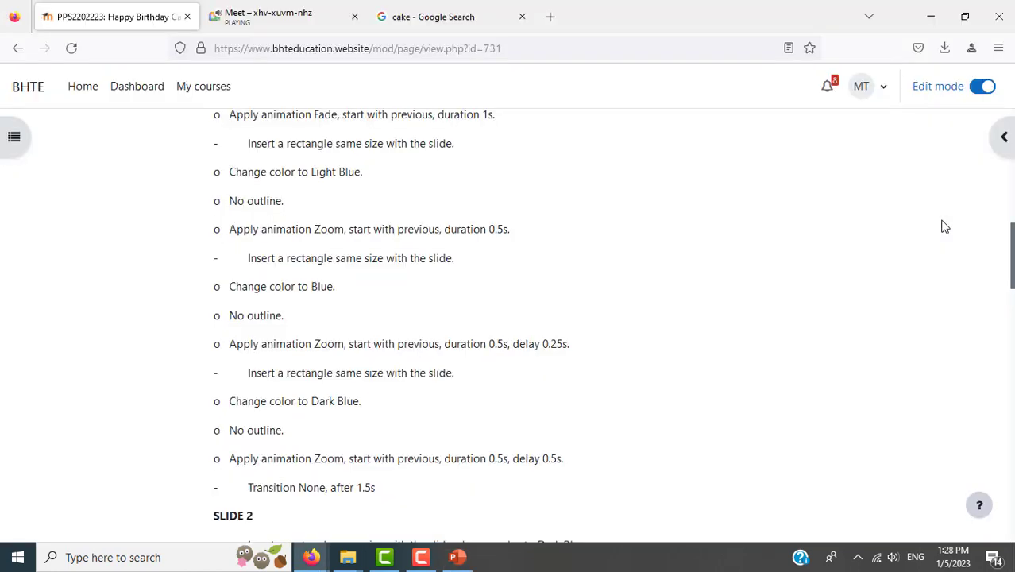
key("alt+Tab")
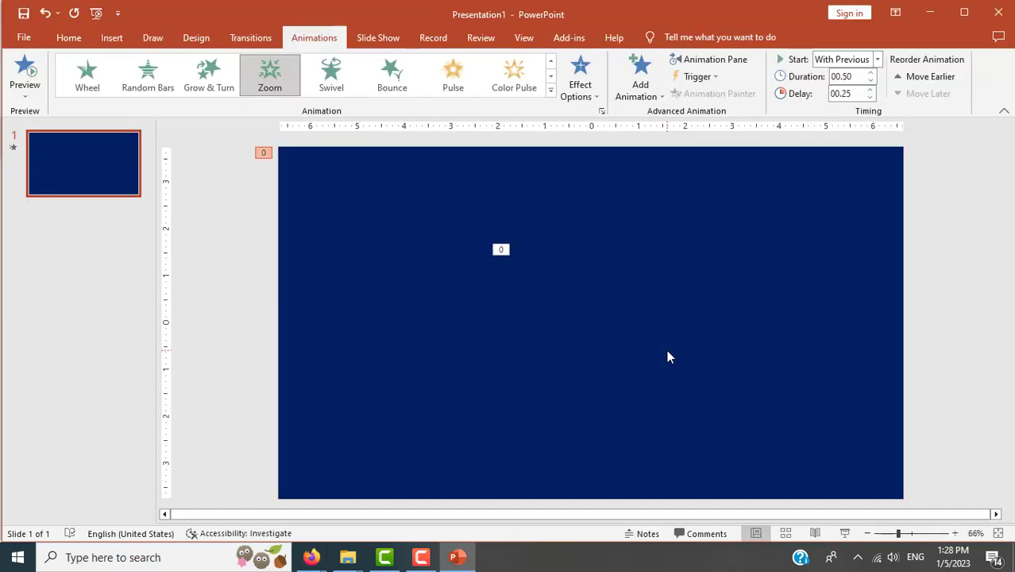
- Preview the animations in a full-screen slide show, then exit back to editing
left_click(845, 534)
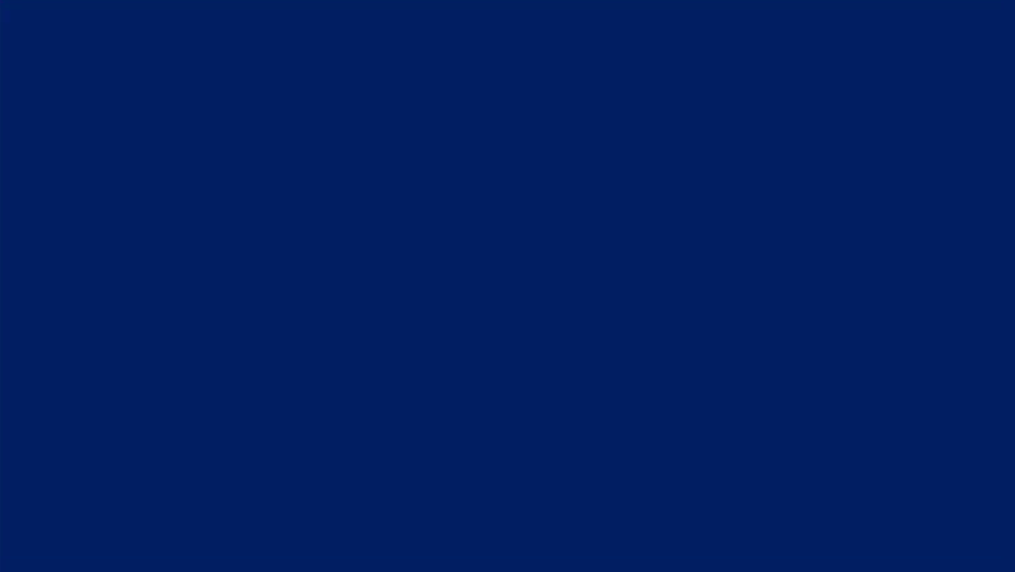
key("Escape")
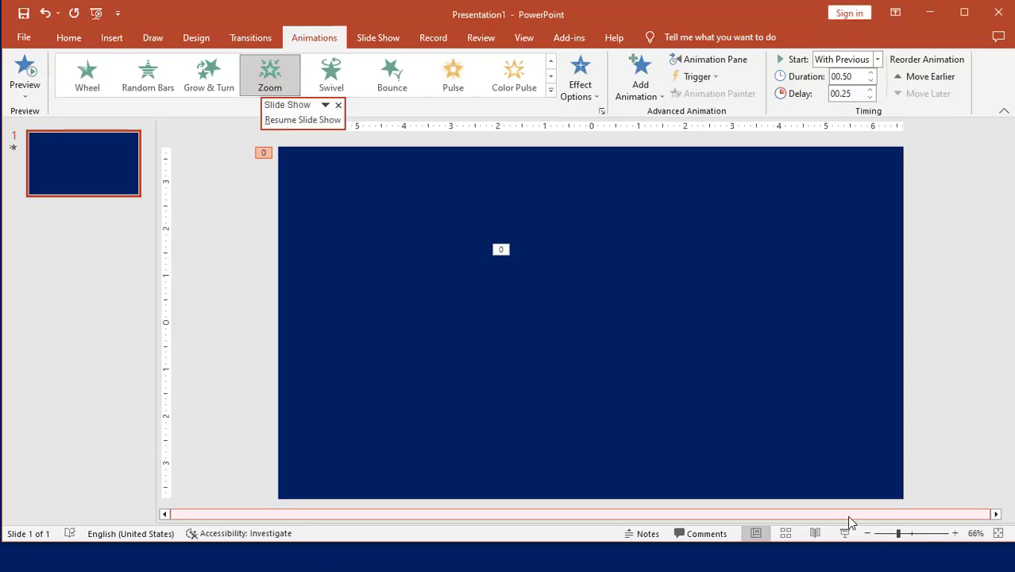
left_click(846, 530)
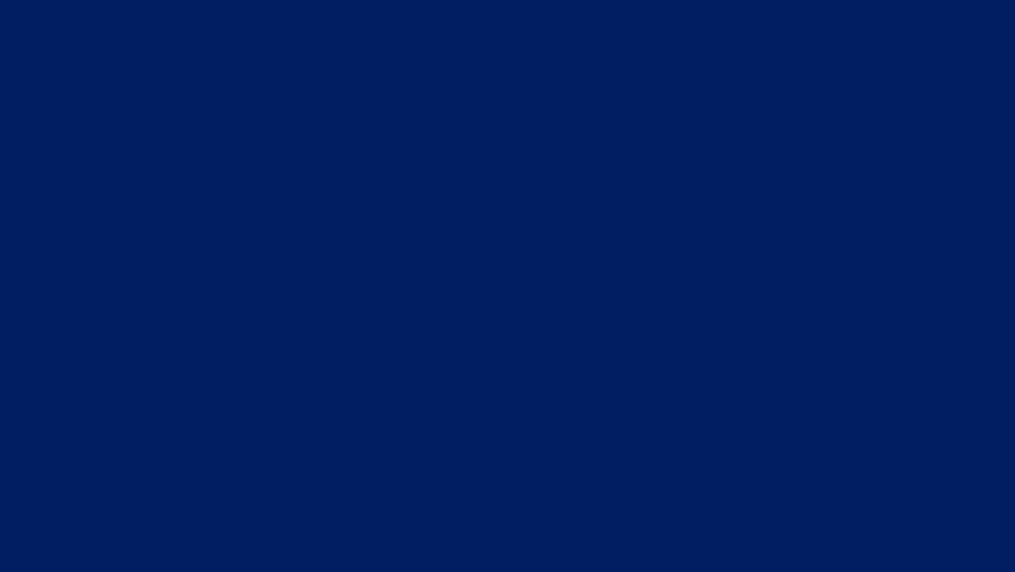
key("space")
key("space")
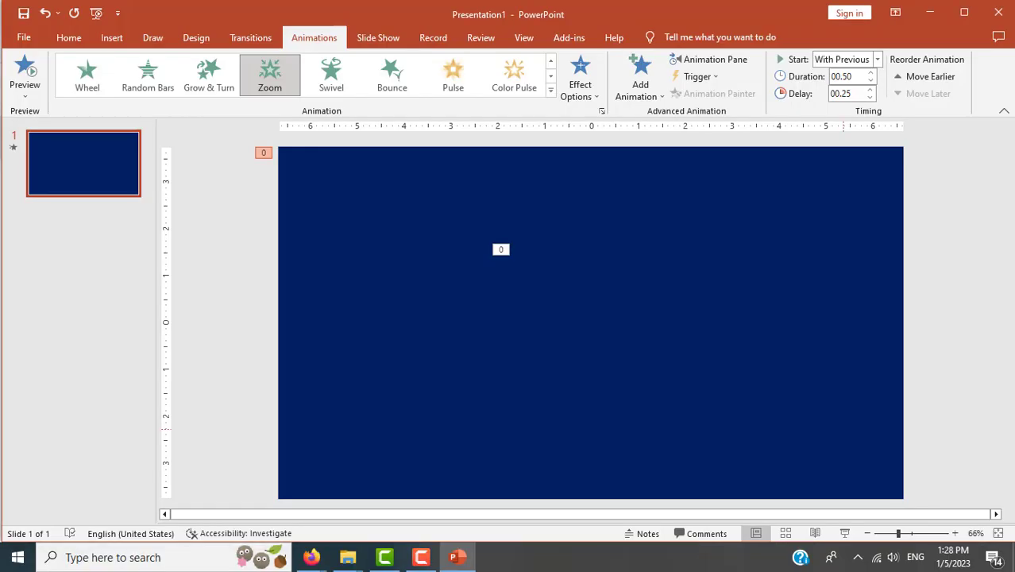
left_click(845, 533)
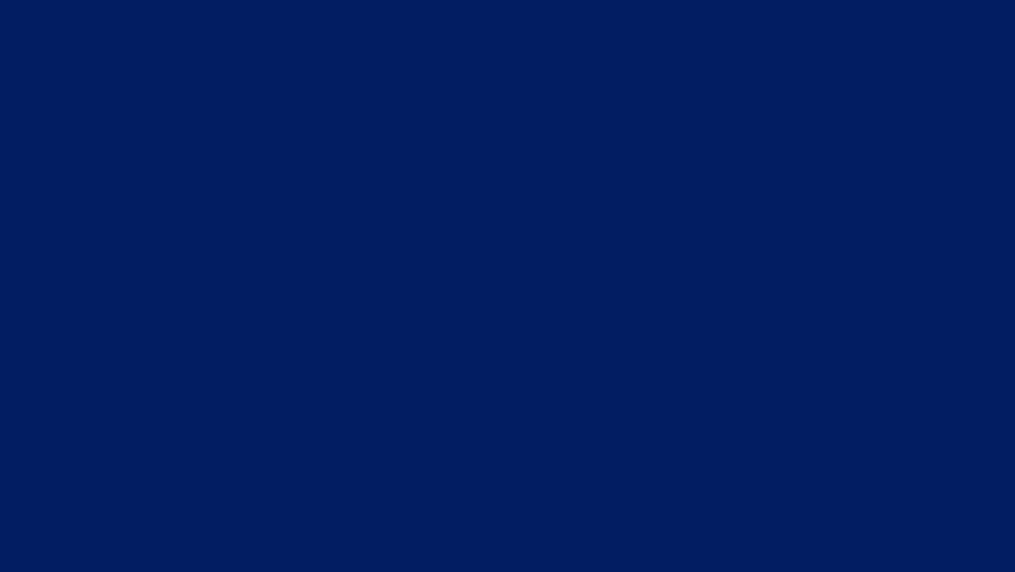
key("Escape")
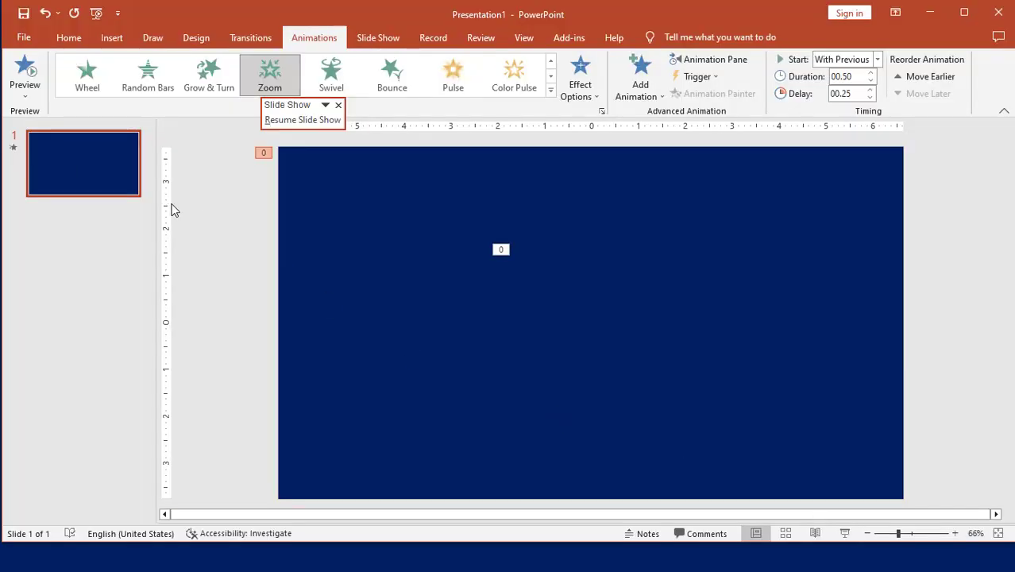
- Save as Happy Birthday.pptx in Documents > PowerPoint class > Birthday Card, then show the slide show
left_click(25, 15)
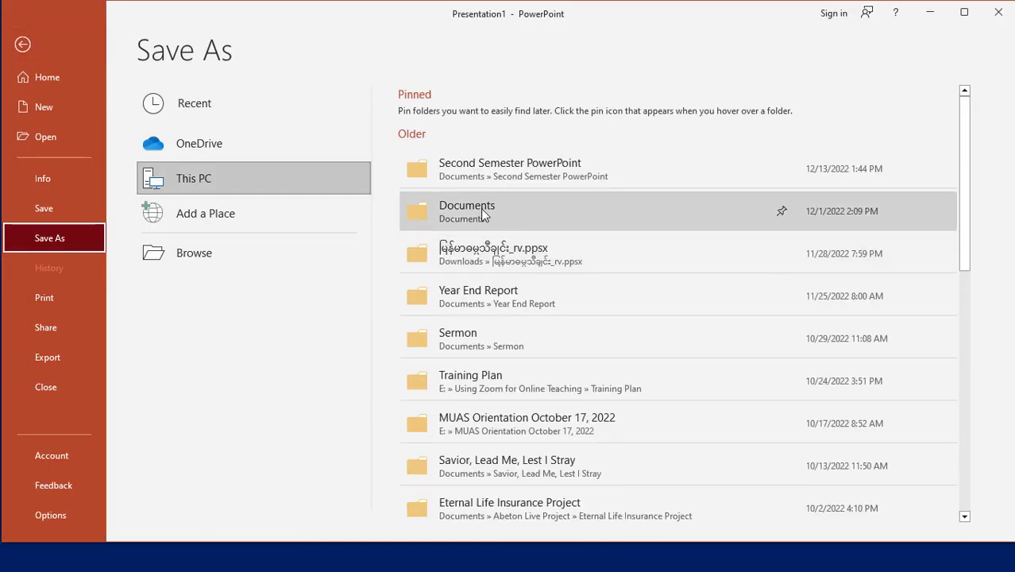
left_click(483, 209)
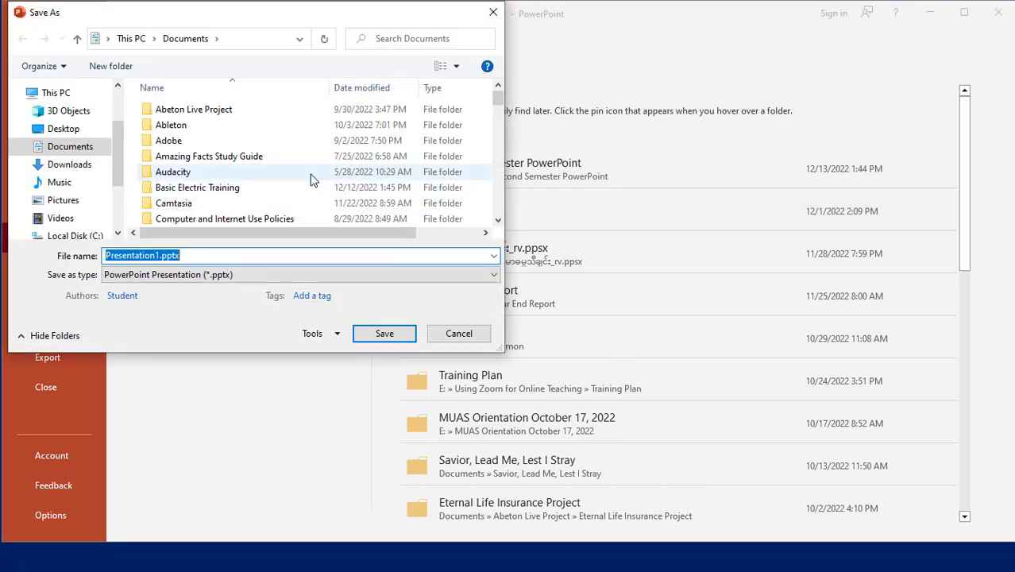
scroll(312, 180, "down", 3)
scroll(312, 180, "down", 3)
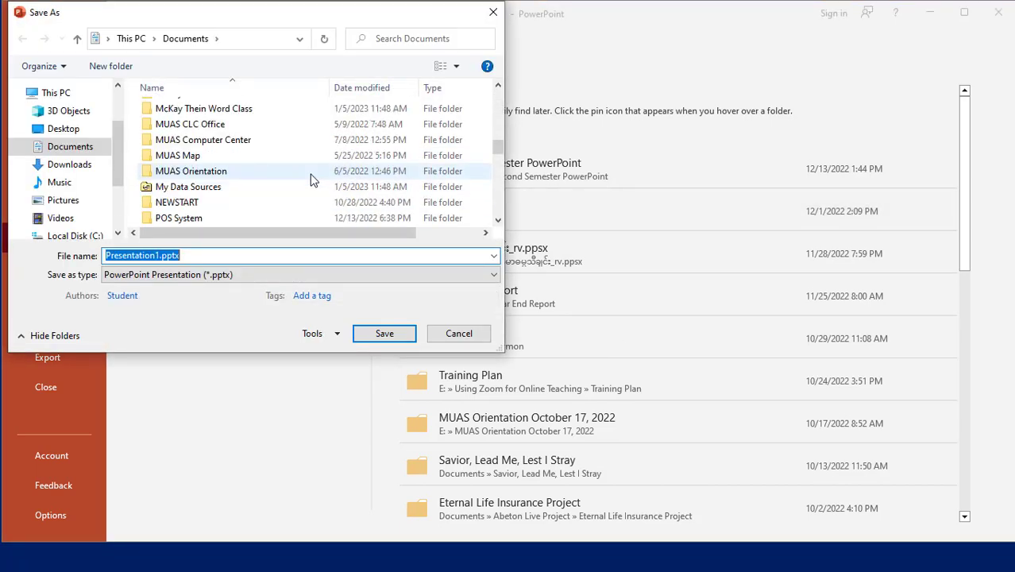
scroll(312, 180, "up", 2)
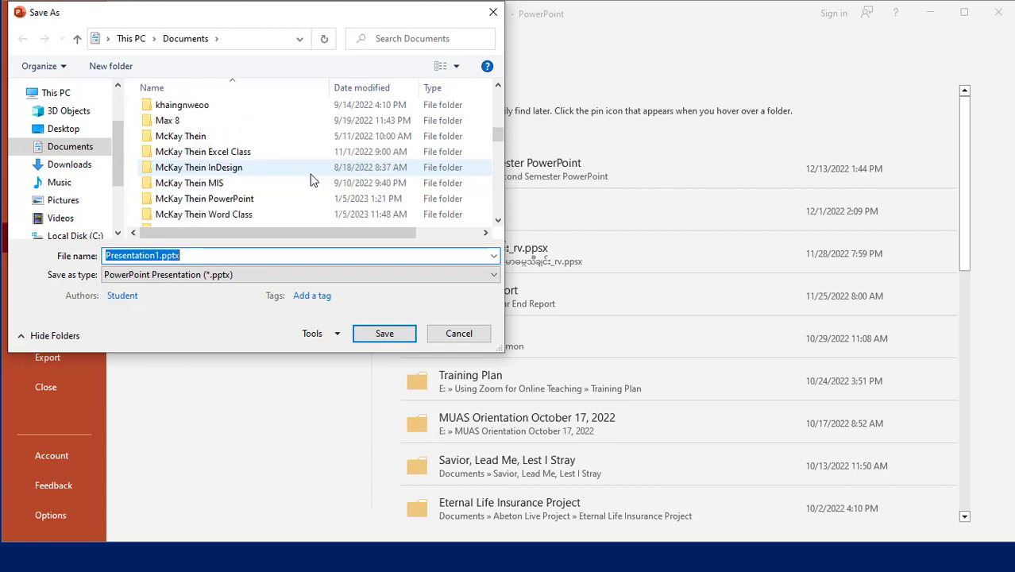
left_click(245, 200)
double_click(245, 201)
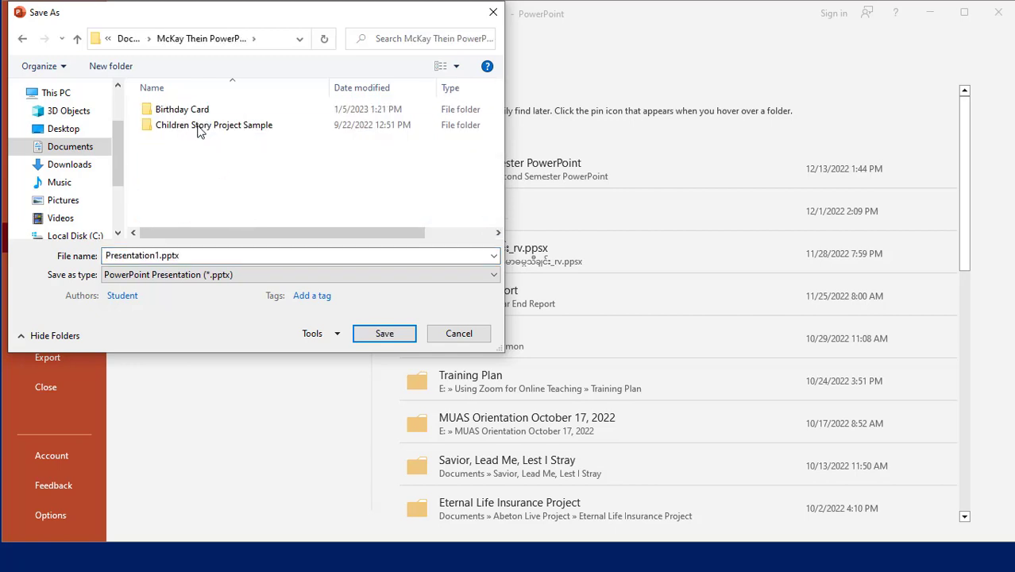
double_click(197, 109)
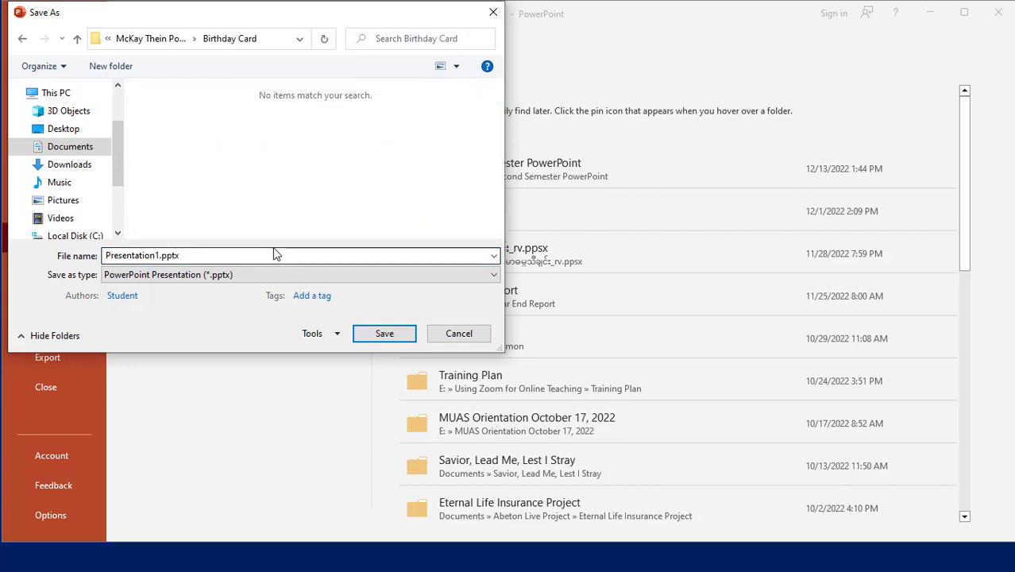
type("Happ")
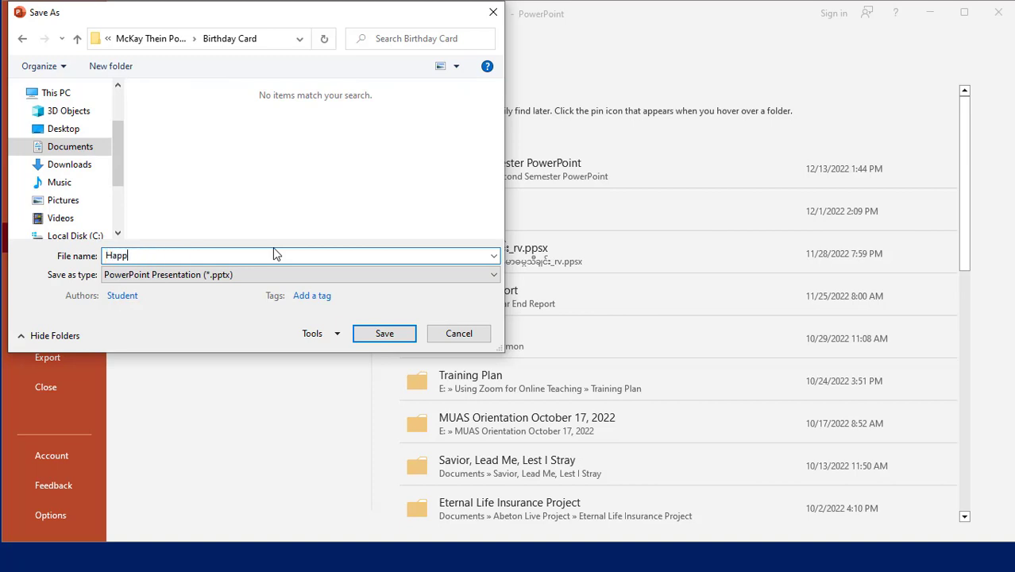
type("y Birthday")
left_click(382, 335)
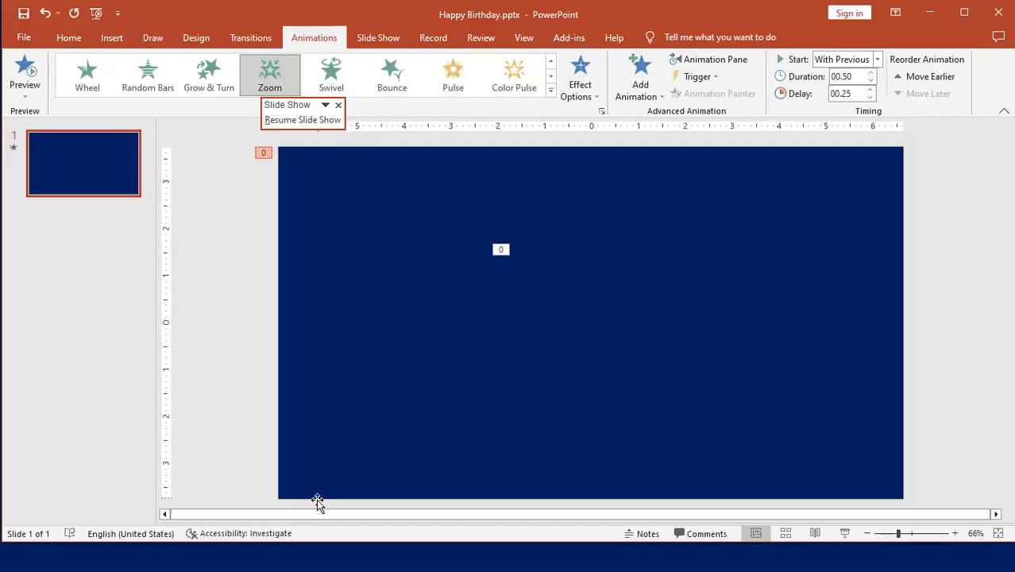
left_click(937, 18)
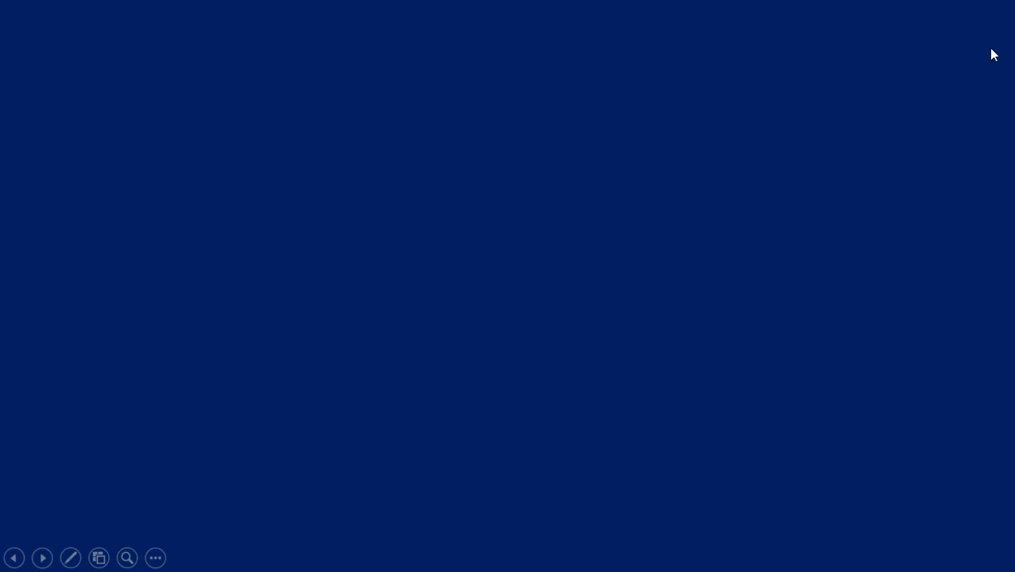
- End the slide show, then rewind, play and pause the sample cake video on the course page
key("Escape")
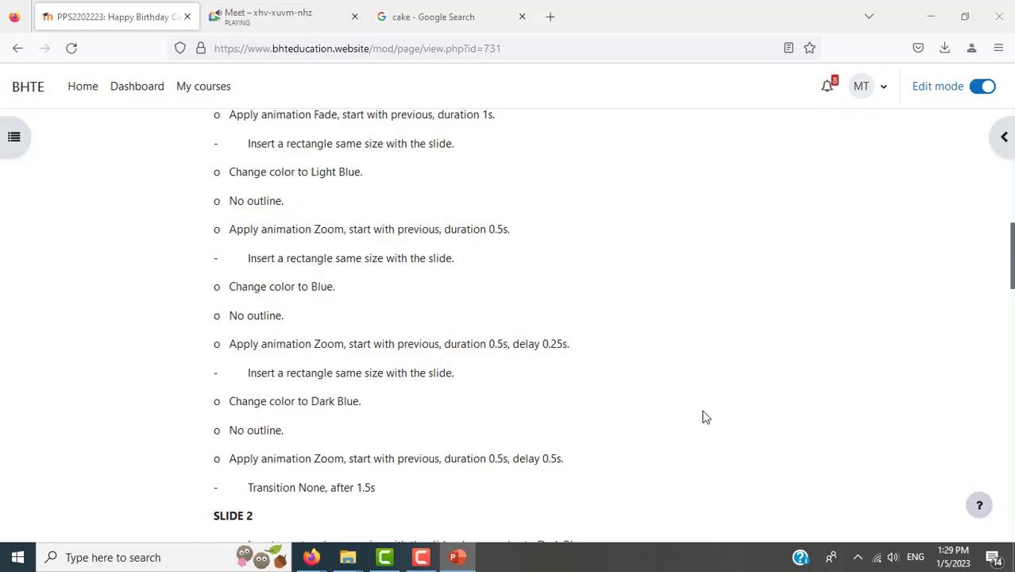
scroll(703, 416, "up", 3)
scroll(695, 412, "up", 3)
scroll(695, 409, "down", 2)
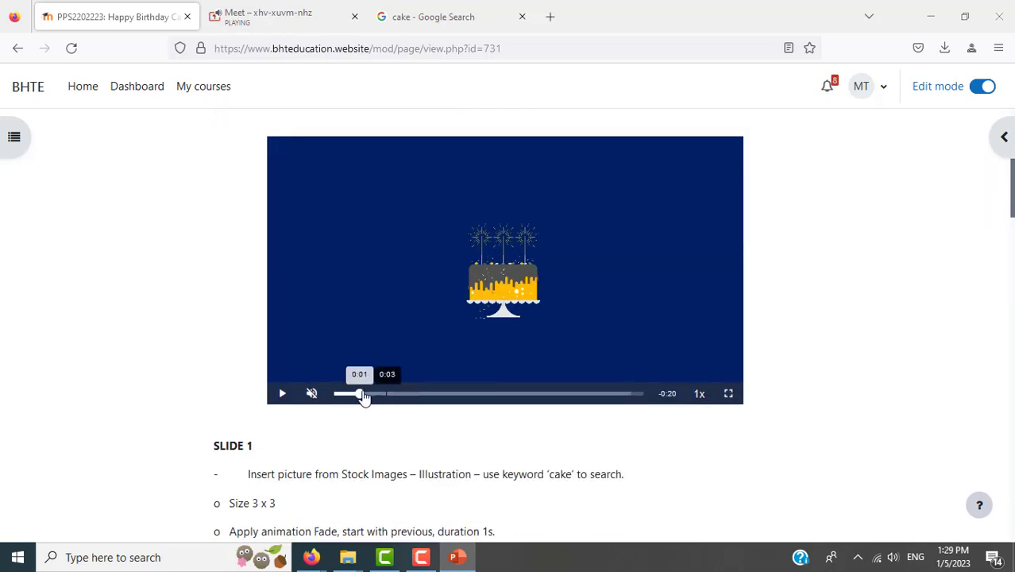
left_click(334, 395)
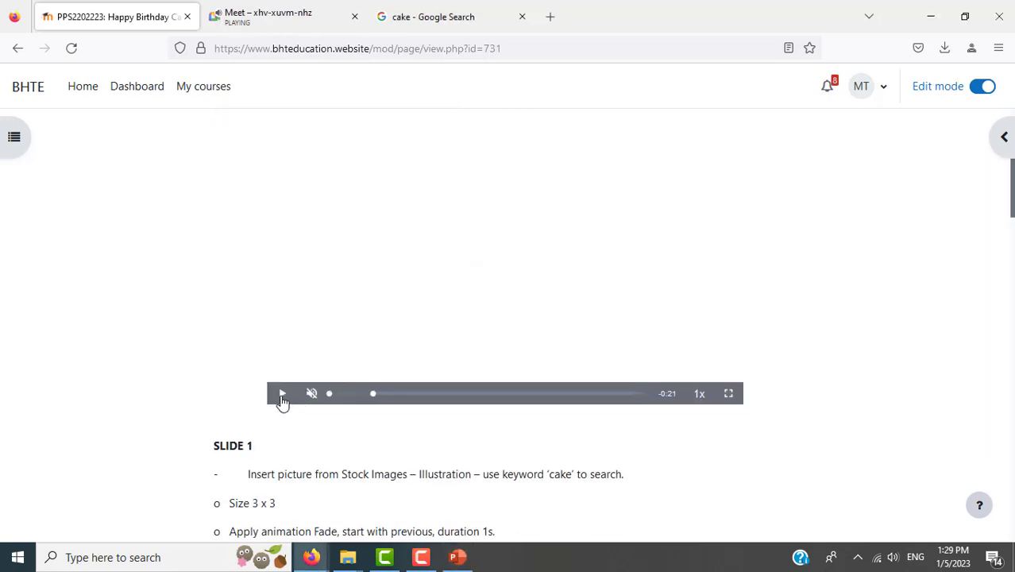
left_click(282, 395)
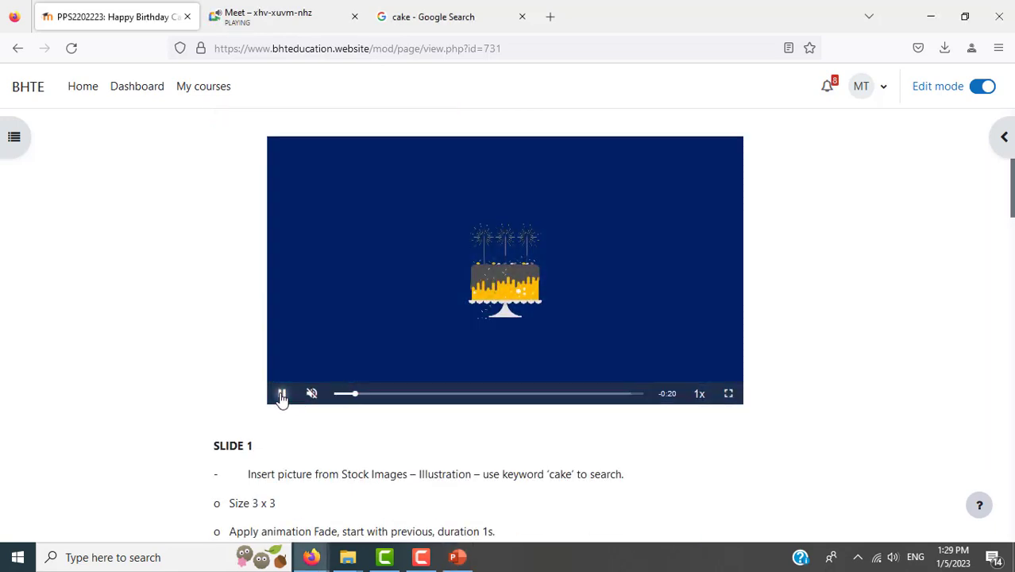
left_click(282, 394)
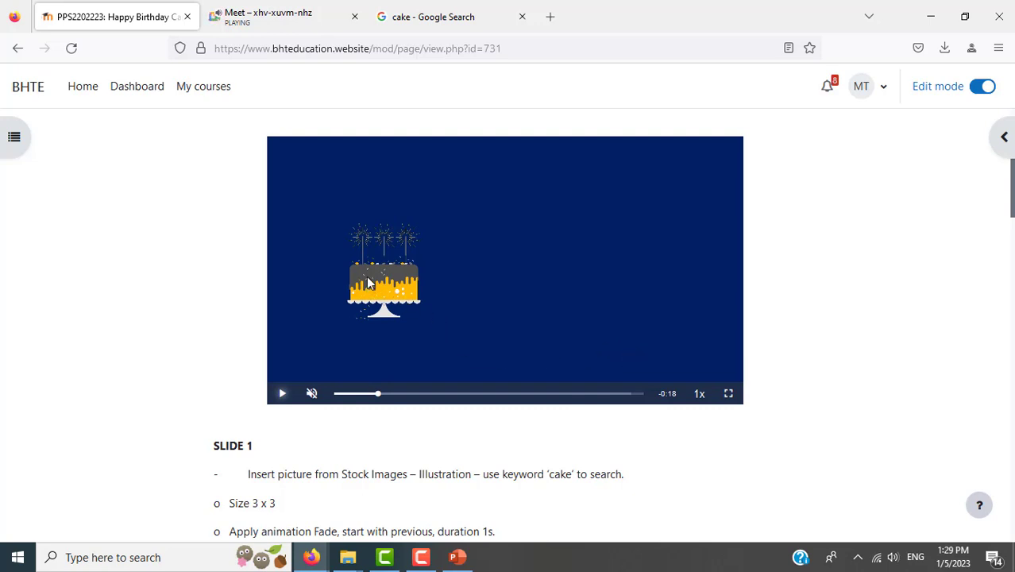
key("alt+Tab")
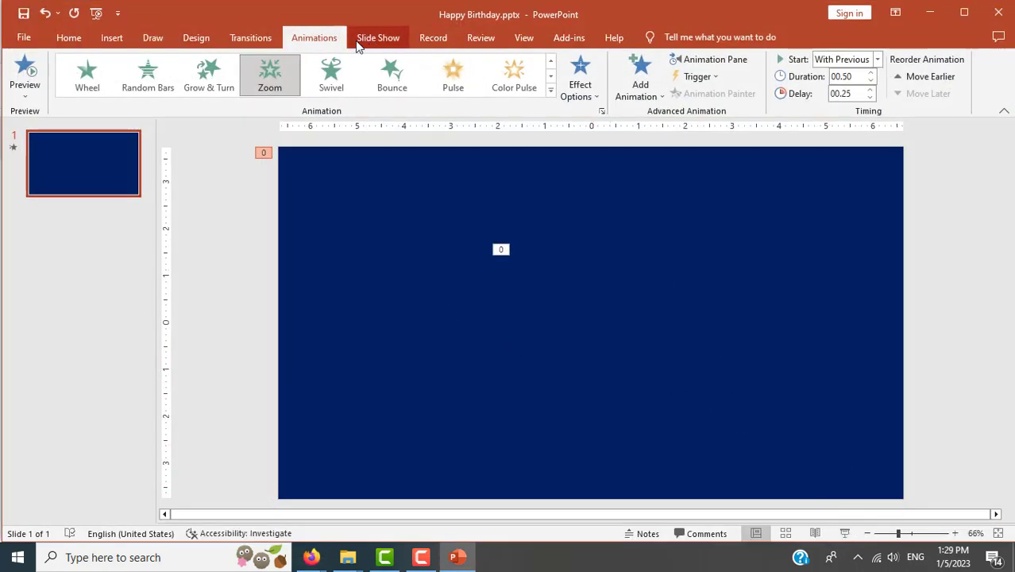
- Open the Animation Pane and play the slide's animations from Picture 4
left_click(709, 60)
left_click(908, 185)
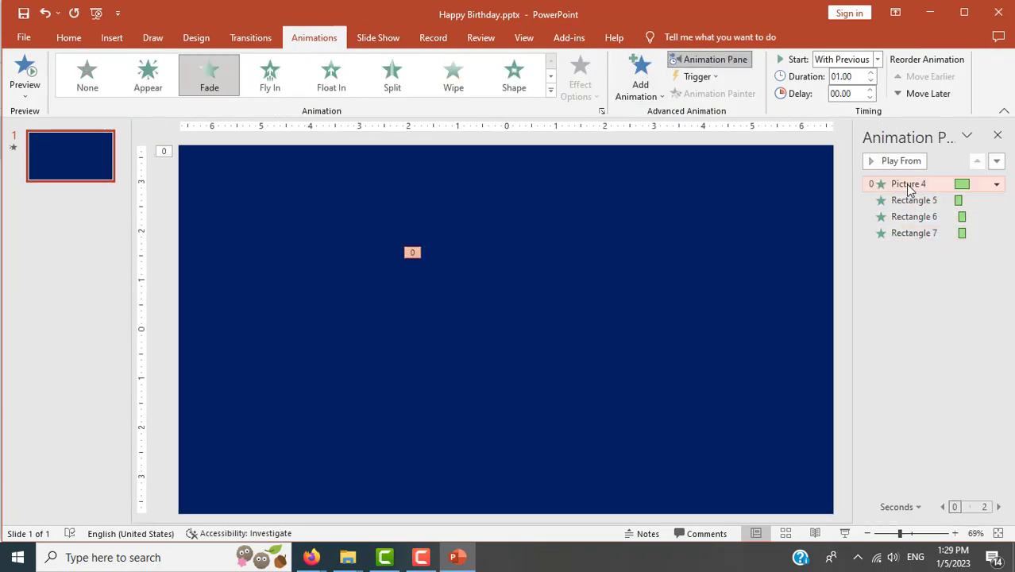
left_click(895, 163)
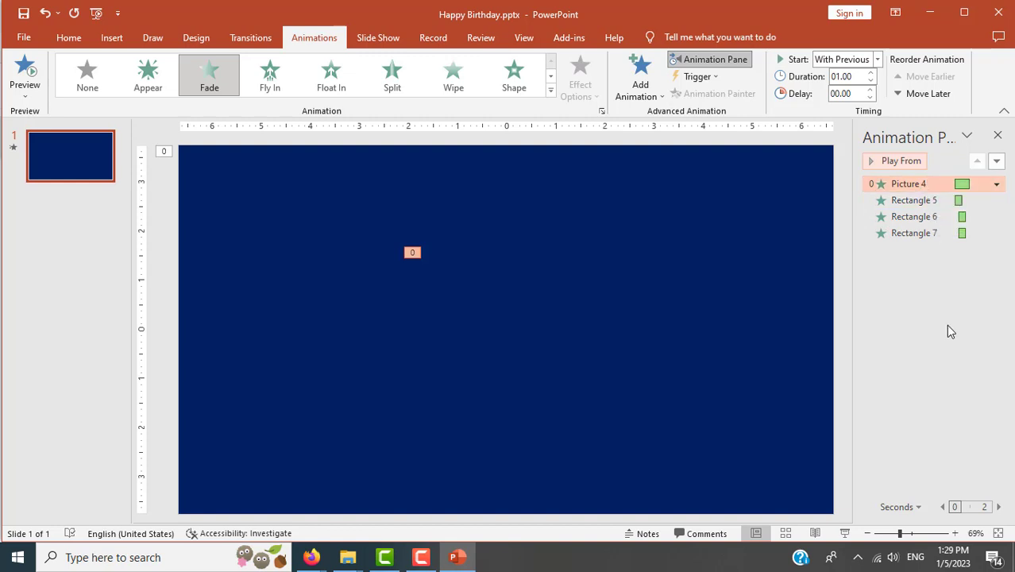
key("alt+Tab")
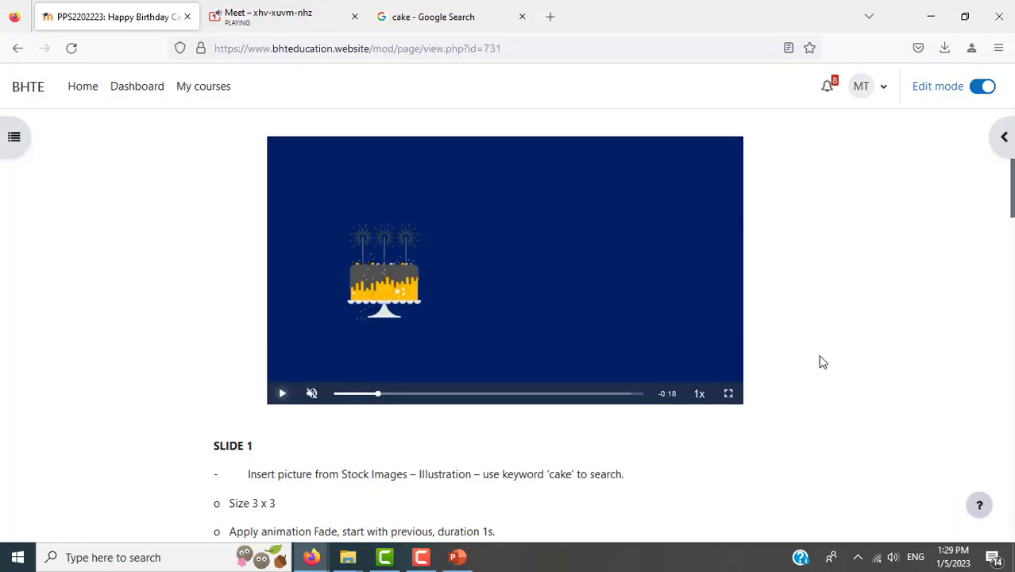
- Scroll through the SLIDE 1 instructions and sample cake video, comparing with the presentation
scroll(863, 371, "down", 3)
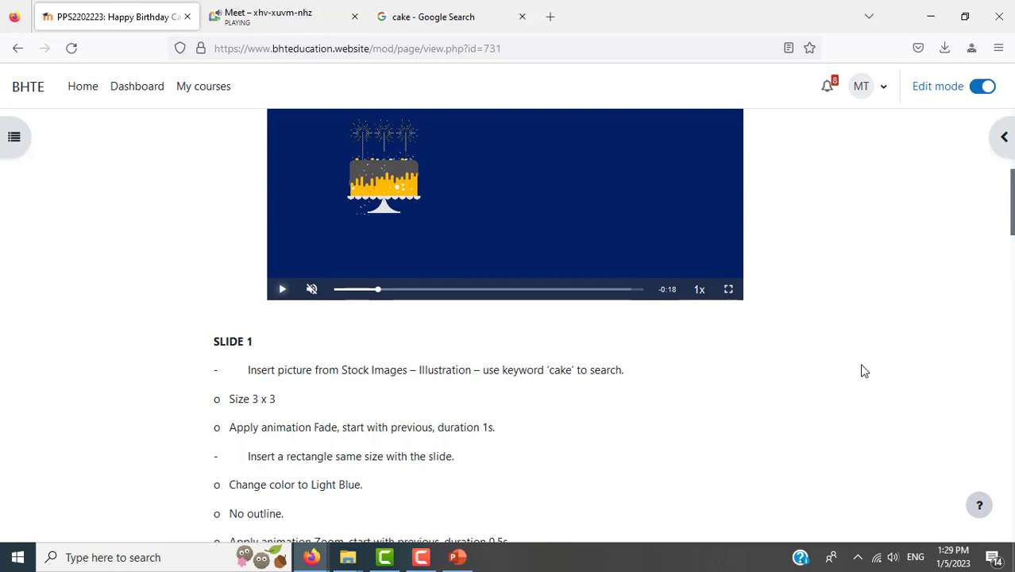
scroll(865, 371, "up", 5)
scroll(862, 369, "down", 10)
scroll(861, 369, "up", 6)
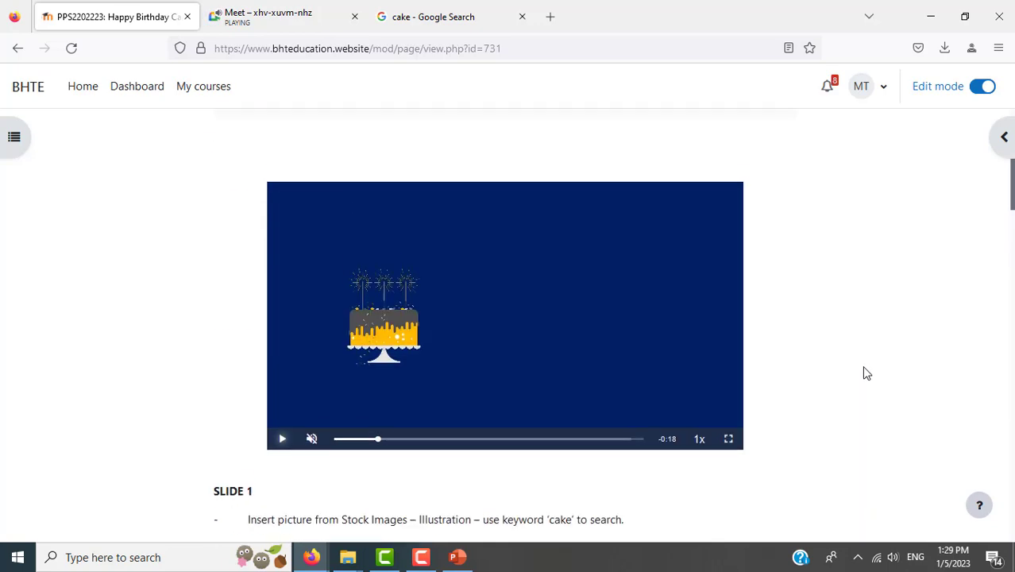
key("alt+Tab")
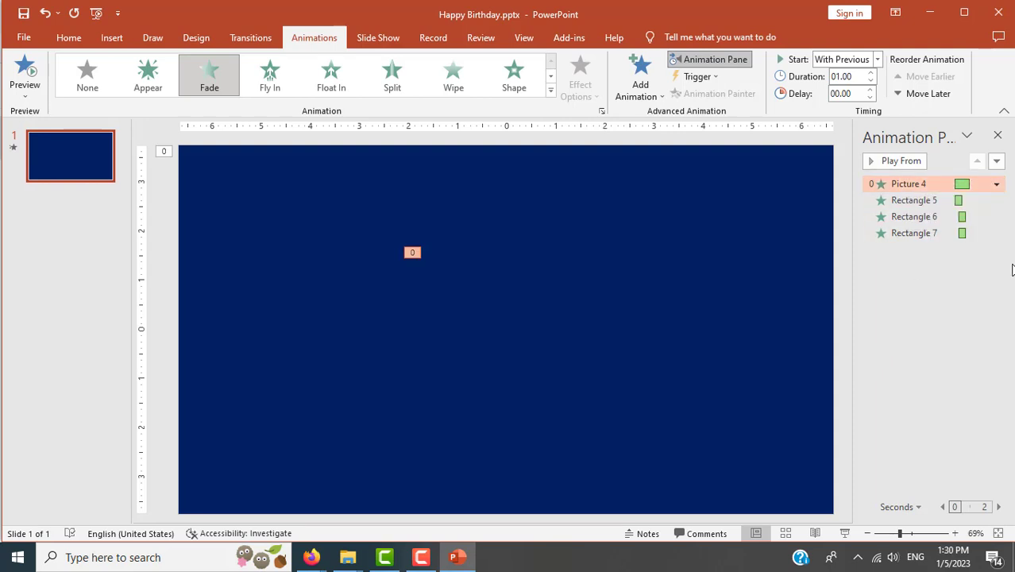
key("alt+Tab")
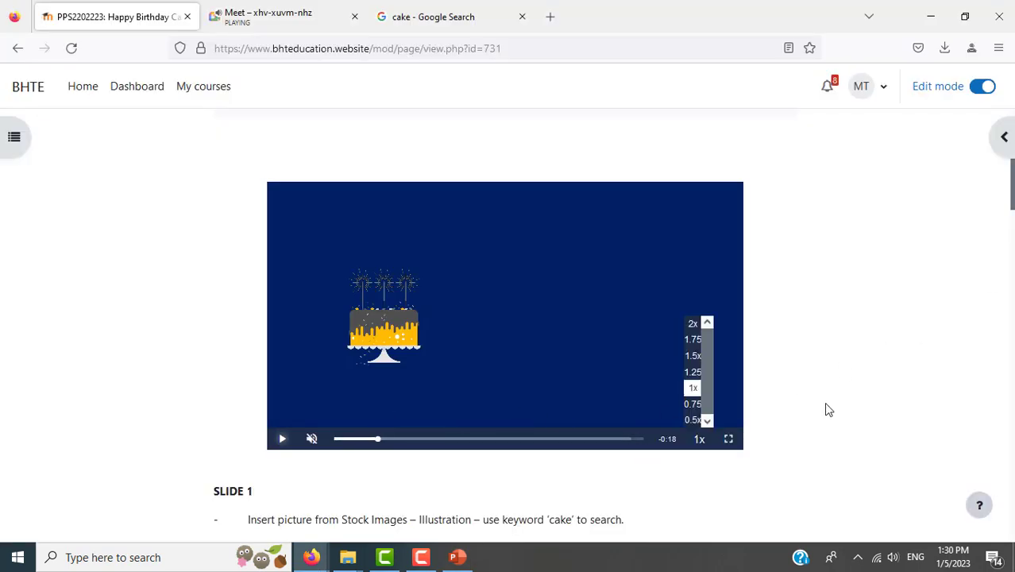
scroll(836, 407, "down", 5)
scroll(835, 407, "down", 5)
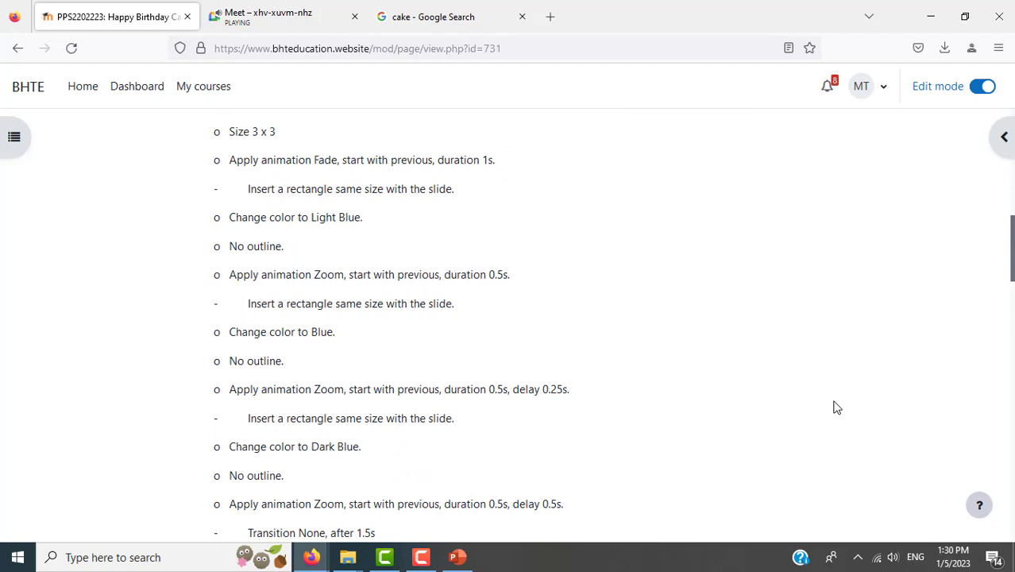
scroll(835, 407, "down", 5)
key("alt+Tab")
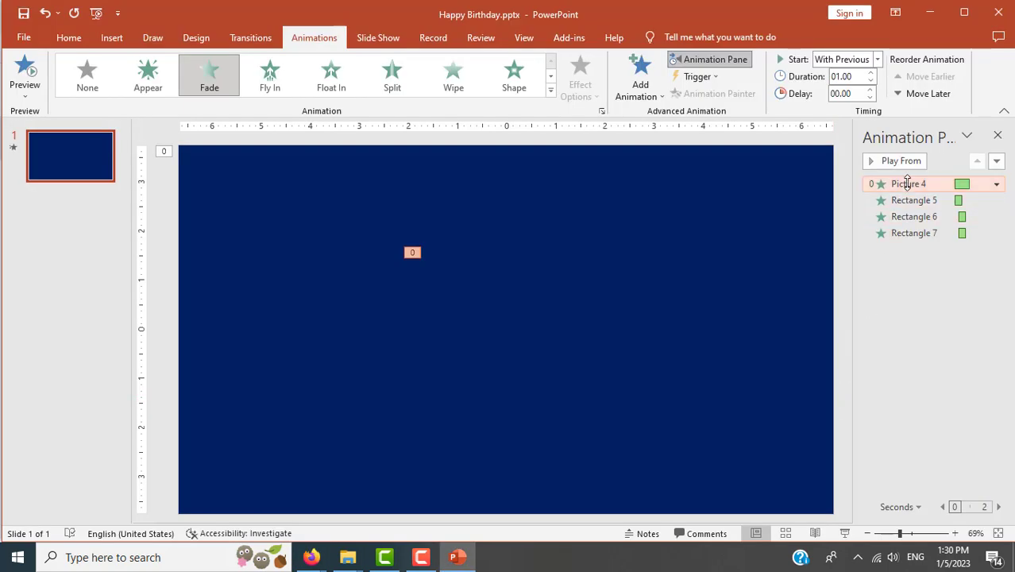
left_click(910, 166)
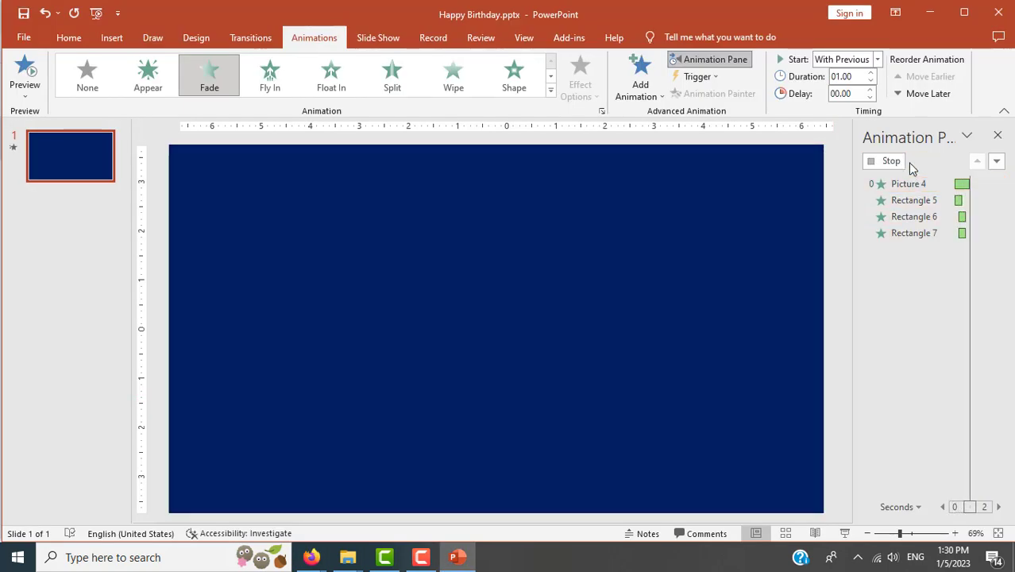
left_click(887, 163)
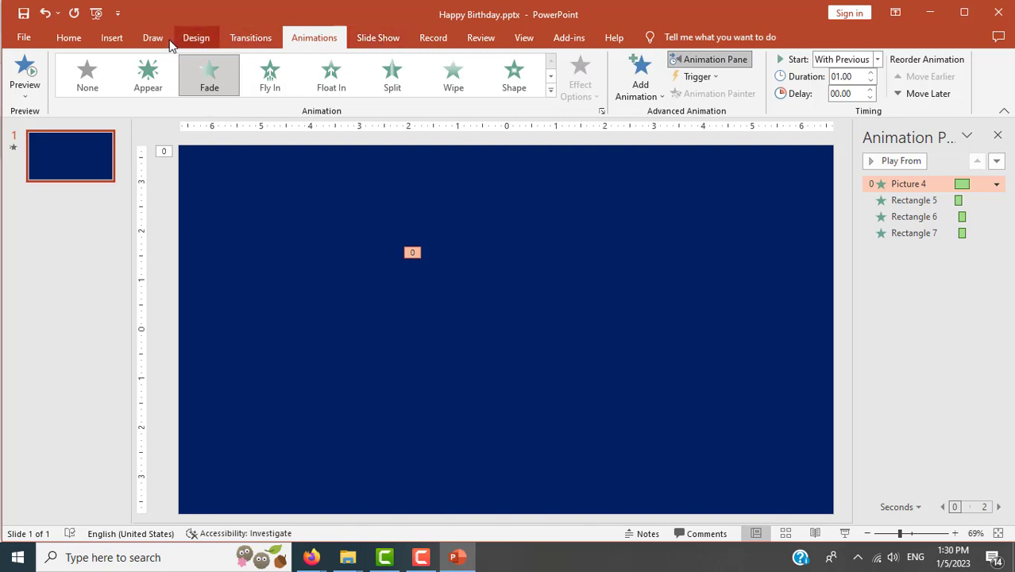
- In the Selection Pane, drag Picture 4 (the cake) to the top of the layer order
left_click(113, 39)
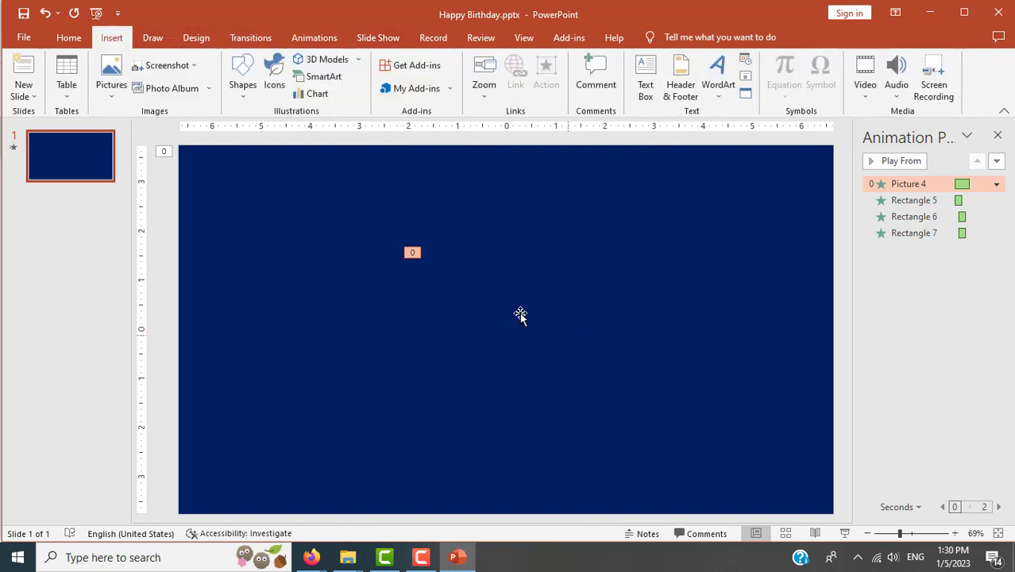
left_click(438, 274)
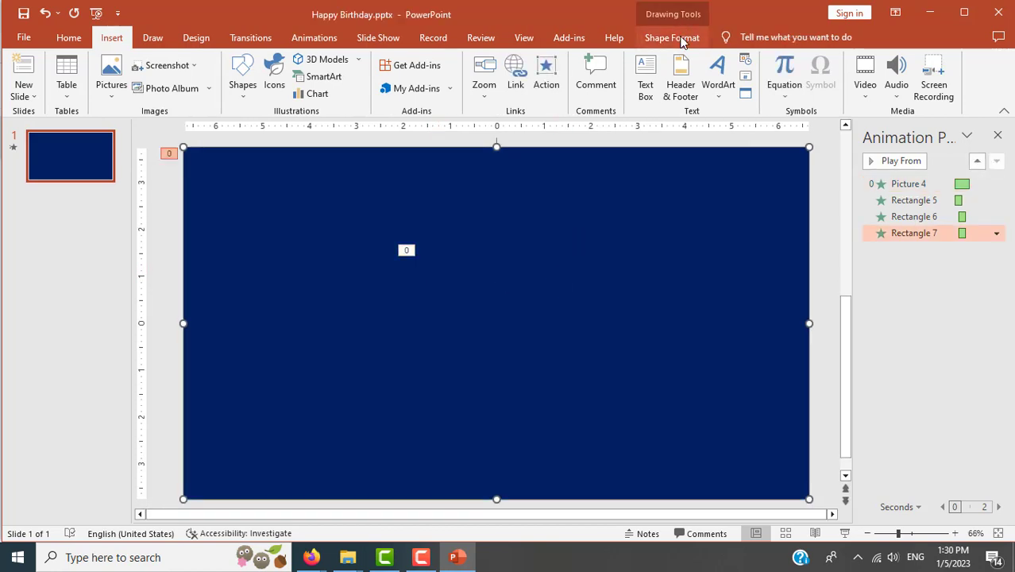
left_click(681, 40)
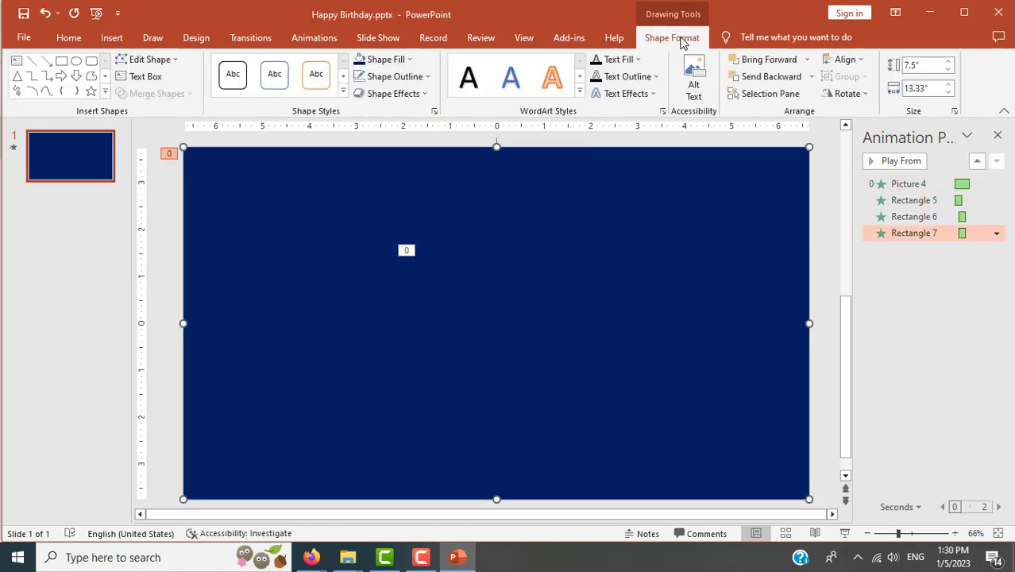
left_click(755, 95)
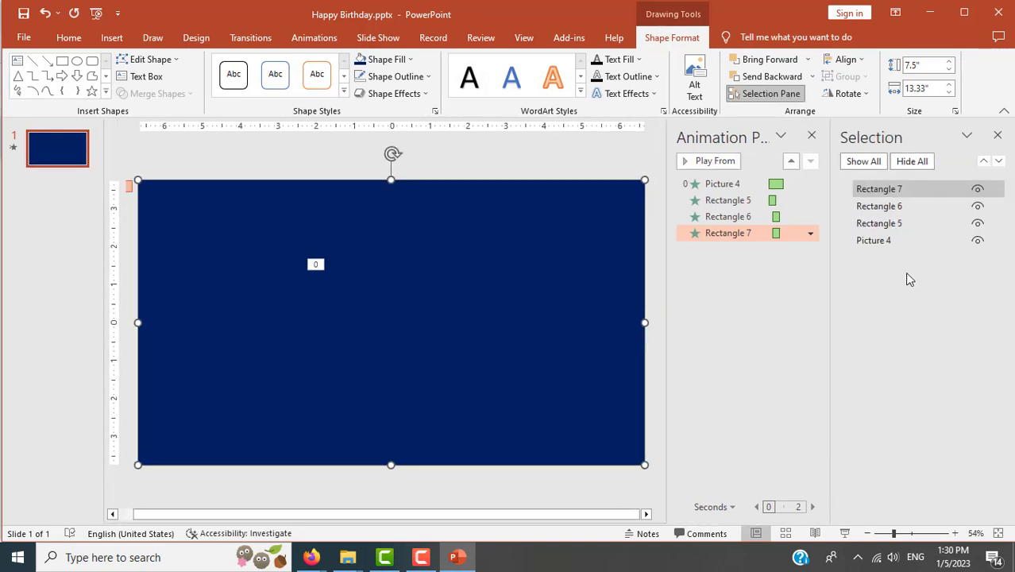
left_click(889, 245)
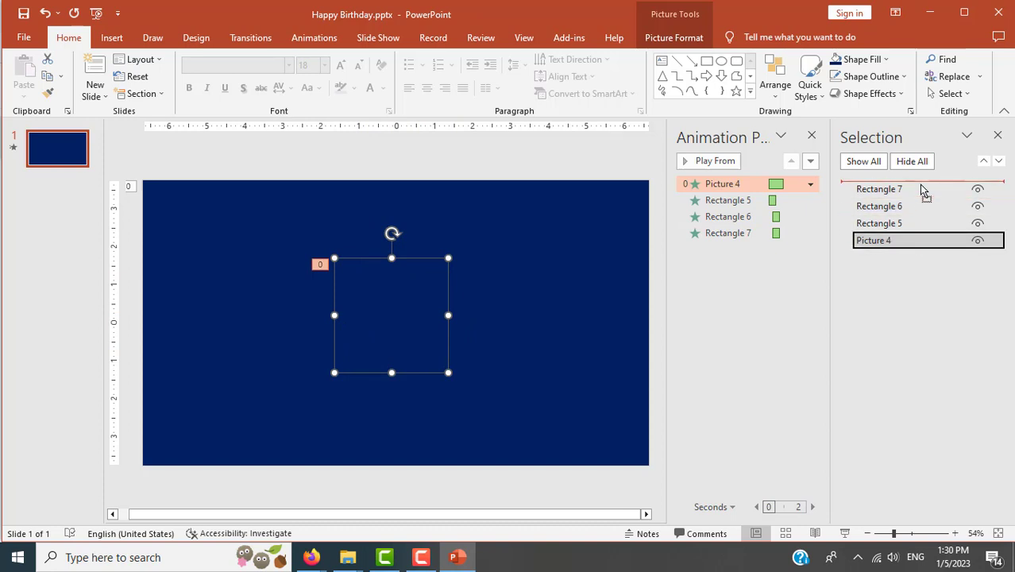
left_click_drag(919, 243, 917, 184)
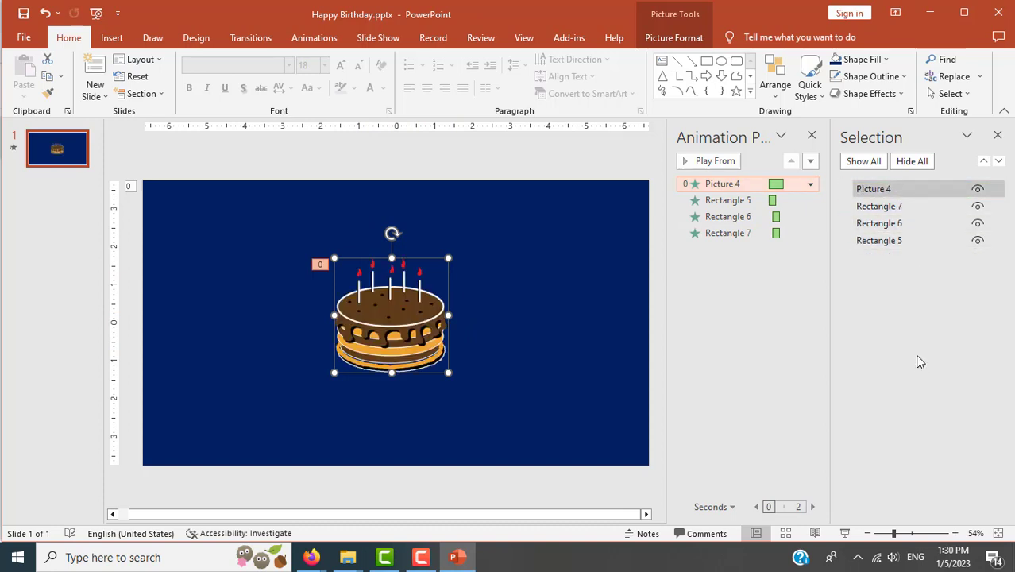
left_click(999, 136)
- Reopen the Selection Pane and check Picture 4 sits above Rectangles 7, 6 and 5
left_click(765, 357)
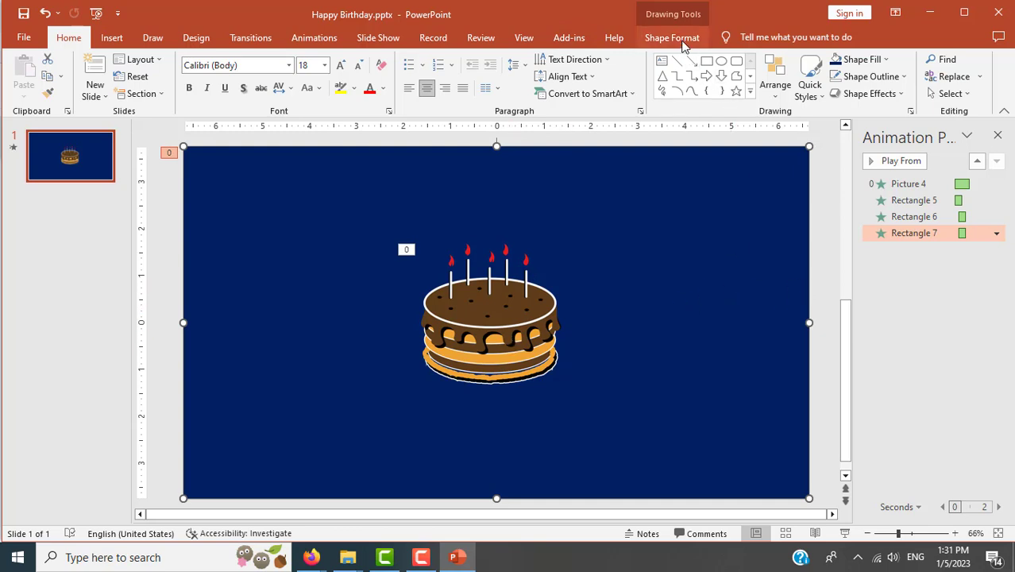
left_click(682, 41)
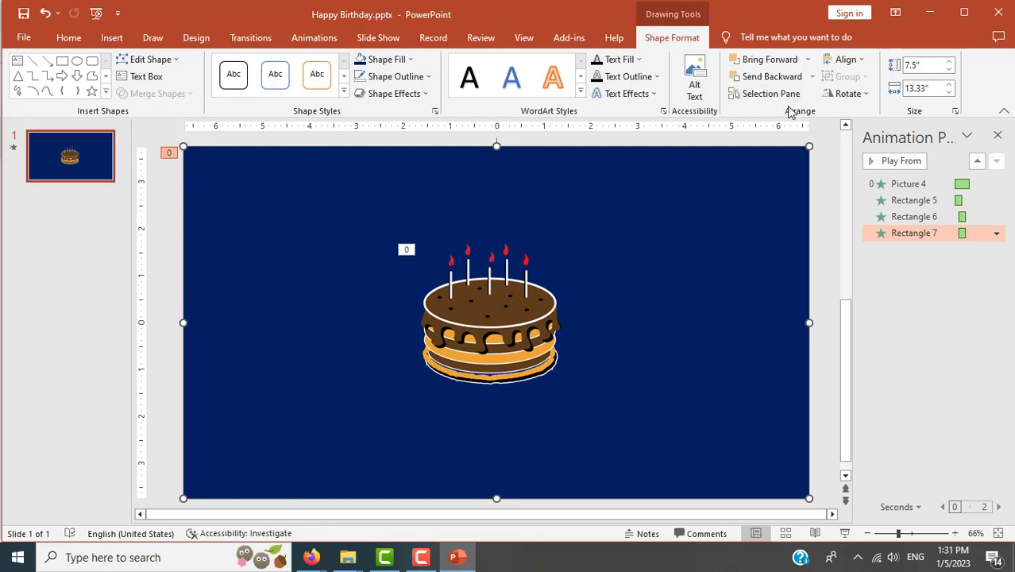
left_click(764, 96)
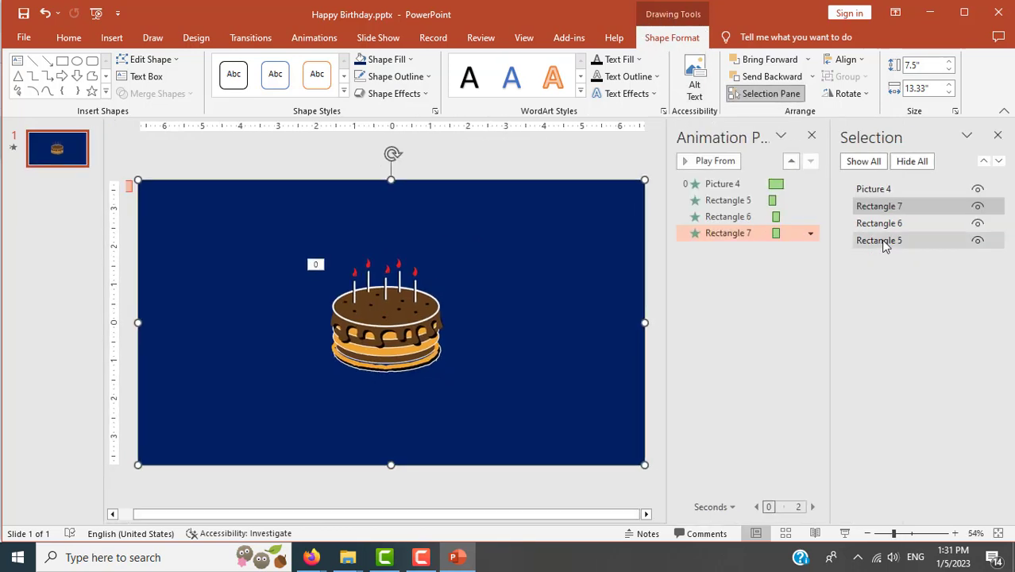
left_click(873, 189)
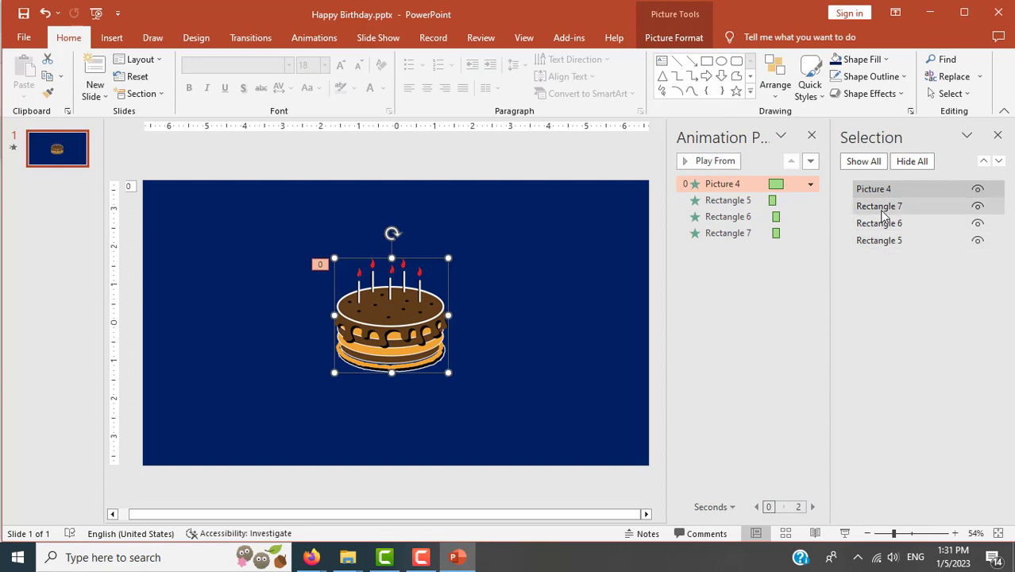
left_click(880, 208)
left_click(880, 223)
left_click(880, 241)
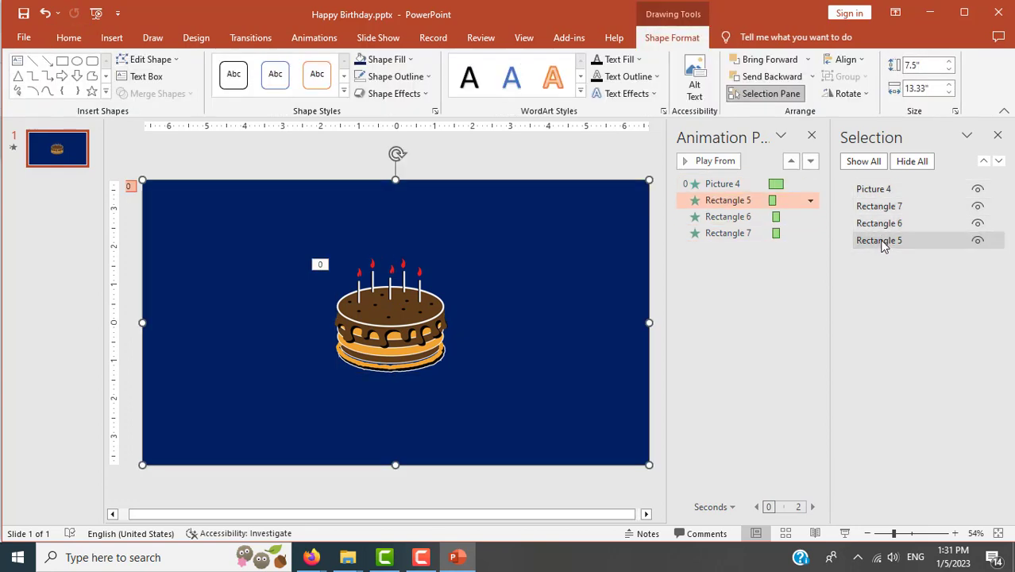
left_click(880, 206)
left_click(880, 224)
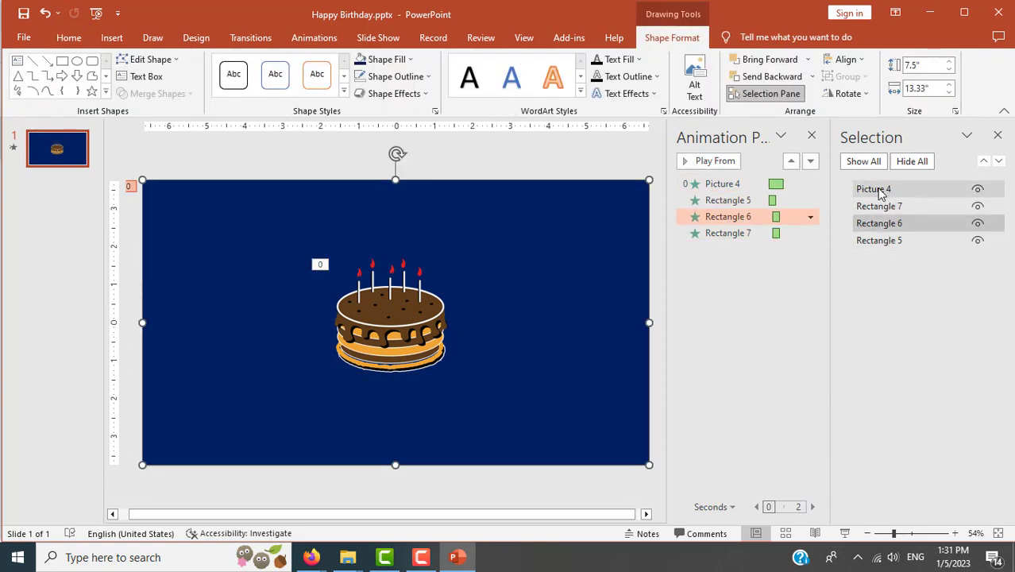
left_click(880, 191)
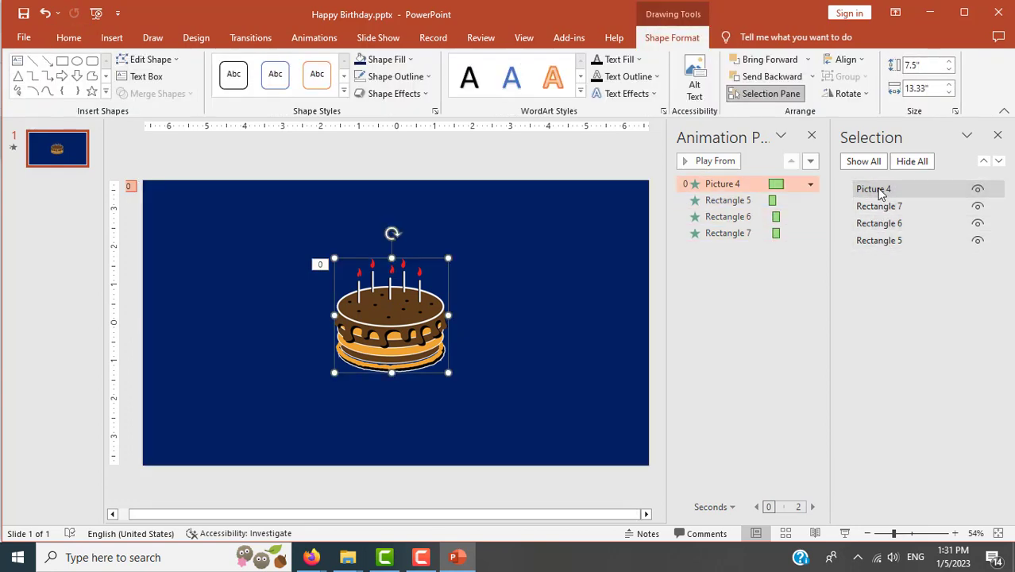
left_click(998, 137)
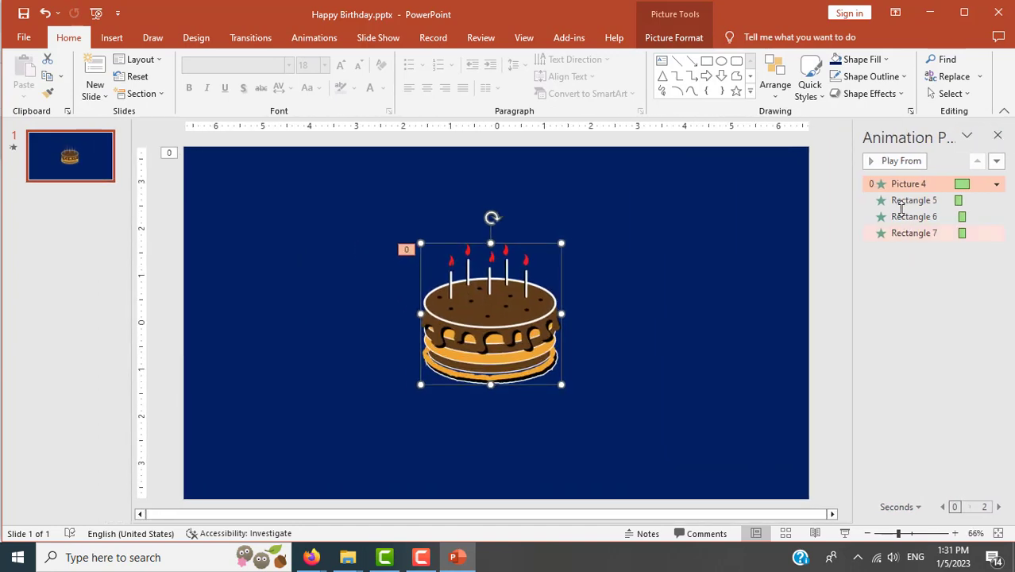
- Replay the slide's animations three times from the Animation Pane, then clear the selection
left_click(893, 162)
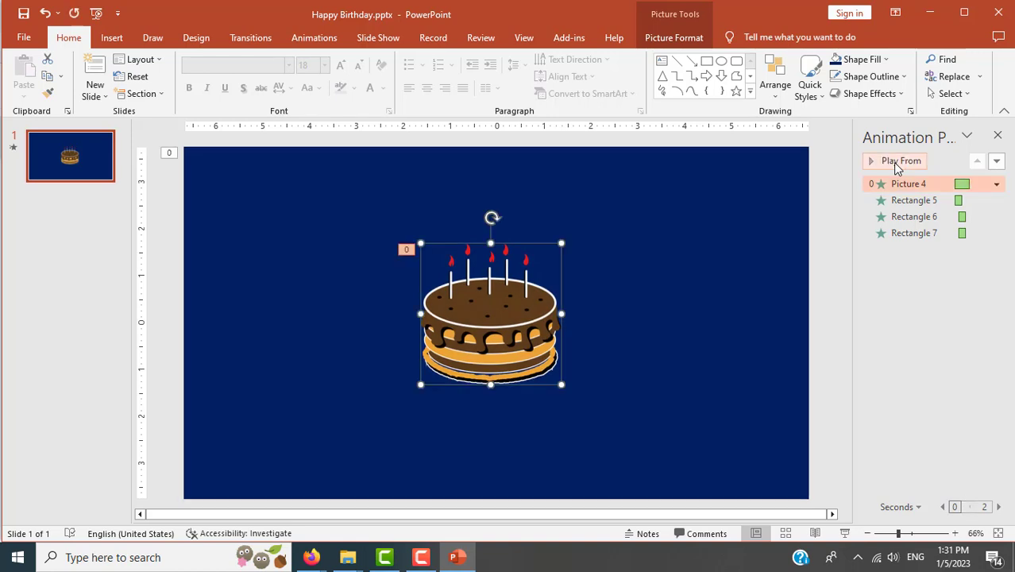
left_click(893, 162)
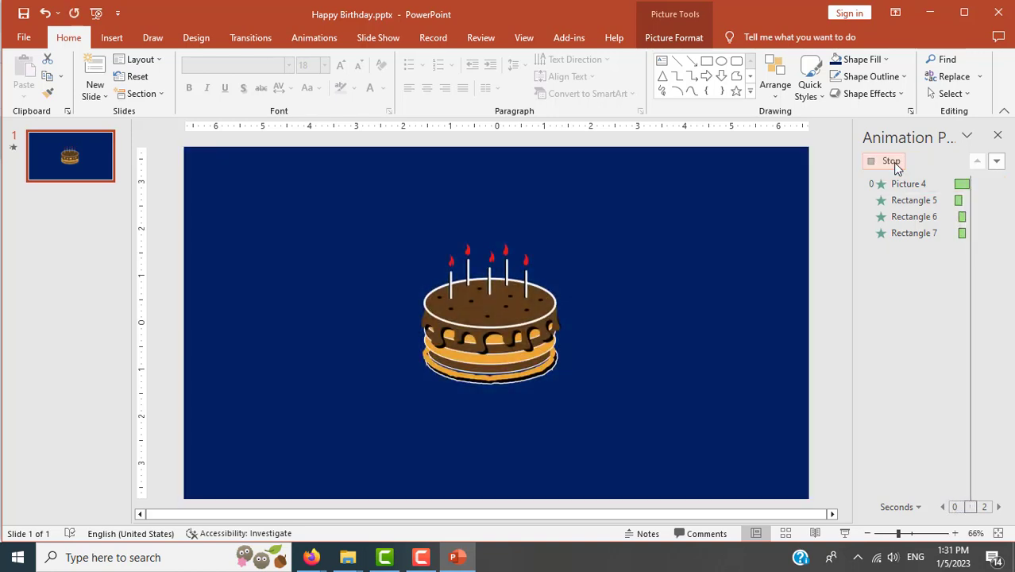
left_click(893, 164)
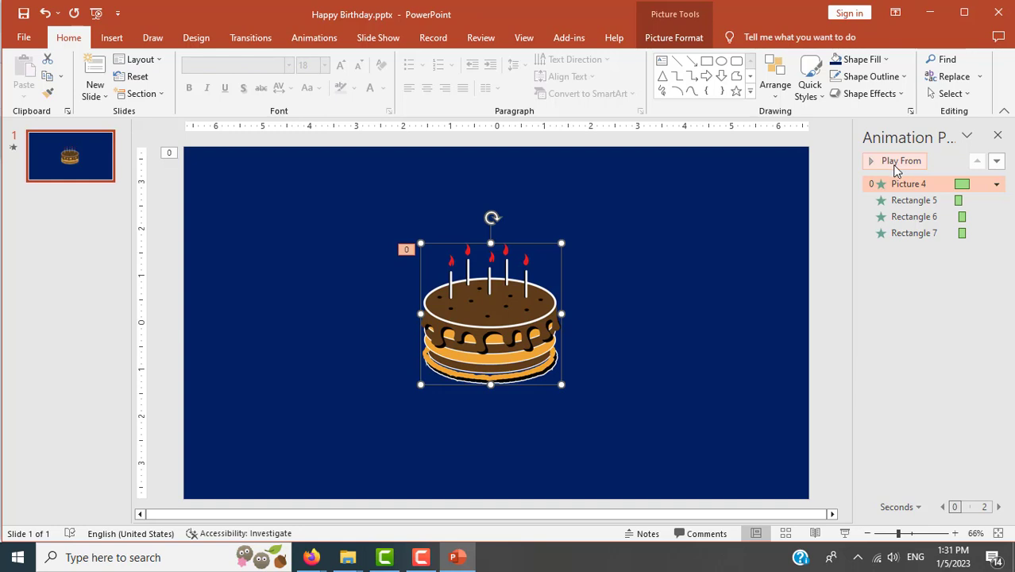
left_click(160, 420)
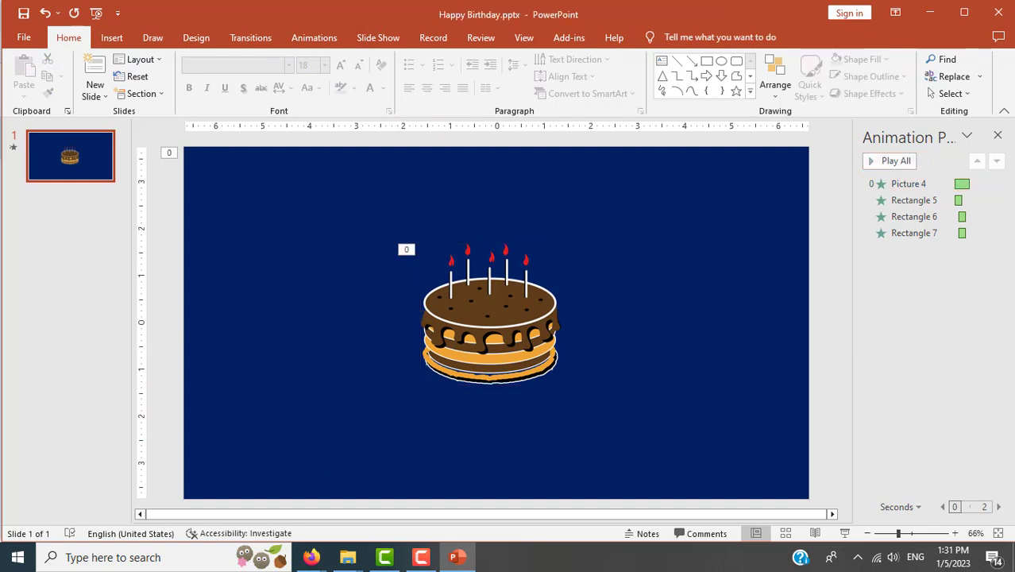
- Bring the course page back to the front and scroll through it
mouse_move(312, 561)
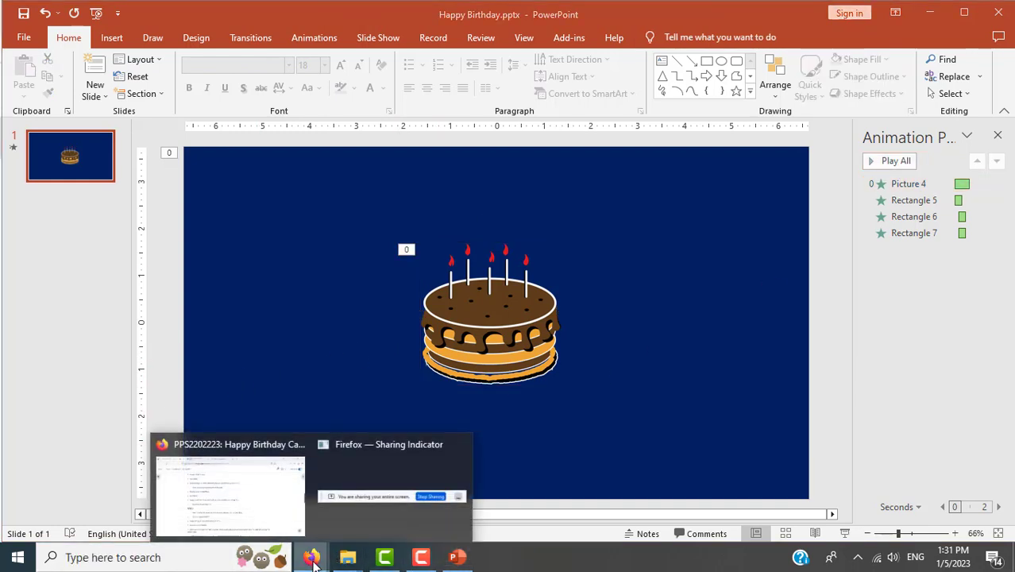
left_click(265, 520)
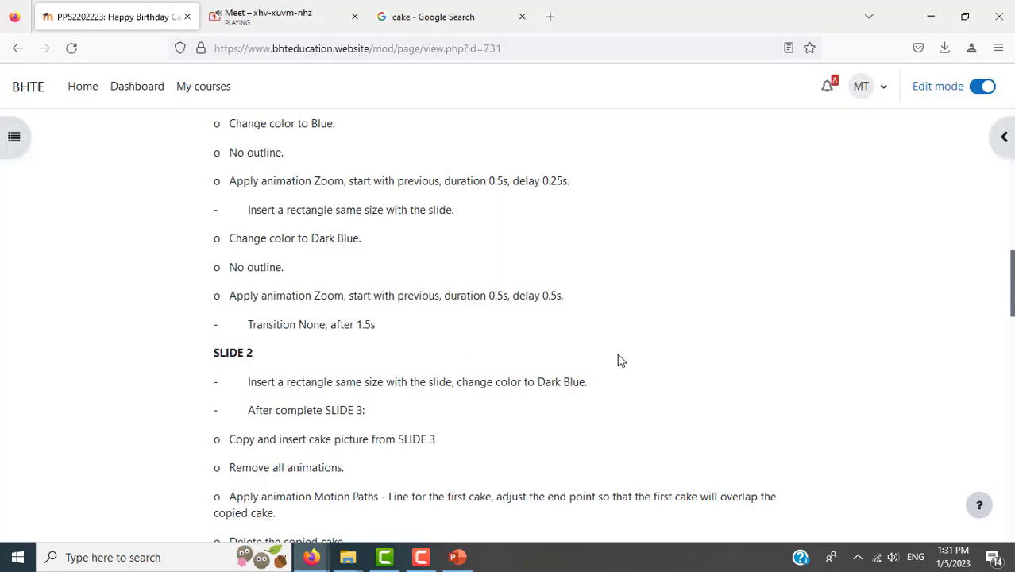
scroll(617, 358, "up", 3)
scroll(617, 358, "down", 3)
scroll(617, 359, "down", 3)
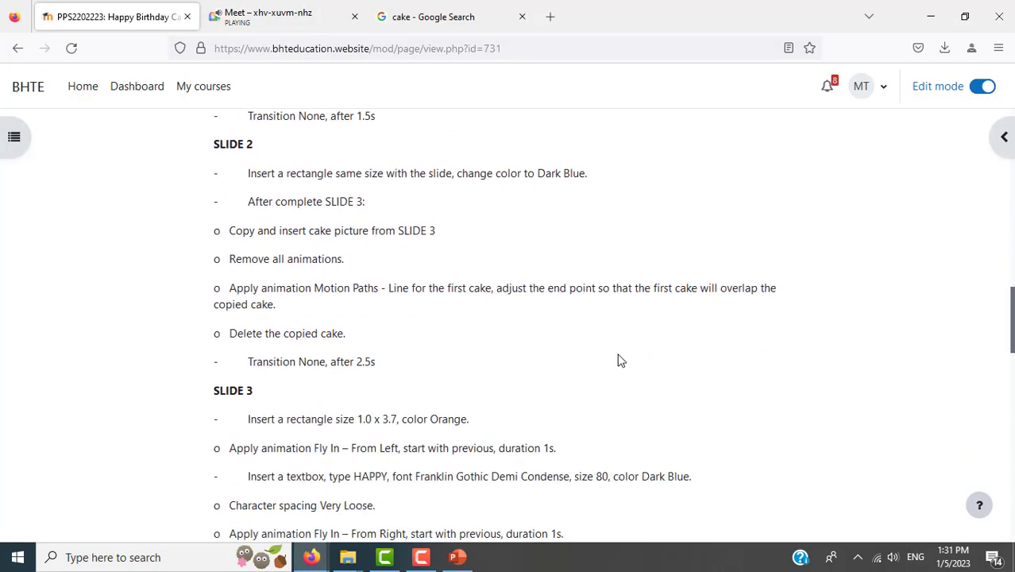
scroll(617, 358, "down", 2)
scroll(617, 358, "up", 2)
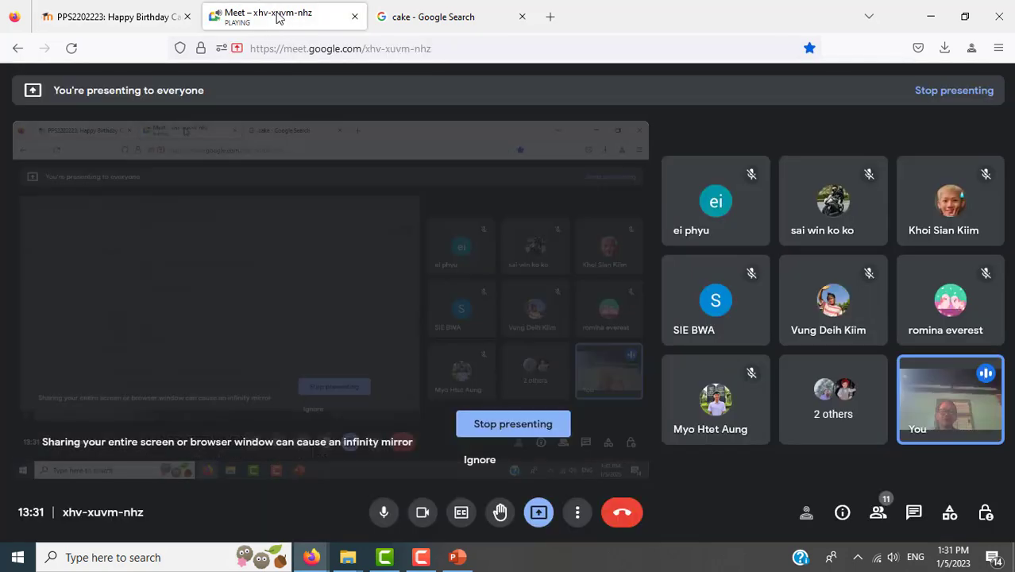
- In Meet, stop presenting and re-share the entire screen, allowing it in Firefox's prompt
left_click(275, 17)
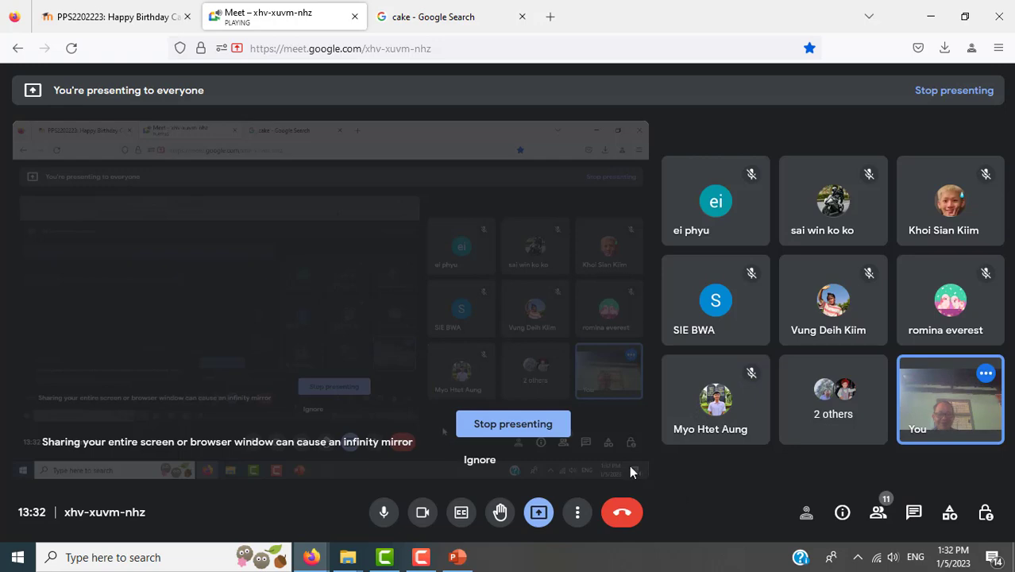
left_click(536, 428)
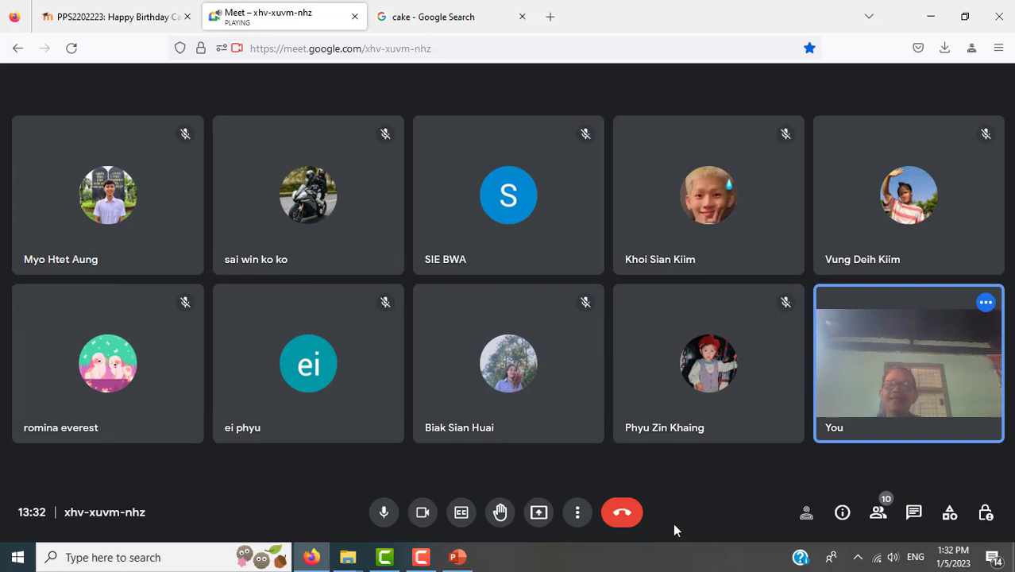
left_click(540, 514)
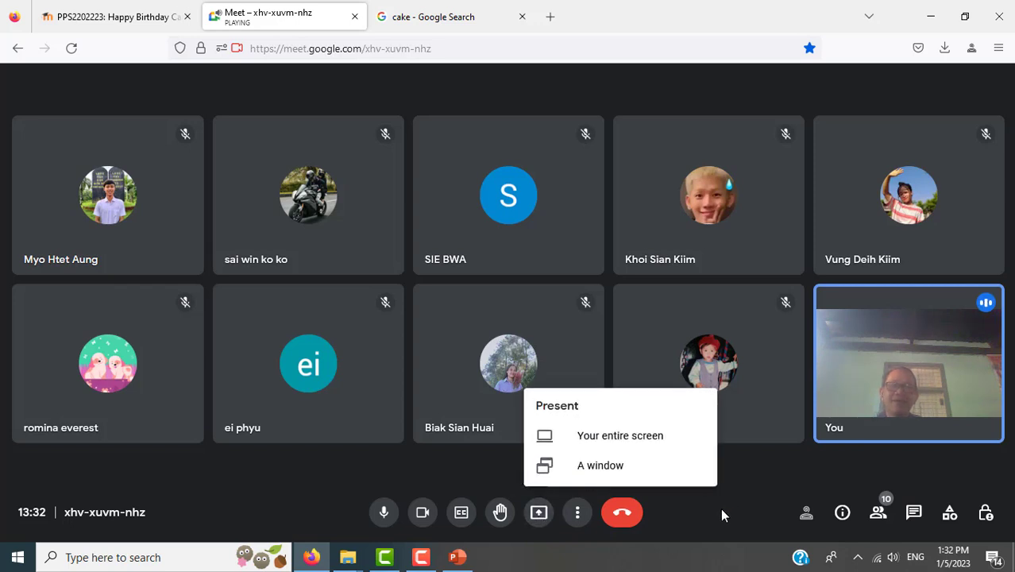
left_click(655, 443)
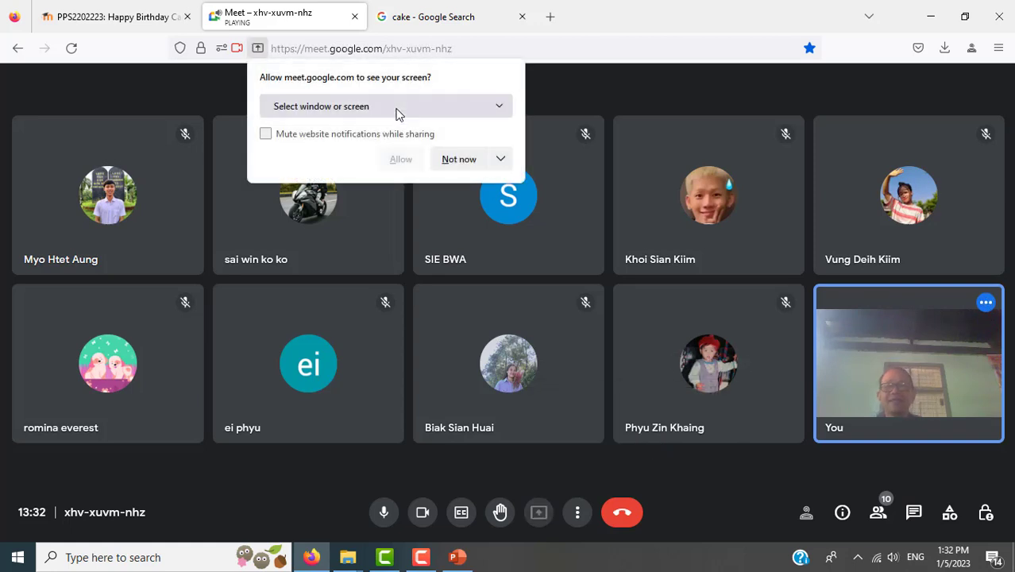
left_click(397, 108)
left_click(343, 274)
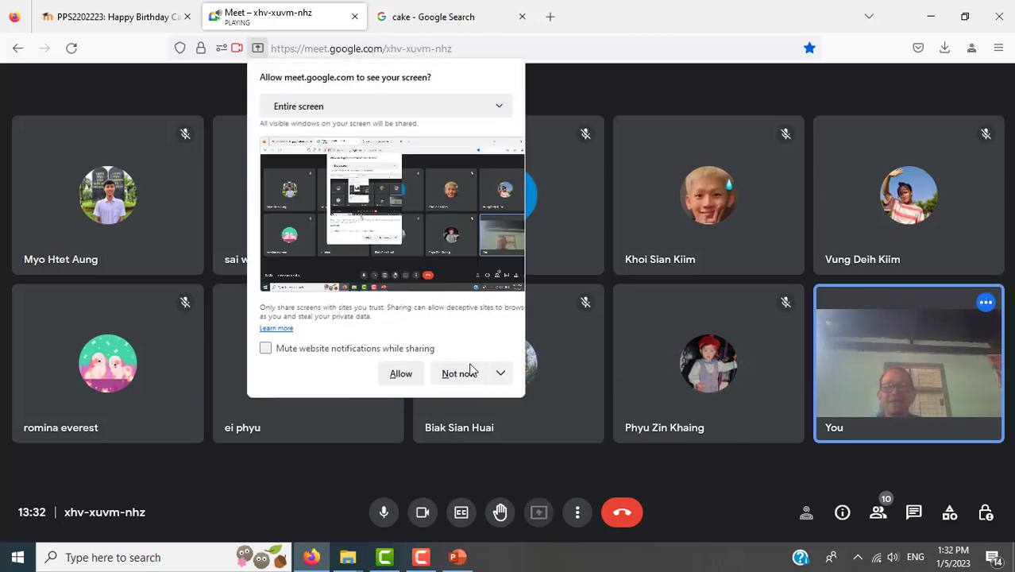
left_click(405, 376)
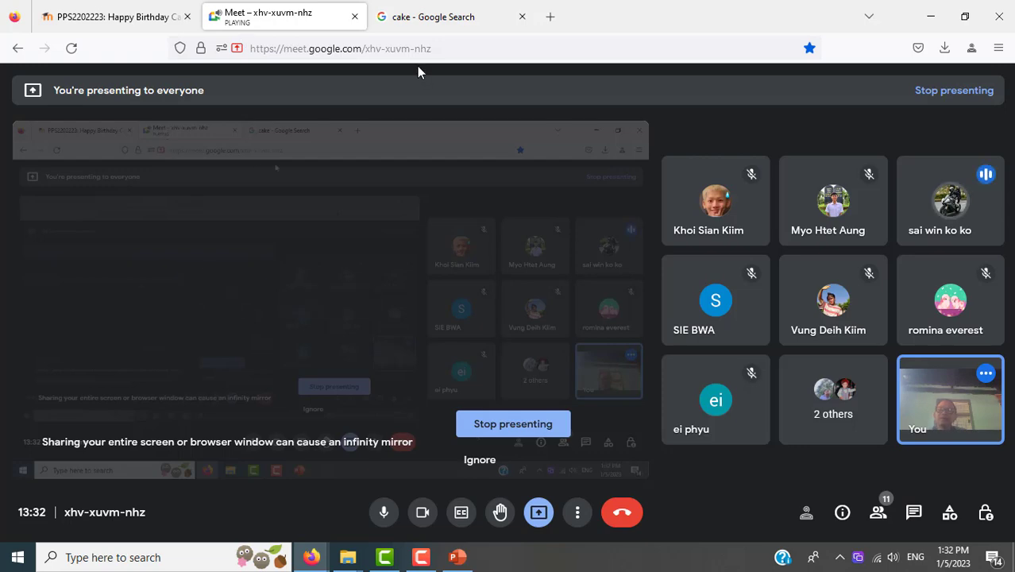
- Return to the PPS2202223 course tab, highlight then deselect the SLIDE 2 lines, and scroll up
left_click(110, 16)
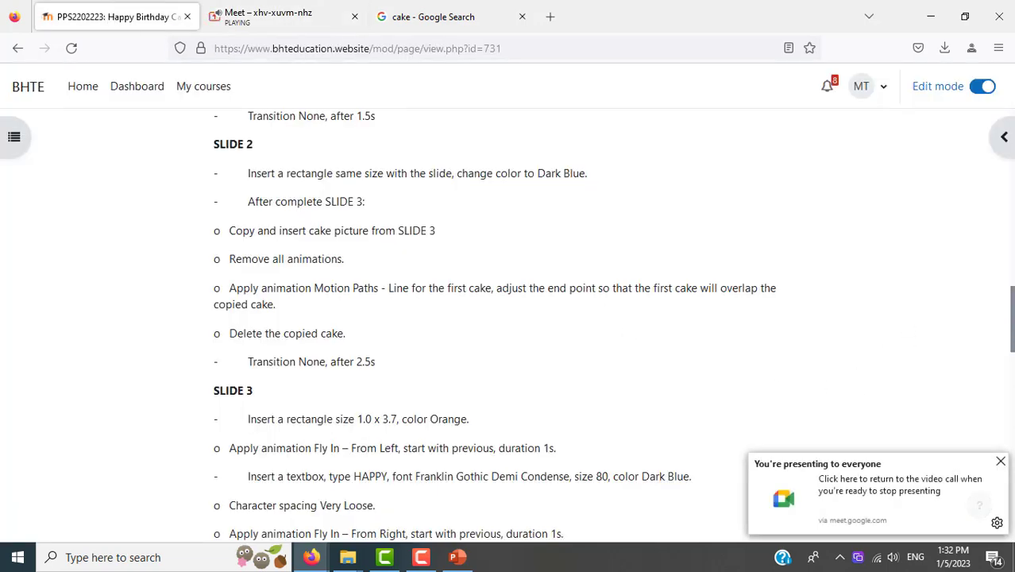
mouse_move(1012, 321)
left_mouse_down()
mouse_move(1003, 491)
mouse_move(1006, 301)
left_mouse_up()
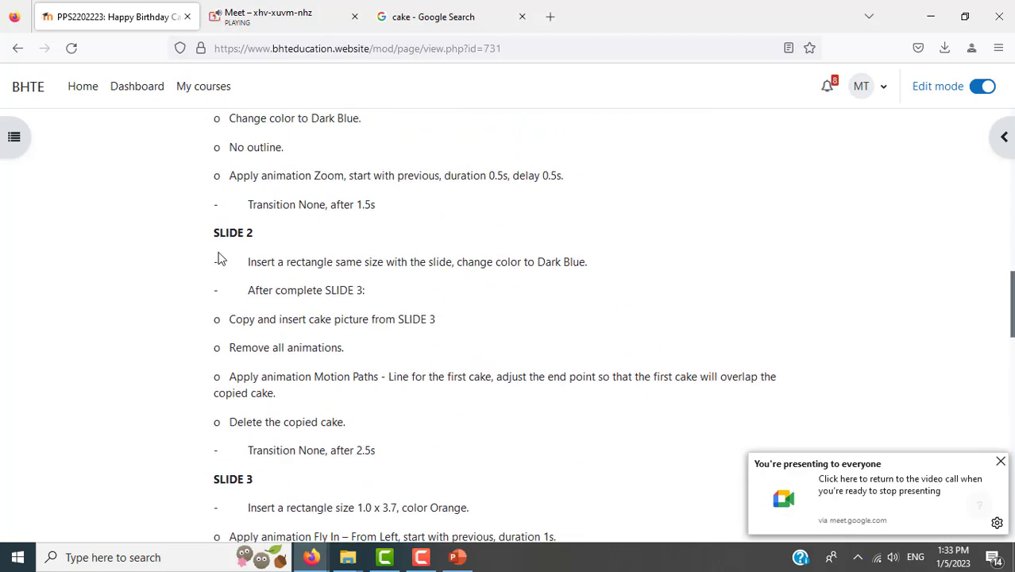
left_click_drag(246, 261, 414, 459)
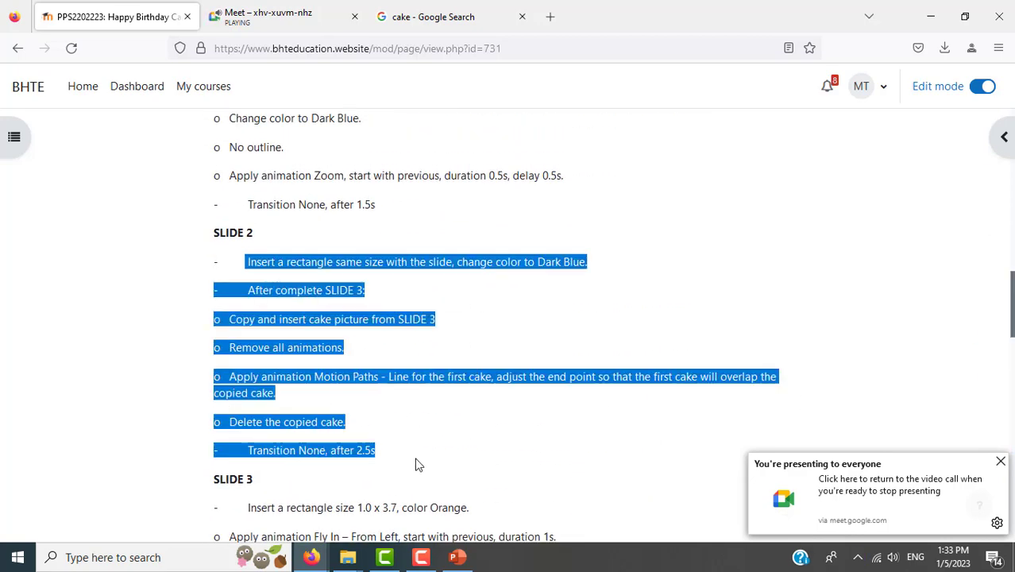
left_click(435, 451)
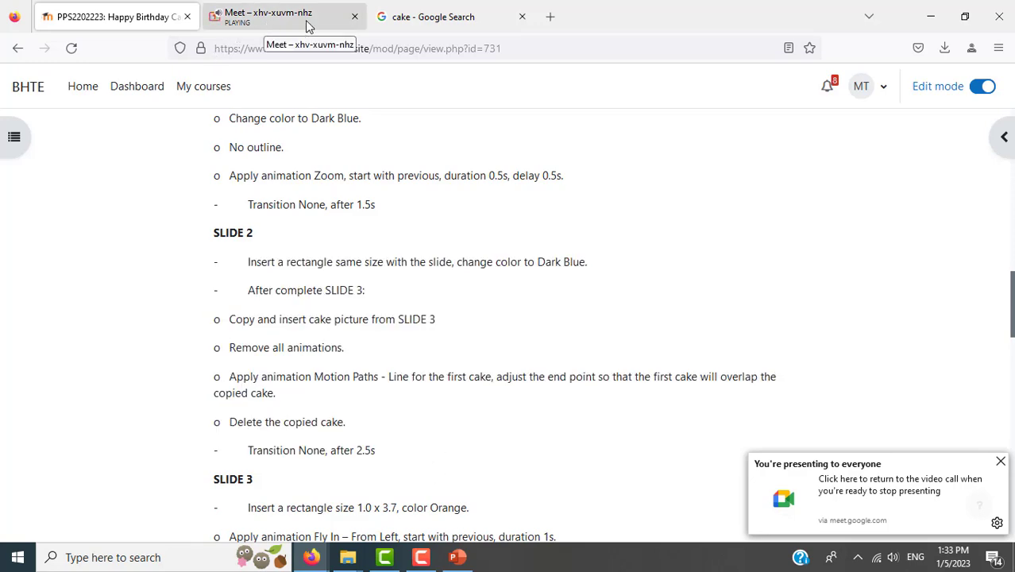
scroll(607, 304, "up", 5)
- Play and pause the example birthday video, then rewind and scrub through its opening frames
scroll(608, 303, "up", 7)
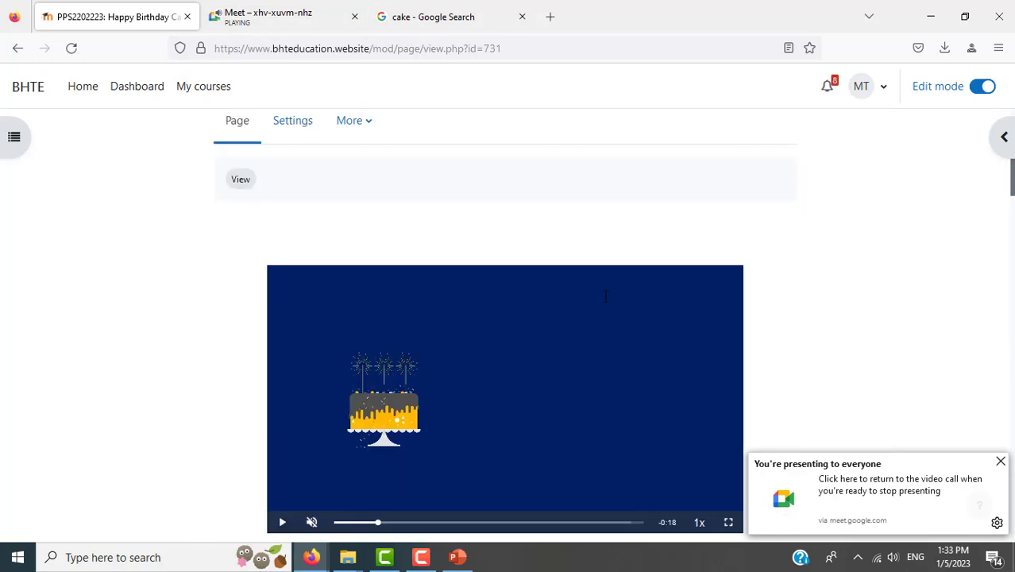
scroll(517, 396, "down", 1)
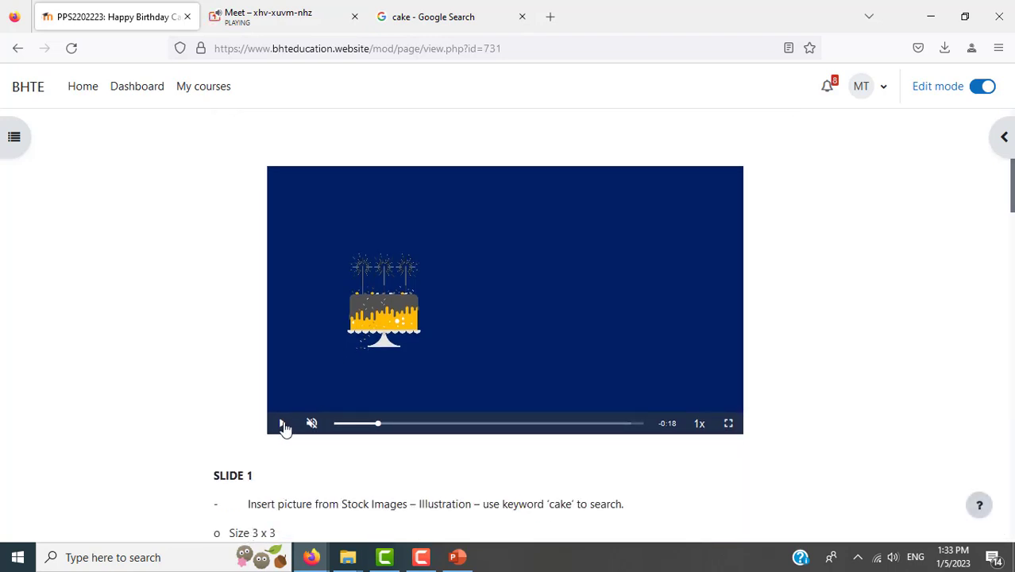
left_click(284, 425)
left_click(282, 424)
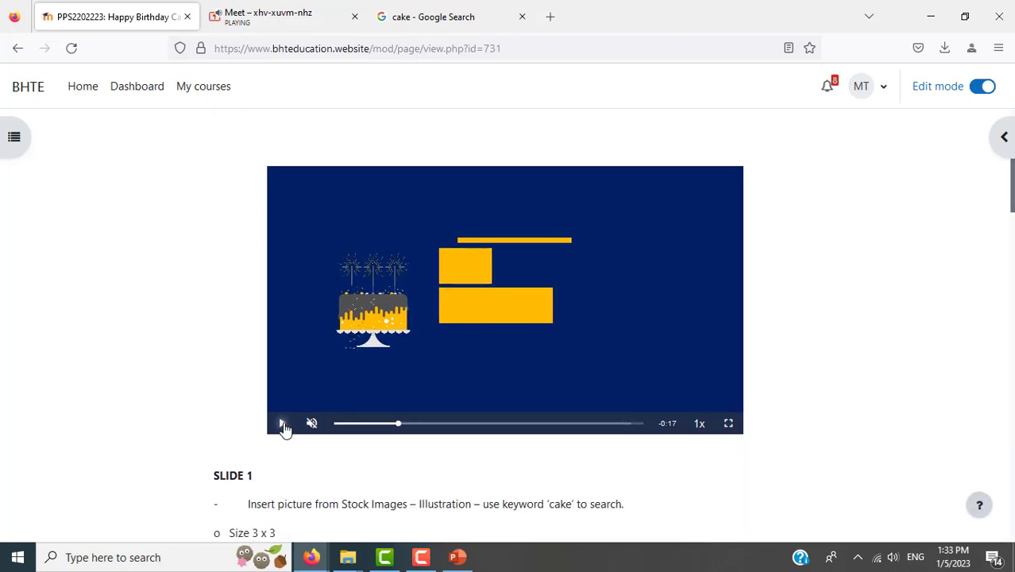
left_click(370, 423)
left_click(335, 423)
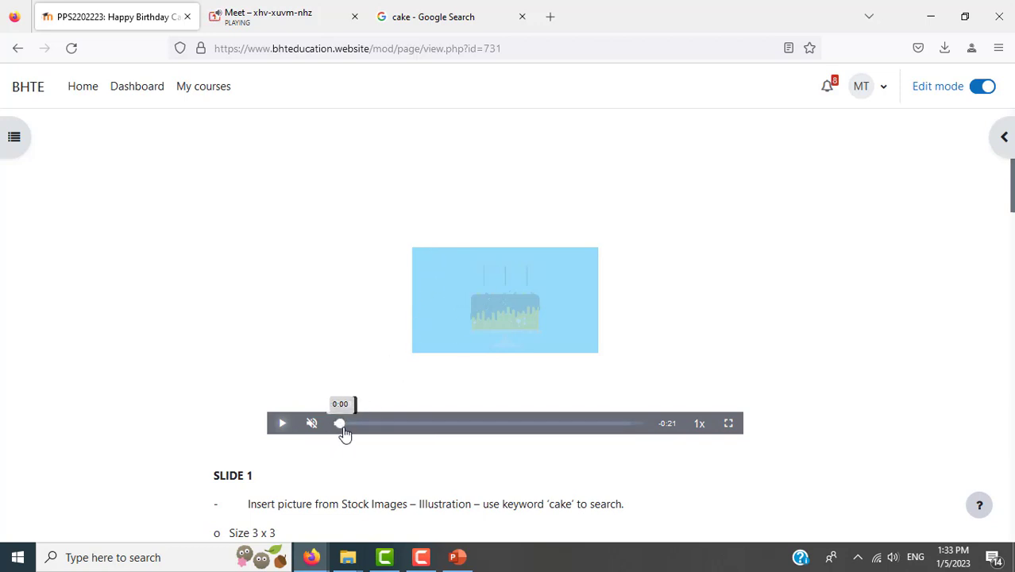
left_click(342, 427)
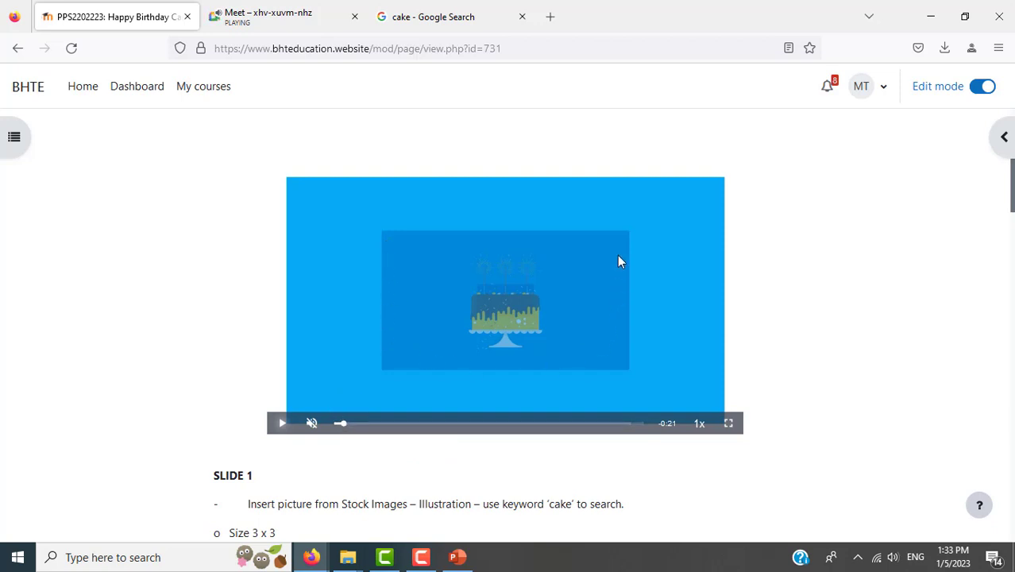
left_click(345, 425)
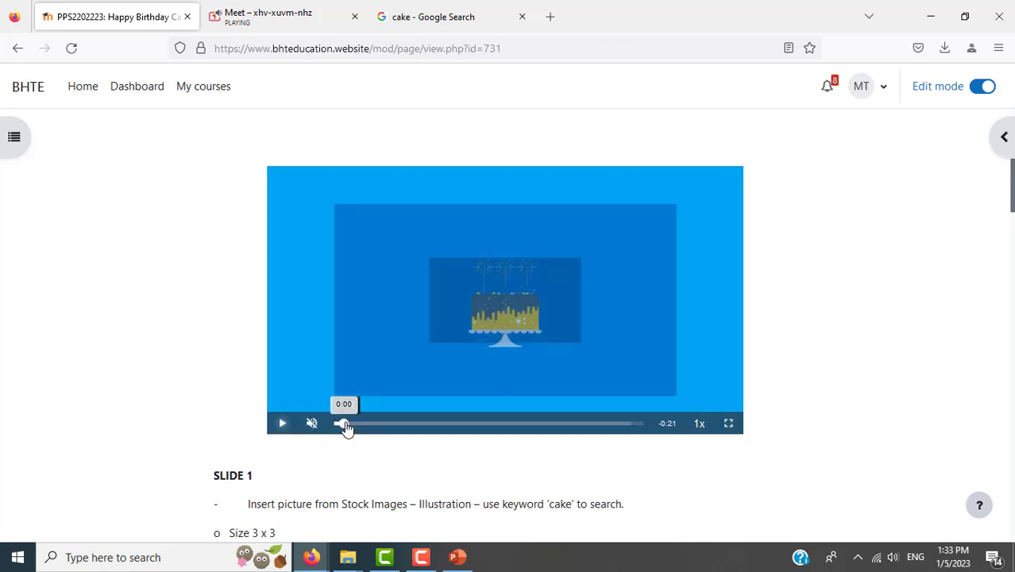
left_click(346, 427)
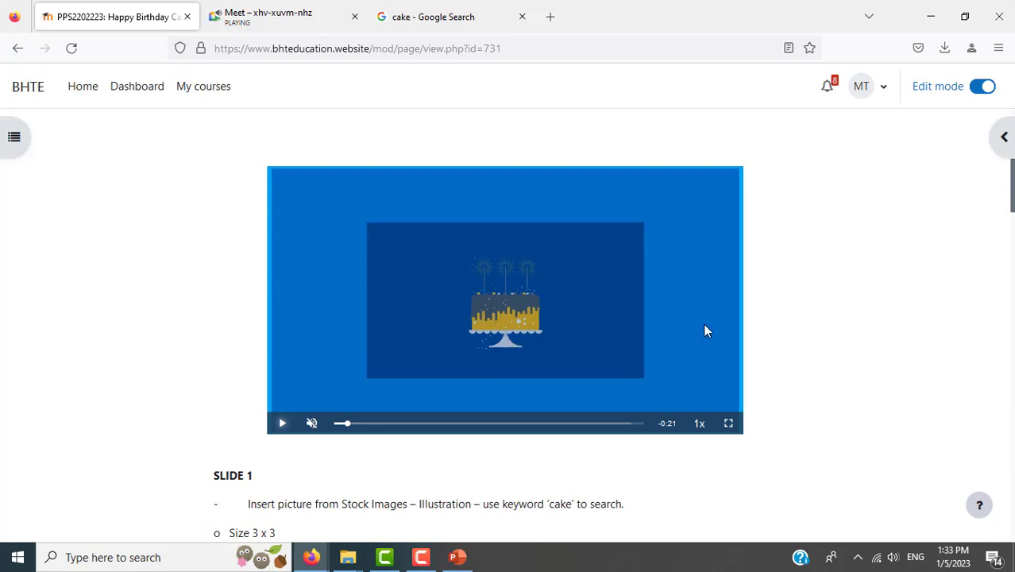
- Advance the video about a second more, then scroll down to SLIDE 1's instructions
scroll(410, 426, "down", 3)
scroll(460, 467, "up", 2)
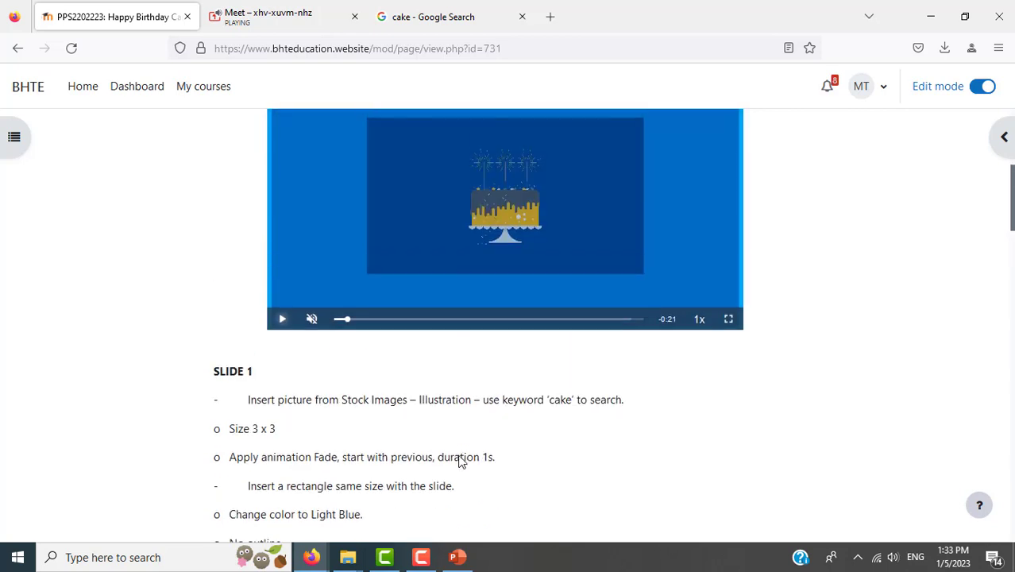
scroll(464, 459, "up", 2)
left_click(347, 423)
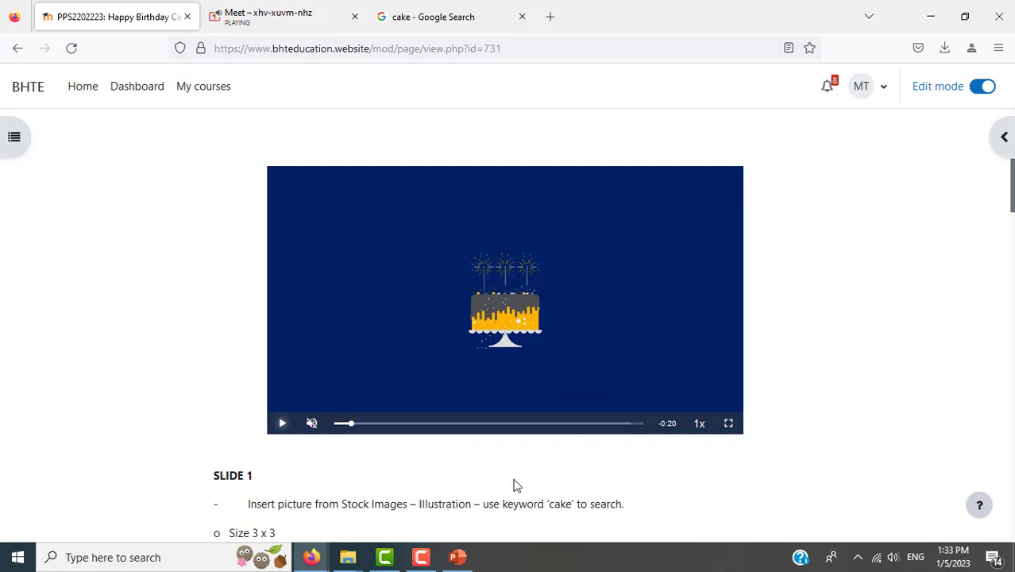
scroll(515, 480, "down", 5)
scroll(374, 390, "down", 3)
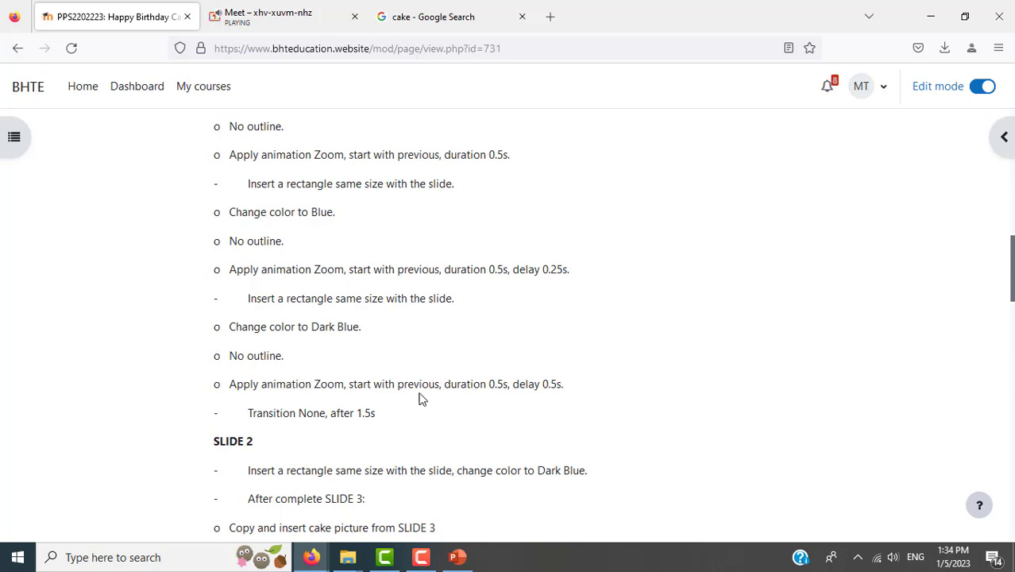
- Highlight 'Transition None, after 1.5s' in SLIDE 1's instructions and switch back to PowerPoint
scroll(421, 399, "up", 3)
scroll(305, 413, "down", 3)
left_click_drag(248, 414, 403, 420)
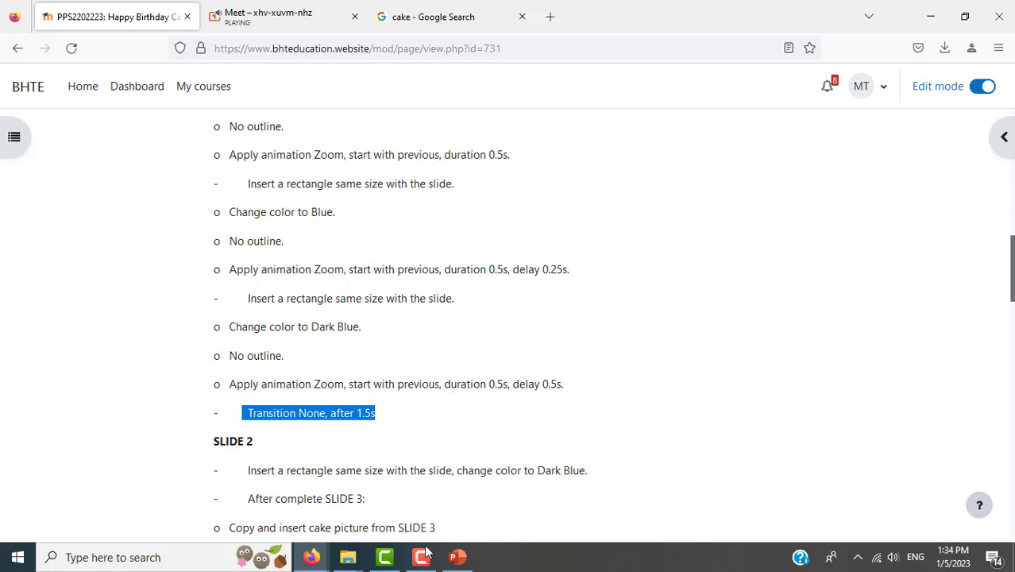
mouse_move(466, 557)
left_click(508, 469)
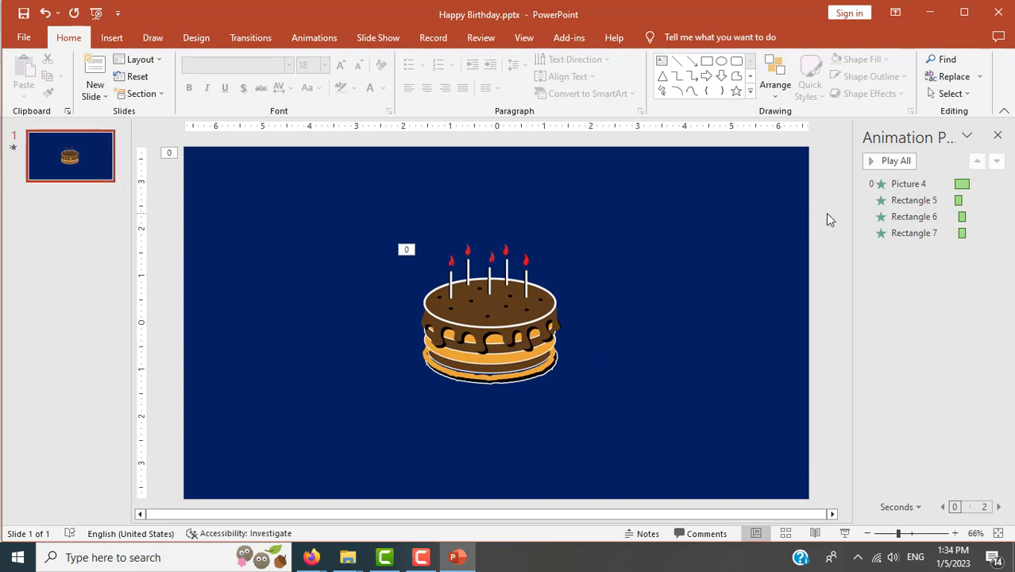
- Give slide 1 no transition, advancing automatically after 00:01.50 instead of on mouse click
left_click(247, 35)
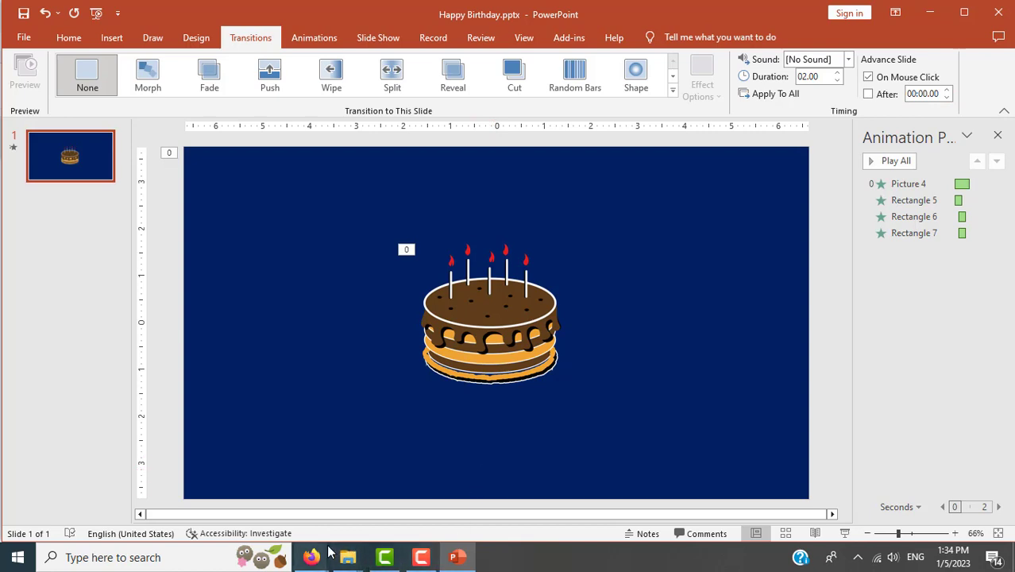
mouse_move(312, 558)
left_click(280, 515)
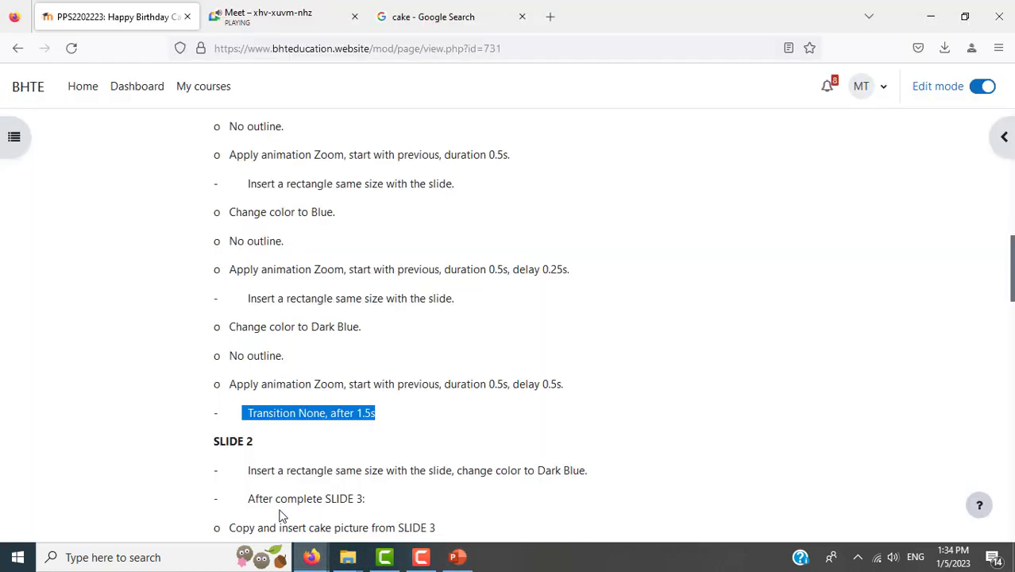
left_click(457, 556)
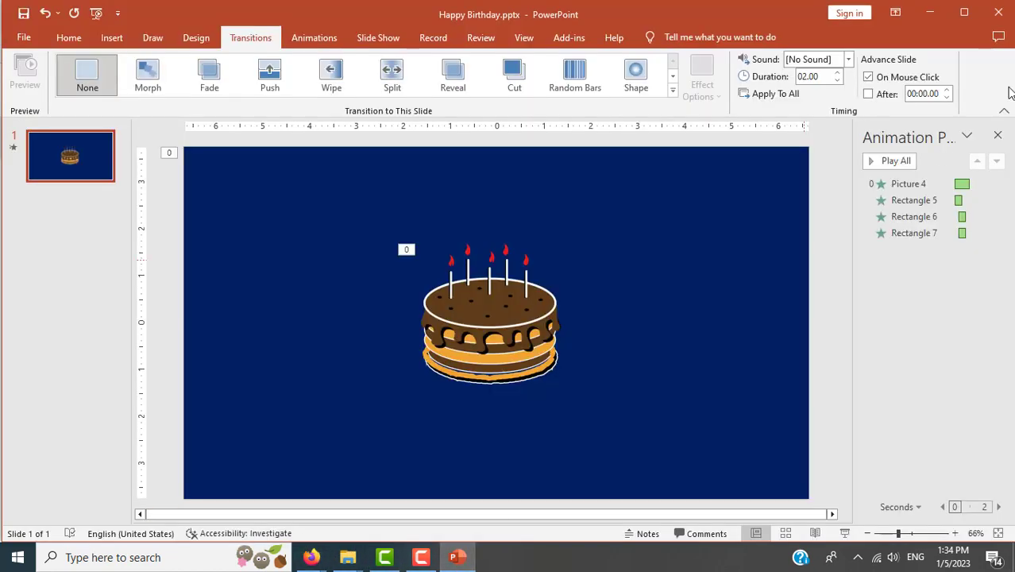
left_click(947, 90)
left_click(947, 90)
left_click(946, 90)
left_click(947, 98)
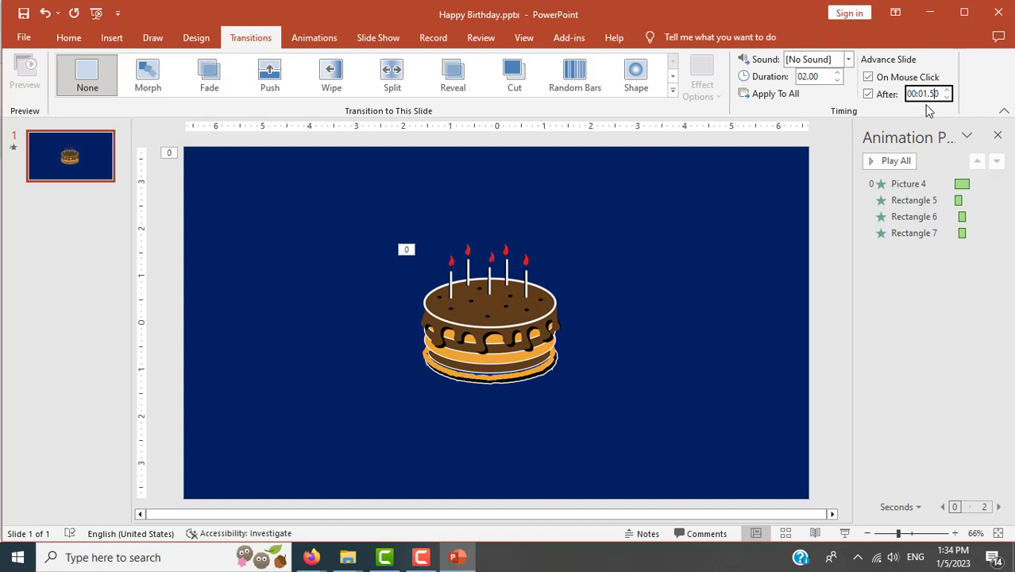
left_click(868, 77)
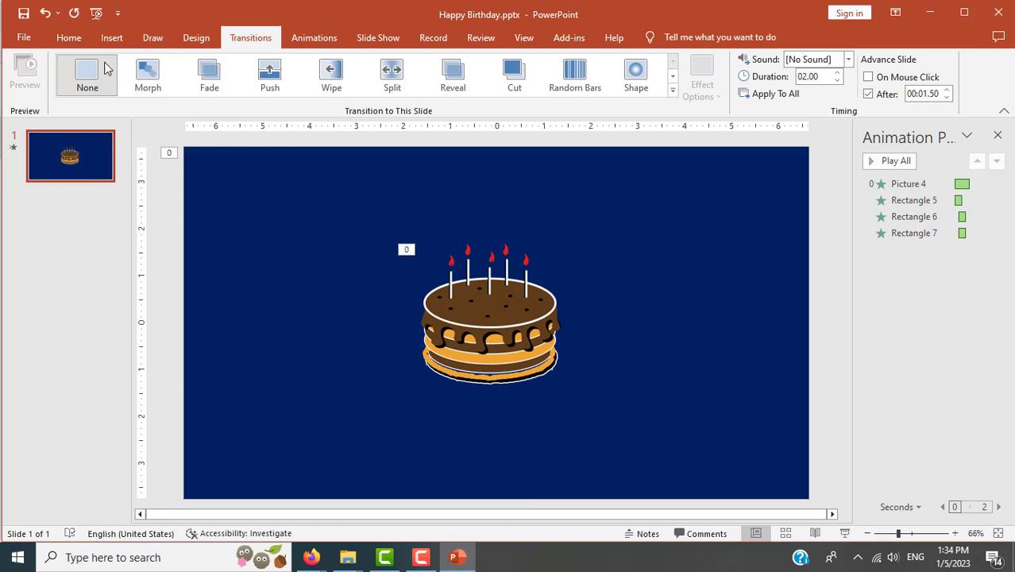
left_click(76, 72)
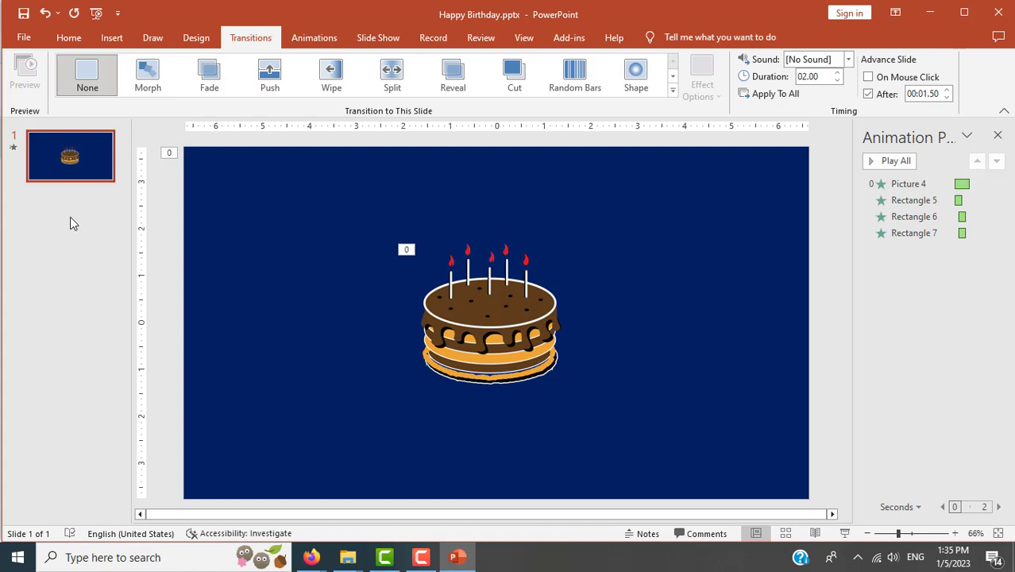
left_click(83, 234)
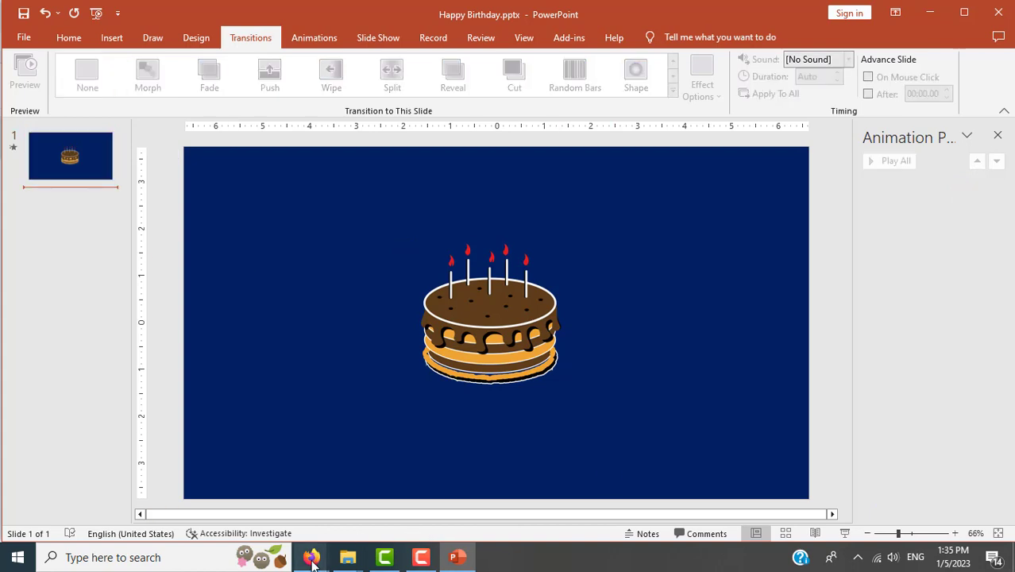
- Bring the course page forward, clear the highlight, and scroll down to the SLIDE 2 instructions
mouse_move(312, 561)
left_click(268, 499)
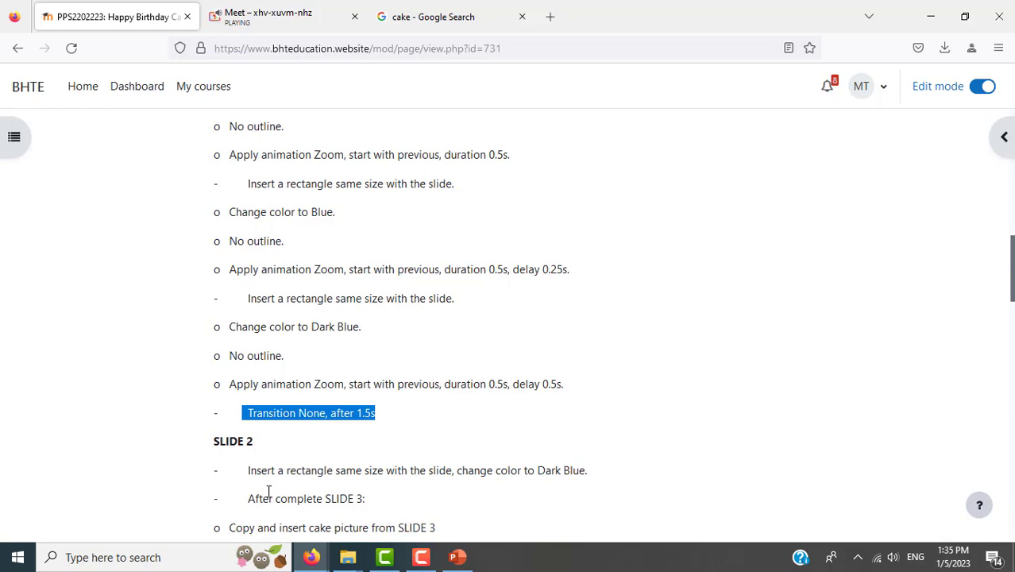
scroll(716, 360, "down", 5)
left_click(624, 477)
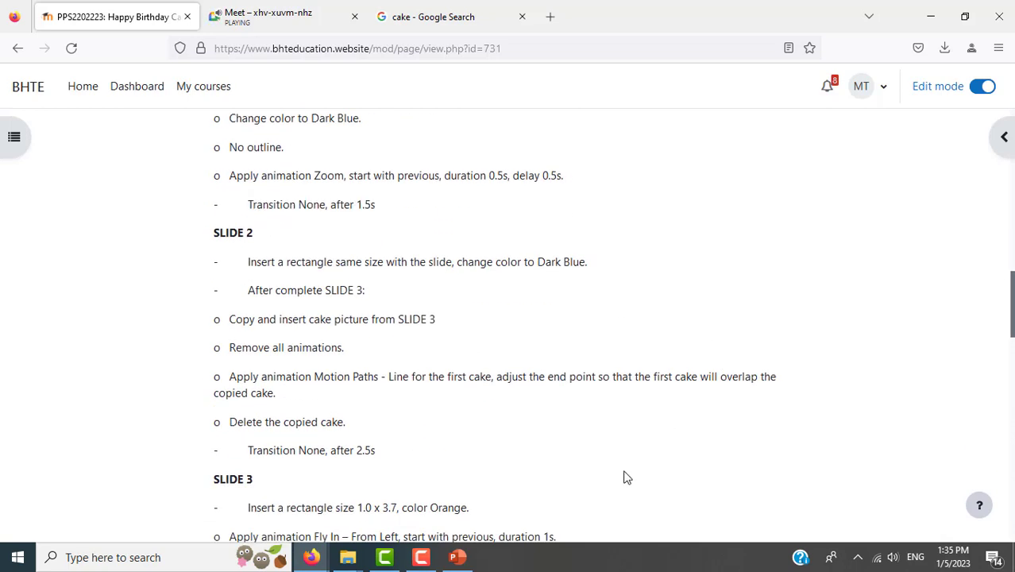
mouse_move(458, 558)
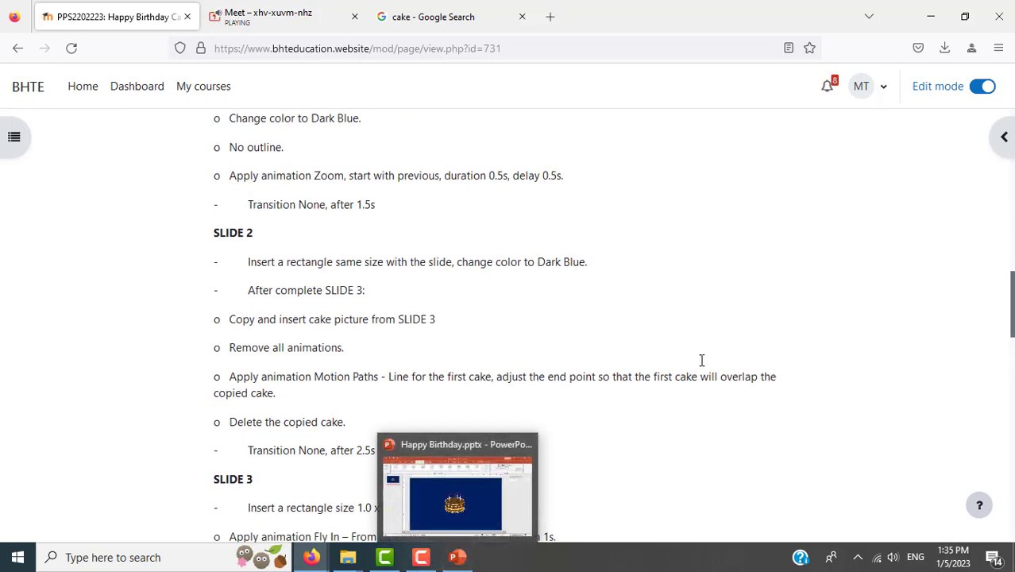
scroll(673, 323, "down", 3)
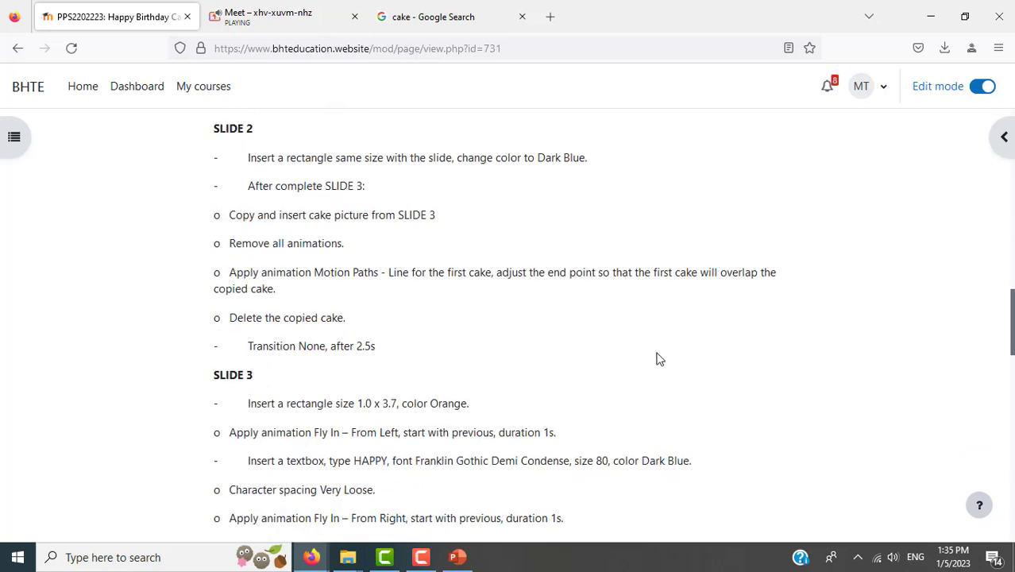
- Back in PowerPoint, close the Animation pane and select slide 1
left_click(458, 557)
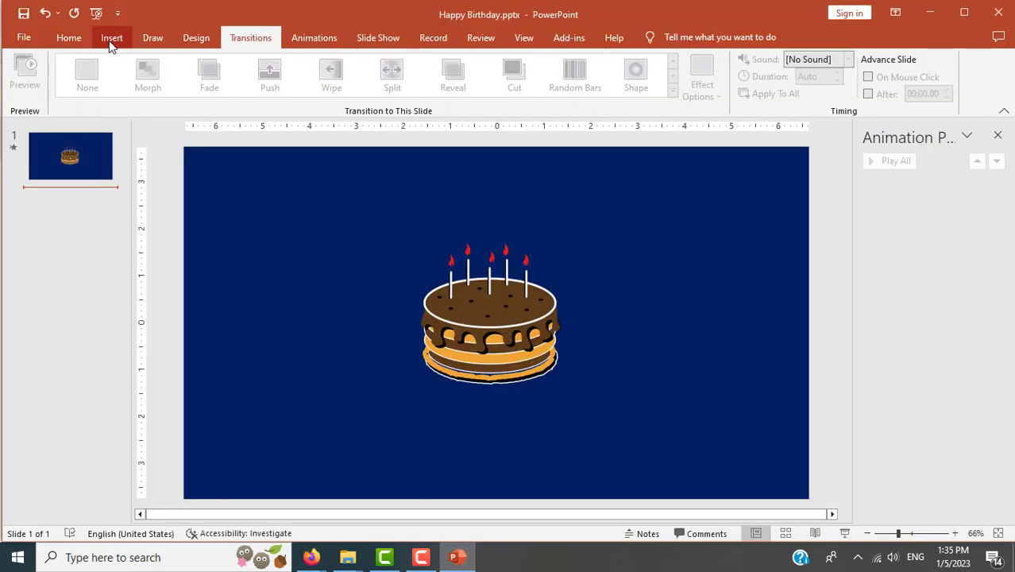
left_click(997, 135)
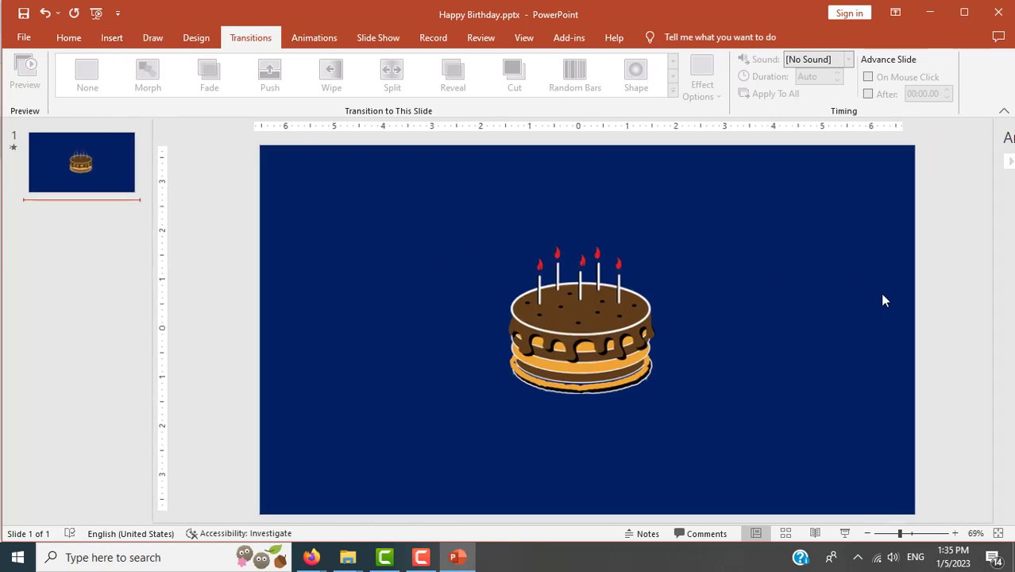
left_click(109, 191)
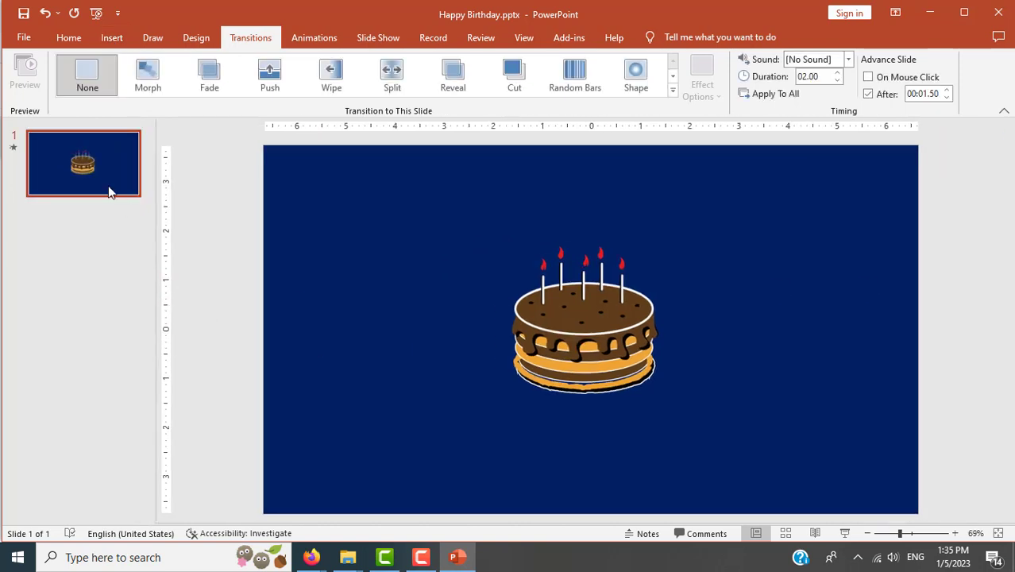
- Insert a new slide with the Blank layout after the cake slide
left_click(112, 40)
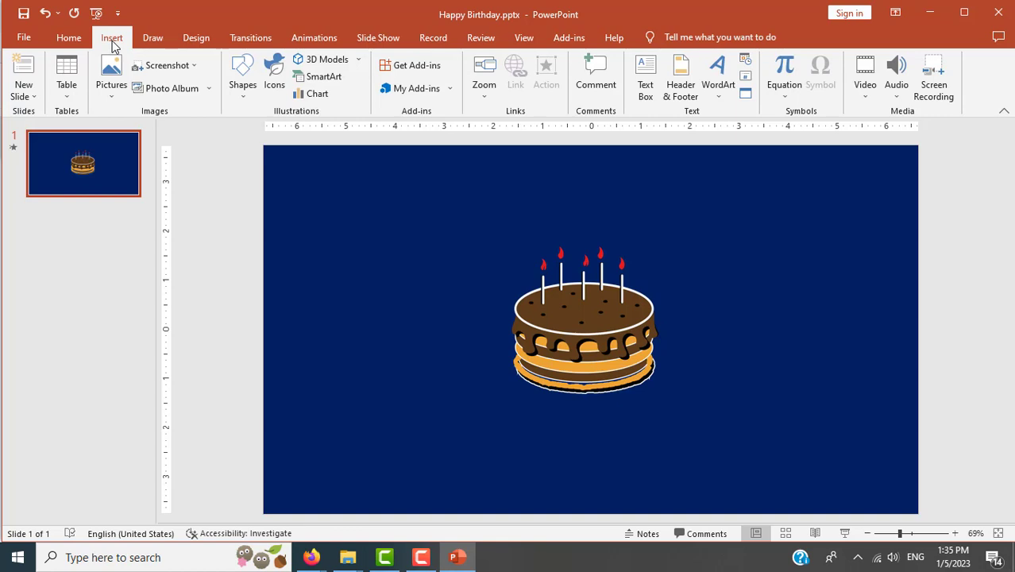
left_click(27, 98)
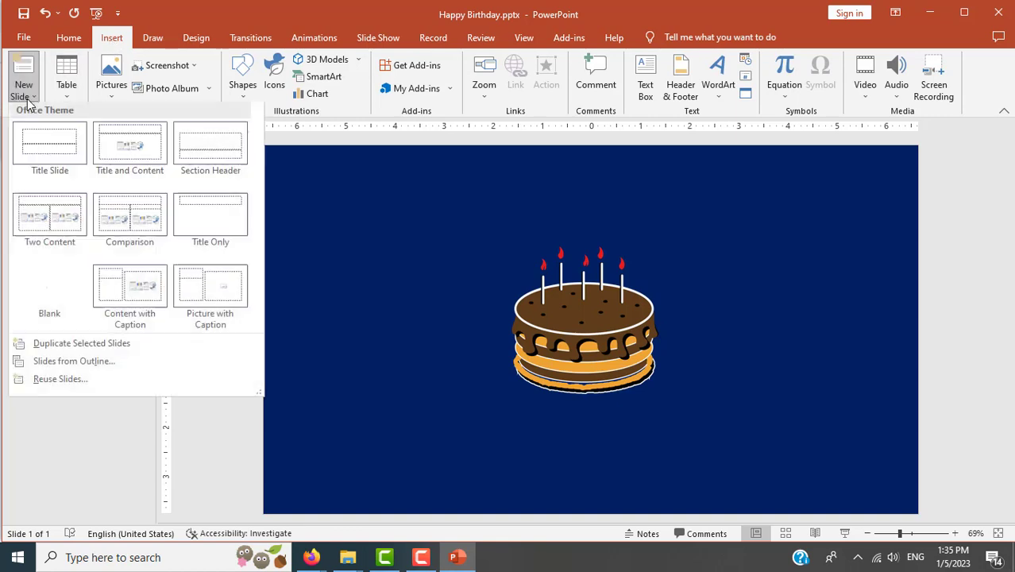
left_click(35, 292)
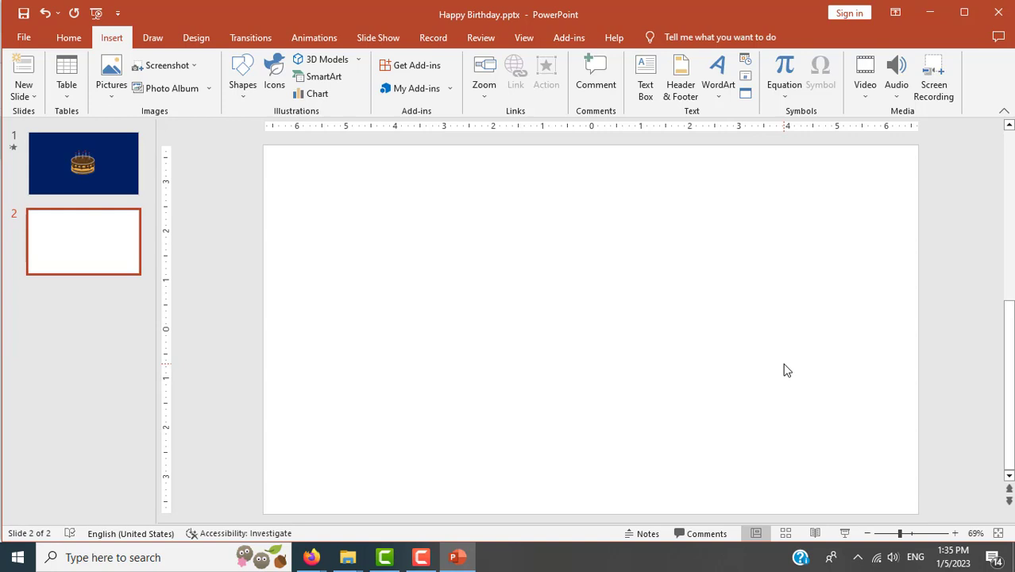
- Alt+Tab to the Firefox course page showing the SLIDE 2 and SLIDE 3 instructions
key("alt+Tab")
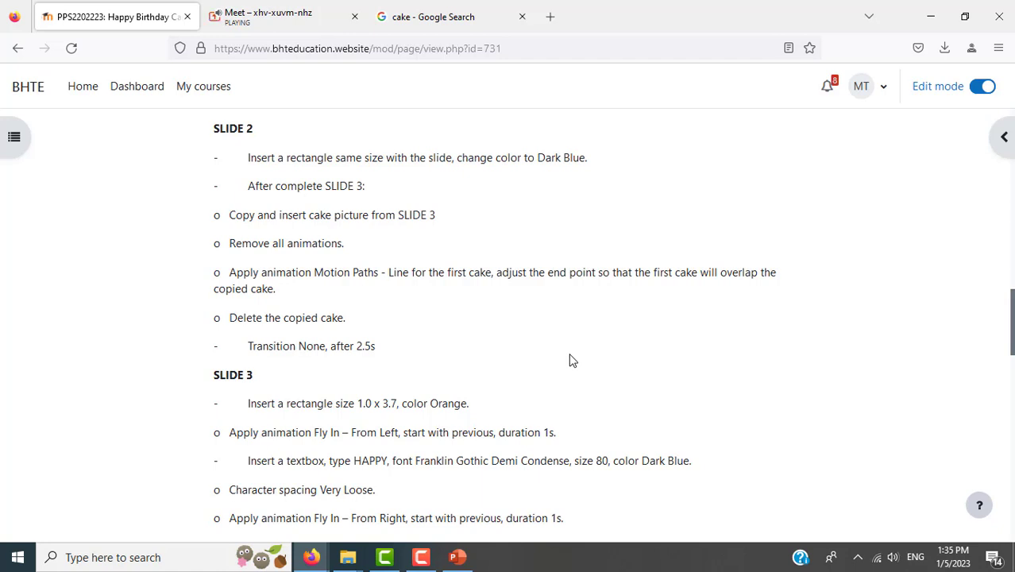
- Draw a slide-sized rectangle on slide 2, filled Dark Blue with No Outline
key("alt+Tab")
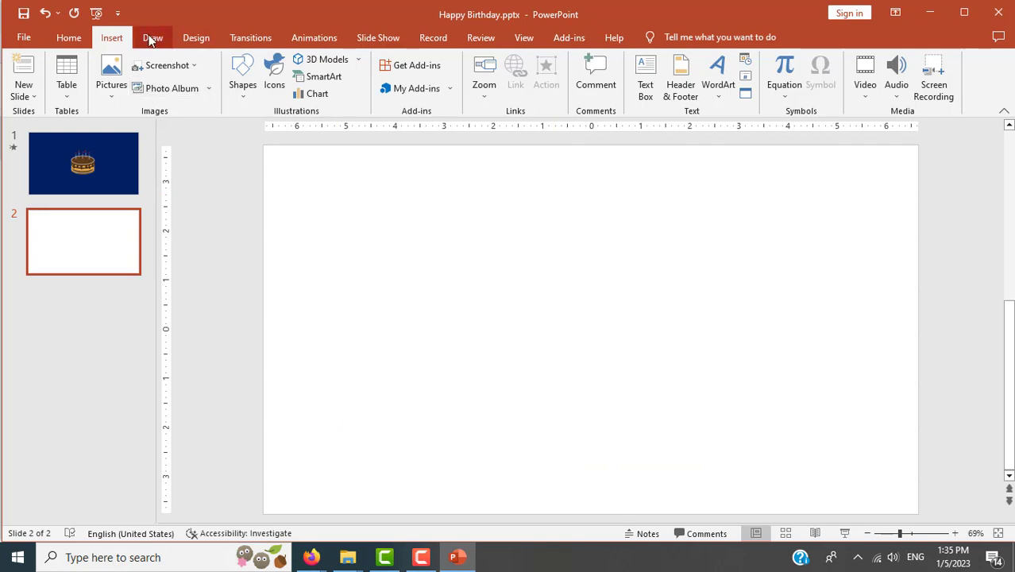
left_click(243, 84)
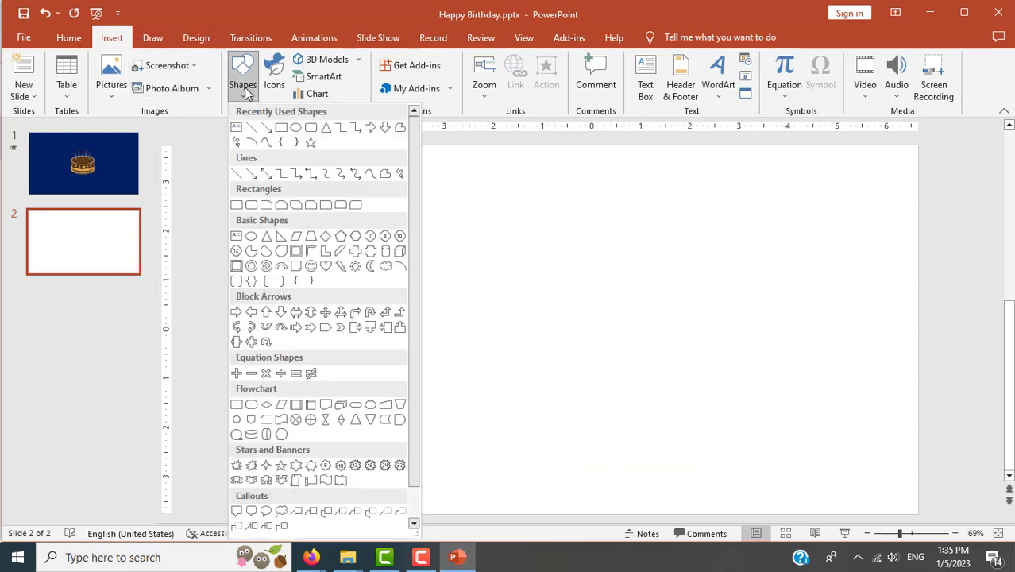
left_click(279, 128)
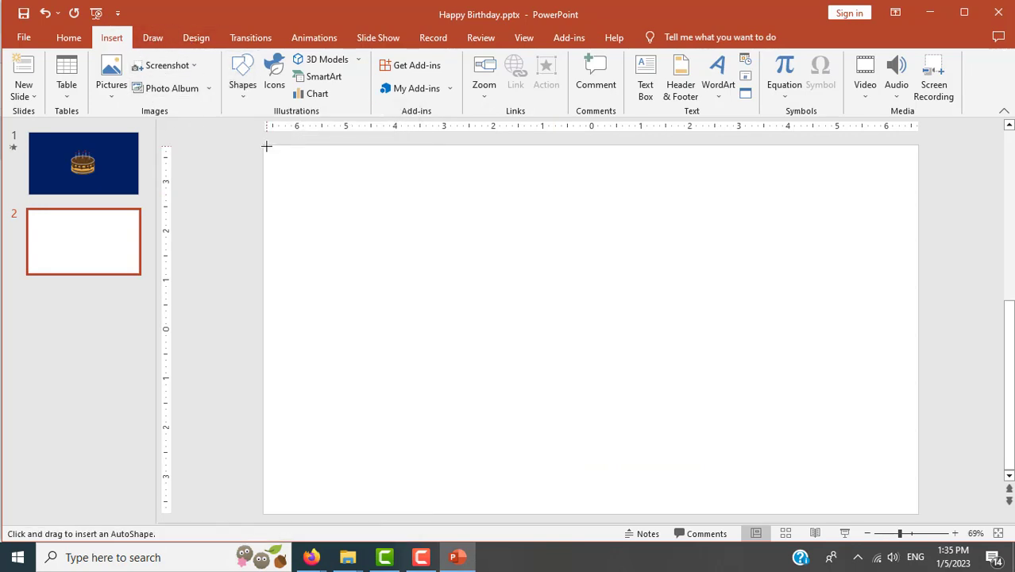
left_click_drag(262, 145, 918, 514)
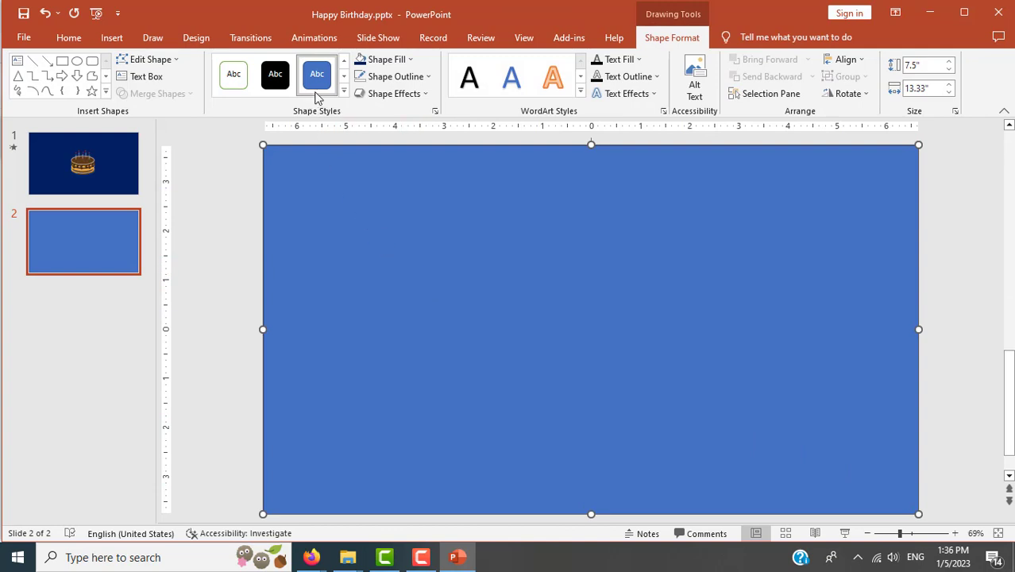
left_click(407, 61)
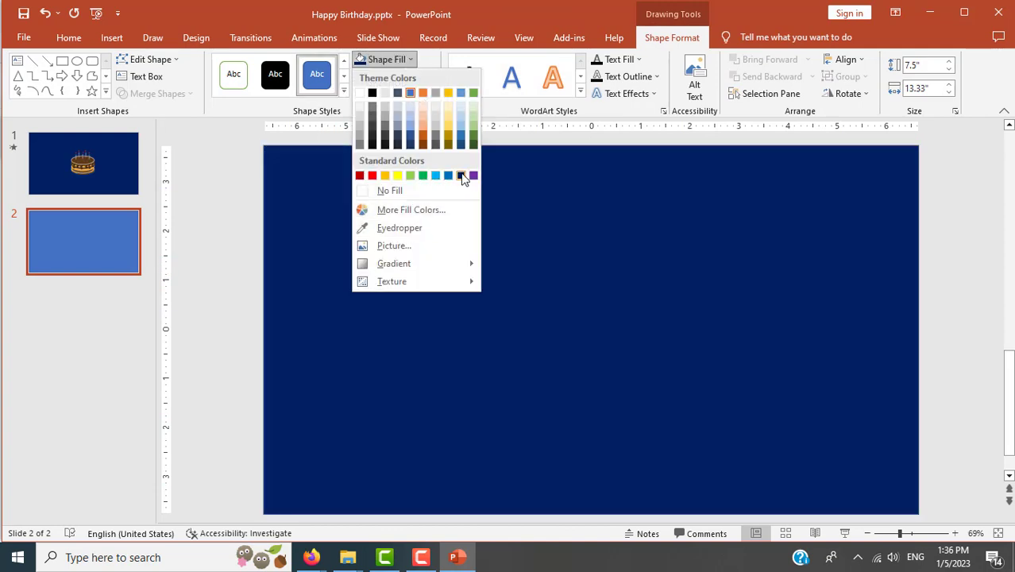
left_click(460, 175)
left_click(396, 76)
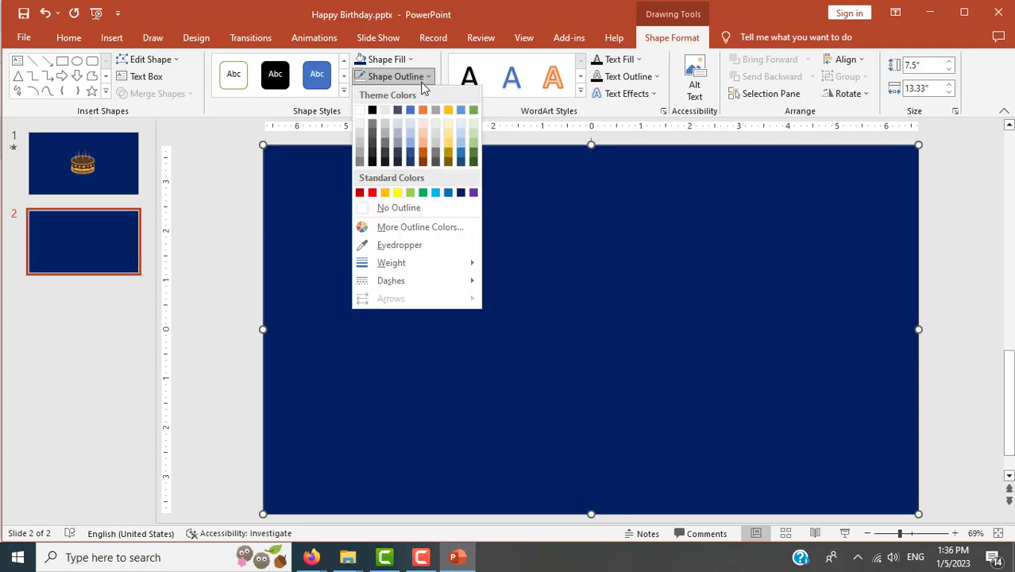
left_click(400, 208)
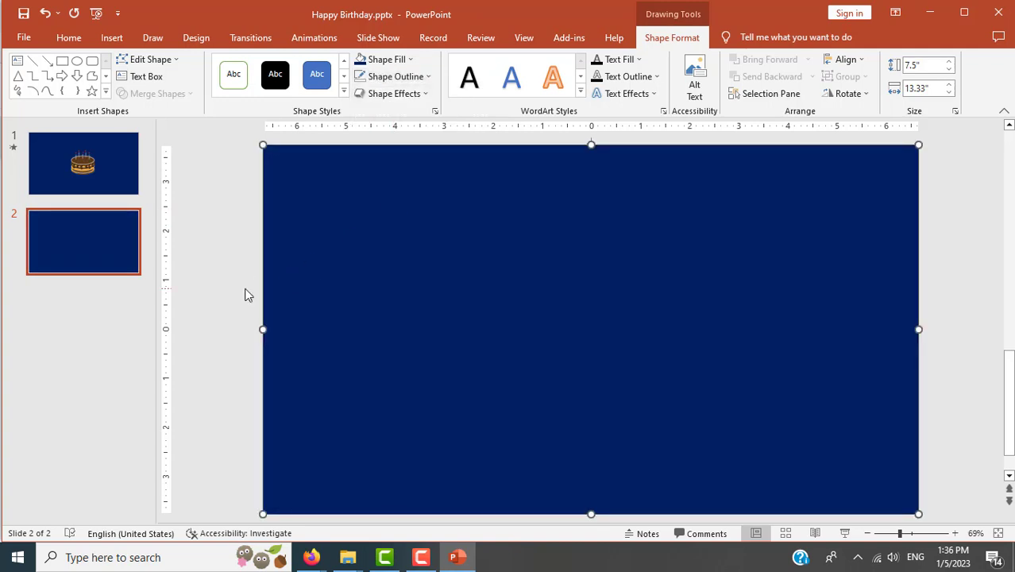
key("alt+Tab")
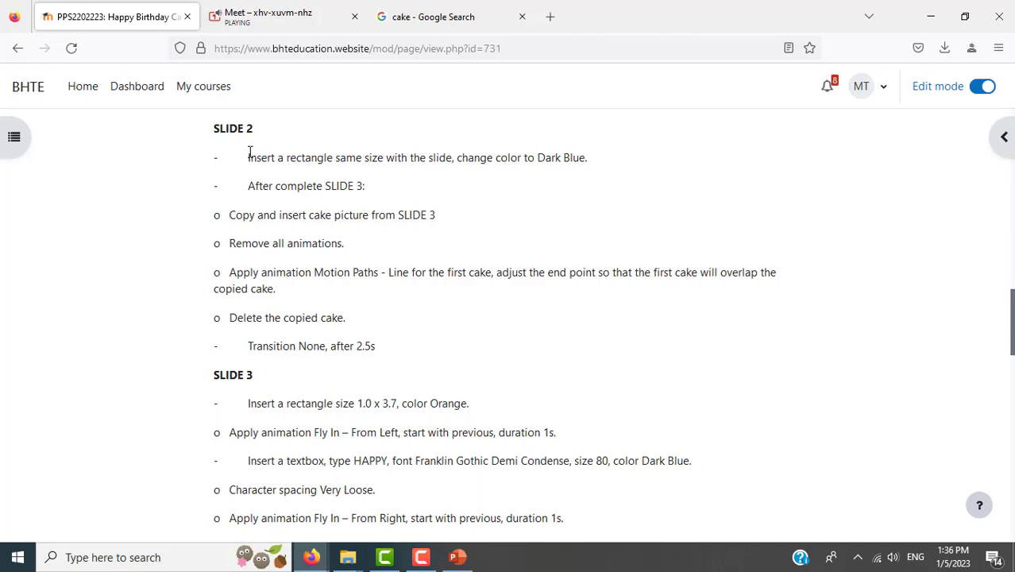
left_click_drag(245, 156, 591, 158)
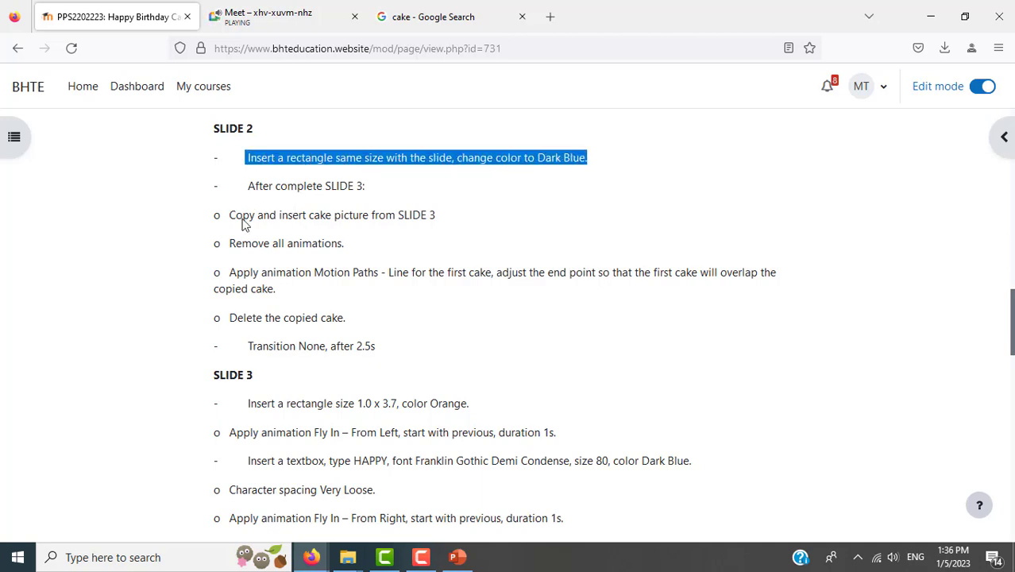
left_click_drag(248, 188, 375, 190)
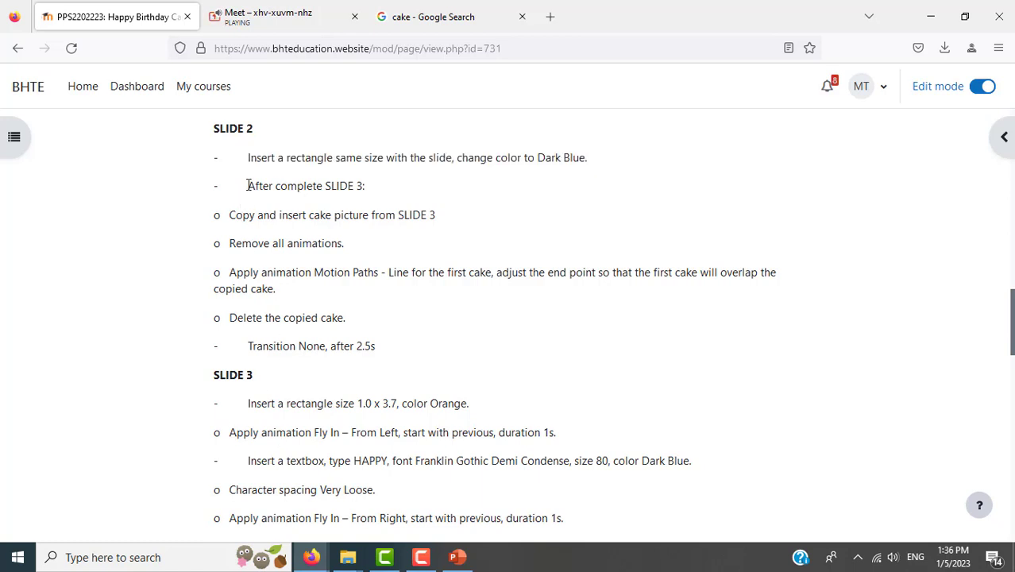
left_click_drag(228, 215, 385, 351)
left_click(558, 368)
scroll(557, 368, "down", 2)
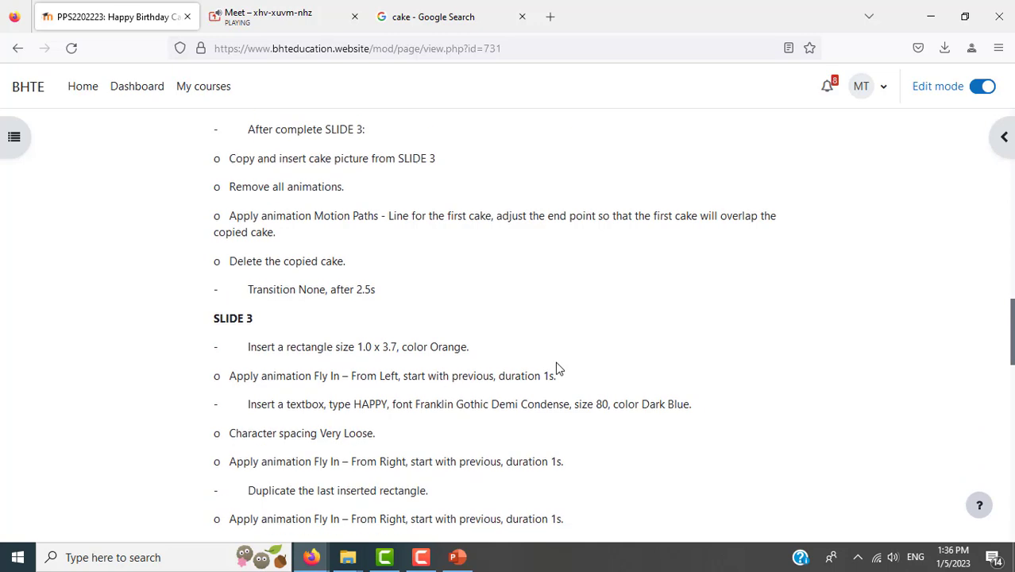
scroll(557, 368, "down", 3)
scroll(558, 368, "up", 2)
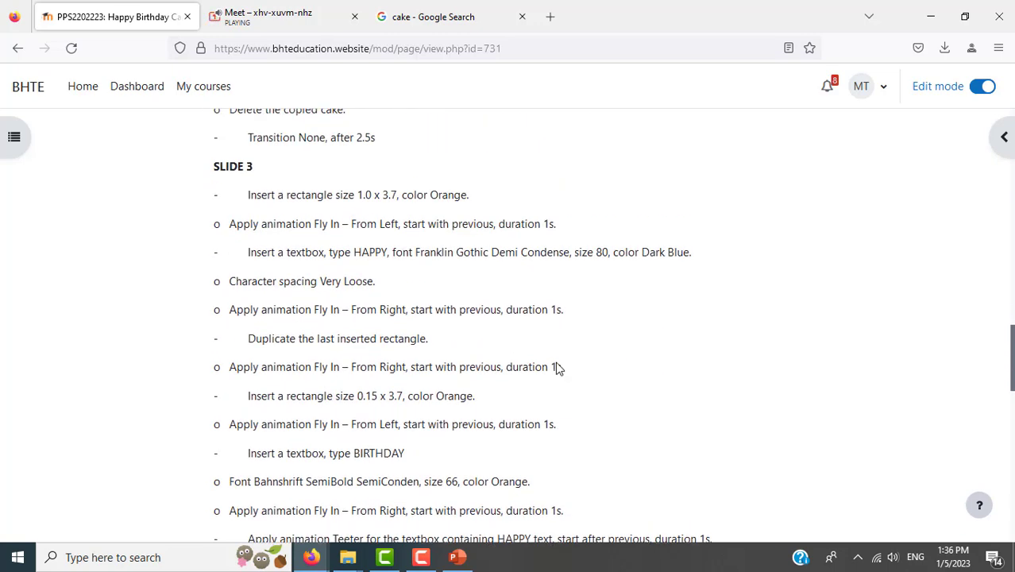
scroll(558, 368, "down", 3)
scroll(557, 367, "down", 4)
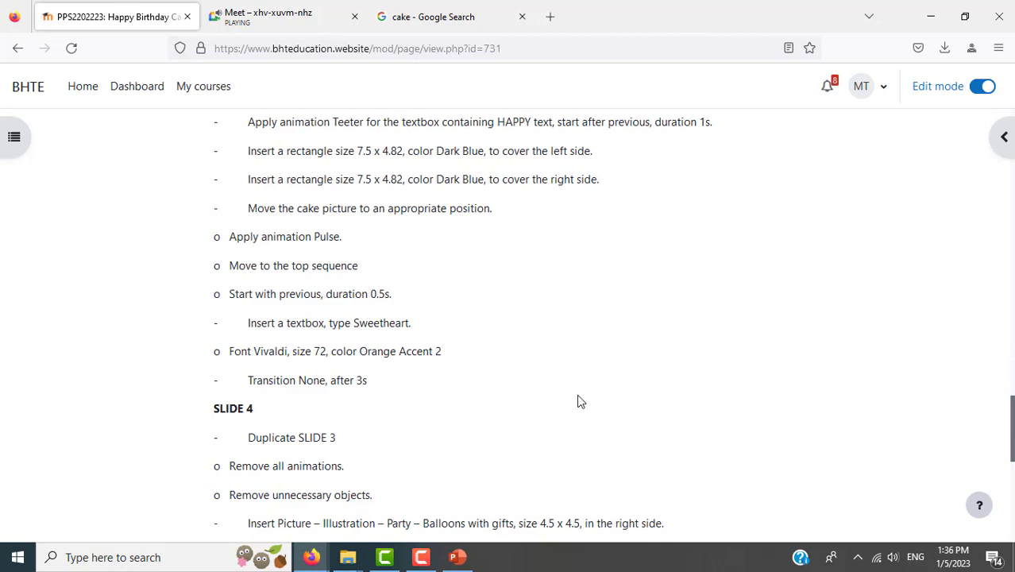
scroll(583, 417, "up", 3)
scroll(583, 417, "down", 4)
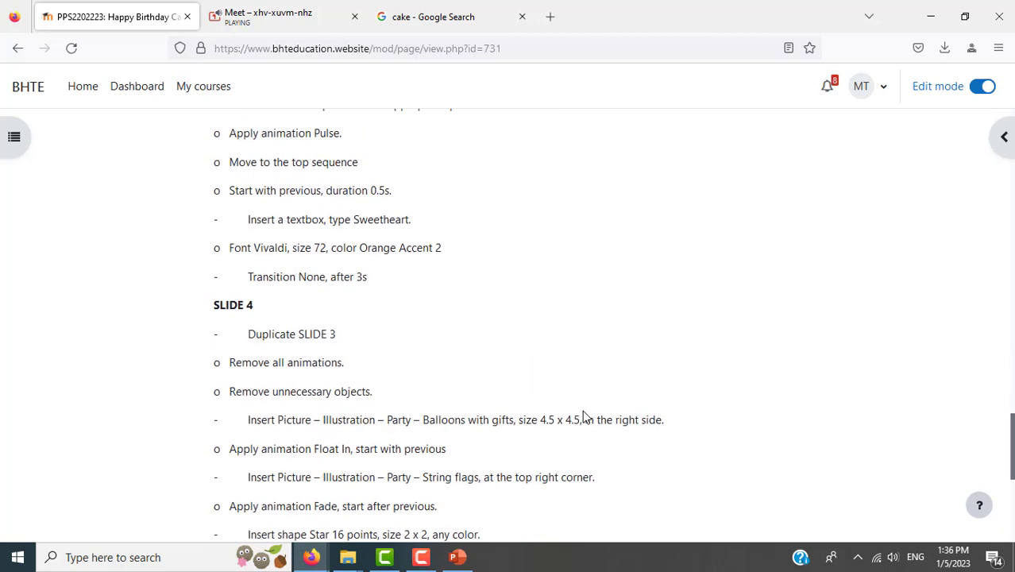
scroll(584, 417, "down", 2)
scroll(583, 417, "down", 3)
scroll(586, 416, "up", 3)
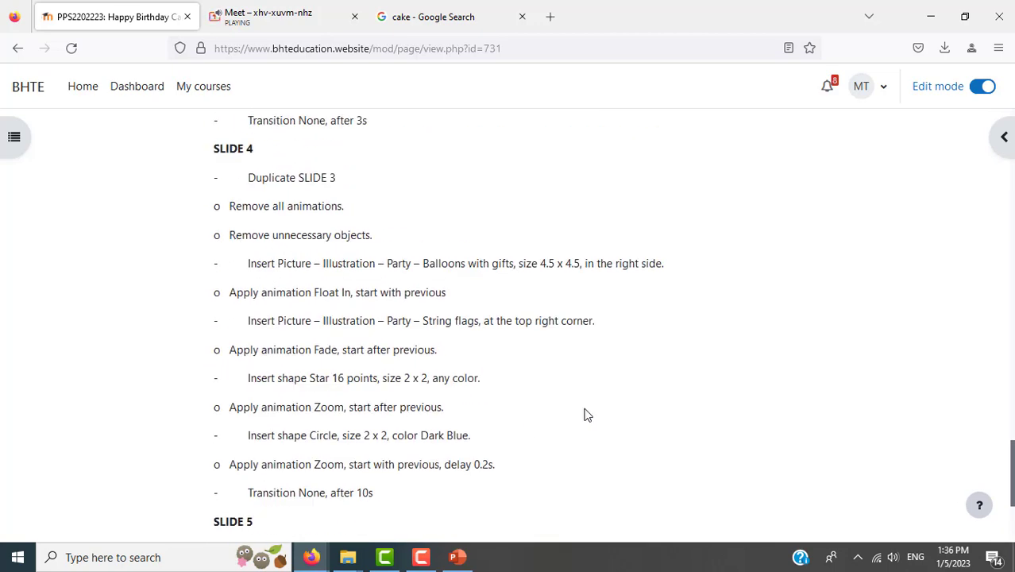
scroll(587, 414, "up", 5)
scroll(588, 415, "up", 4)
scroll(588, 414, "up", 3)
scroll(589, 413, "up", 2)
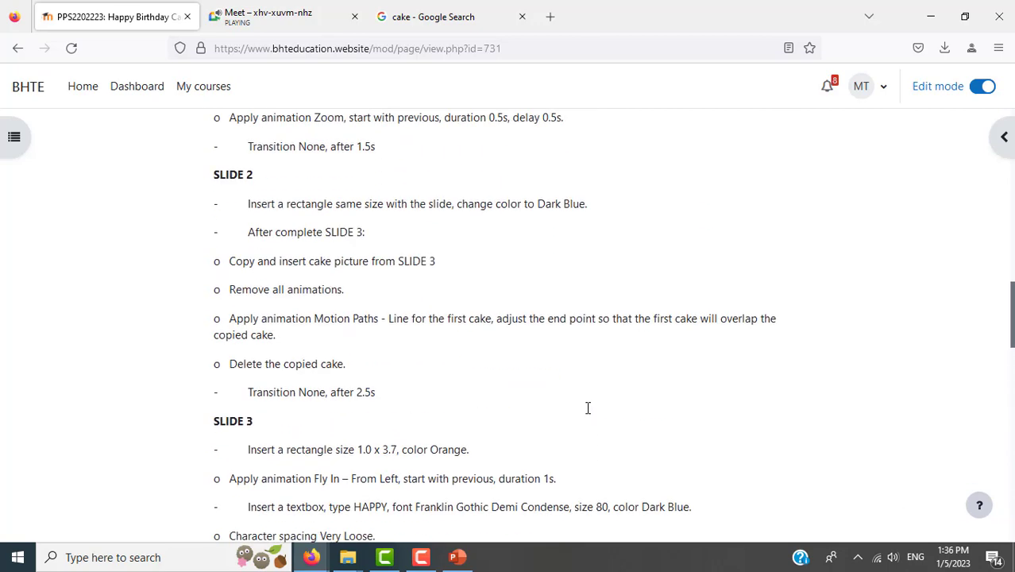
scroll(591, 413, "up", 2)
scroll(591, 413, "up", 1)
scroll(591, 413, "up", 4)
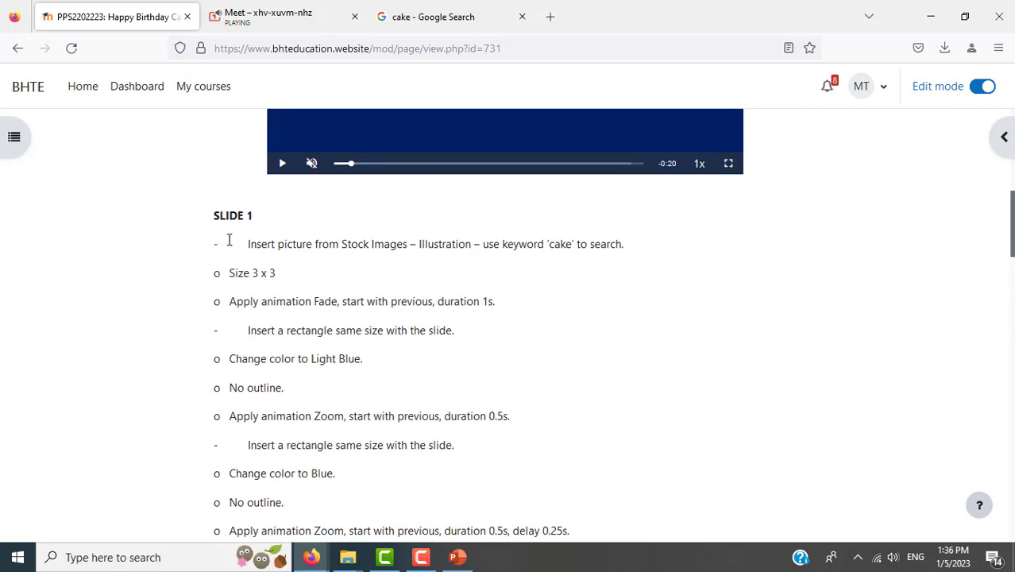
scroll(580, 390, "down", 3)
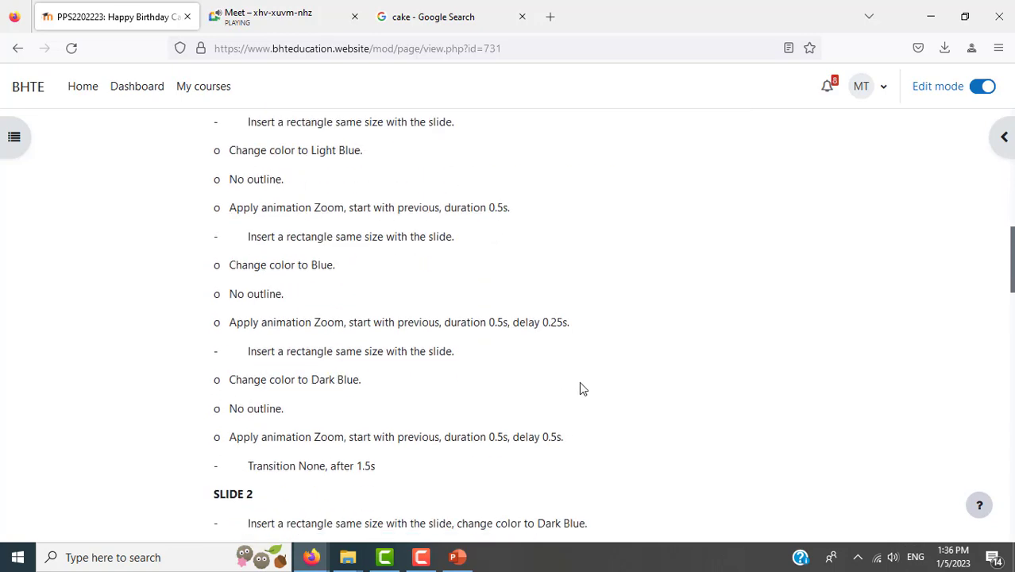
scroll(580, 388, "down", 3)
scroll(579, 388, "down", 3)
scroll(580, 386, "up", 3)
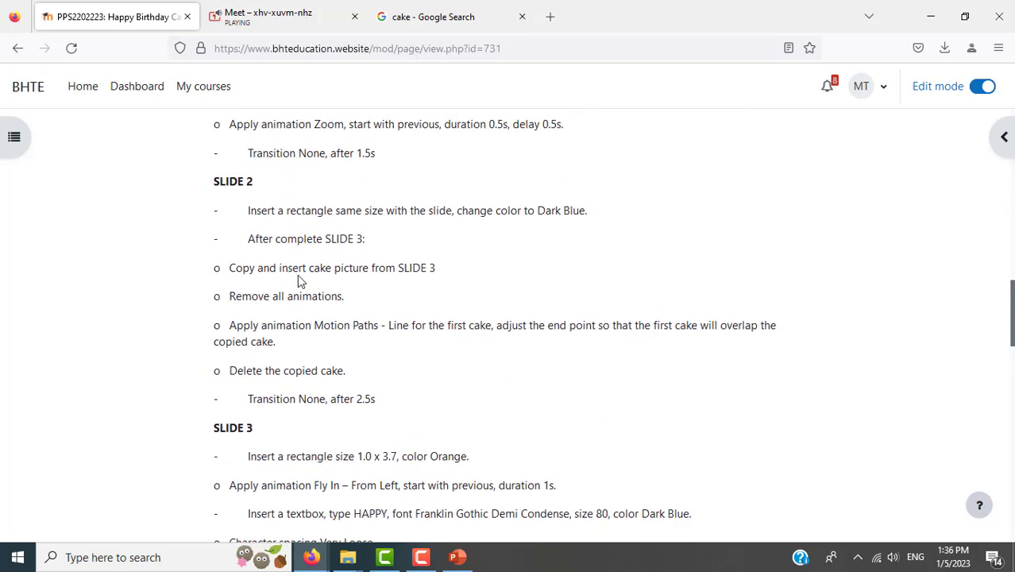
left_click_drag(249, 237, 387, 244)
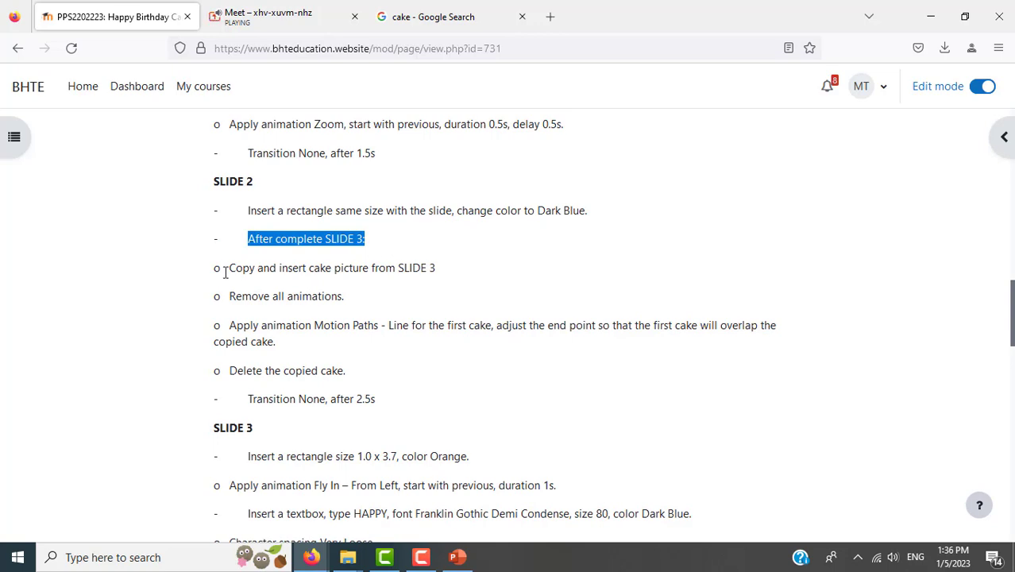
left_click_drag(226, 267, 392, 403)
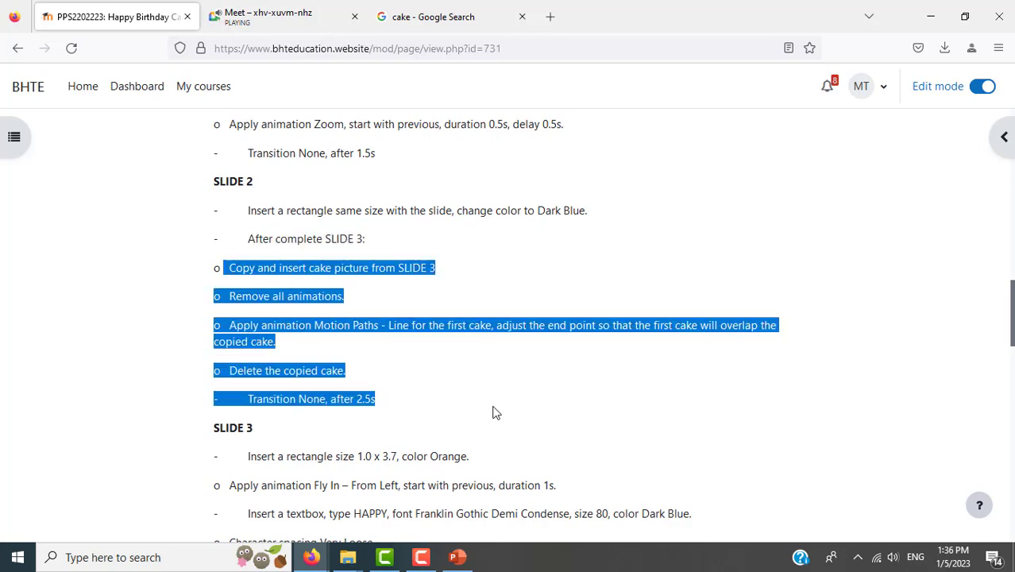
left_click(585, 419)
scroll(584, 420, "up", 3)
scroll(585, 419, "down", 8)
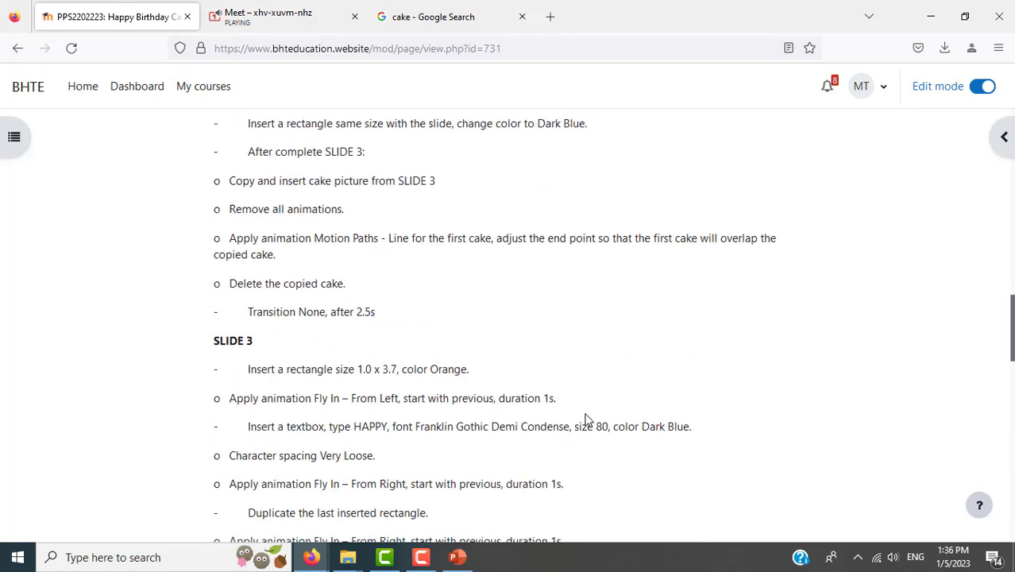
scroll(584, 413, "down", 3)
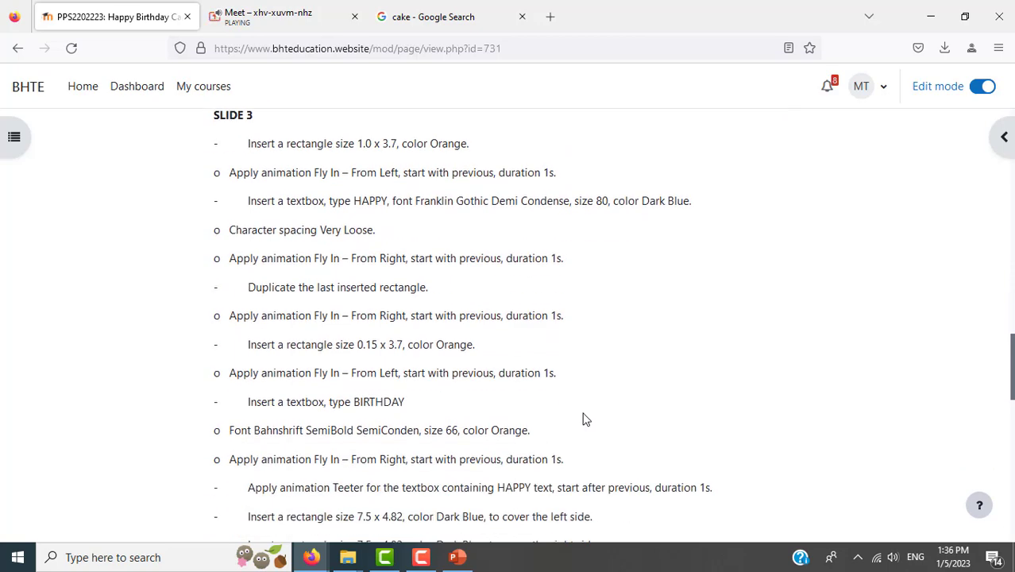
- Set the insertion point below slide 2 in the thumbnail pane after checking the SLIDE 3 instructions
key("alt+Tab")
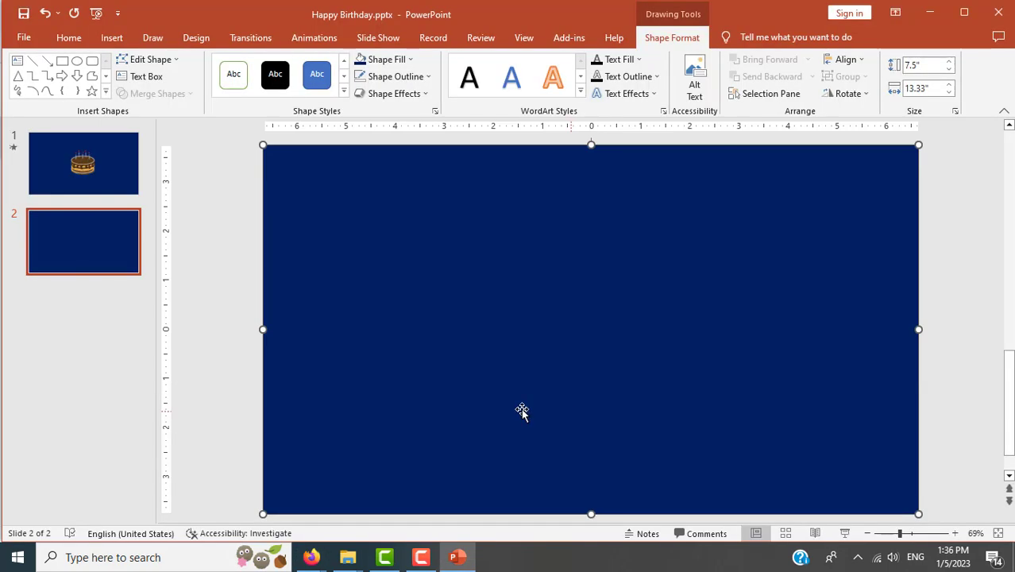
left_click(120, 318)
key("alt+Tab")
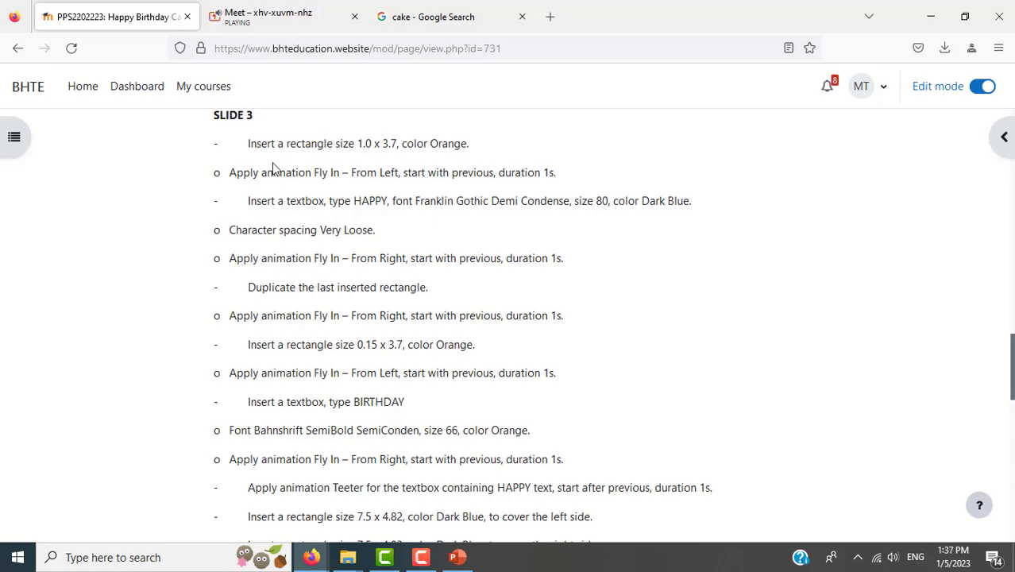
key("alt+Tab")
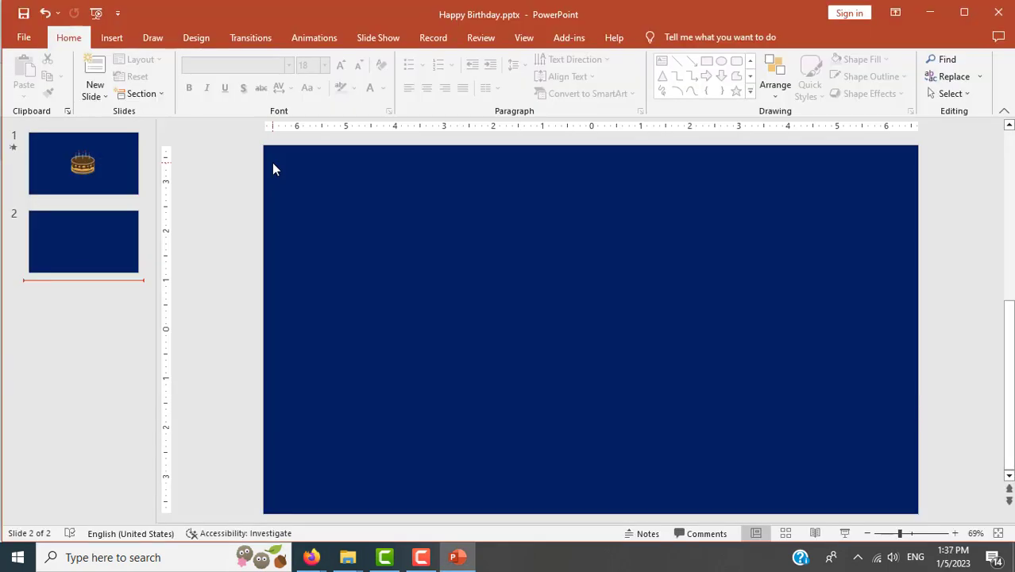
key("alt+Tab")
scroll(513, 341, "up", 3)
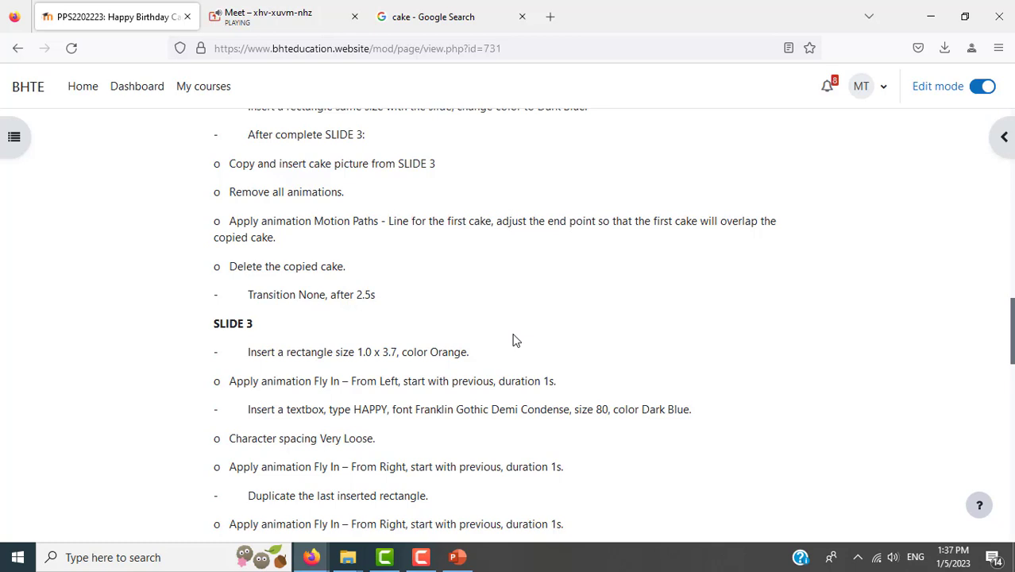
scroll(517, 339, "down", 2)
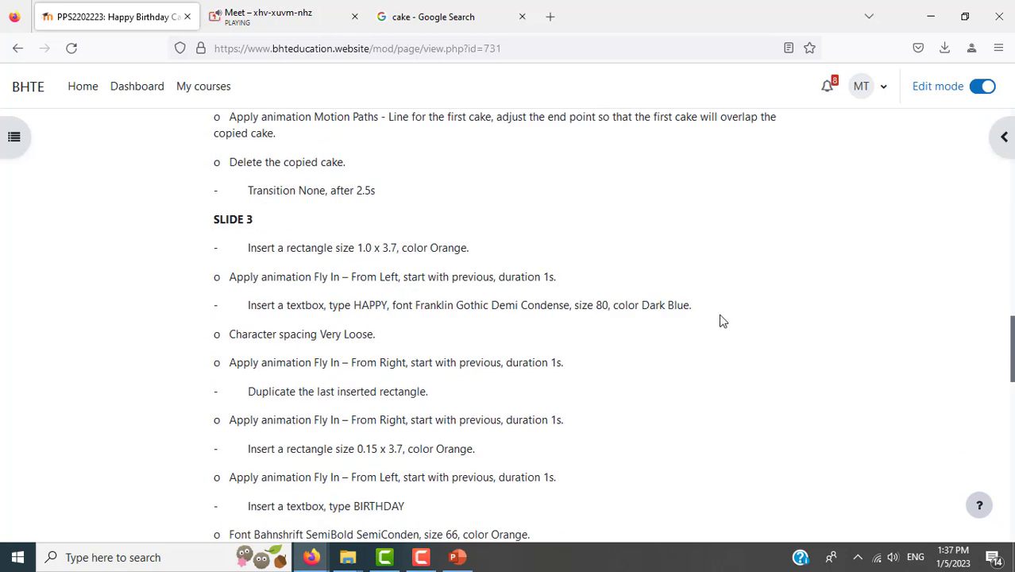
scroll(707, 317, "up", 2)
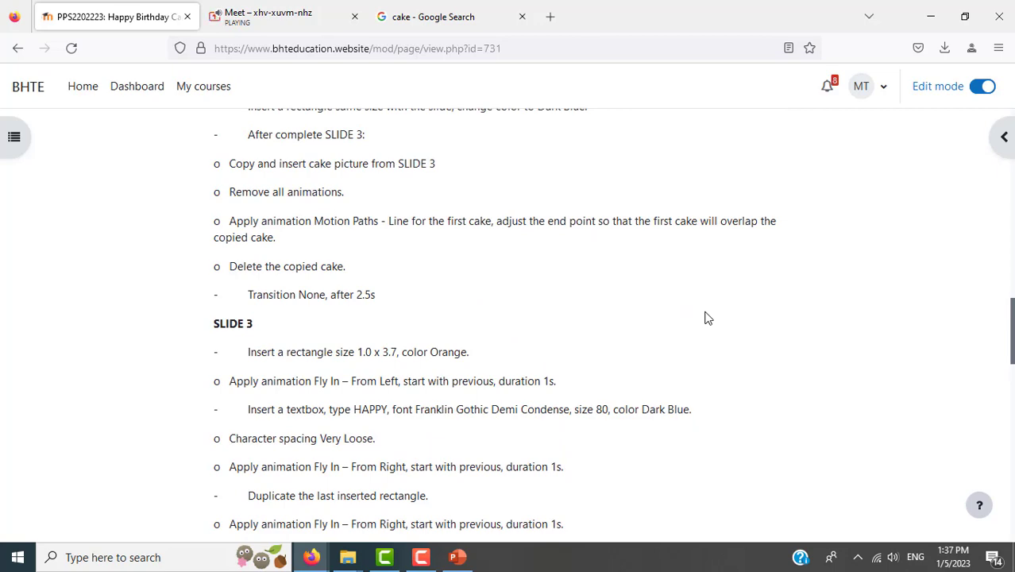
scroll(708, 316, "down", 2)
key("alt+Tab")
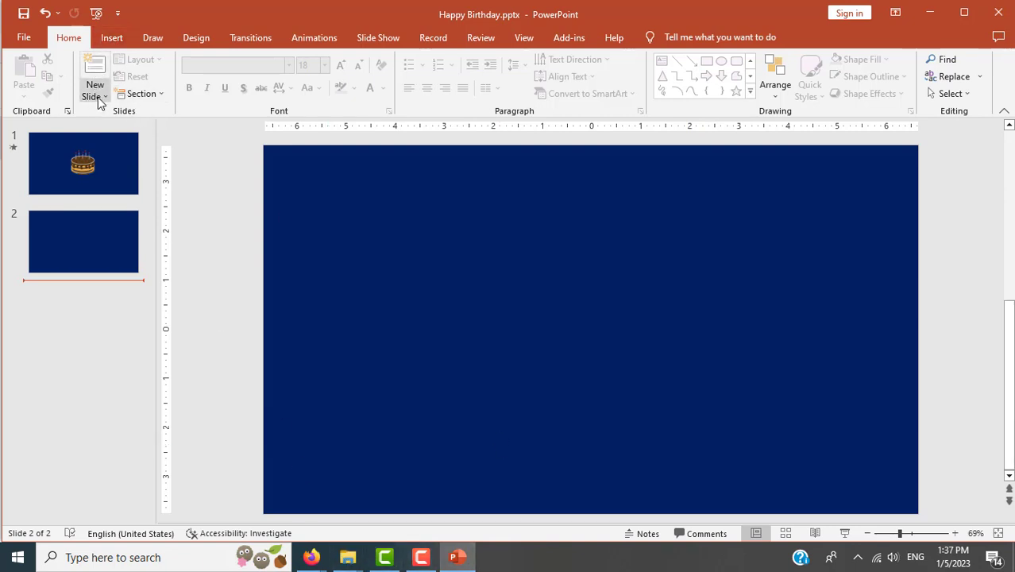
- Add a Blank layout slide as slide 3
left_click(99, 101)
left_click(126, 314)
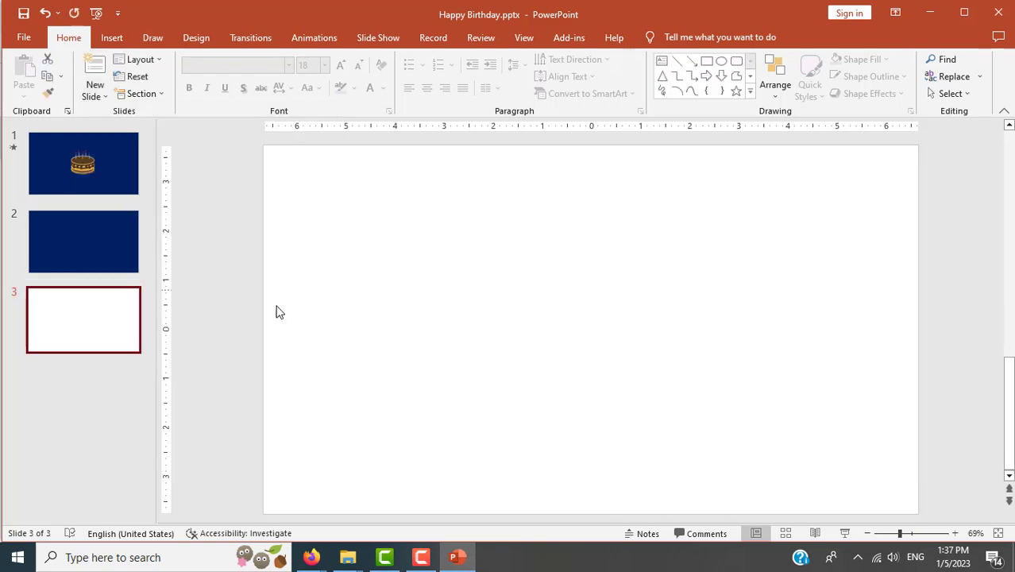
mouse_move(318, 562)
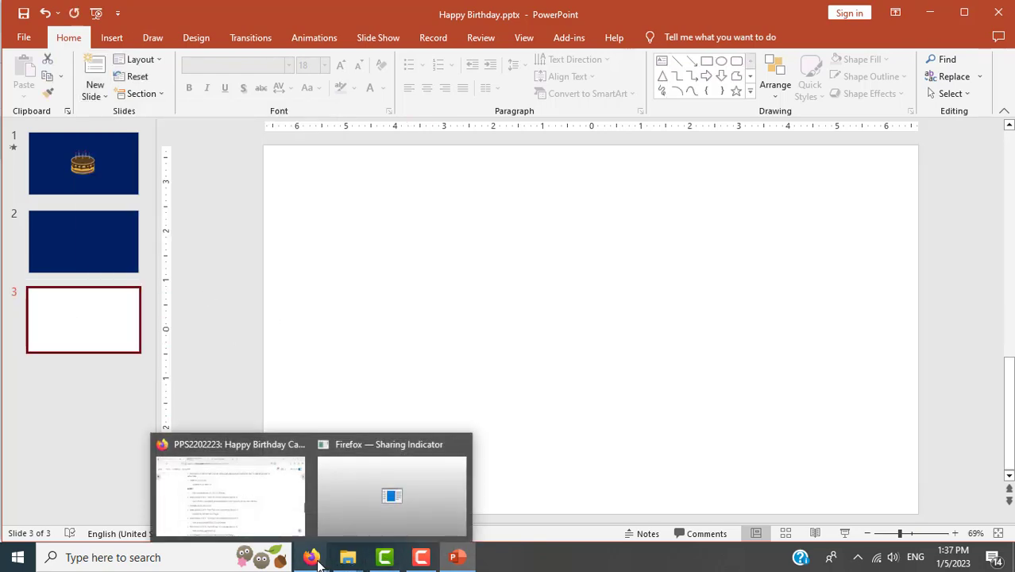
left_click(275, 502)
scroll(561, 360, "up", 5)
scroll(562, 363, "up", 5)
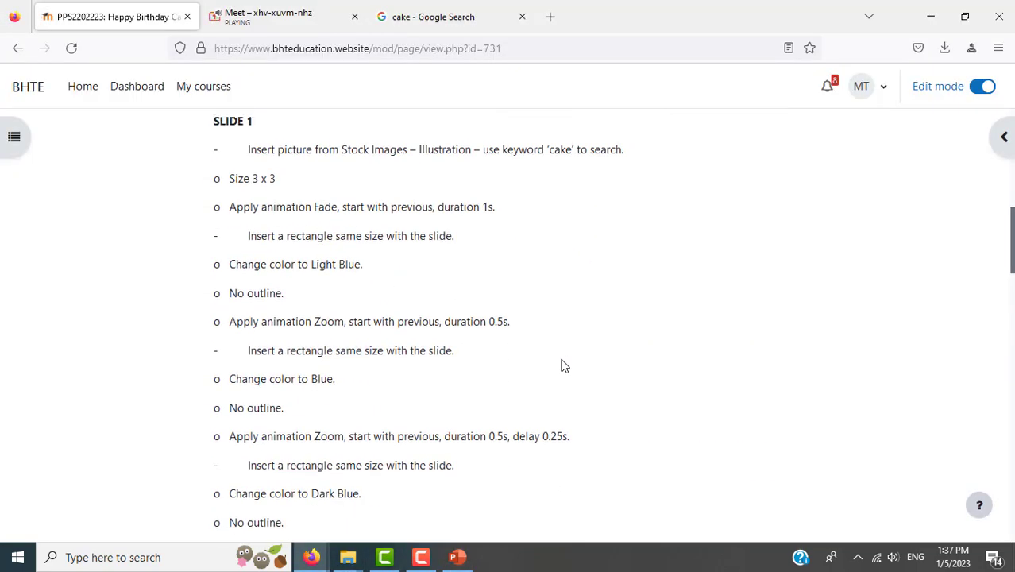
scroll(561, 363, "up", 5)
scroll(558, 370, "up", 1)
scroll(558, 371, "down", 3)
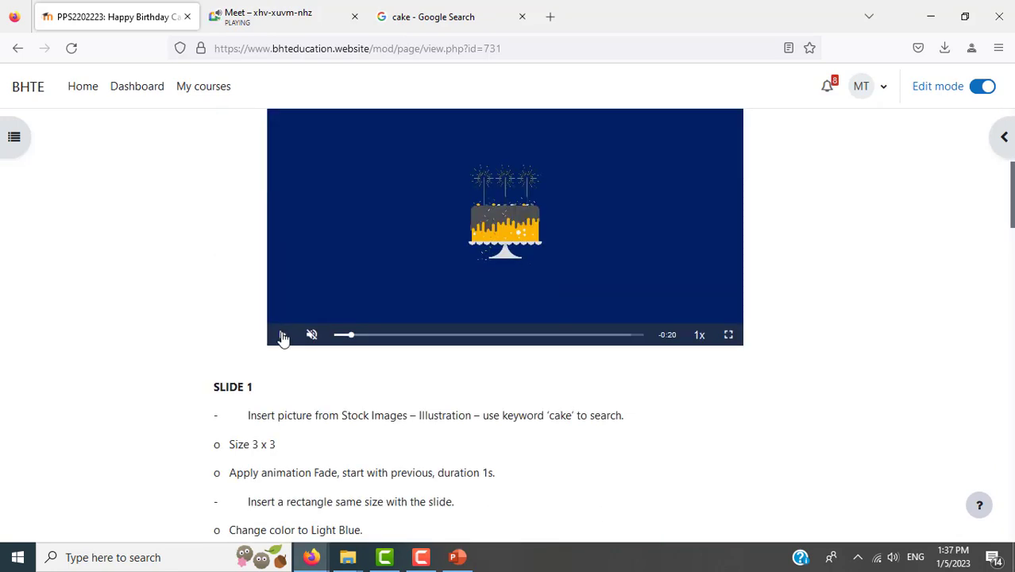
left_click(282, 335)
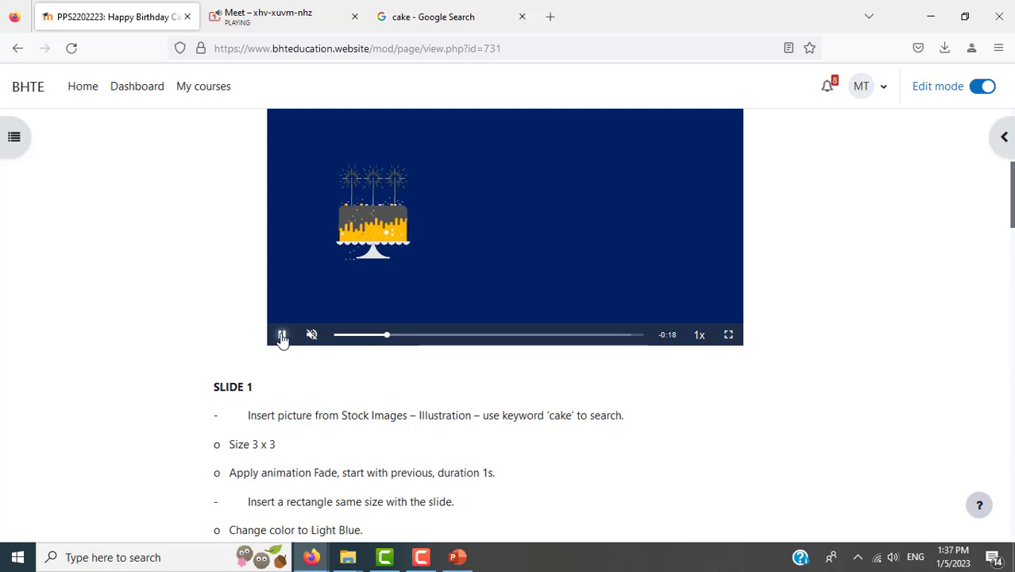
left_click(282, 335)
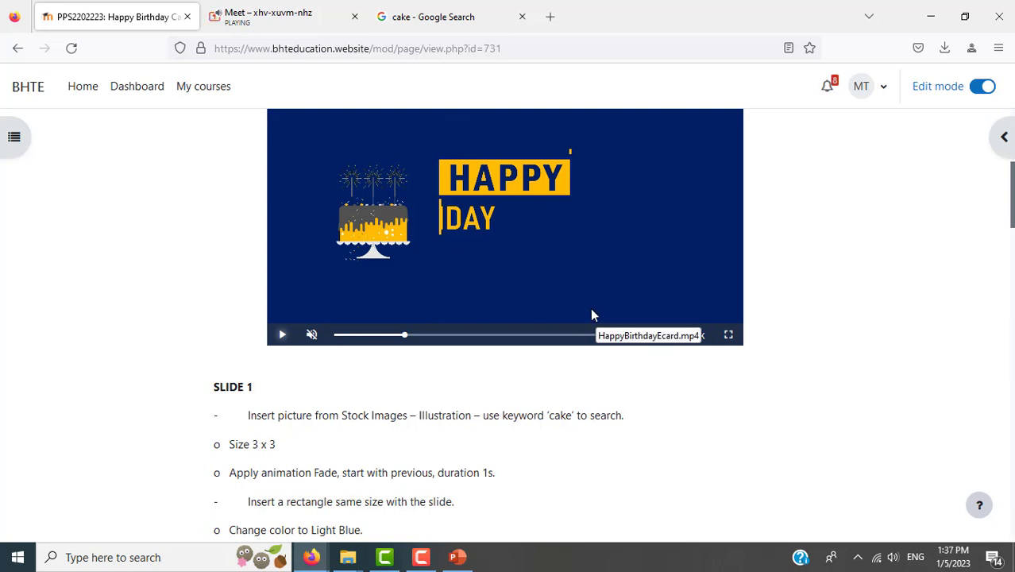
mouse_move(405, 335)
left_mouse_down()
mouse_move(430, 343)
mouse_move(396, 347)
left_mouse_up()
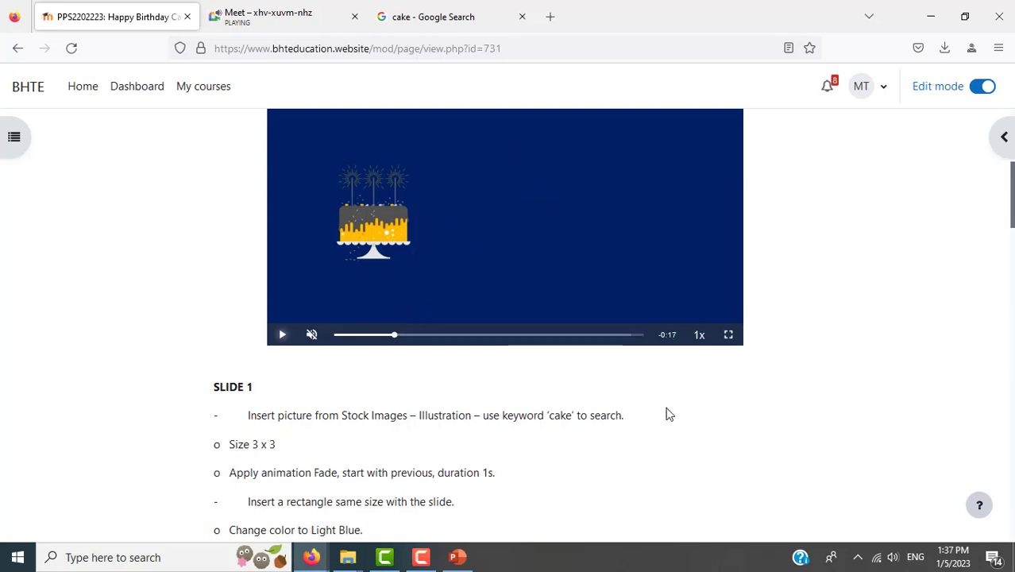
scroll(711, 404, "down", 4)
scroll(711, 403, "down", 4)
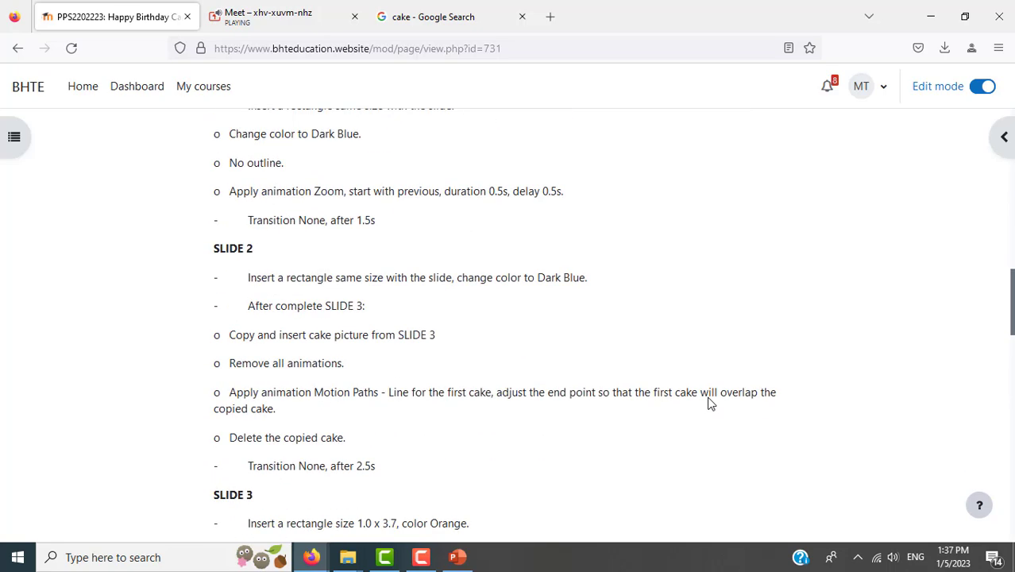
scroll(709, 397, "down", 4)
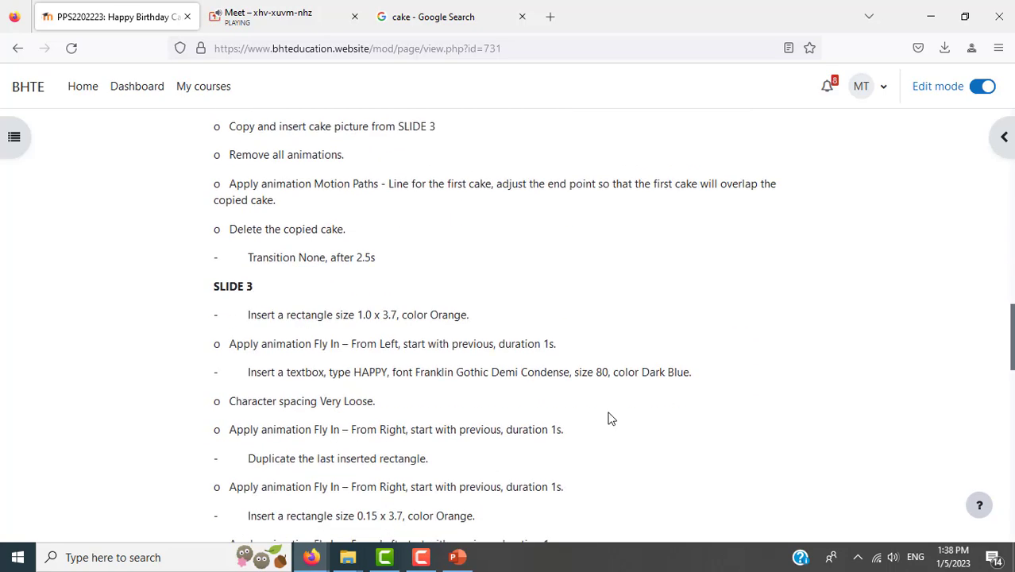
scroll(444, 343, "down", 4)
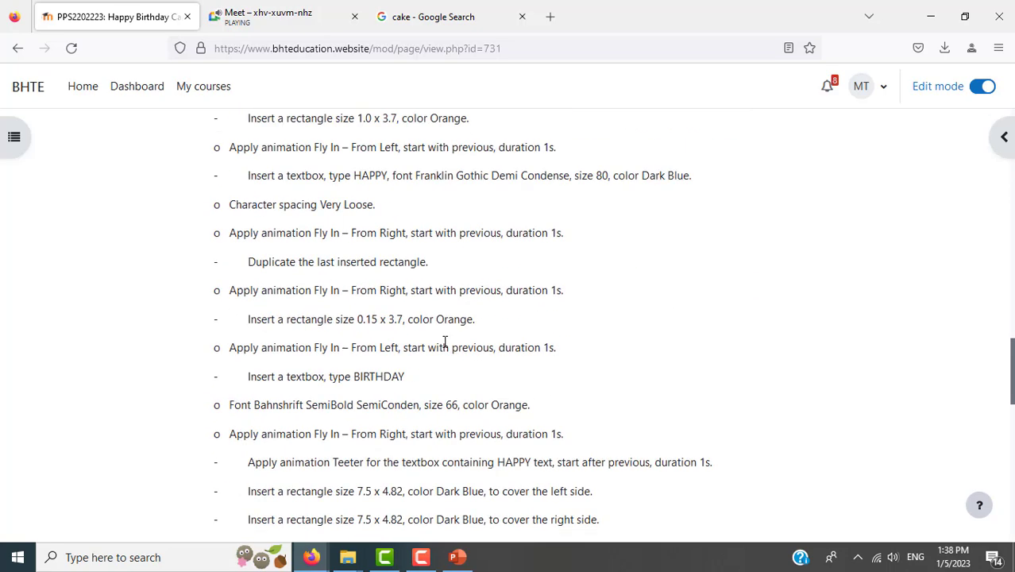
scroll(445, 343, "up", 2)
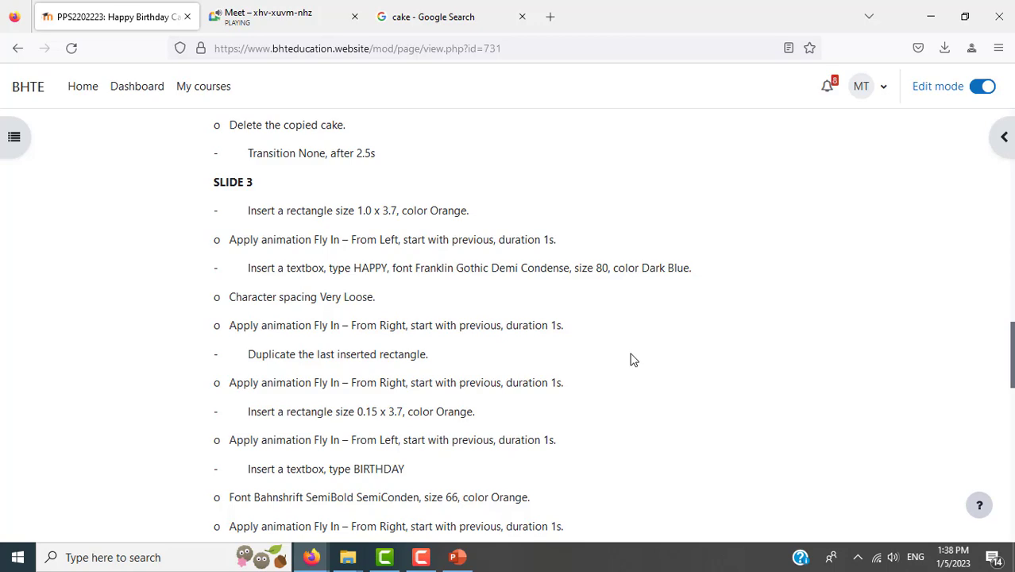
key("alt+Tab")
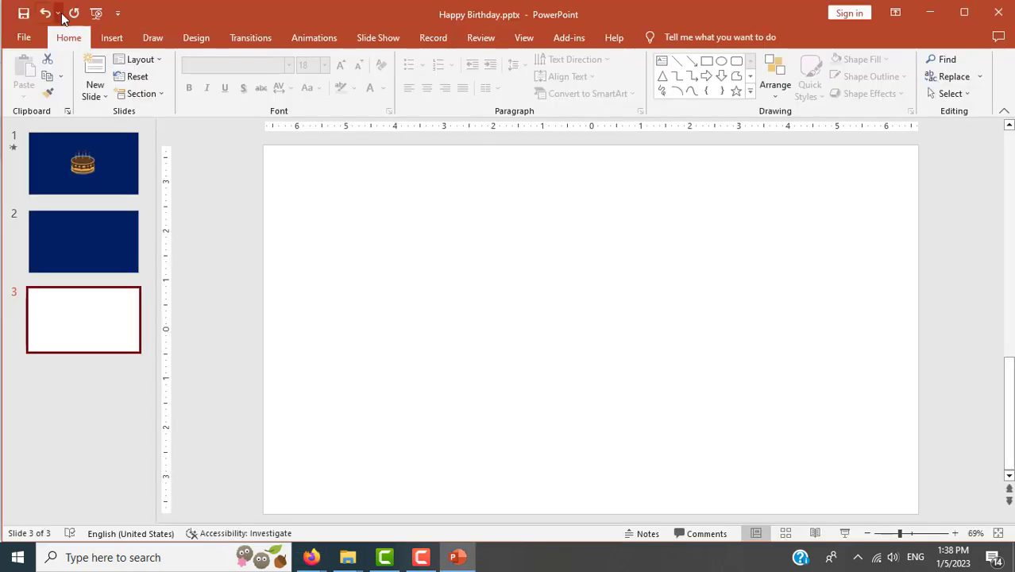
- Draw a rectangle on slide 3
left_click(112, 38)
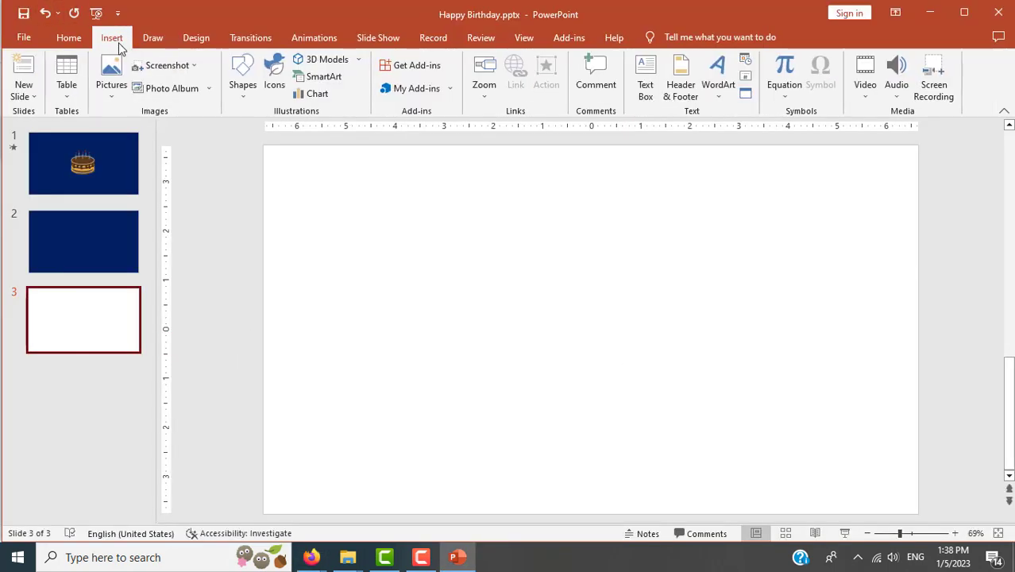
left_click(243, 89)
left_click(281, 132)
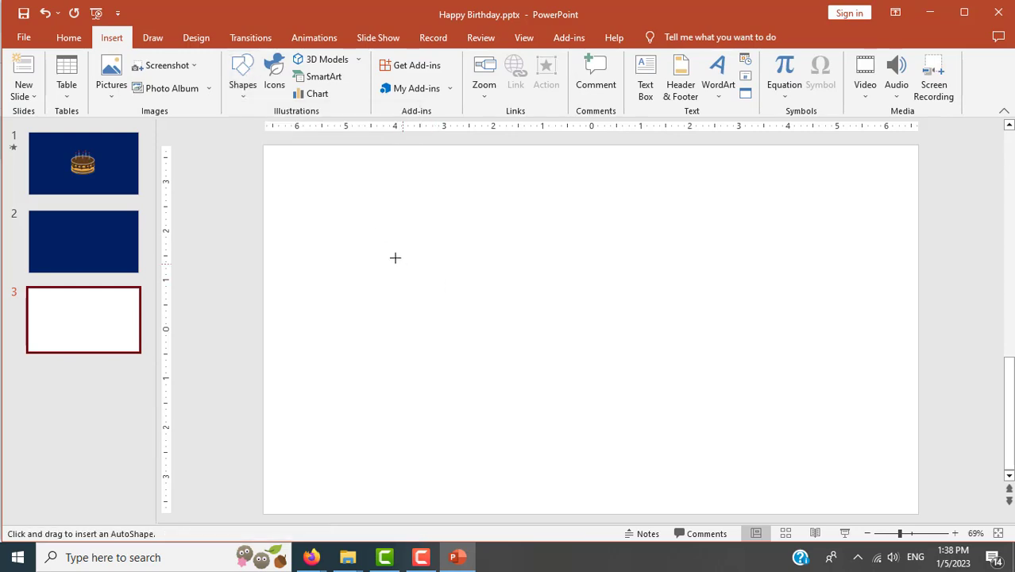
left_click_drag(394, 256, 584, 308)
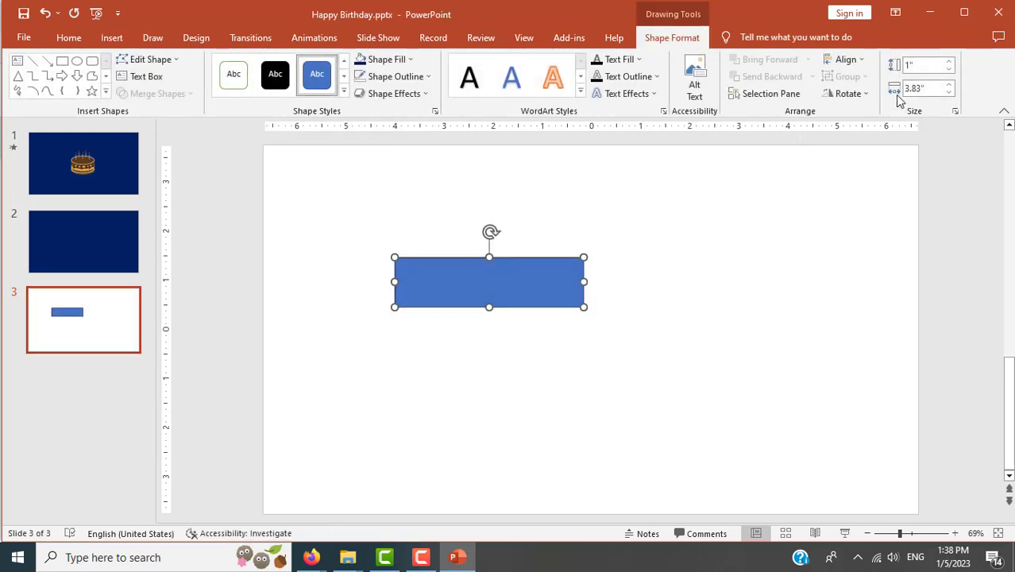
key("alt+Tab")
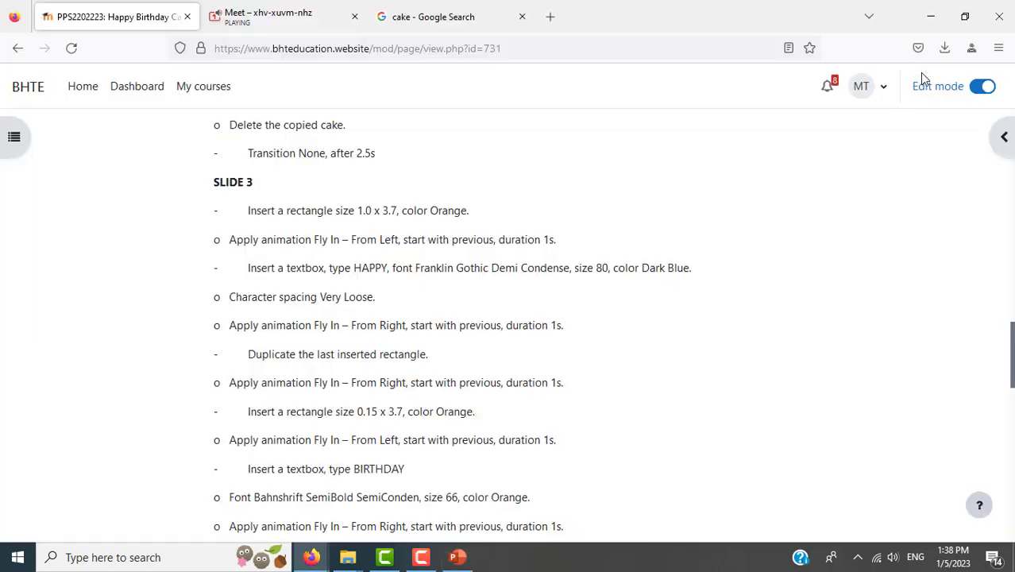
key("alt+Tab")
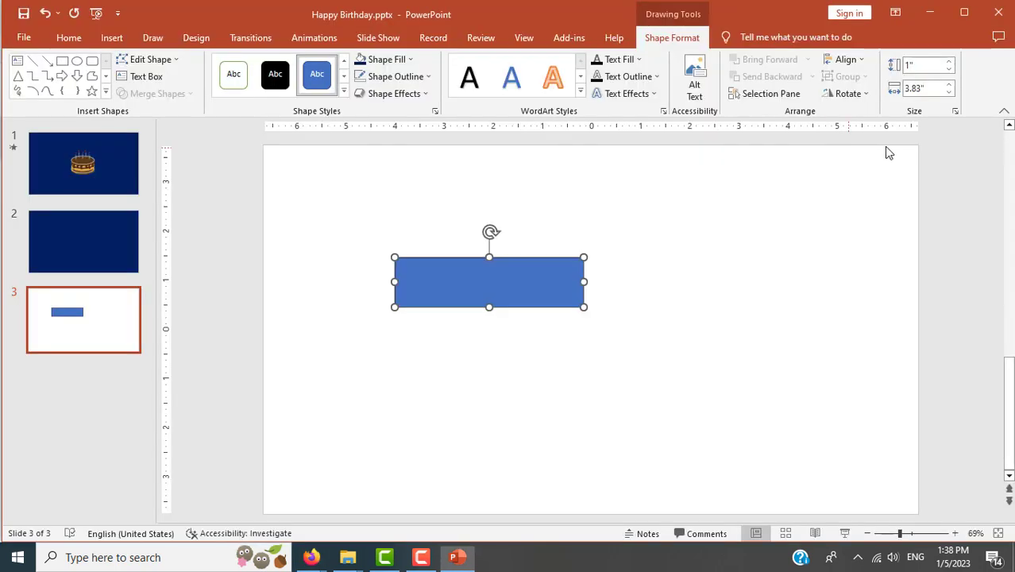
- Set the rectangle's width to 3.7 inches and move it right and up
triple_click(924, 91)
left_click(923, 89)
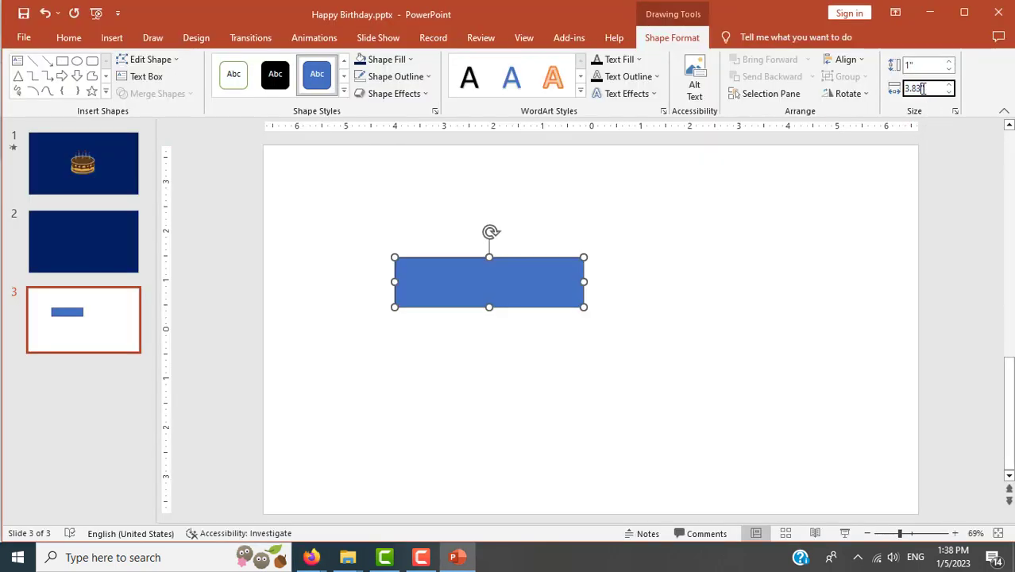
key("BackSpace")
key("BackSpace")
key("BackSpace")
key("Return")
left_click_drag(506, 278, 594, 256)
key("alt+Tab")
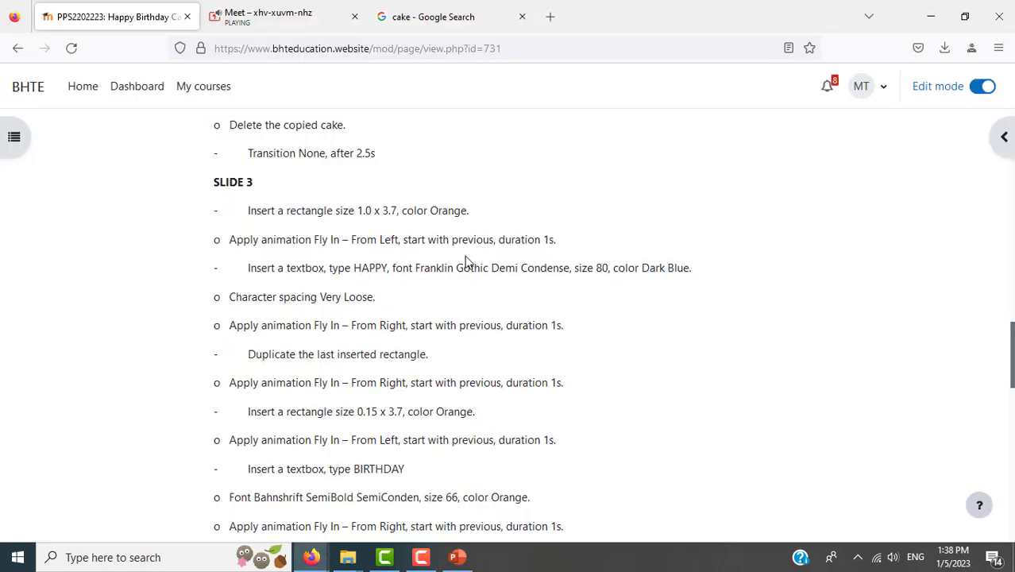
key("alt+Tab")
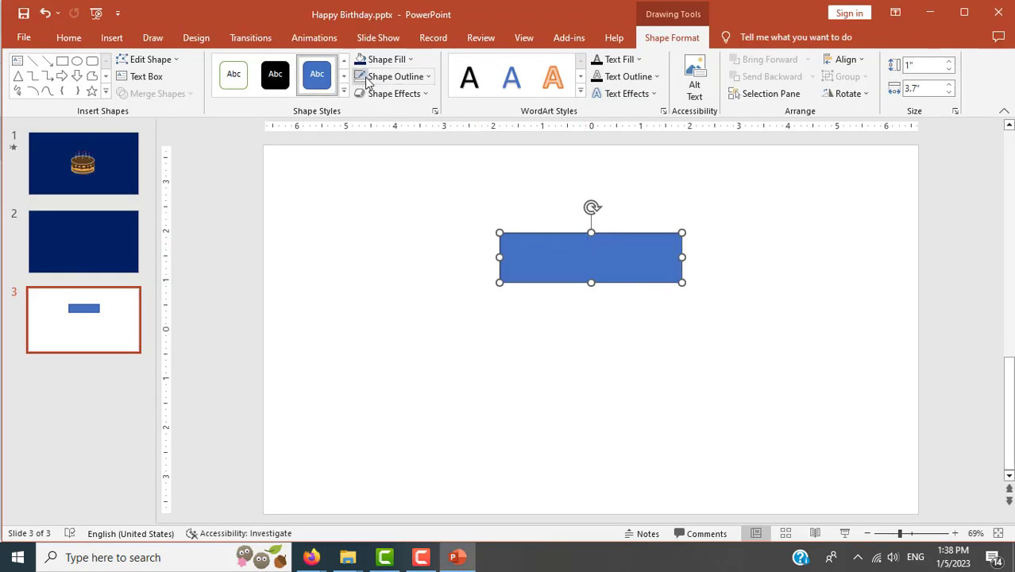
- Fill the rectangle orange and remove its outline
left_click(411, 61)
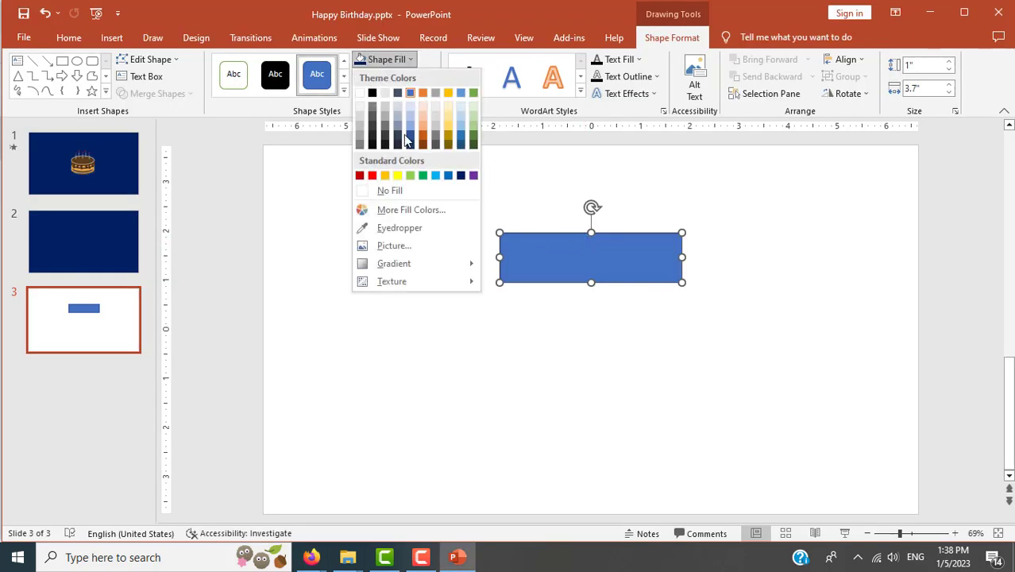
left_click(386, 176)
left_click(412, 80)
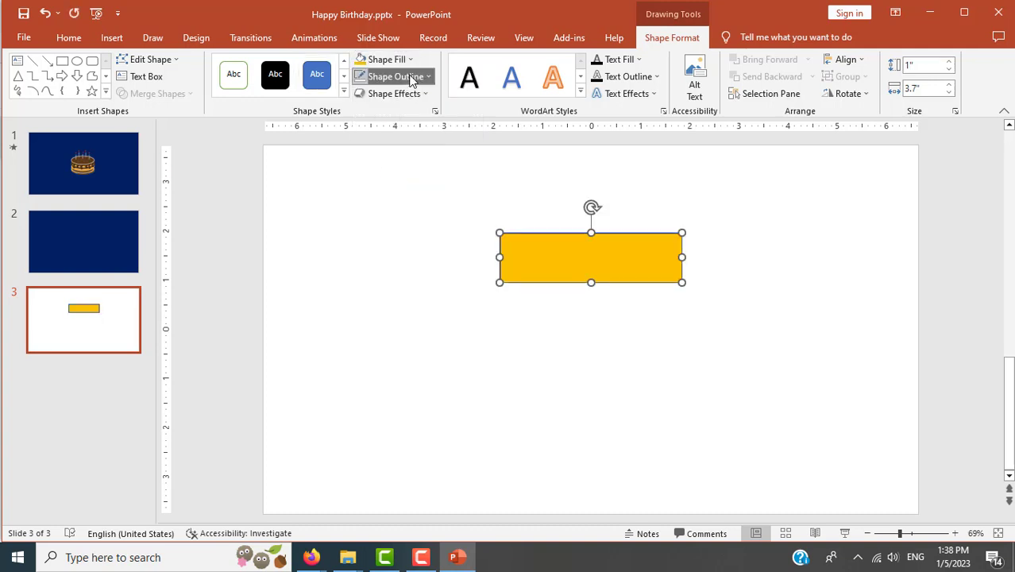
left_click(386, 208)
left_click(572, 355)
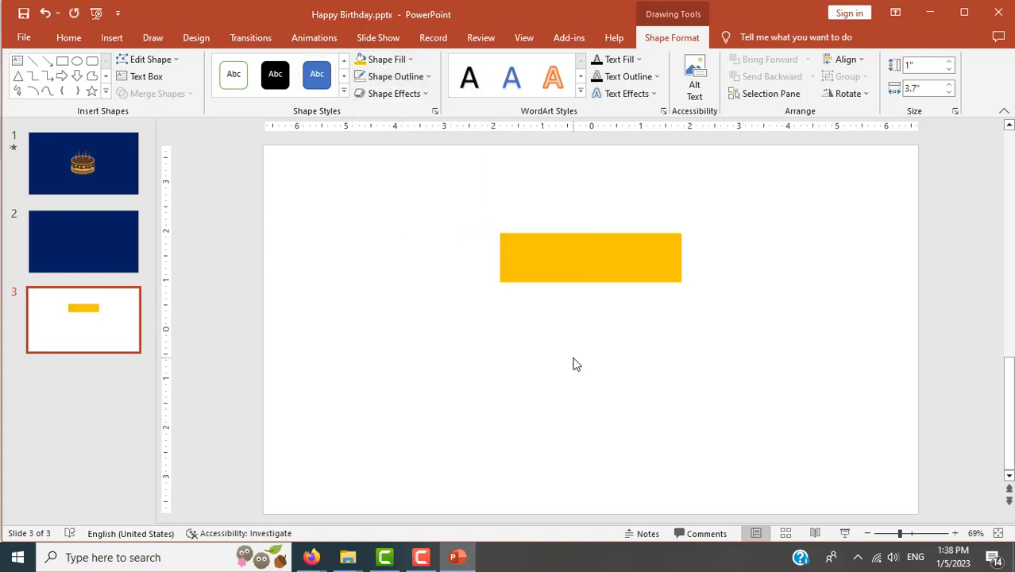
key("alt+Tab")
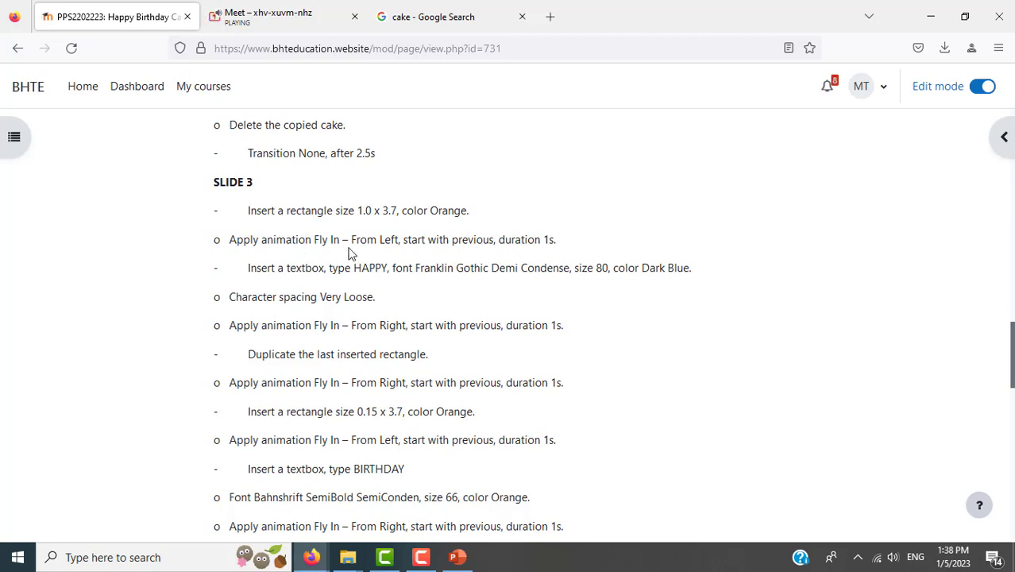
key("alt+Tab")
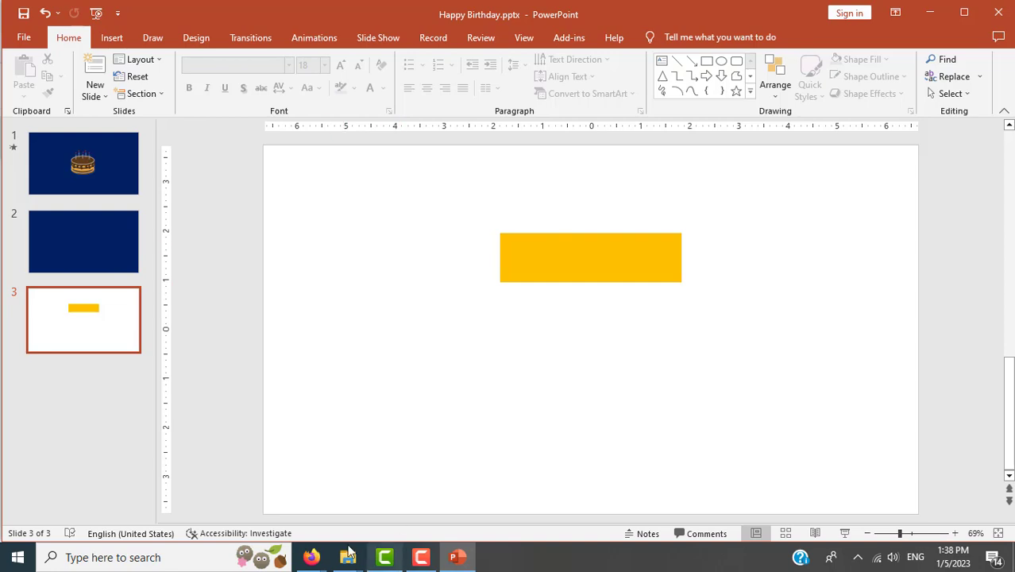
- Rewind the course page's sample video to about 0:03 for reference
mouse_move(313, 554)
left_click(256, 494)
scroll(633, 301, "up", 3)
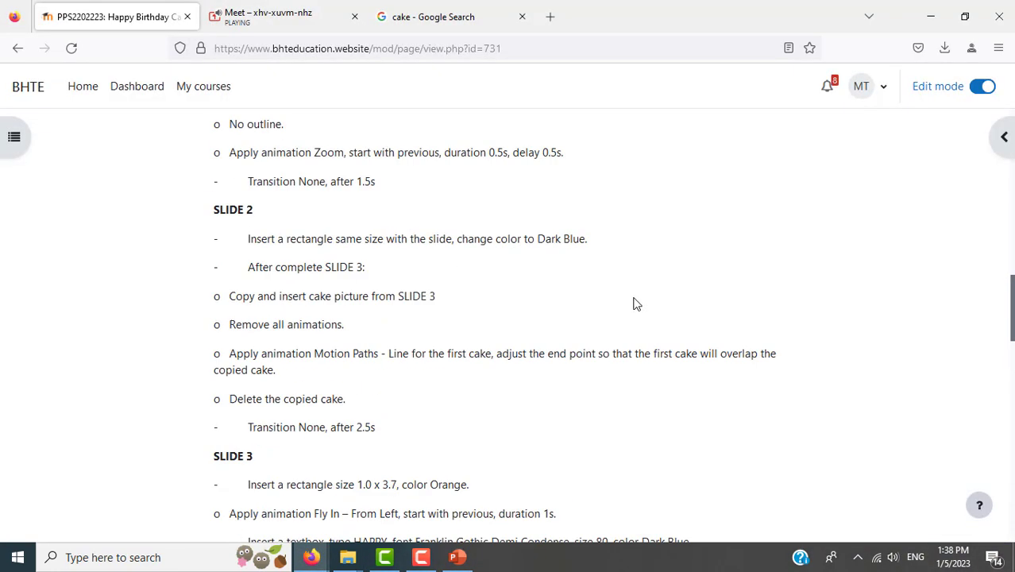
scroll(636, 304, "up", 4)
scroll(632, 302, "up", 10)
scroll(632, 302, "down", 2)
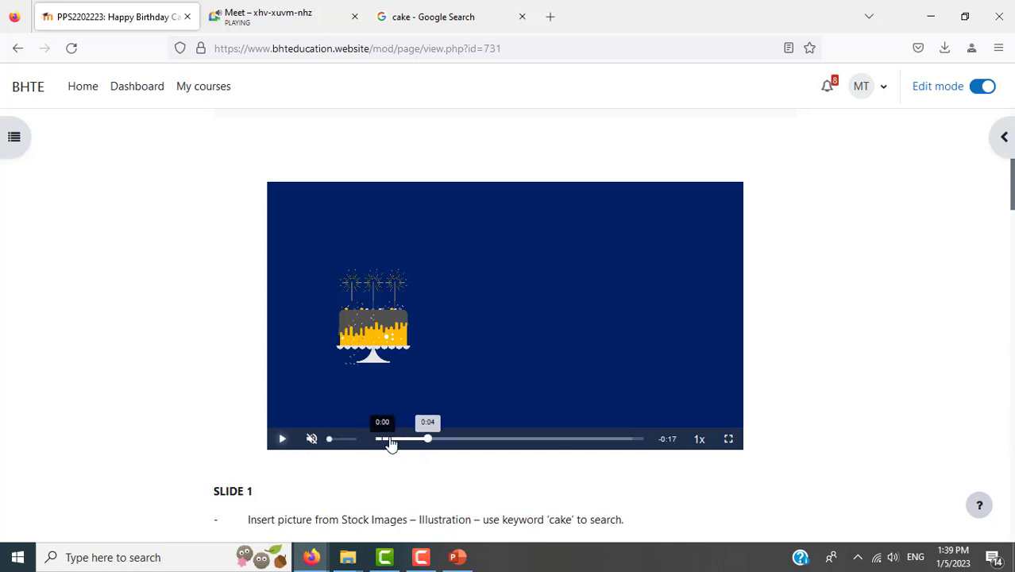
mouse_move(410, 446)
left_mouse_down()
mouse_move(383, 445)
mouse_move(404, 447)
left_mouse_up()
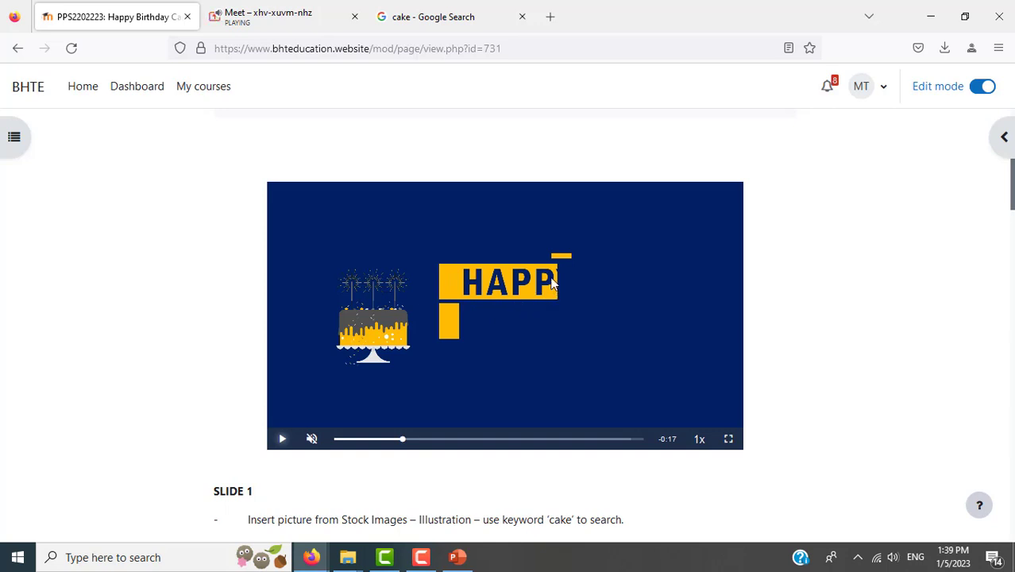
key("alt+Tab")
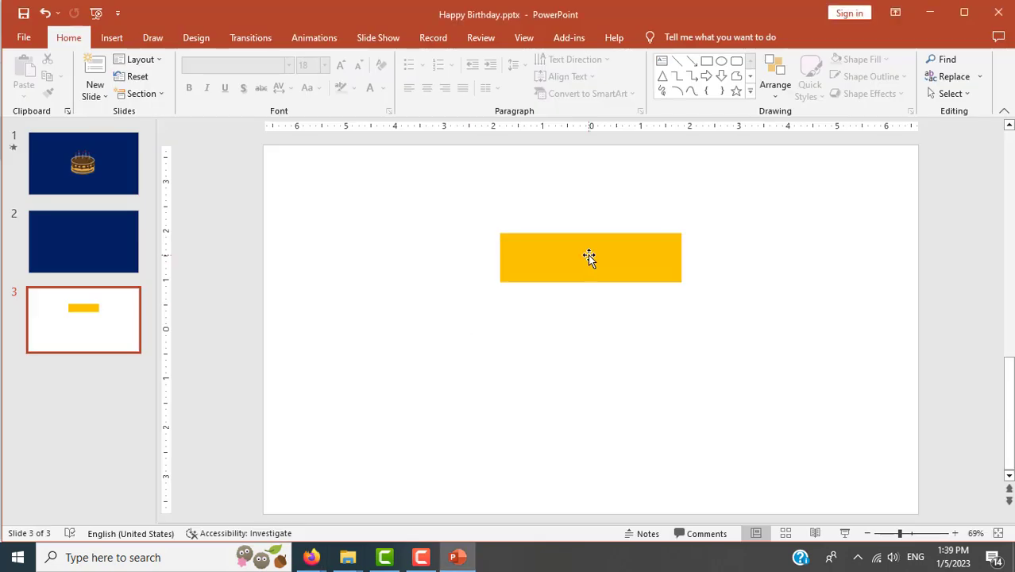
- Nudge the orange rectangle down, then back up to match the sample video
left_click_drag(589, 263, 587, 278)
key("alt+Tab")
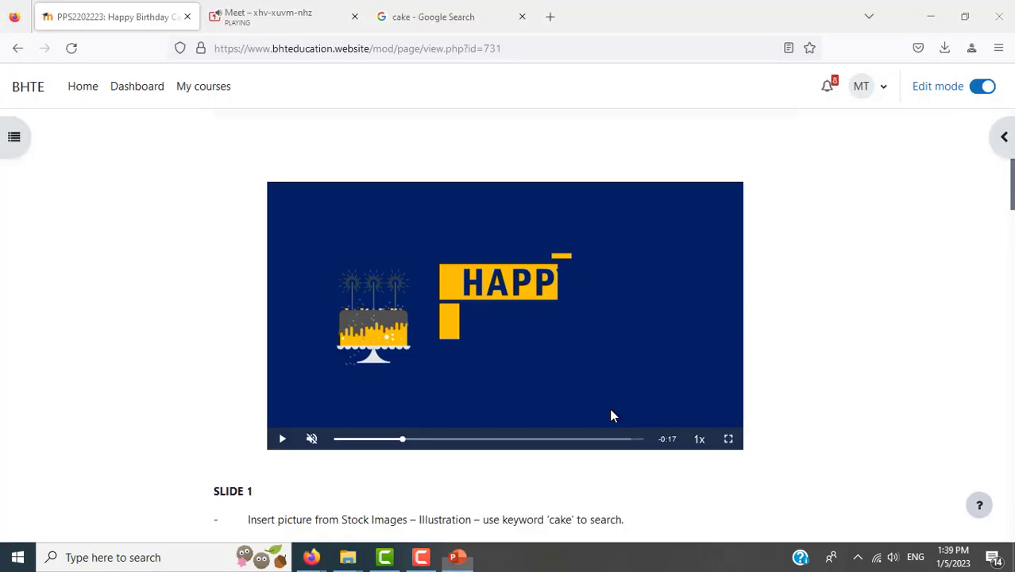
key("alt+Tab")
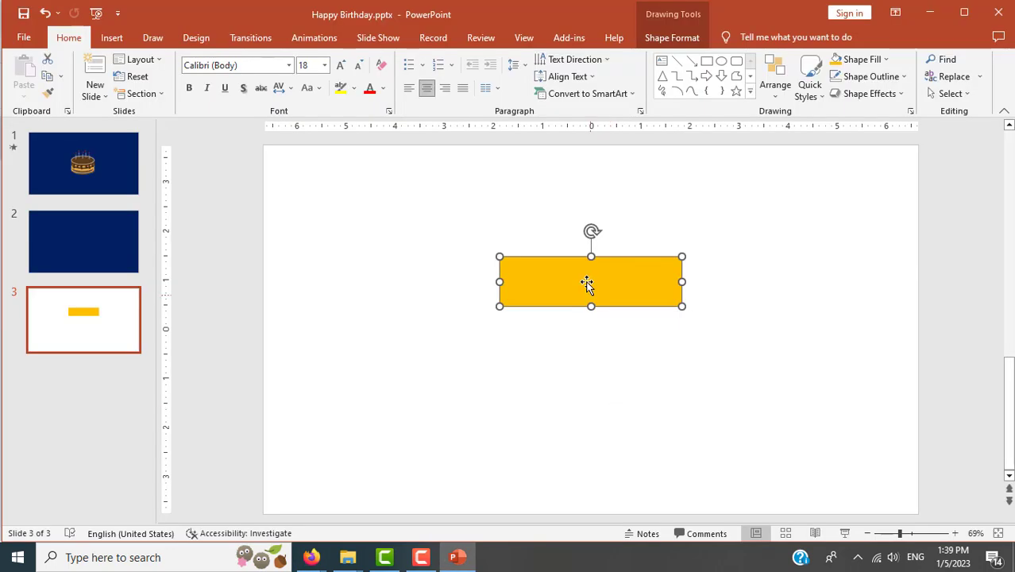
left_click_drag(587, 286, 585, 260)
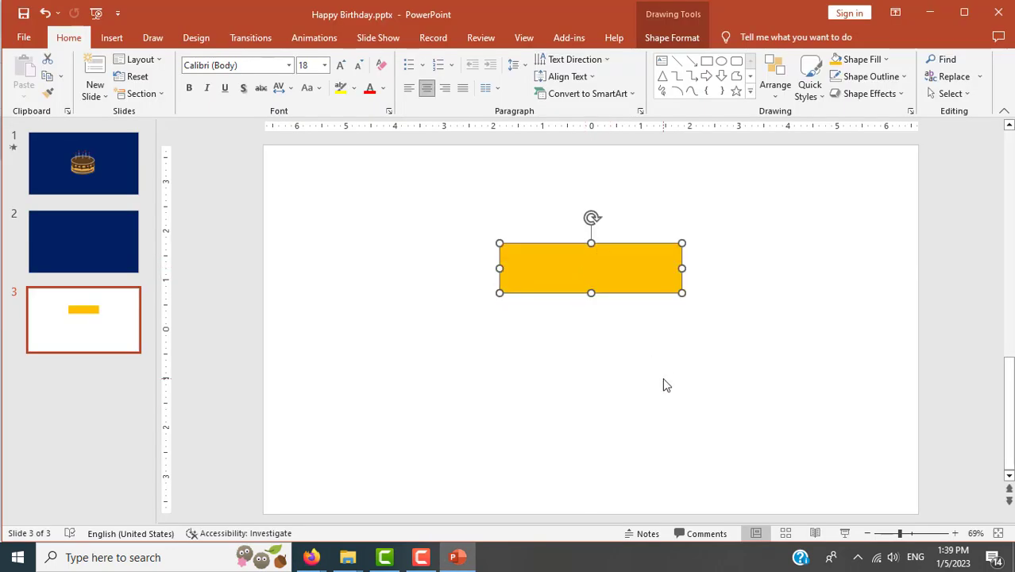
key("alt+Tab")
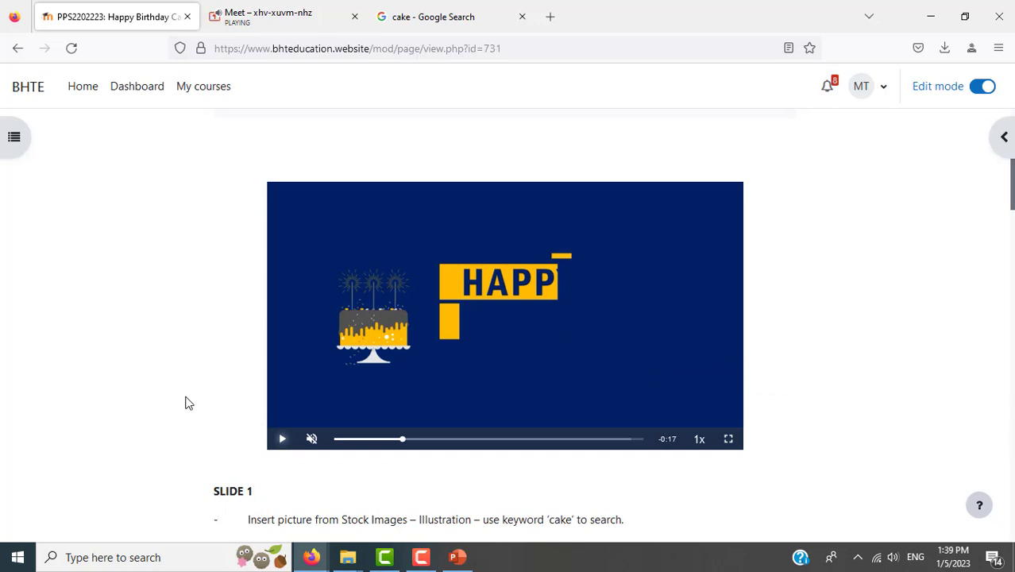
scroll(183, 400, "down", 5)
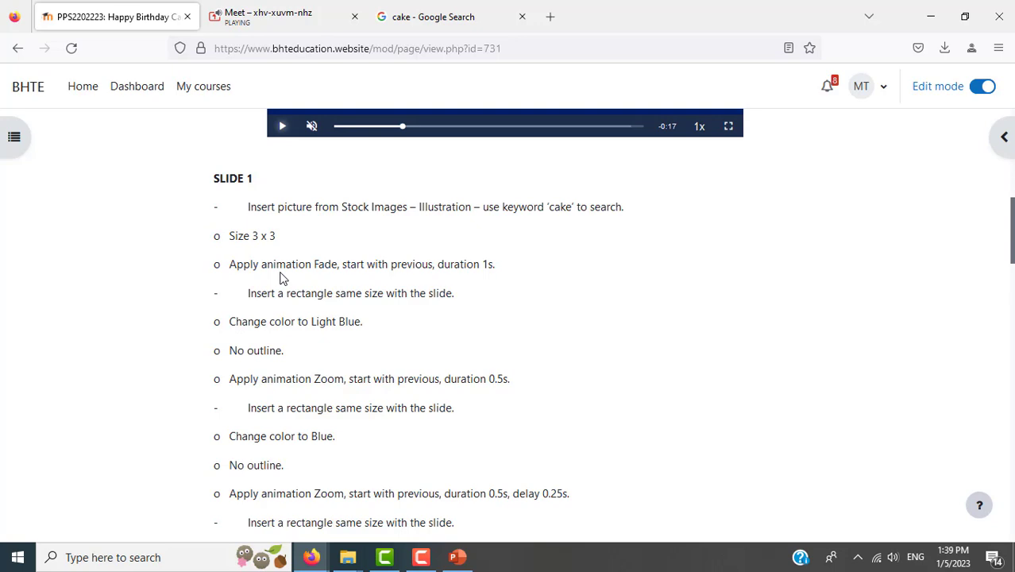
scroll(561, 351, "down", 2)
scroll(561, 351, "down", 5)
scroll(561, 351, "down", 5)
scroll(562, 351, "down", 2)
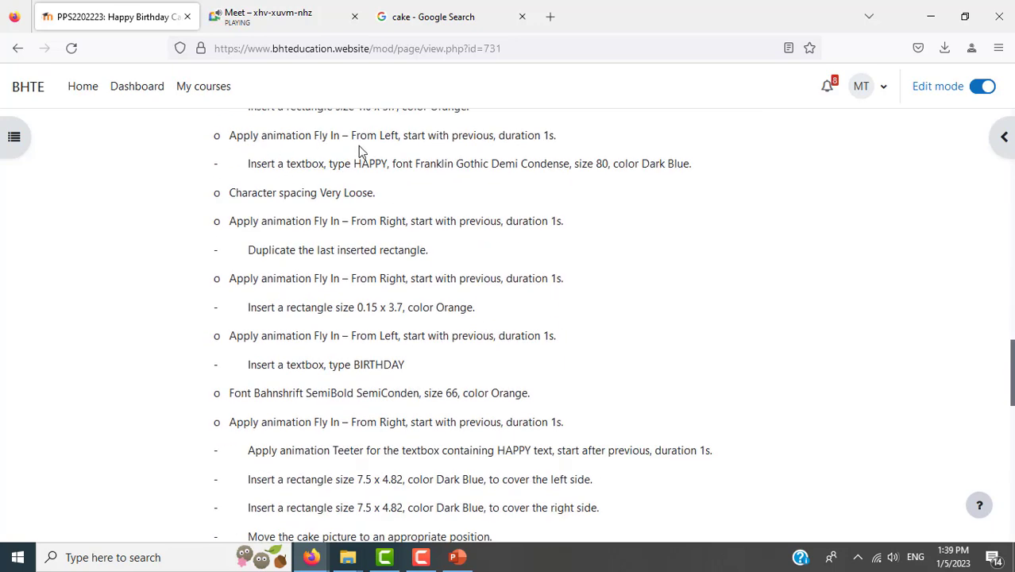
key("alt+Tab")
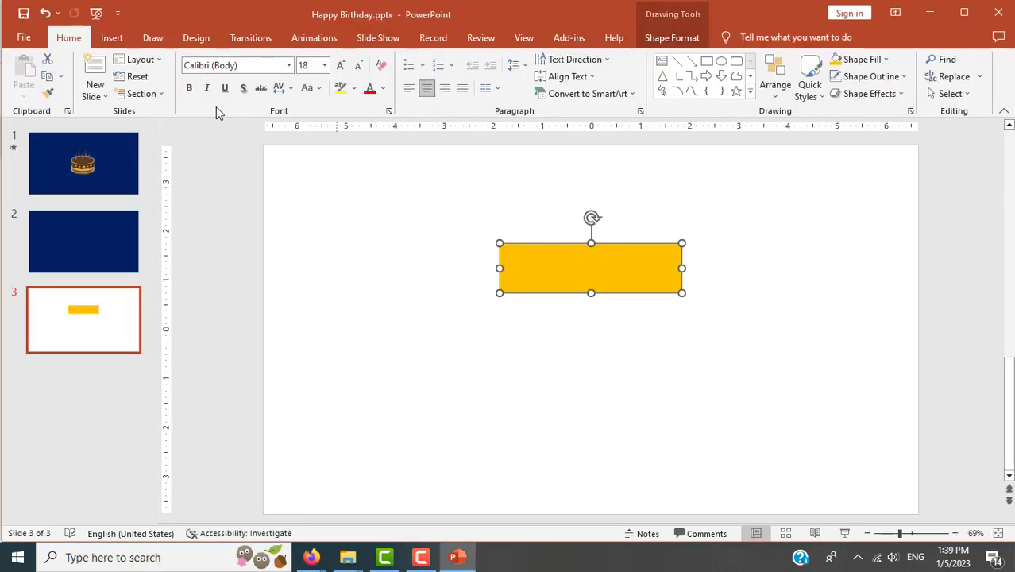
- Give the rectangle a Fly In animation coming from the left
left_click(315, 39)
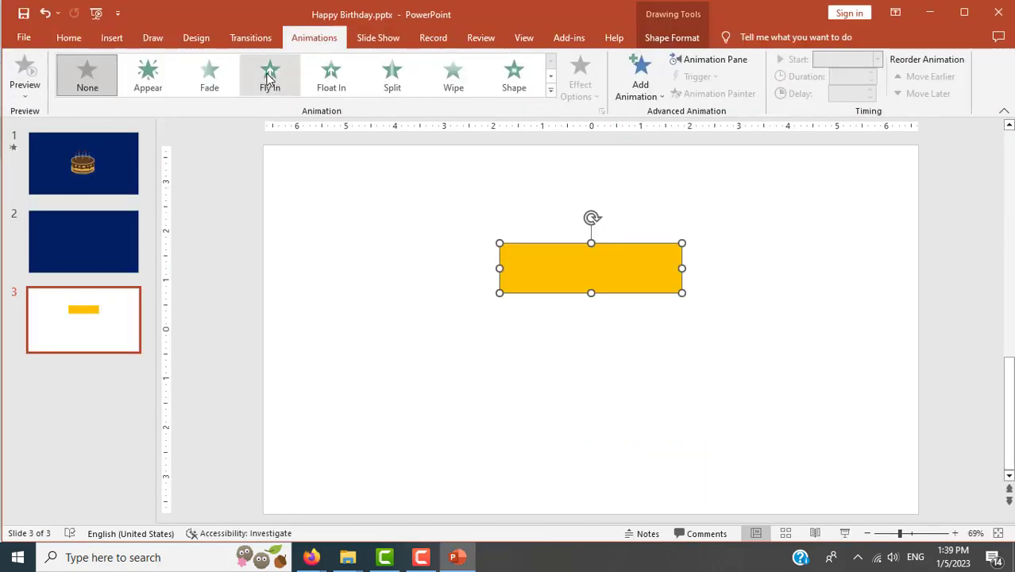
left_click(269, 73)
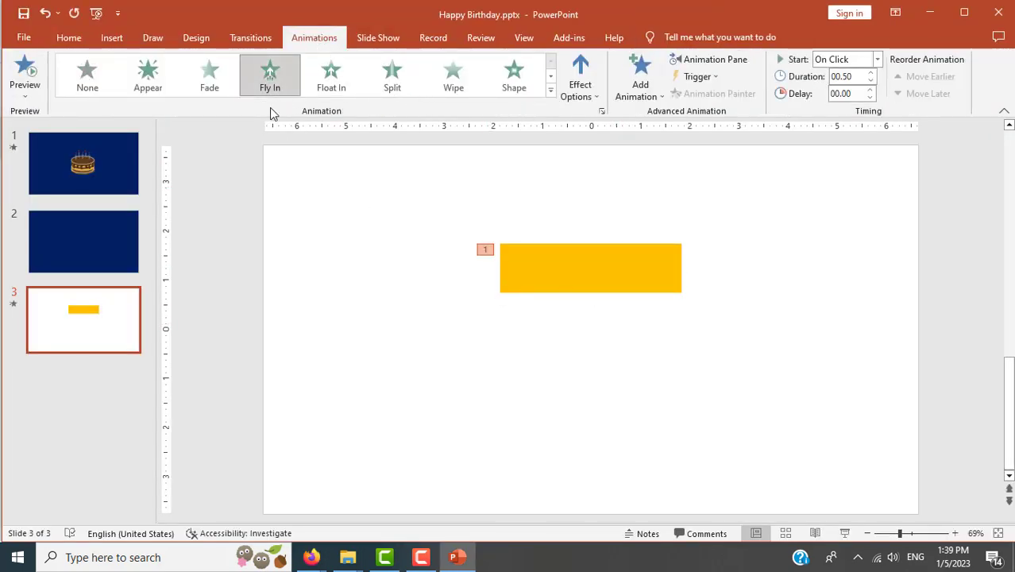
left_click(595, 96)
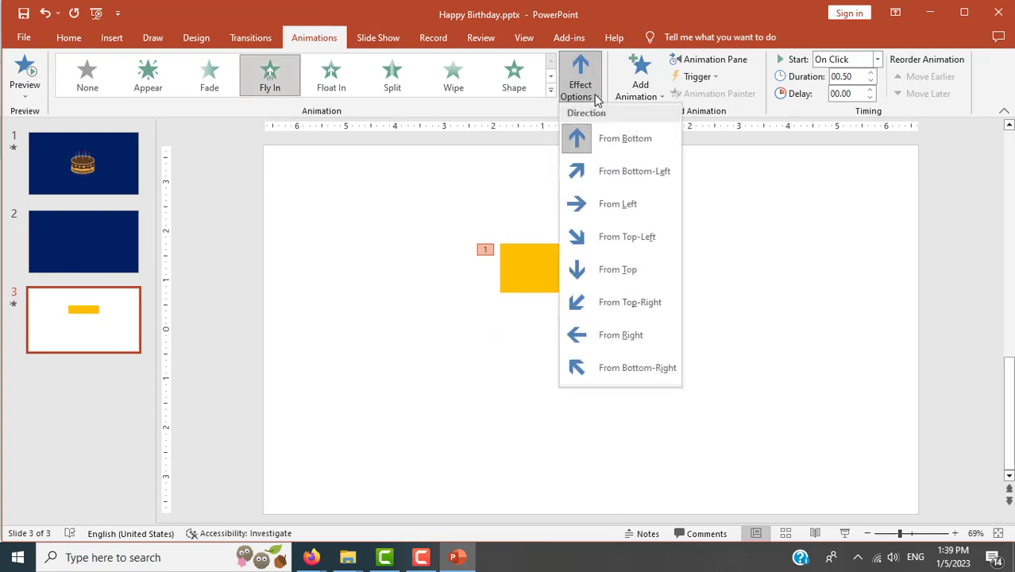
left_click(602, 208)
- Scrub the sample video to the rectangles' entrance and the HAPP frame
key("alt+Tab")
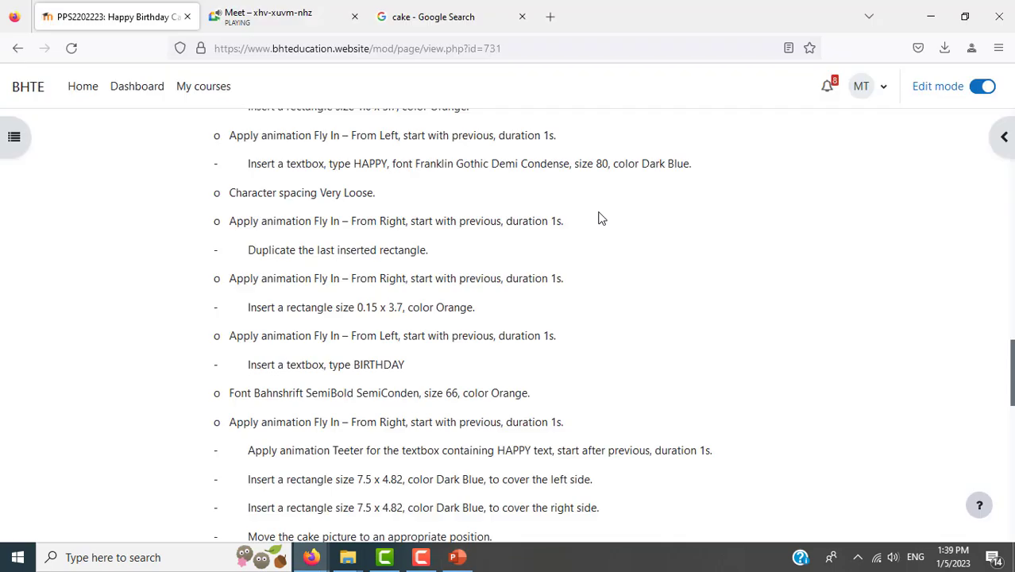
scroll(699, 287, "up", 5)
scroll(711, 308, "up", 5)
scroll(712, 308, "up", 5)
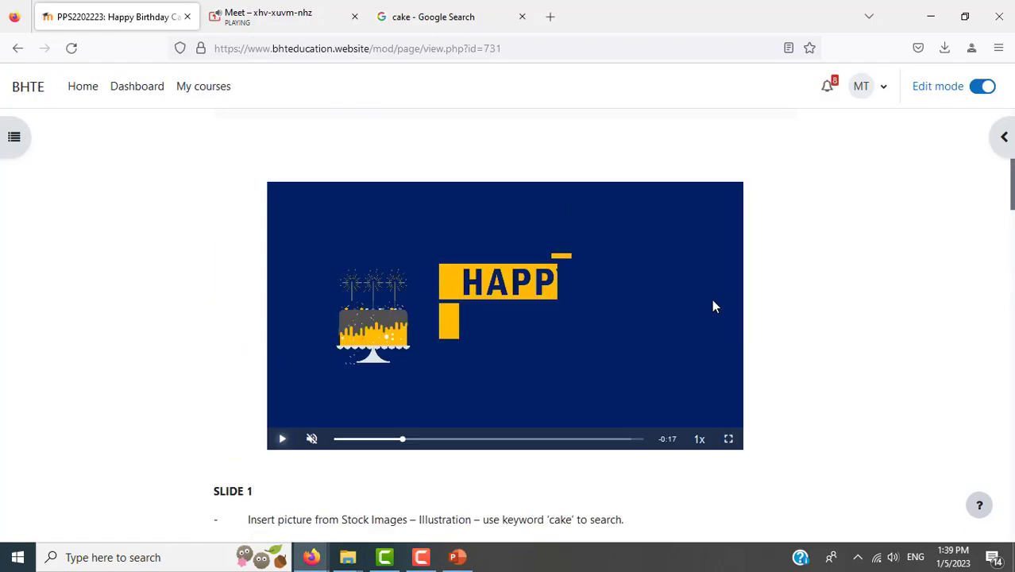
left_click(398, 439)
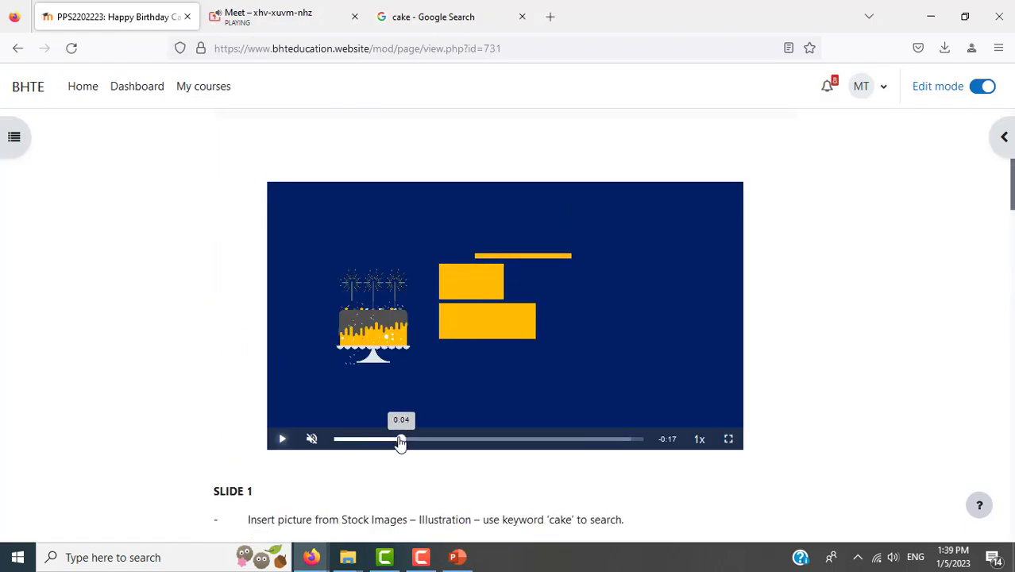
left_click(396, 439)
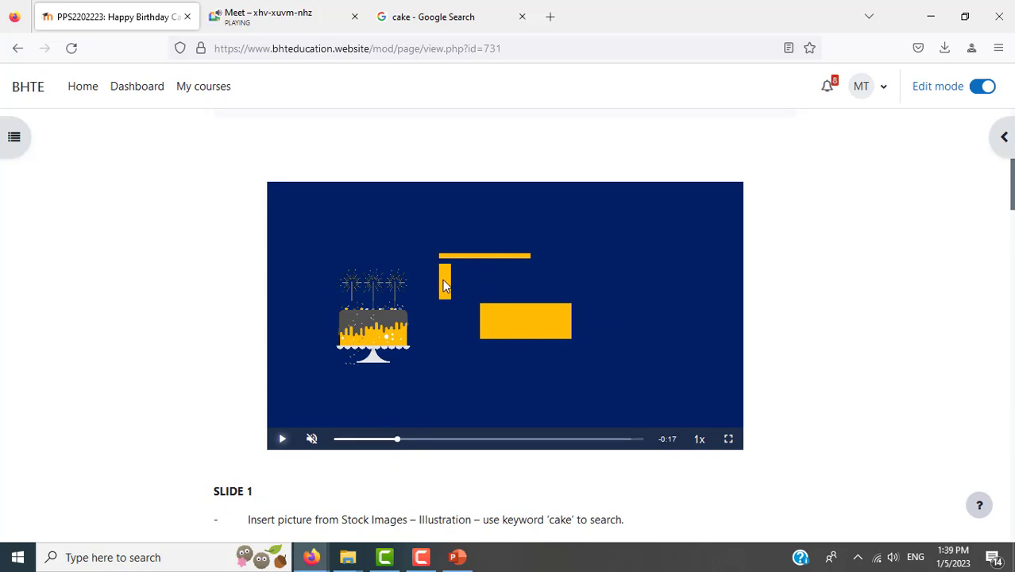
left_click(402, 441)
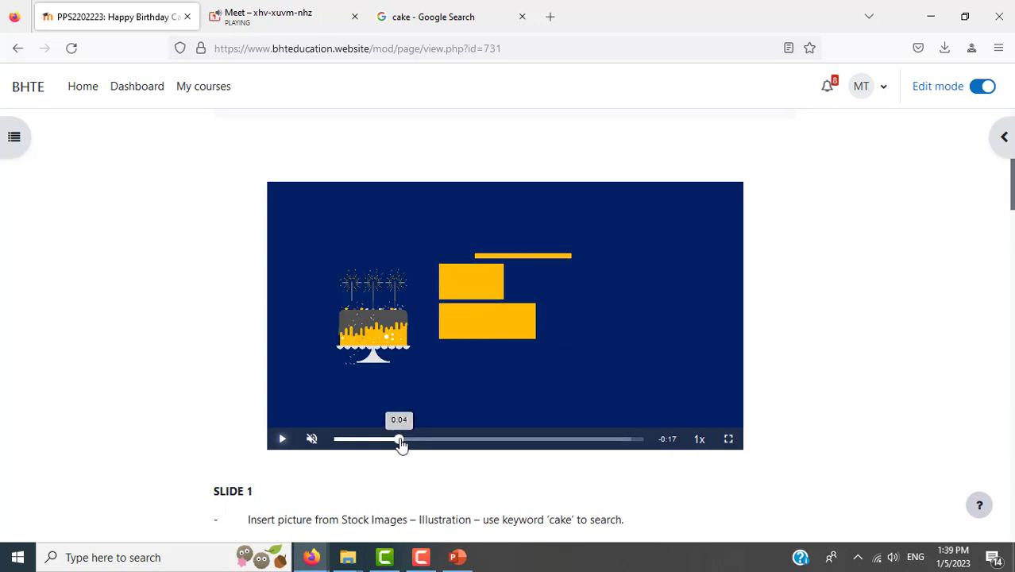
key("alt+Tab")
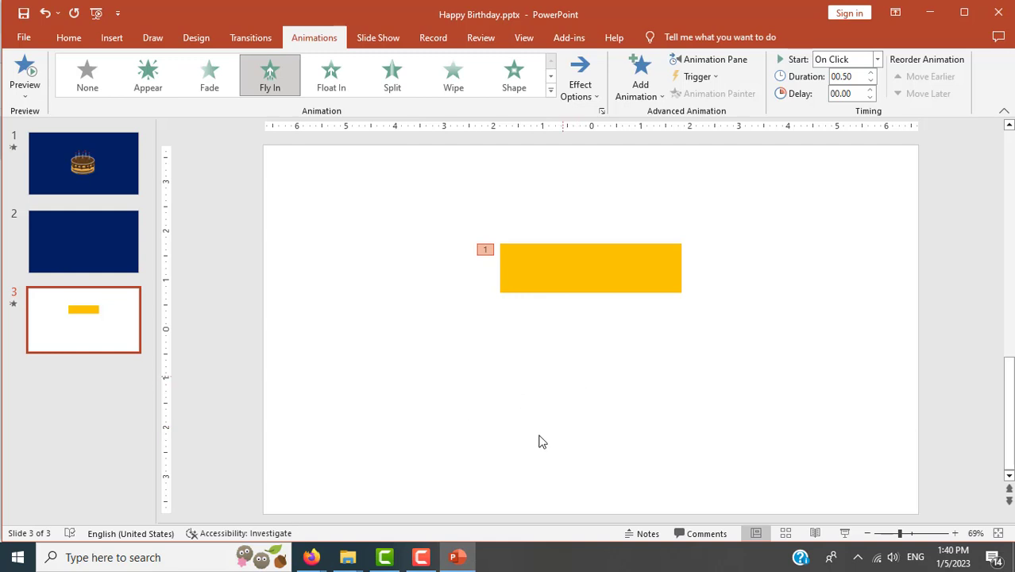
- Scroll down through the SLIDE 3 instructions on the course page
mouse_move(312, 556)
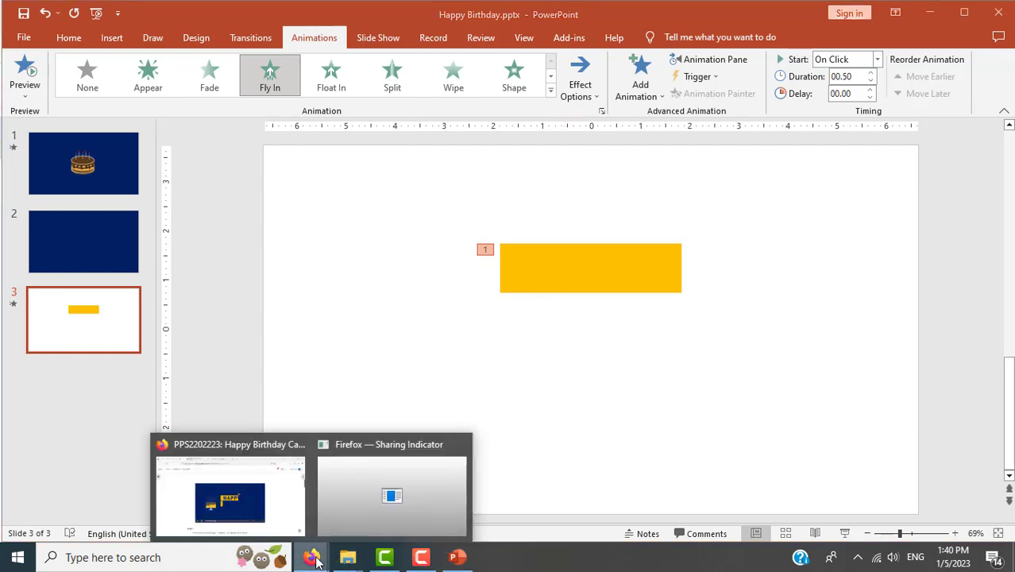
left_click(269, 504)
scroll(500, 387, "down", 10)
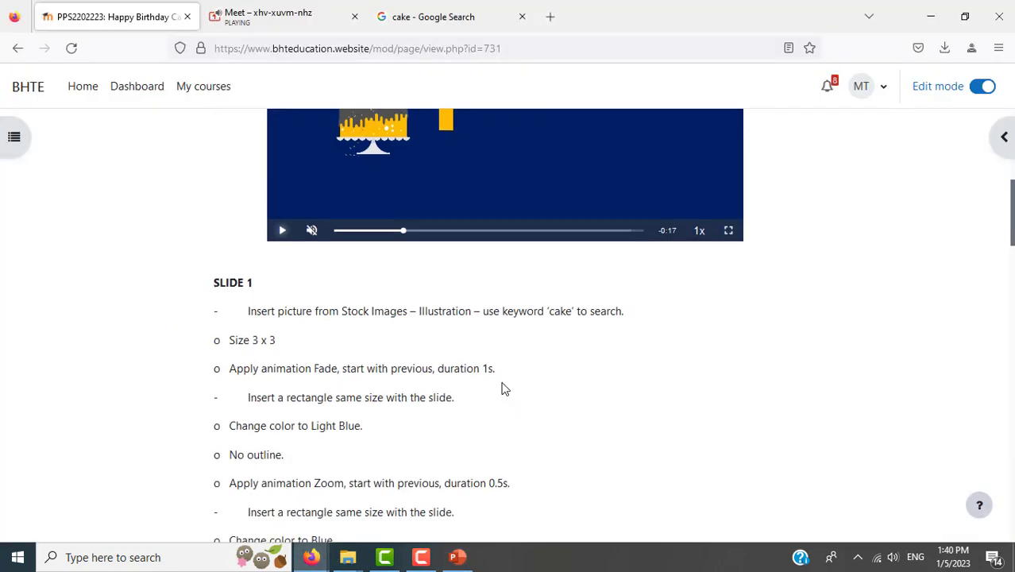
scroll(502, 383, "down", 3)
scroll(502, 389, "down", 3)
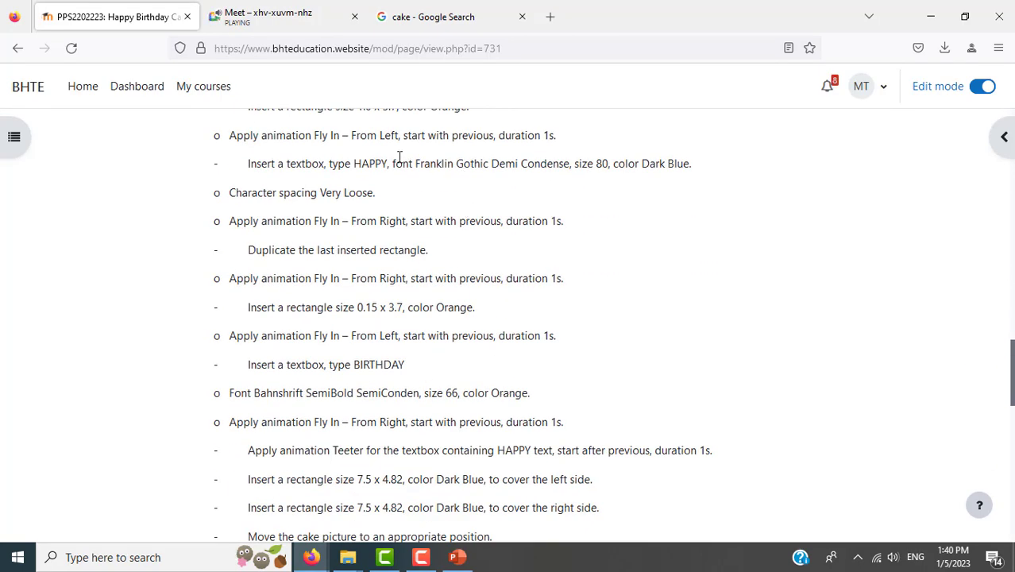
key("alt+Tab")
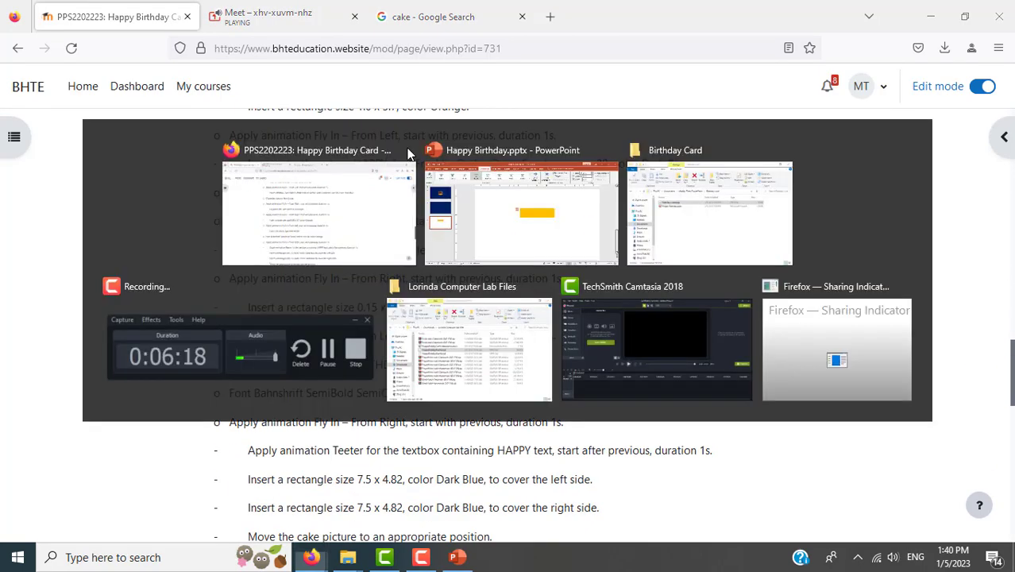
- Make the rectangle's animation start With Previous
left_click(878, 60)
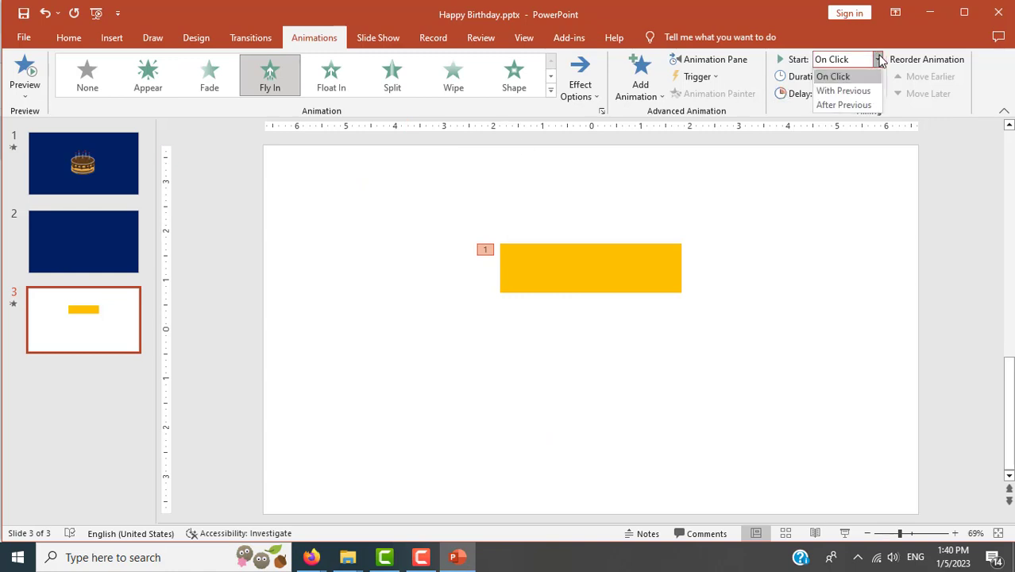
left_click(844, 91)
key("alt+Tab")
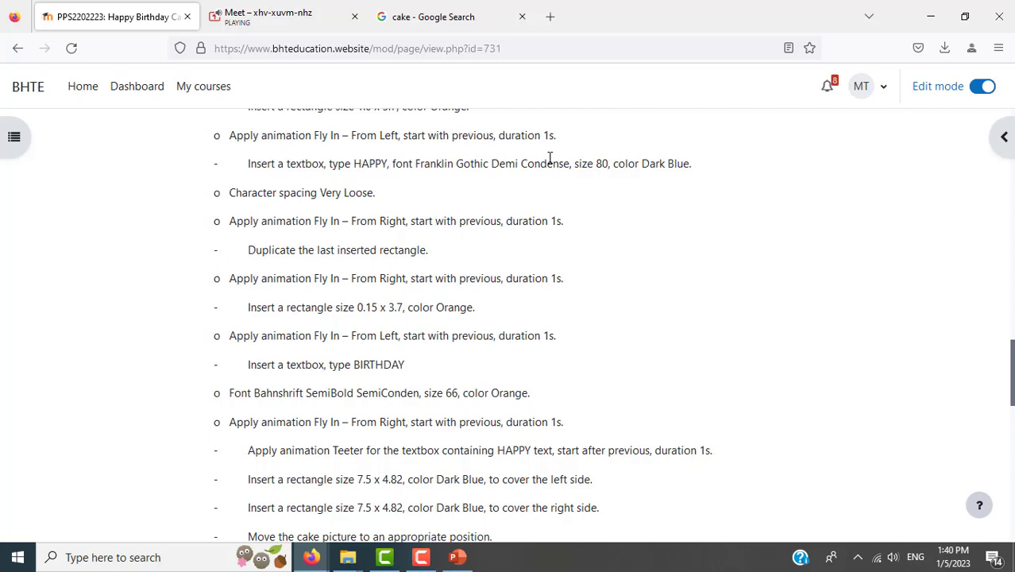
key("alt+Tab")
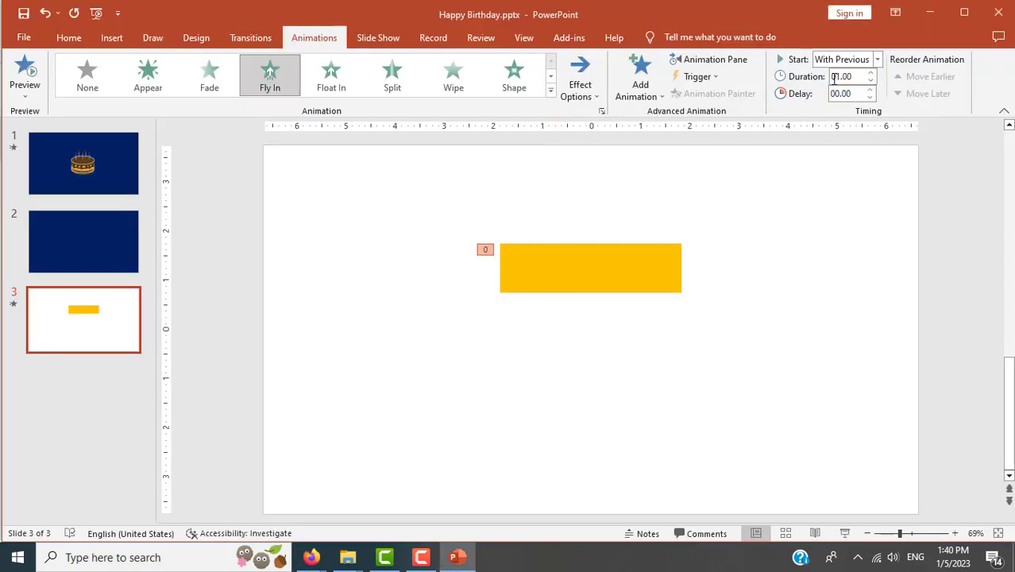
key("alt+Tab")
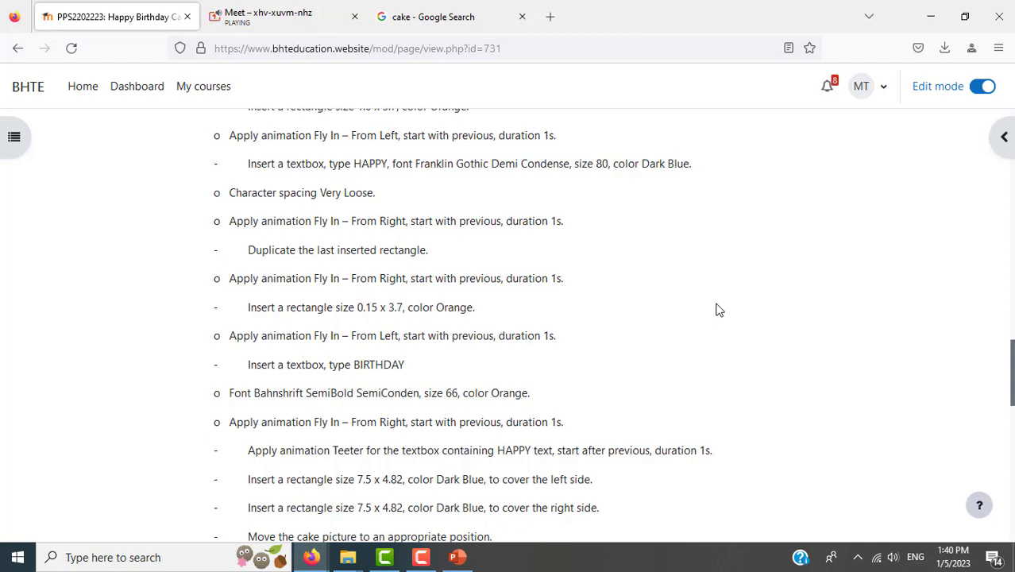
- Select the orange rectangle on slide 3 and open its text options, then deselect it
key("alt+Tab")
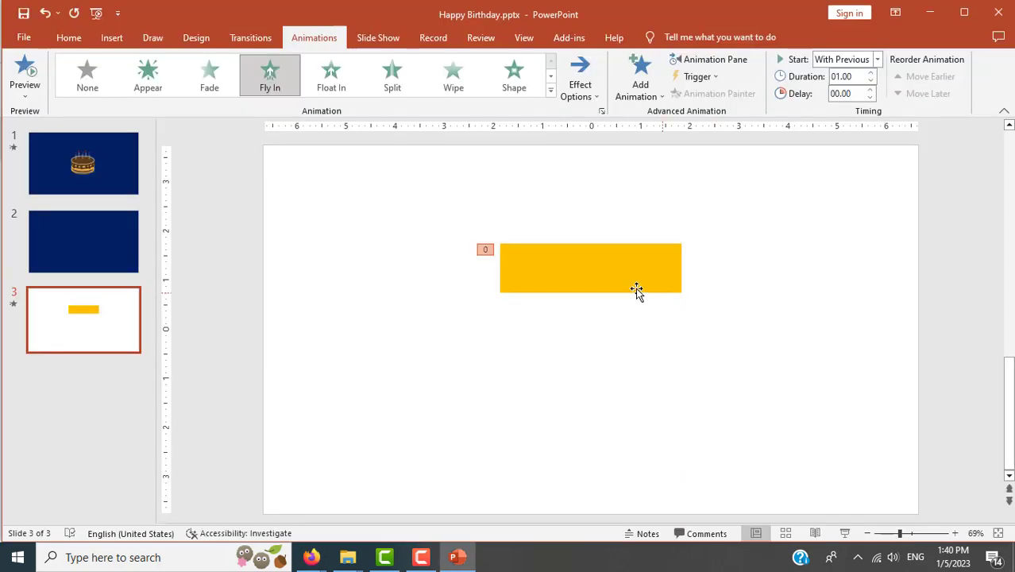
left_click(605, 279)
right_click(605, 279)
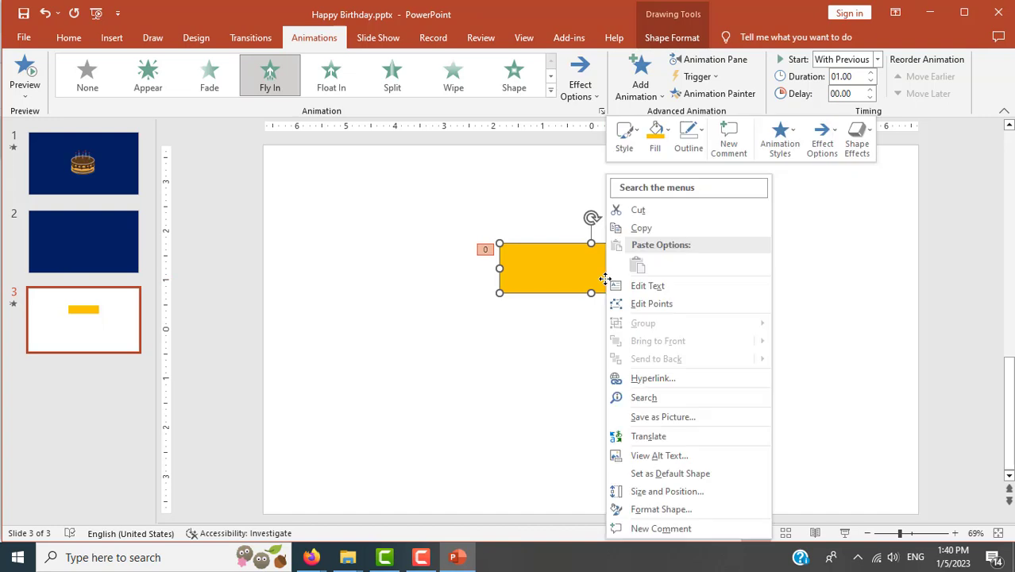
left_click(647, 287)
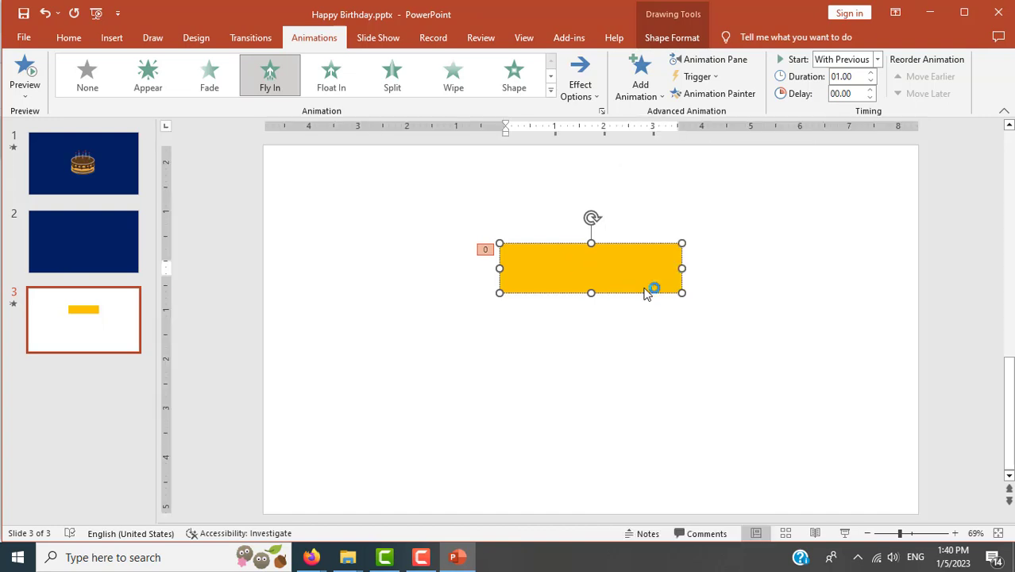
left_click(839, 281)
- Scrub the sample card video between 0:04 and 0:06 to study the HAPPY reveal, then return to PowerPoint
key("alt+Tab")
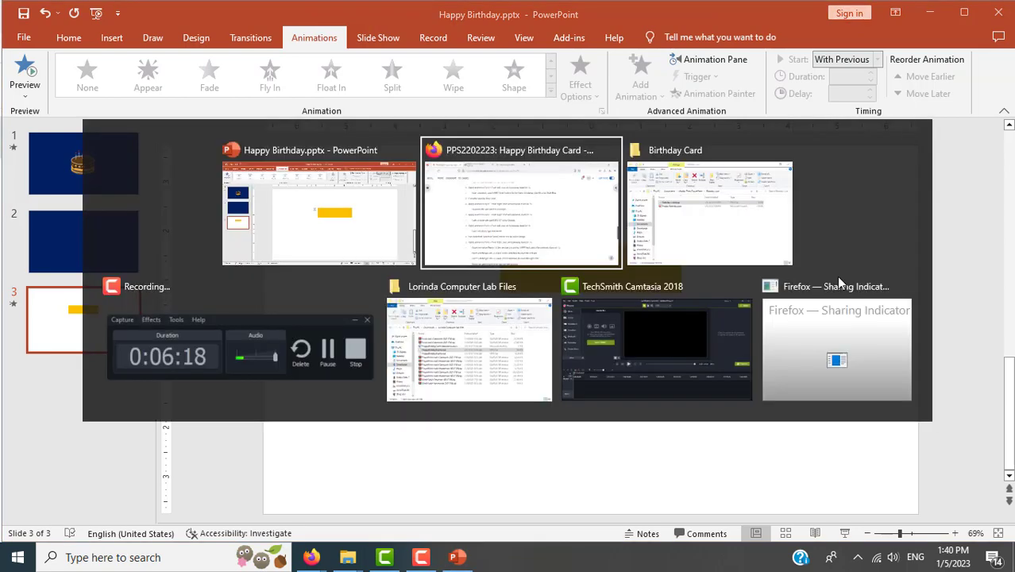
scroll(652, 306, "up", 10)
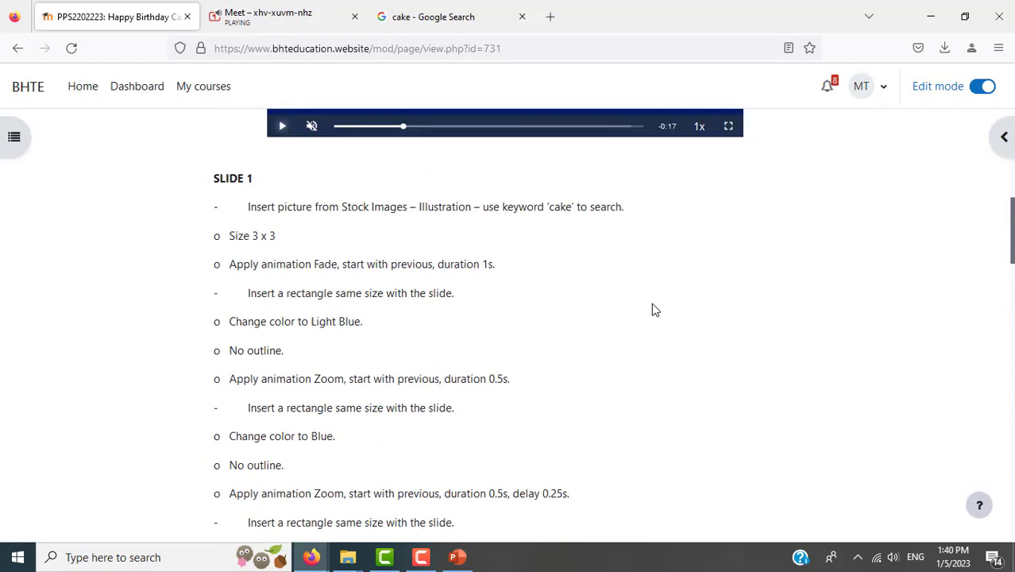
scroll(653, 309, "up", 3)
scroll(661, 305, "up", 5)
scroll(628, 297, "up", 2)
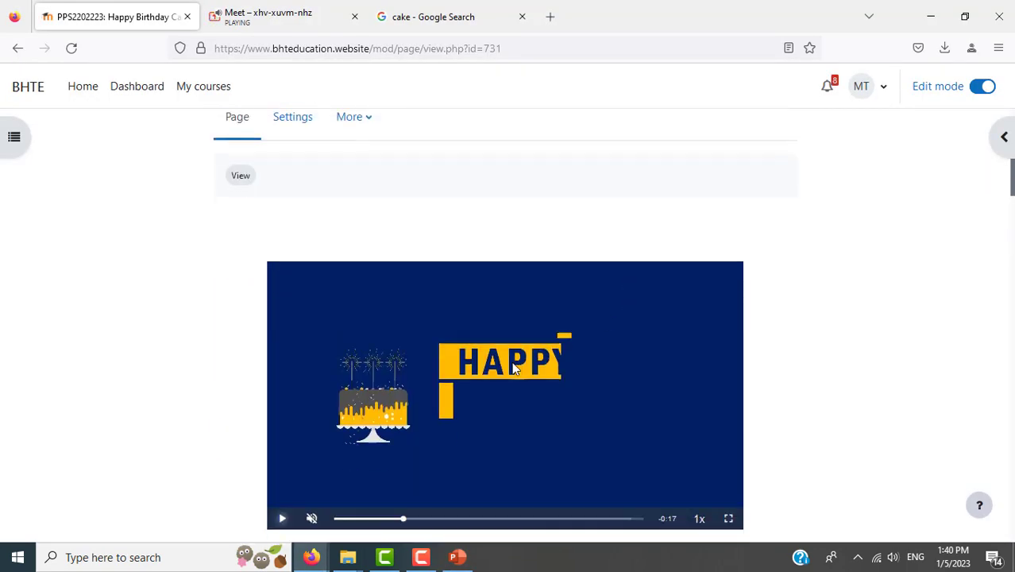
scroll(512, 367, "down", 2)
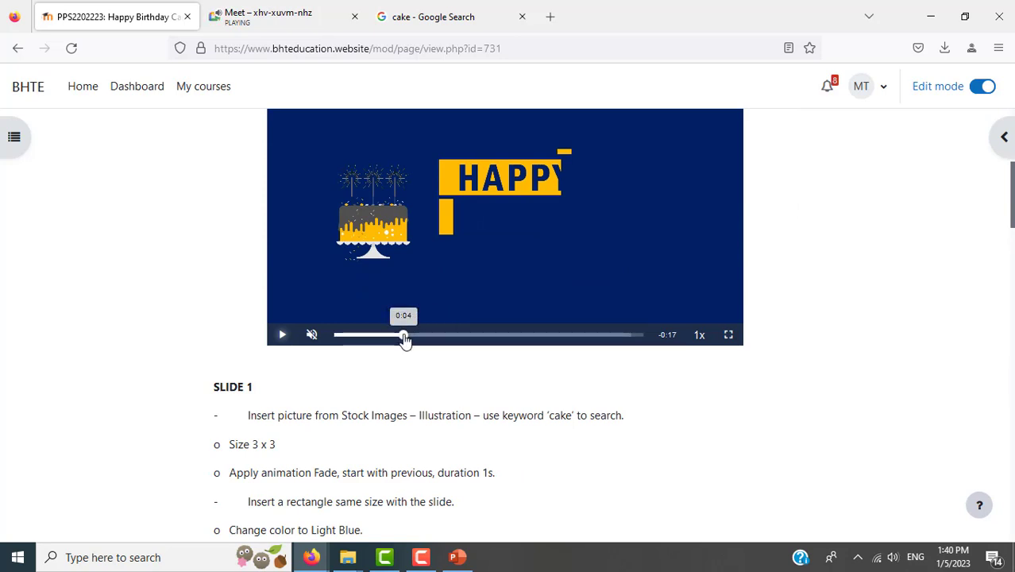
left_click_drag(405, 337, 426, 343)
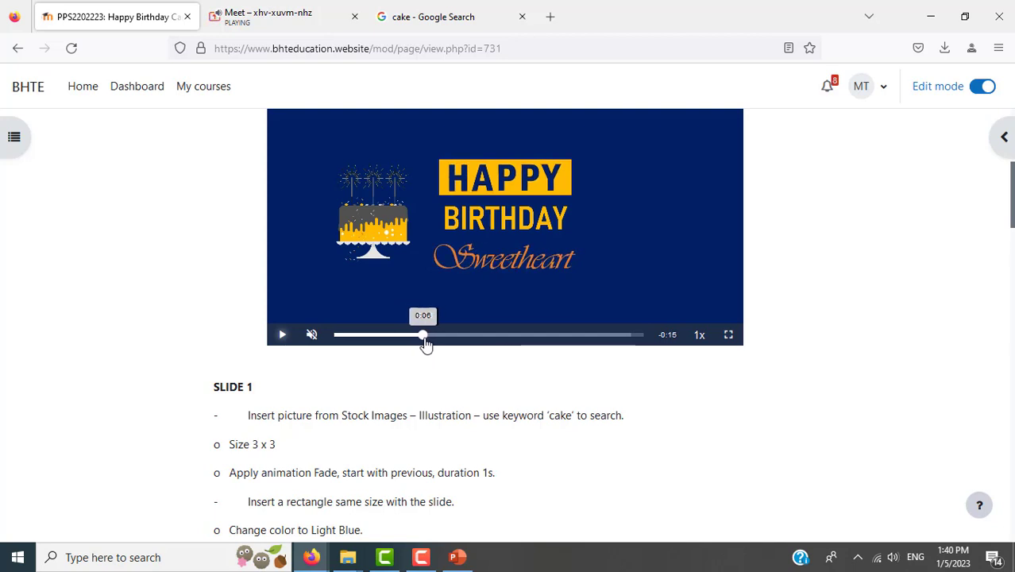
left_click_drag(426, 343, 403, 339)
left_click(404, 337)
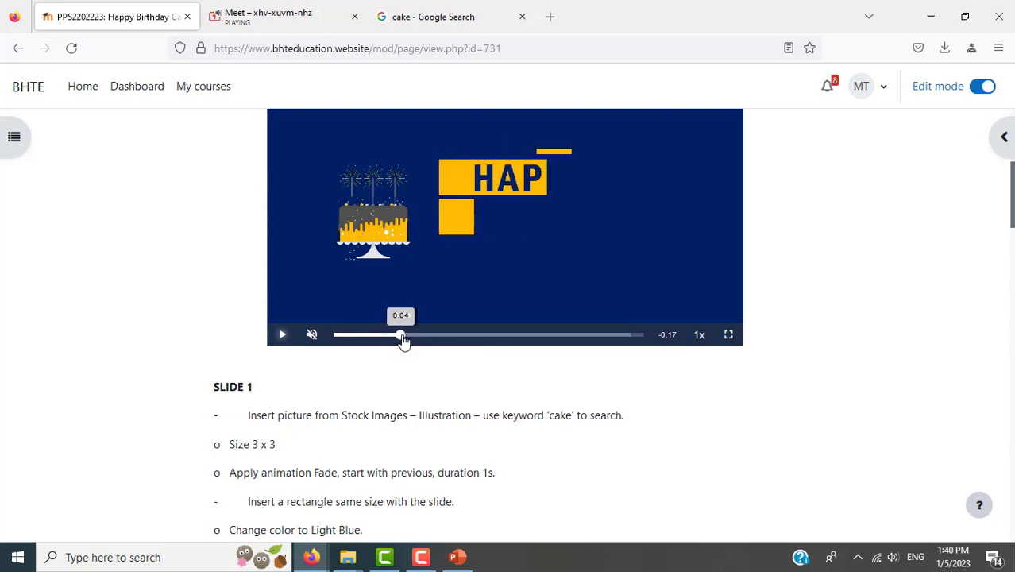
key("alt+Tab")
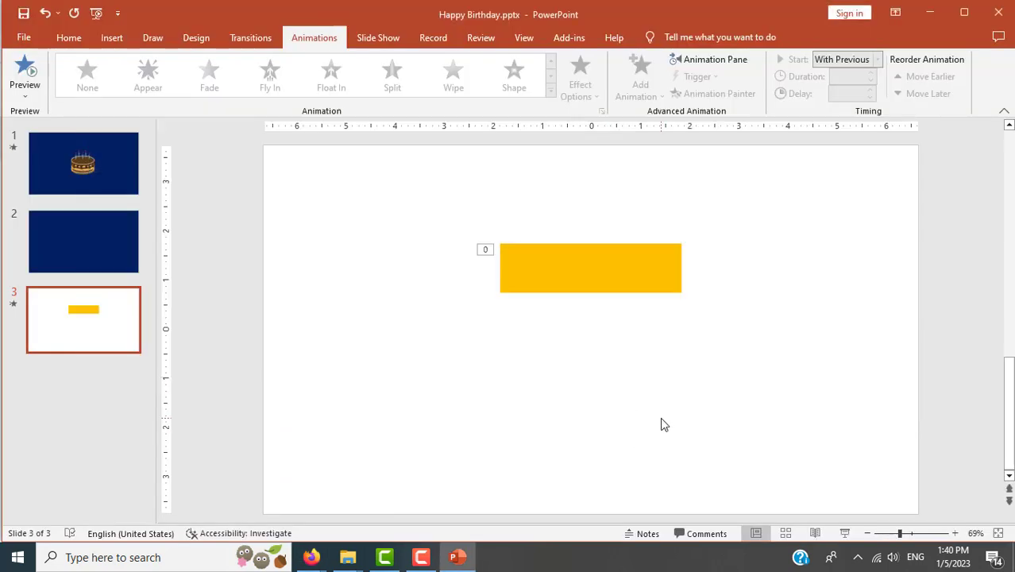
- Insert a text box below the orange rectangle reading HAPPY in capitals
left_click(110, 39)
left_click(647, 68)
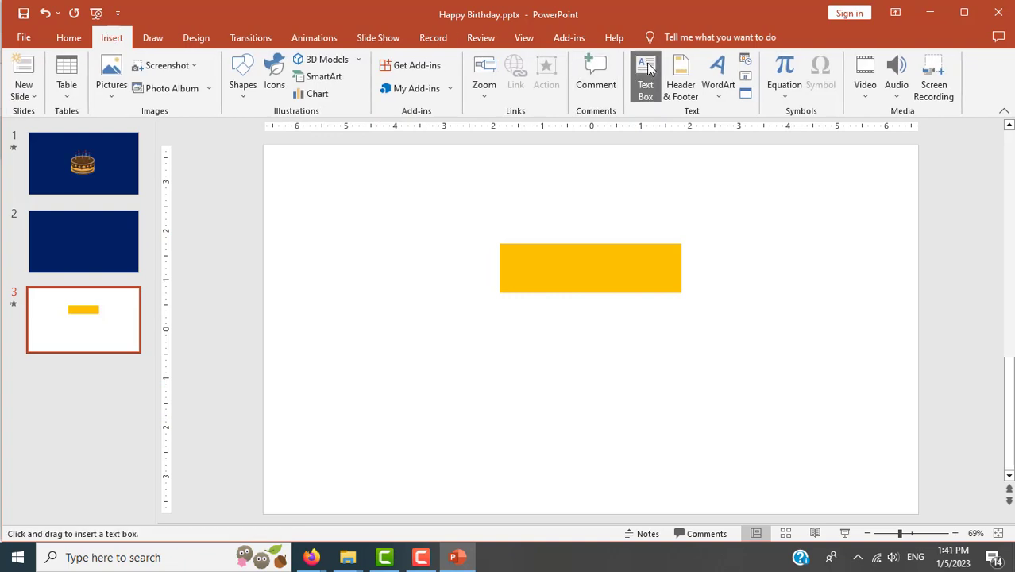
left_click(511, 347)
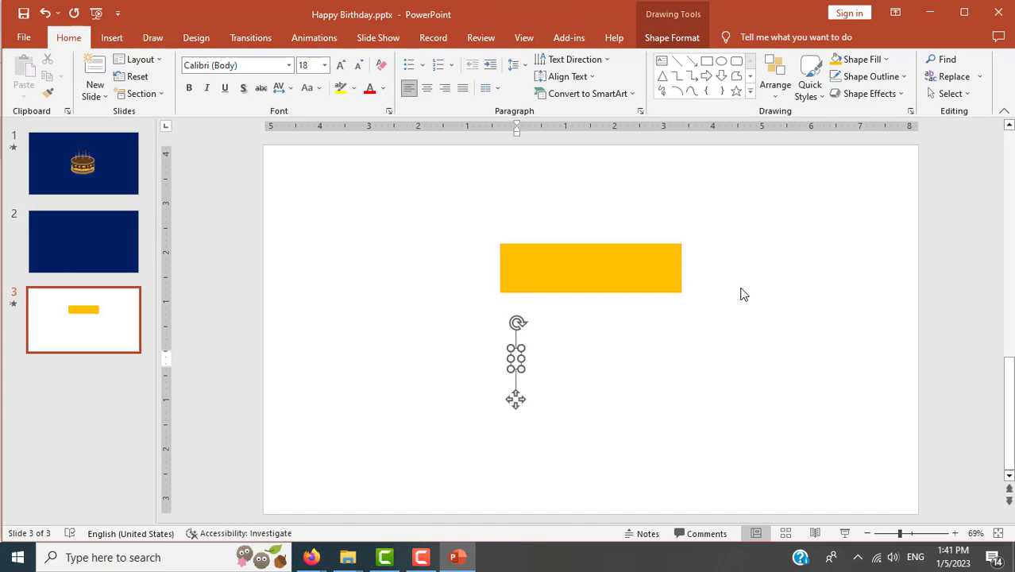
type("Happ")
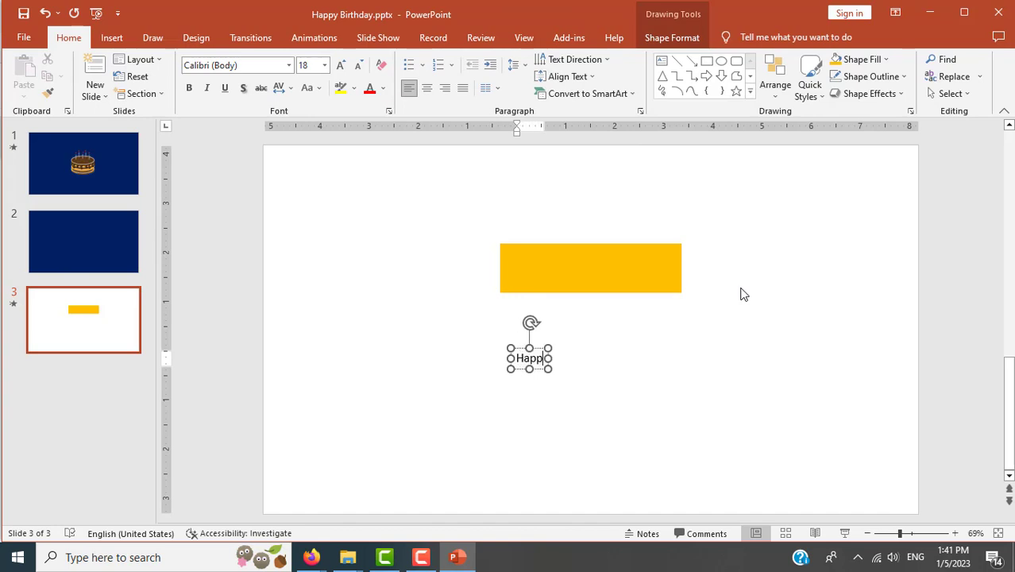
type("y")
key("alt+Tab")
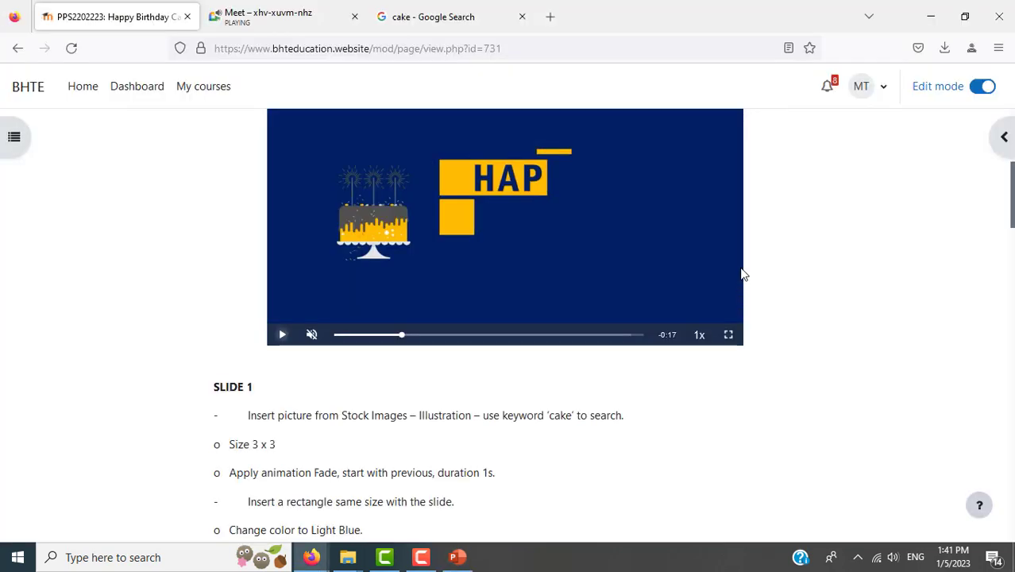
key("alt+Tab")
key("BackSpace")
key("BackSpace")
key("BackSpace")
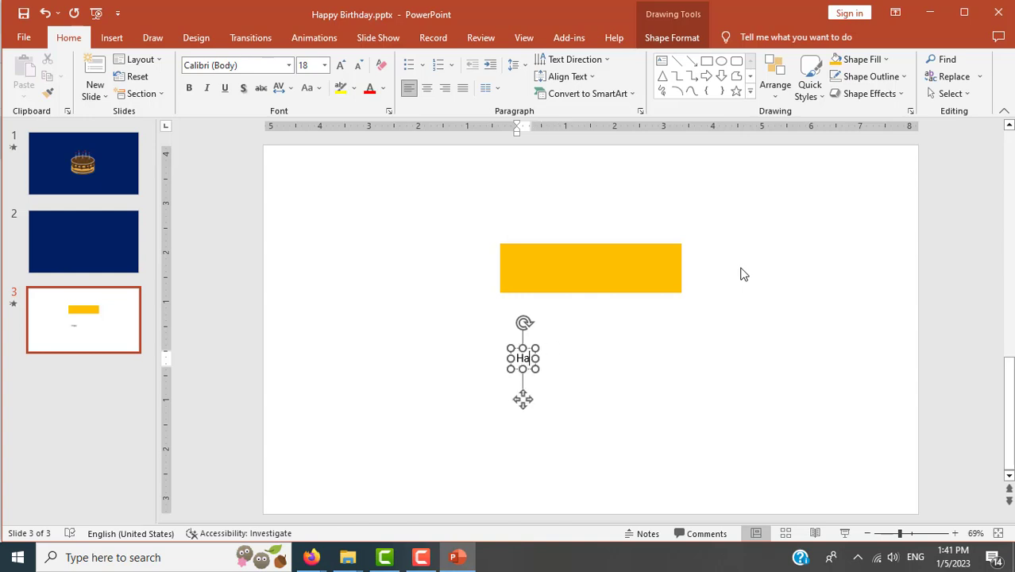
type("APPY")
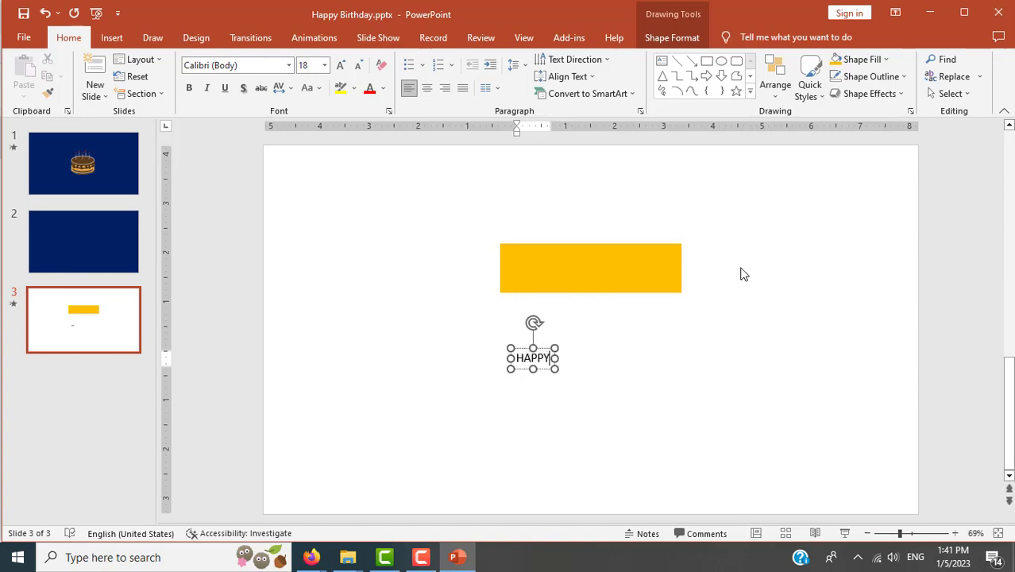
- Scroll the course page down to the SLIDE 3 instructions
key("alt+Tab")
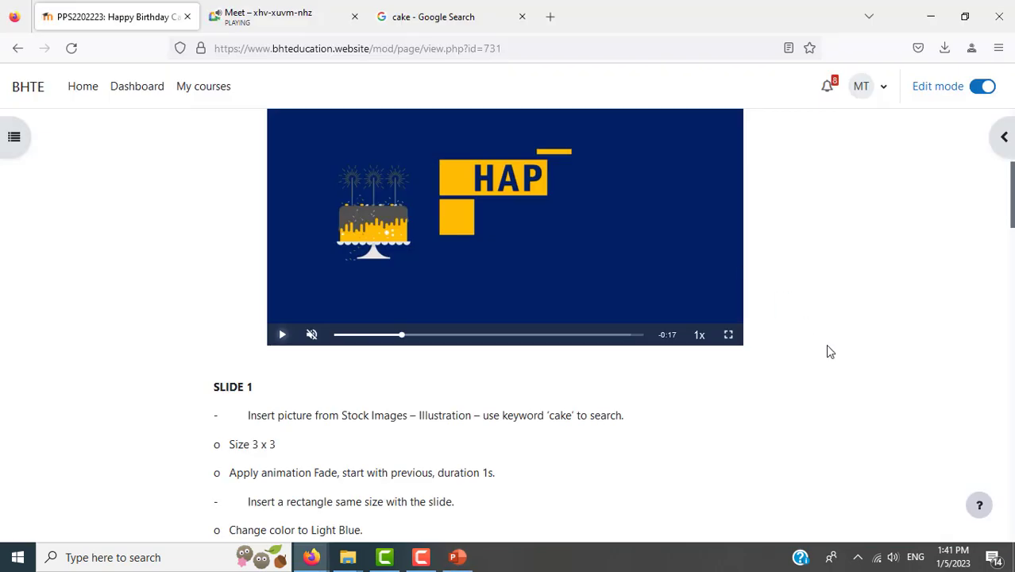
scroll(828, 351, "down", 2)
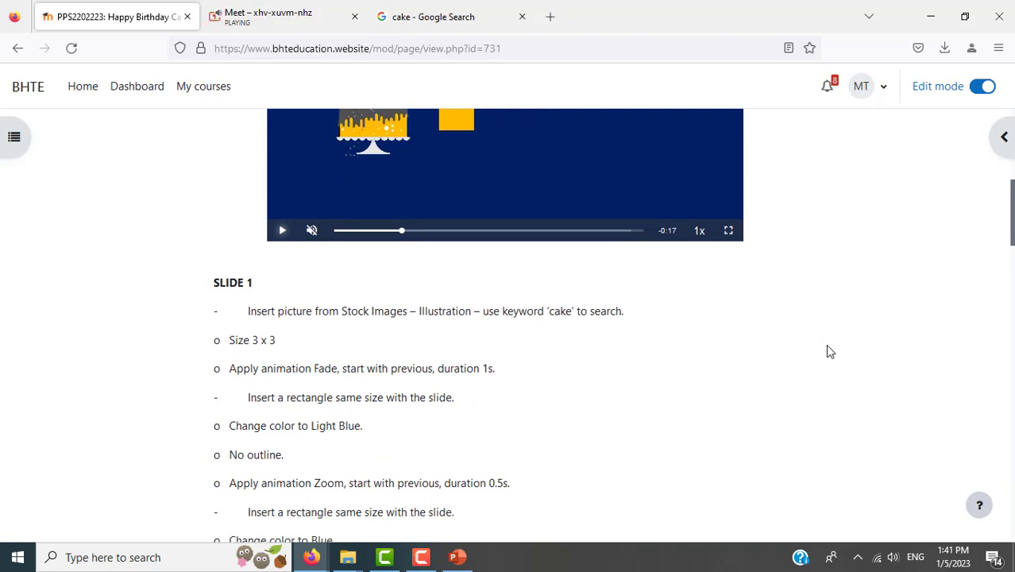
scroll(829, 351, "down", 10)
scroll(829, 351, "down", 4)
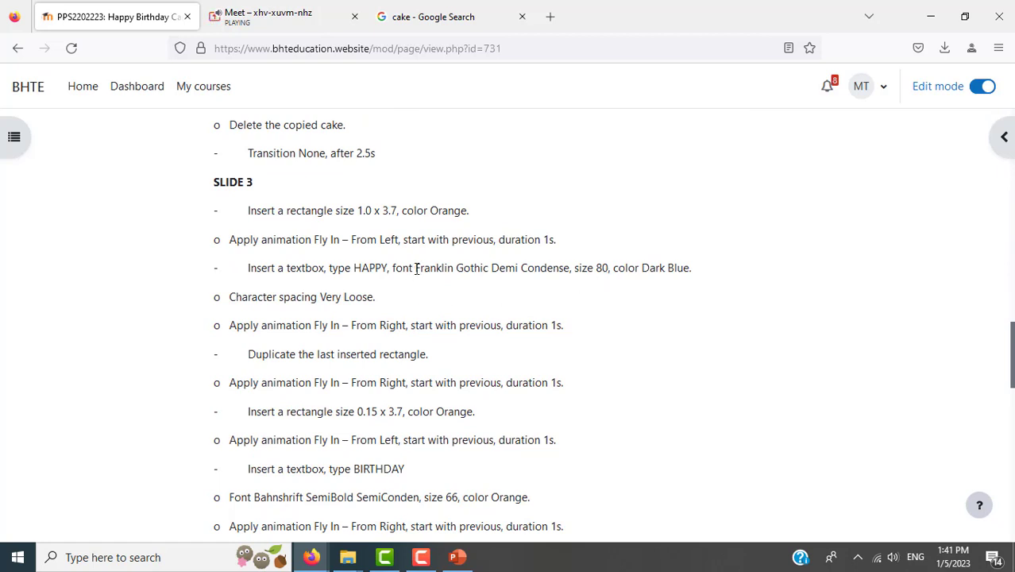
- Give the HAPPY text Franklin Gothic Book at size 80
key("alt+Tab")
double_click(532, 358)
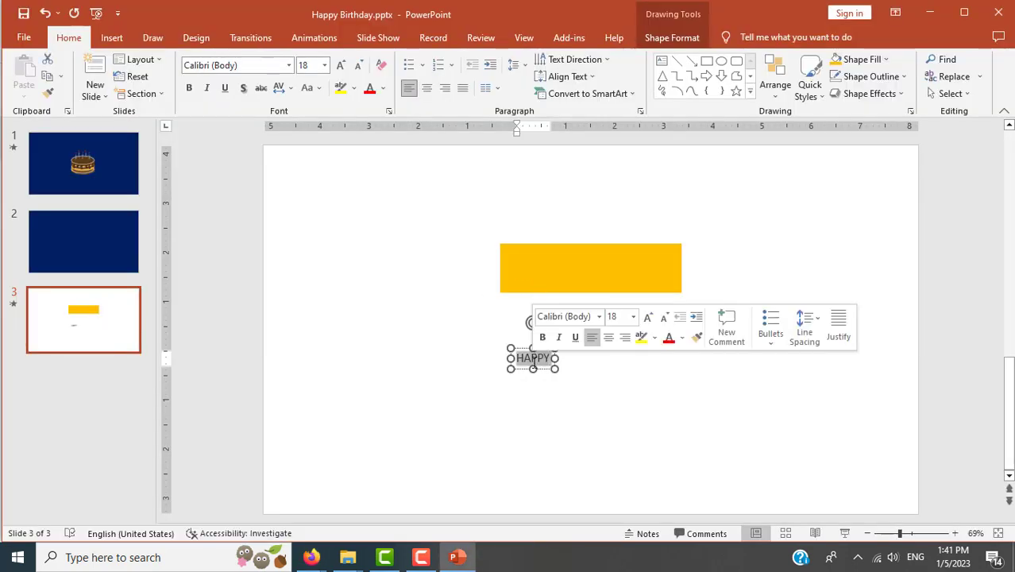
left_click(278, 67)
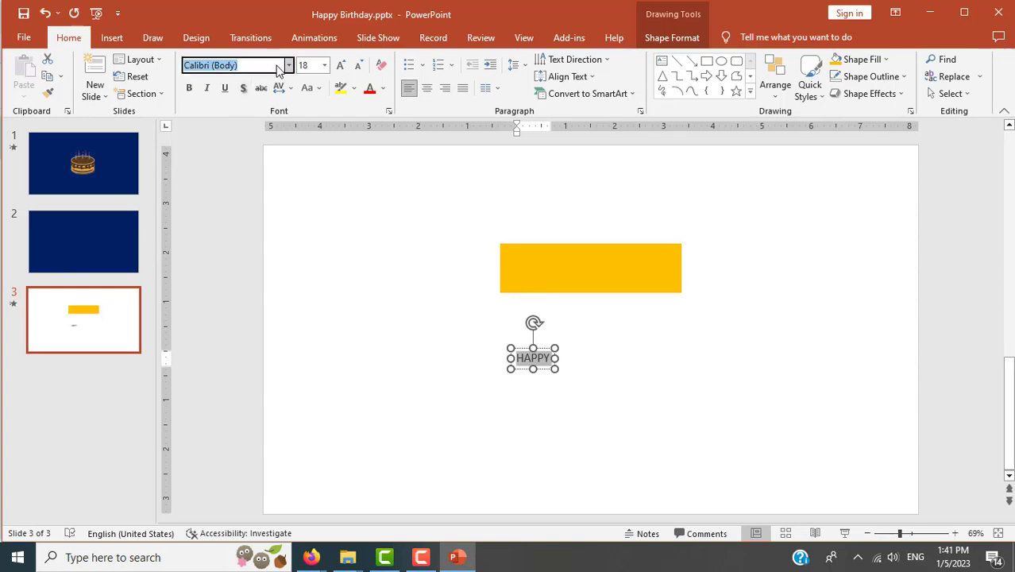
type("Franklin Gothic")
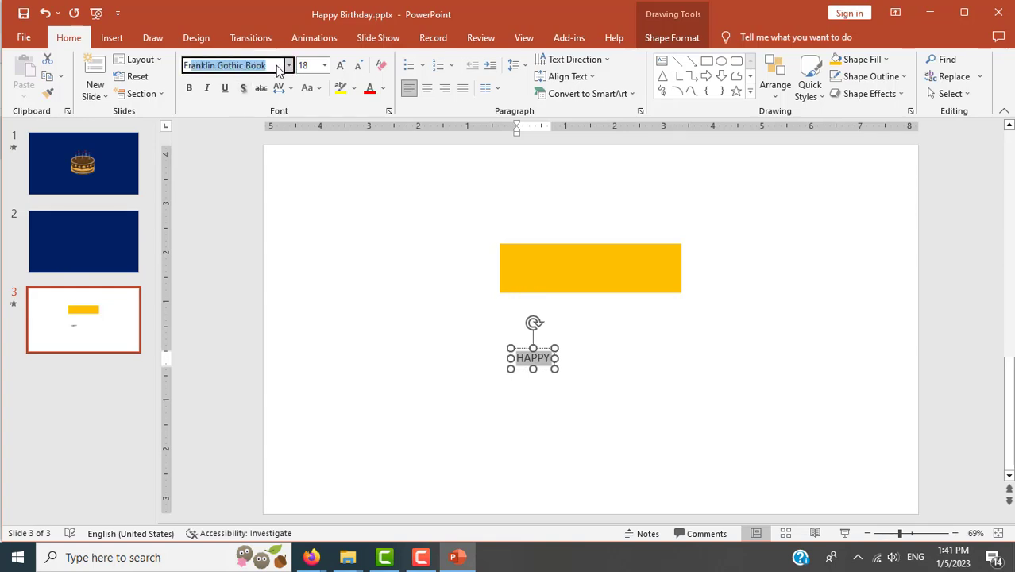
key("Return")
key("alt+Tab")
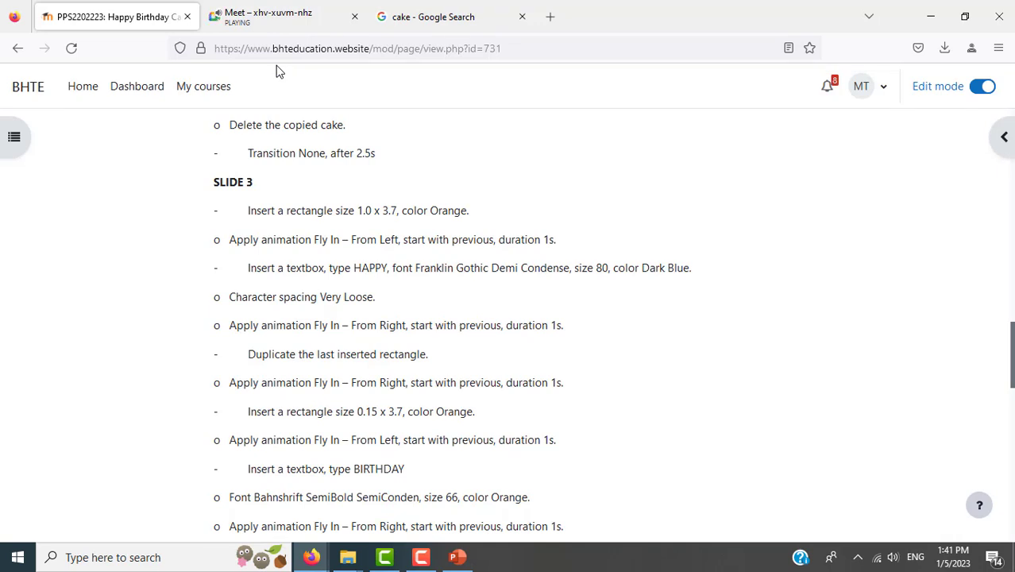
key("alt+Tab")
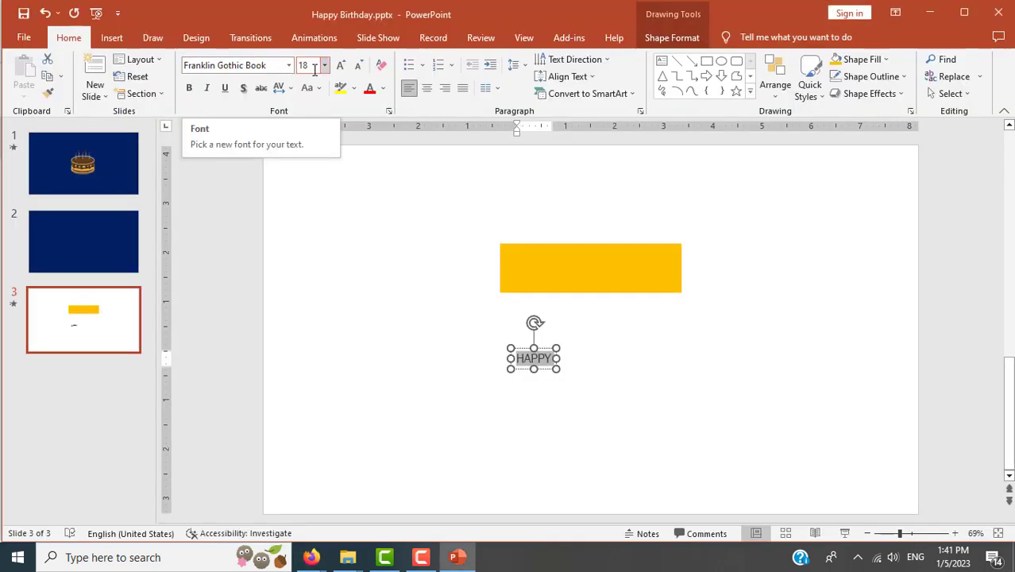
left_click(309, 66)
type("80")
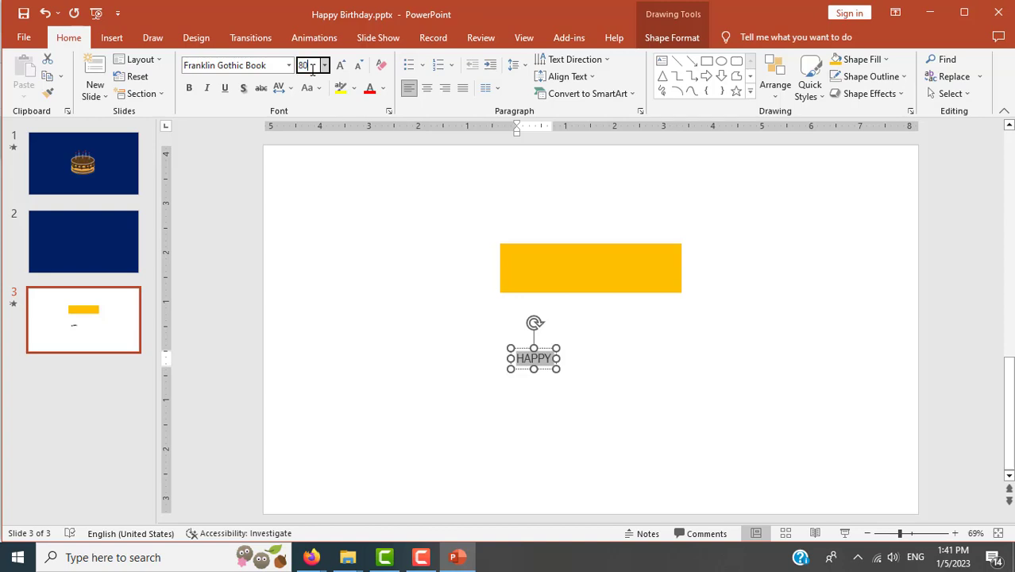
key("Return")
- Colour the HAPPY text dark blue
key("alt+Tab")
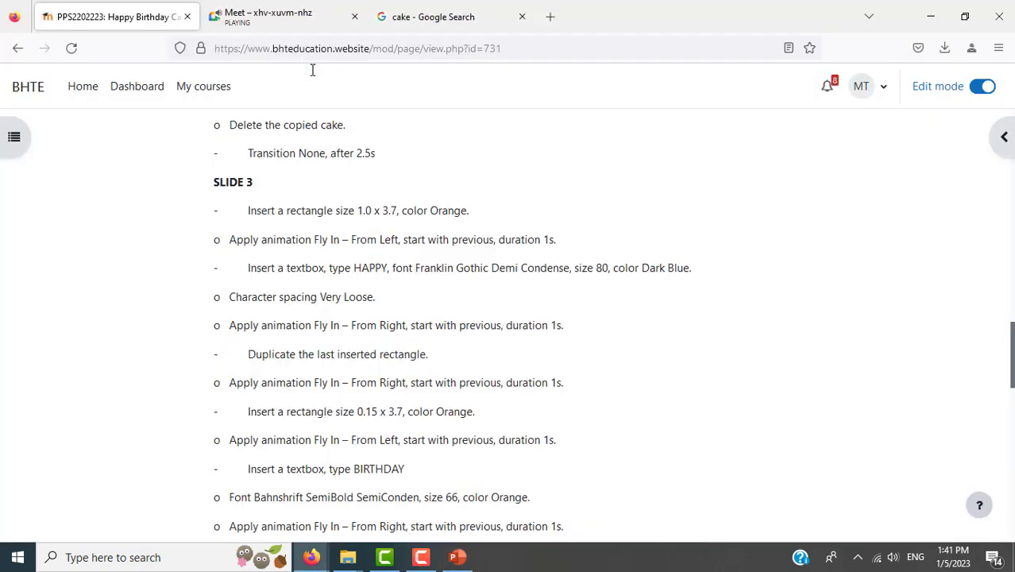
key("alt+Tab")
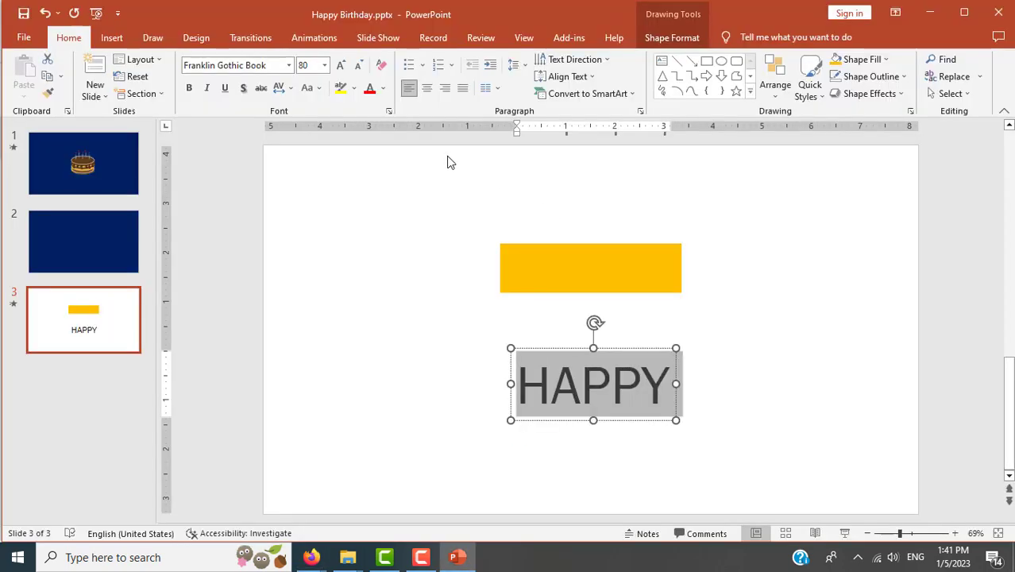
left_click(384, 89)
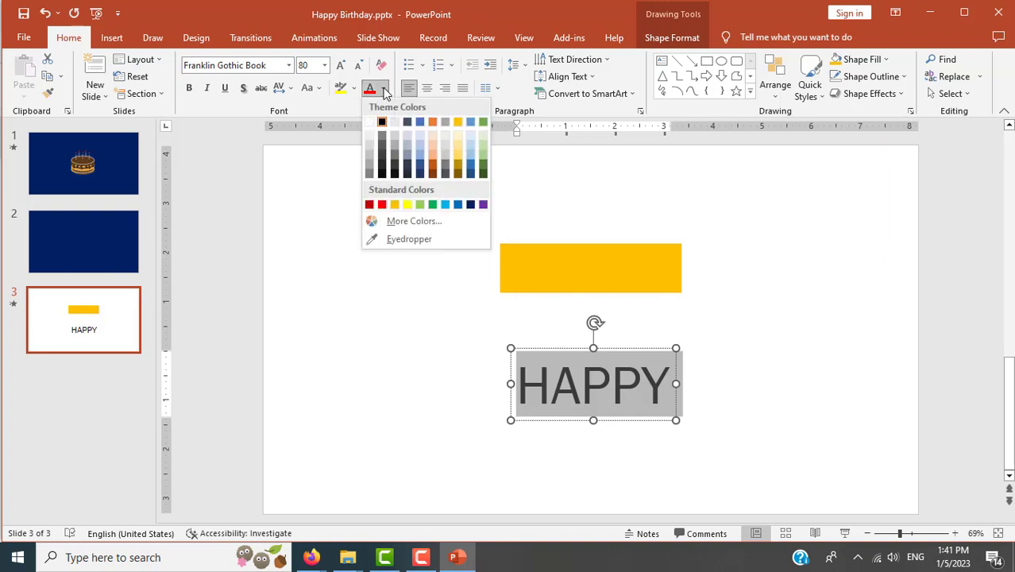
left_click(471, 205)
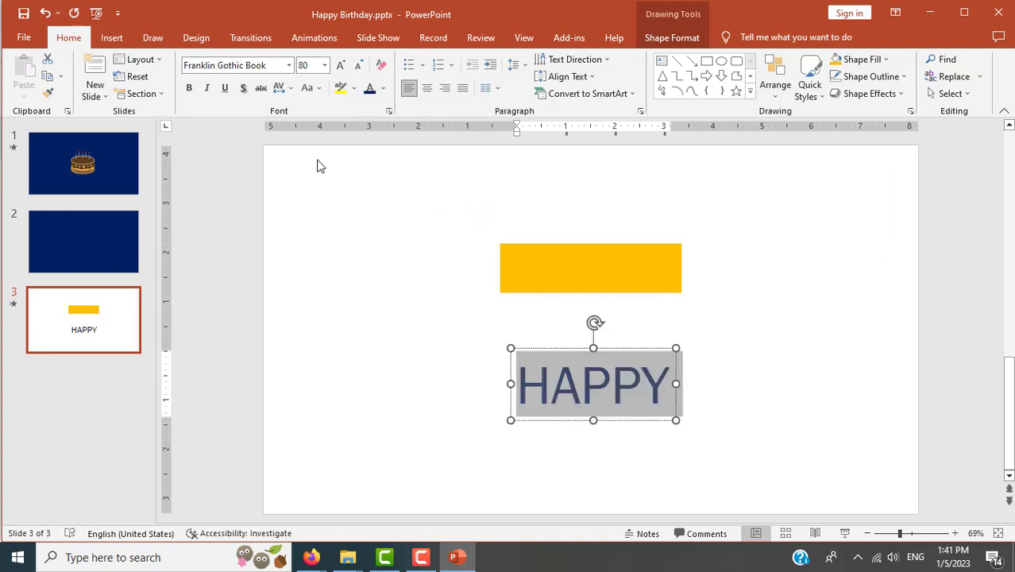
- Change HAPPY's font to Franklin Gothic Demi Cond
key("alt+Tab")
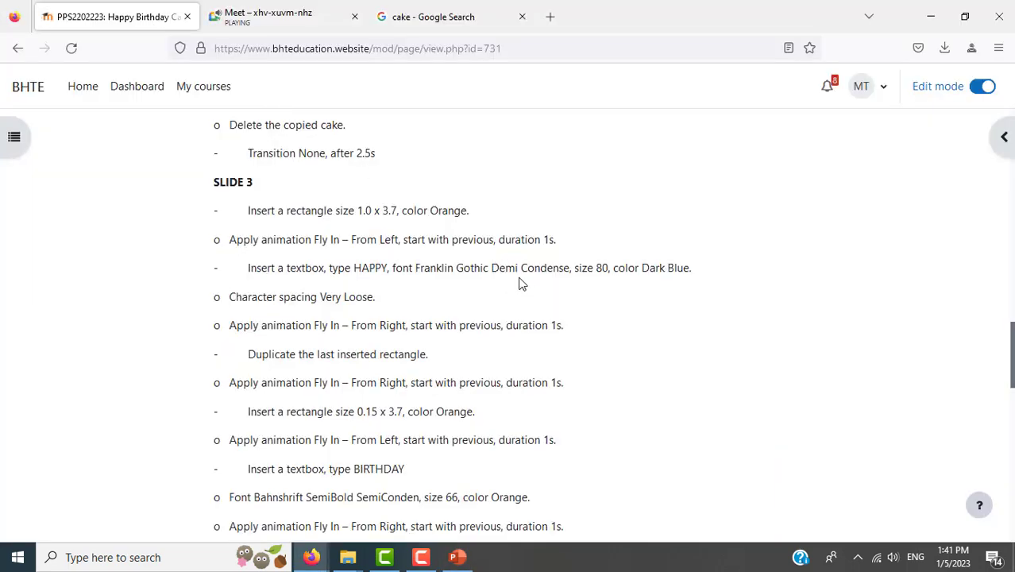
key("alt+Tab")
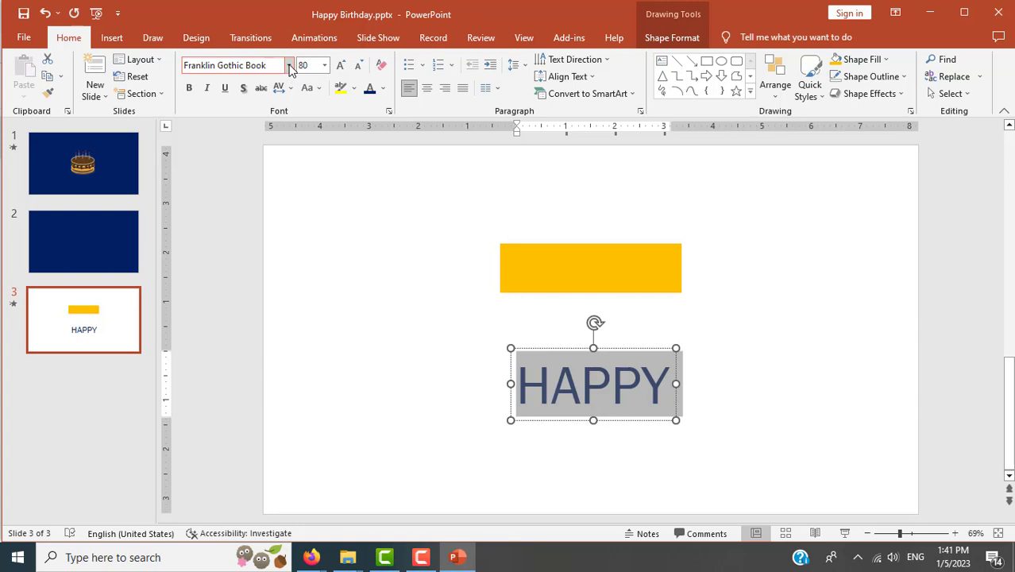
left_click(289, 66)
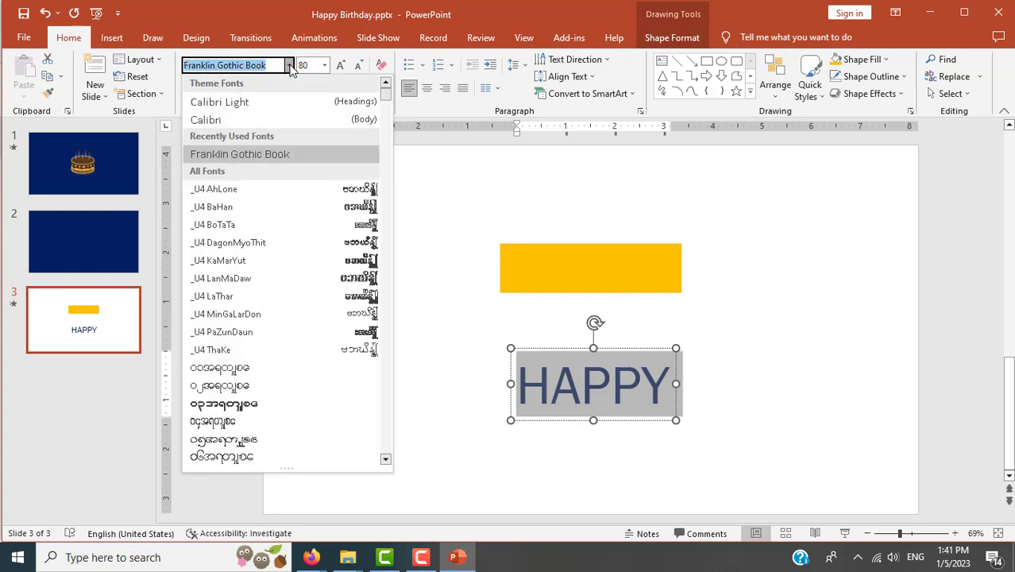
left_click(273, 66)
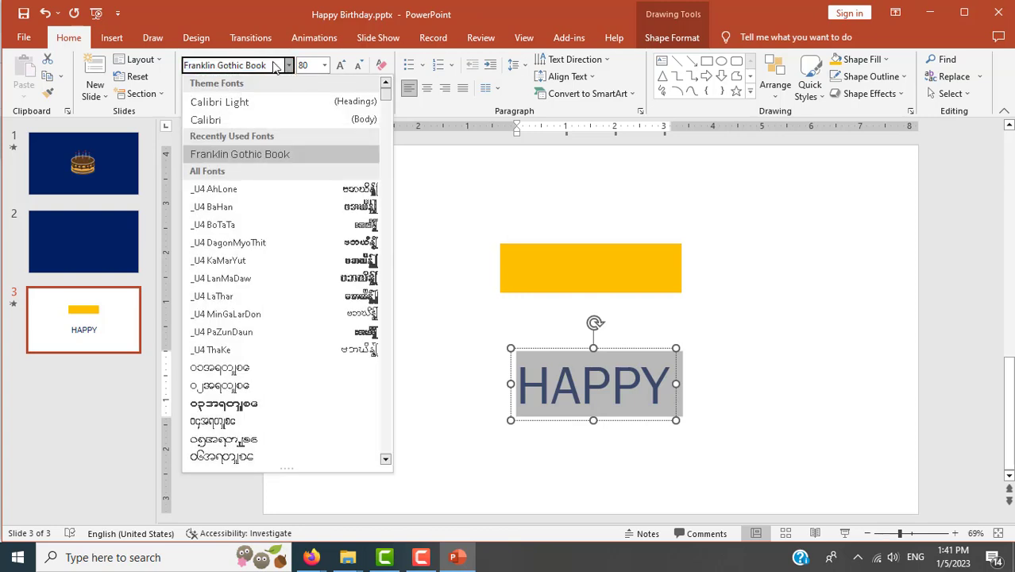
key("BackSpace")
key("BackSpace")
type("Demi")
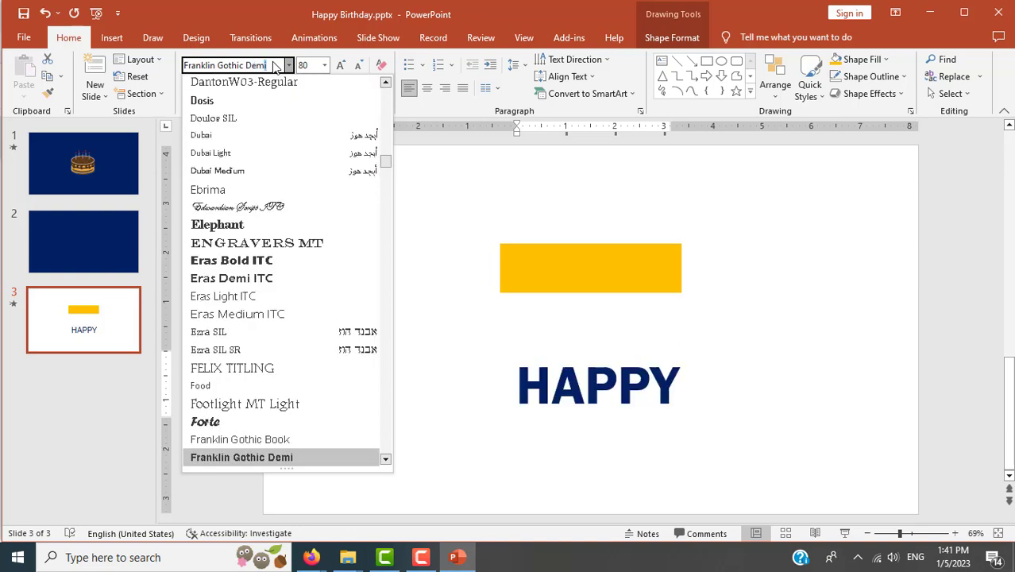
type(" C")
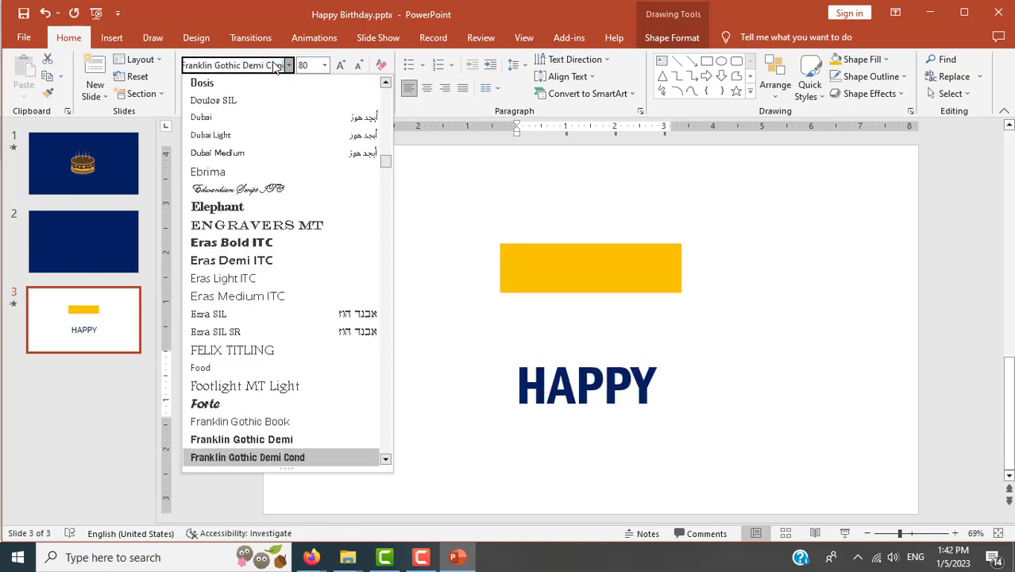
type("ond")
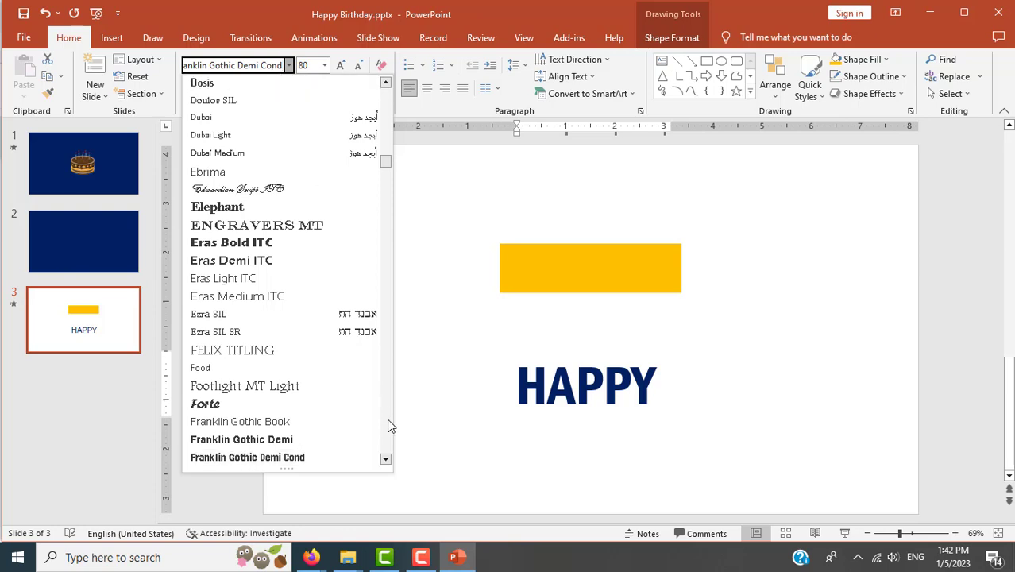
left_click(315, 462)
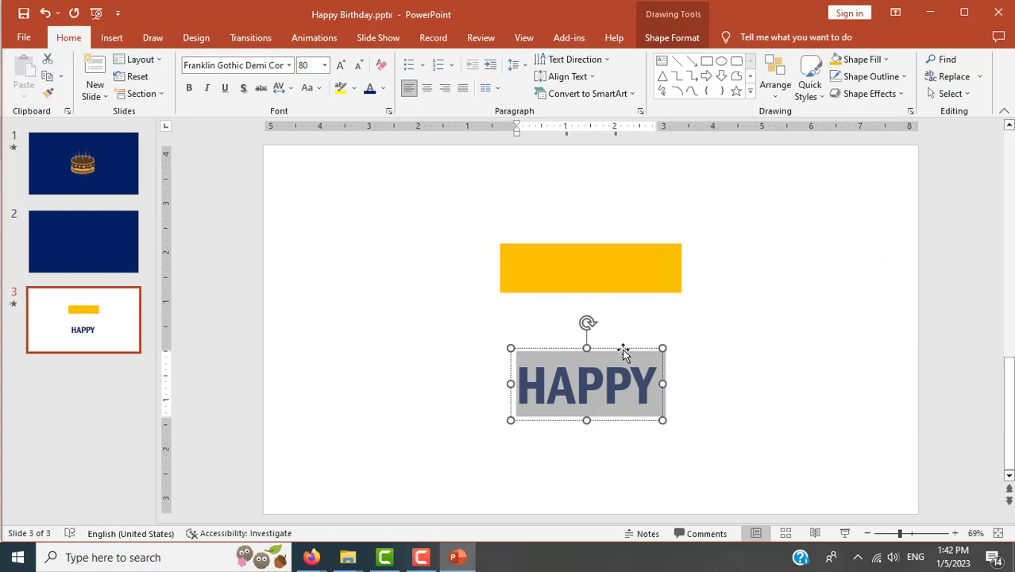
- Move the HAPPY text box onto the rectangle and nudge it slightly right
left_click_drag(623, 353, 620, 237)
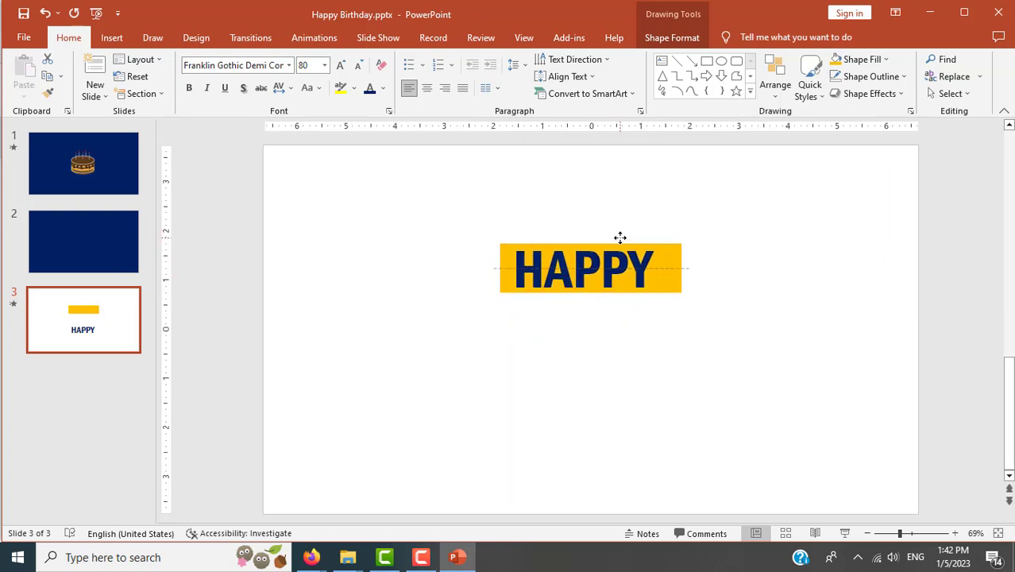
key("Right")
key("Right")
key("Right")
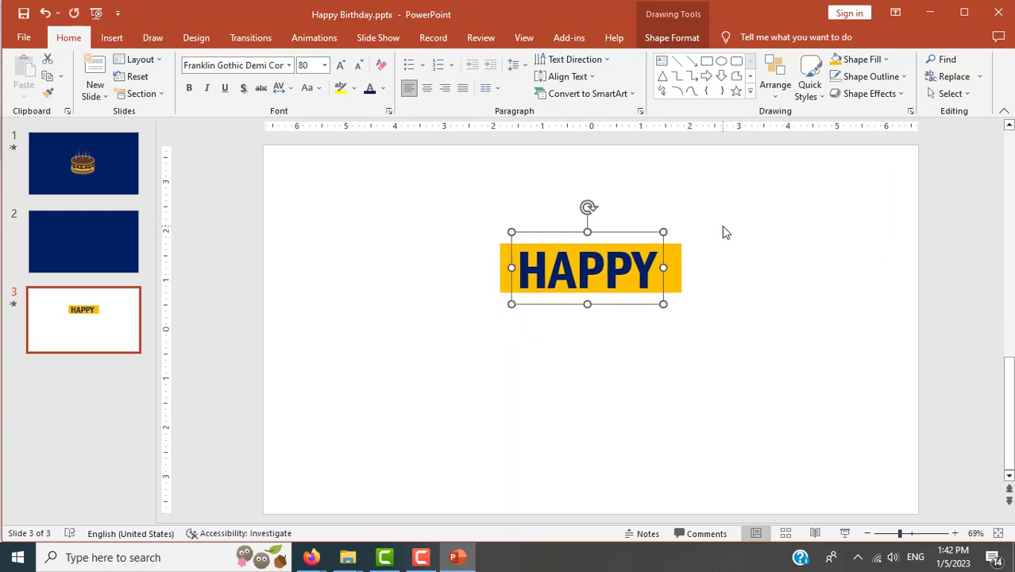
key("Right")
key("Right")
key("Right")
key("Right")
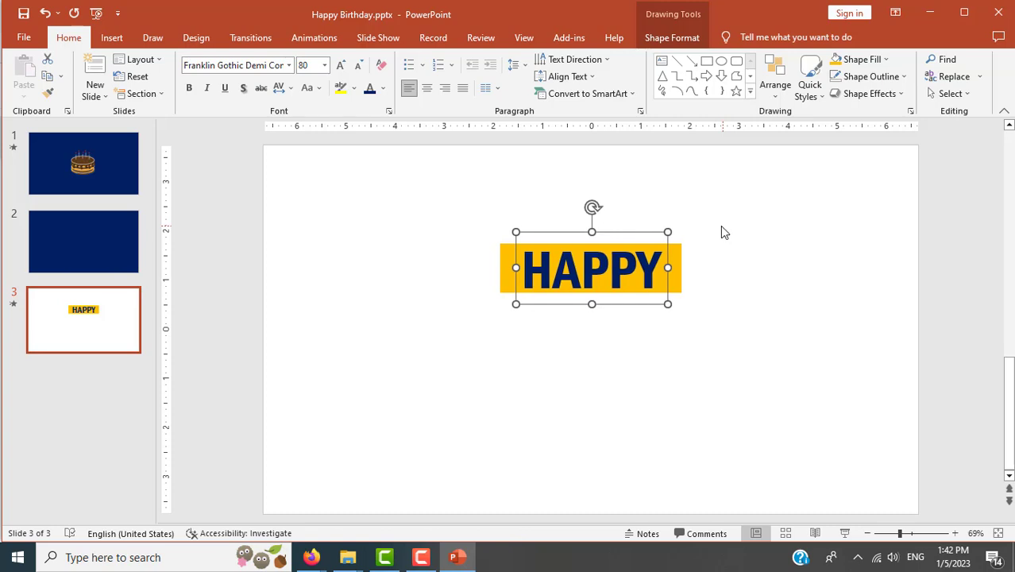
left_click(741, 274)
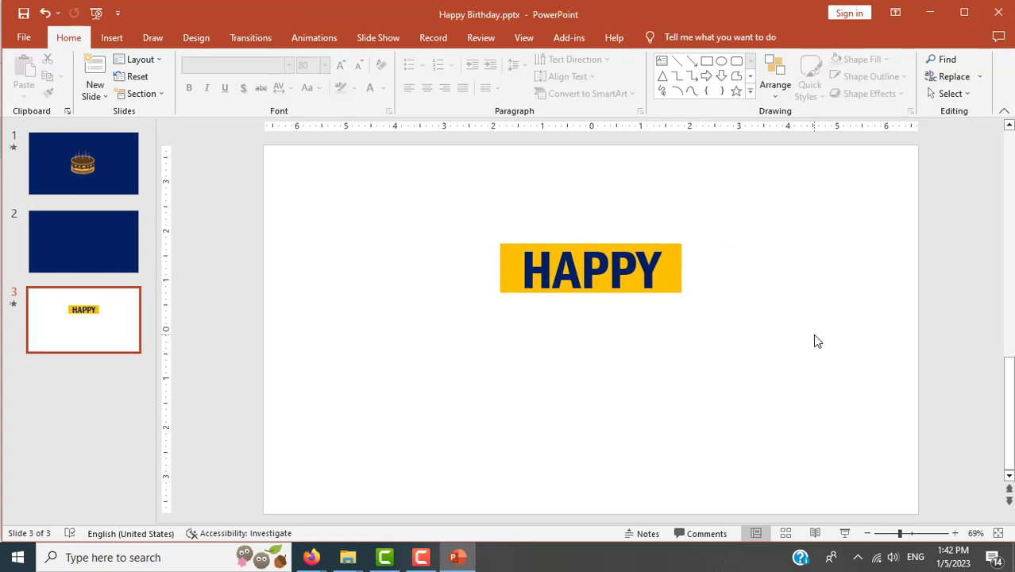
- Review the HAPPY and character spacing instructions, then select the word HAPPY
key("alt+Tab")
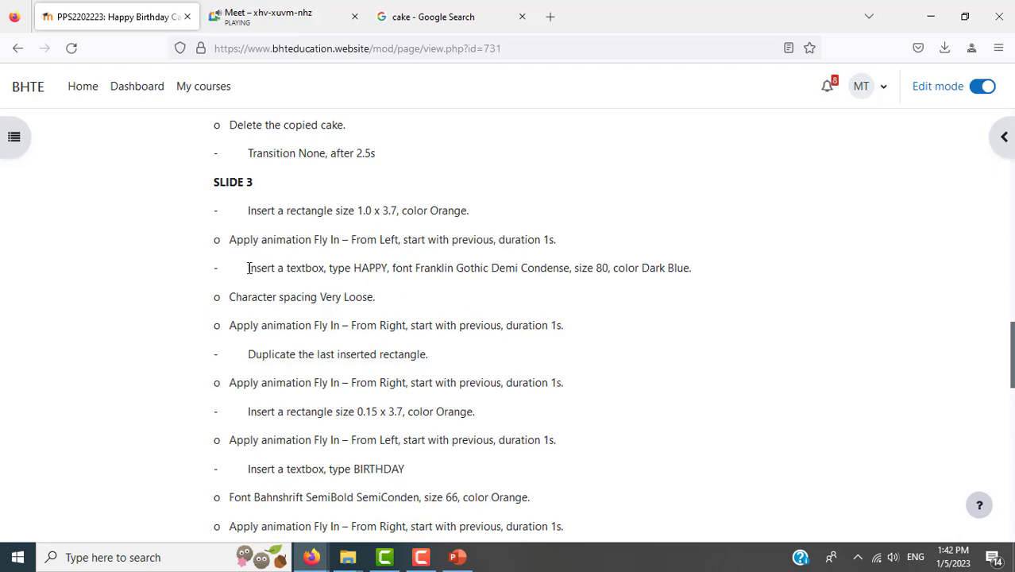
left_click_drag(248, 268, 657, 291)
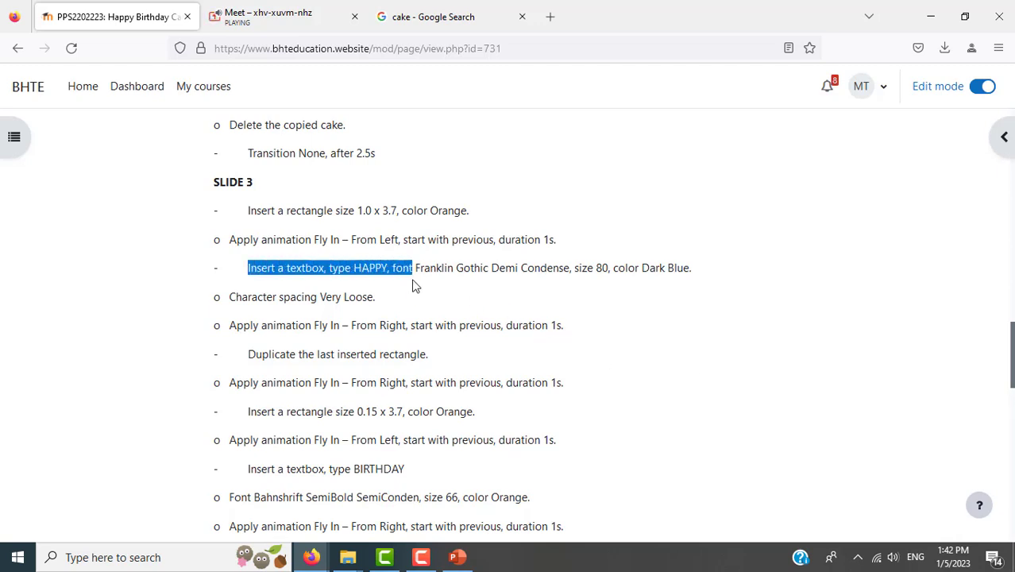
left_click(588, 335)
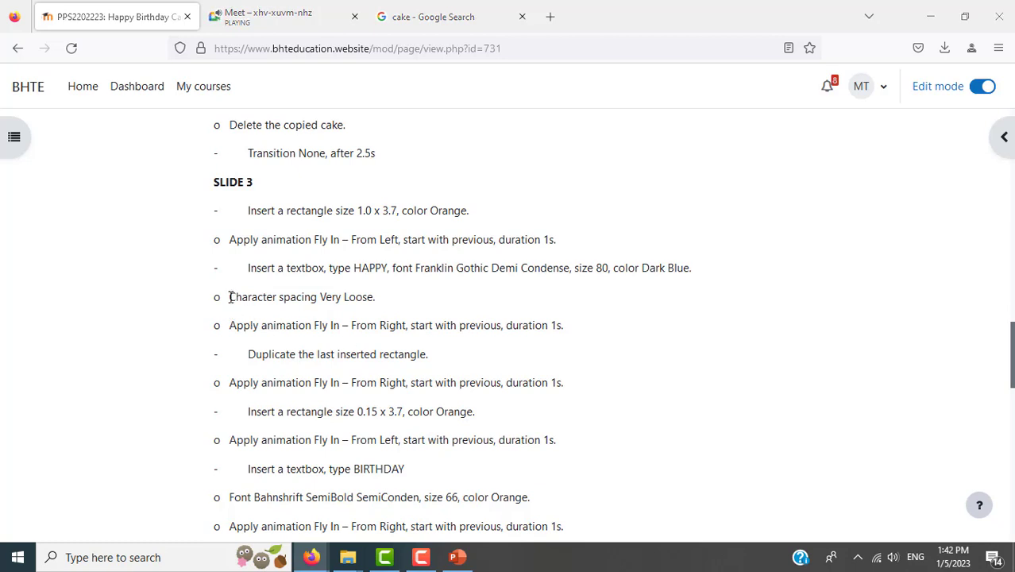
key("alt+Tab")
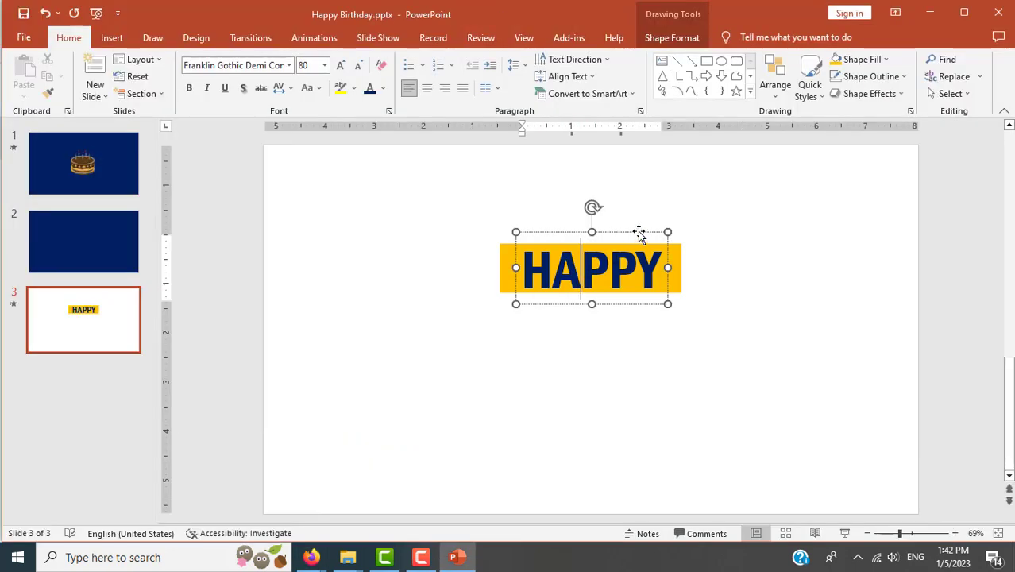
double_click(612, 264)
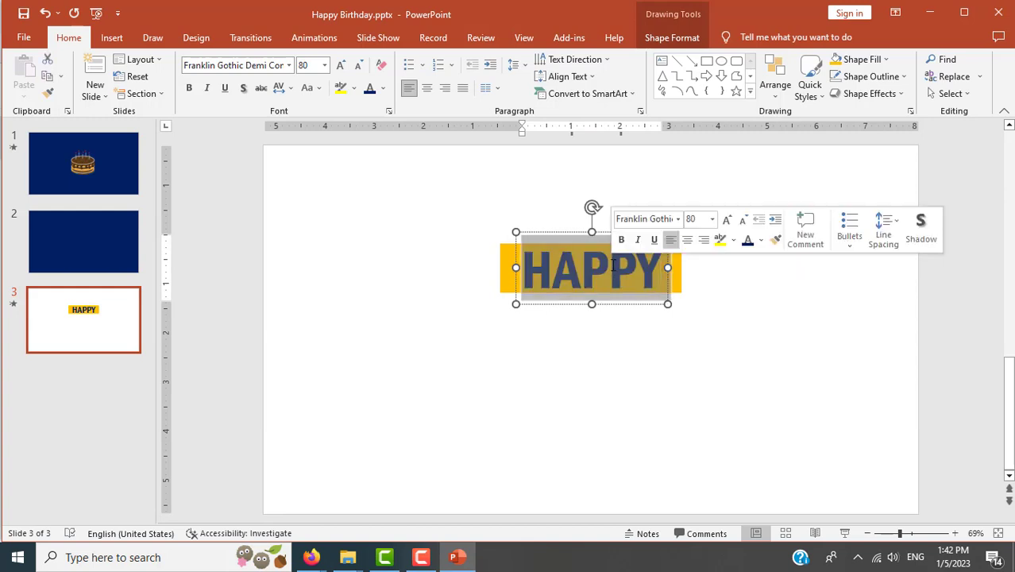
right_click(613, 266)
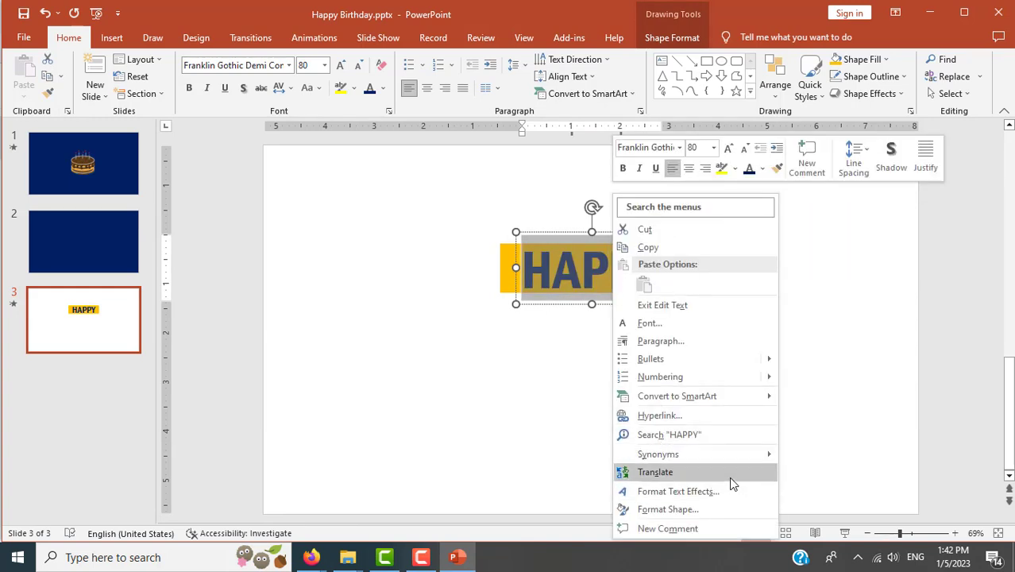
left_click(670, 329)
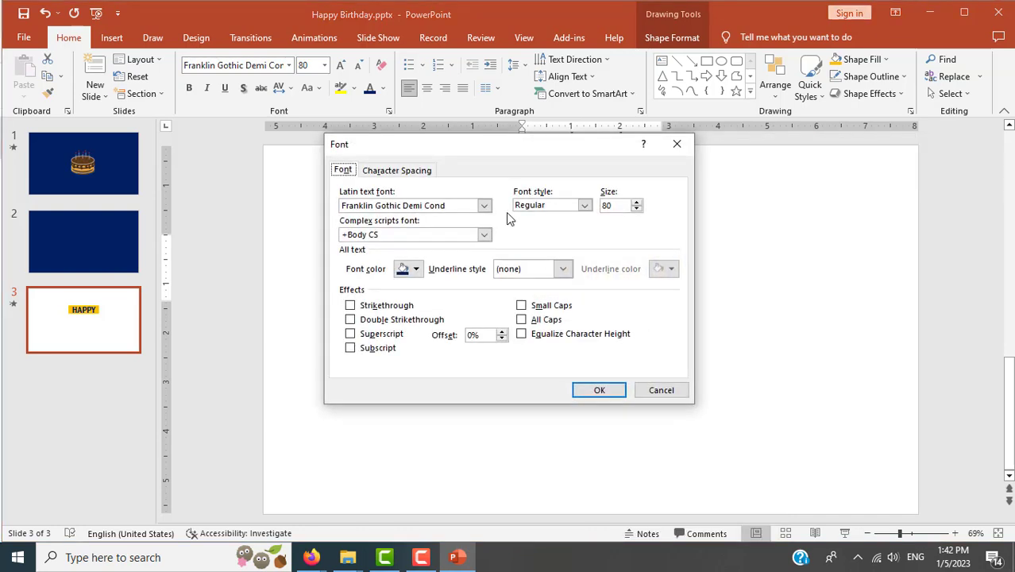
left_click(418, 173)
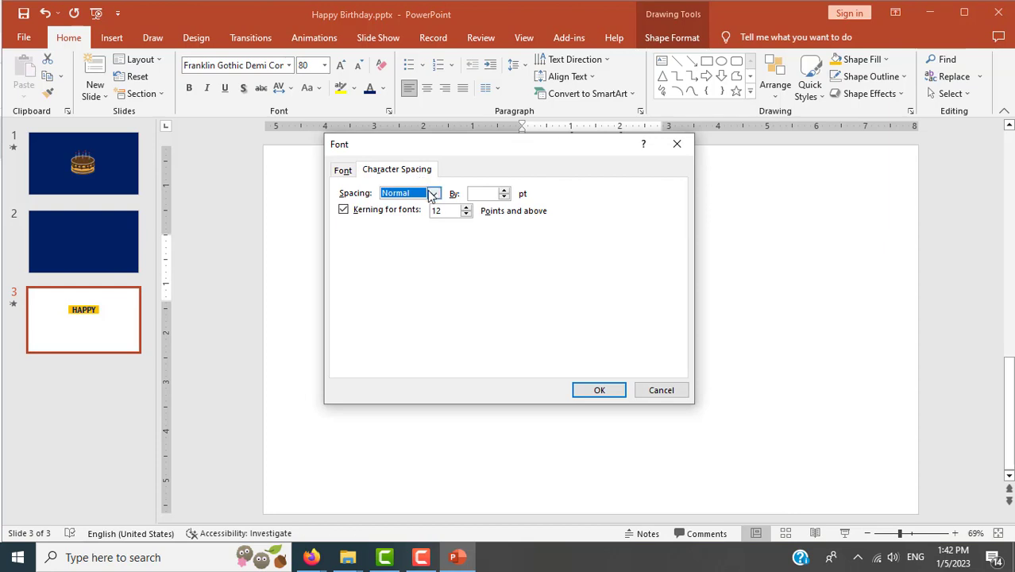
left_click(434, 194)
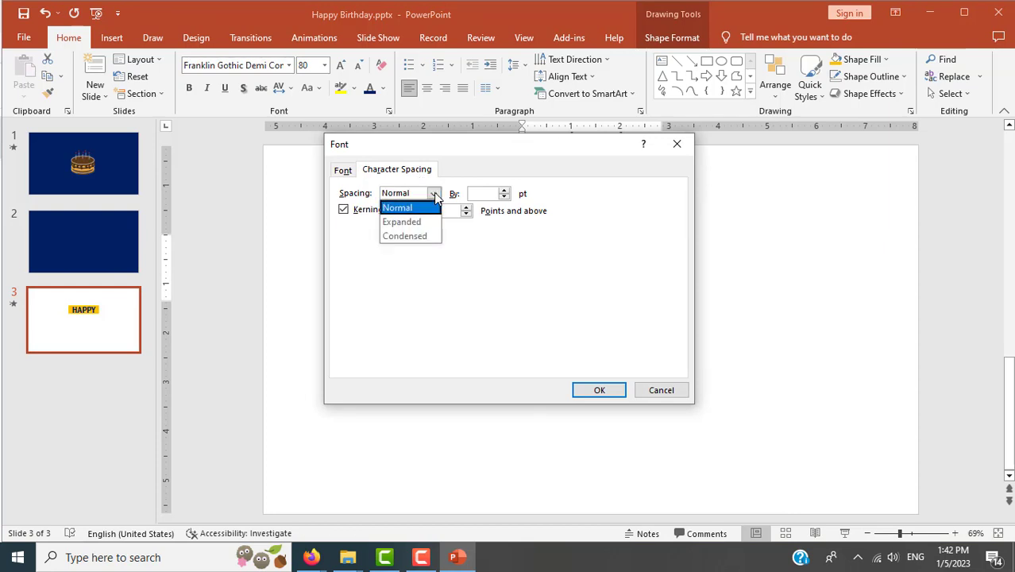
left_click(455, 176)
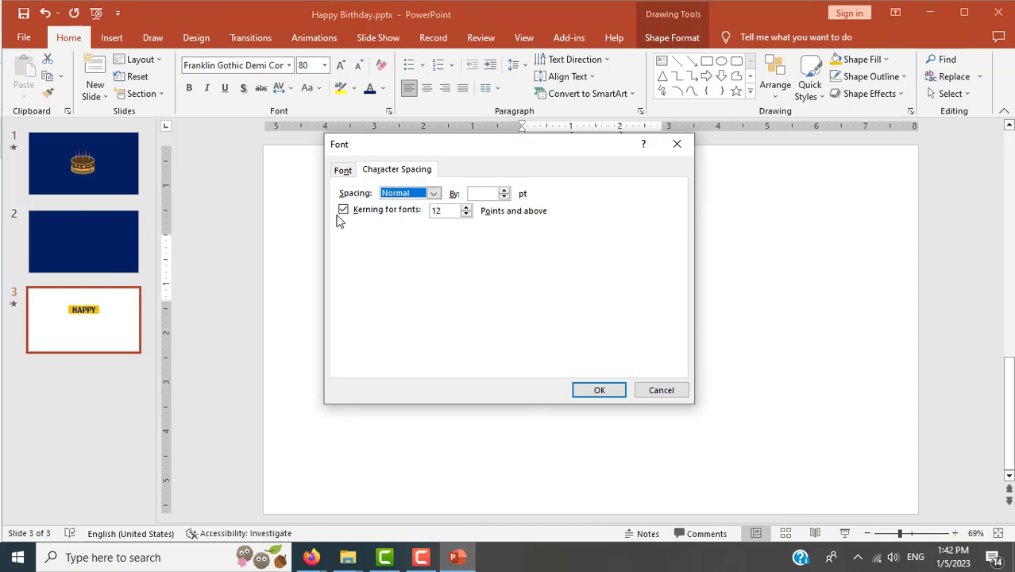
left_click(343, 209)
left_click(434, 195)
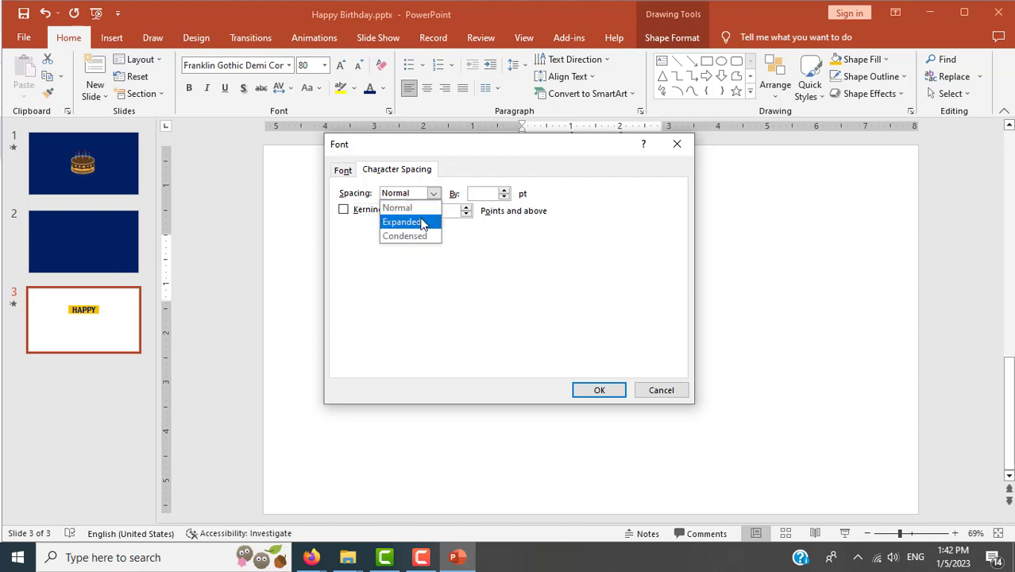
left_click(422, 223)
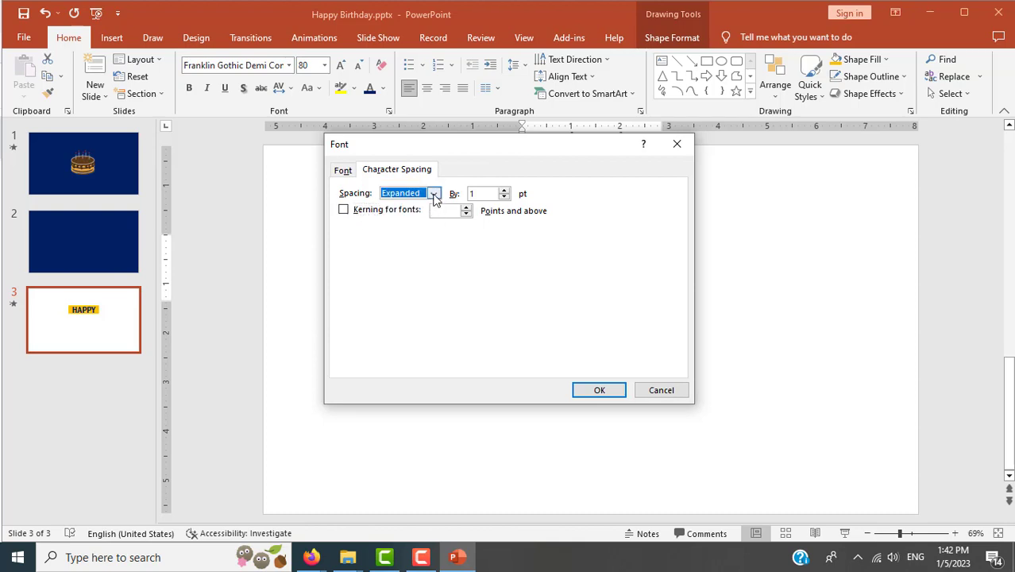
left_click(435, 194)
left_click(419, 209)
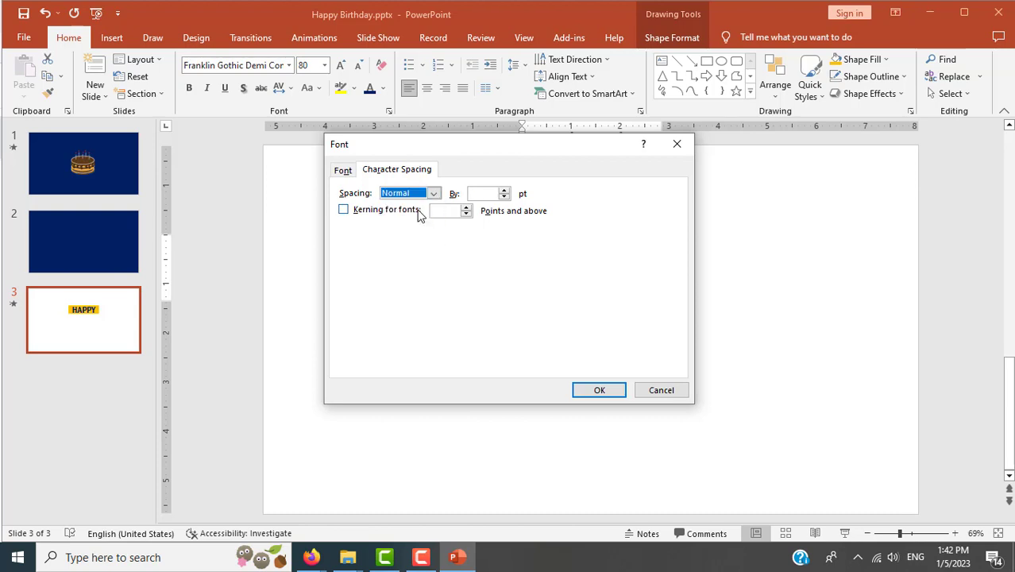
key("alt+Tab")
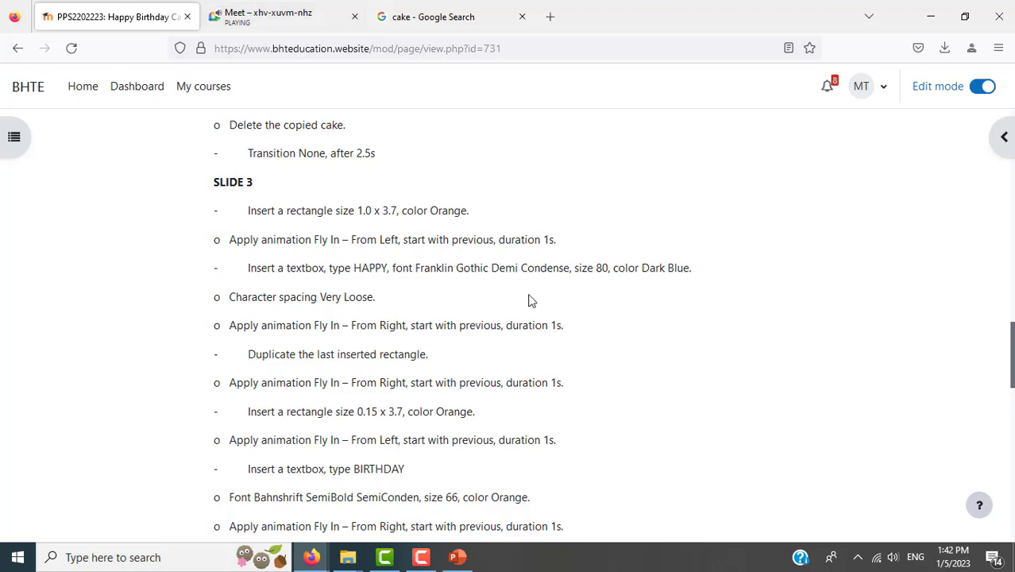
scroll(530, 297, "up", 5)
scroll(532, 290, "up", 5)
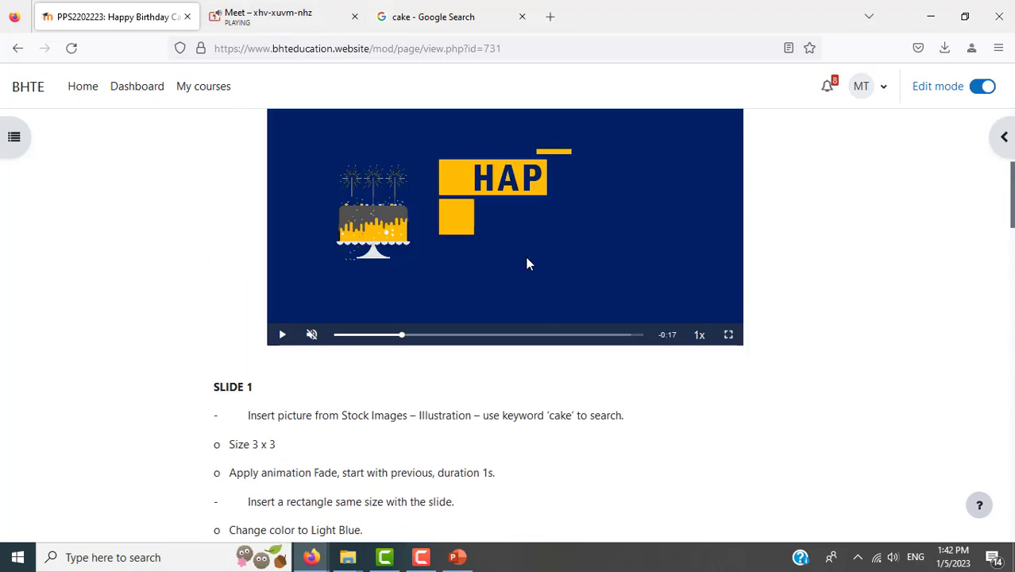
left_click(465, 559)
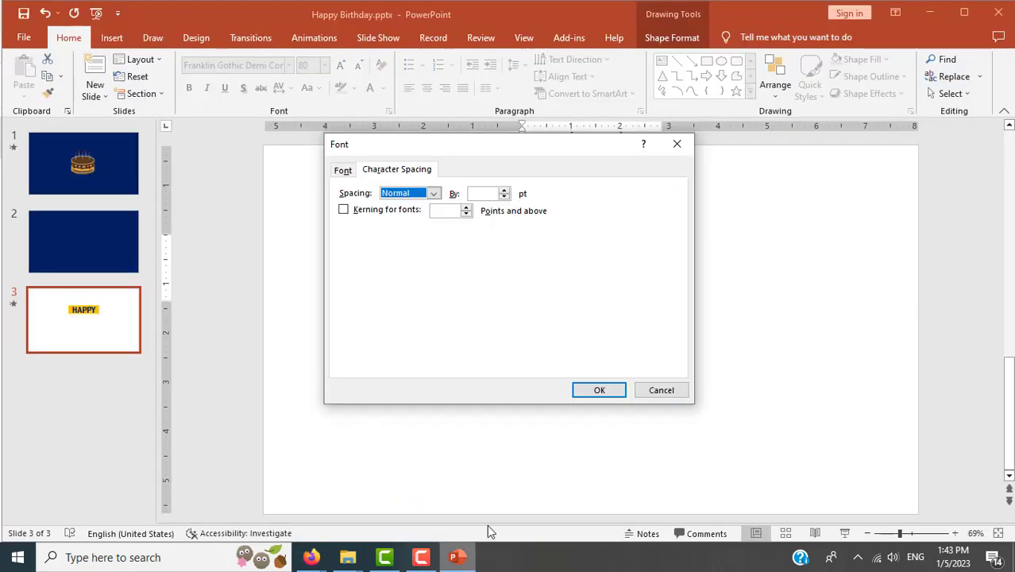
left_click(685, 389)
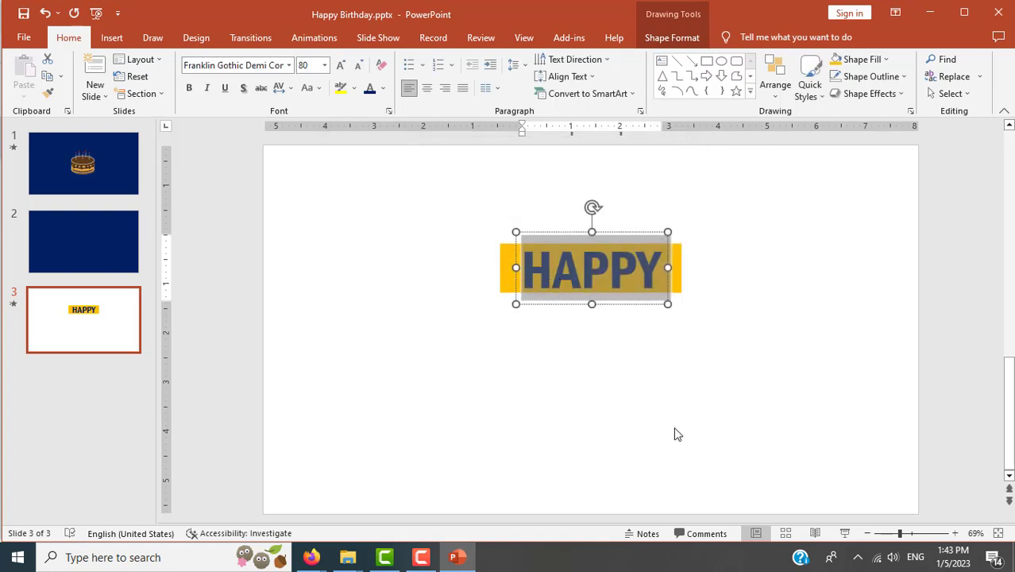
- Set HAPPY's character spacing to Expanded by 2.5 pt
right_click(602, 270)
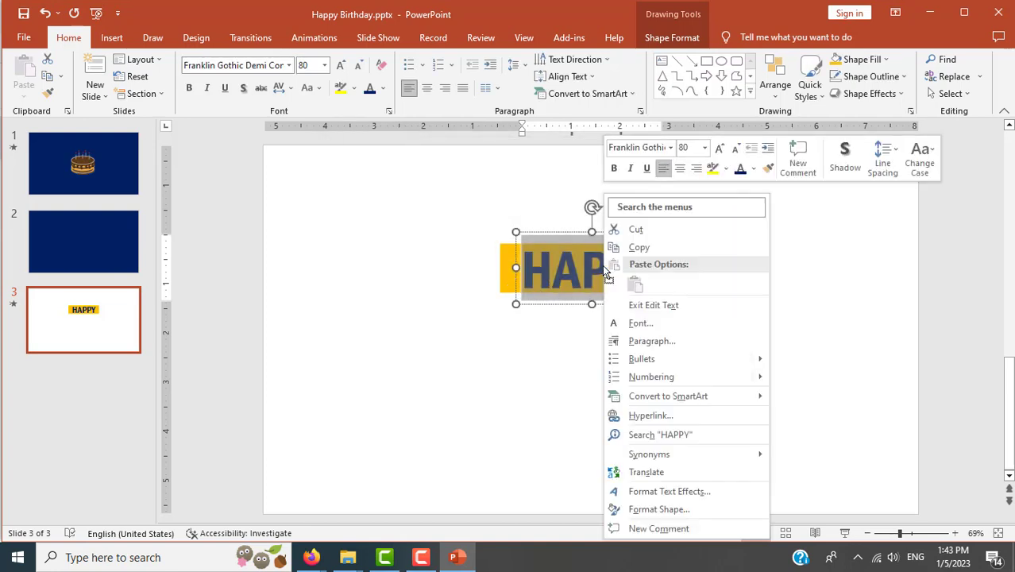
left_click(648, 326)
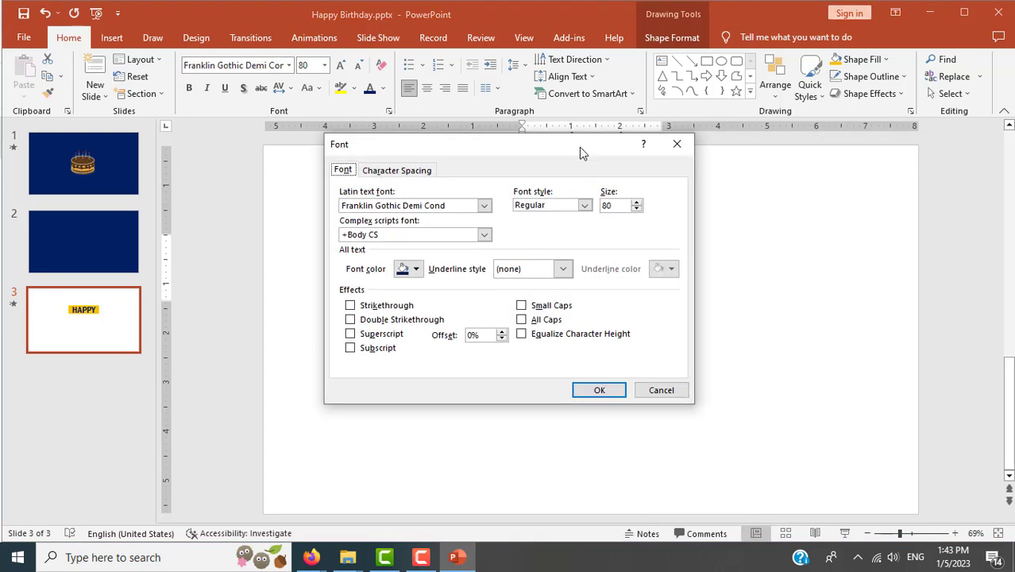
mouse_move(580, 149)
left_mouse_down()
mouse_move(289, 162)
mouse_move(317, 156)
left_mouse_up()
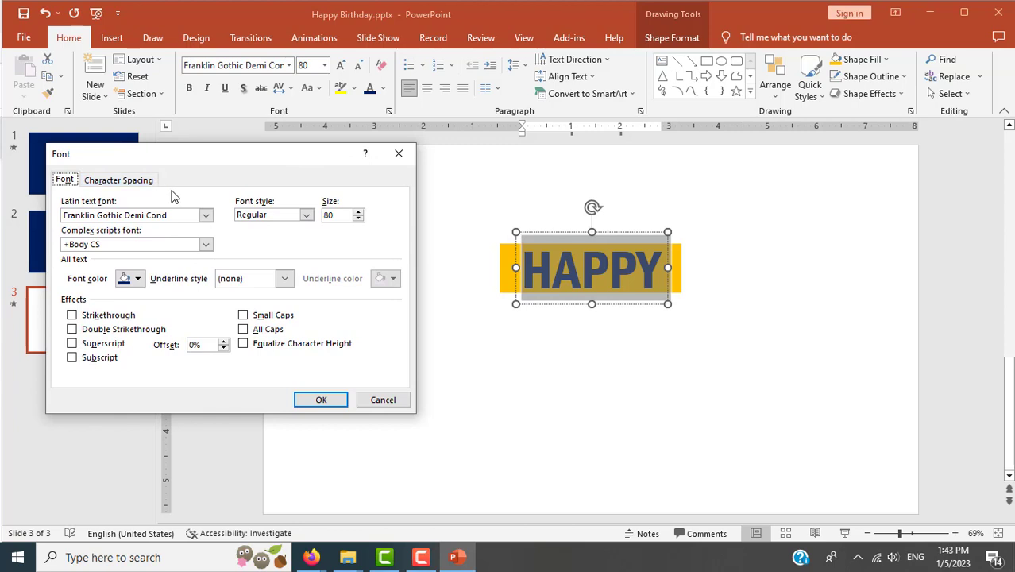
left_click(125, 182)
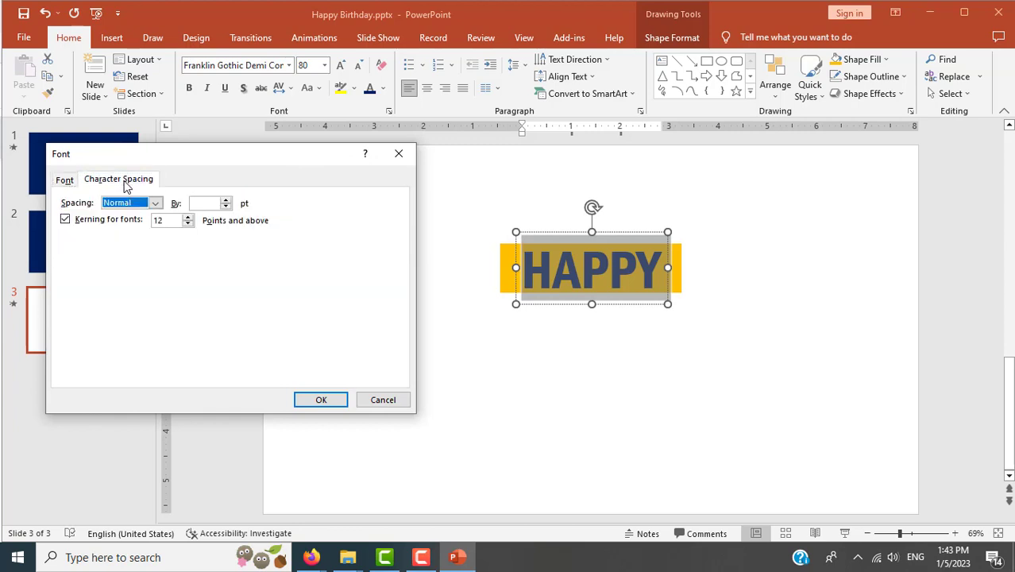
left_click(156, 203)
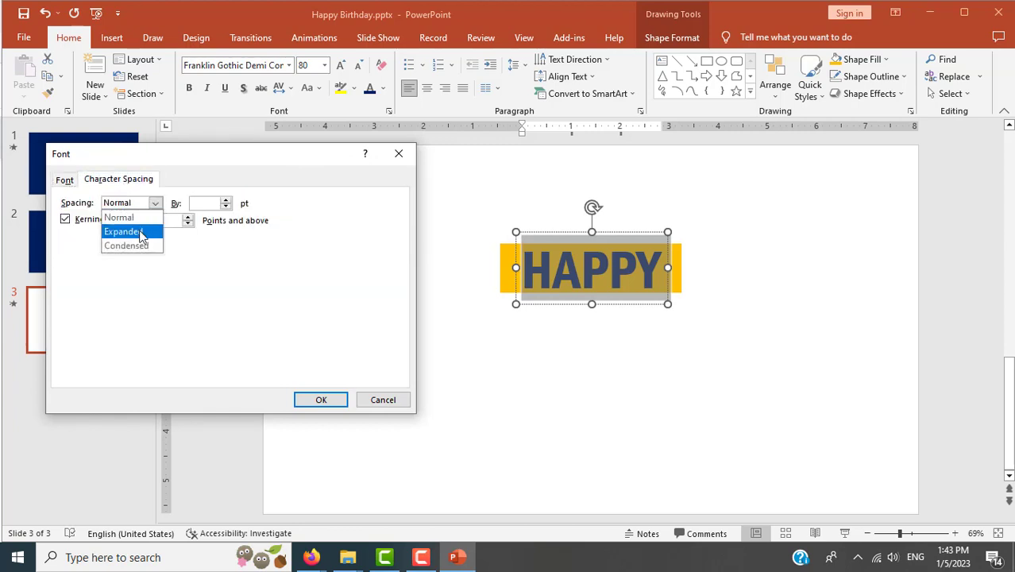
left_click(141, 232)
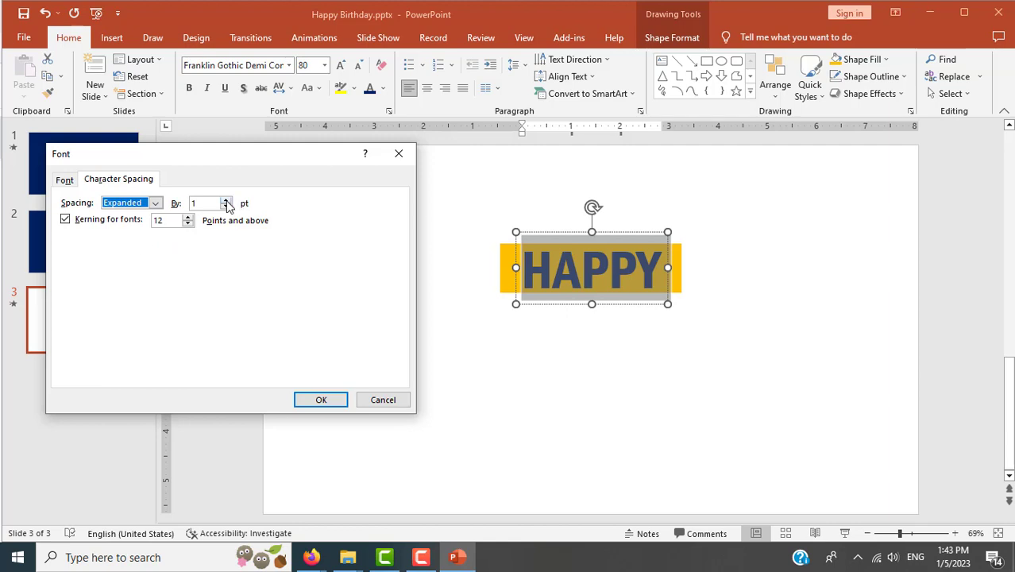
left_click(225, 201)
left_click(225, 201)
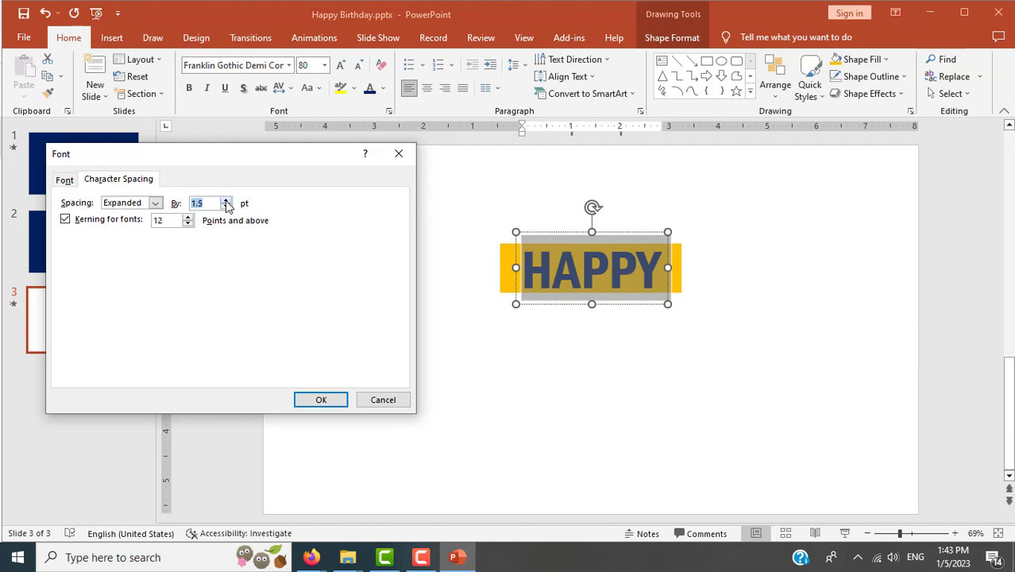
left_click(226, 202)
left_click(226, 202)
left_click(227, 202)
left_click(319, 403)
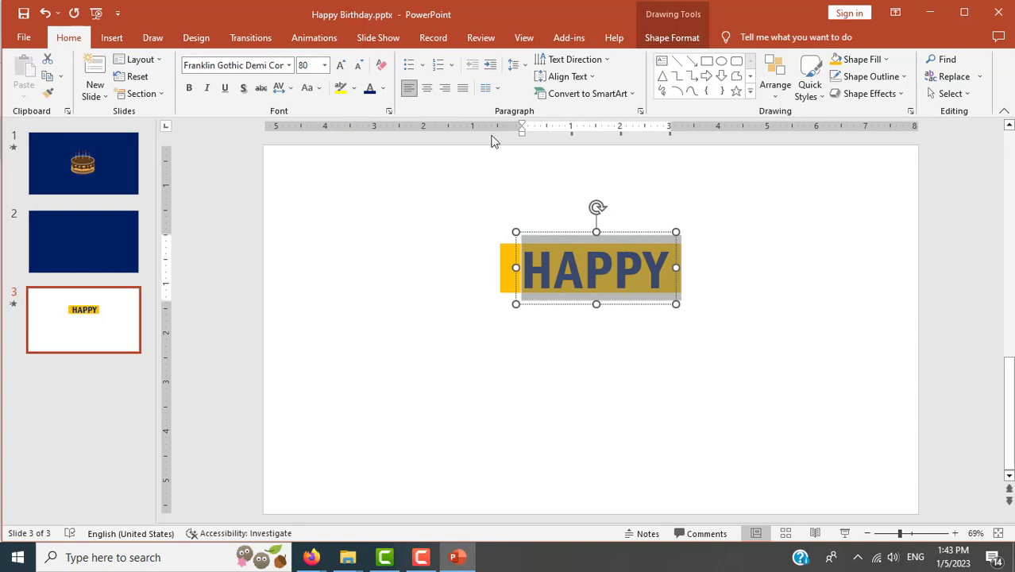
- Reopen HAPPY's character spacing settings, confirm them, and check the course instructions
right_click(573, 265)
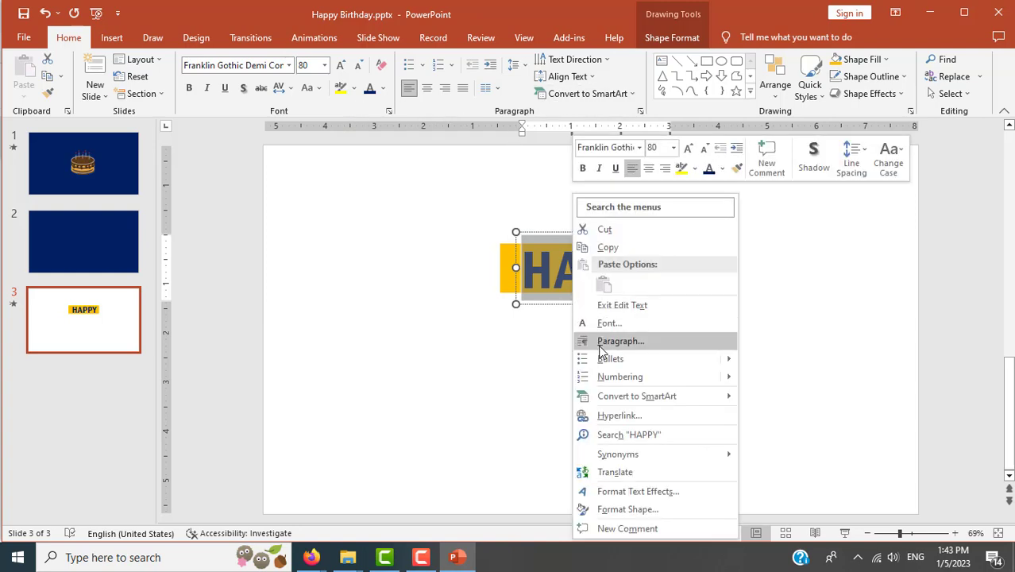
left_click(607, 326)
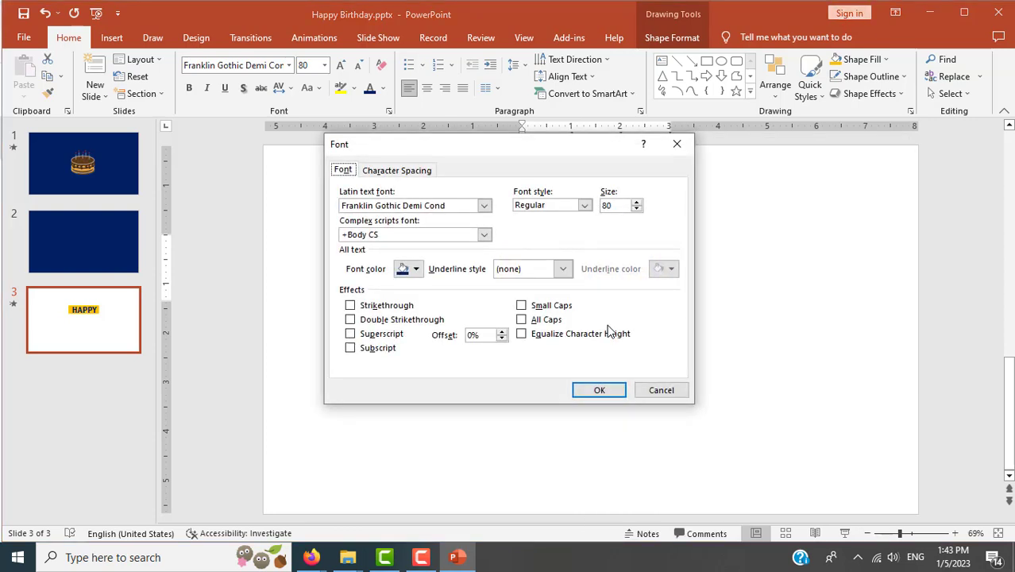
left_click(425, 169)
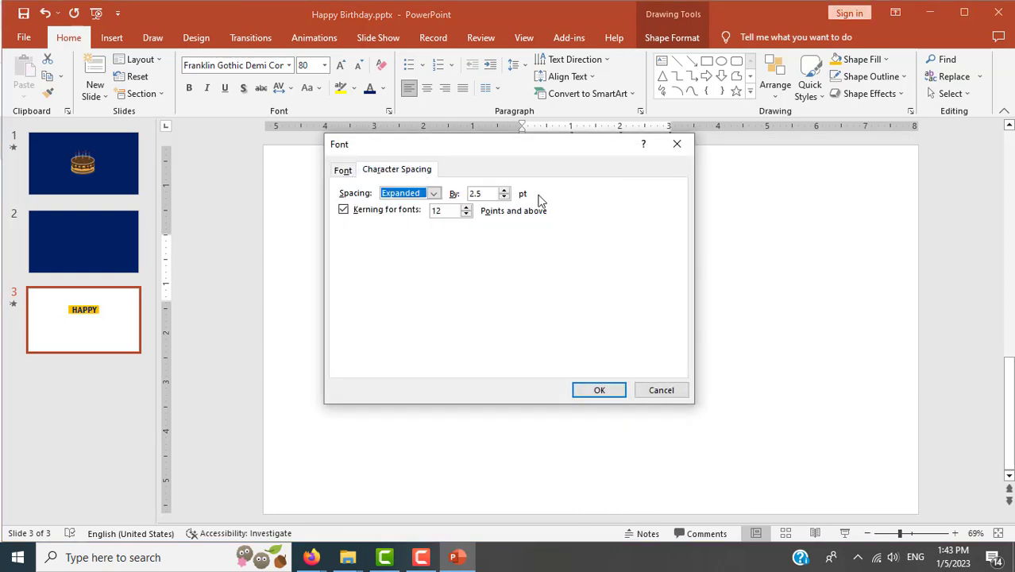
key("Tab")
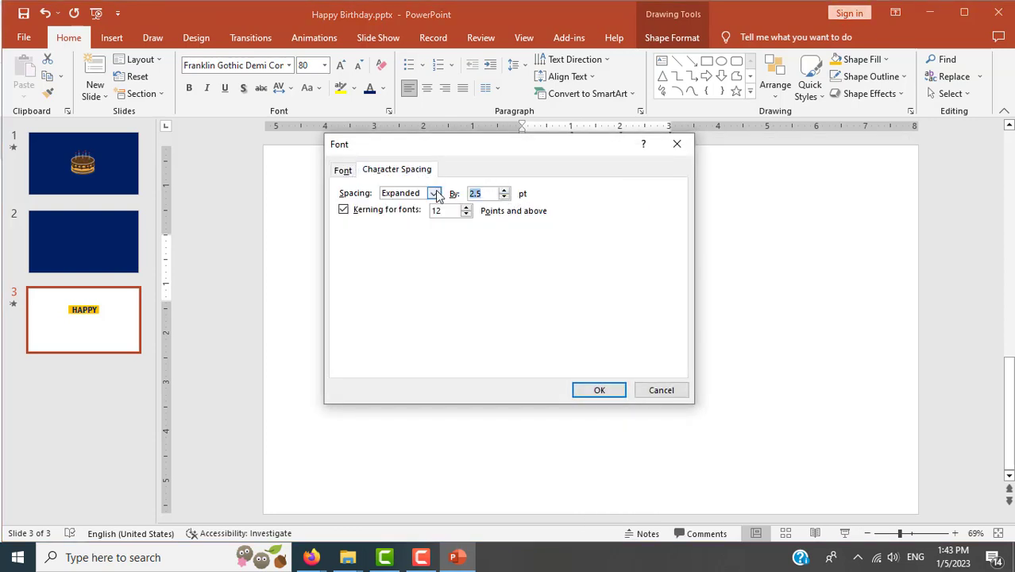
type("3")
left_click(597, 390)
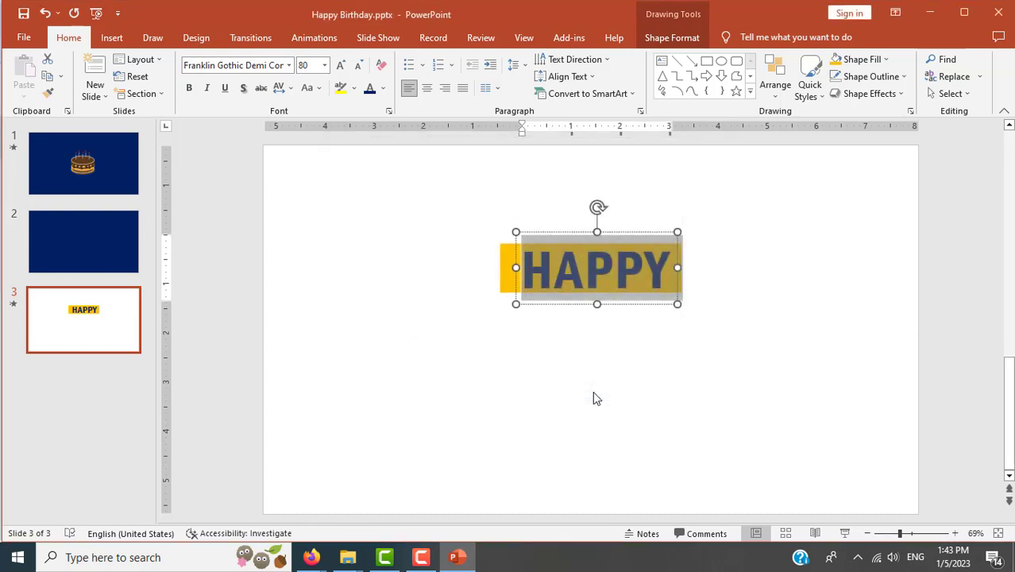
key("alt+Tab")
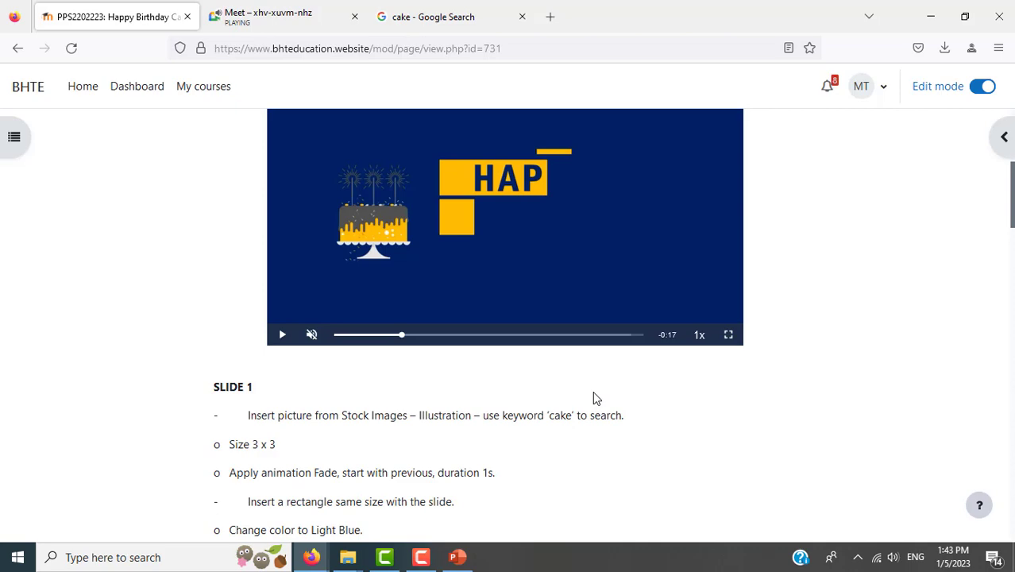
key("alt+Tab")
key("alt+Tab")
key("alt+Tab")
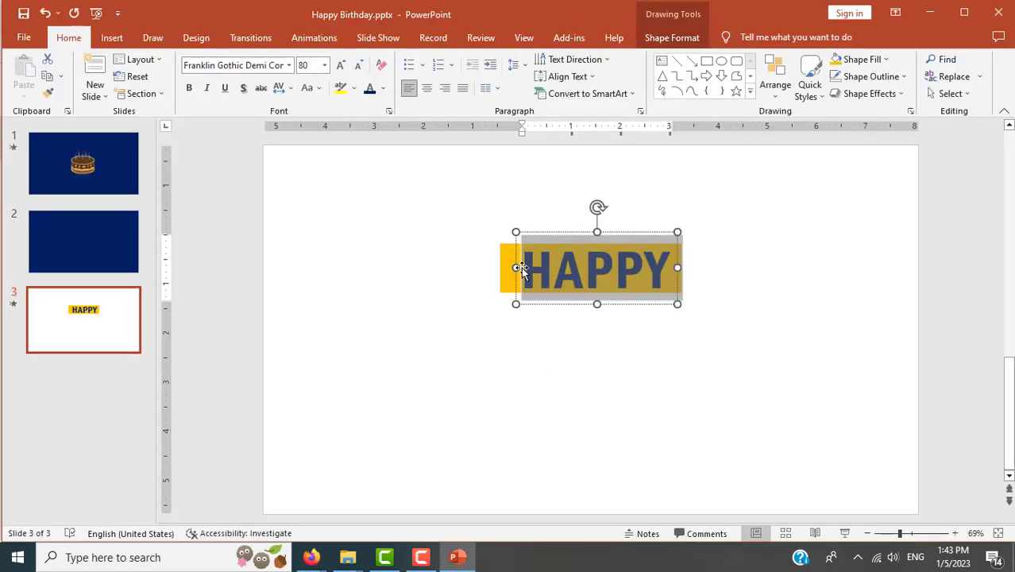
- Change HAPPY's character spacing to Expanded by 4 pt and bring up the course page
right_click(551, 272)
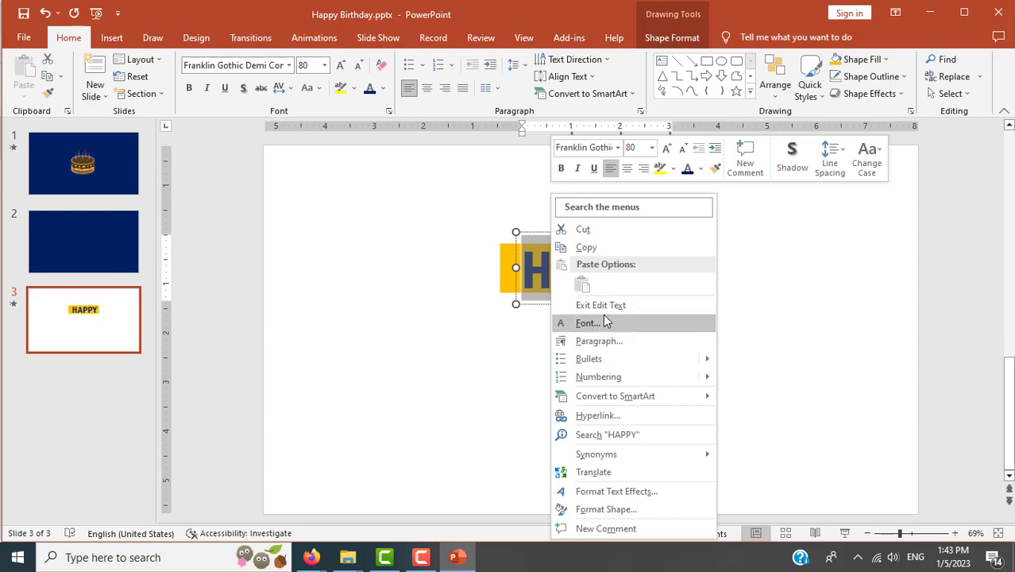
left_click(601, 321)
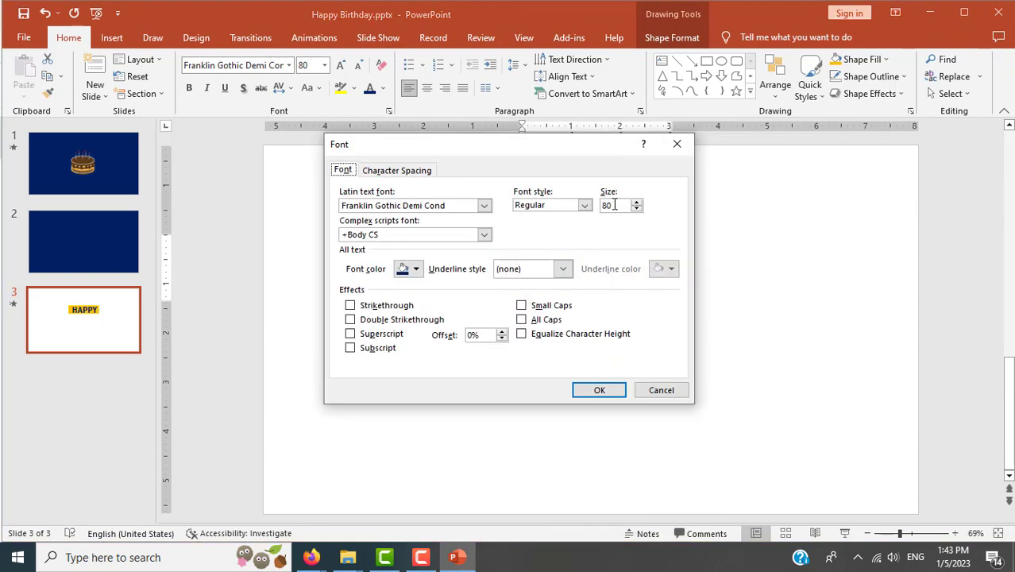
left_click(419, 170)
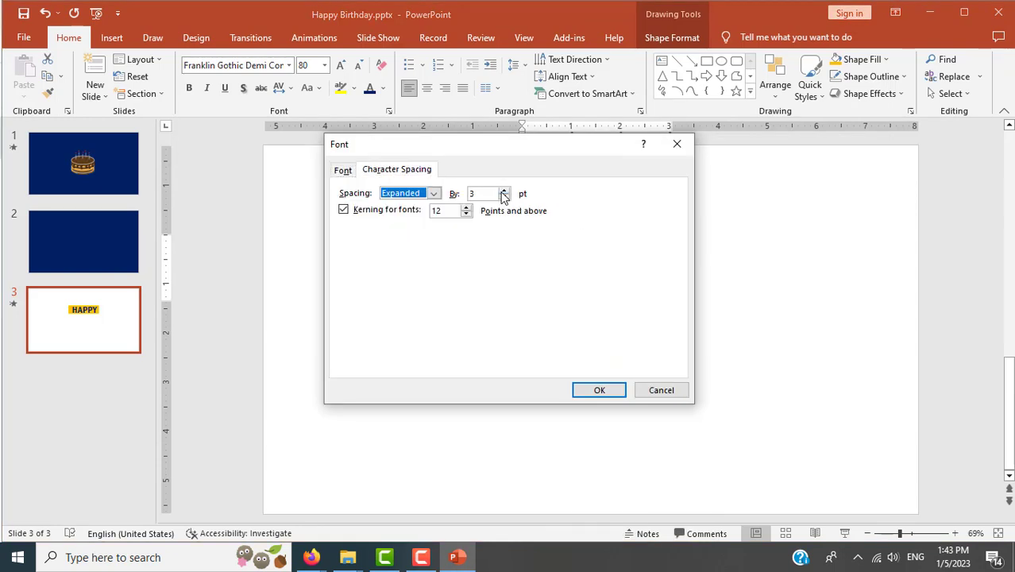
left_click(504, 191)
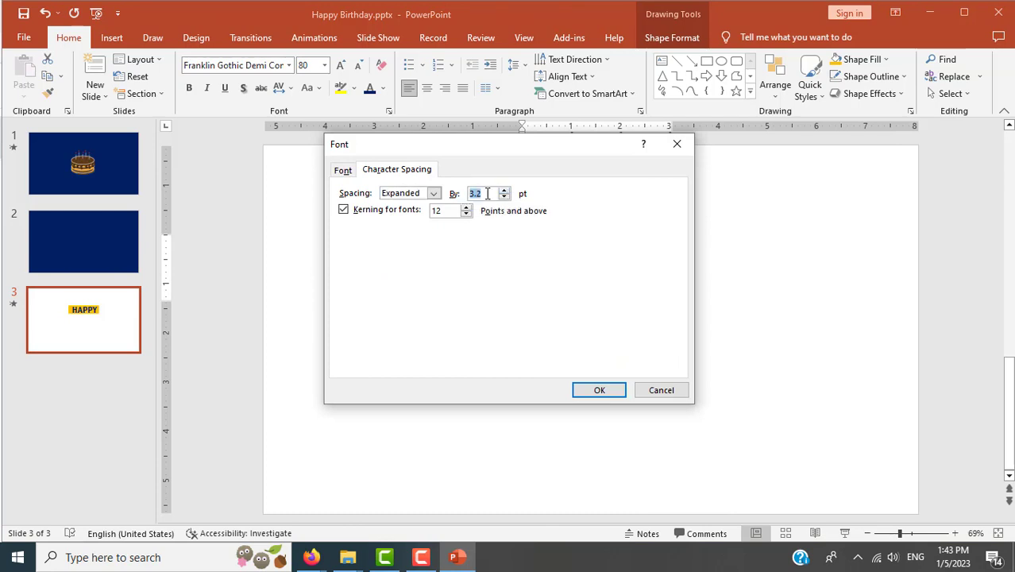
type("4")
key("Tab")
left_click(600, 390)
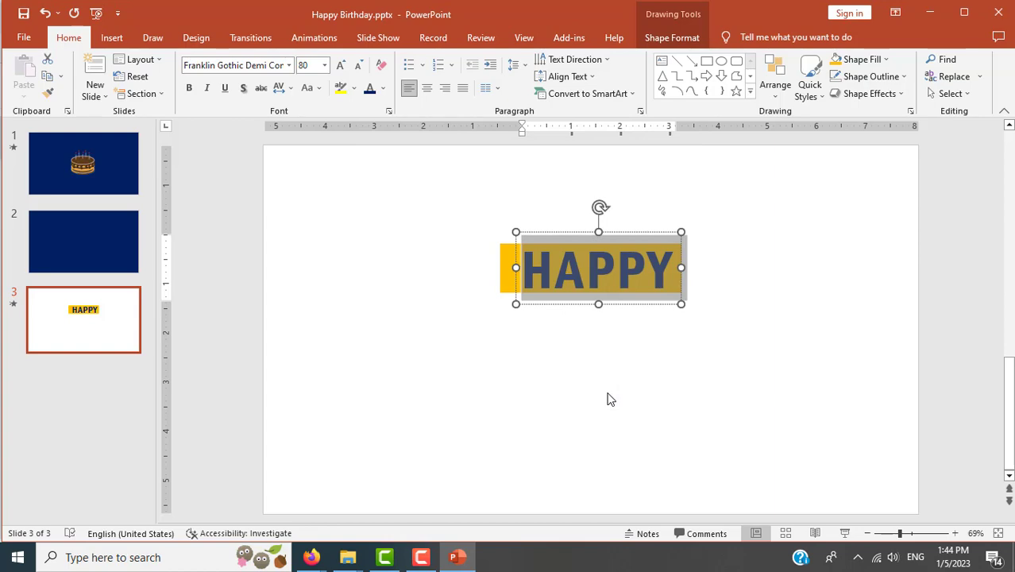
key("alt+Tab")
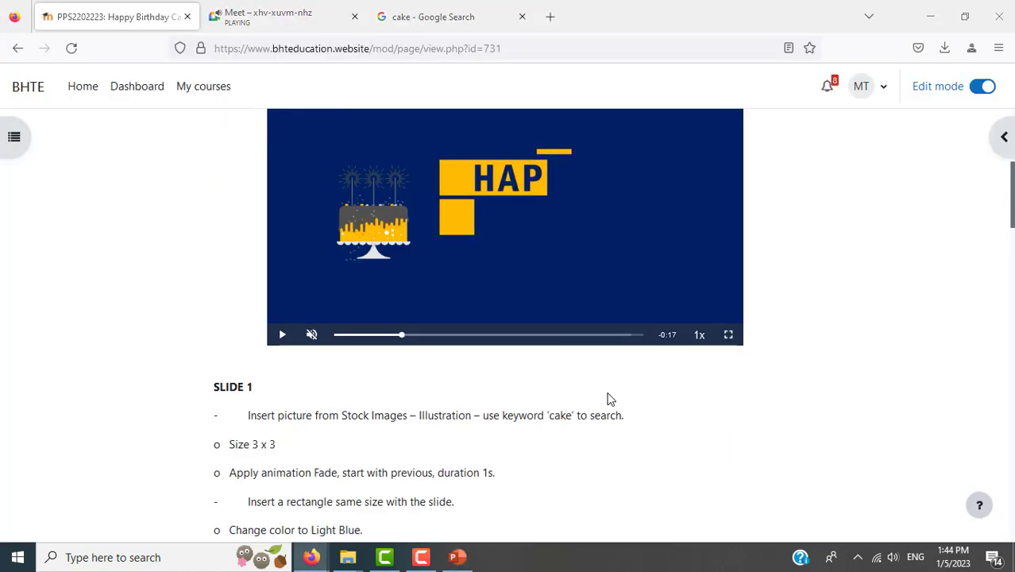
- Select the HAPPY text box, undoing an accidental move, then deselect it
key("alt+Tab")
left_click(636, 364)
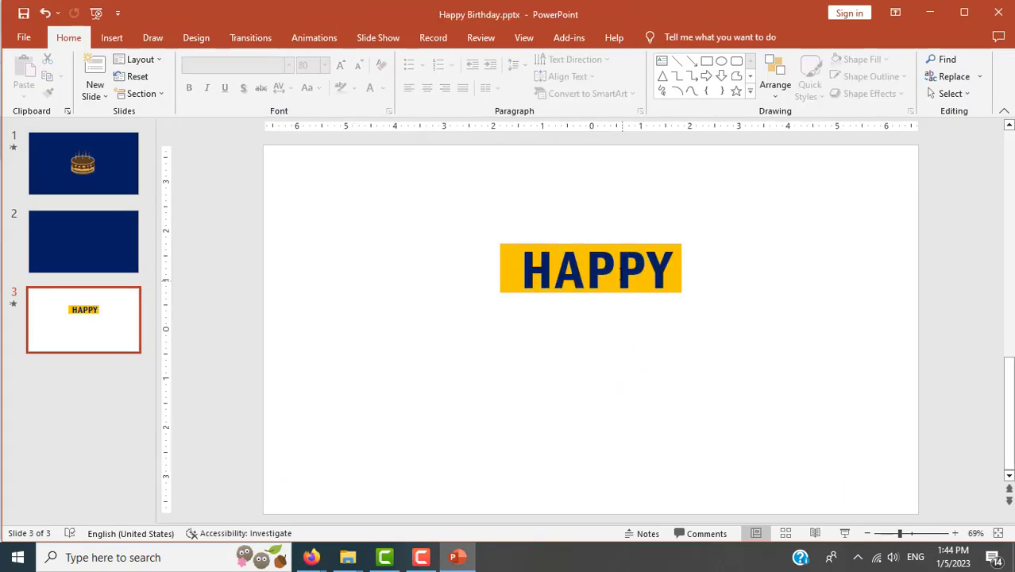
left_click(600, 270)
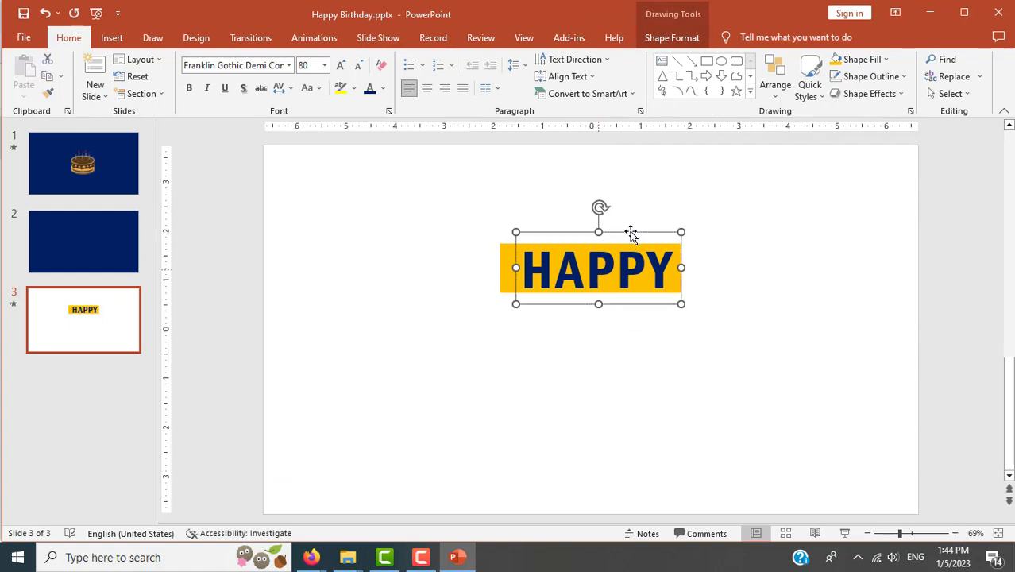
left_click_drag(631, 231, 631, 230)
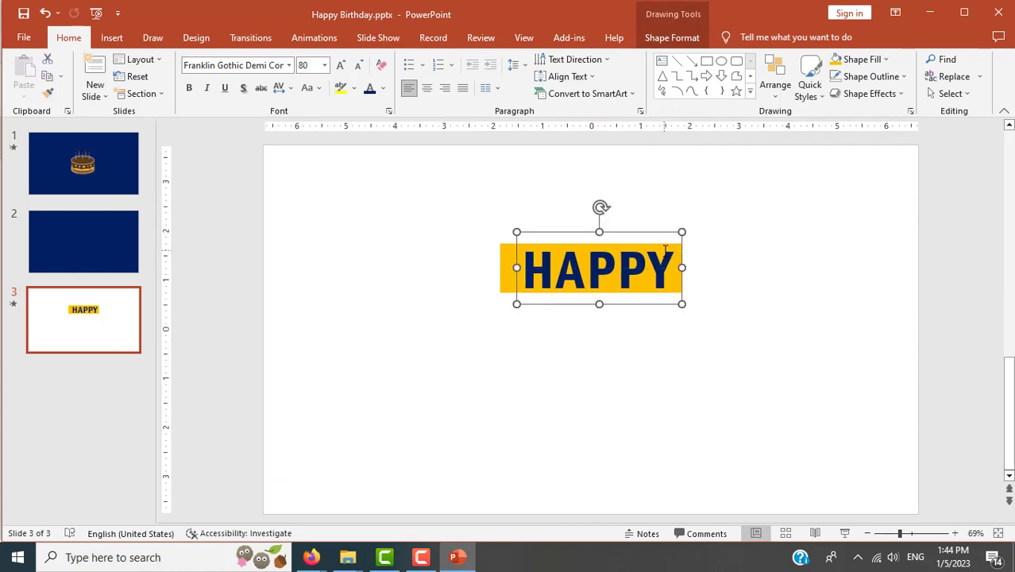
key("ctrl+z")
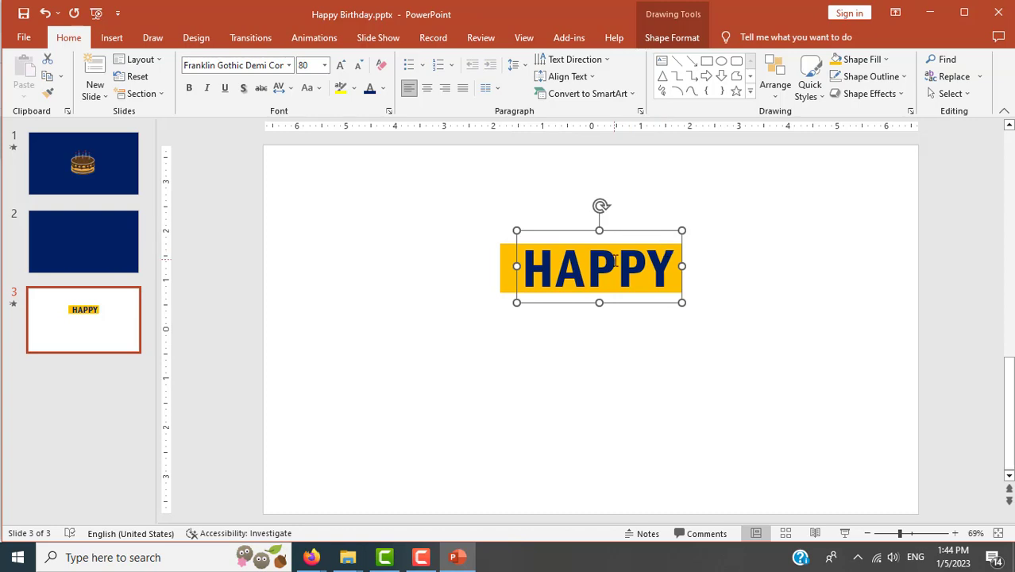
left_click(725, 442)
- Find the Fly In animation instruction on the course page, then select the HAPPY text box
key("alt+Tab")
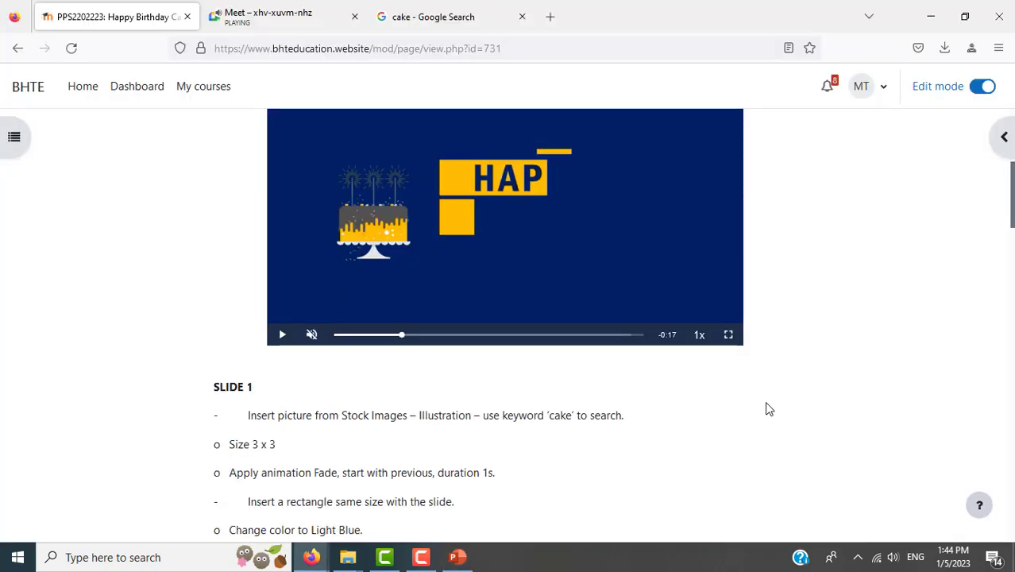
scroll(768, 407, "down", 3)
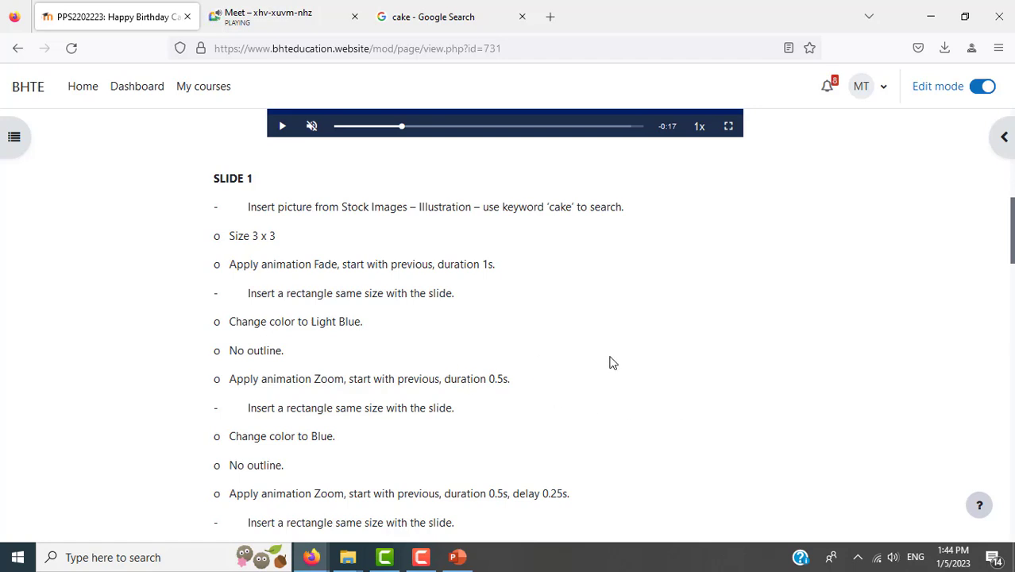
scroll(612, 362, "down", 1)
scroll(611, 362, "down", 10)
scroll(611, 362, "down", 4)
scroll(611, 362, "up", 1)
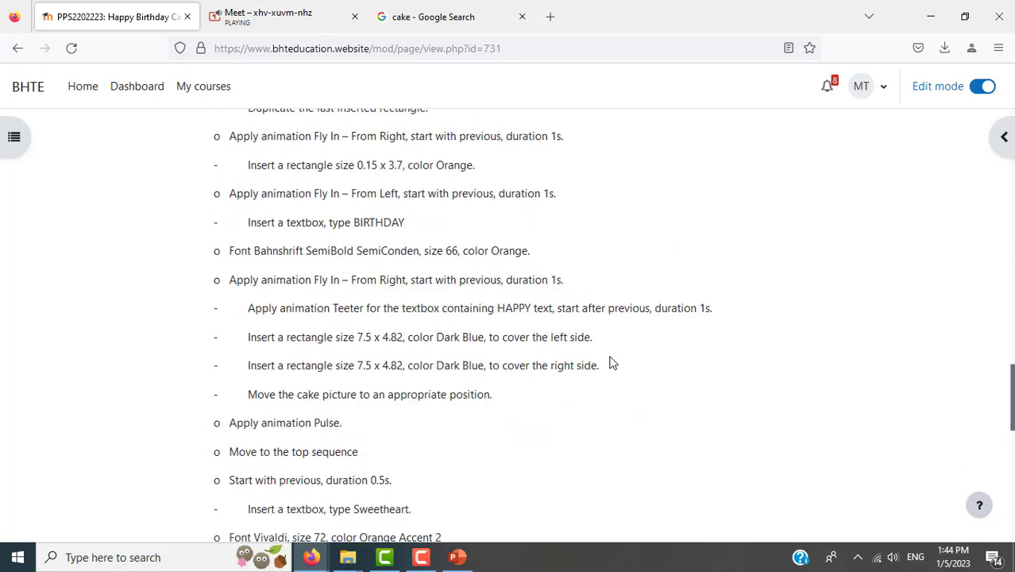
scroll(611, 362, "up", 4)
scroll(611, 361, "down", 1)
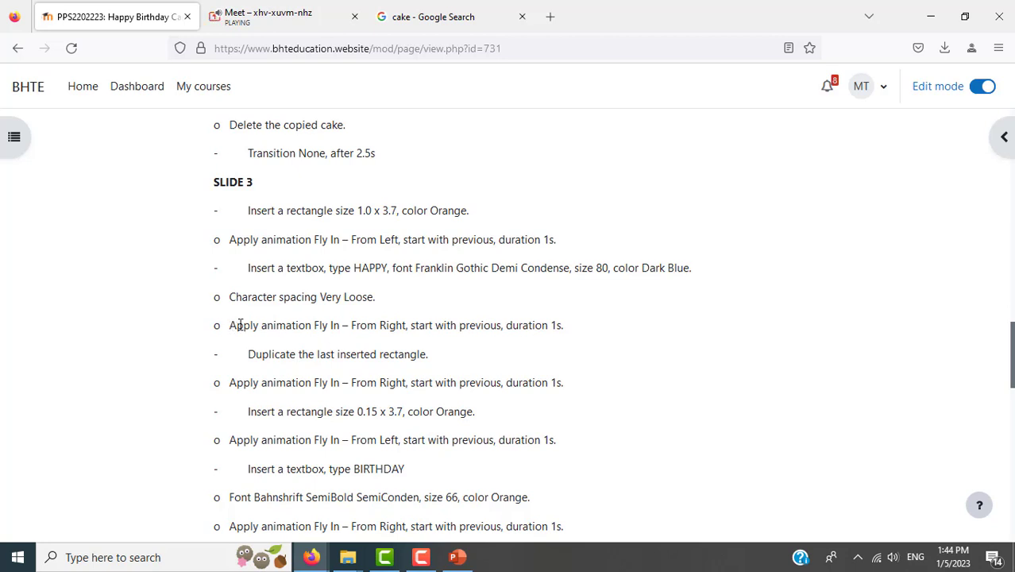
left_click_drag(230, 325, 342, 326)
key("alt+Tab")
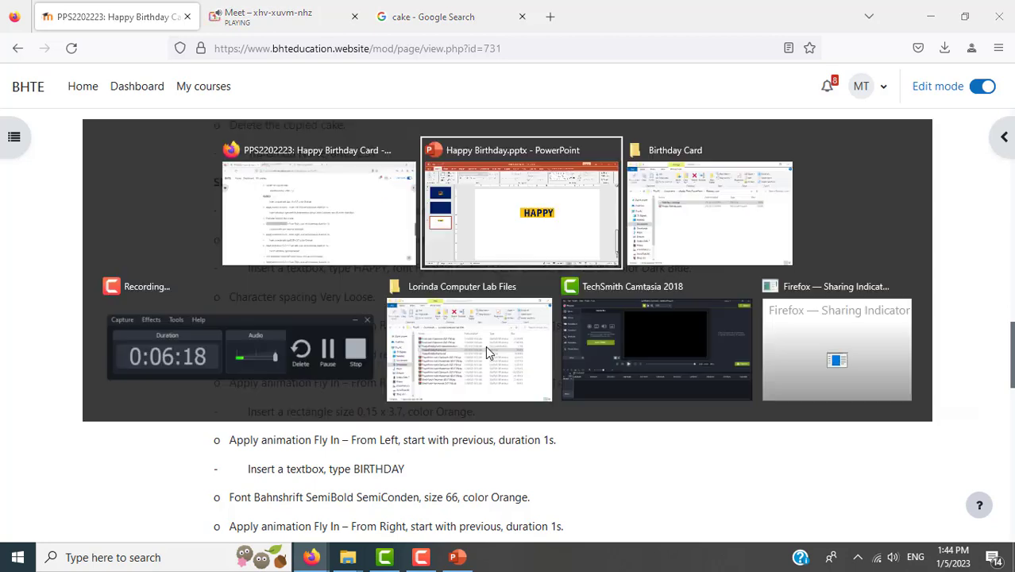
left_click(648, 274)
left_click(659, 230)
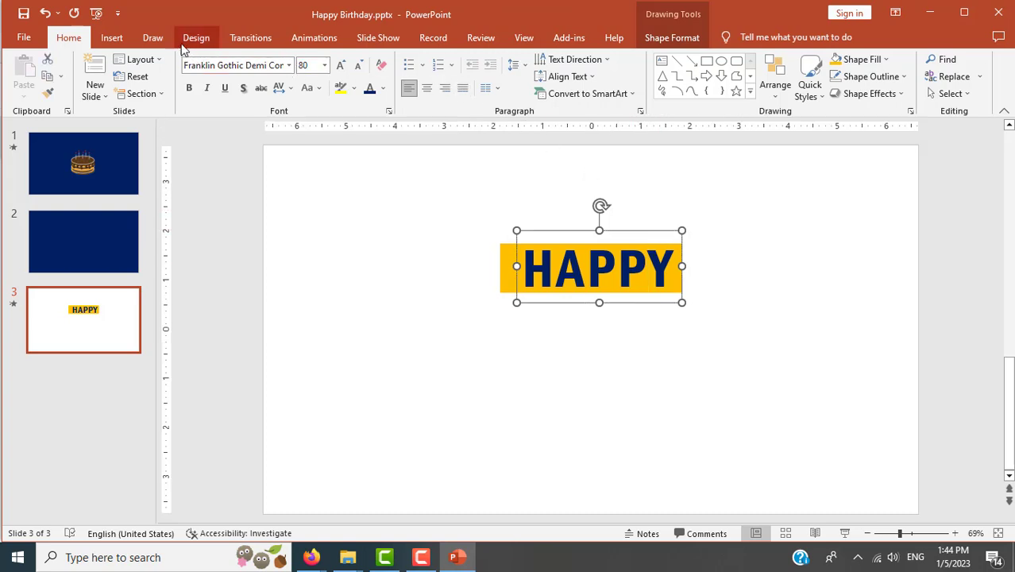
- Give the HAPPY text box a Fly In animation from the right
left_click(310, 37)
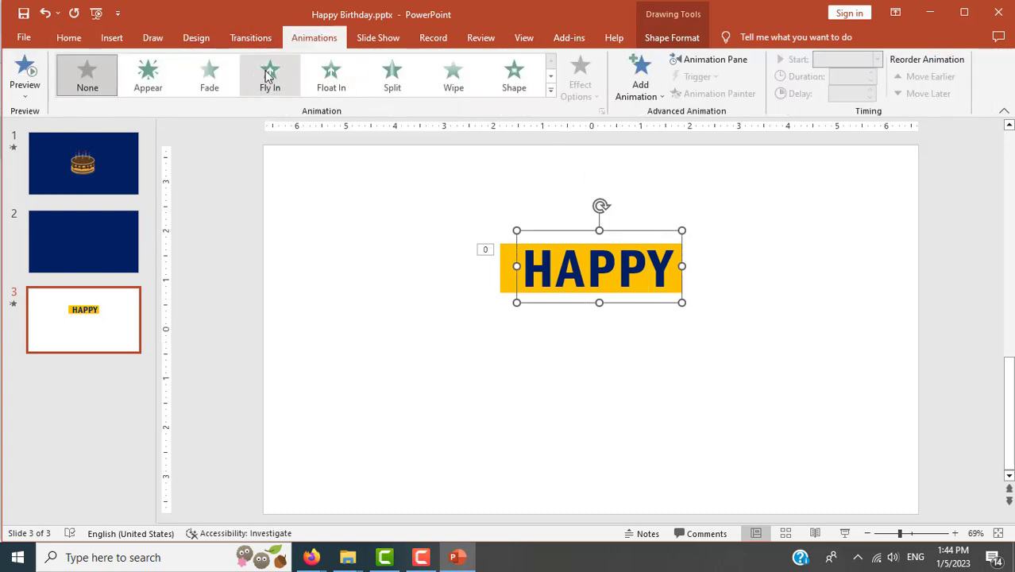
left_click(274, 73)
left_click(580, 79)
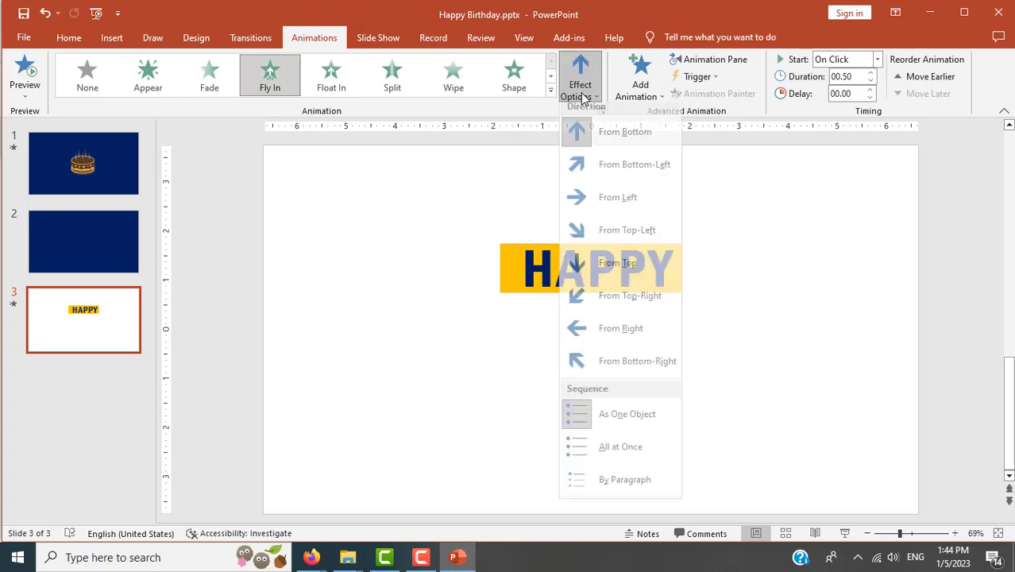
left_click(622, 331)
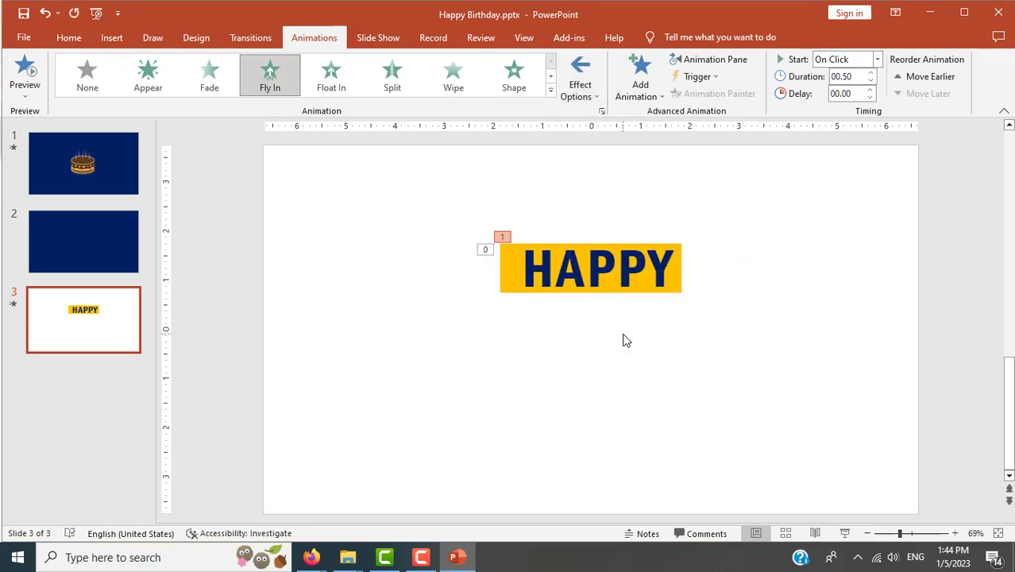
key("alt+Tab")
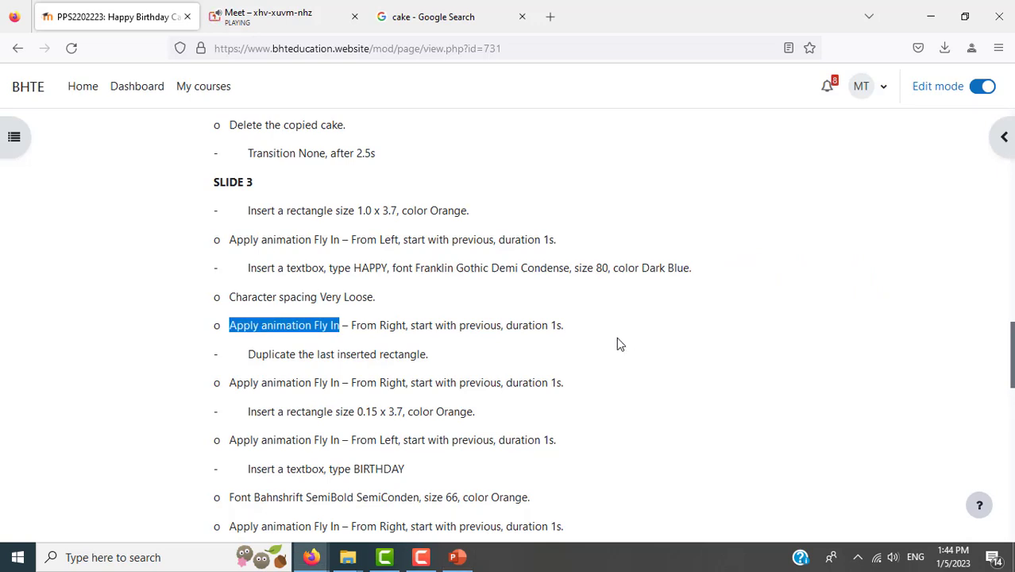
key("alt+Tab")
- Set HAPPY's animation to start With Previous with a 01.00 duration
left_click(877, 60)
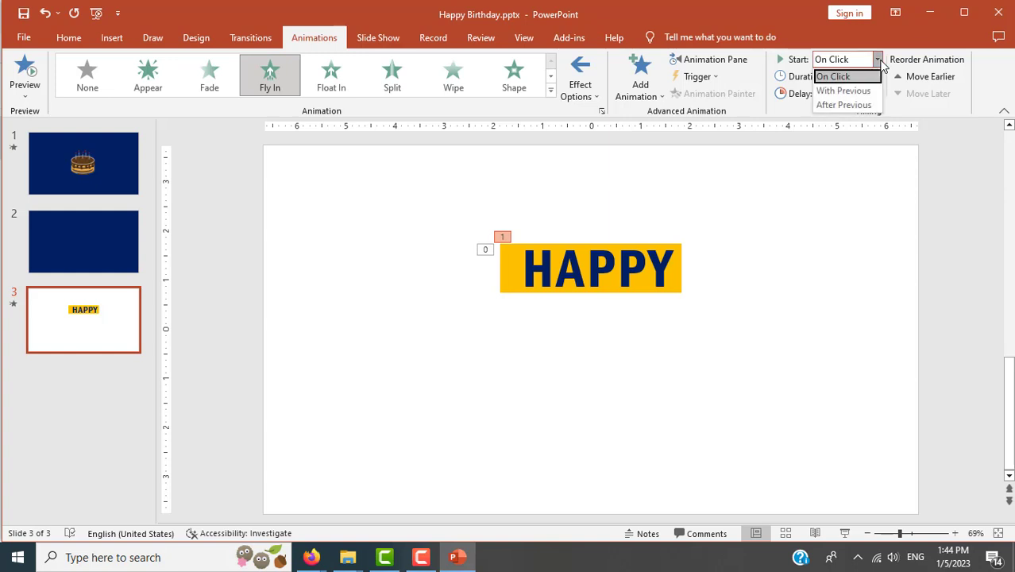
left_click(862, 92)
left_click(871, 73)
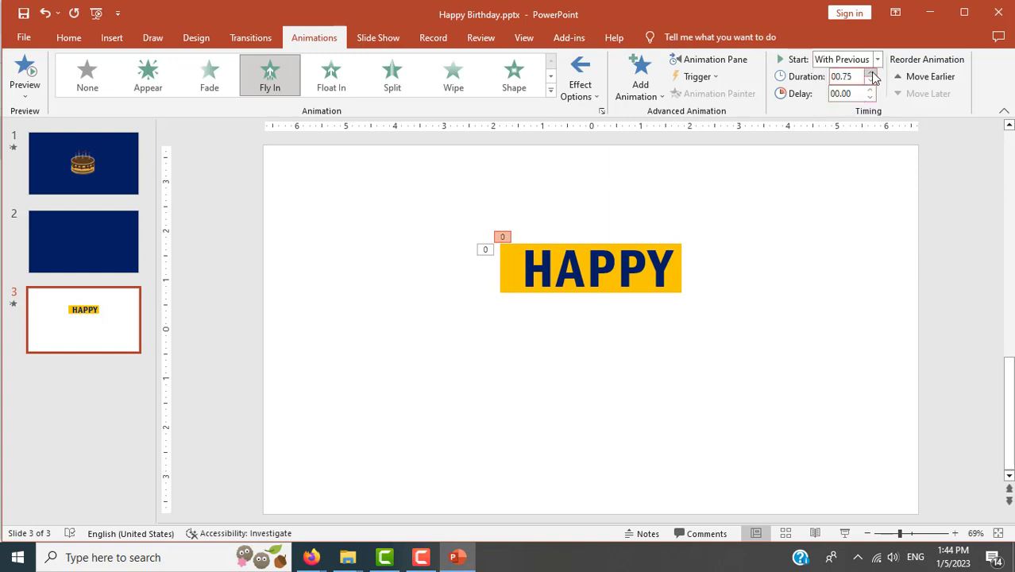
left_click(871, 73)
left_click(812, 390)
key("alt+Tab")
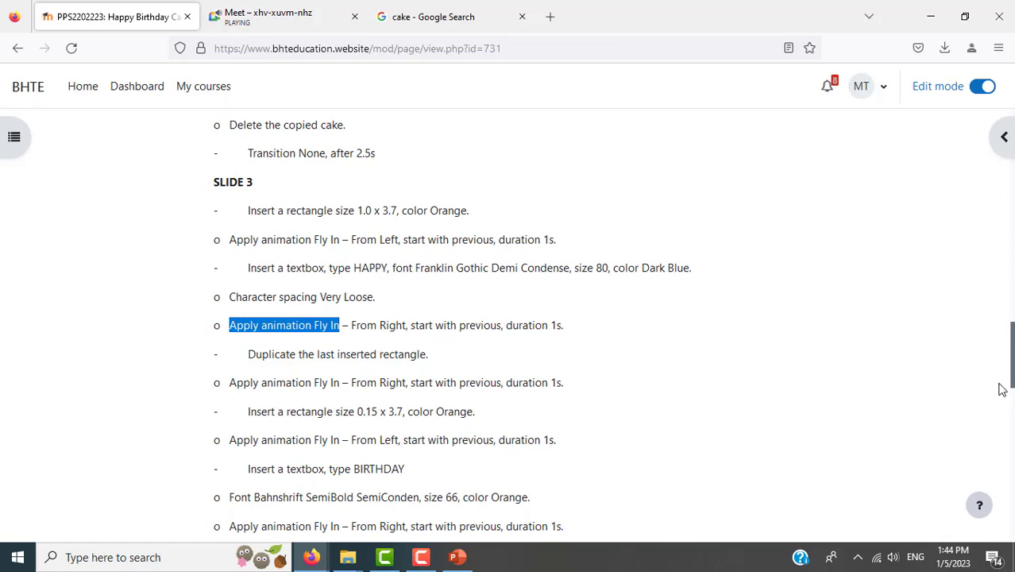
scroll(1012, 388, "down", 2)
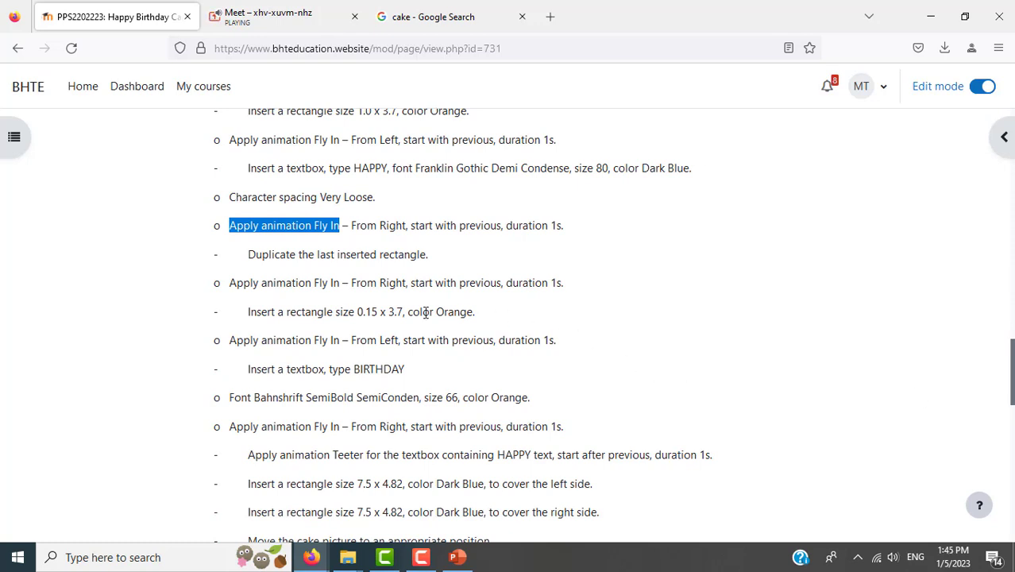
left_click(249, 254)
key("alt+Tab")
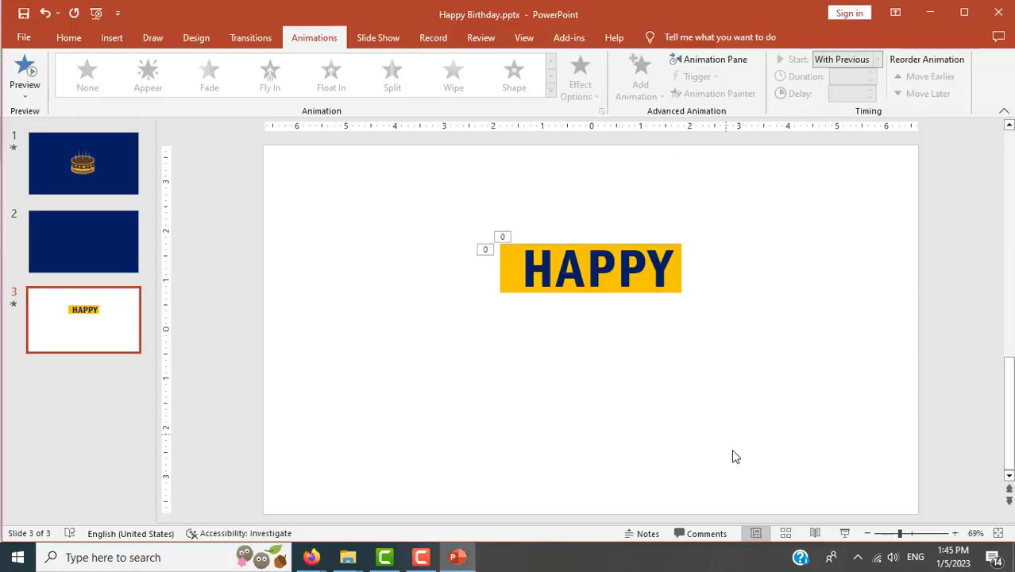
- Centre the HAPPY text box over the orange rectangle, nudging it slightly down
left_click(587, 266)
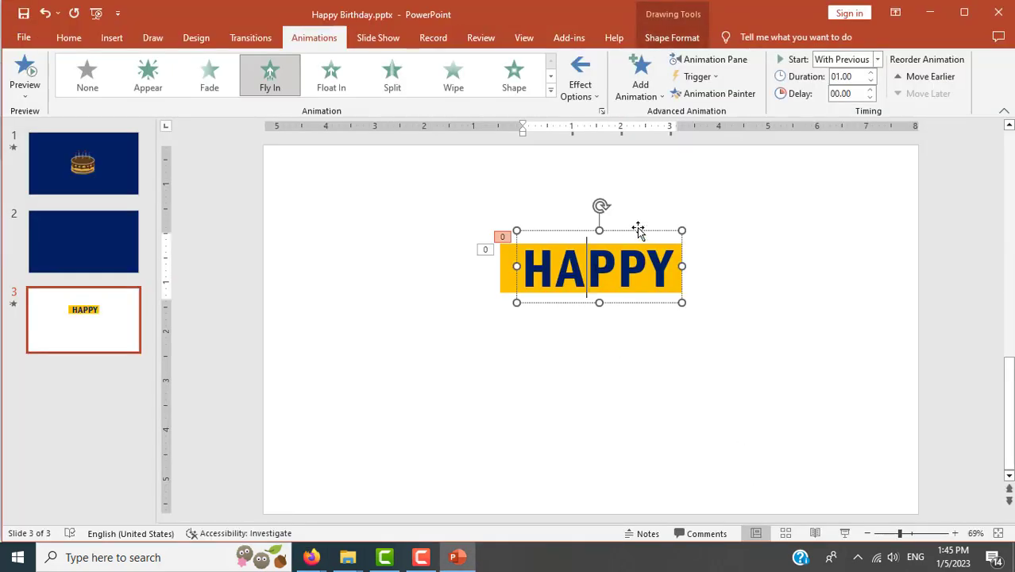
left_click_drag(633, 230, 632, 227)
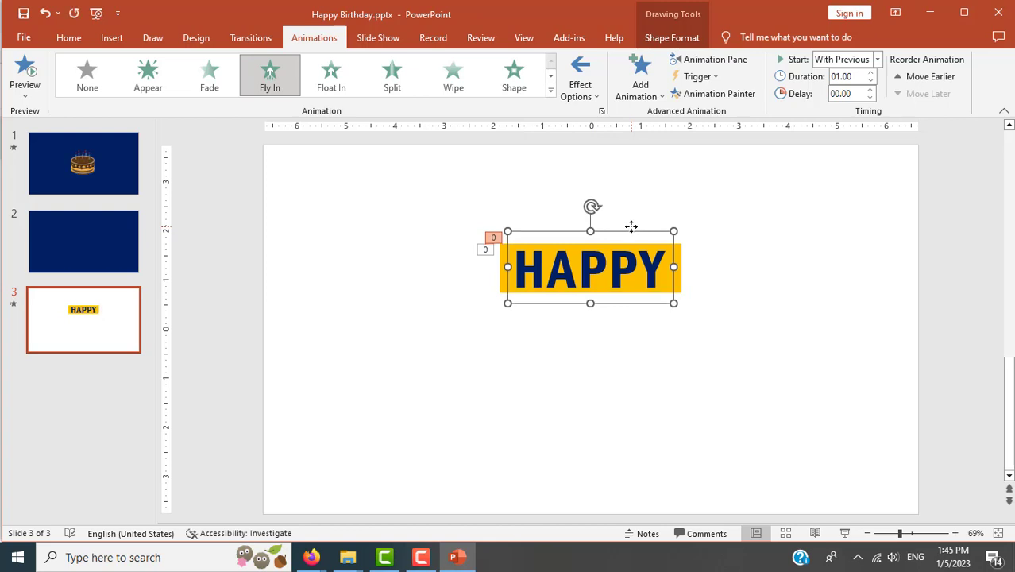
key("ctrl+Down")
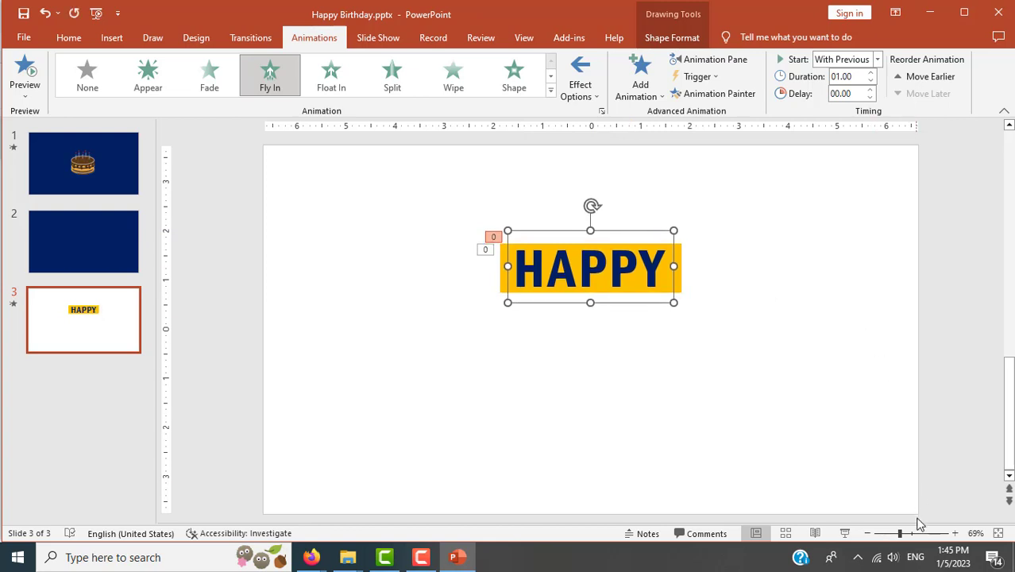
- Preview slide 3 as a slide show twice to check the HAPPY fly-in
left_click(844, 533)
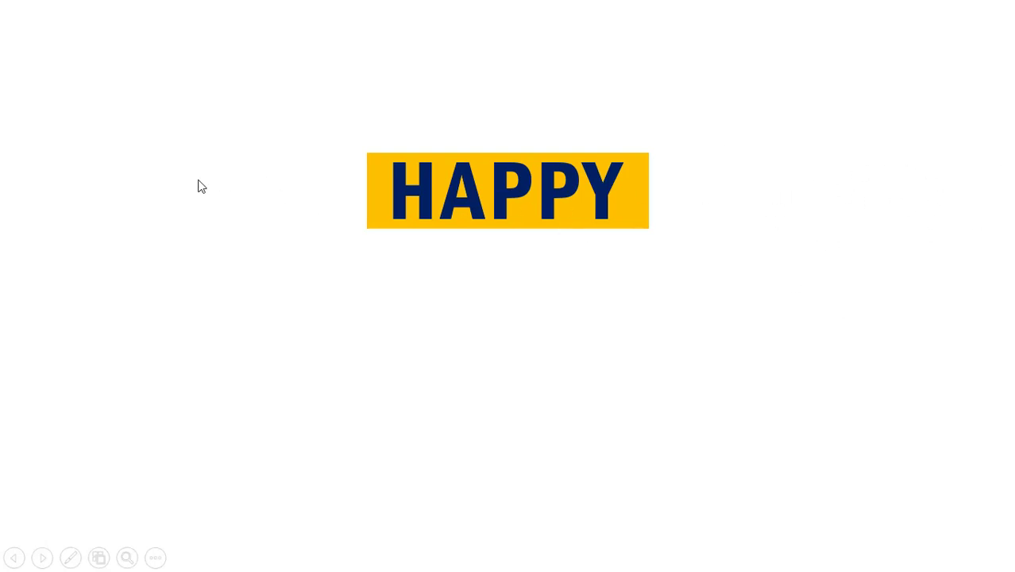
key("Escape")
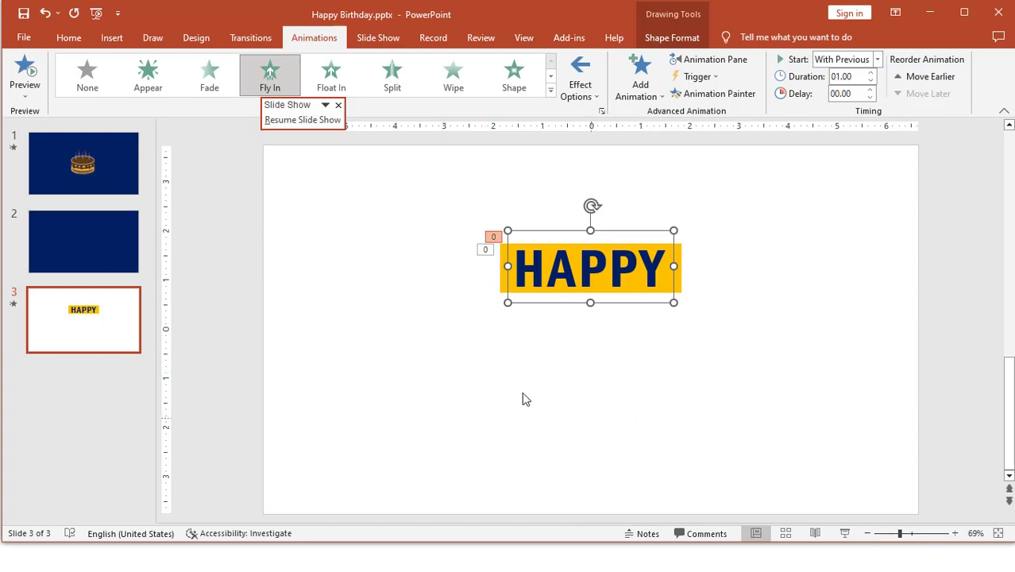
left_click(663, 394)
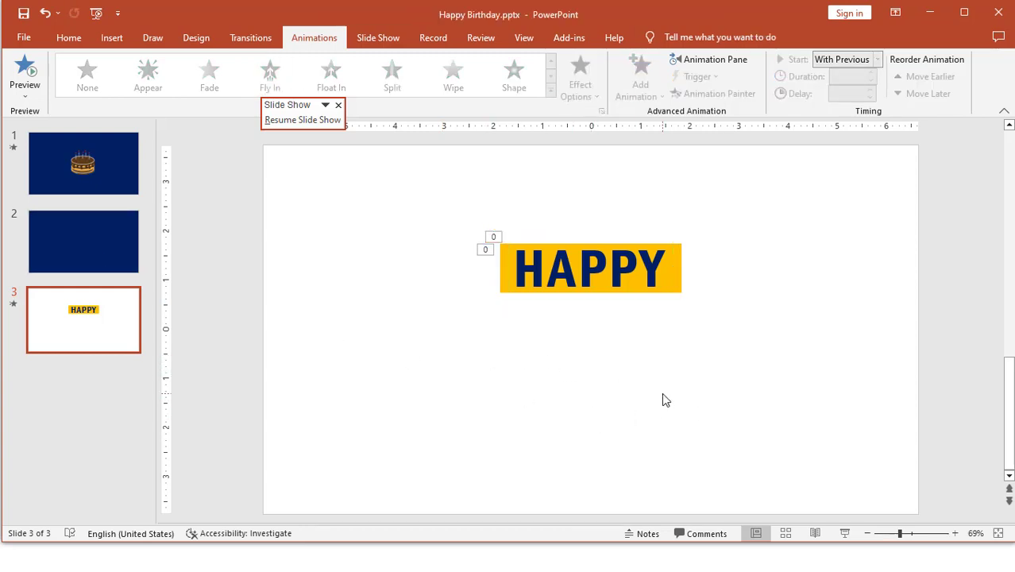
left_click(669, 293)
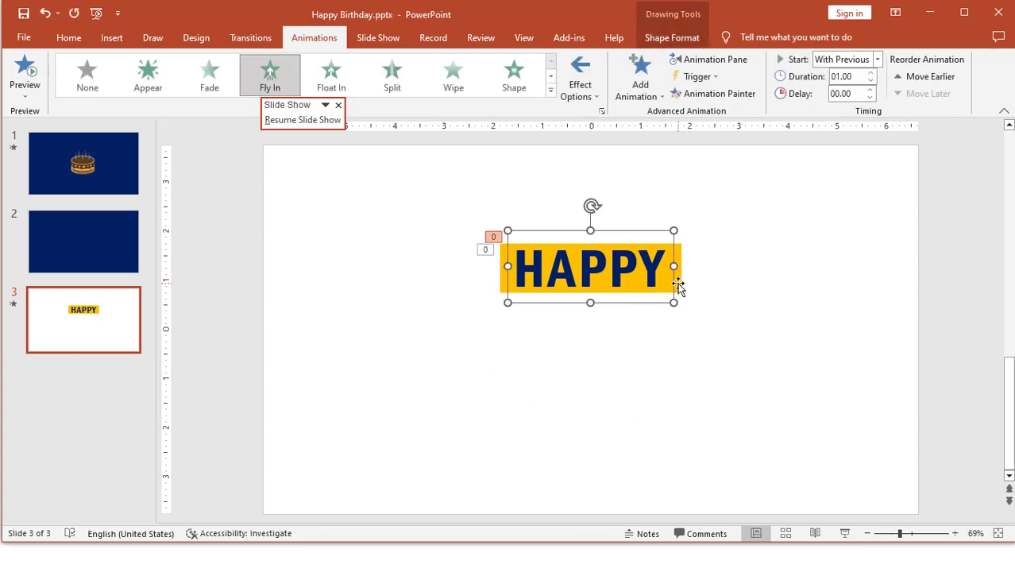
key("shift+F5")
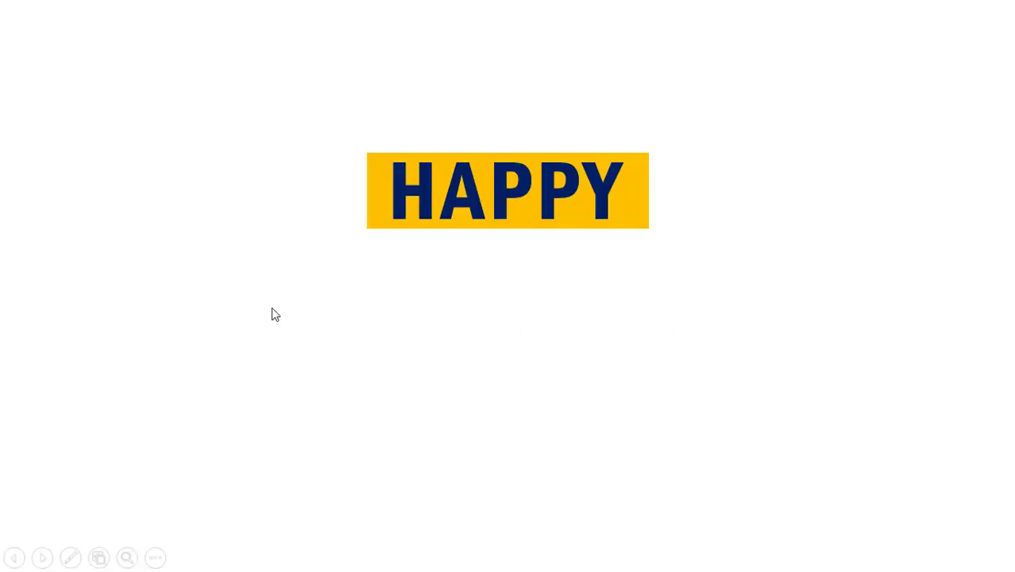
key("Escape")
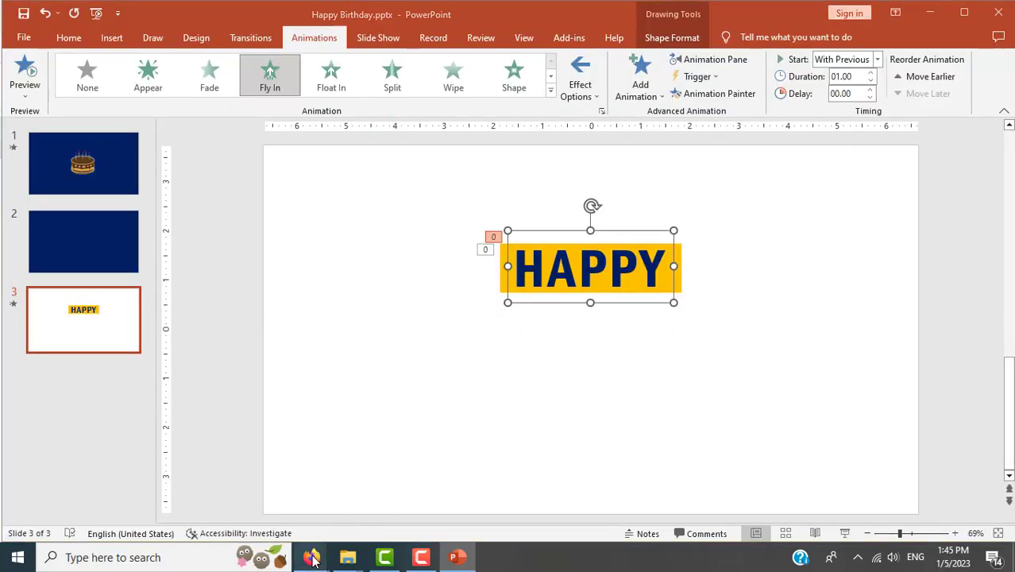
- Copy the orange rectangle and paste the duplicate just below the HAPPY box
mouse_move(312, 557)
left_click(262, 490)
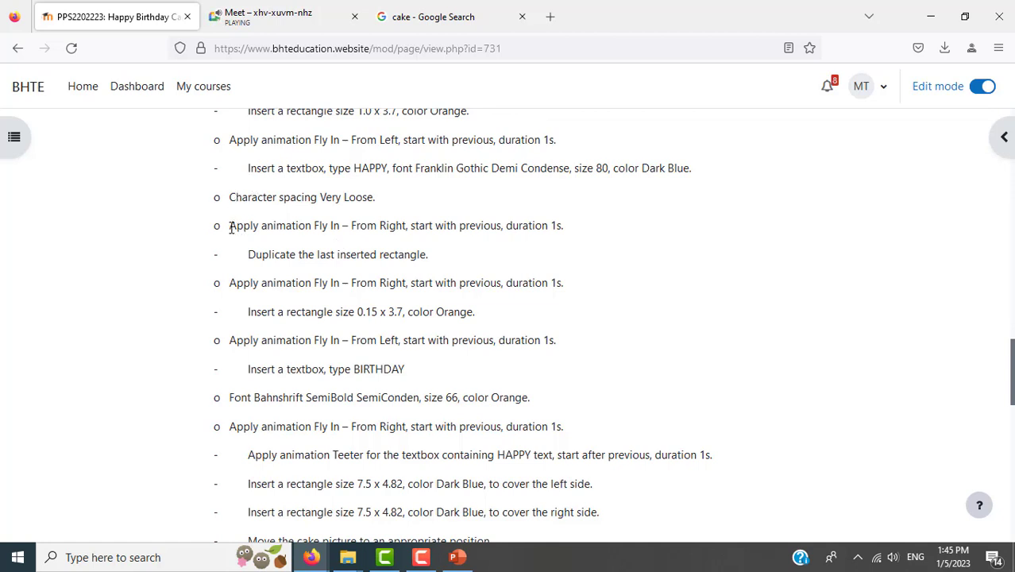
left_click_drag(247, 254, 441, 269)
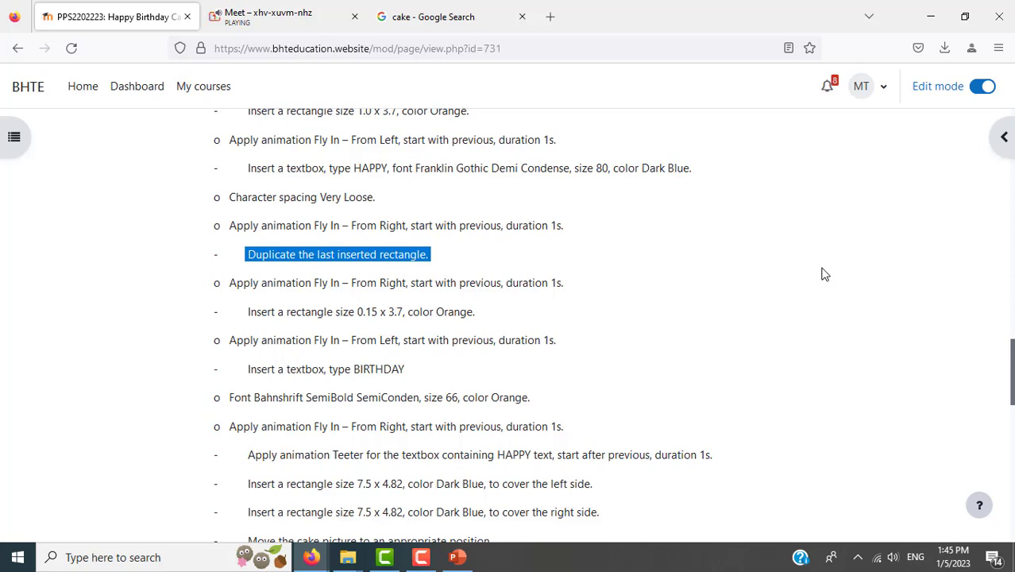
key("alt+Tab")
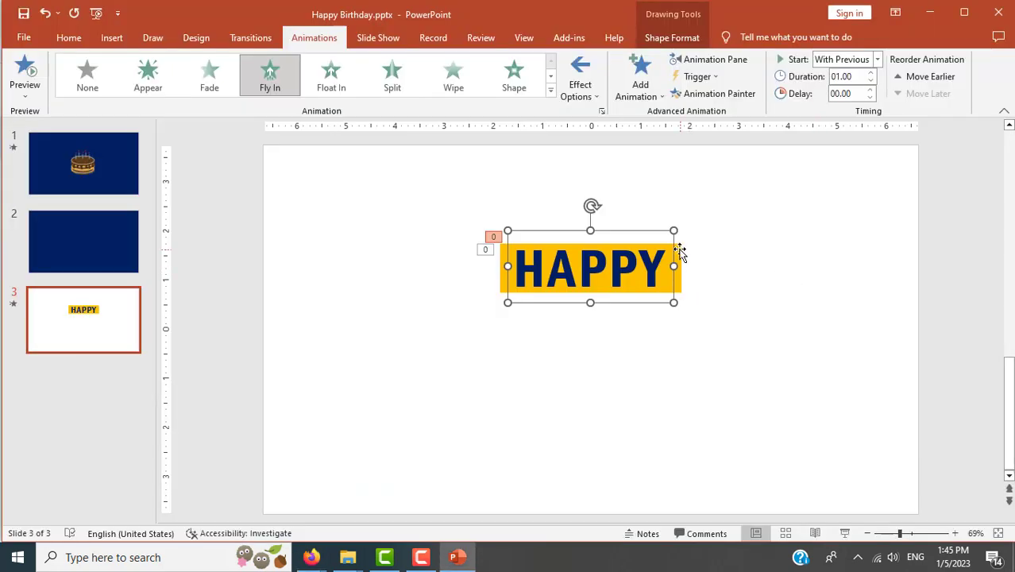
left_click(679, 252)
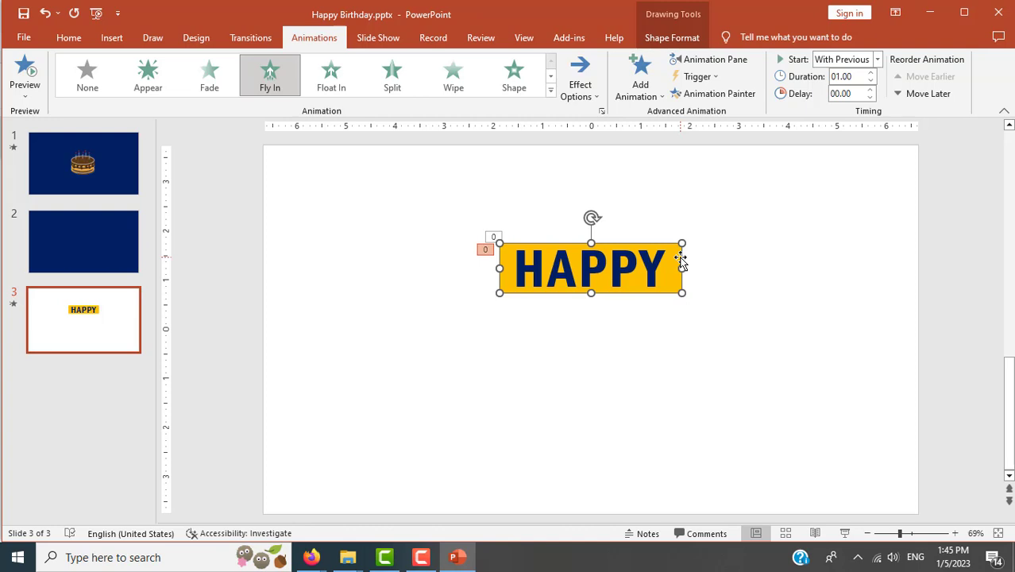
right_click(676, 252)
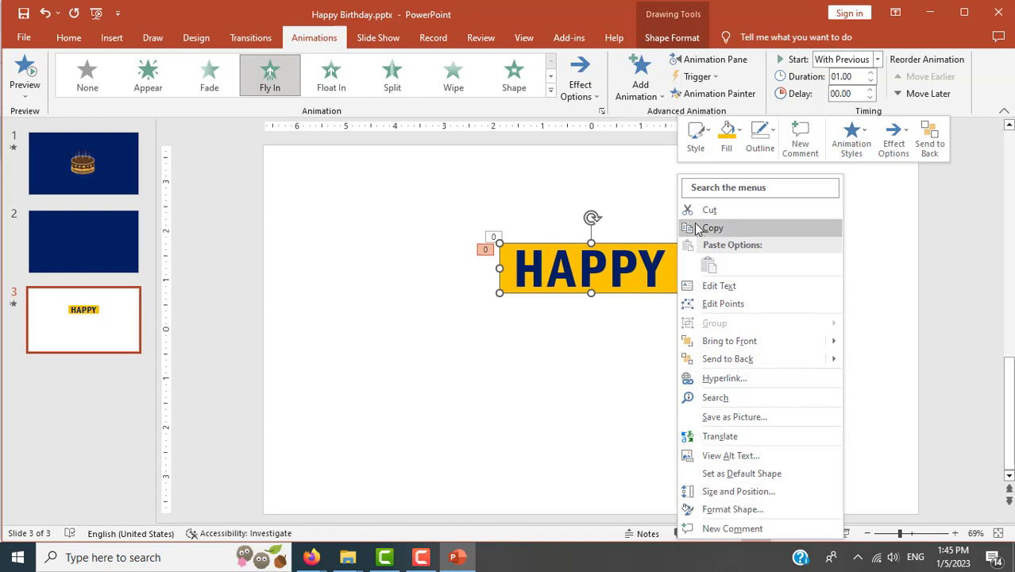
left_click(699, 228)
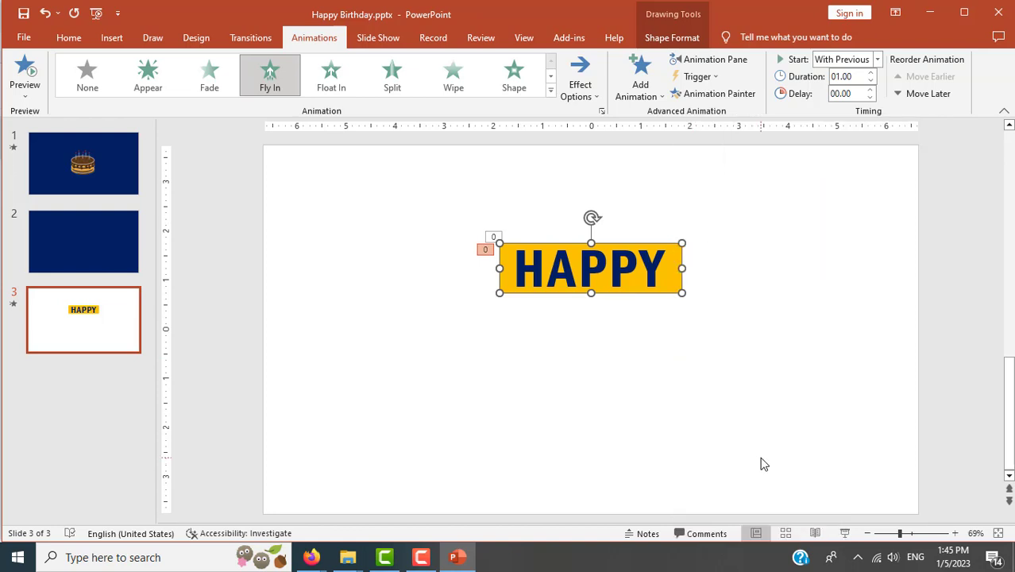
key("ctrl+v")
left_click_drag(636, 267, 632, 321)
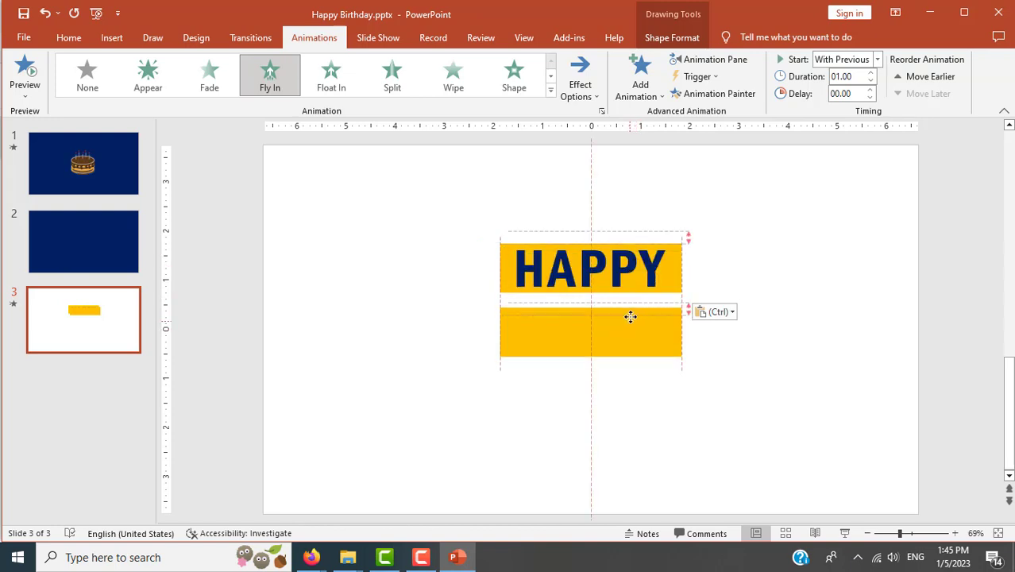
- Highlight the next From Right animation instruction on the course page
key("alt+Tab")
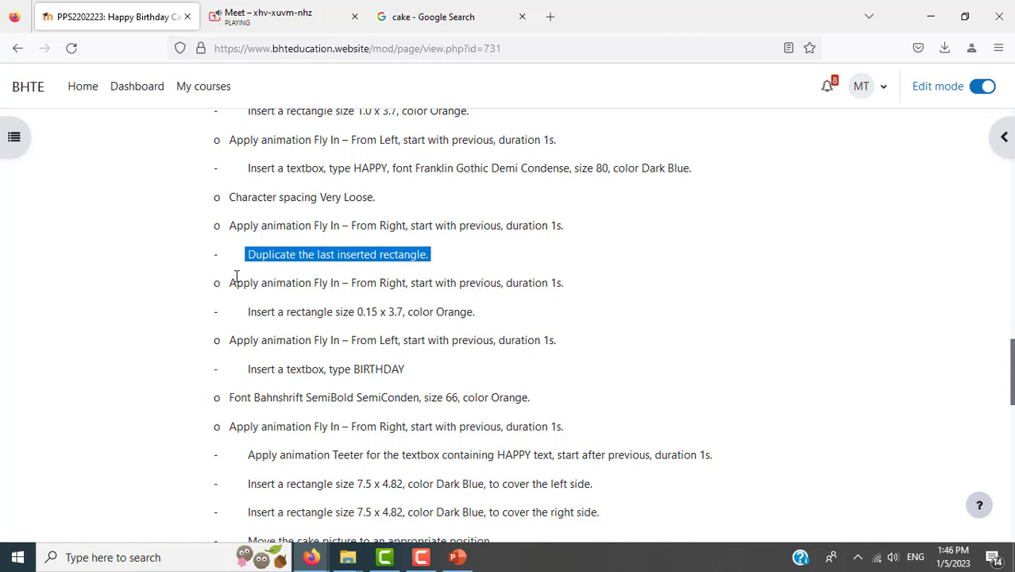
left_click_drag(229, 283, 571, 290)
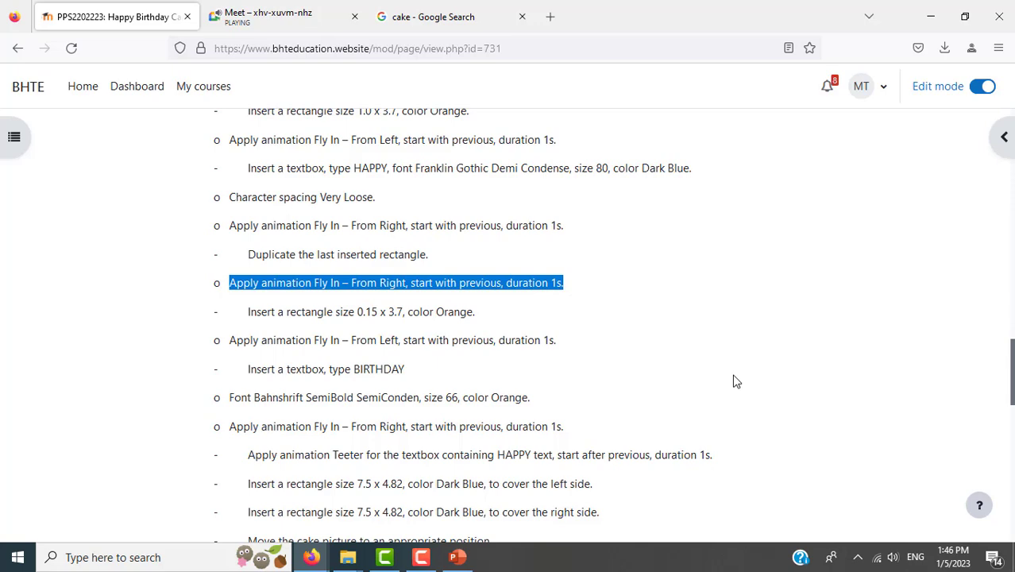
key("alt+Tab")
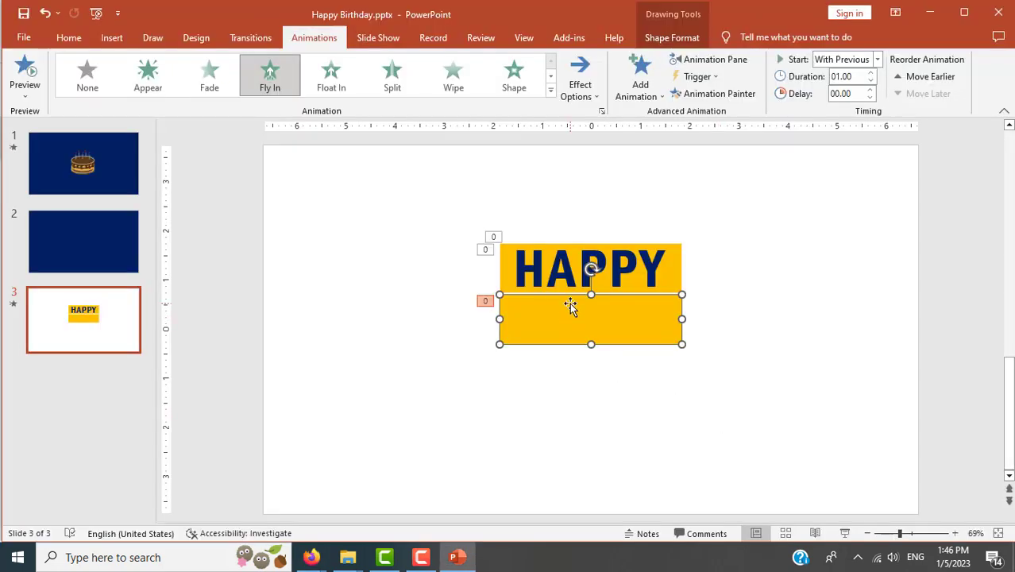
- Nudge the copied orange rectangle into place and make it fly in from the right
key("Down")
key("Down")
key("Down")
key("Down")
key("Up")
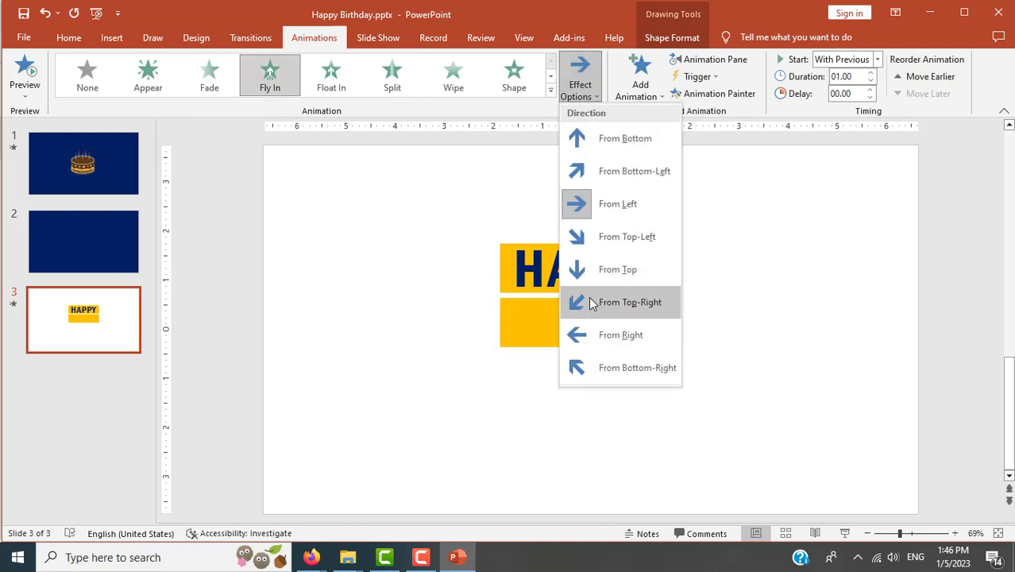
left_click(605, 337)
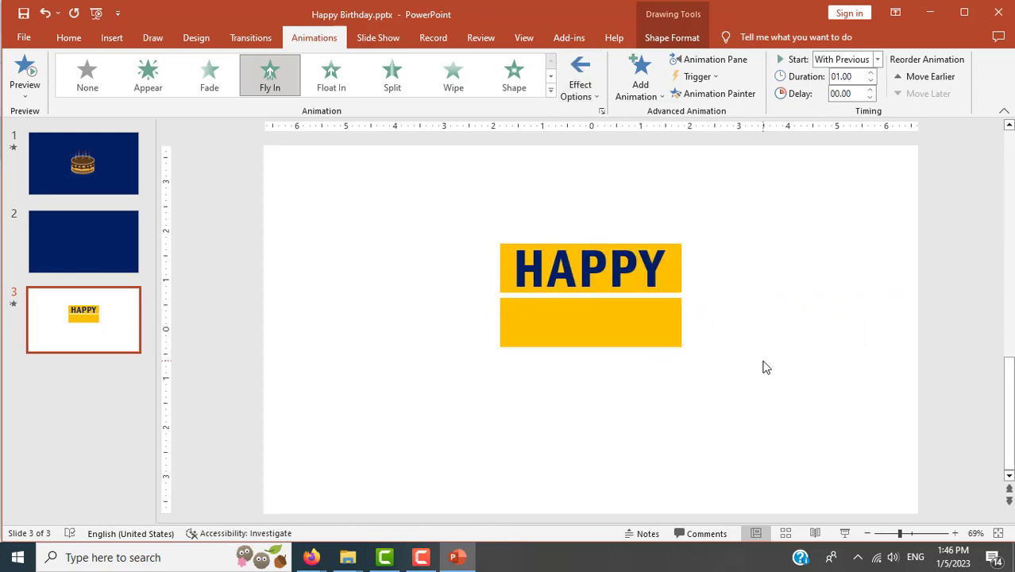
- Review the card instructions in Firefox, then return to PowerPoint on slide 3
key("alt+Tab")
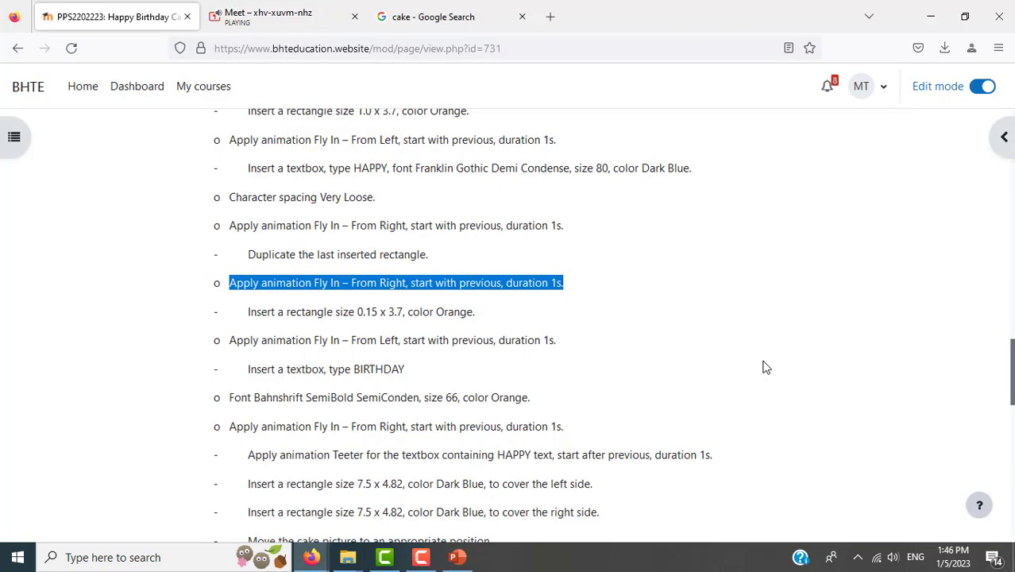
key("alt+Tab")
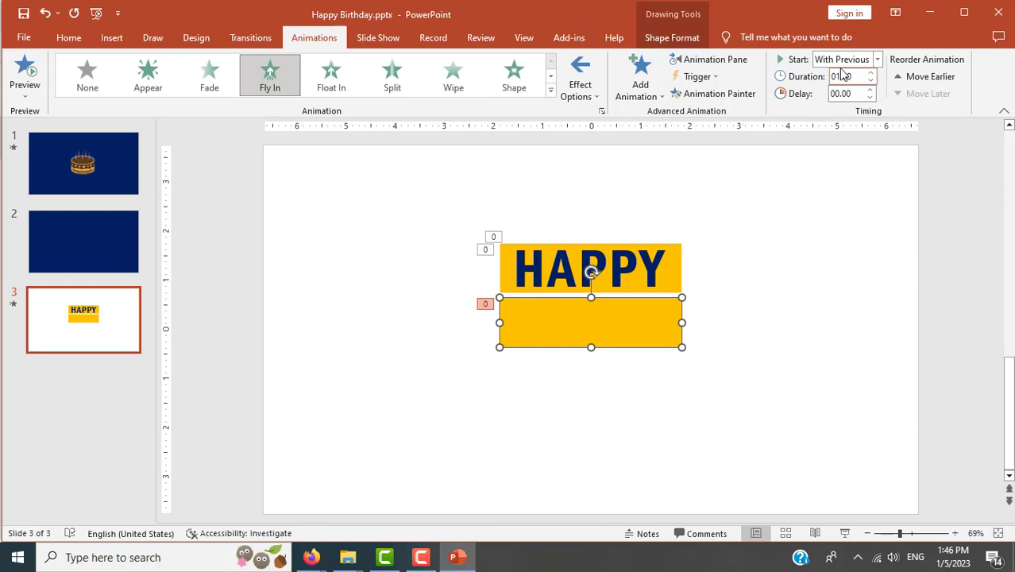
key("alt+Tab")
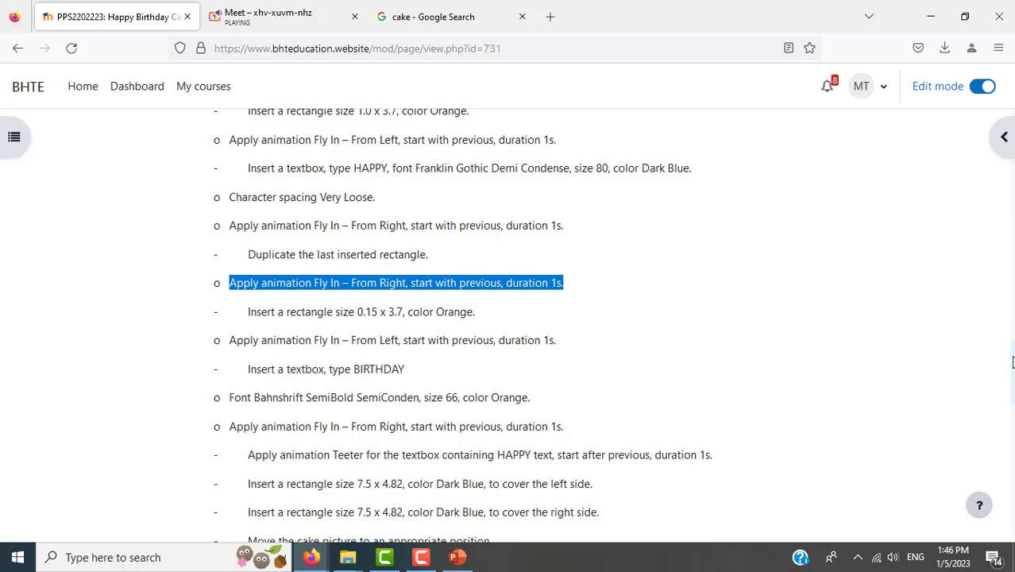
scroll(1011, 385, "down", 3)
scroll(1011, 385, "down", 2)
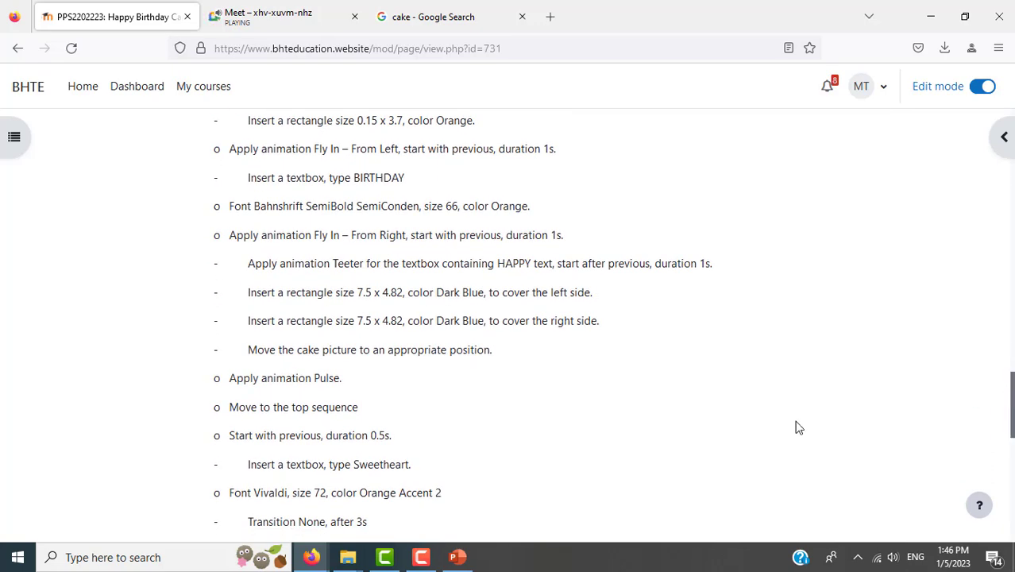
key("alt+Tab")
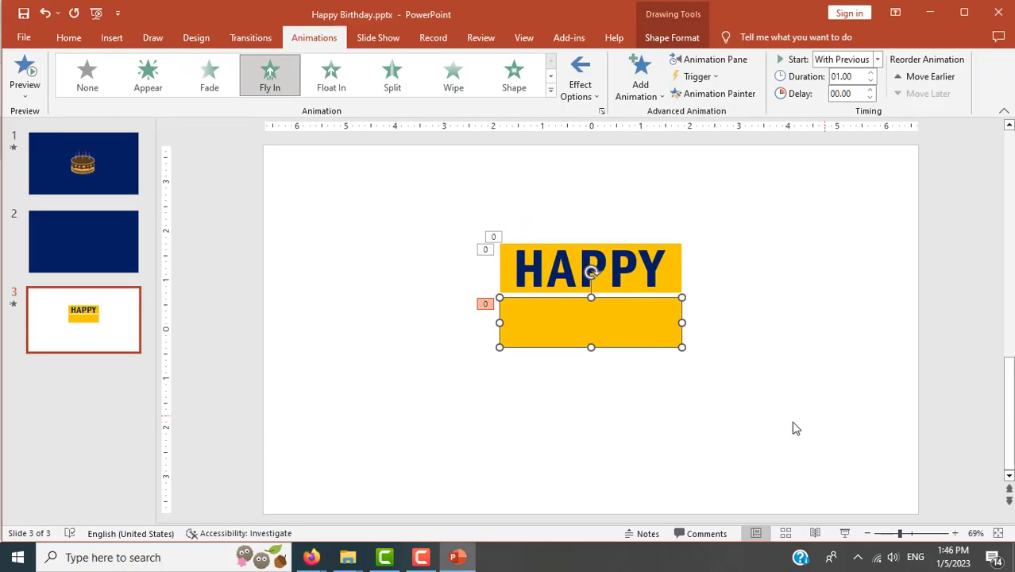
- Draw a thin rectangle above the HAPPY banner and set its height to 0.15"
left_click(112, 37)
left_click(240, 92)
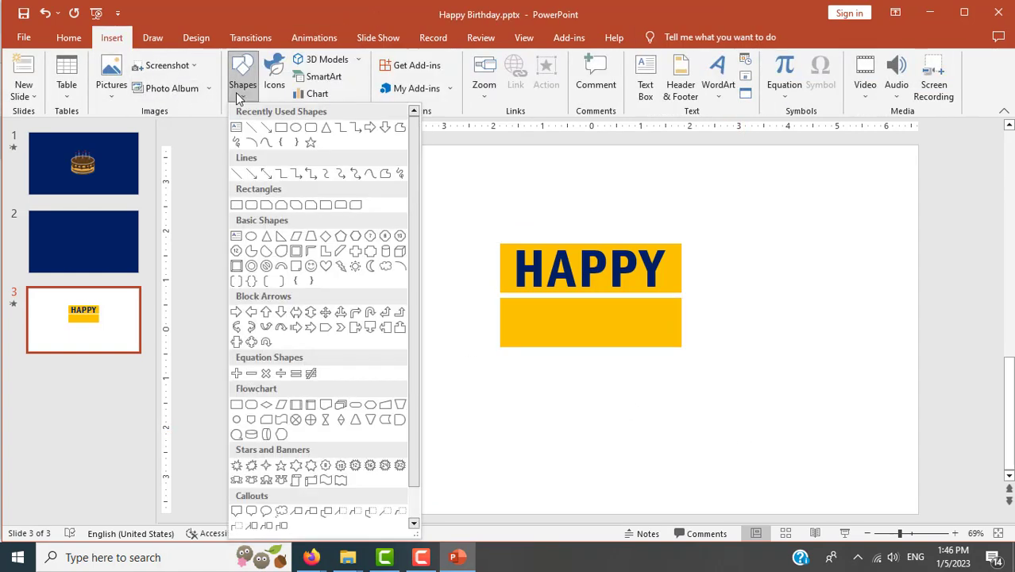
left_click(285, 131)
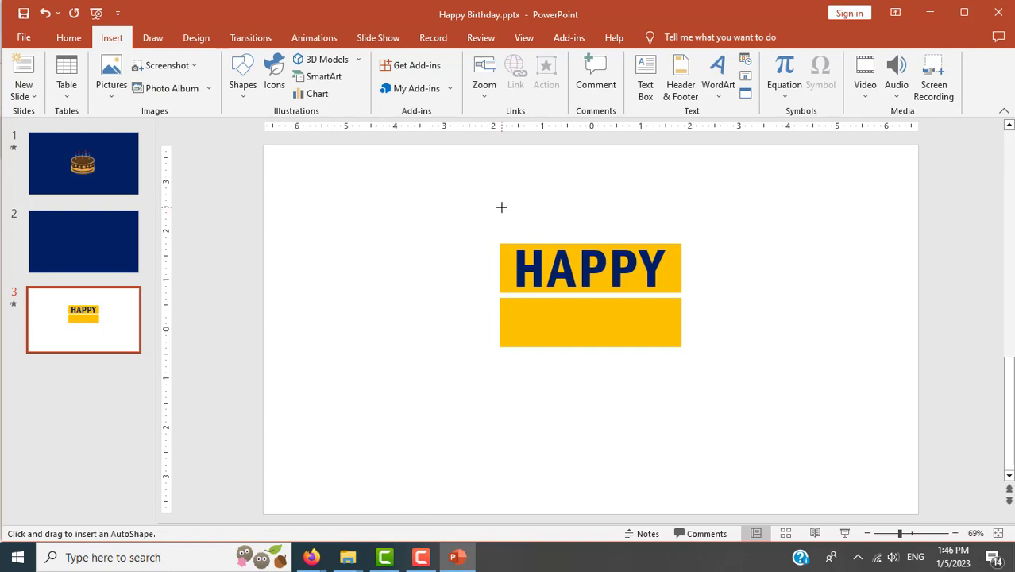
left_click_drag(500, 207, 682, 215)
key("alt+Tab")
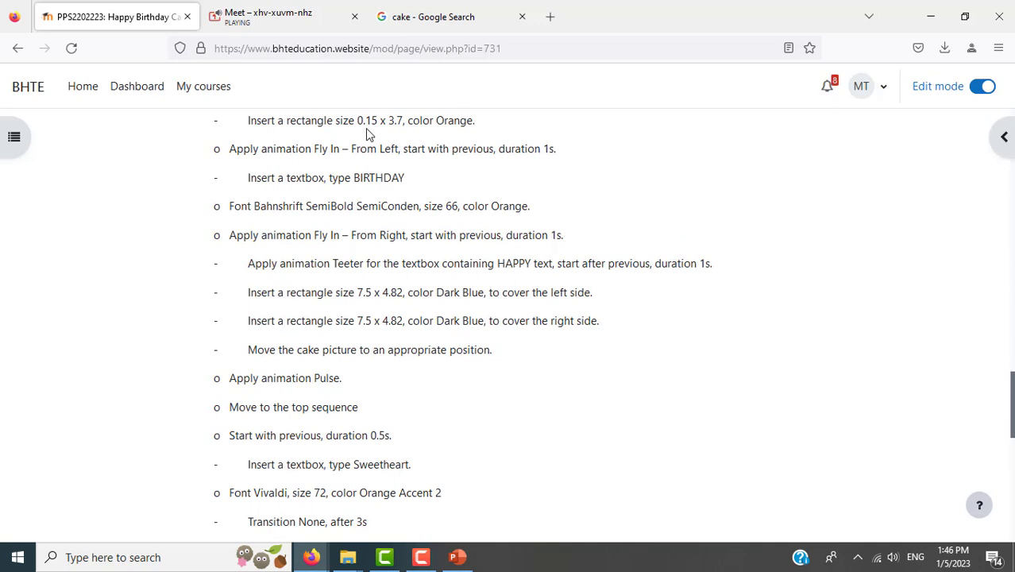
key("alt+Tab")
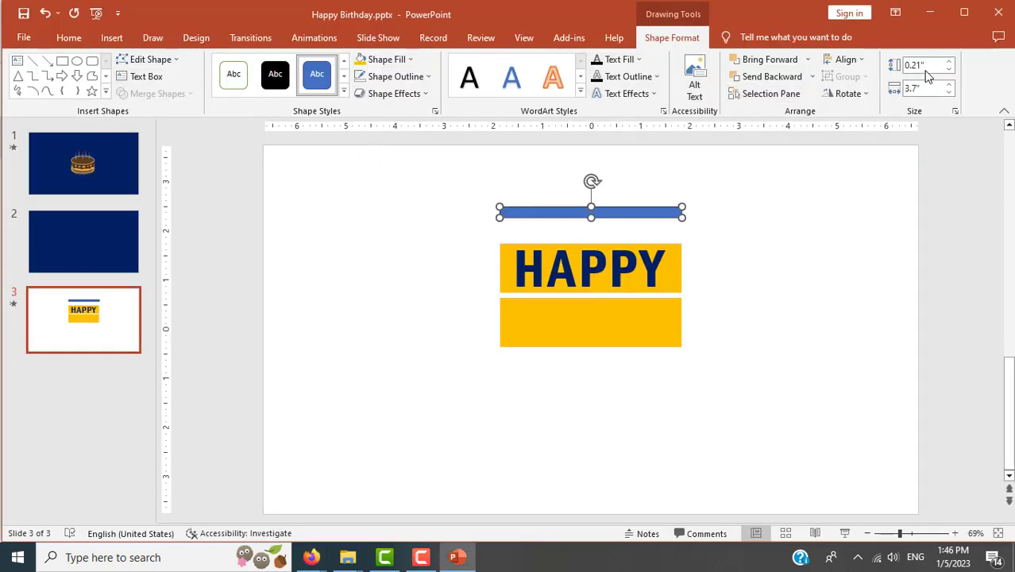
left_click(916, 65)
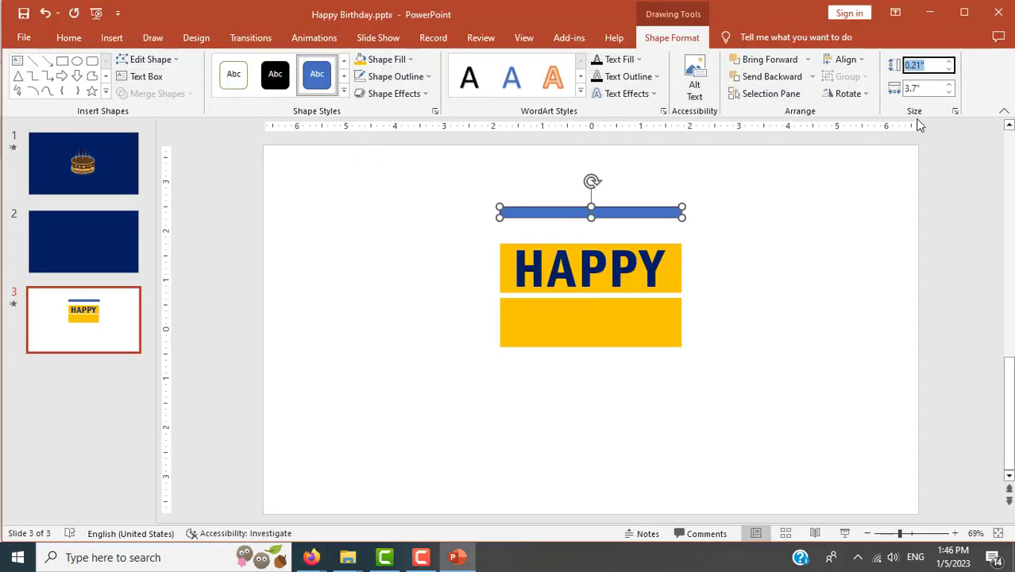
type(".15")
key("Return")
- Fill the bar gold, remove its outline, and move it down just above HAPPY
key("alt+Tab")
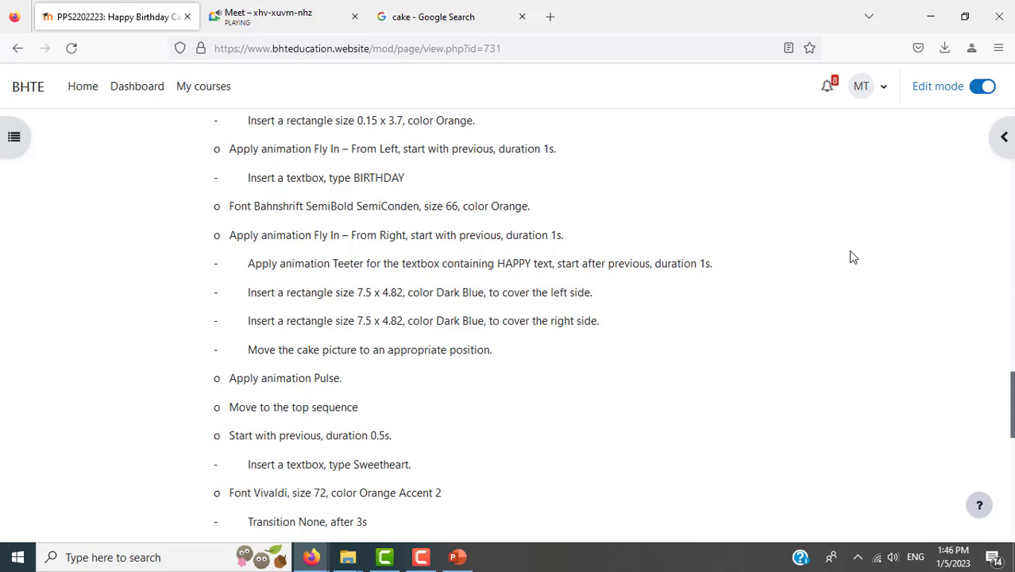
key("alt+Tab")
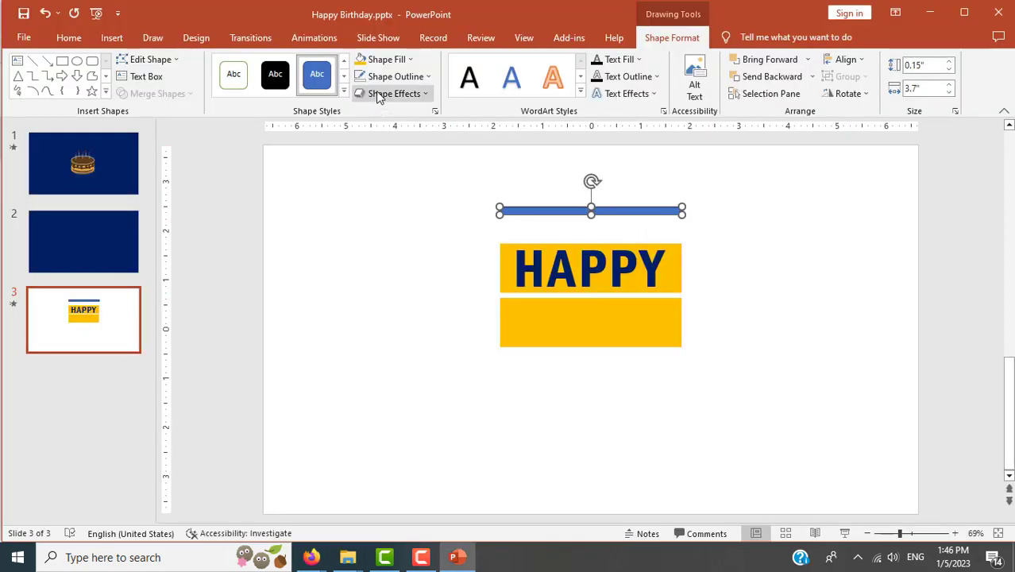
left_click(381, 63)
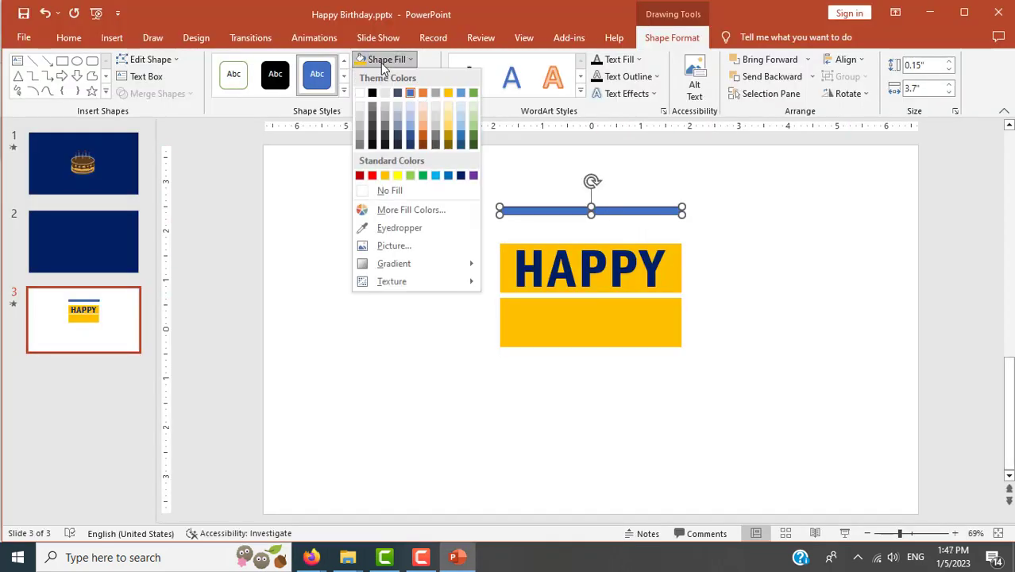
left_click(384, 176)
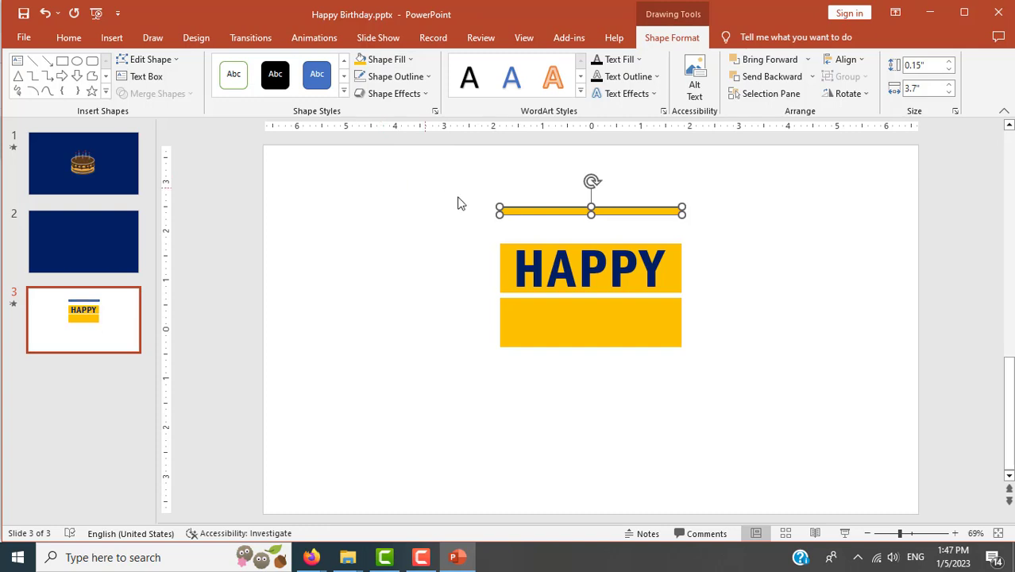
left_click(400, 75)
left_click(394, 207)
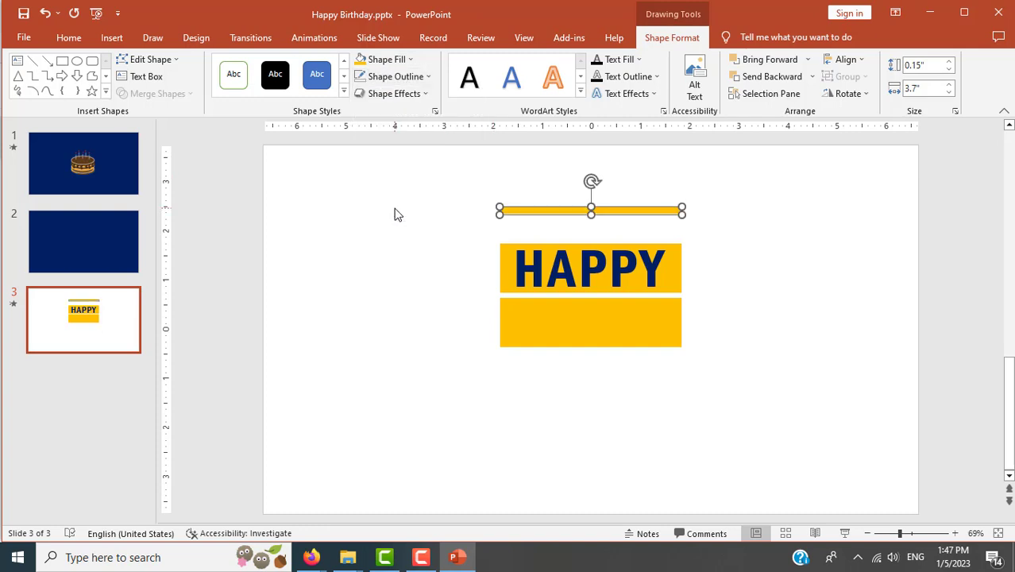
left_click(826, 340)
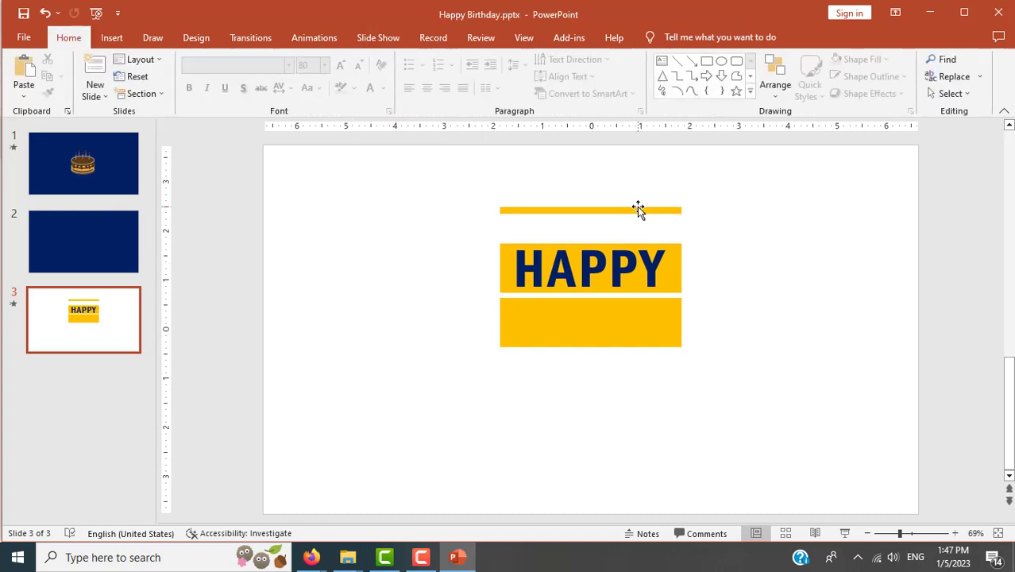
left_click_drag(637, 210, 635, 232)
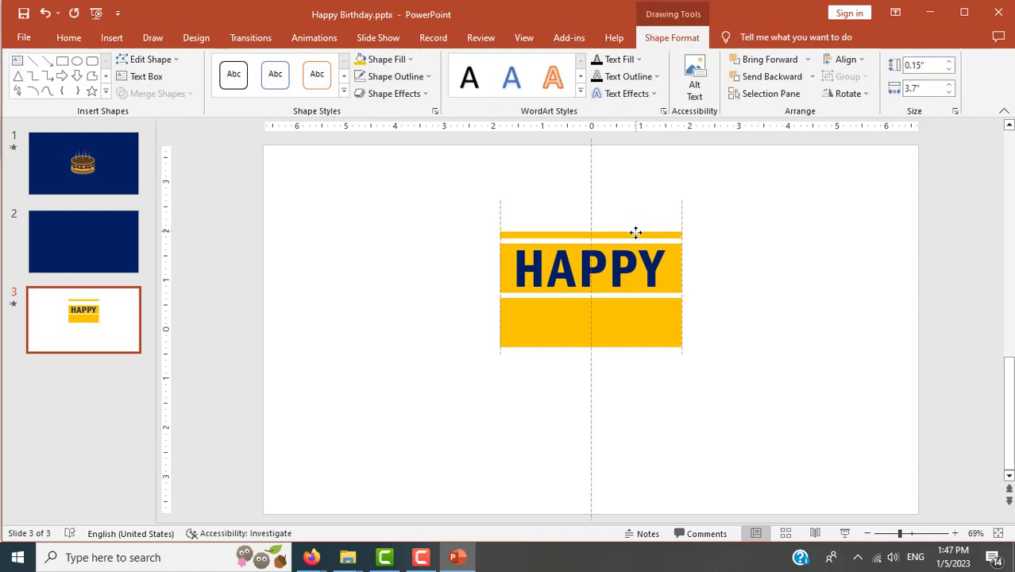
left_click(757, 195)
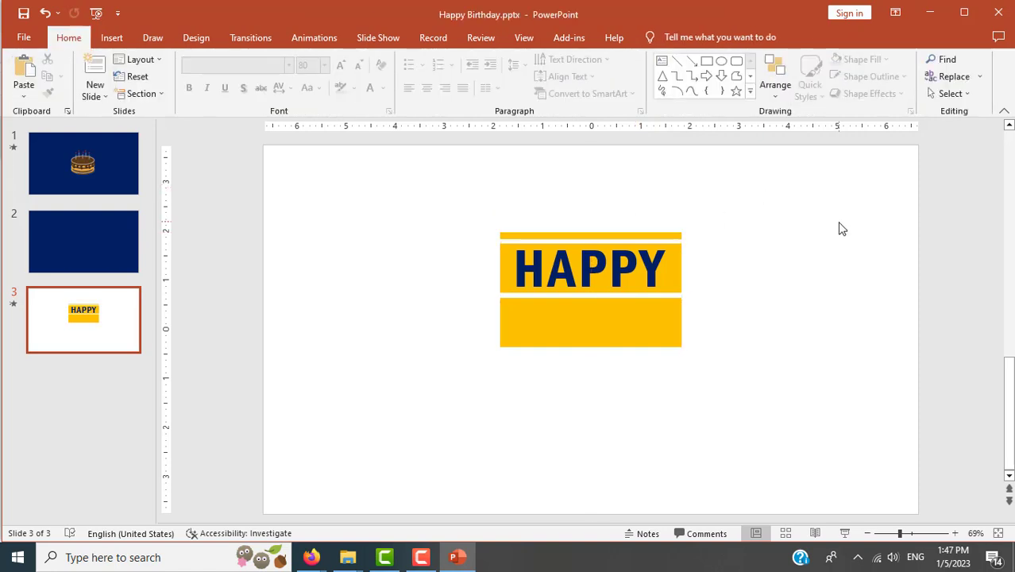
- Check the course page, then nudge the lower yellow rectangle up and back into place
key("alt+Tab")
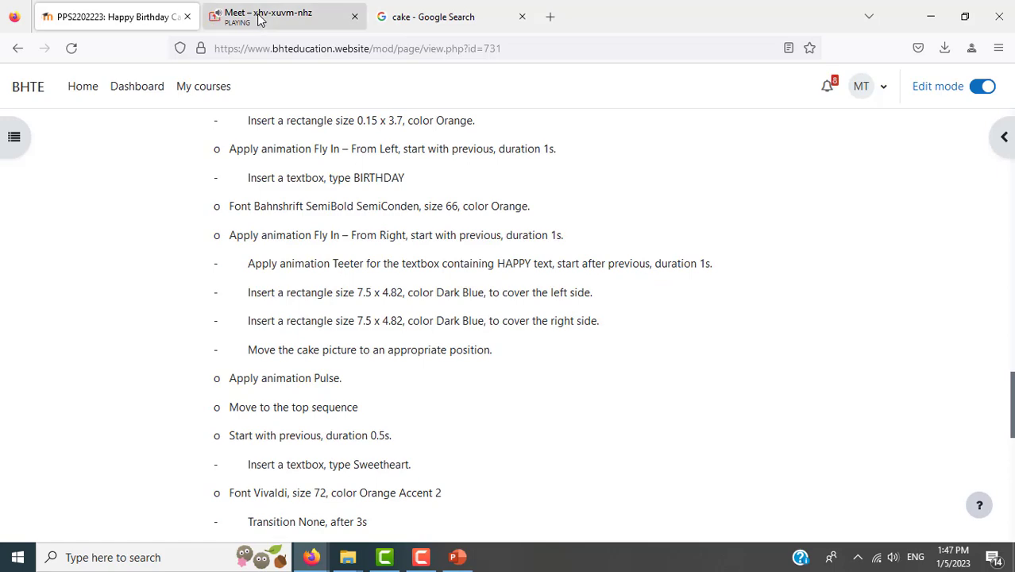
scroll(461, 350, "up", 5)
scroll(465, 355, "up", 5)
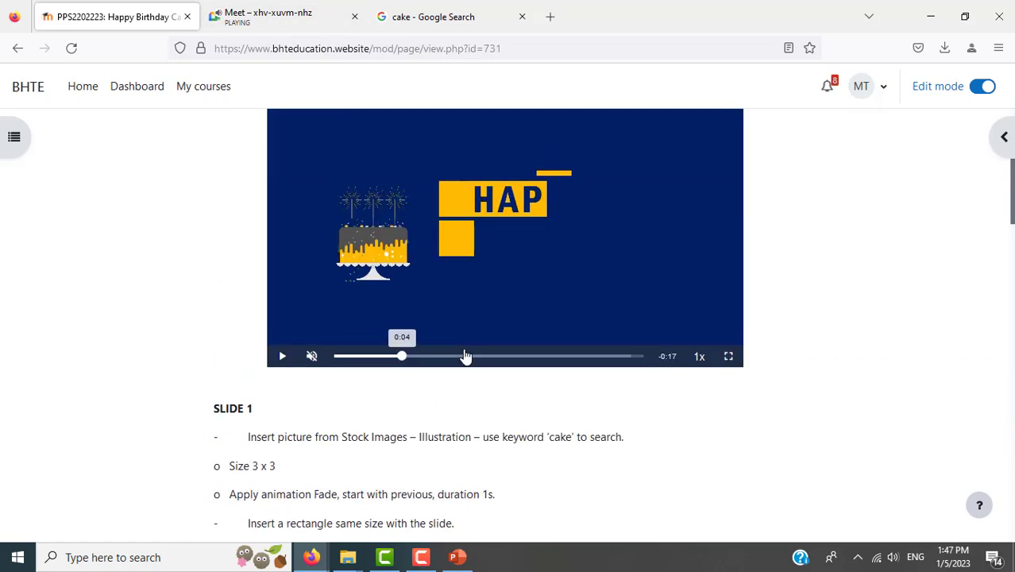
scroll(465, 355, "up", 2)
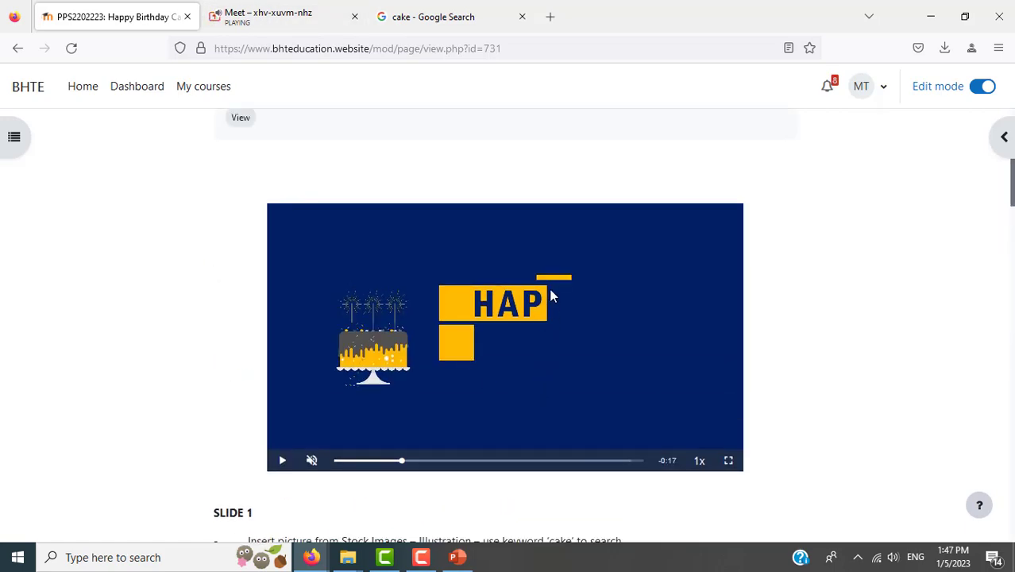
key("alt+Tab")
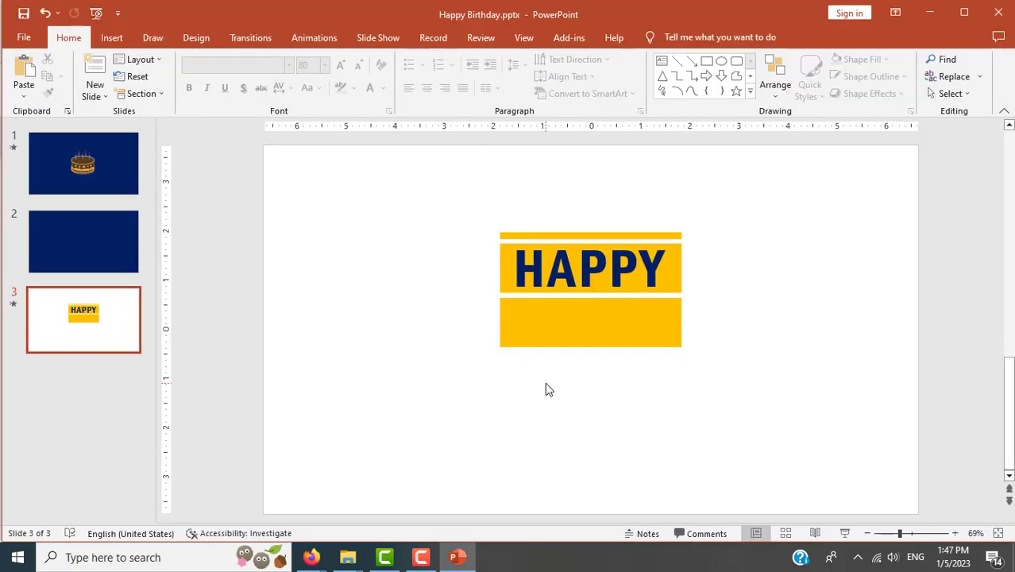
left_click(564, 325)
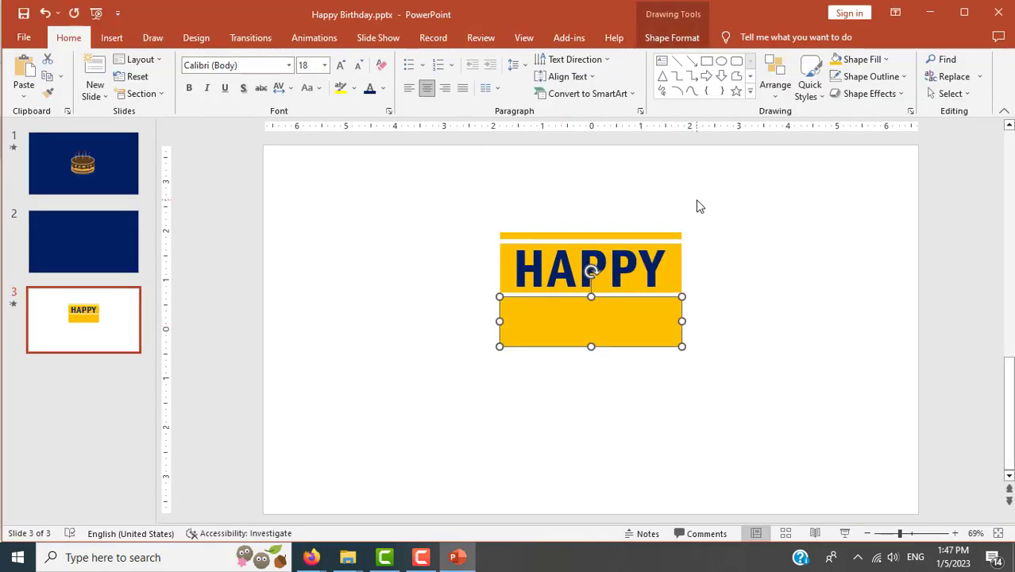
key("ctrl+Up")
key("ctrl+Up")
key("ctrl+Down")
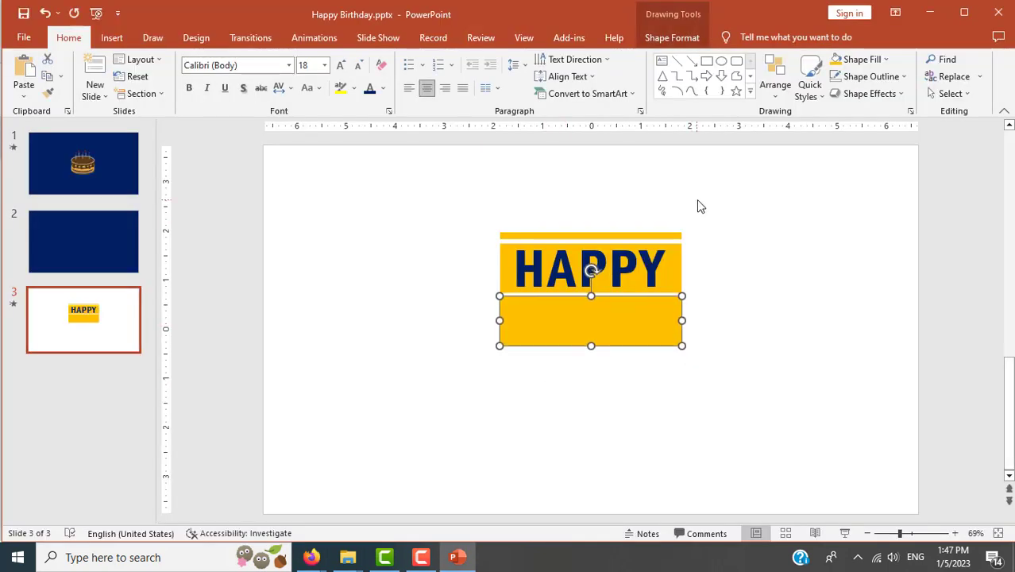
left_click(697, 206)
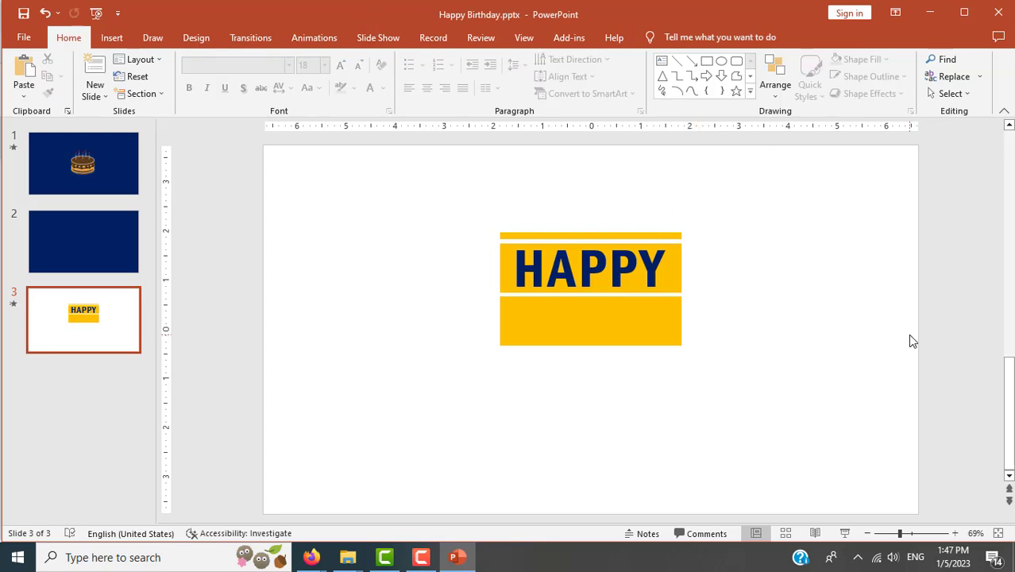
- Highlight the 'Apply animation Fly In – From Left' line on the course page and return to PowerPoint
key("alt+Tab")
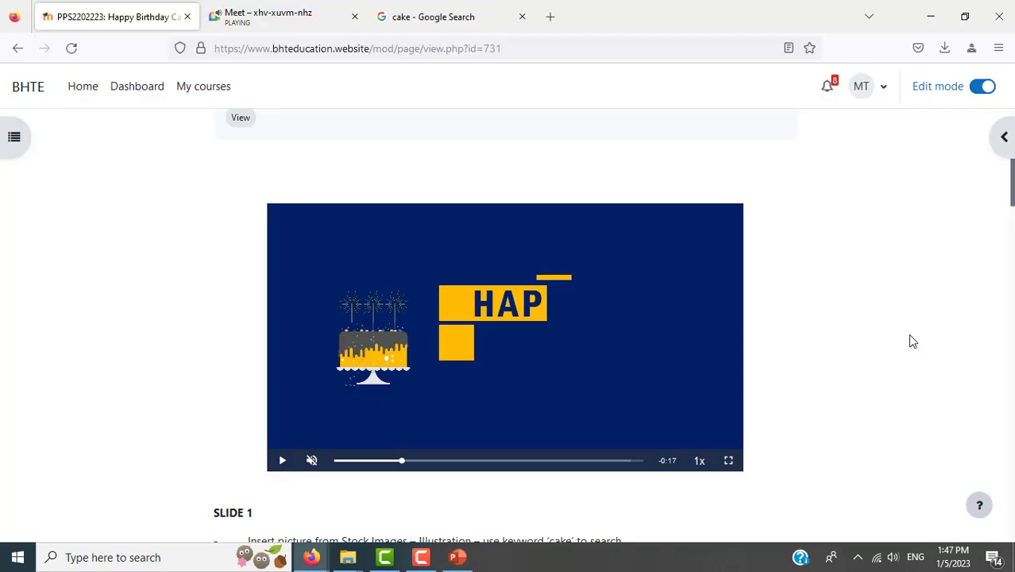
key("alt+Tab")
key("alt+Tab")
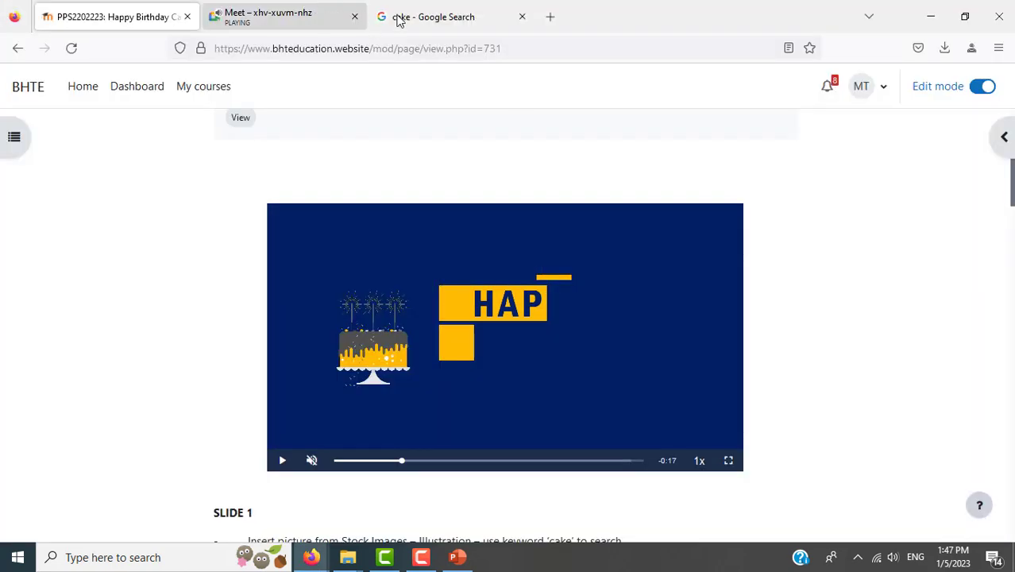
left_click(413, 17)
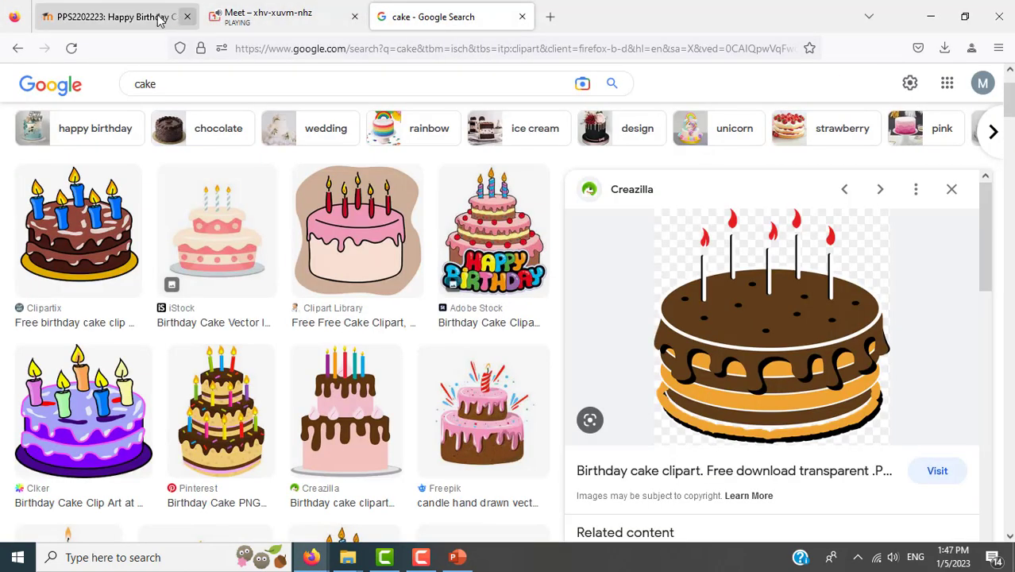
left_click(119, 16)
scroll(775, 349, "down", 5)
scroll(793, 350, "down", 10)
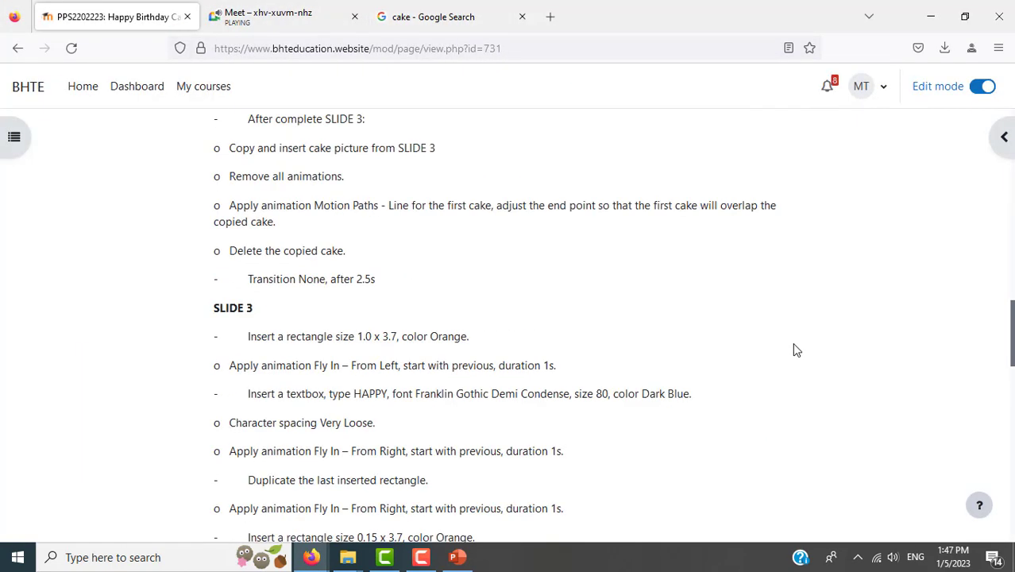
scroll(795, 350, "down", 5)
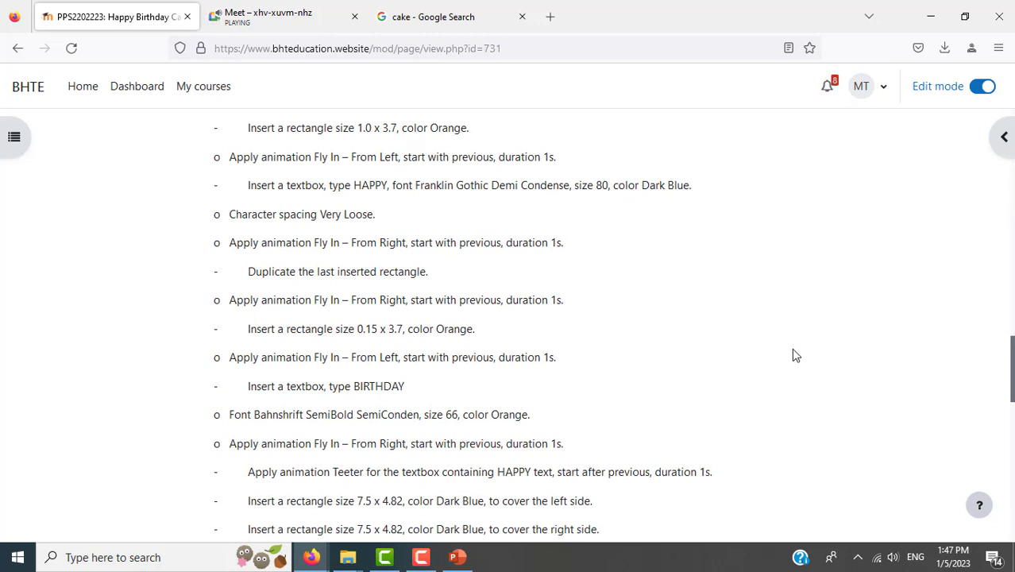
scroll(794, 354, "up", 5)
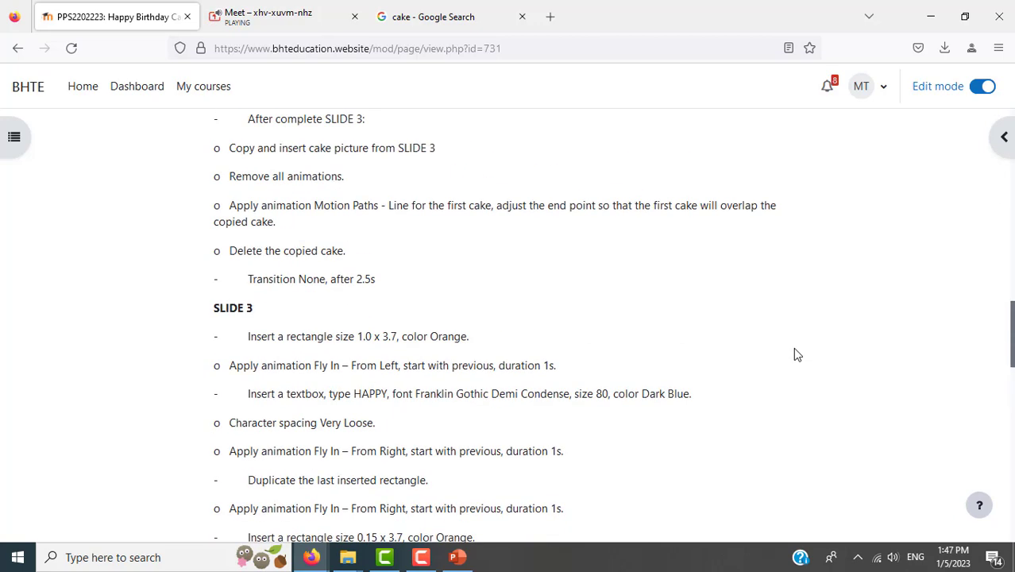
scroll(794, 353, "down", 5)
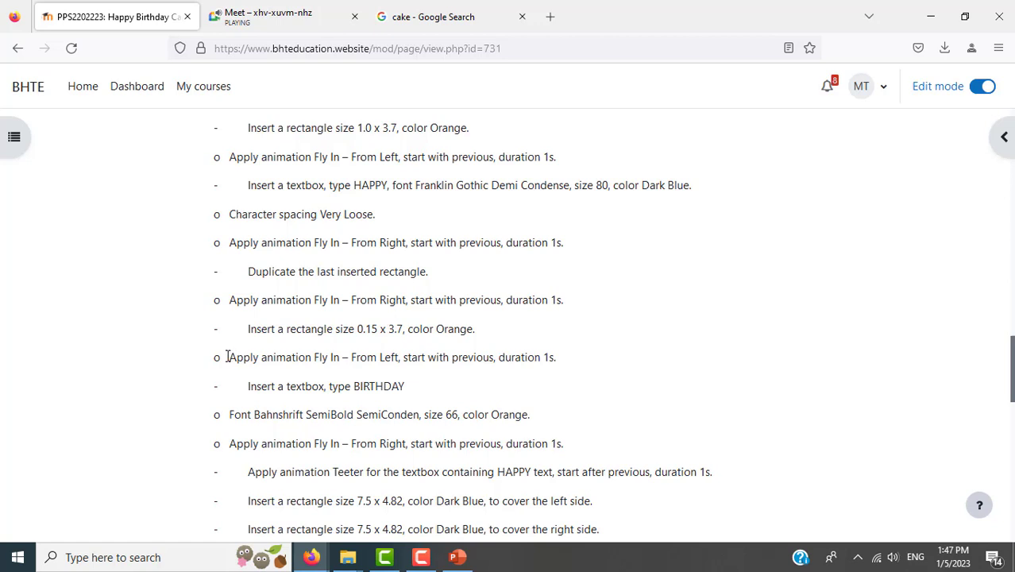
left_click_drag(225, 357, 580, 367)
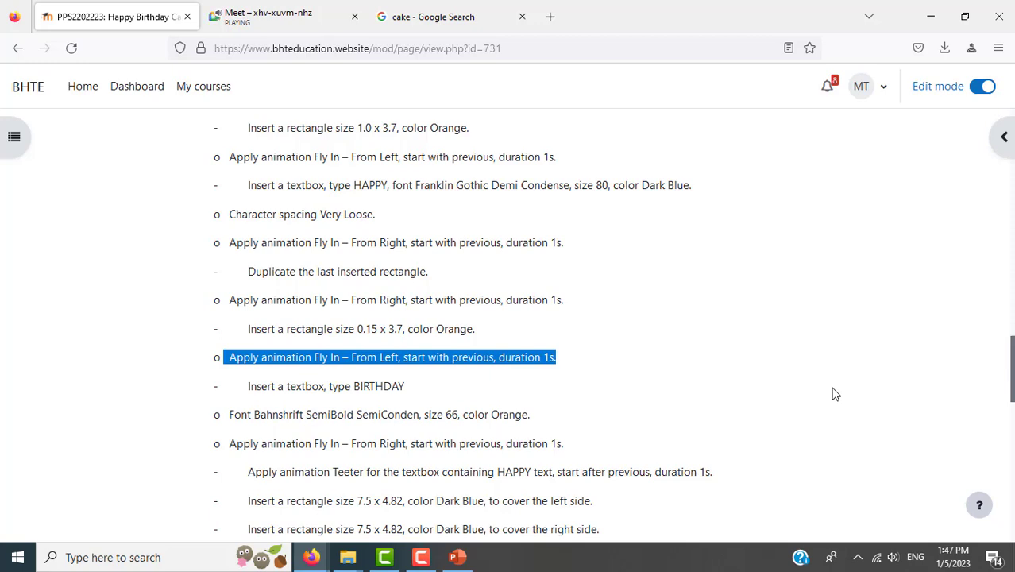
key("alt+Tab")
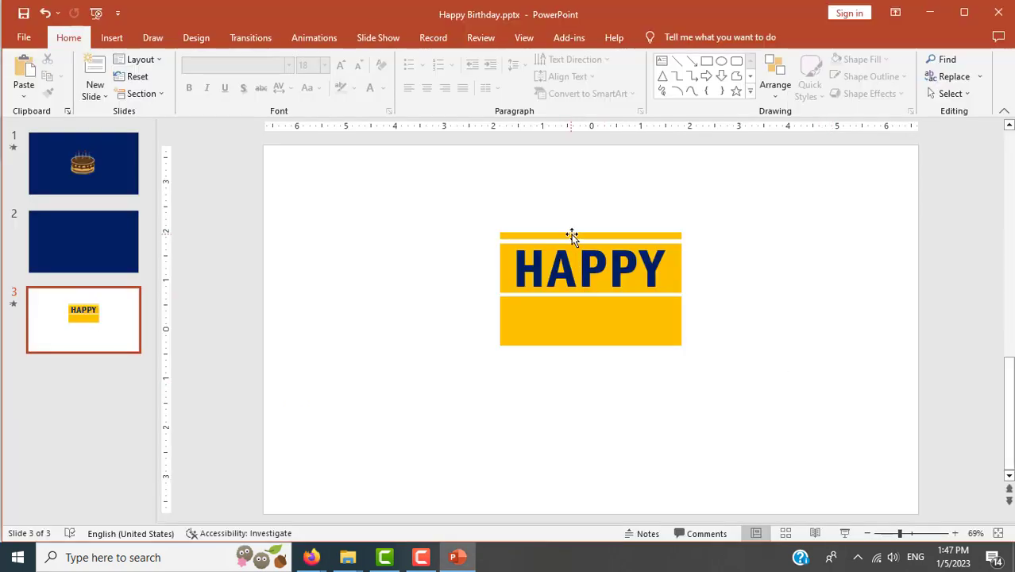
- Give the thin gold bar a Fly In animation from the left
left_click(571, 234)
left_click(317, 42)
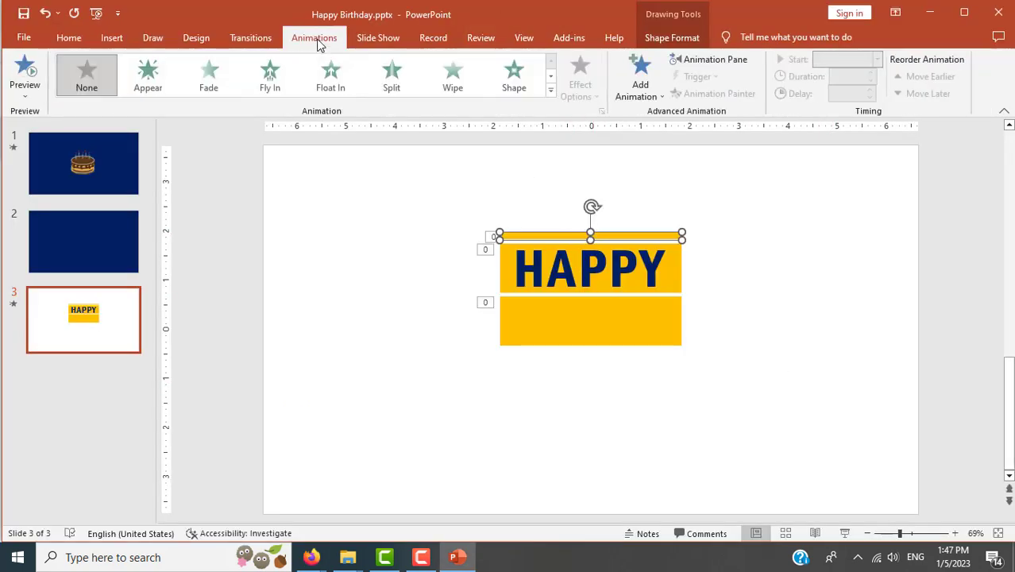
left_click(270, 83)
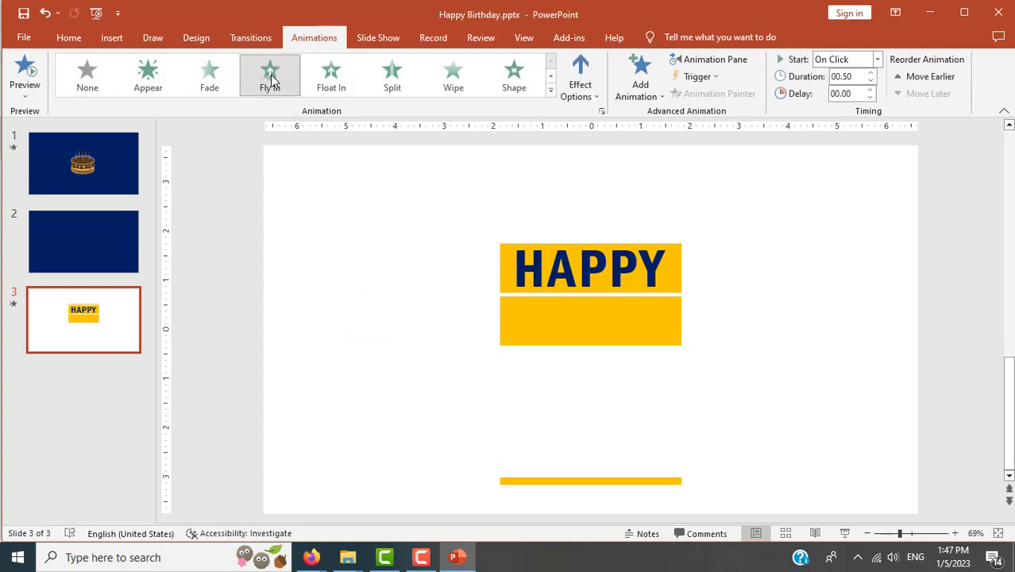
left_click(594, 95)
left_click(625, 208)
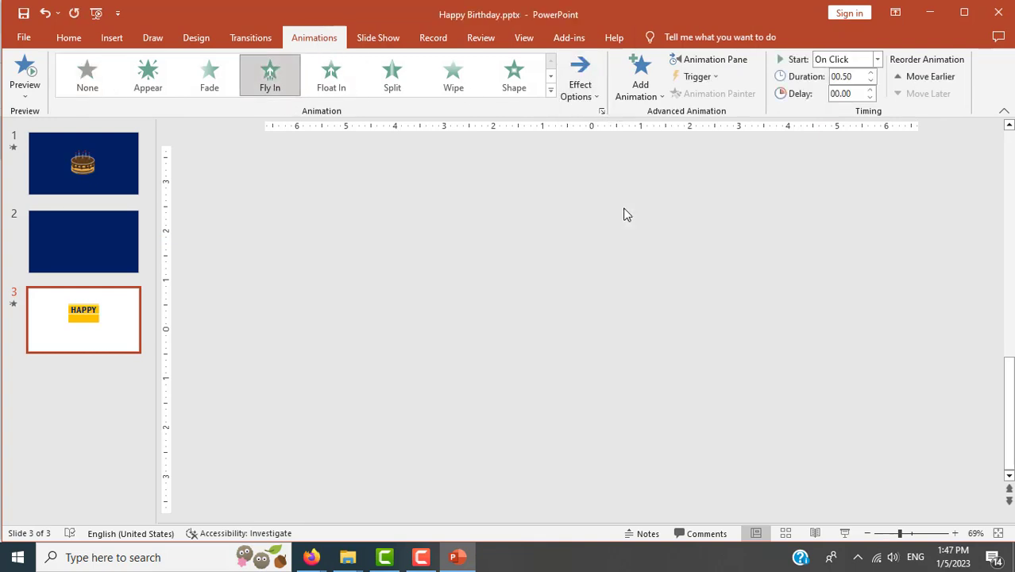
- Set the bar's animation to start With Previous with a 1-second duration
key("alt+Tab")
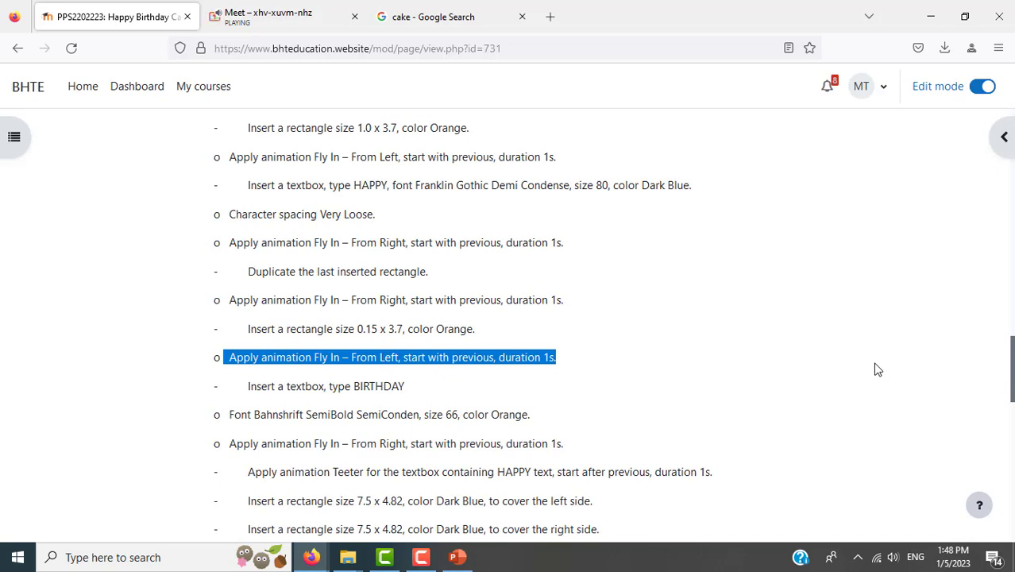
key("alt+Tab")
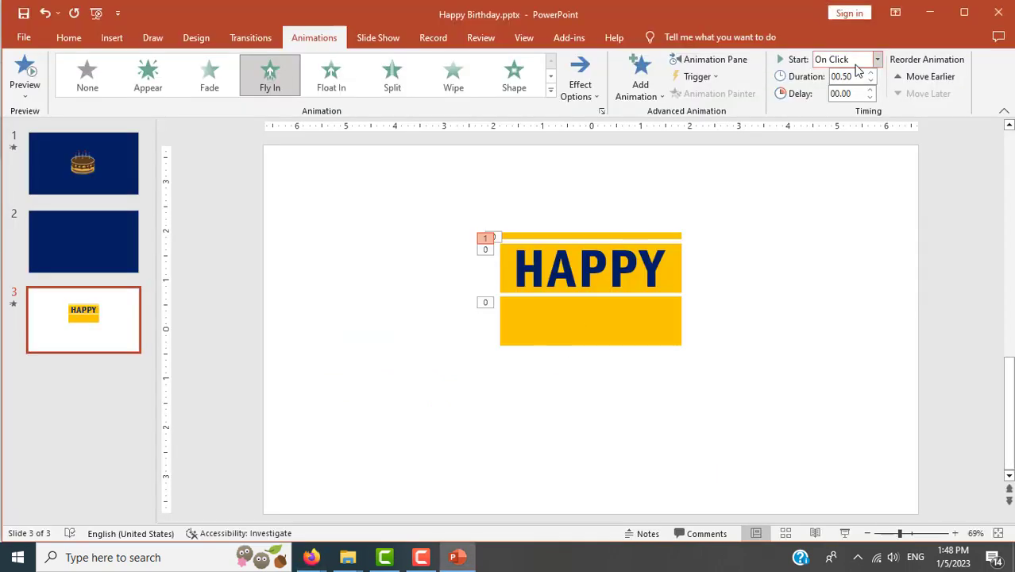
left_click(878, 61)
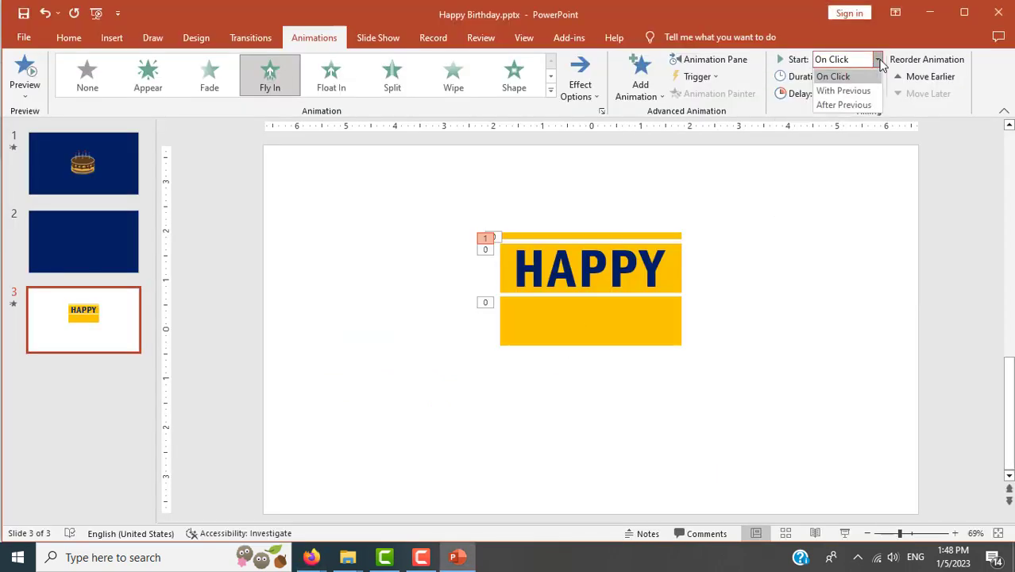
left_click(845, 91)
left_click(870, 83)
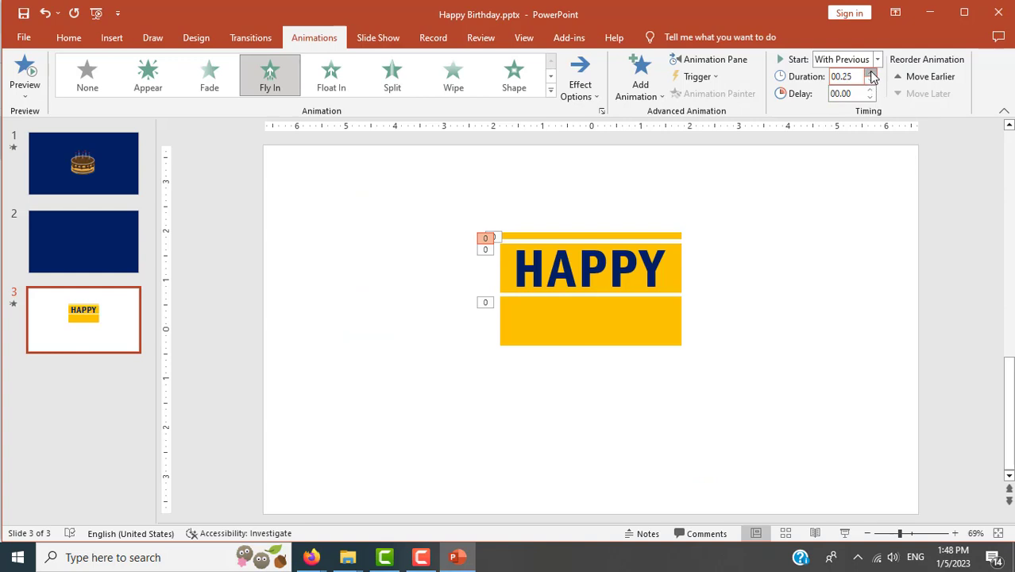
left_click(872, 75)
left_click(847, 346)
- Read the next instruction in the browser and return to slide 3
key("alt+Tab")
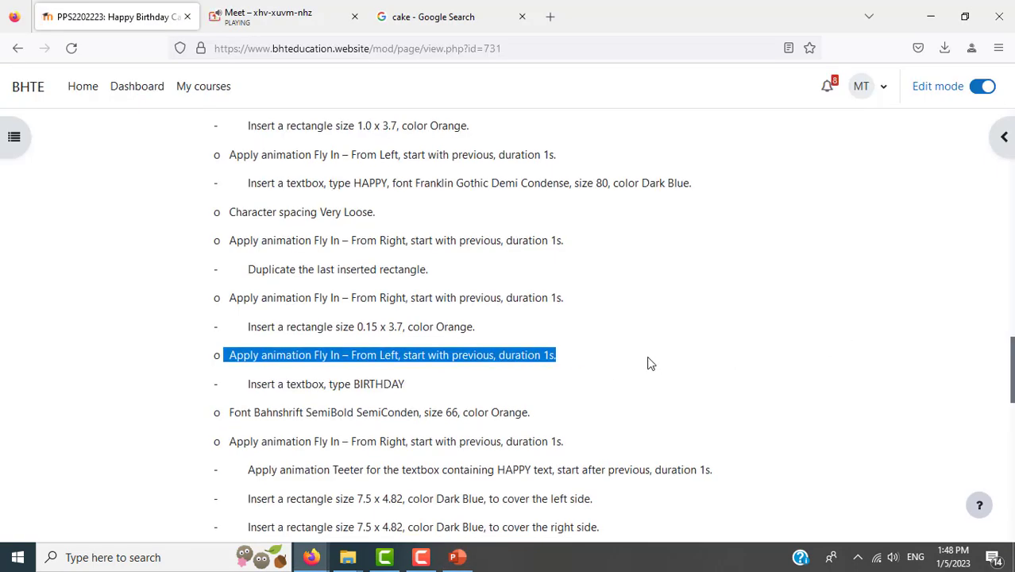
scroll(647, 363, "down", 1)
scroll(647, 363, "down", 1)
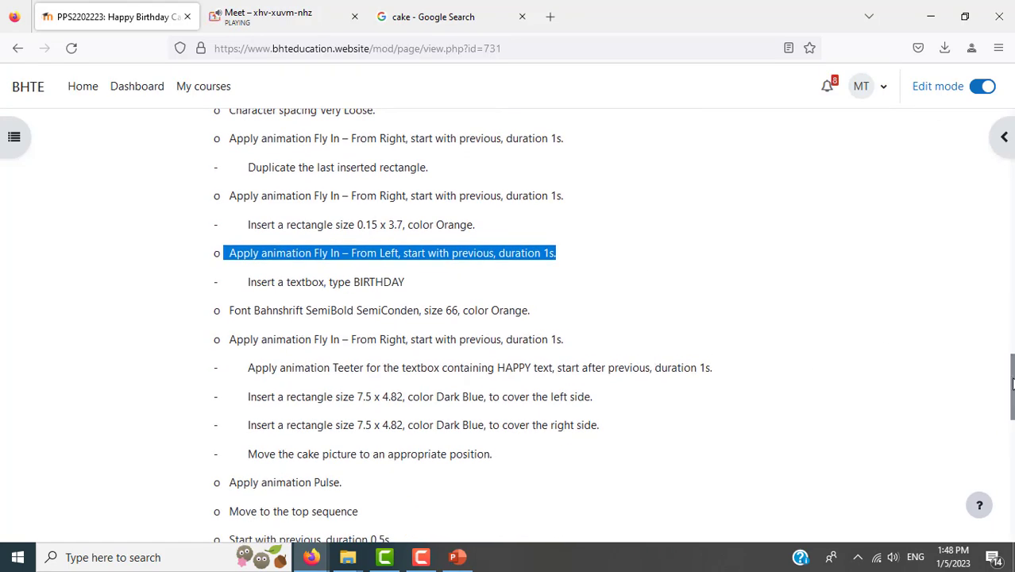
scroll(1012, 383, "down", 3)
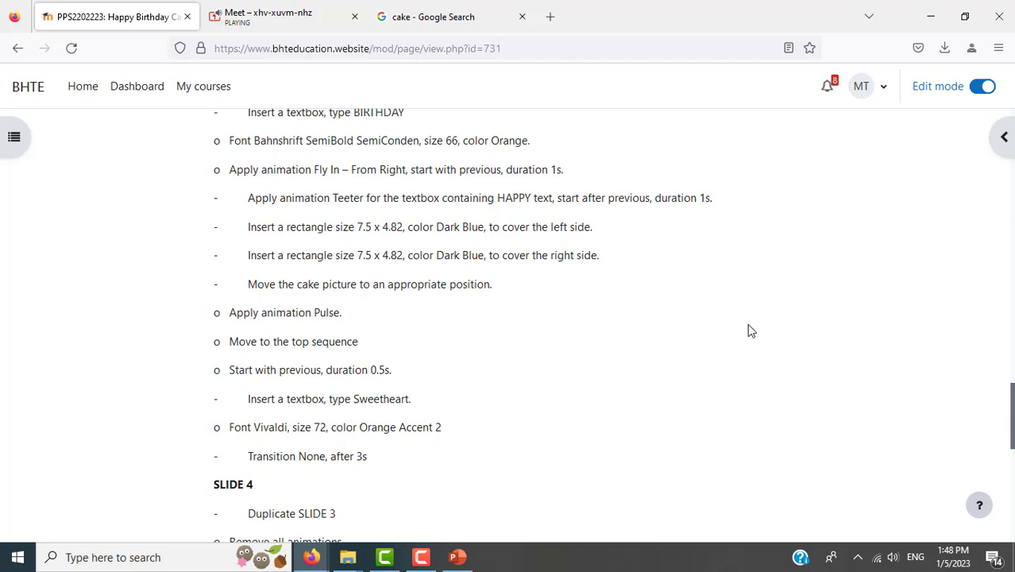
key("alt+Tab")
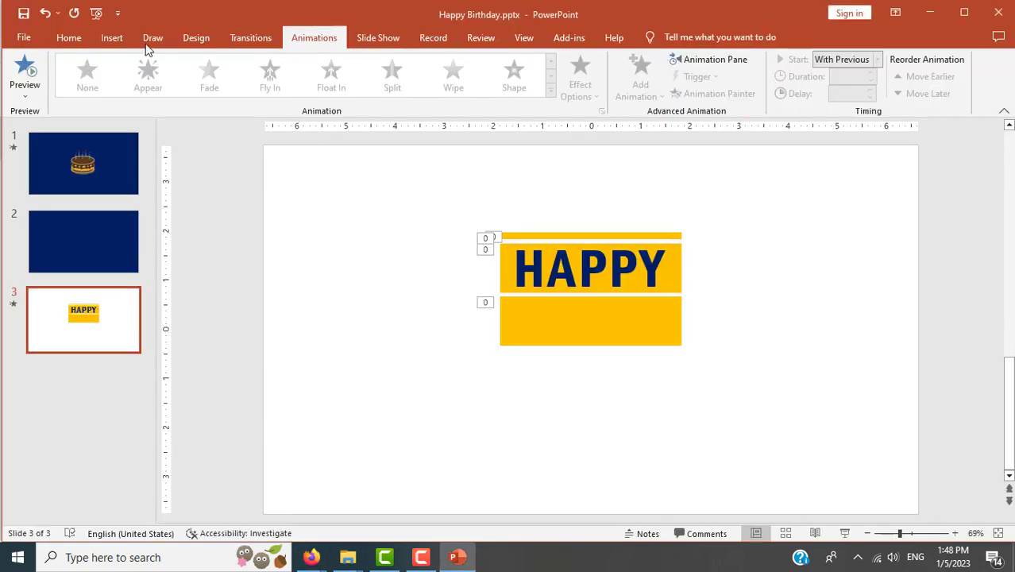
- Insert a text box below the HAPPY banner and begin typing B
left_click(116, 38)
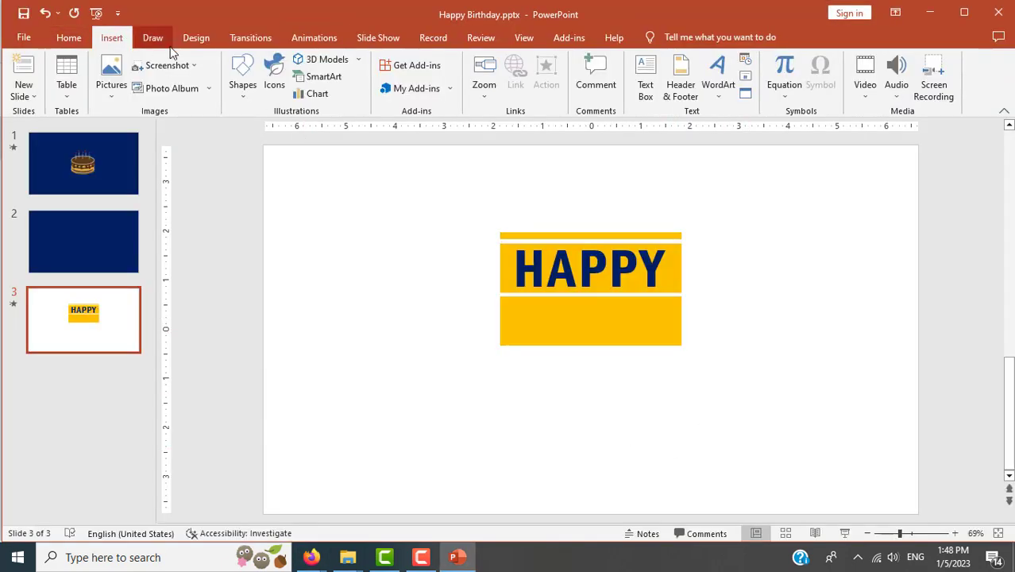
left_click(643, 85)
left_click(549, 397)
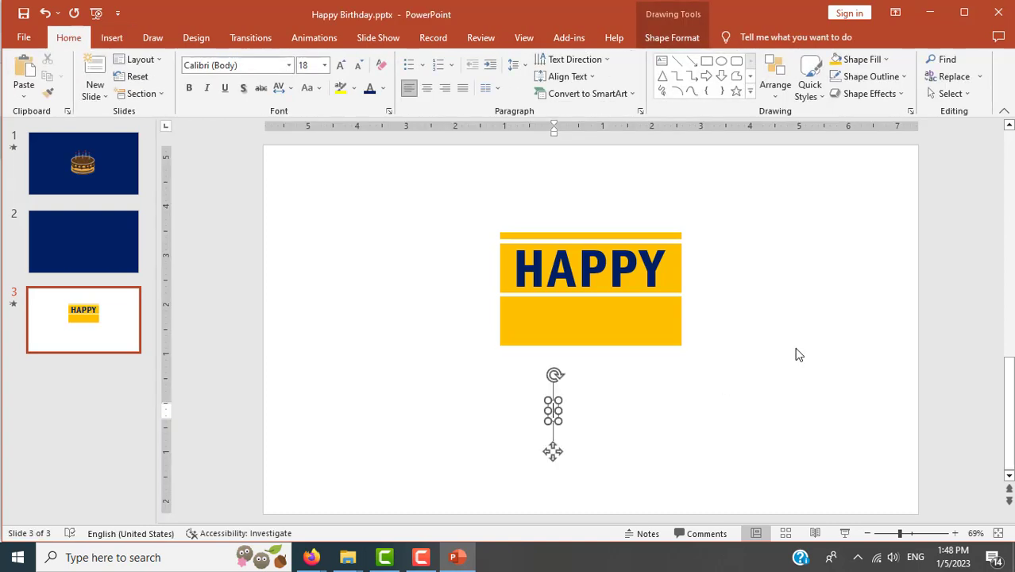
type("B")
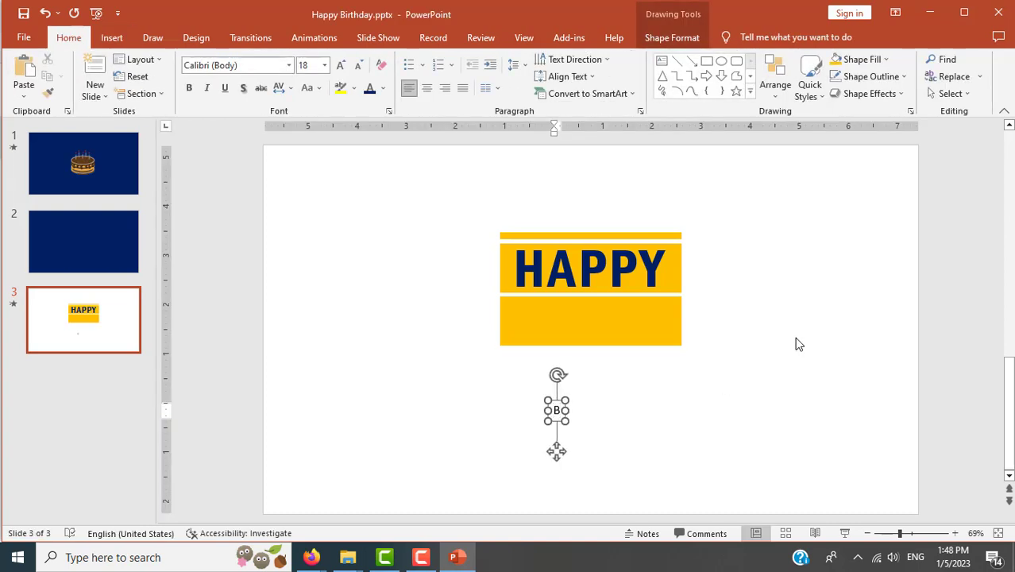
- Check the sample video's HAPPY BIRTHDAY frame, then finish typing BIRTHDAY
key("alt+Tab")
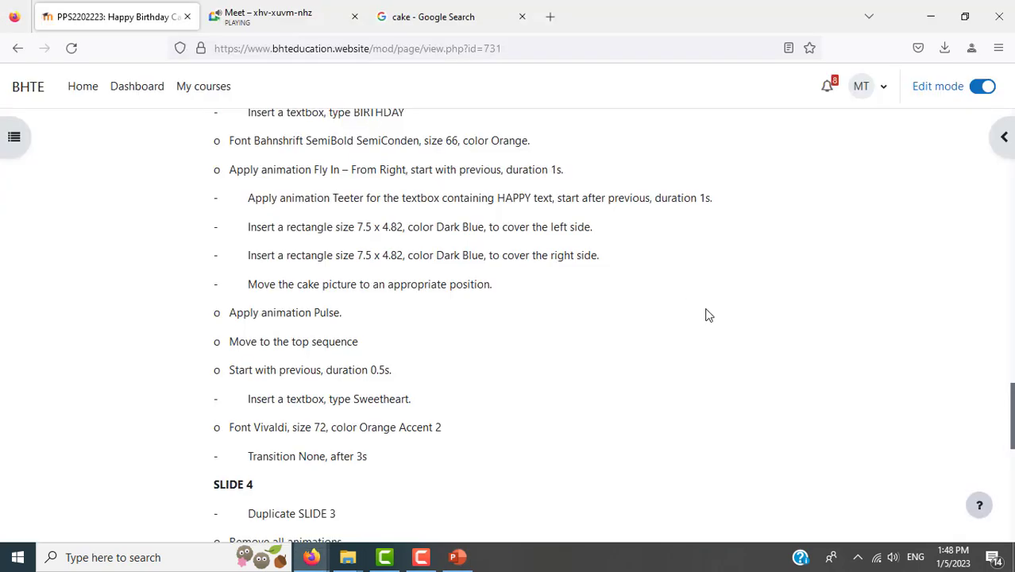
scroll(711, 310, "up", 5)
scroll(711, 306, "up", 5)
scroll(711, 307, "up", 5)
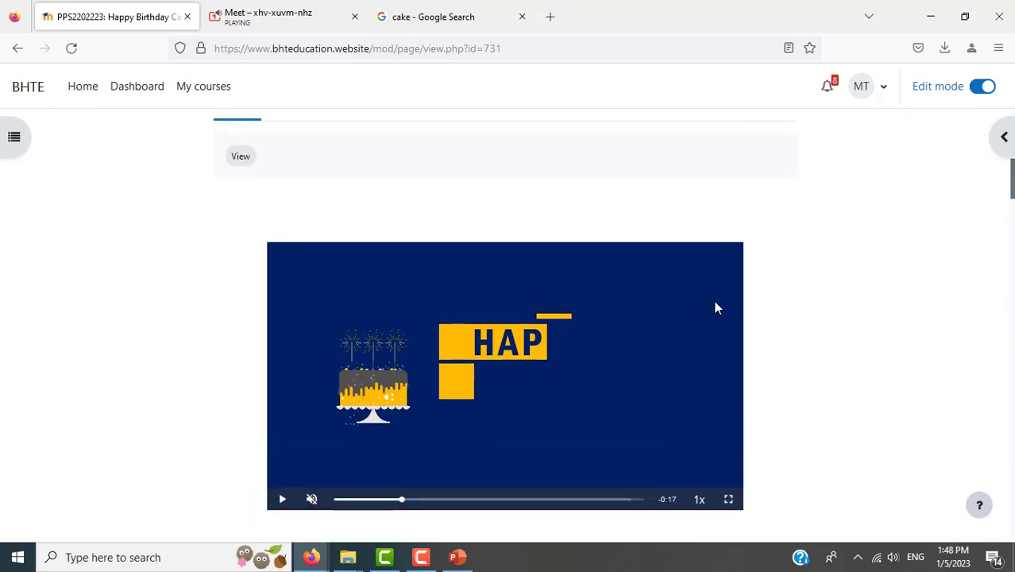
left_click(413, 502)
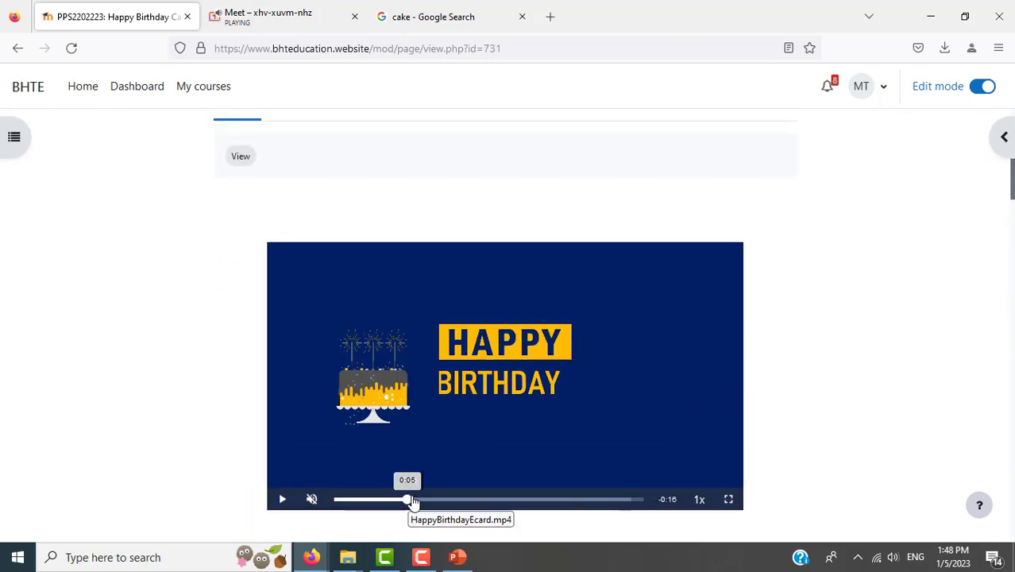
key("alt+Tab")
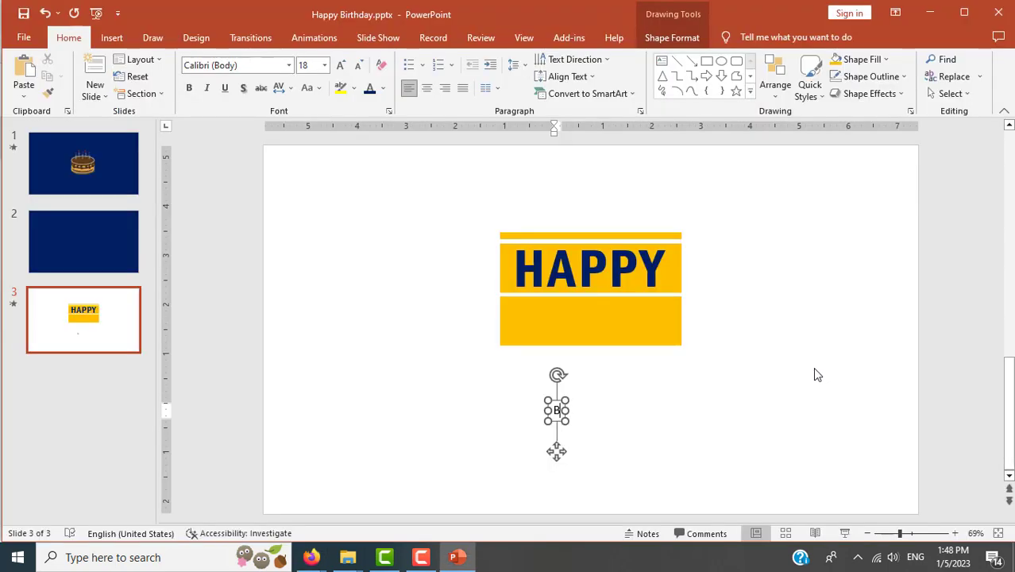
type("IRT")
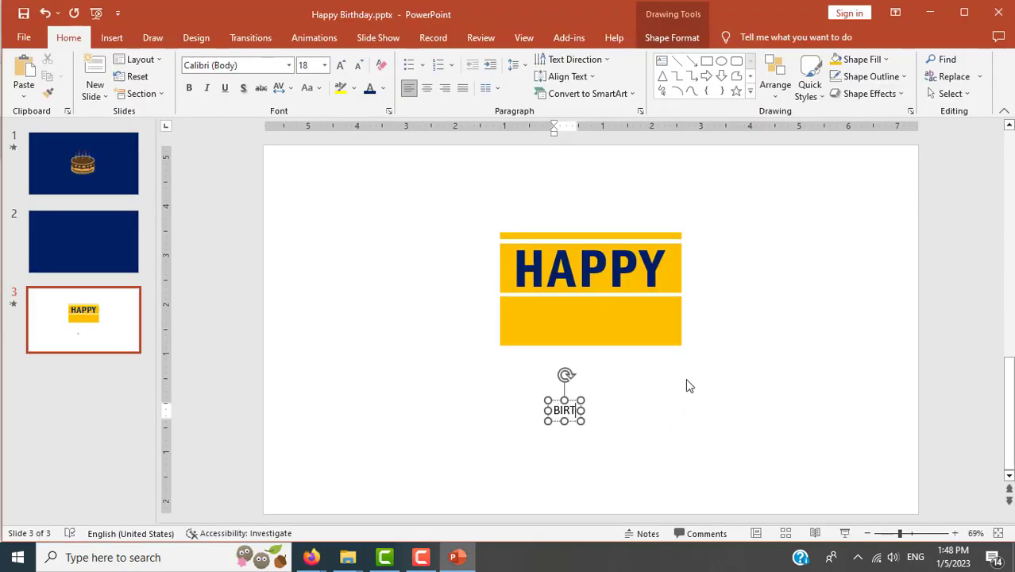
type("HDAY")
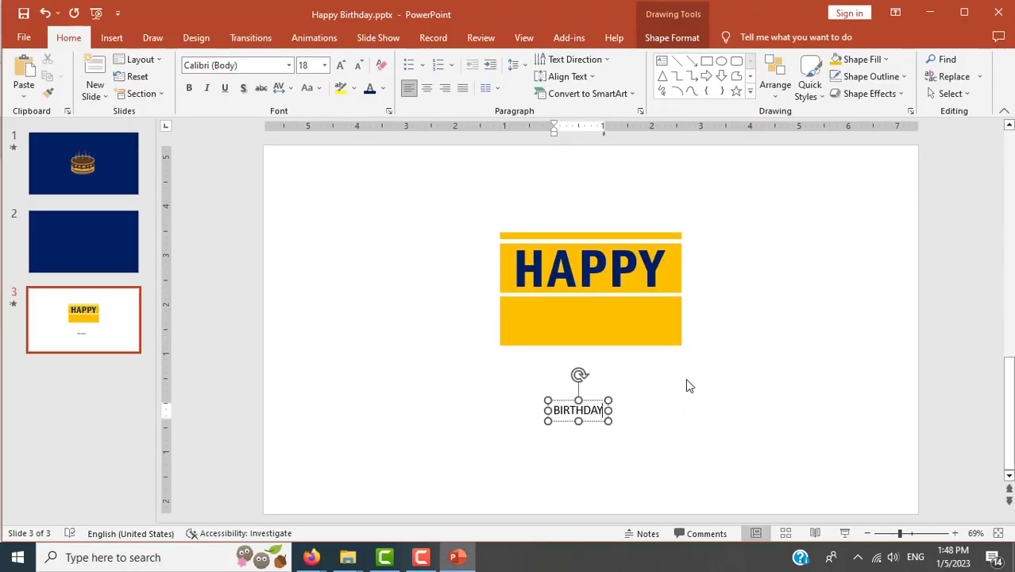
- Read further down the card instructions and return to the presentation
key("alt+Tab")
scroll(782, 366, "down", 5)
scroll(785, 367, "down", 2)
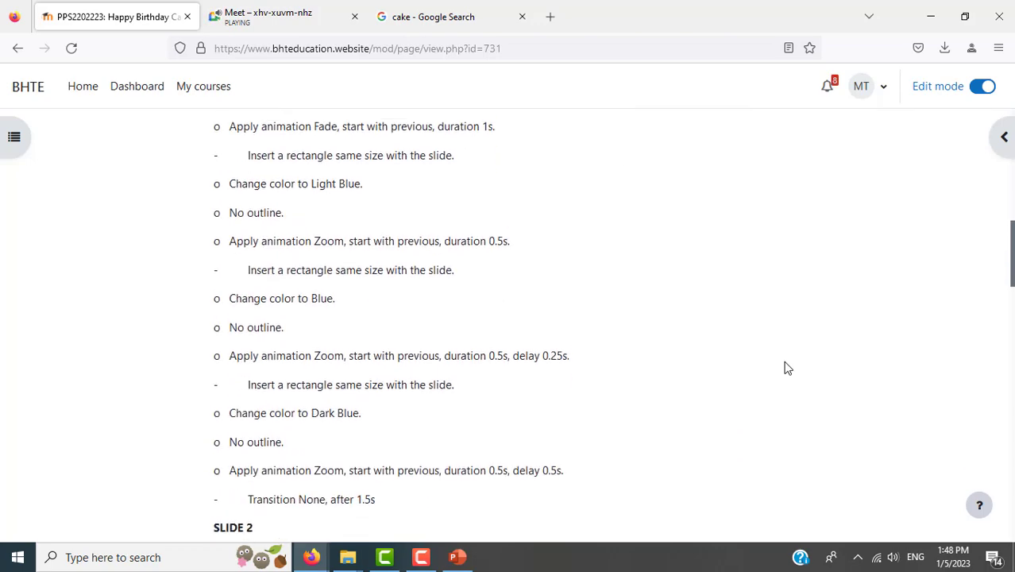
scroll(785, 366, "down", 3)
scroll(786, 368, "down", 2)
scroll(786, 366, "down", 4)
scroll(785, 364, "down", 3)
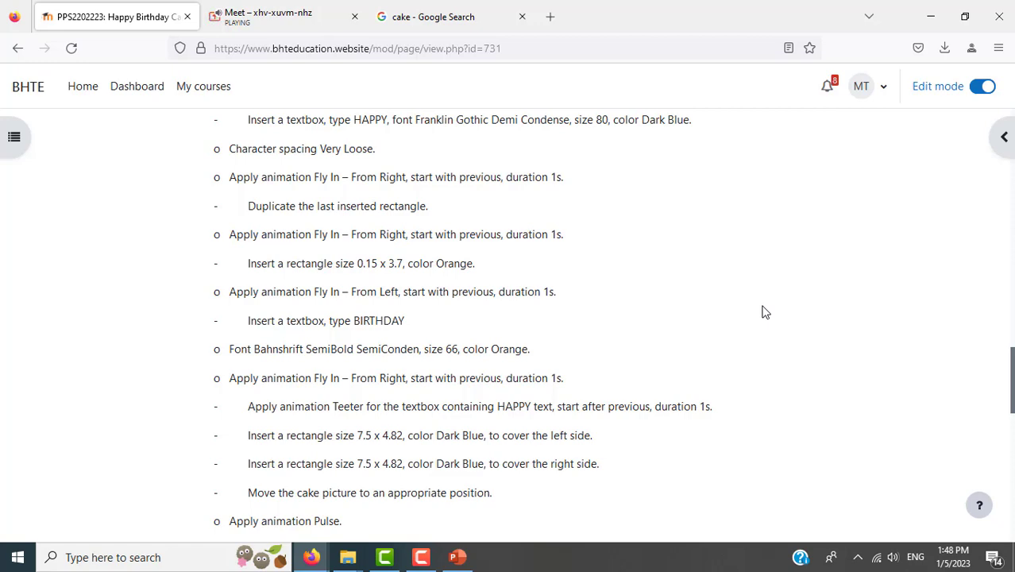
key("alt+Tab")
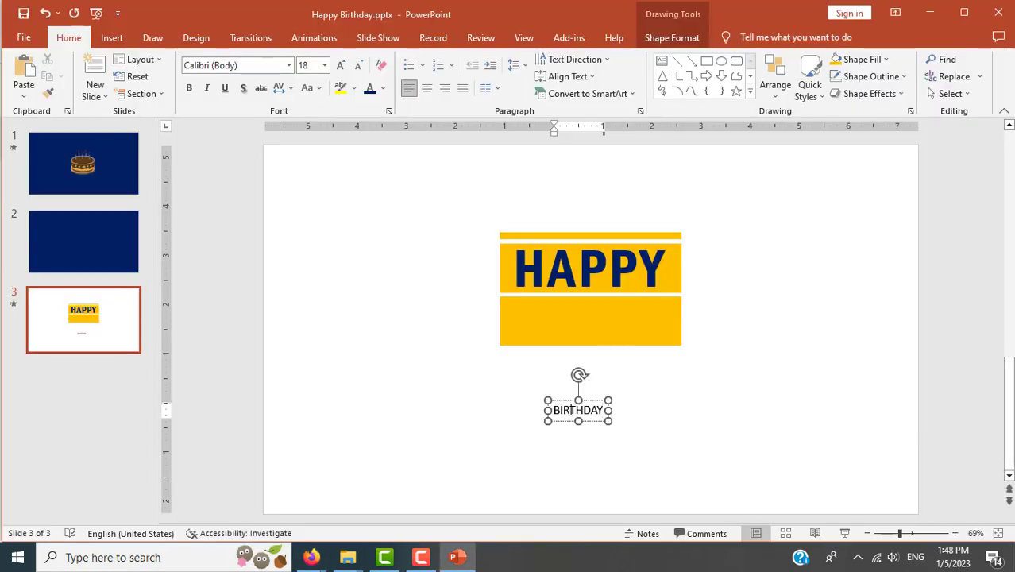
- Set the BIRTHDAY text font to Bahnschrift SemiBold
double_click(570, 410)
left_click(258, 65)
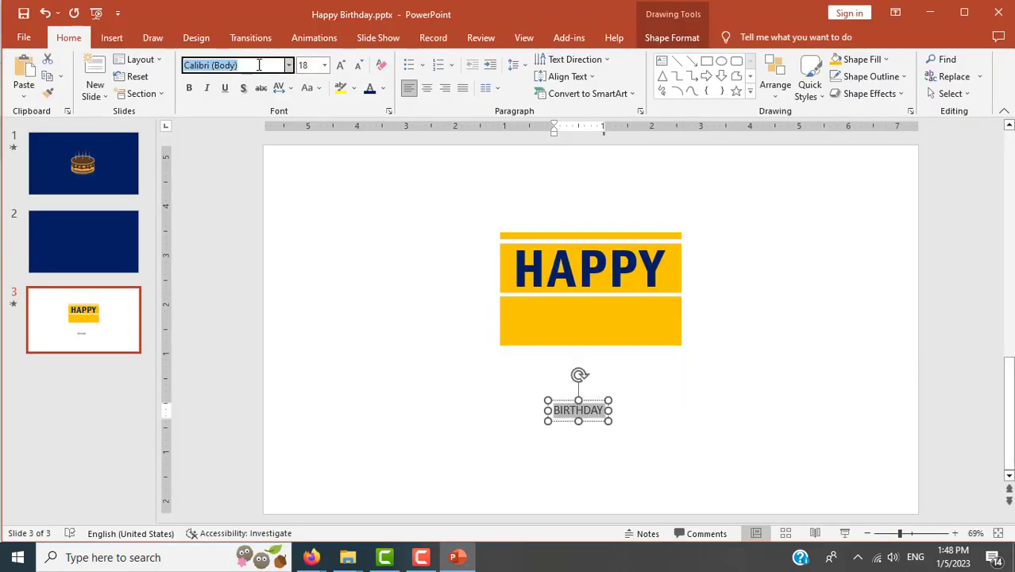
type("Bahnschrift")
key("Tab")
key("alt+Tab")
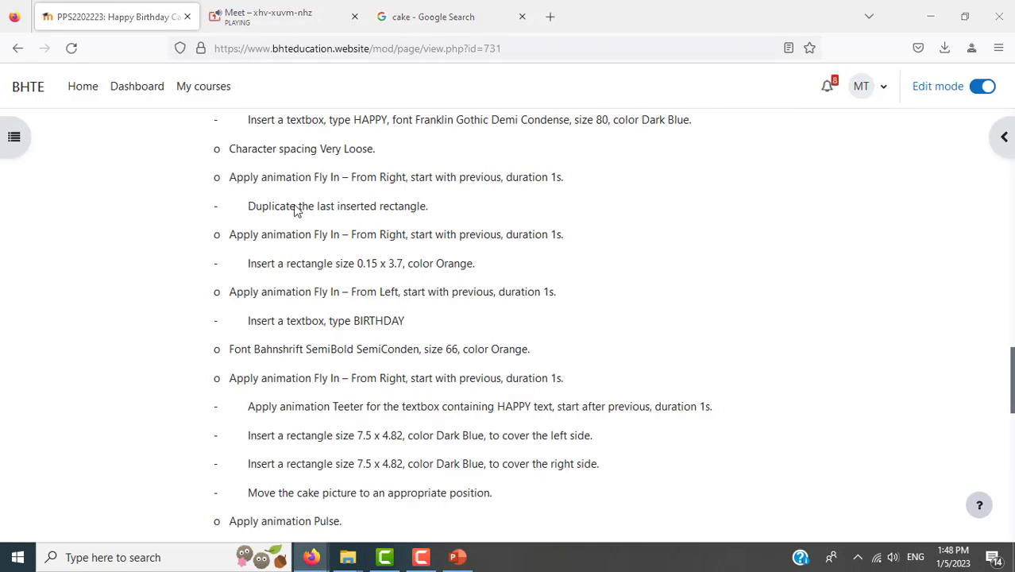
key("alt+Tab")
left_click(290, 66)
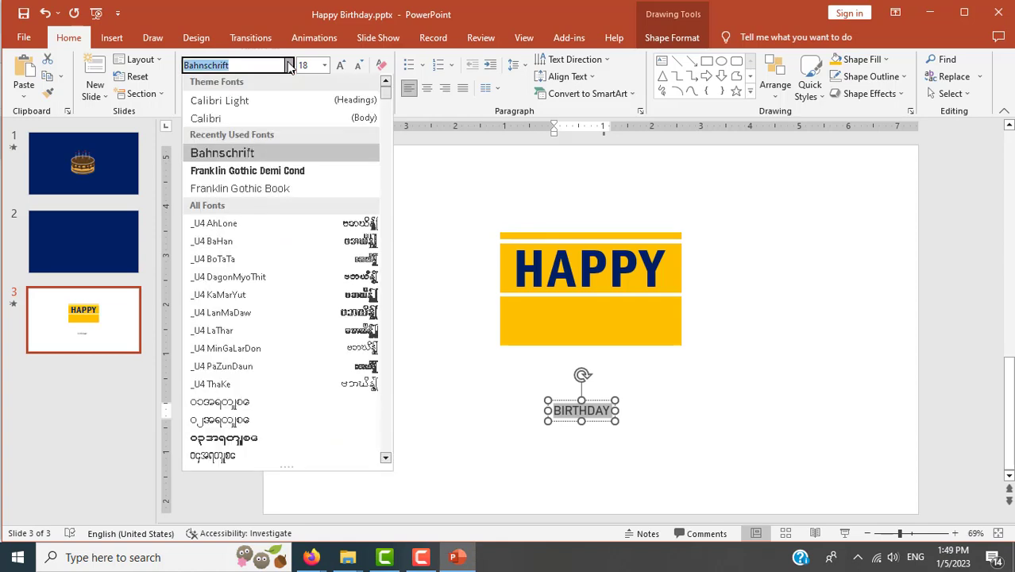
left_click(262, 64)
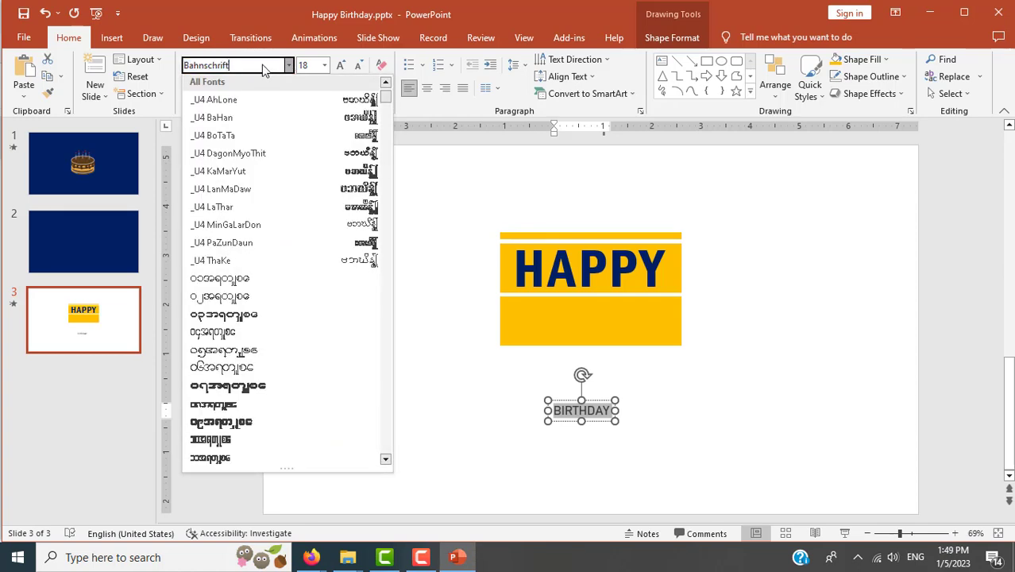
type(" SemiBold")
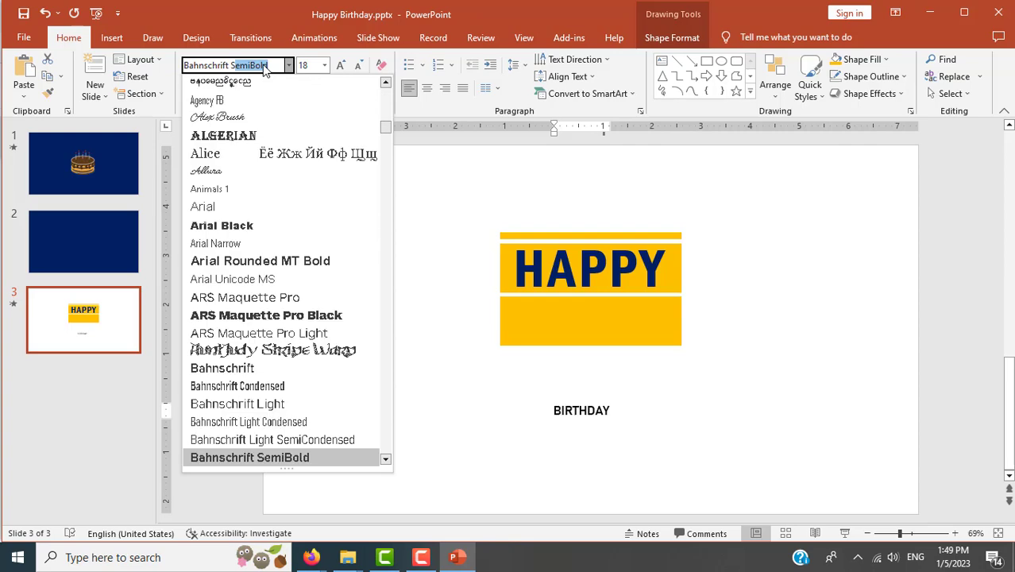
key("Tab")
- Make BIRTHDAY size 66 and colour it gold
key("alt+Tab")
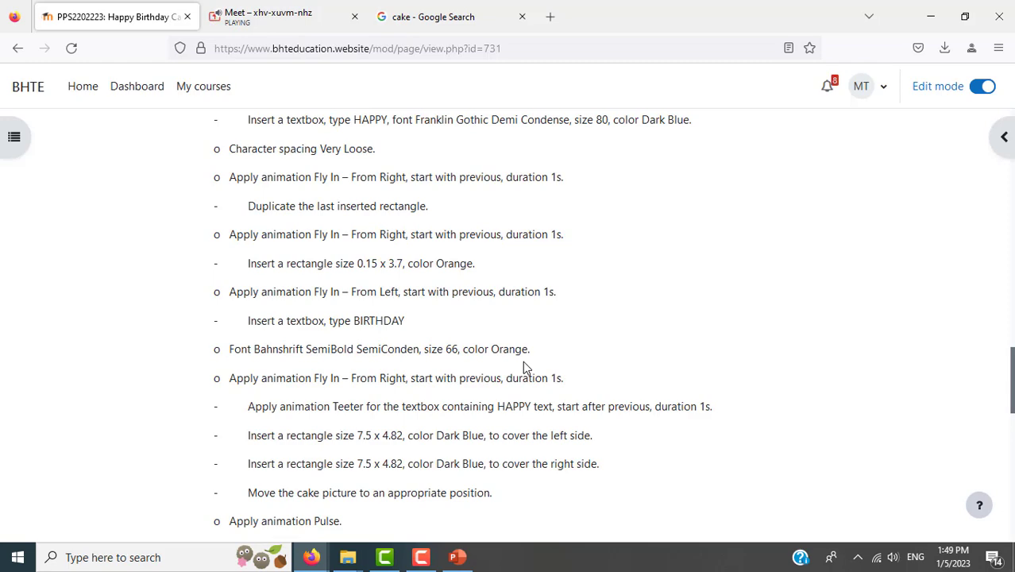
key("alt+Tab")
left_click(324, 65)
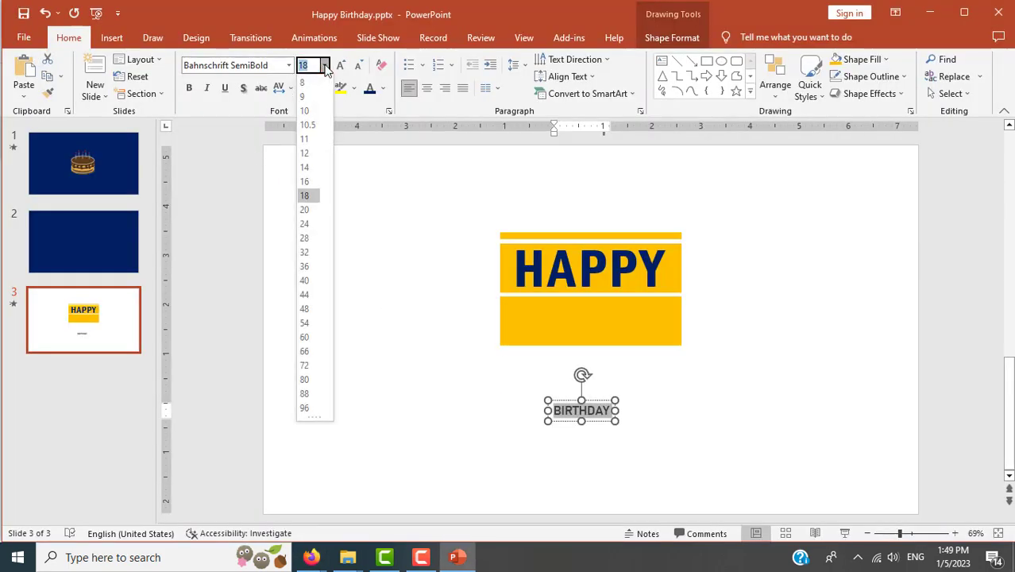
left_click(307, 348)
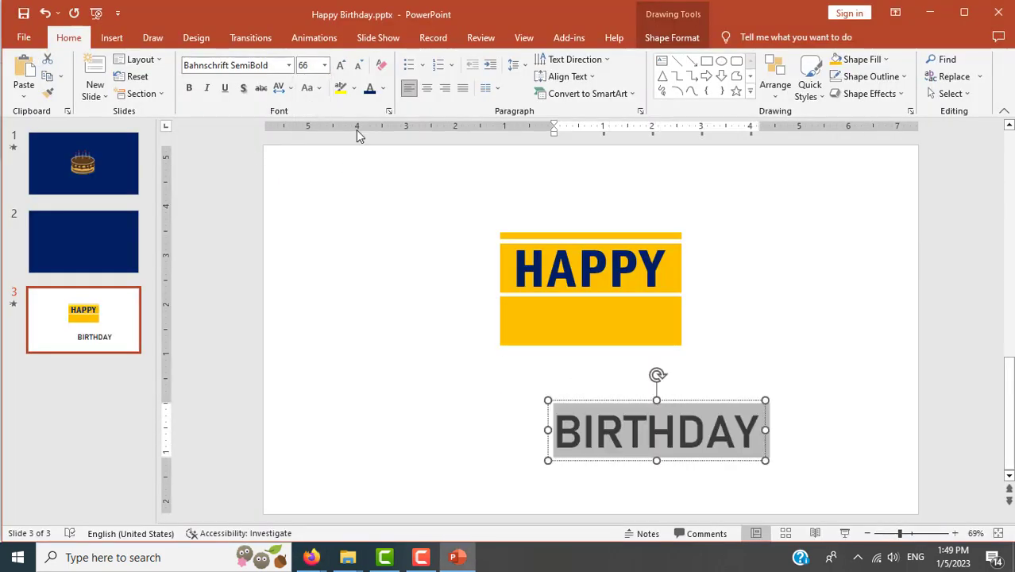
left_click(385, 89)
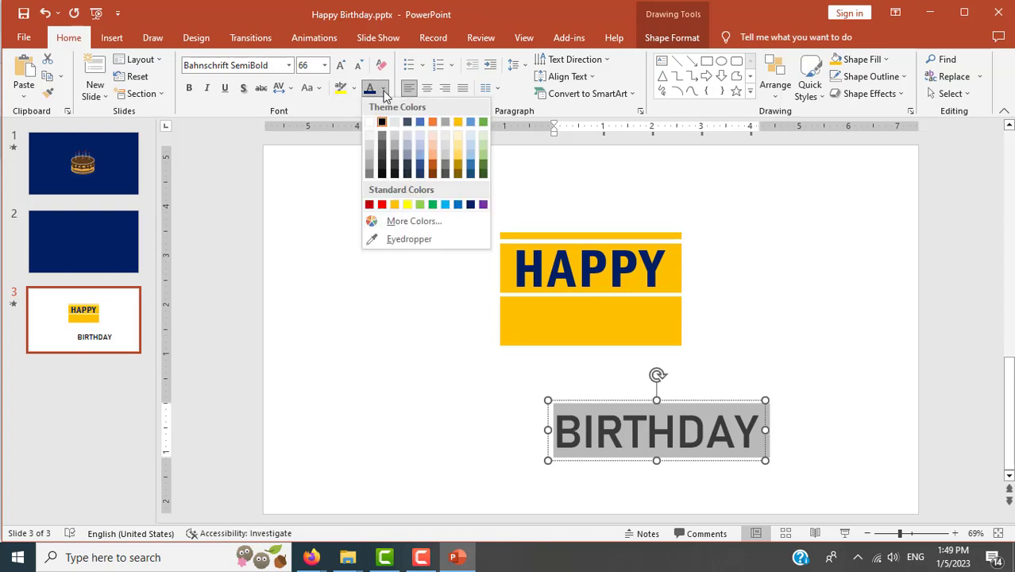
left_click(395, 205)
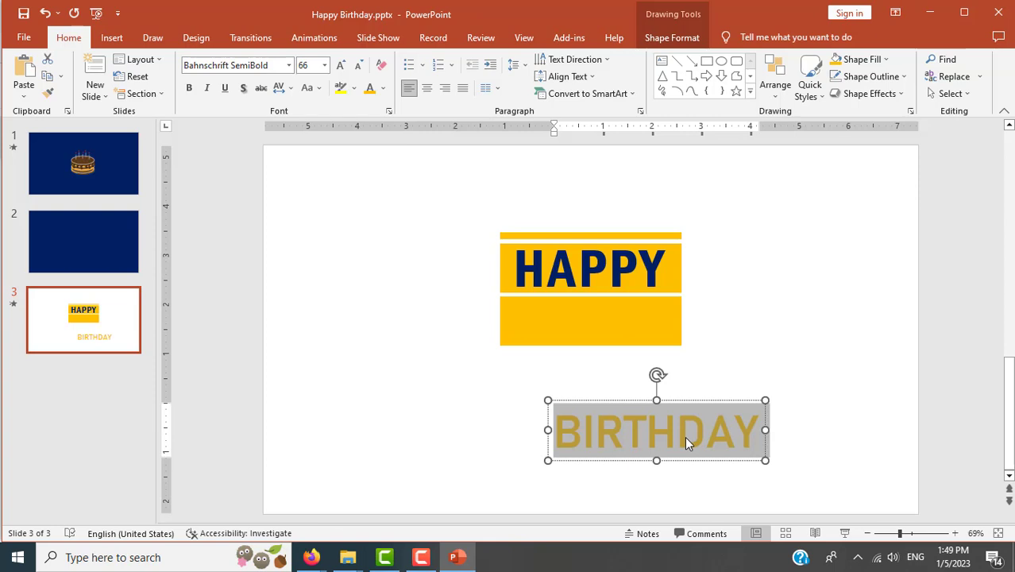
- Move BIRTHDAY up just beneath the HAPPY banner
left_click(597, 415)
left_click_drag(681, 401, 627, 351)
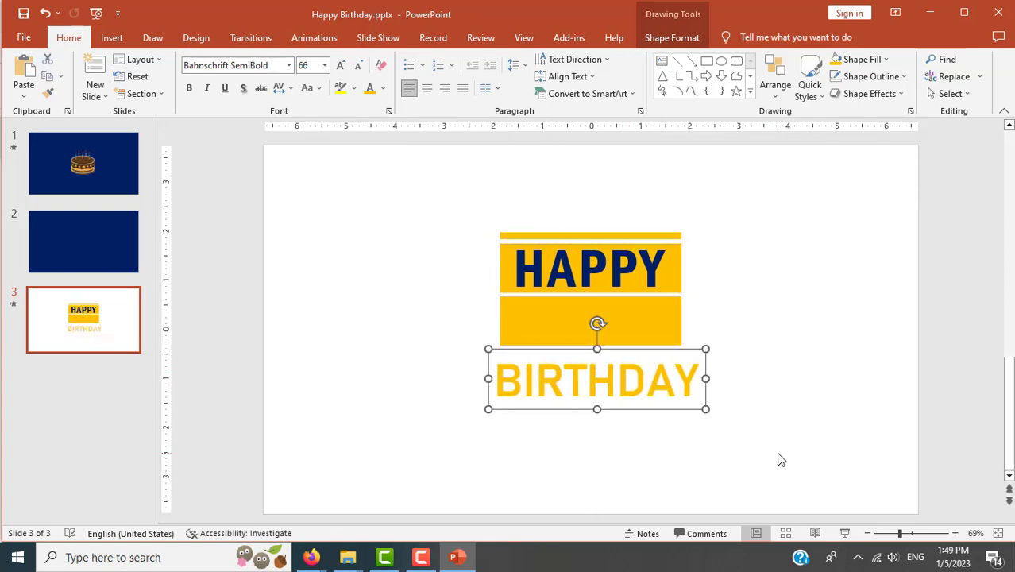
key("alt+Tab")
- Change the BIRTHDAY font to Bahnschrift SemiBold SemiCondensed
key("alt+Tab")
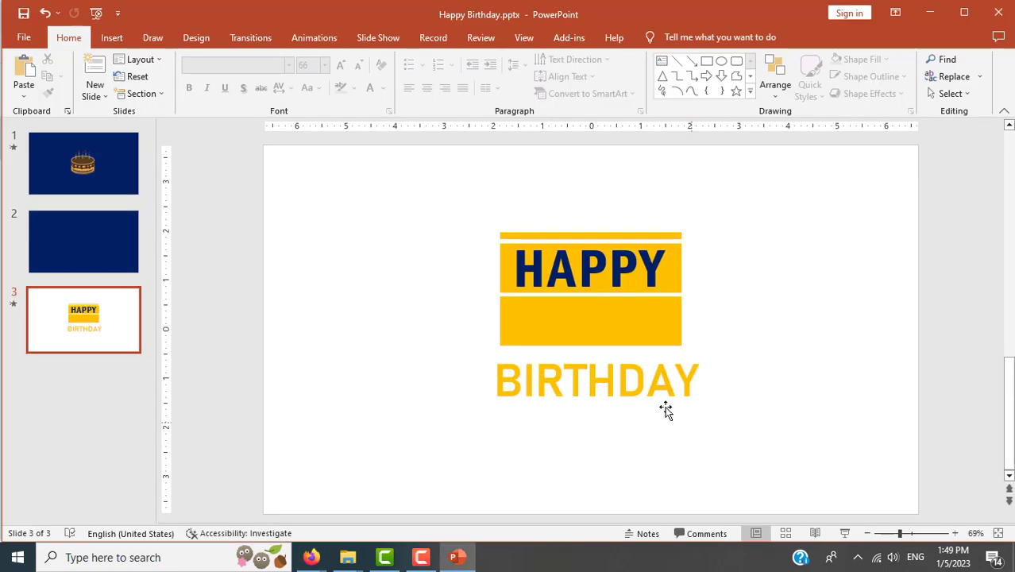
left_click(645, 380)
key("alt+Tab")
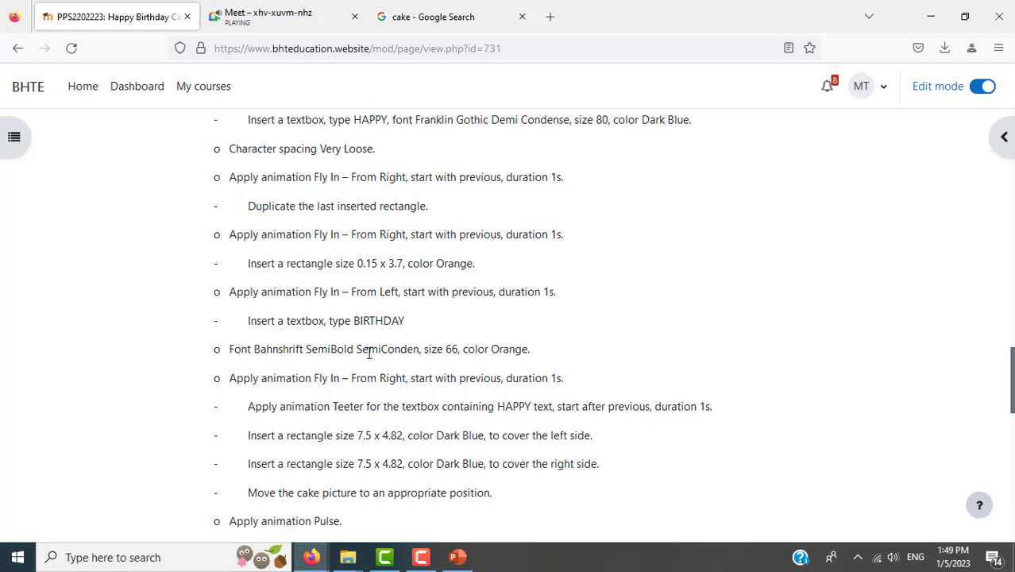
key("alt+Tab")
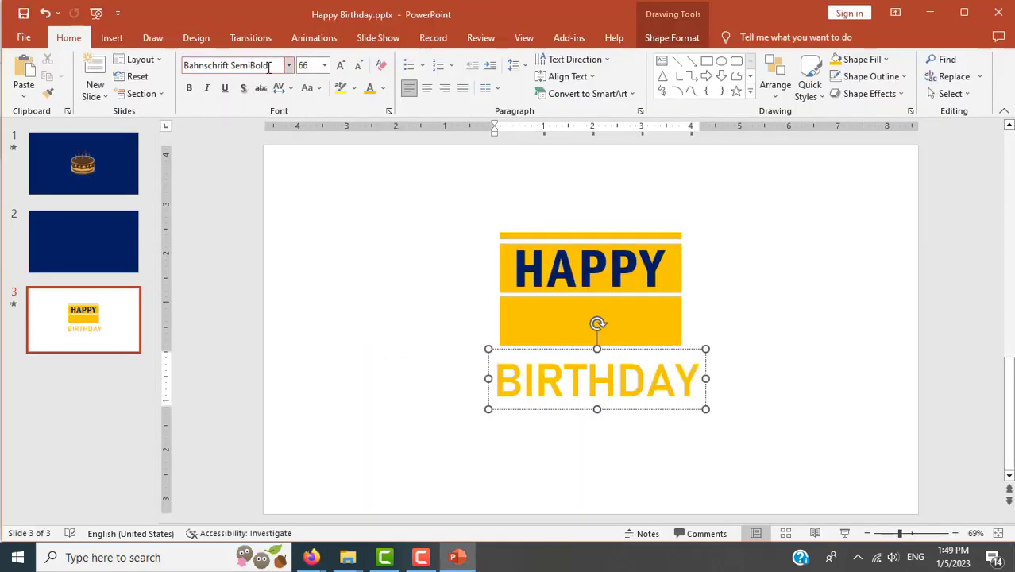
left_click(273, 65)
left_click(274, 66)
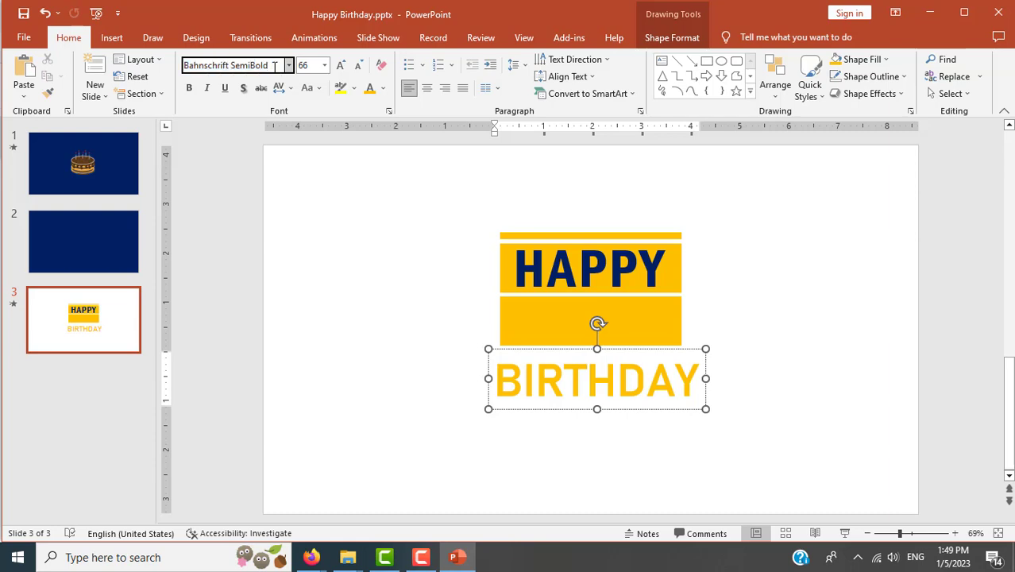
type(" Sen")
key("Return")
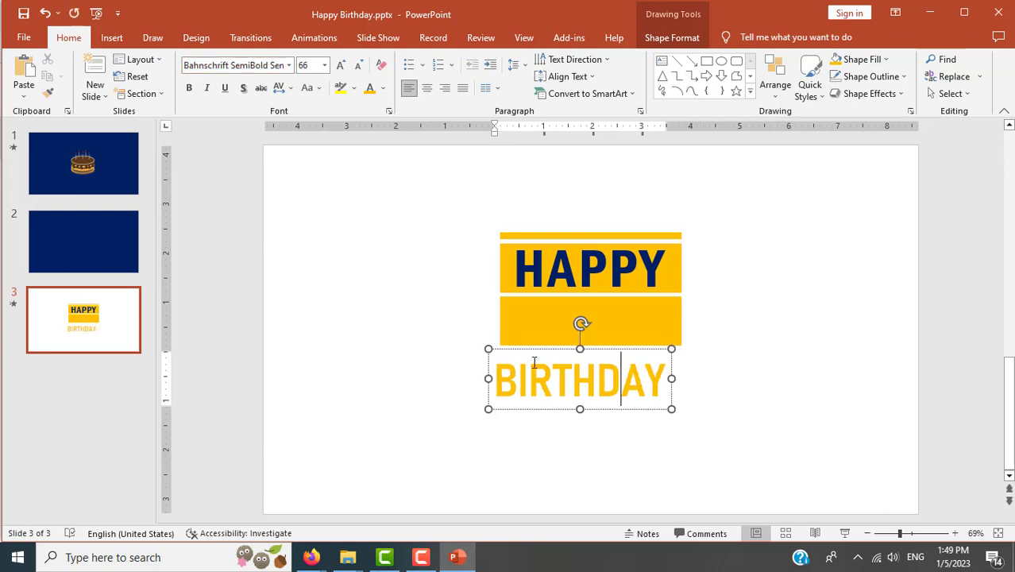
- Centre the BIRTHDAY text box under the HAPPY block
left_click(612, 348)
left_click_drag(613, 347, 624, 345)
left_click(790, 407)
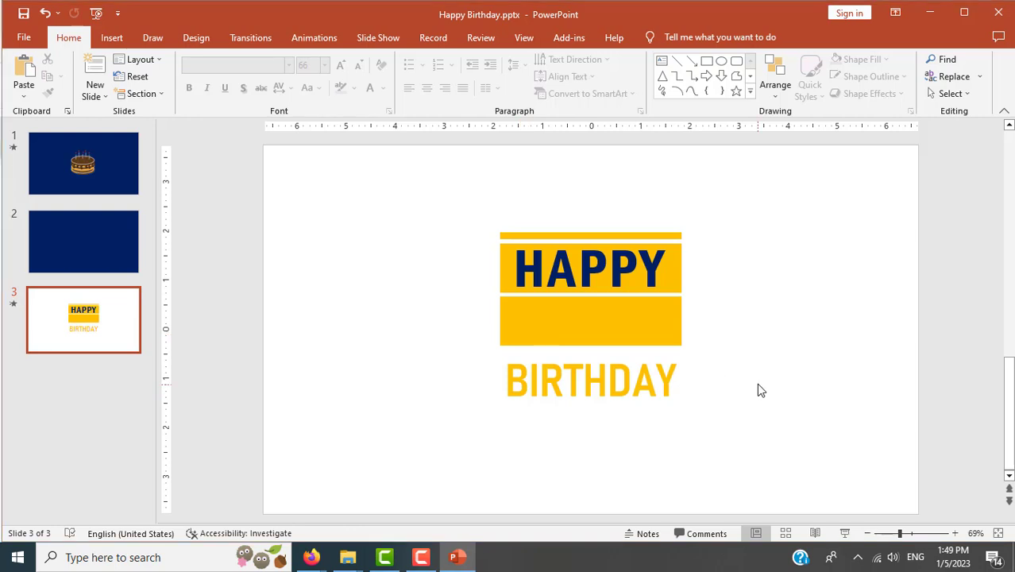
key("alt+Tab")
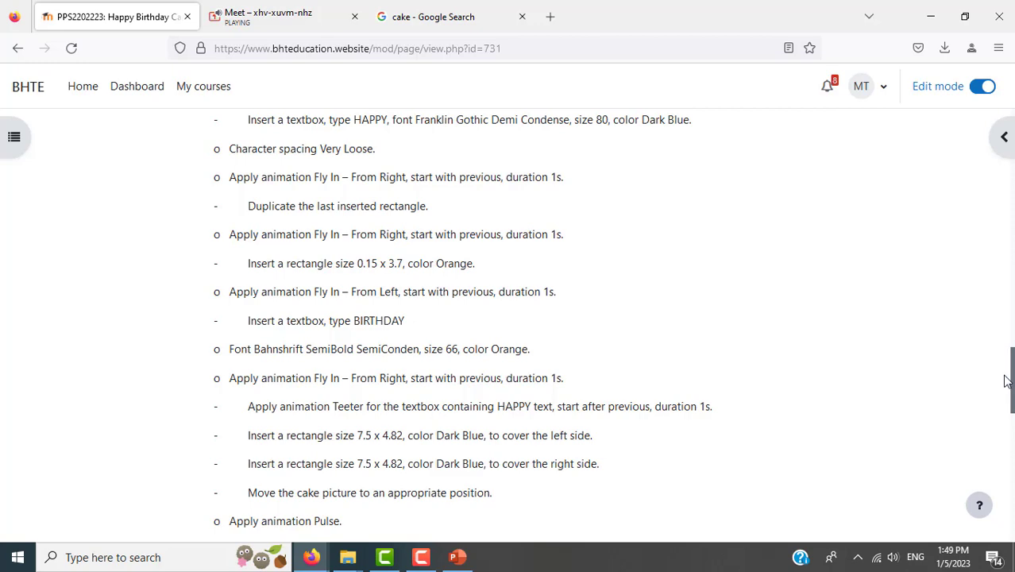
- Give BIRTHDAY a Fly In animation from the right
key("alt+Tab")
left_click(634, 378)
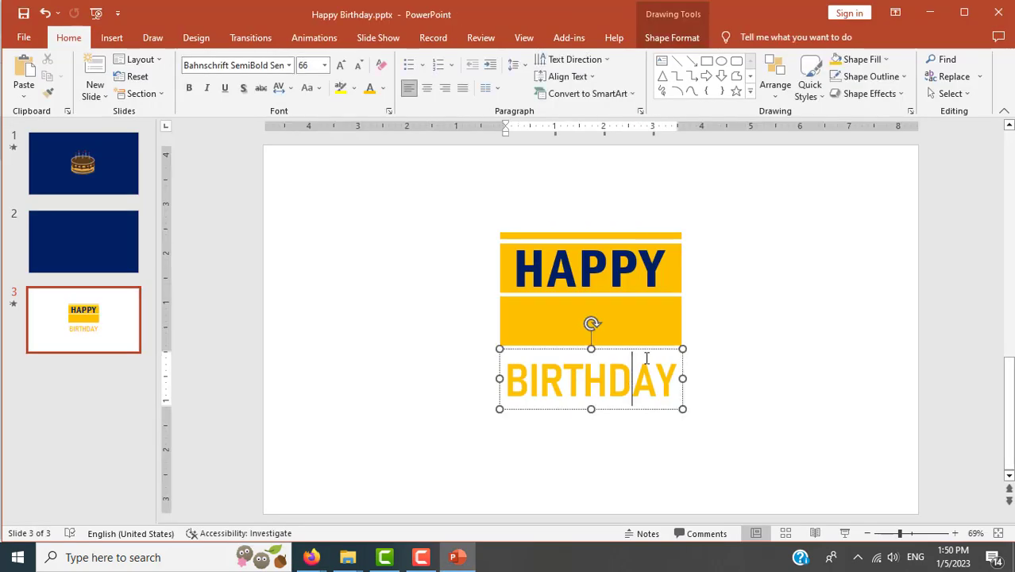
left_click(650, 350)
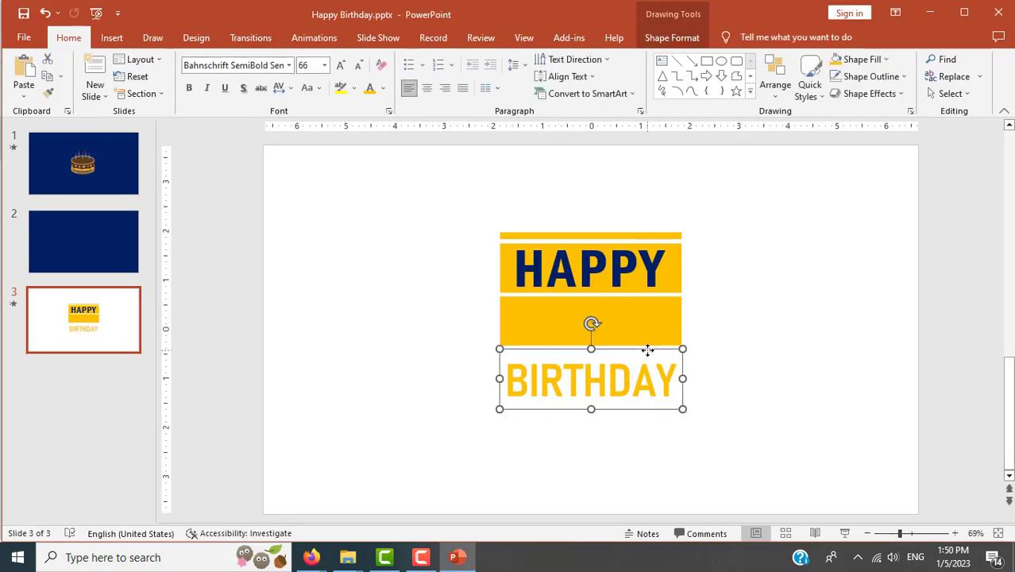
left_click(314, 38)
left_click(269, 78)
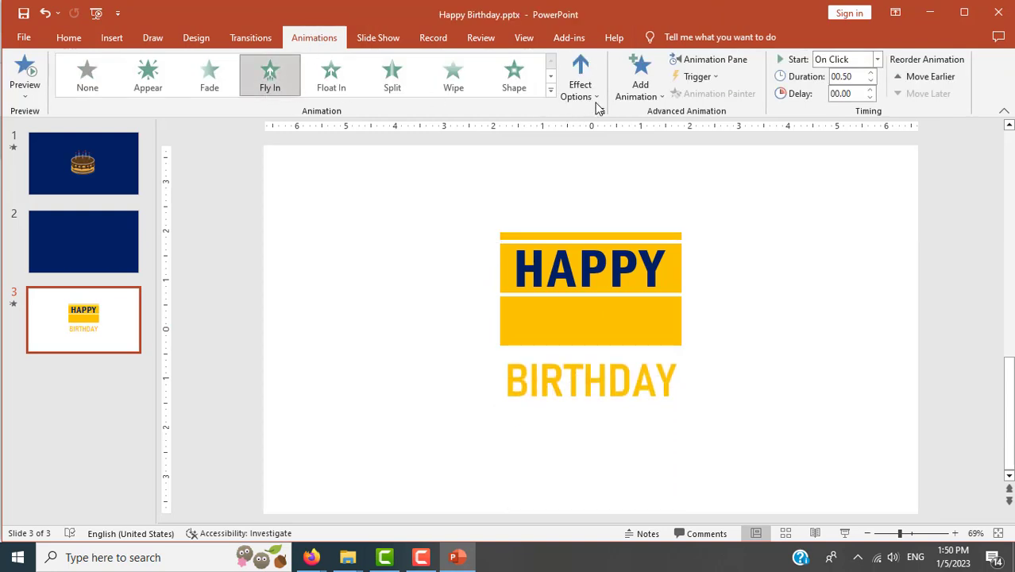
left_click(589, 91)
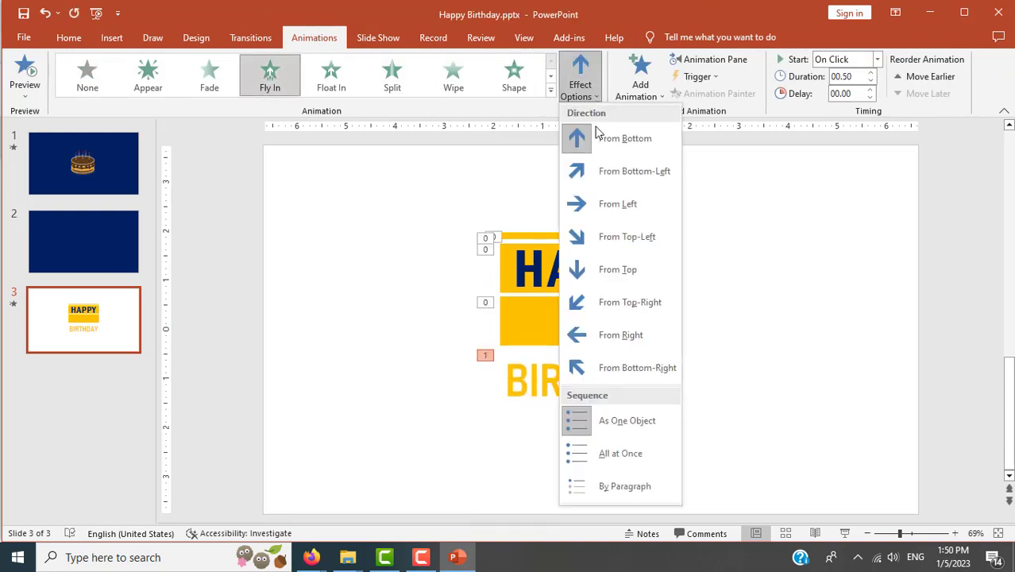
left_click(638, 336)
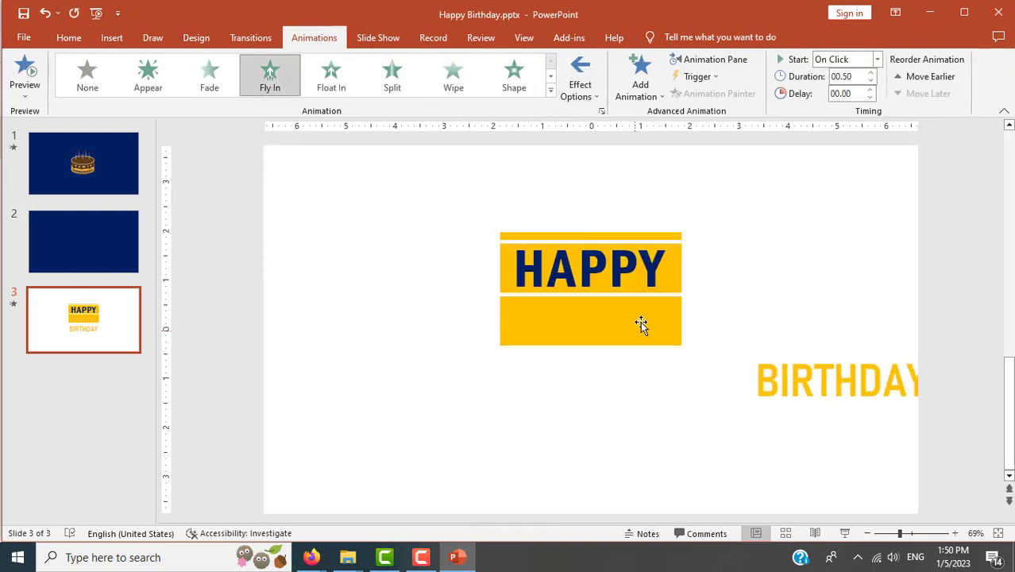
- Set BIRTHDAY's animation to start With Previous and last 1 second
left_click(879, 60)
left_click(847, 89)
key("alt+Tab")
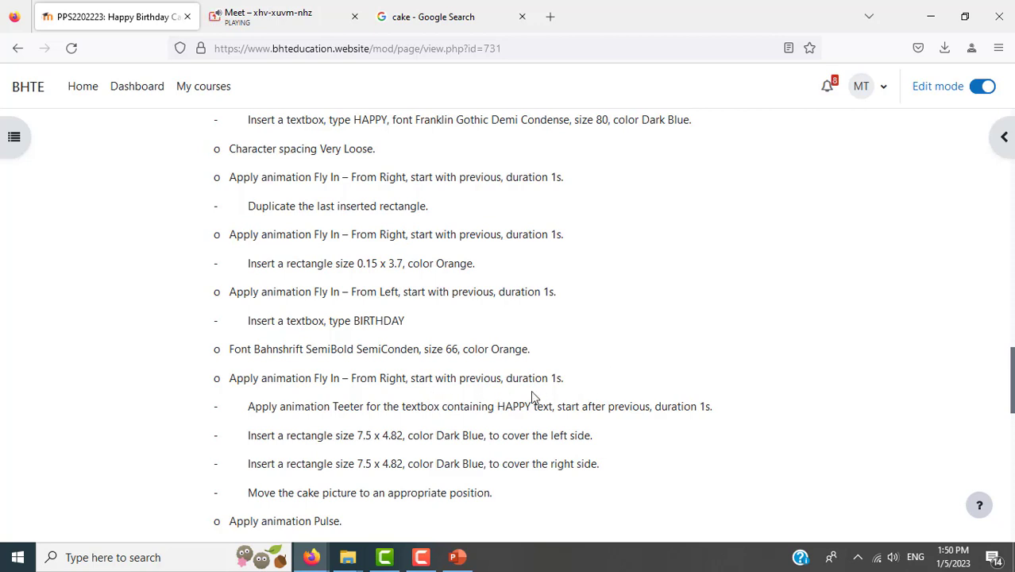
key("alt+Tab")
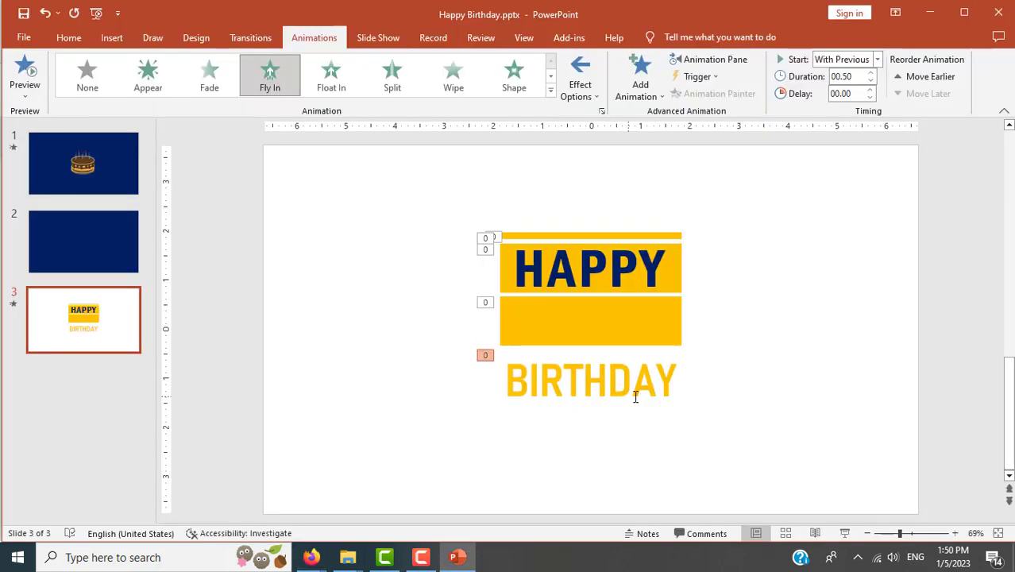
left_click(658, 385)
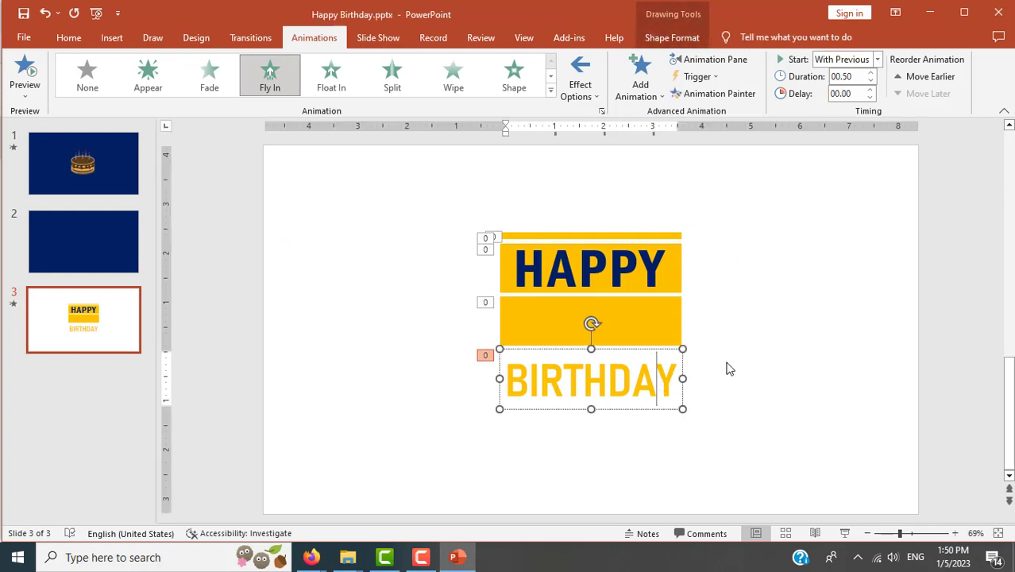
left_click(871, 72)
left_click(870, 72)
left_click(790, 432)
key("alt+Tab")
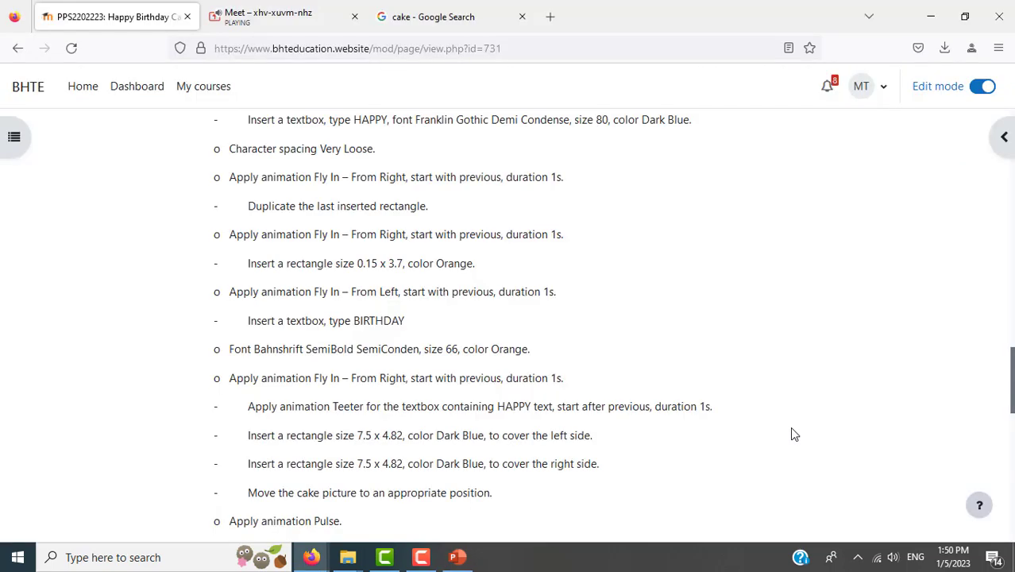
key("alt+Tab")
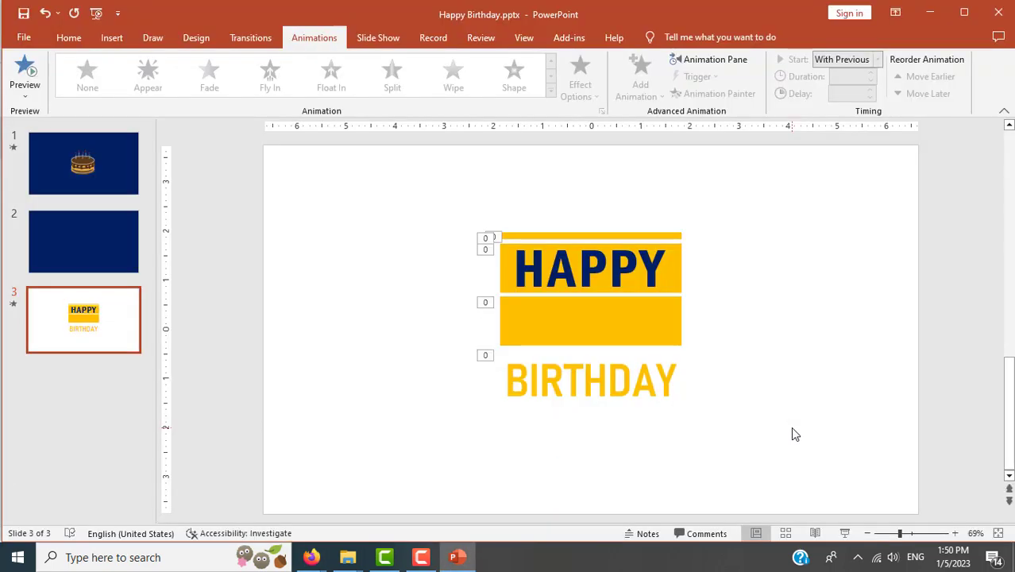
key("alt+Tab")
- Apply the Teeter emphasis animation to the HAPPY text box on slide 3
scroll(792, 408, "up", 2)
scroll(793, 408, "up", 1)
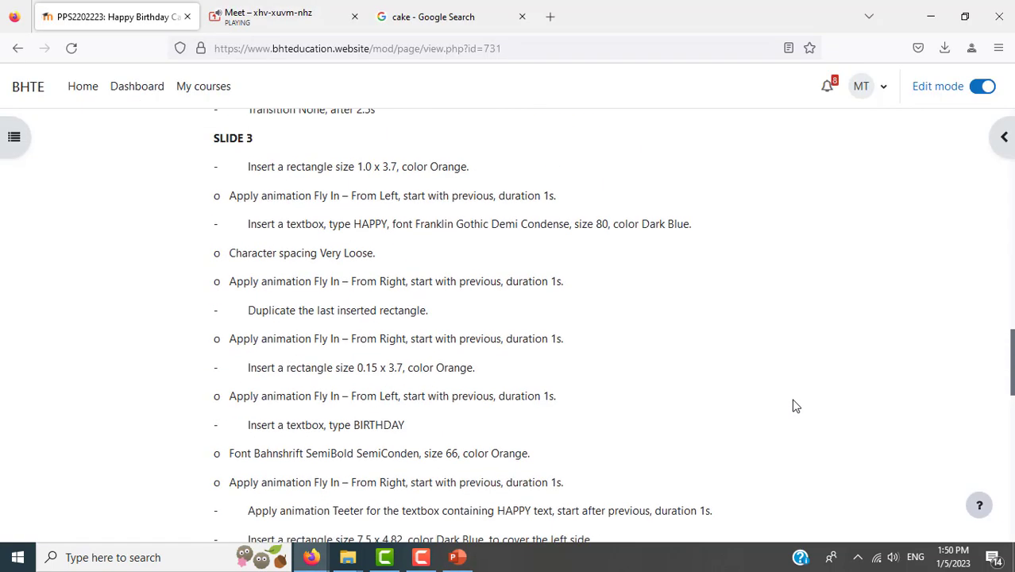
scroll(794, 405, "down", 3)
scroll(795, 405, "down", 3)
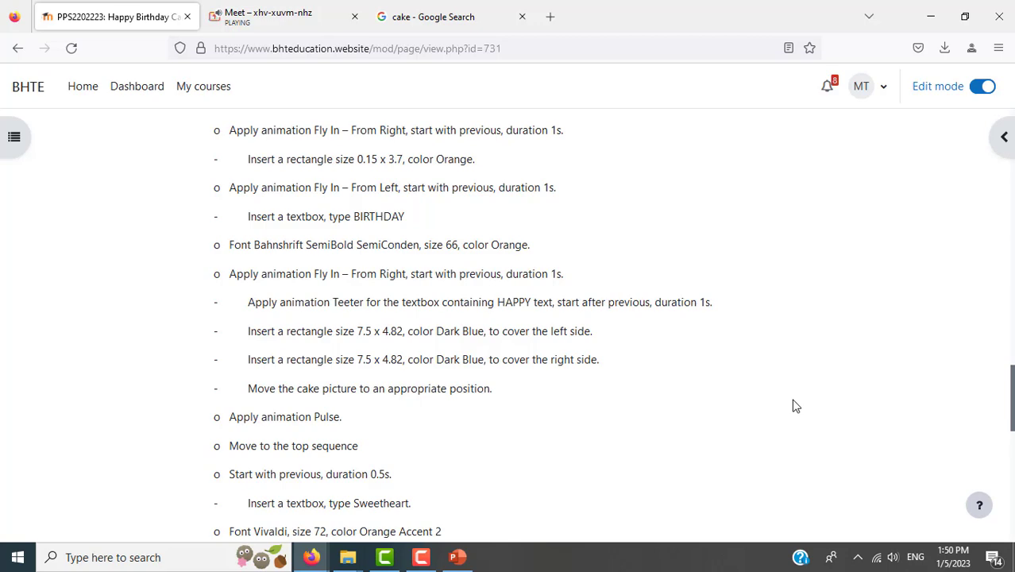
key("alt+Tab")
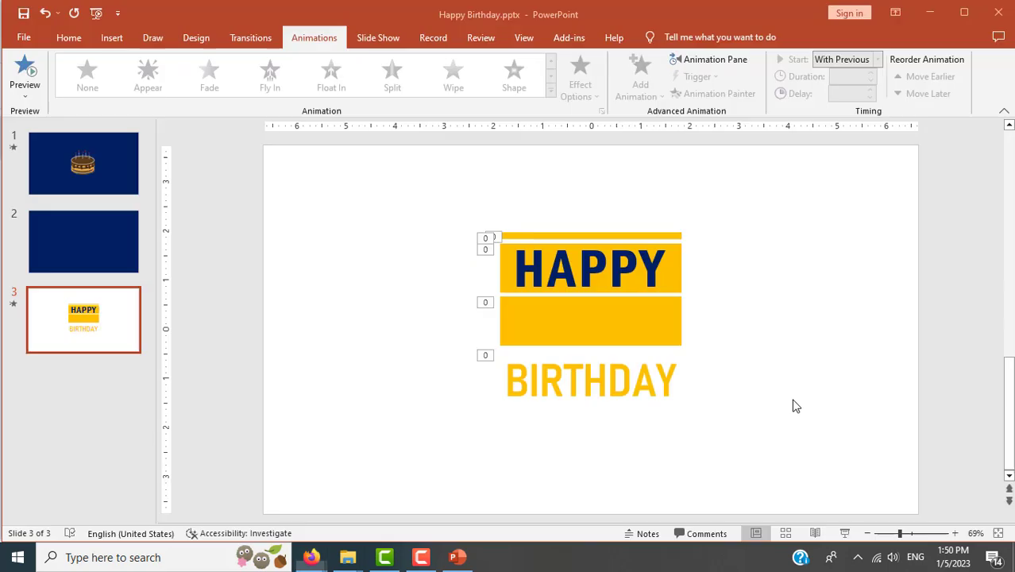
left_click(608, 270)
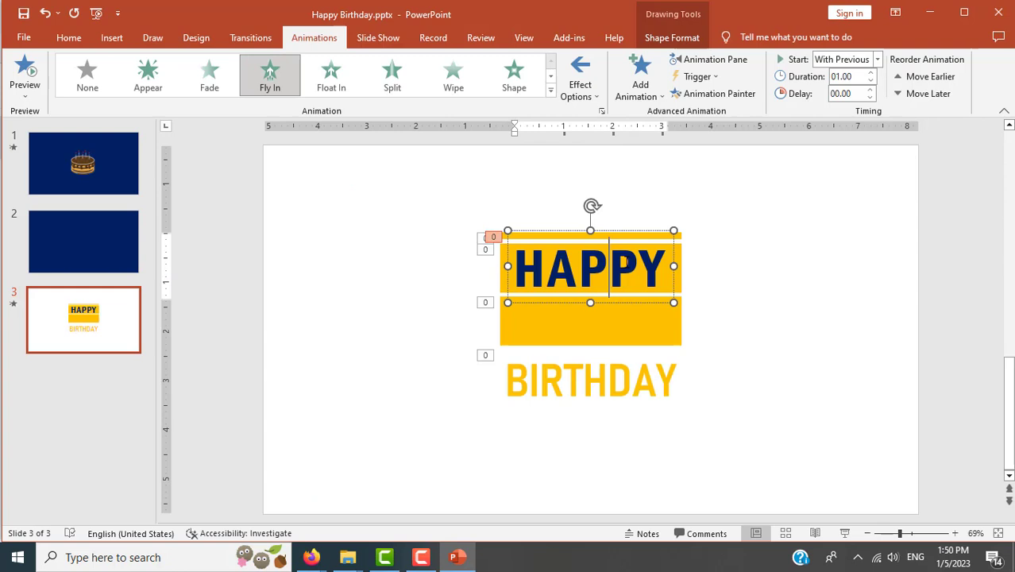
left_click(658, 230)
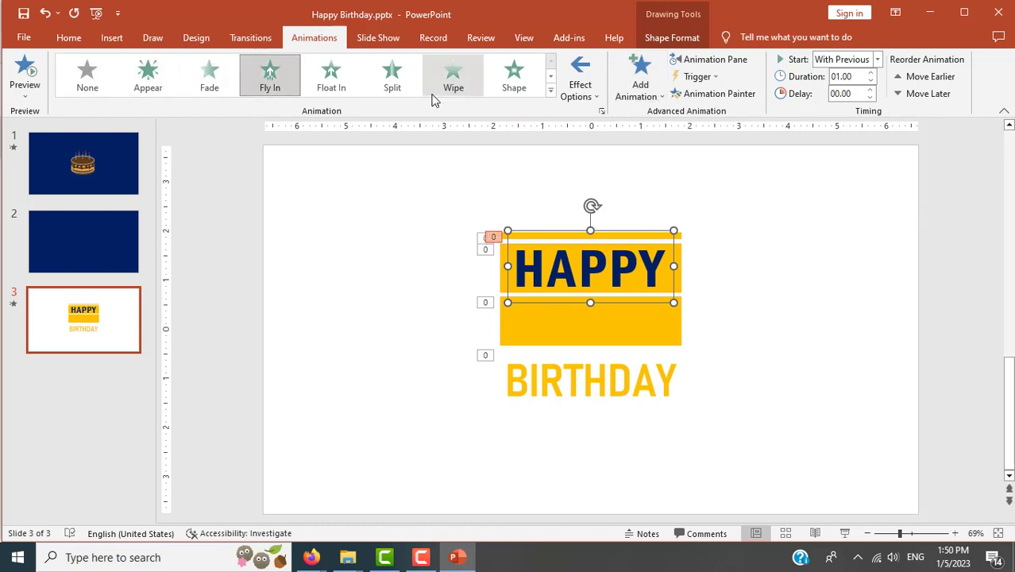
left_click(640, 76)
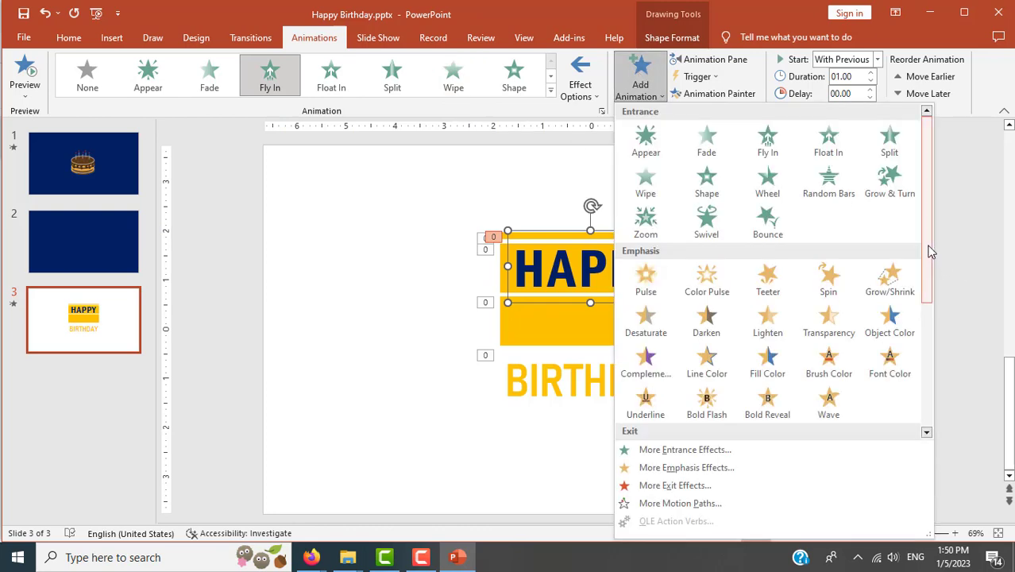
mouse_move(927, 253)
left_mouse_down()
mouse_move(921, 341)
mouse_move(932, 250)
mouse_move(931, 267)
left_mouse_up()
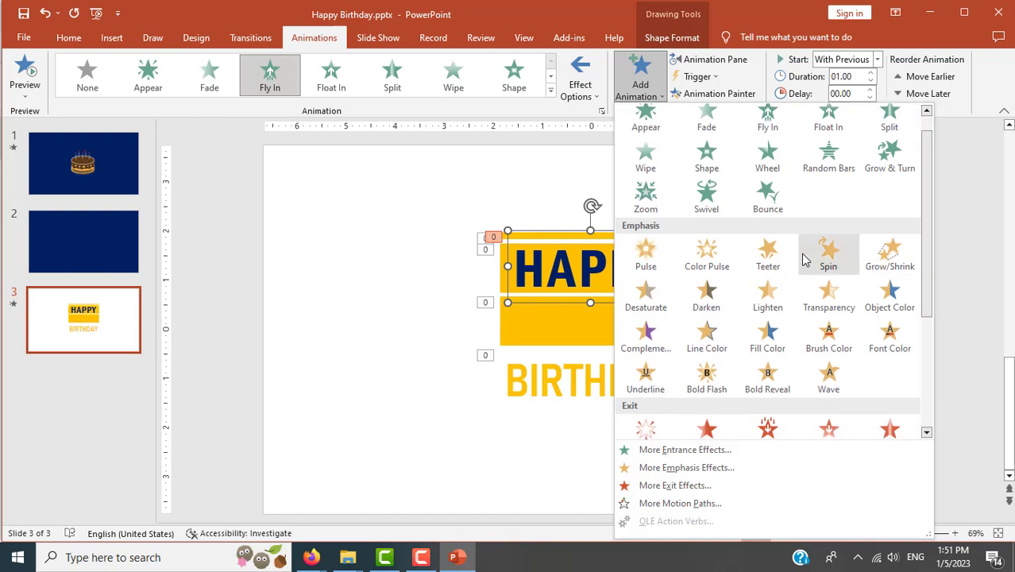
left_click(768, 252)
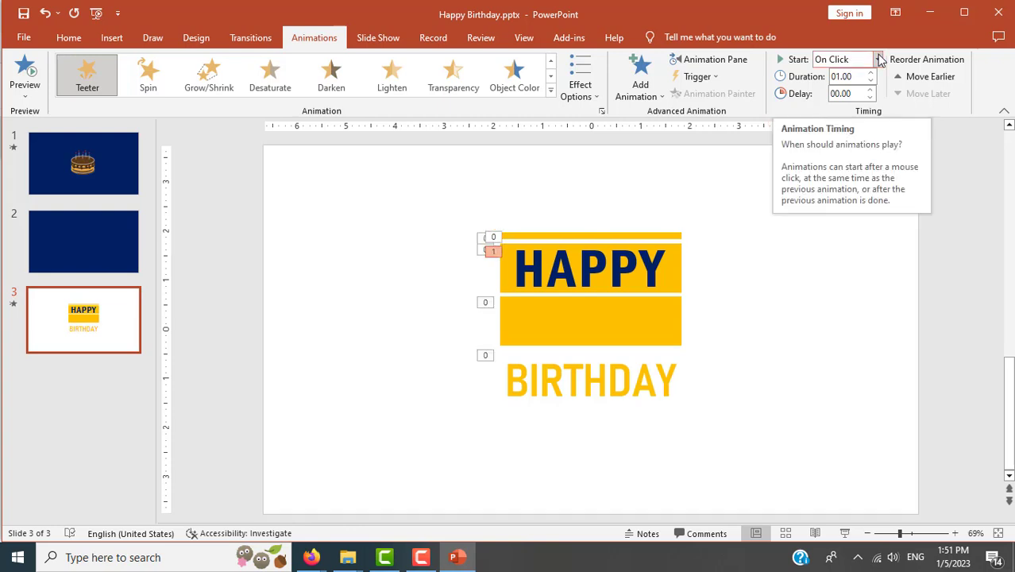
- Set the Teeter to start After Previous with a 01.00 duration, then preview it
key("alt+Tab")
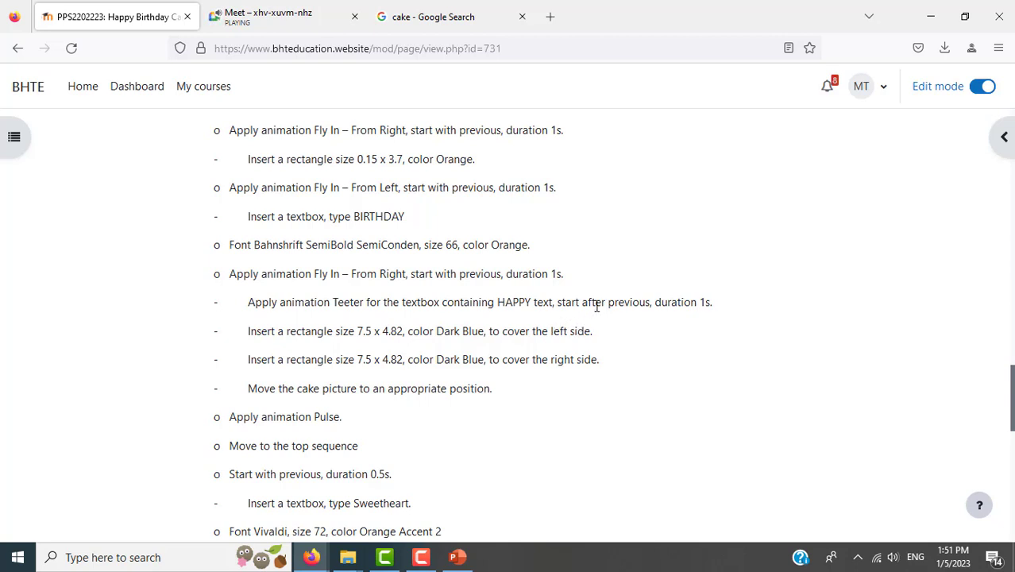
key("alt+Tab")
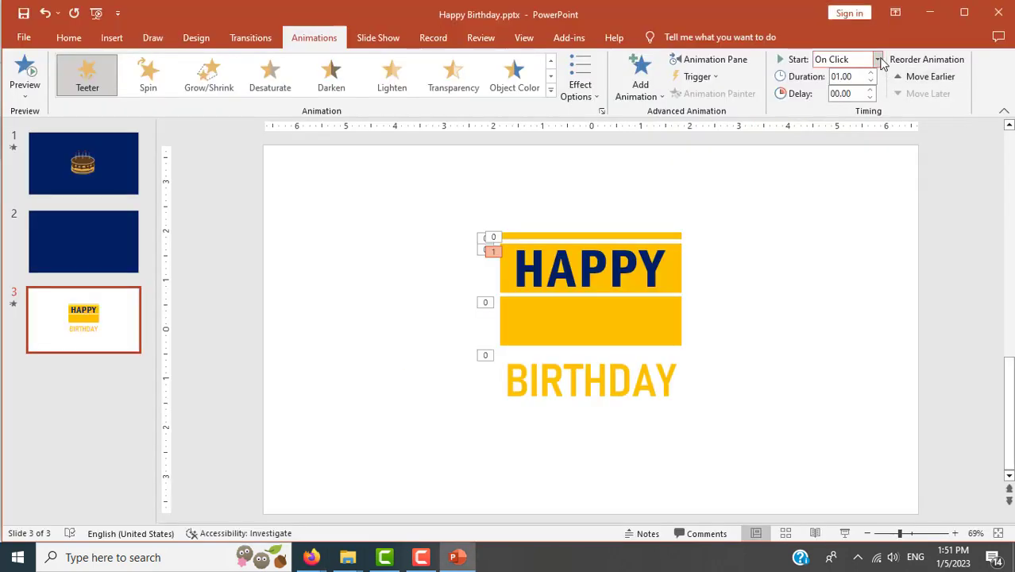
left_click(878, 60)
left_click(843, 105)
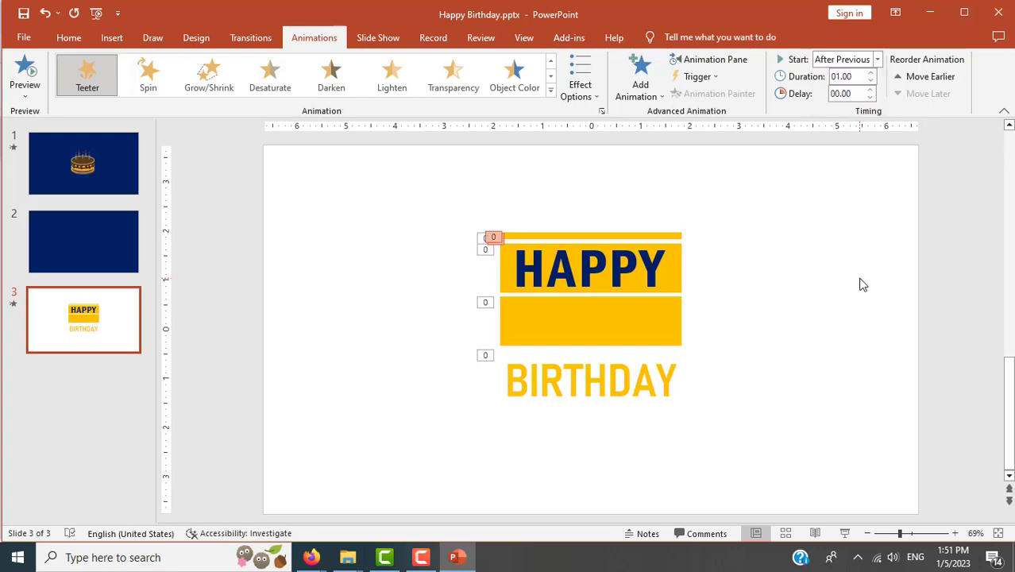
key("alt+Tab")
key("alt+Tab")
key("alt+Tab")
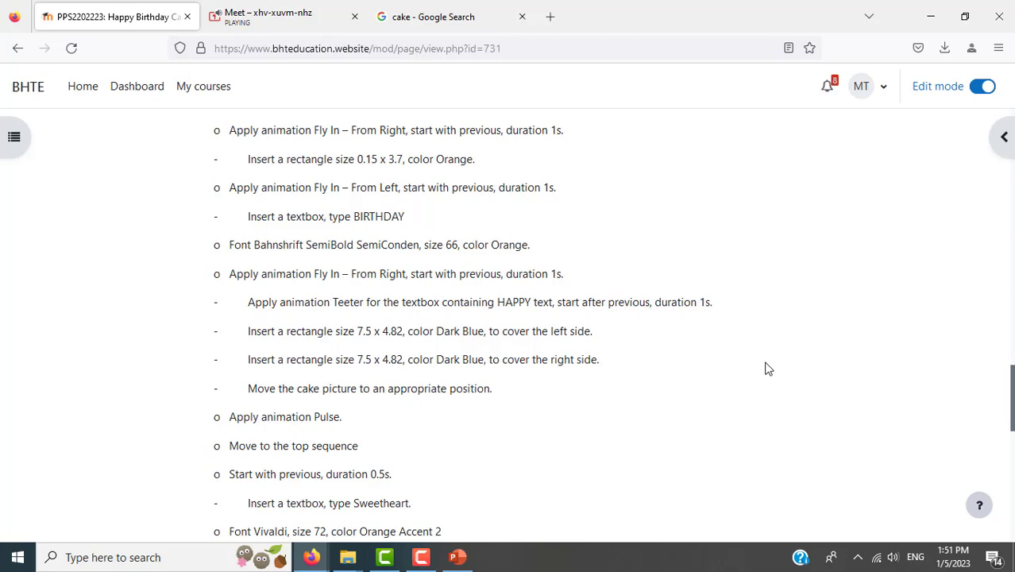
key("alt+Tab")
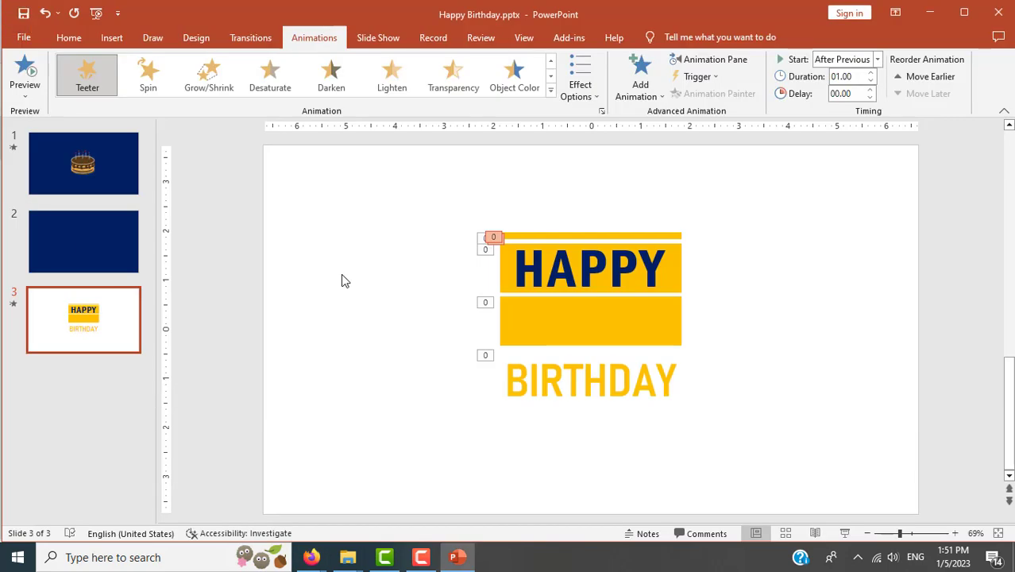
left_click(84, 64)
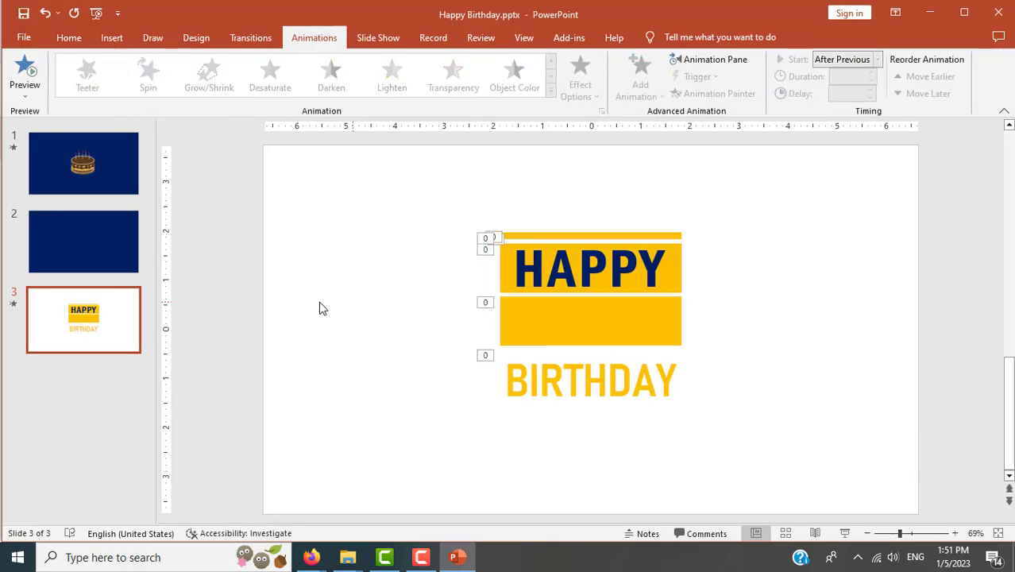
- Draw a rectangle down the left side of slide 3 with dark blue fill and no outline
left_click(112, 40)
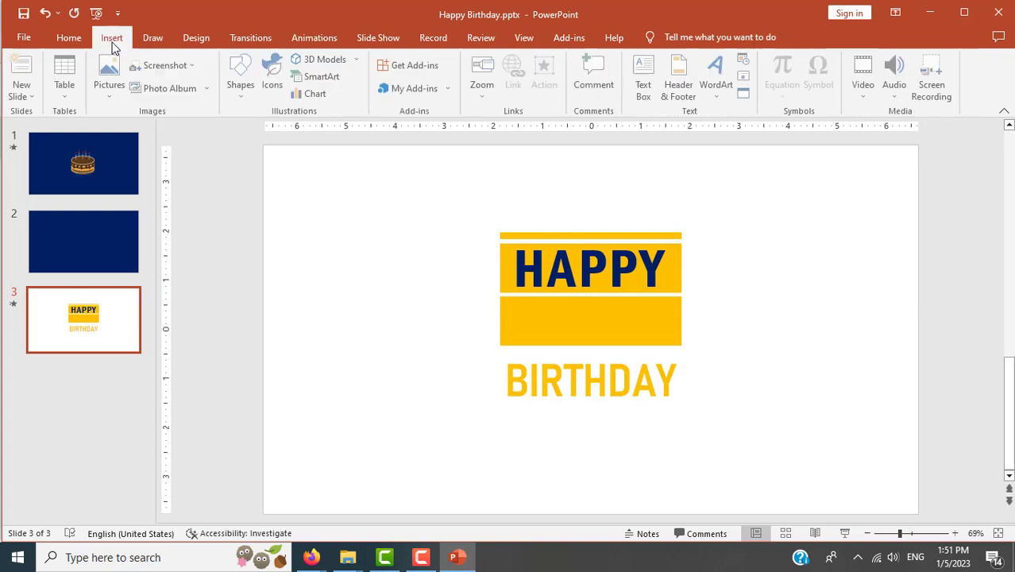
left_click(247, 86)
left_click(282, 130)
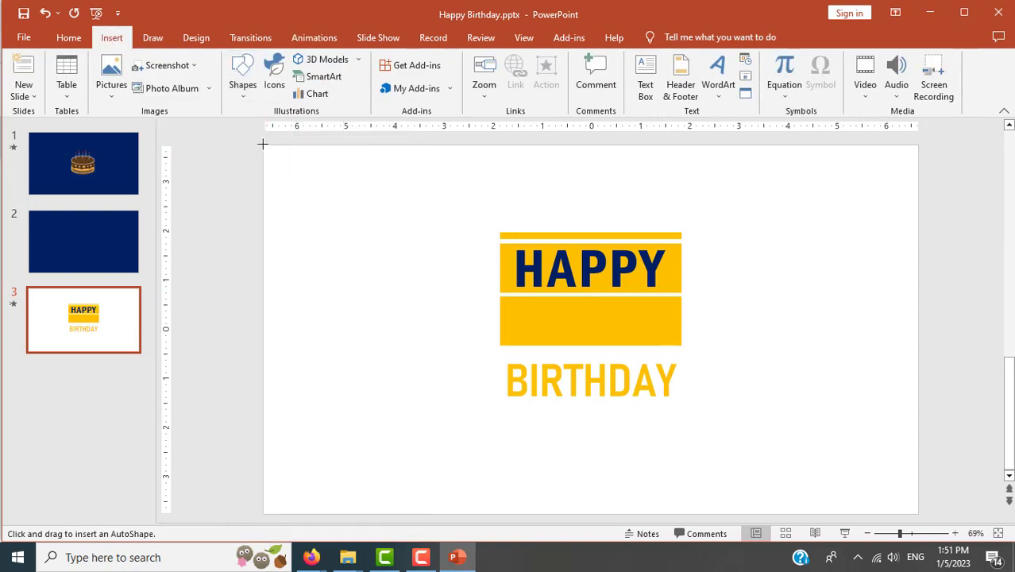
left_click_drag(262, 144, 483, 514)
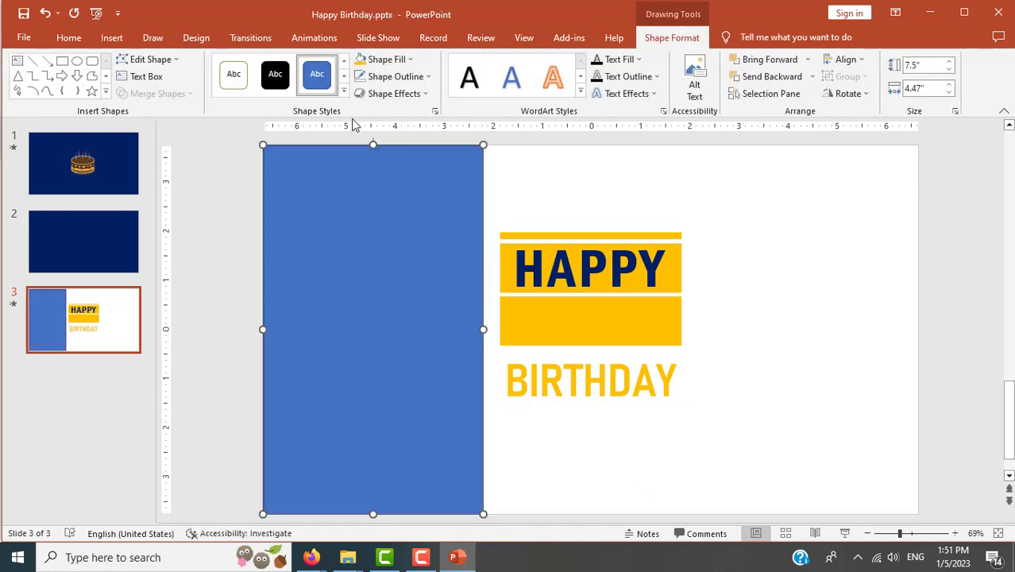
left_click(412, 59)
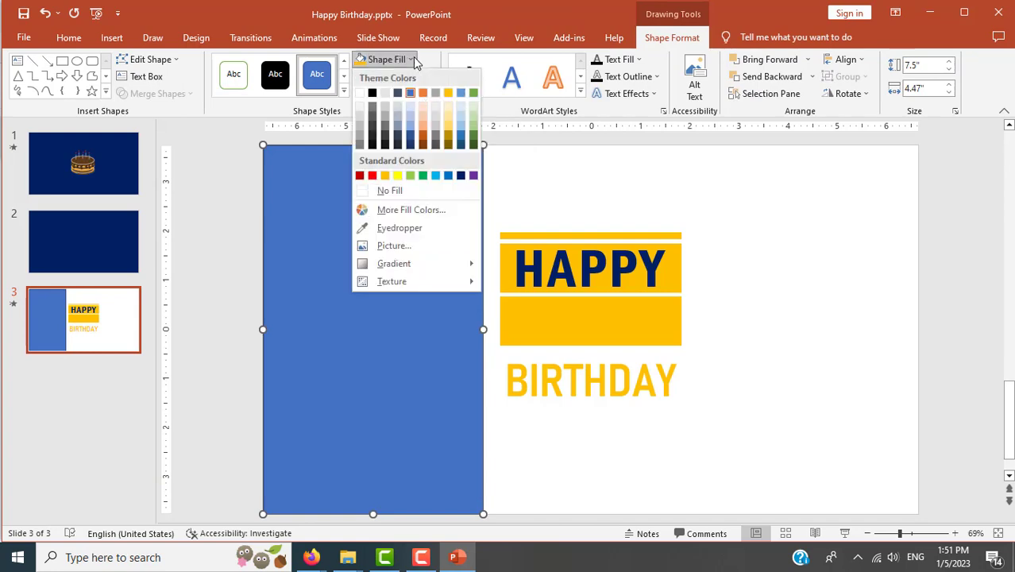
left_click(461, 175)
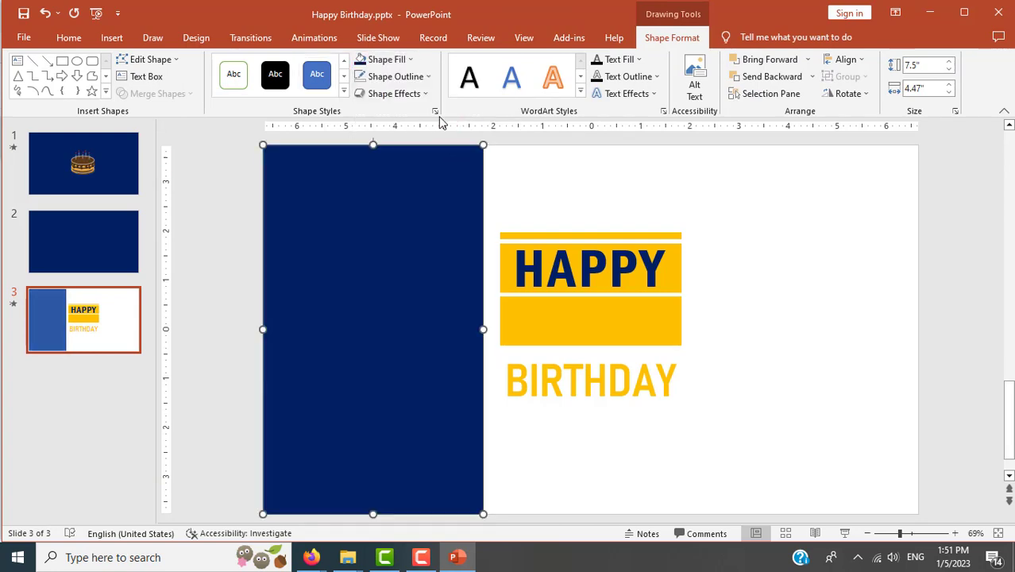
left_click(427, 76)
left_click(405, 208)
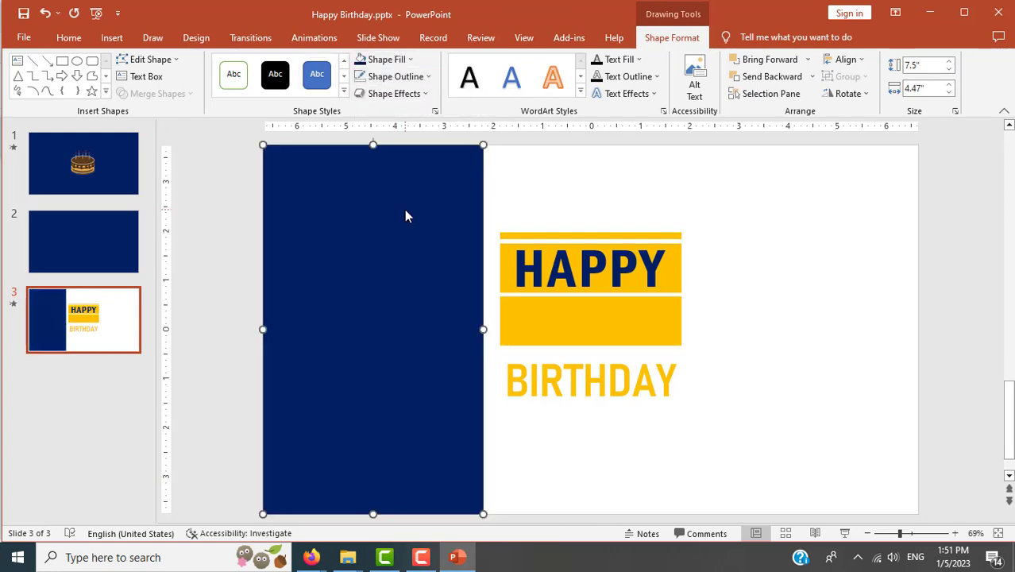
- Set the rectangle's width to 4.82 inches
key("alt+Tab")
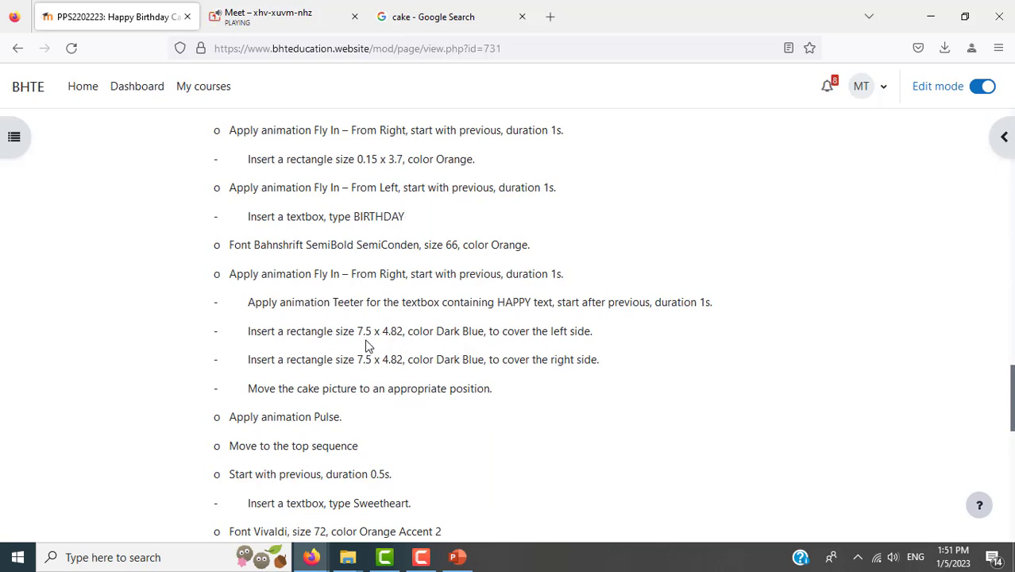
key("alt+Tab")
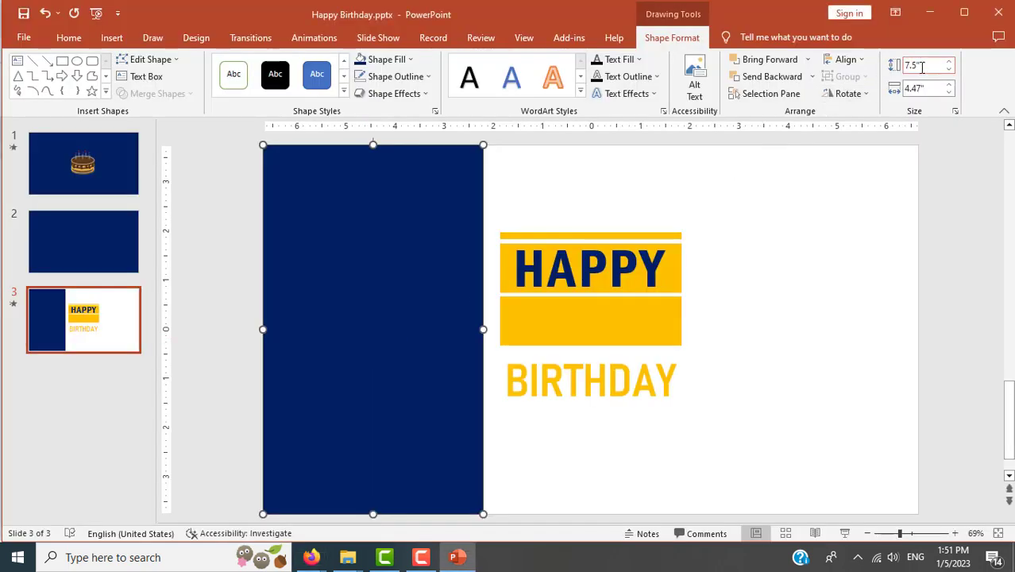
left_click(915, 89)
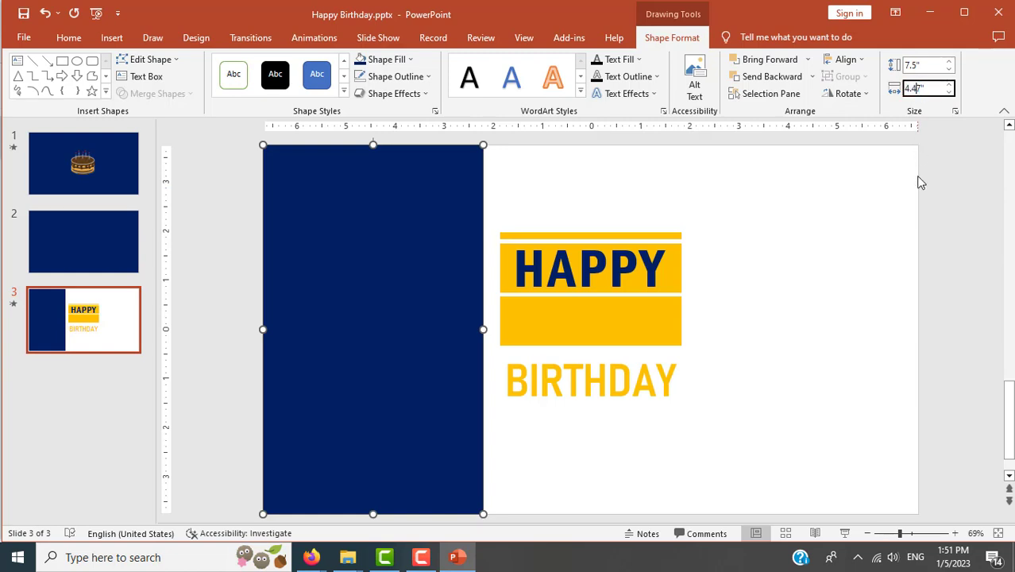
key("BackSpace")
key("BackSpace")
type("82")
key("Return")
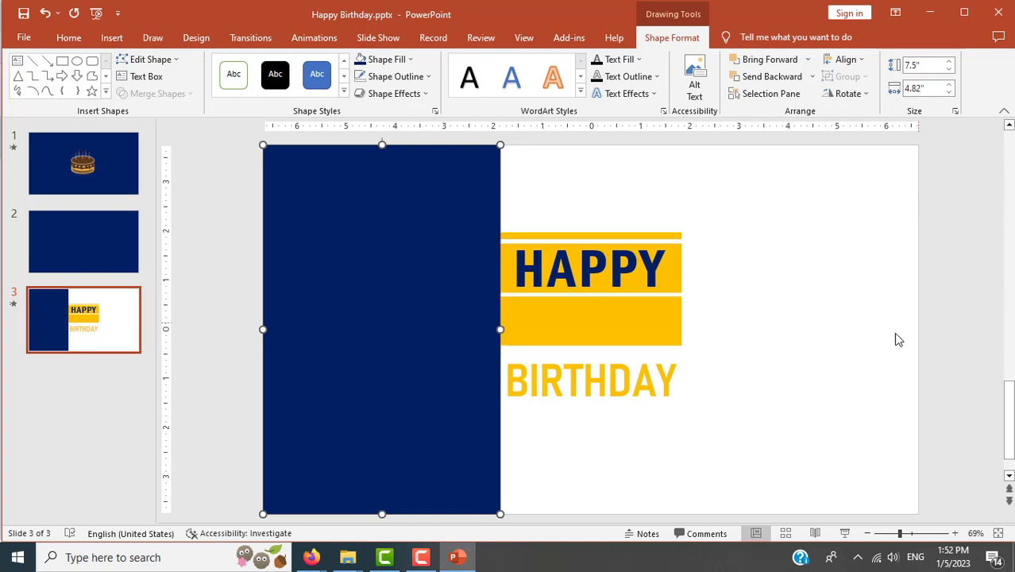
key("alt+Tab")
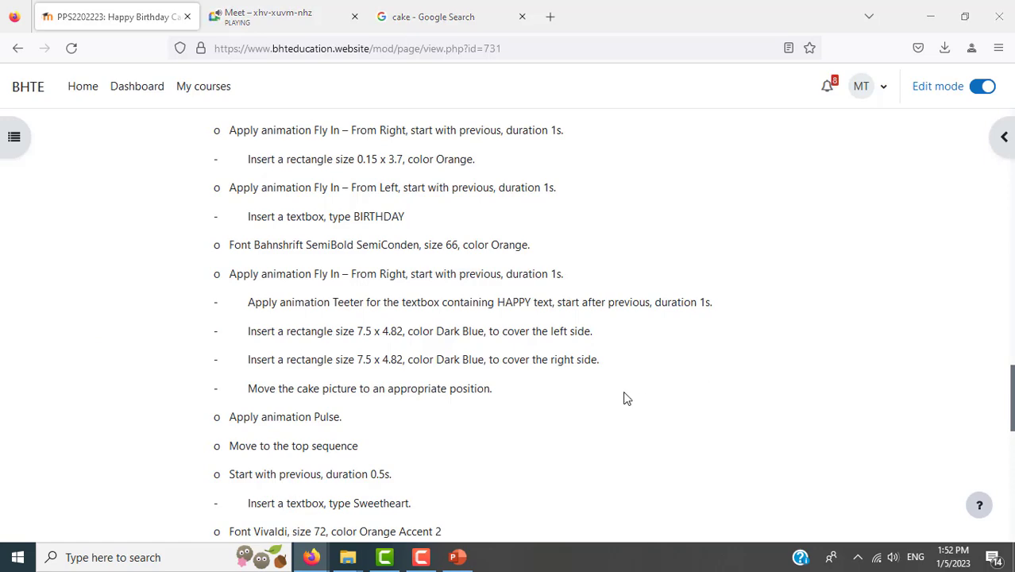
- Ctrl+drag a copy of the dark blue rectangle to the right edge of slide 3, then deselect
key("alt+Tab")
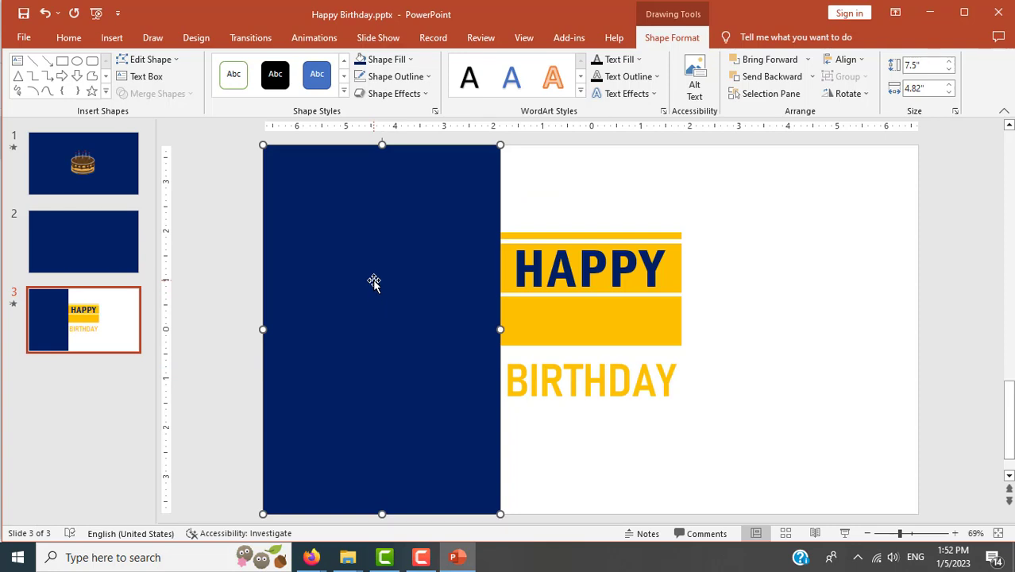
left_click_drag(373, 282, 795, 291)
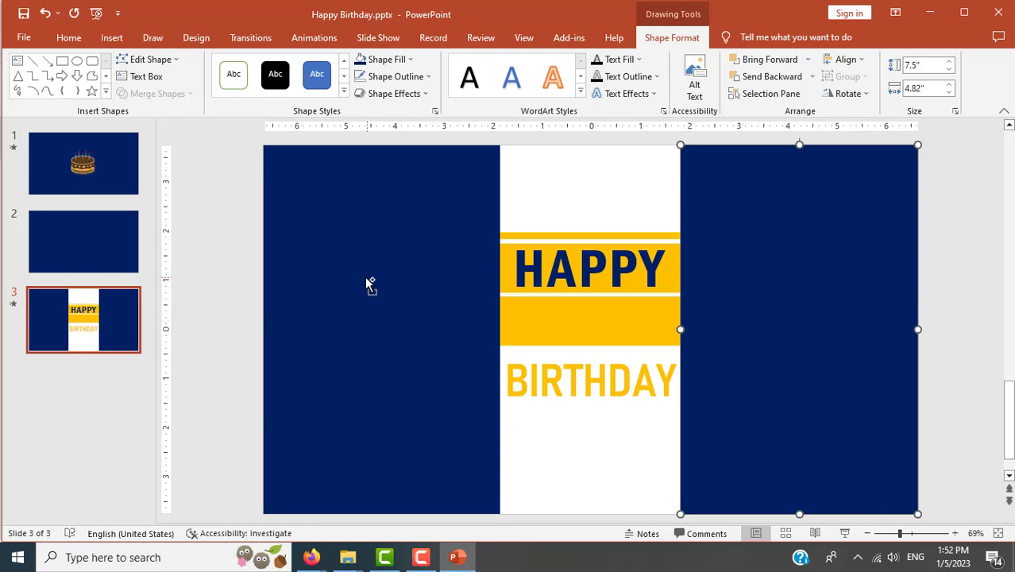
left_click(967, 384)
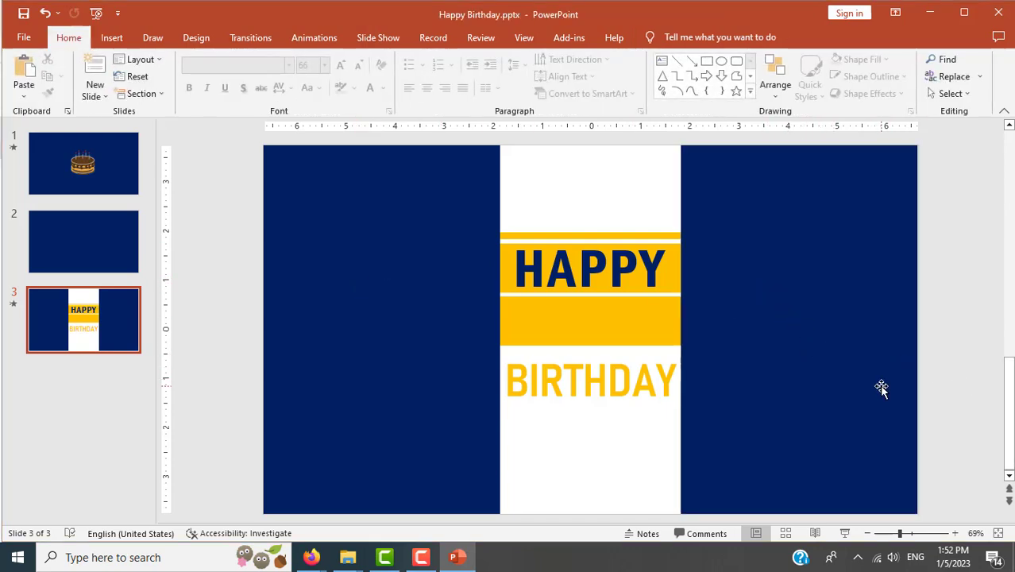
key("alt+Tab")
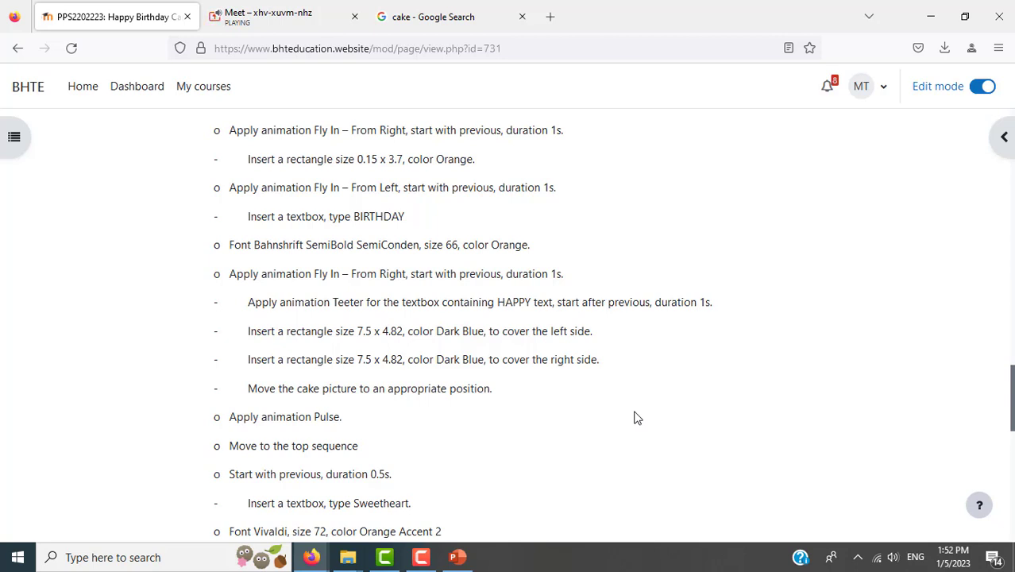
- Save Happy Birthday.pptx, read the SLIDE 4 steps on the course page, and return to PowerPoint
key("alt+Tab")
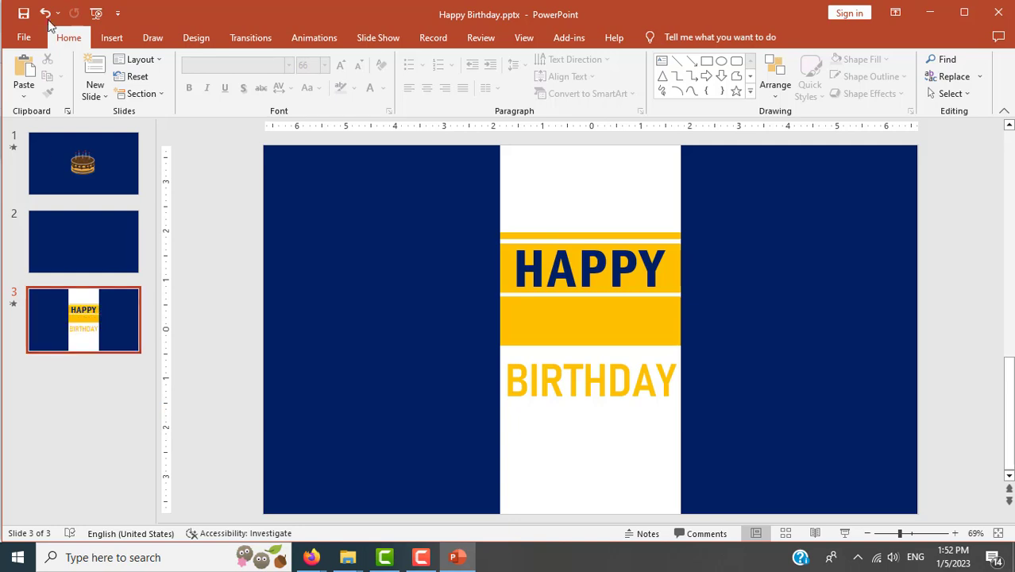
left_click(23, 16)
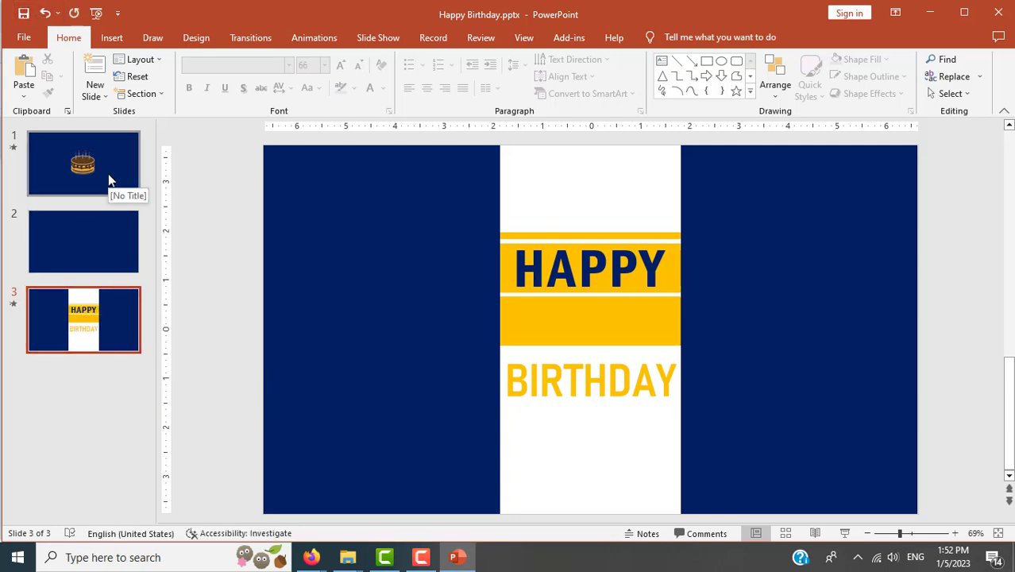
key("alt+Tab")
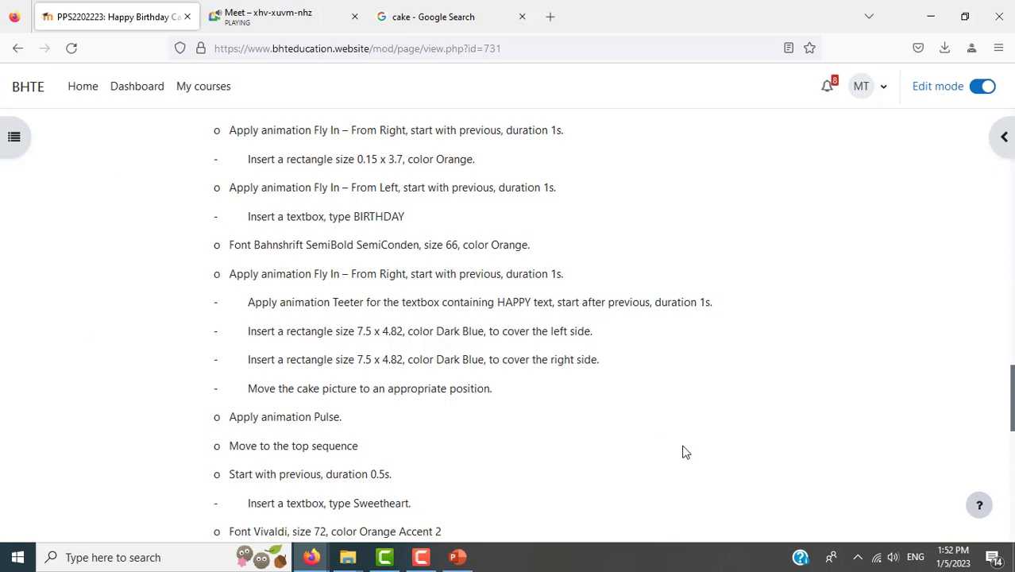
scroll(685, 452, "down", 2)
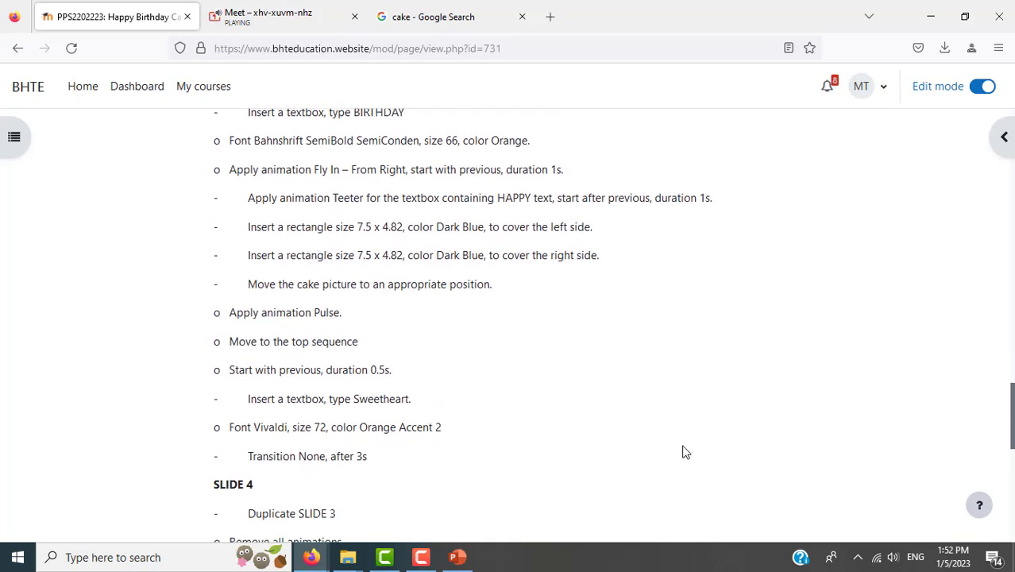
scroll(684, 452, "down", 2)
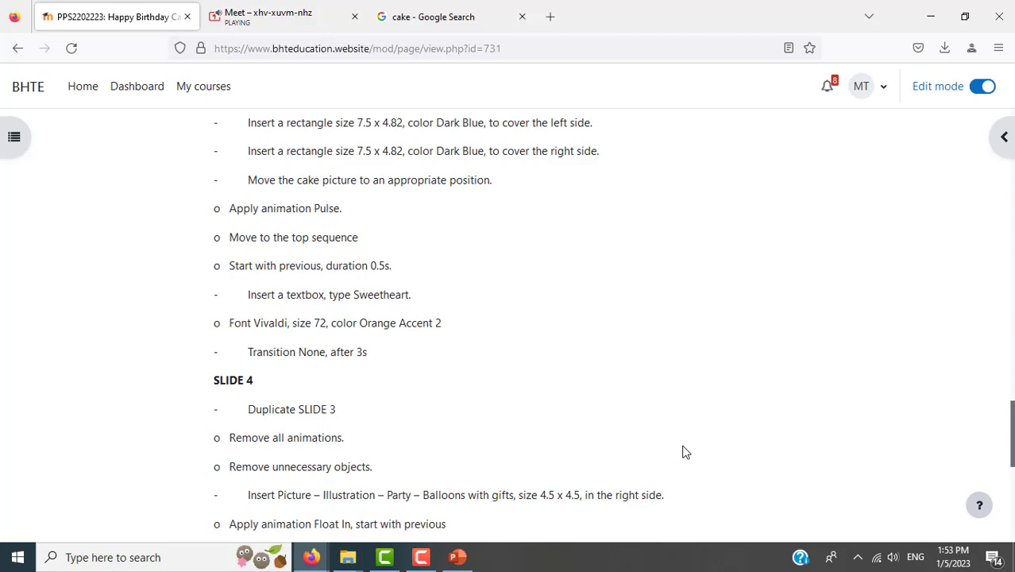
key("alt+Tab")
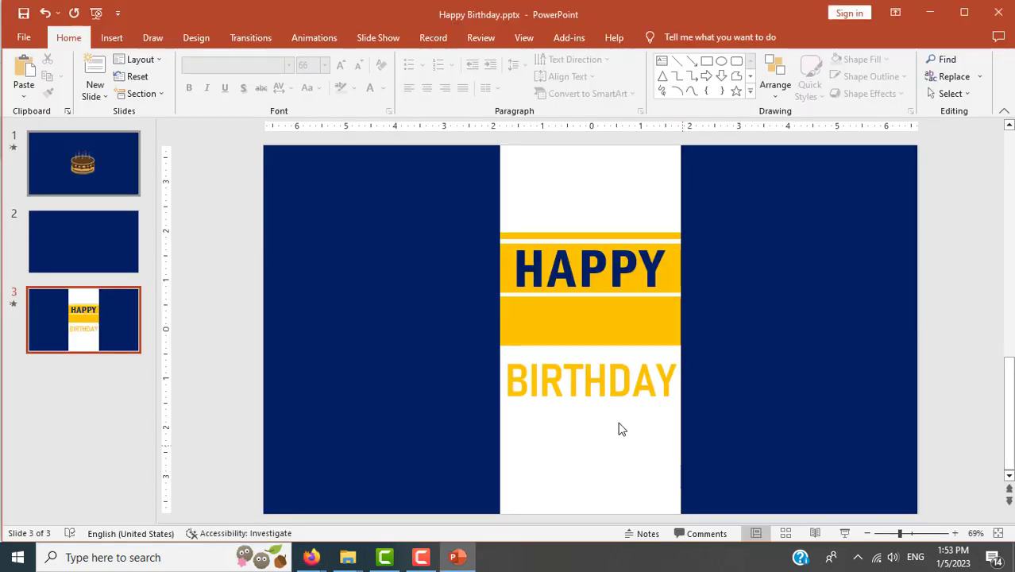
mouse_move(312, 557)
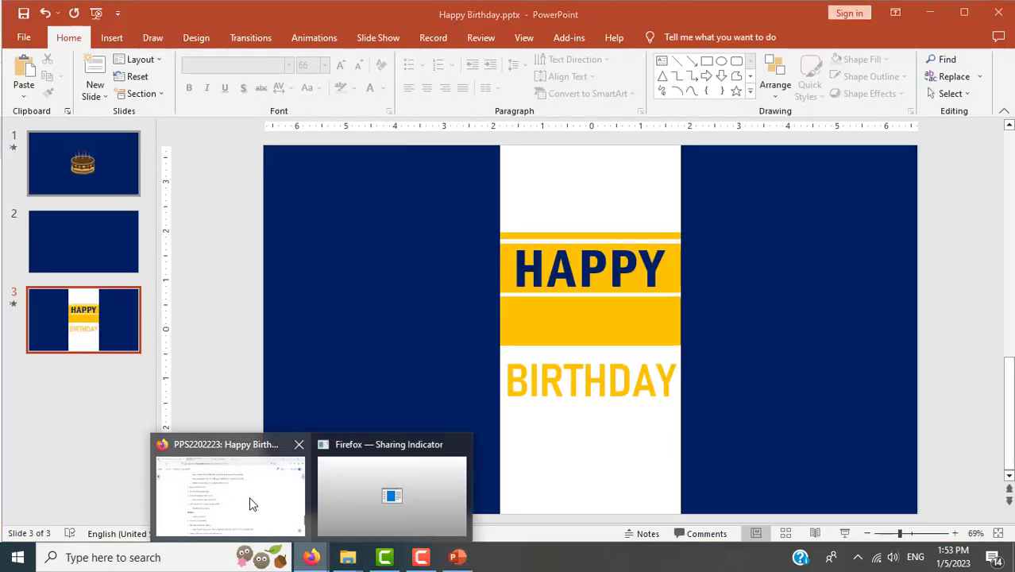
left_click(249, 496)
scroll(636, 315, "up", 10)
scroll(627, 313, "up", 15)
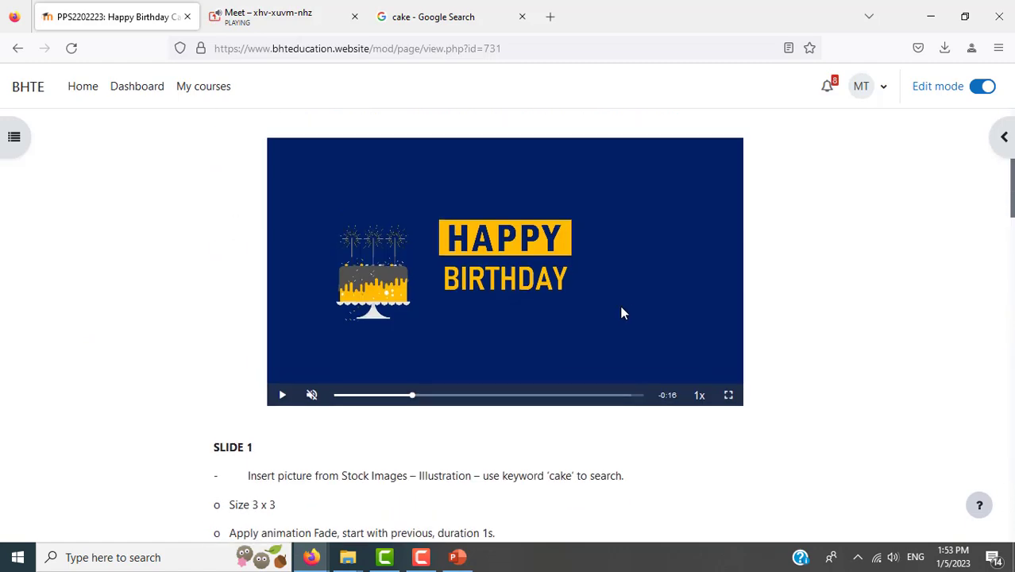
left_click_drag(412, 395, 357, 396)
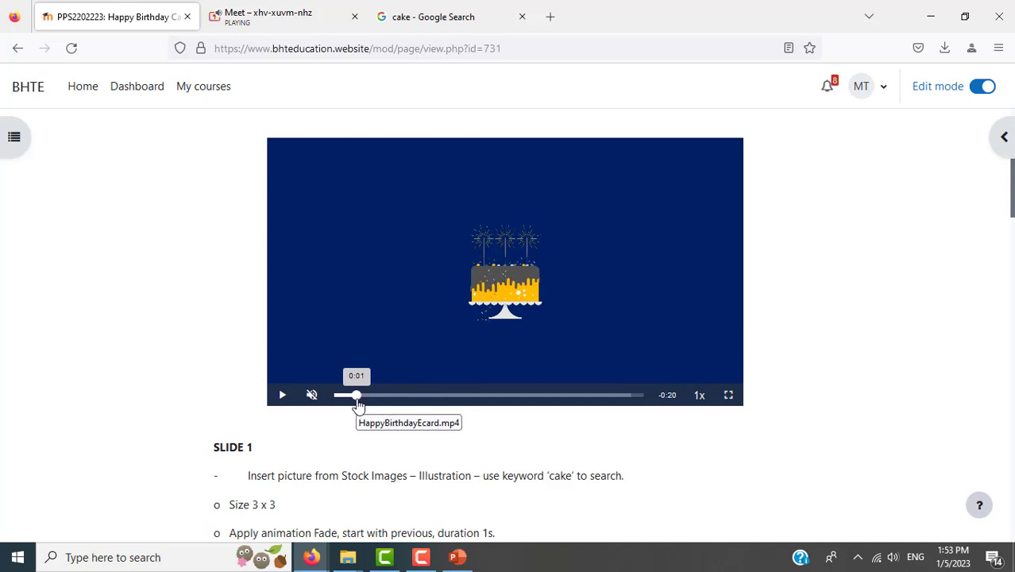
left_click_drag(358, 405, 412, 409)
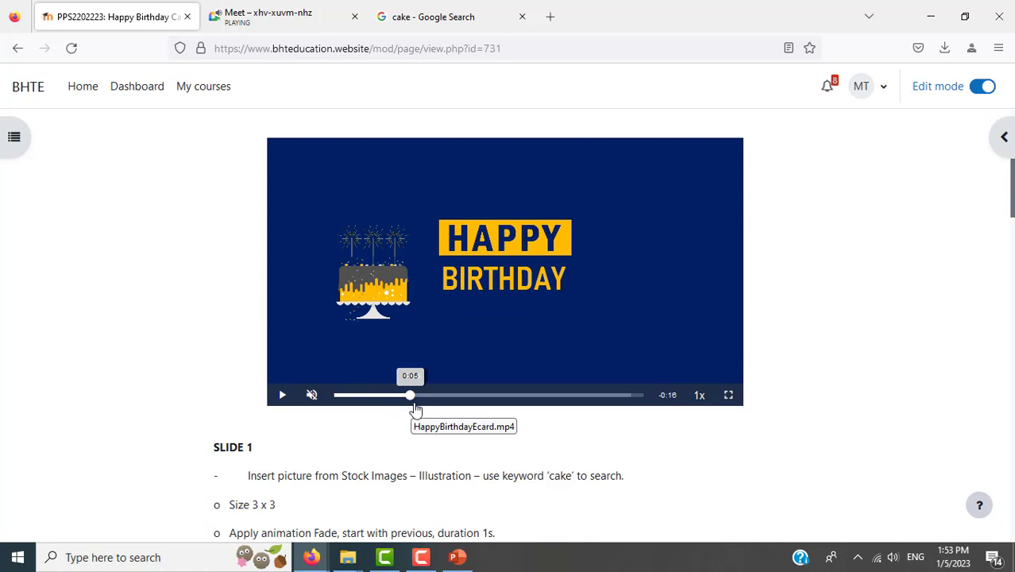
left_click_drag(413, 408, 438, 413)
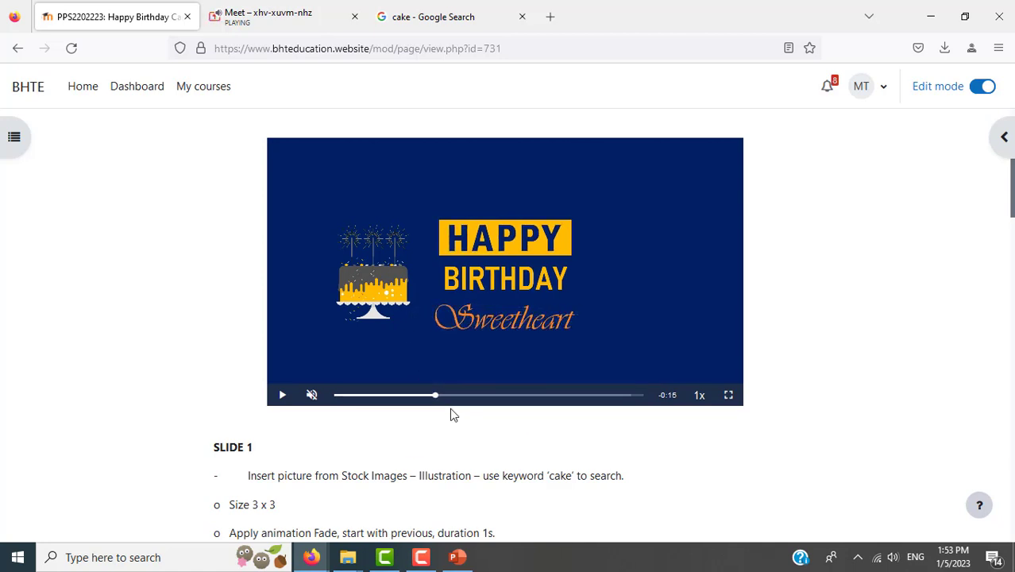
key("alt+Tab")
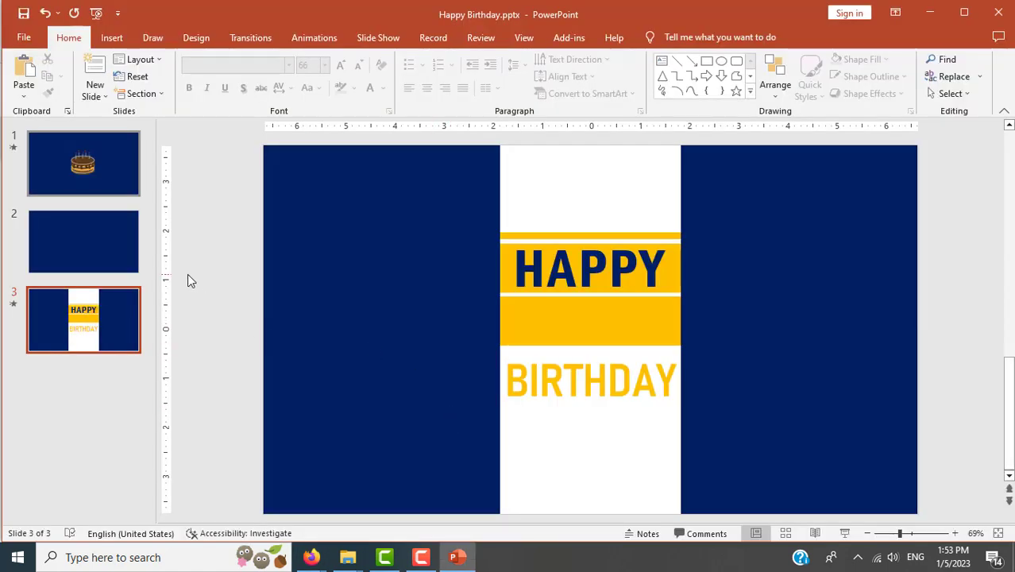
- Copy the cake picture from slide 1
left_click(101, 167)
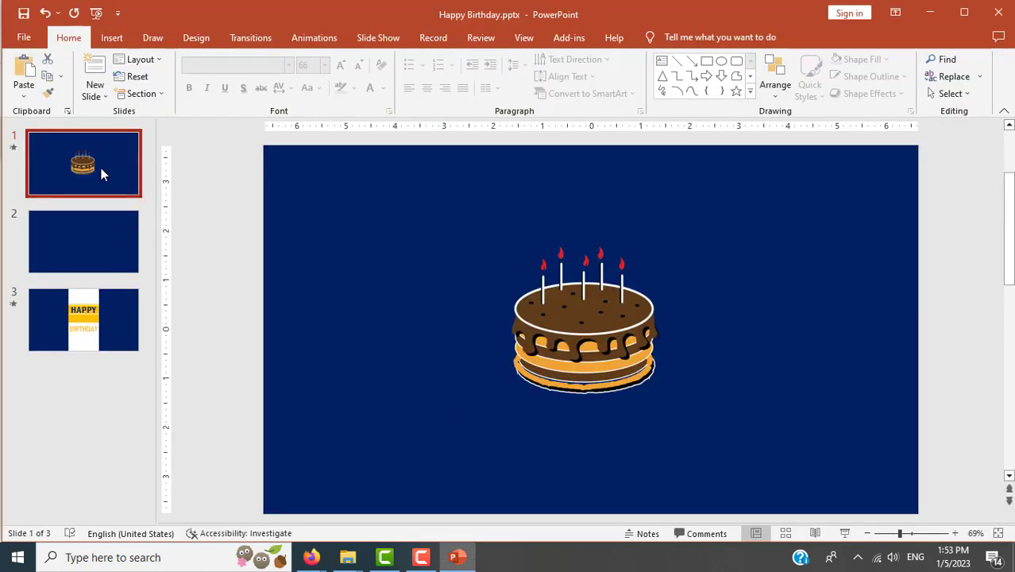
left_click(551, 310)
right_click(555, 327)
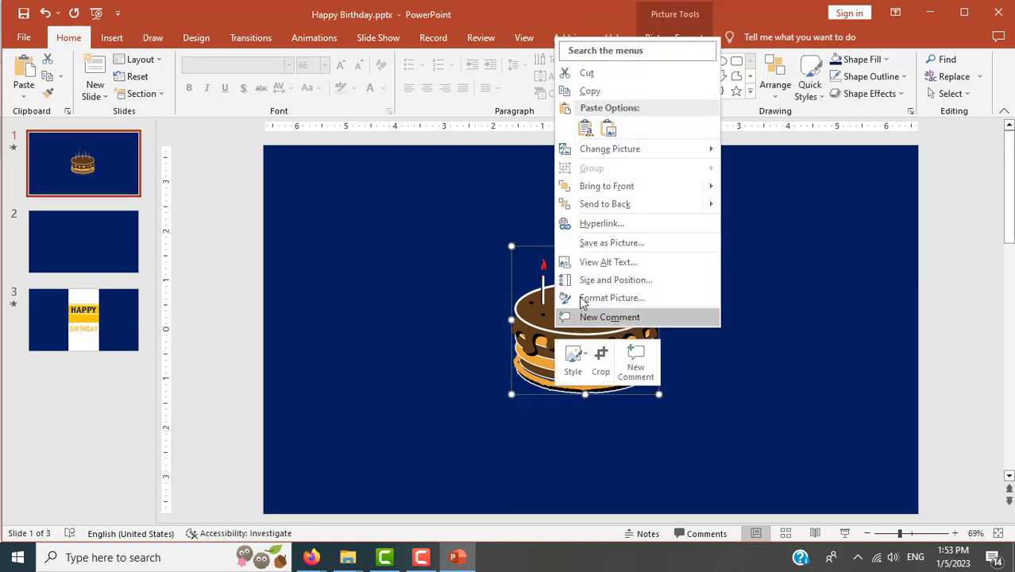
left_click(606, 93)
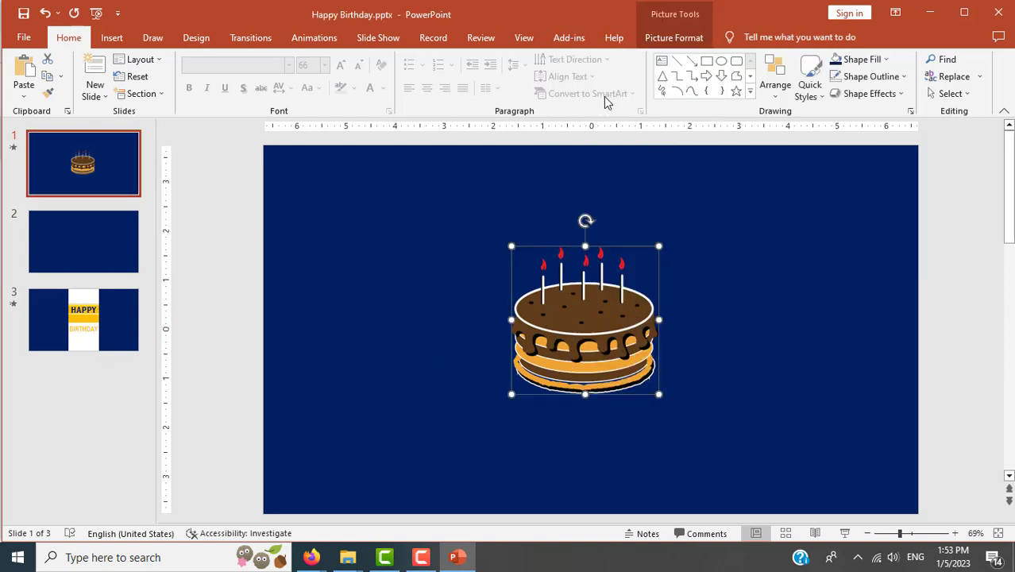
- Paste the cake picture onto slide 3 with Ctrl+V after cancelling Paste Special
left_click(114, 315)
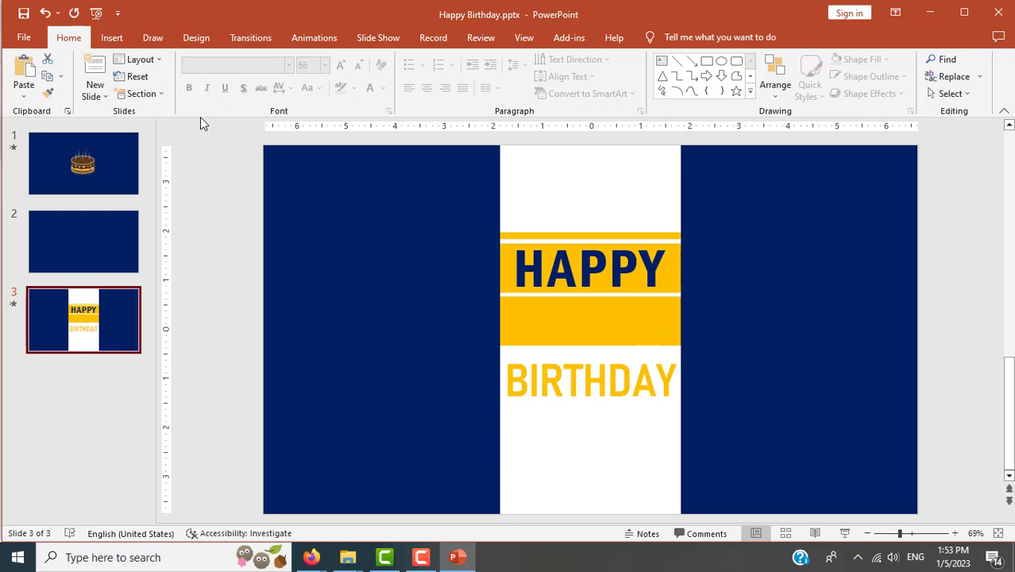
left_click(24, 91)
left_click(54, 153)
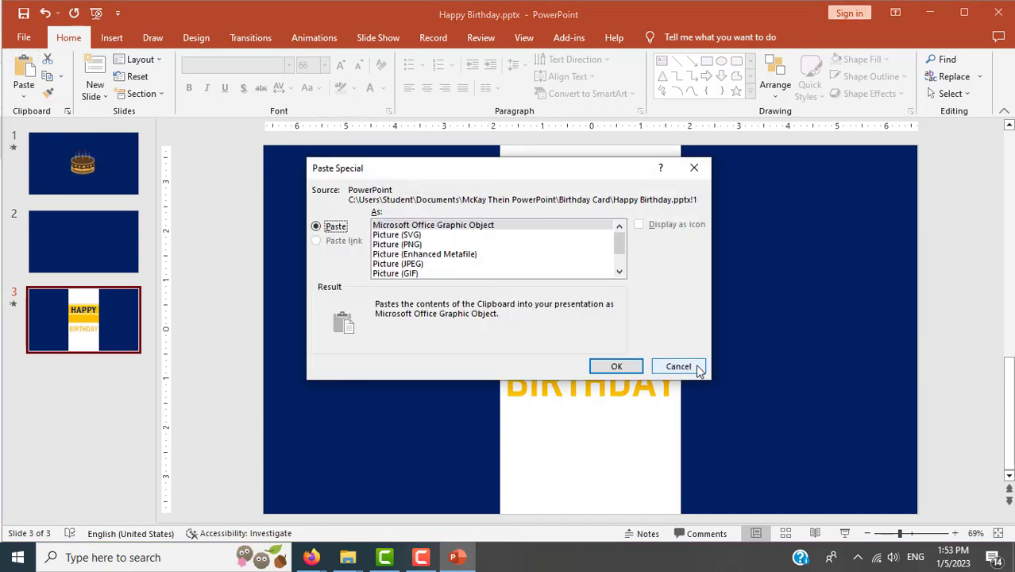
left_click(690, 366)
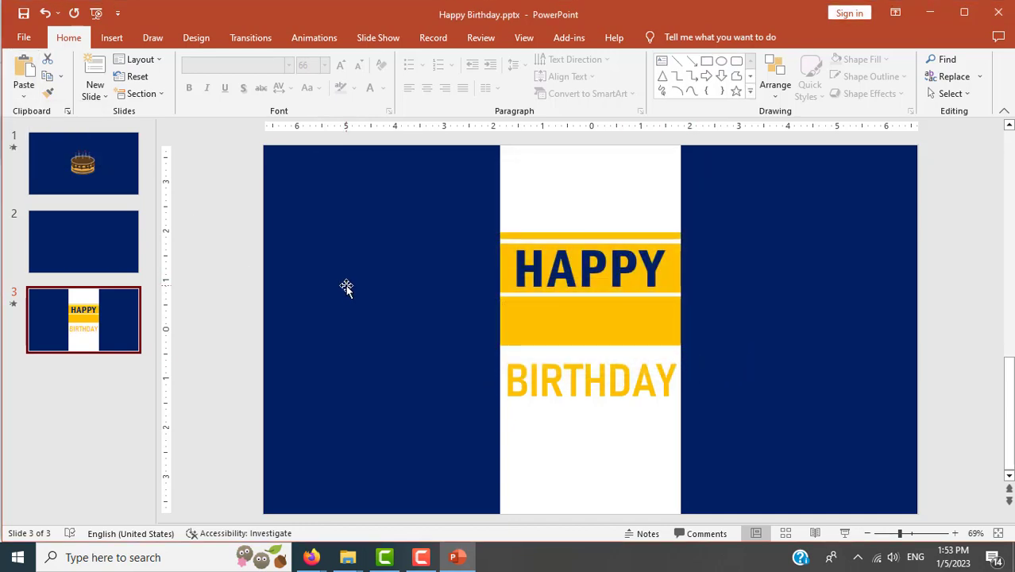
key("ctrl+v")
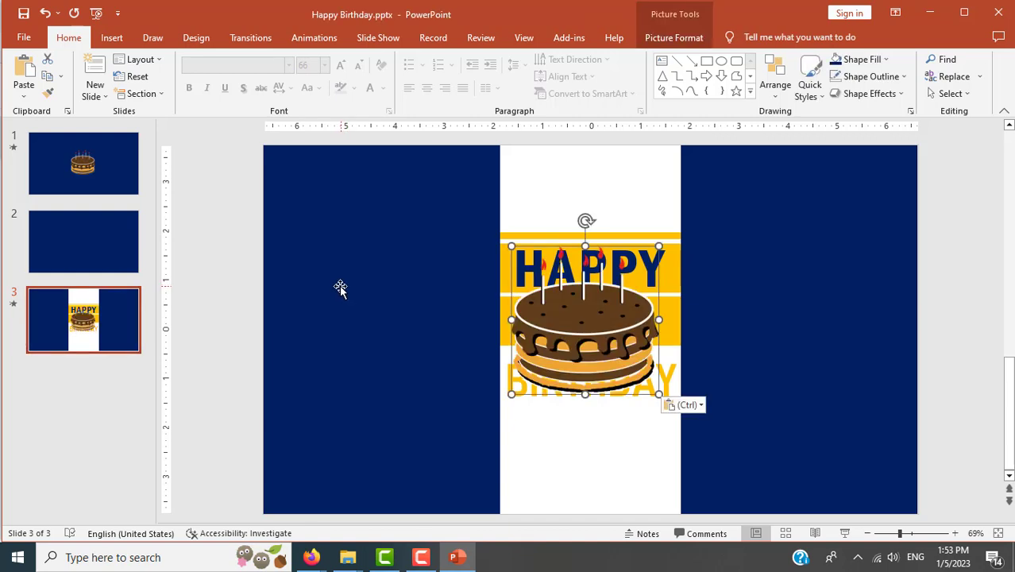
- Compare slides 1 and 3, nudge the slide 1 cake right, then undo that move
left_click(106, 157)
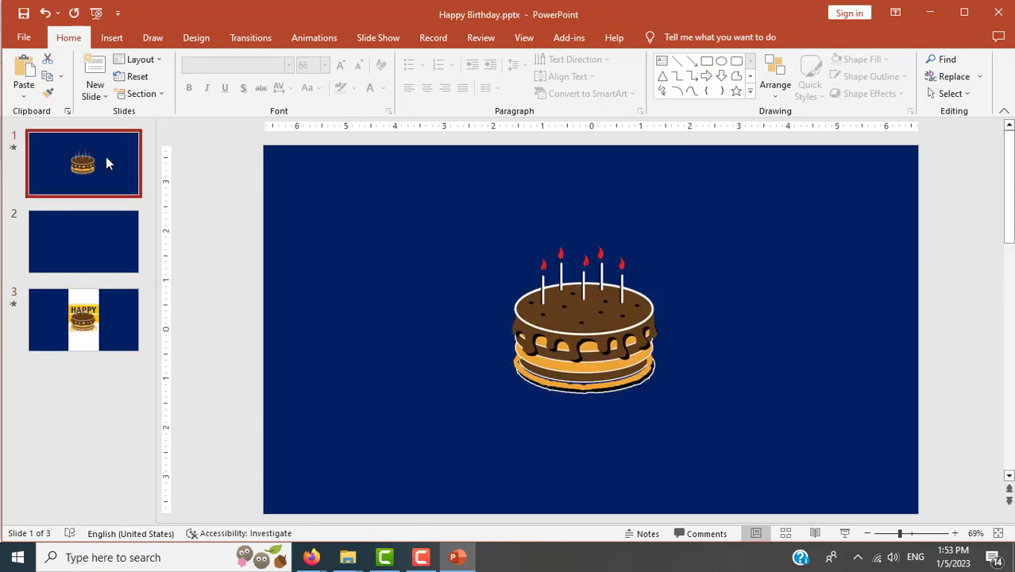
left_click(109, 318)
left_click(105, 170)
left_click(92, 328)
left_click(115, 171)
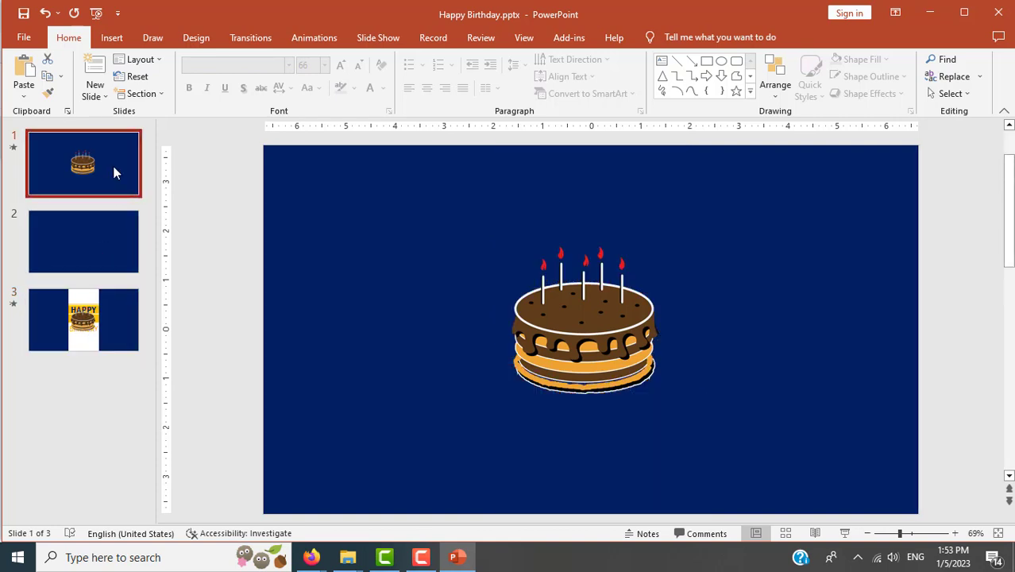
left_click(589, 354)
left_click_drag(589, 354, 646, 354)
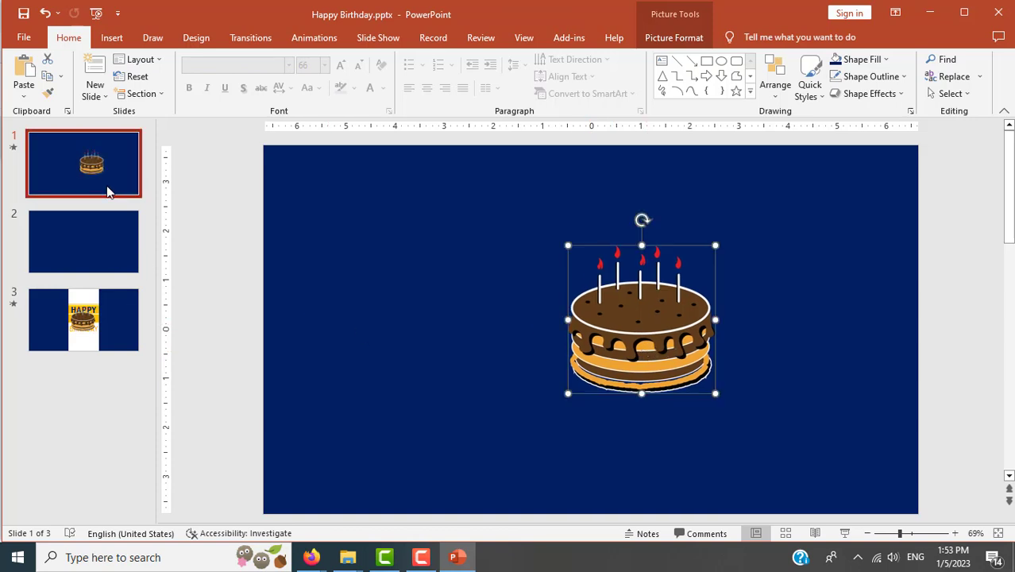
left_click(93, 318)
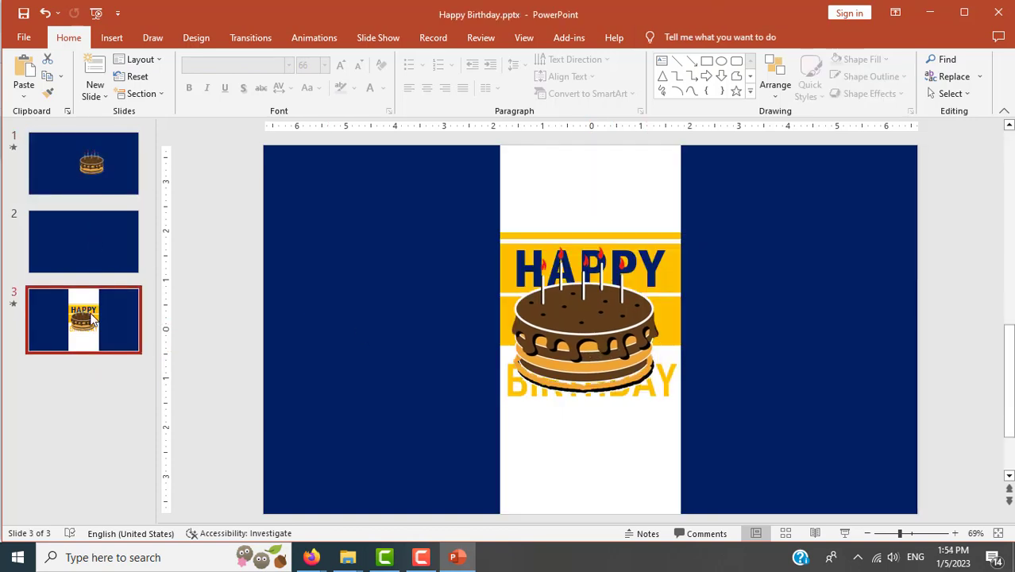
left_click(100, 168)
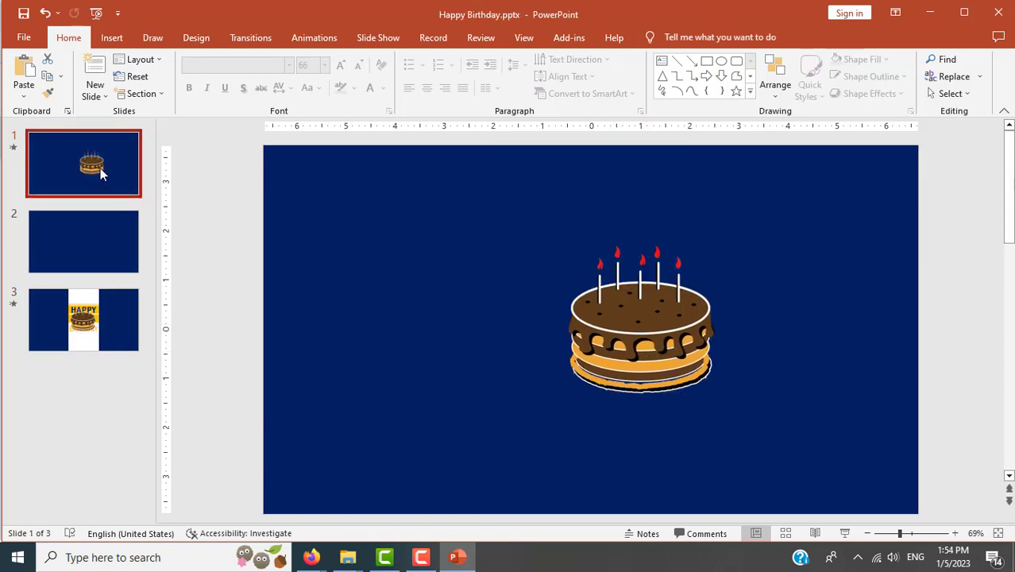
key("ctrl+z")
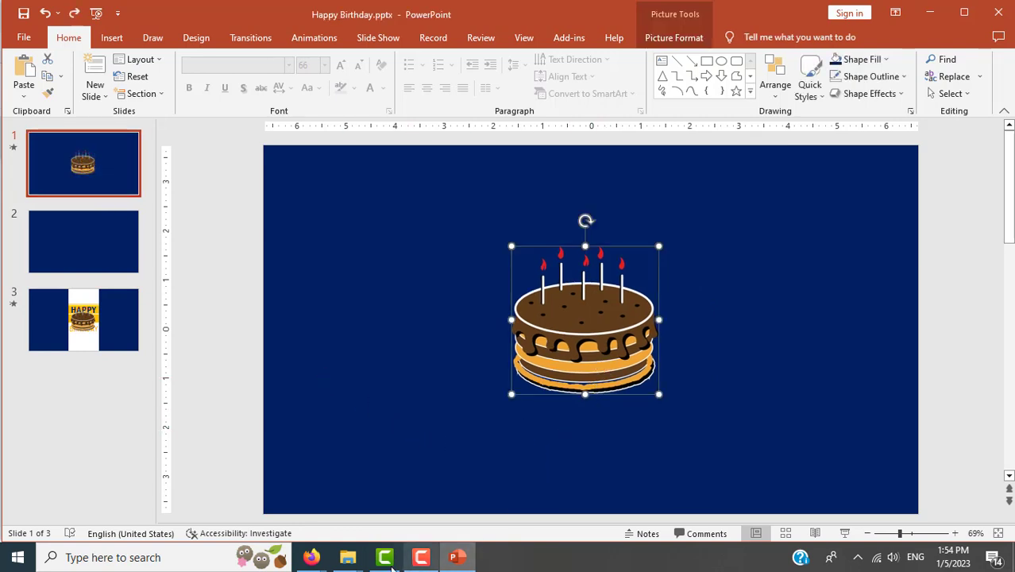
- Drag the slide 1 cake picture over to the left side of the slide
mouse_move(310, 558)
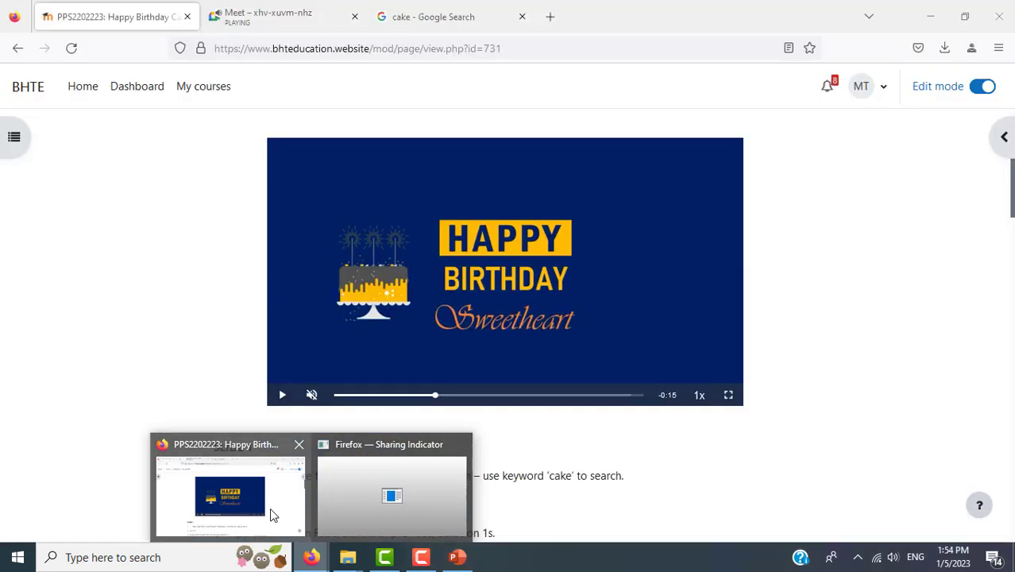
left_click(272, 517)
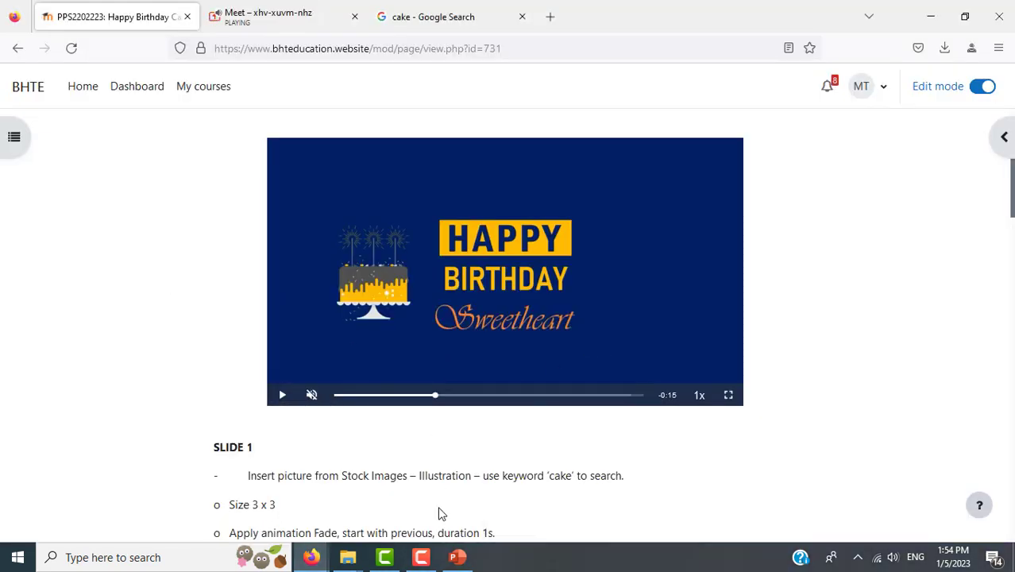
left_click(457, 557)
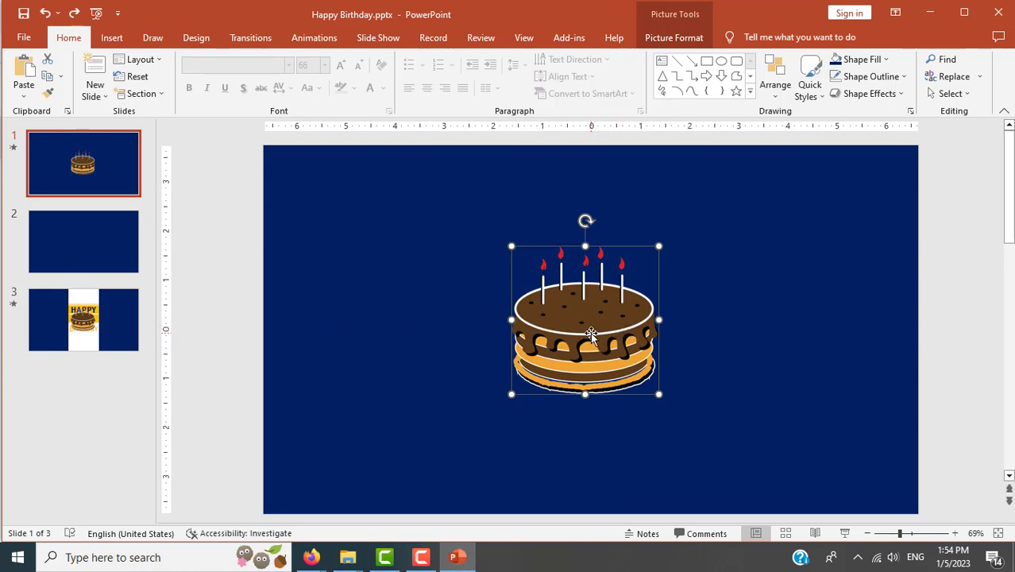
left_click_drag(590, 333, 385, 335)
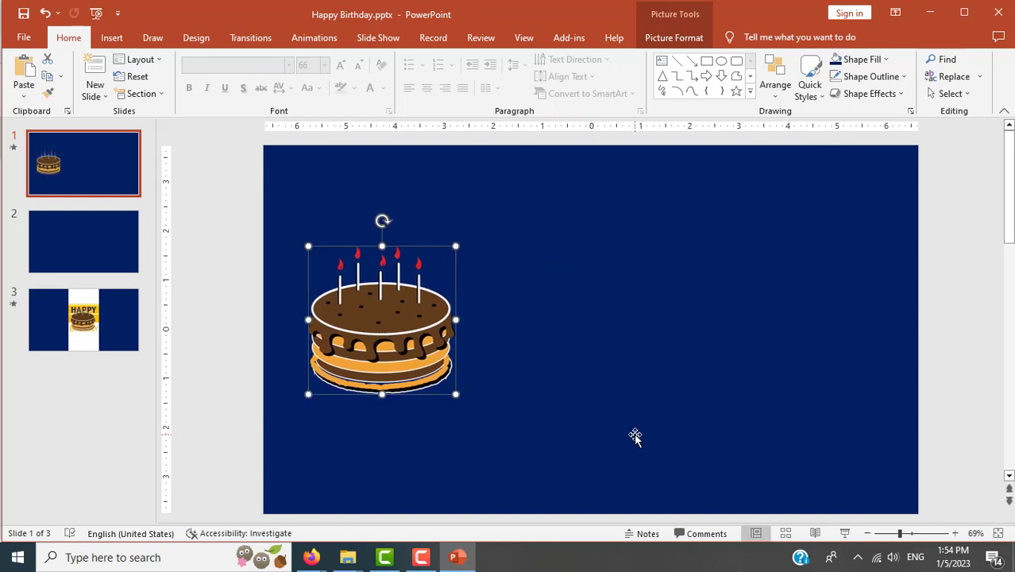
key("alt+Tab")
- Scroll the course page down to the SLIDE 3 instructions and return to PowerPoint
scroll(913, 459, "down", 5)
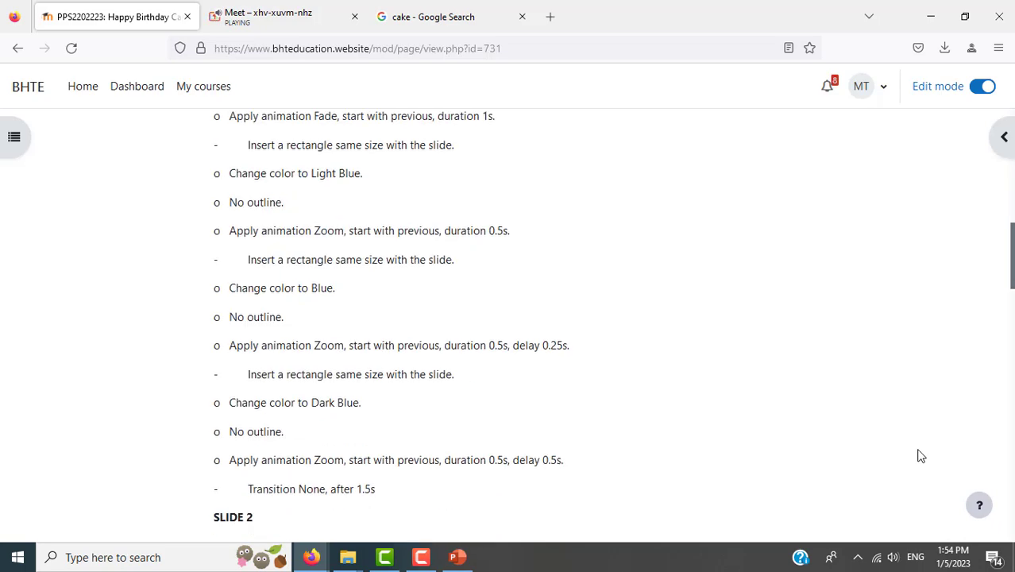
scroll(919, 456, "down", 5)
scroll(754, 419, "down", 3)
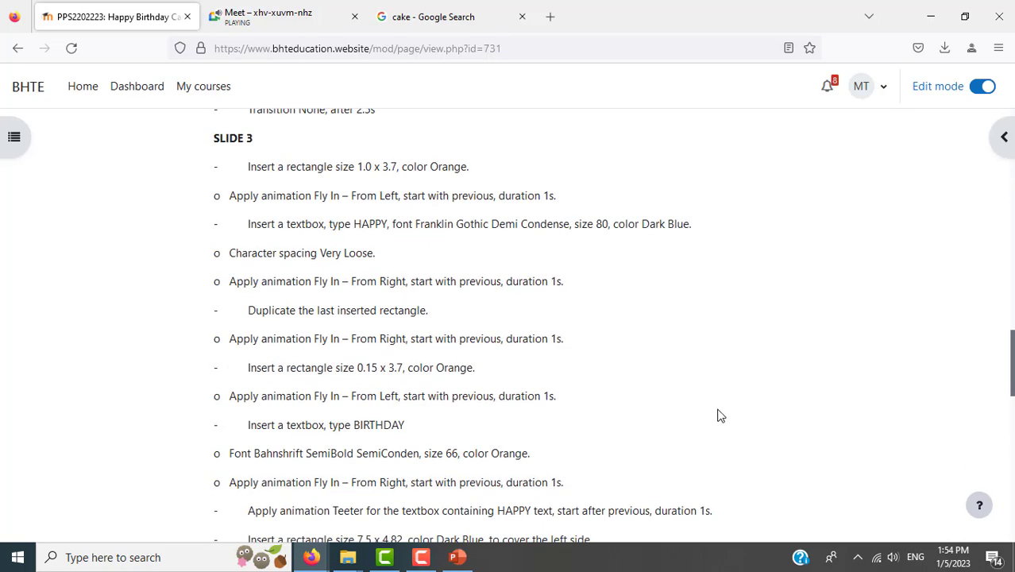
scroll(545, 433, "down", 3)
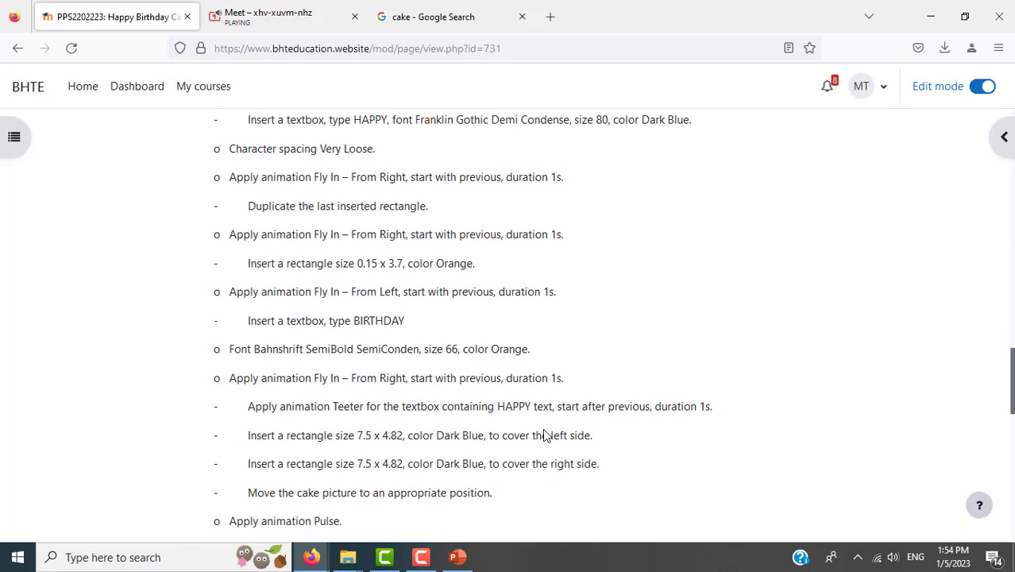
scroll(552, 432, "down", 3)
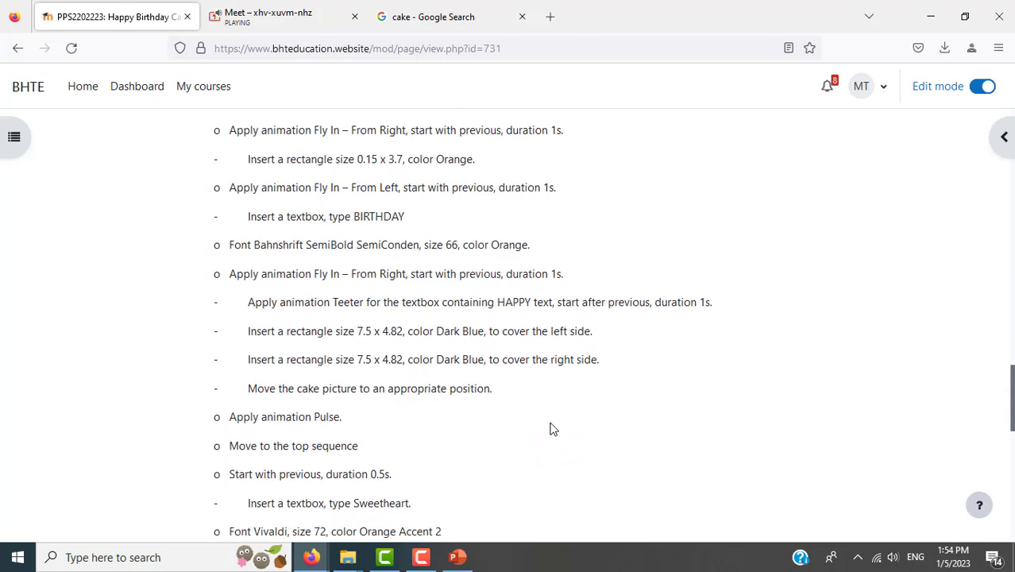
scroll(549, 428, "down", 5)
key("alt+Tab")
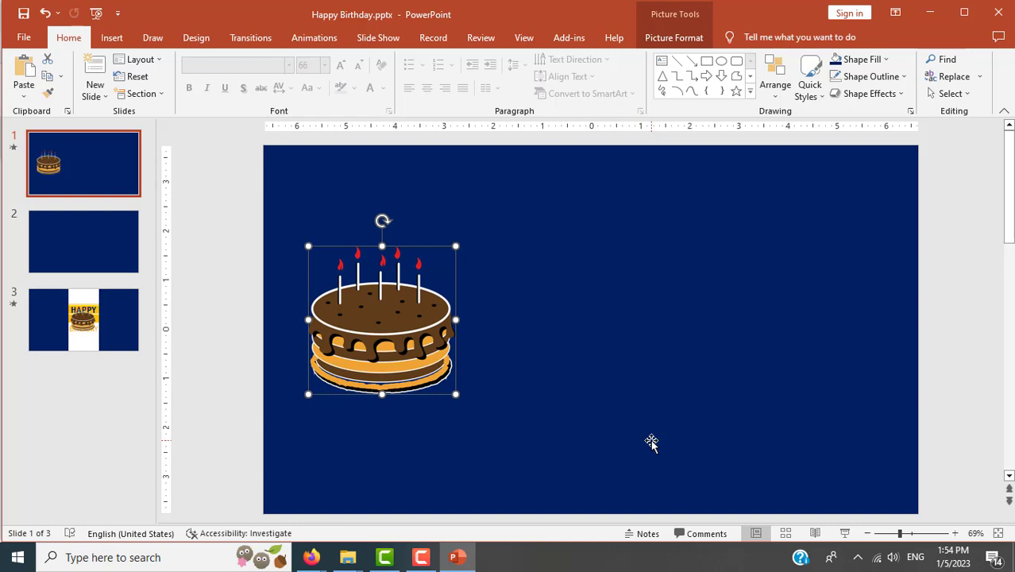
- Undo the cake's move, then Ctrl+drag a duplicate cake beside the original on slide 1
key("ctrl+z")
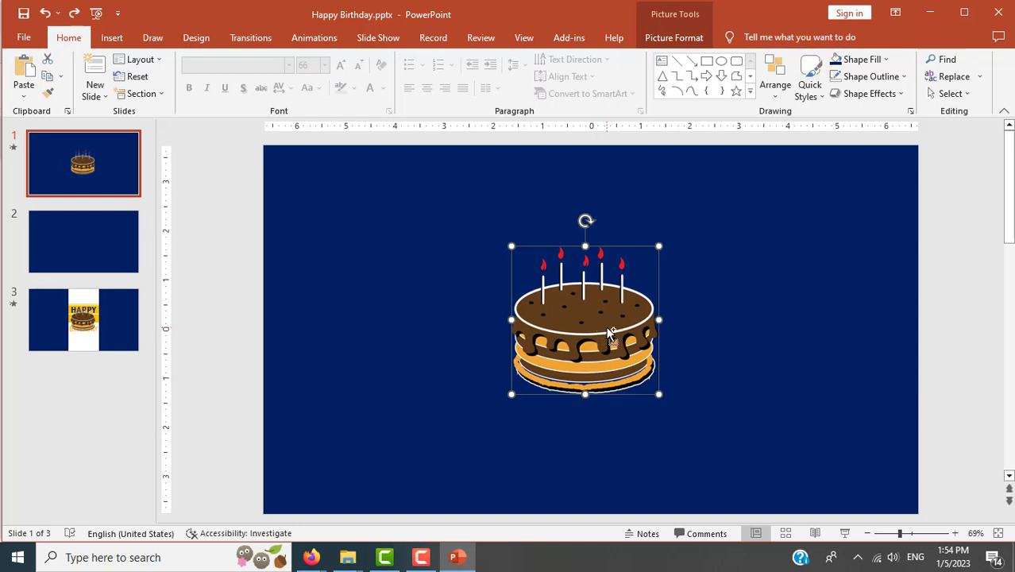
left_click_drag(610, 333, 399, 335)
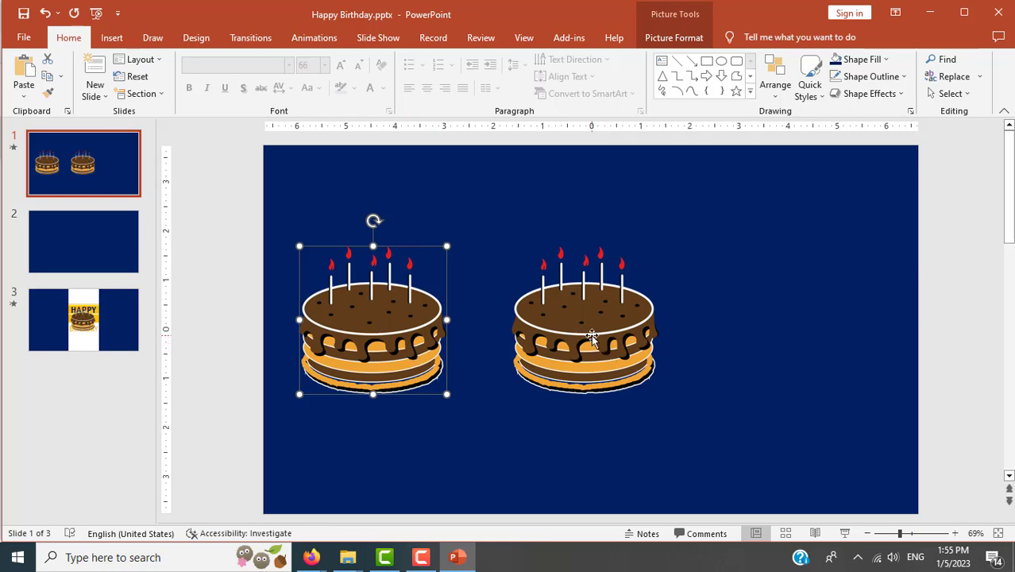
left_click(583, 336)
left_click(350, 337)
key("alt+Tab")
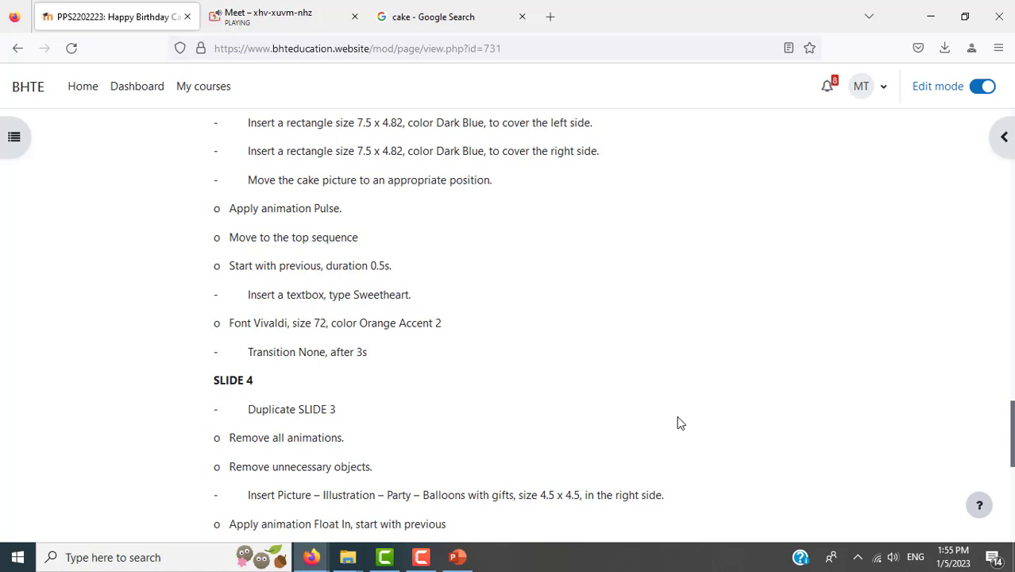
- Switch from Firefox back to Happy Birthday.pptx, showing slide 1 with its two cakes
key("alt+Tab")
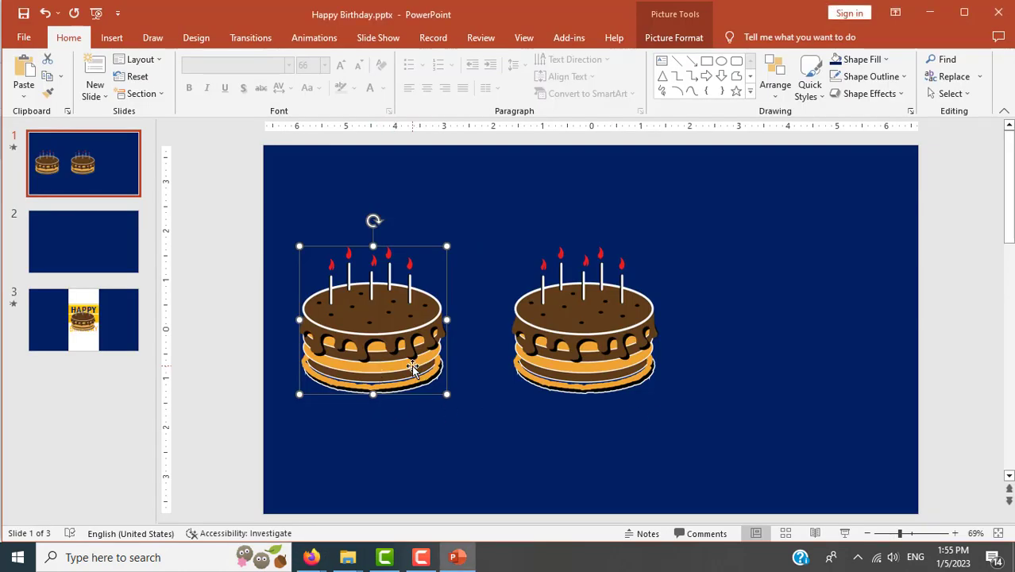
- Browse the Animations gallery and the More Entrance Effects list, then cancel without changes
left_click(322, 39)
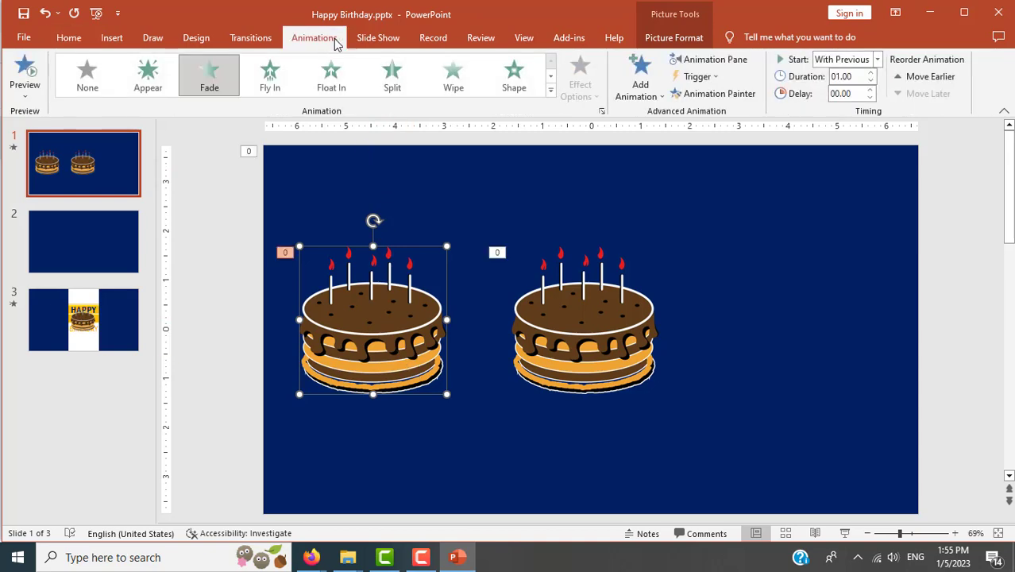
left_click(550, 93)
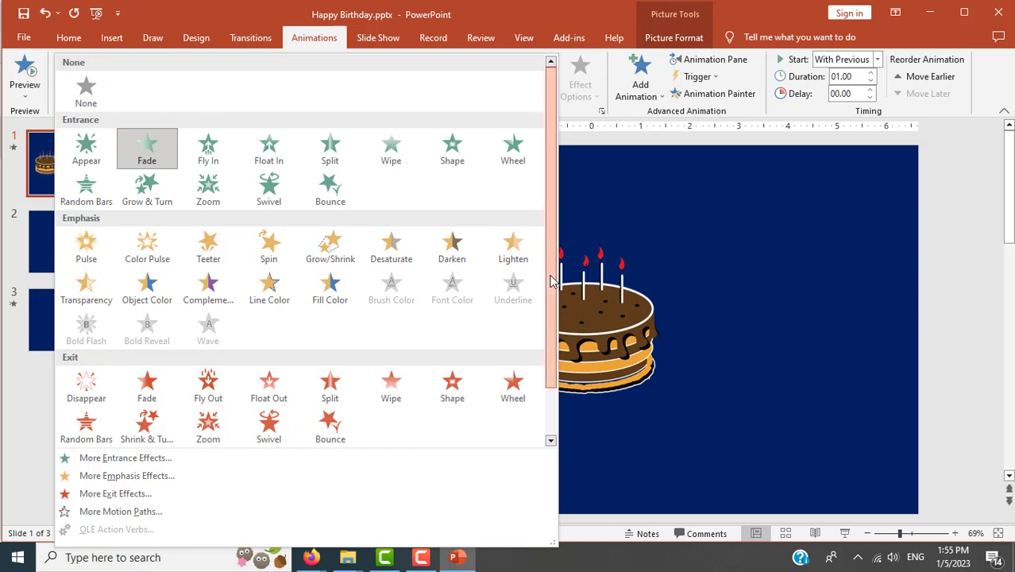
scroll(548, 302, "down", 2)
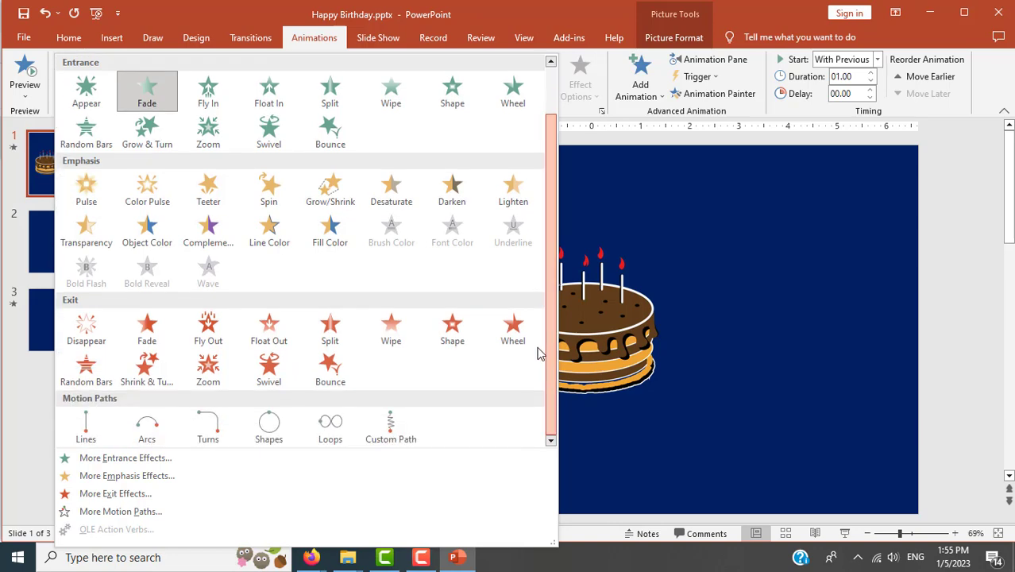
left_click(125, 461)
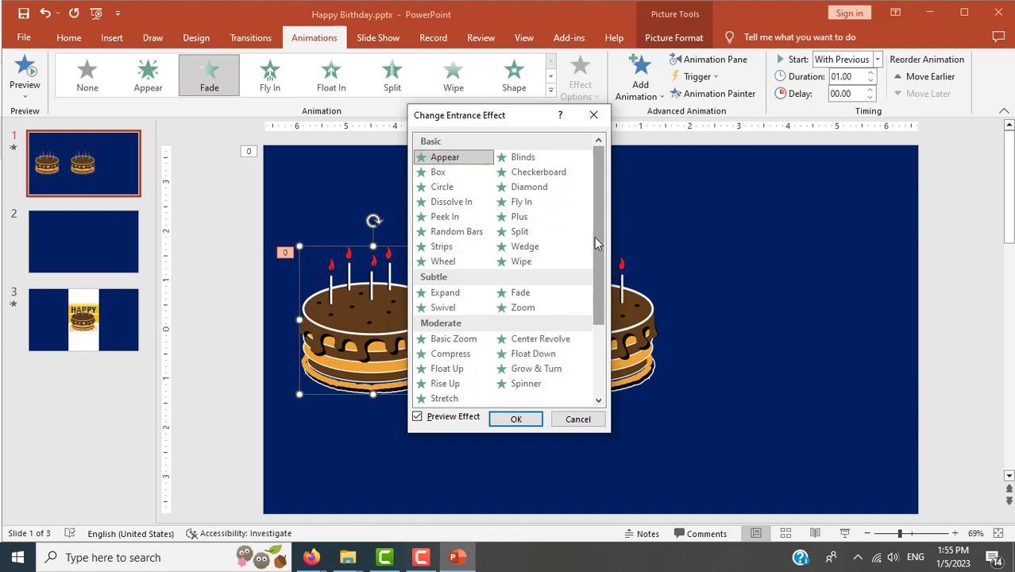
left_click_drag(594, 236, 590, 332)
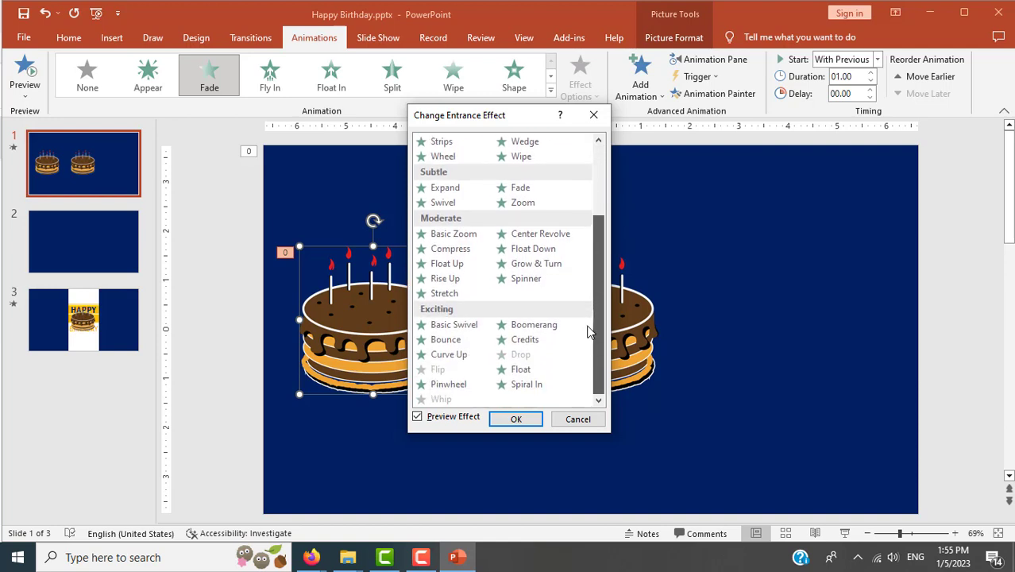
left_click_drag(590, 333, 600, 238)
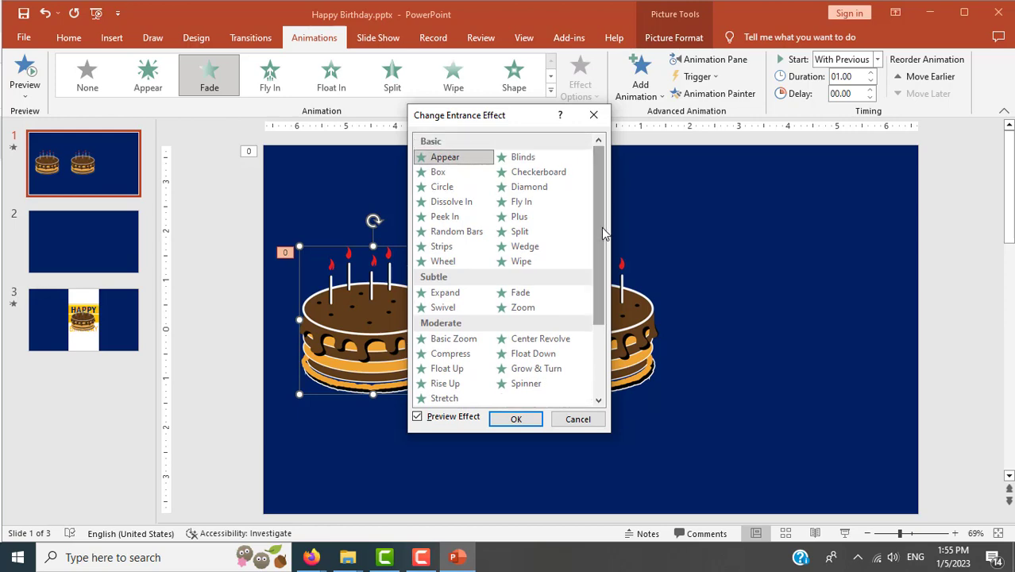
key("alt+Tab")
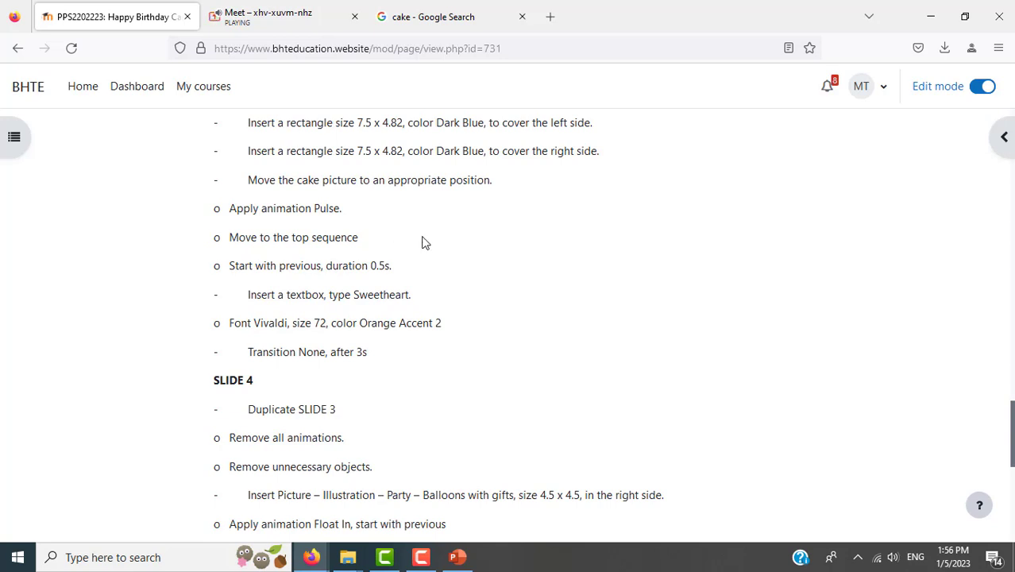
key("alt+Tab")
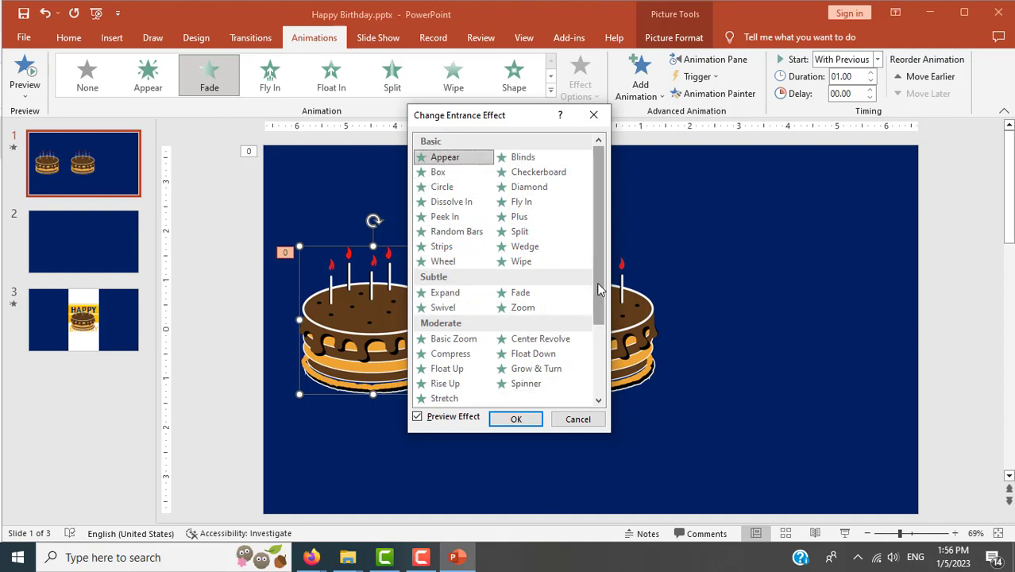
left_click_drag(596, 282, 588, 363)
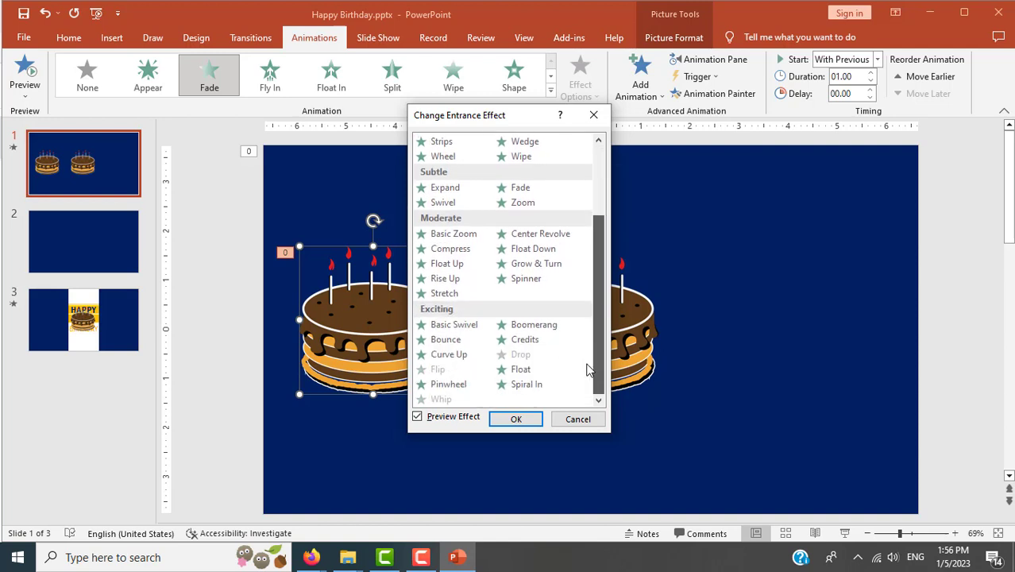
left_click(577, 419)
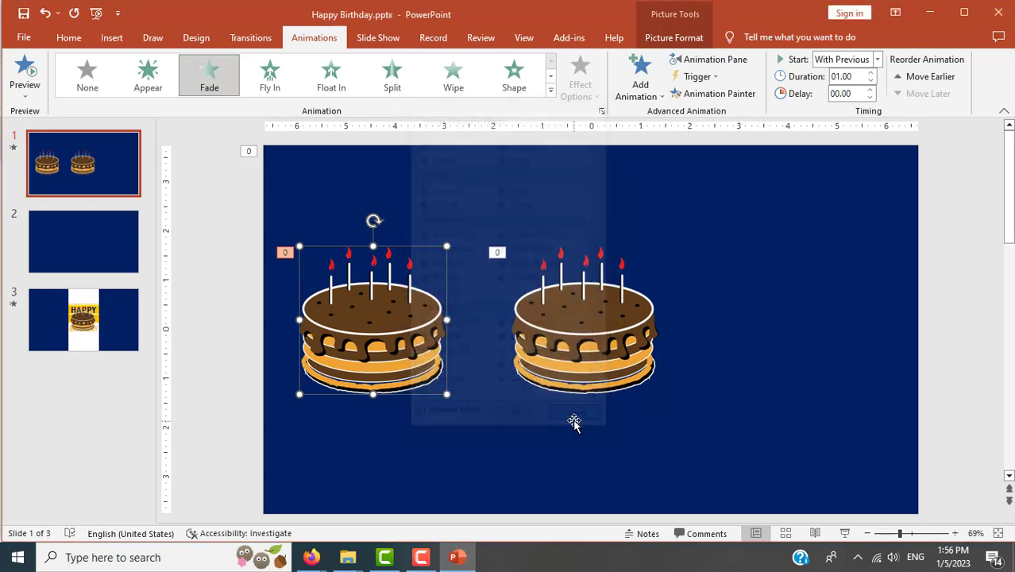
- Apply the Pulse emphasis animation to the left cake on slide 1
left_click(551, 91)
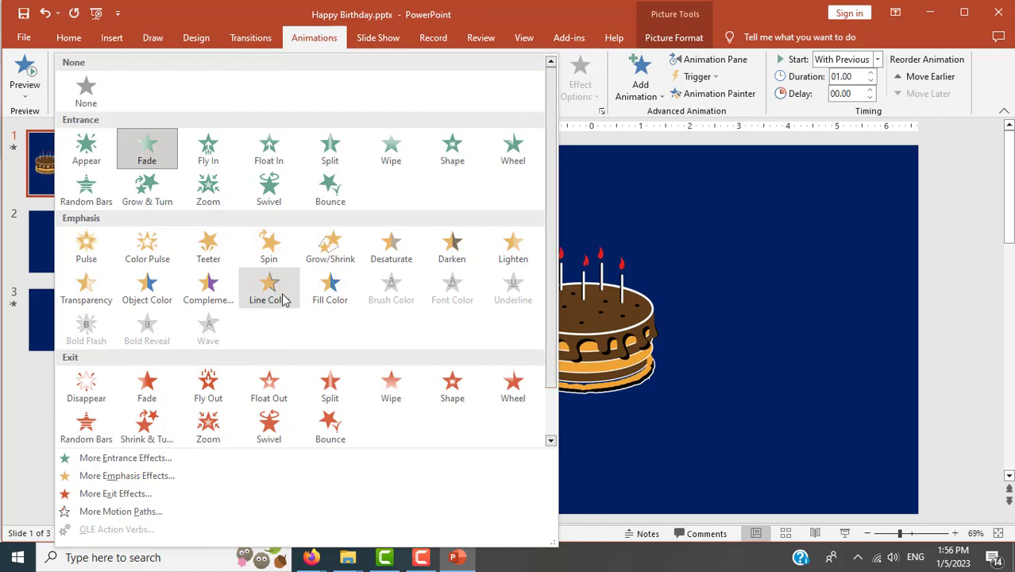
left_click(88, 244)
key("alt+Tab")
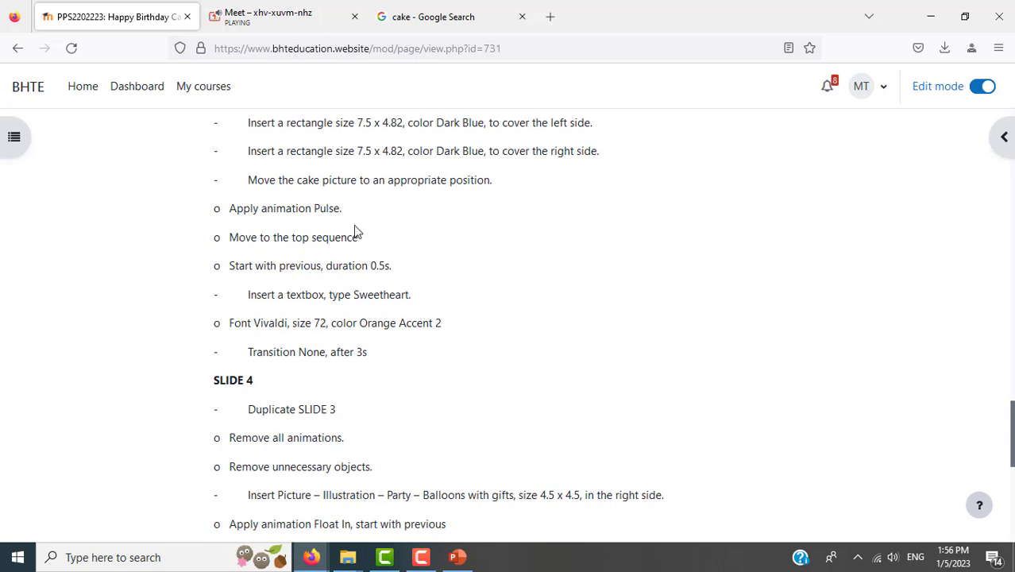
key("alt+Tab")
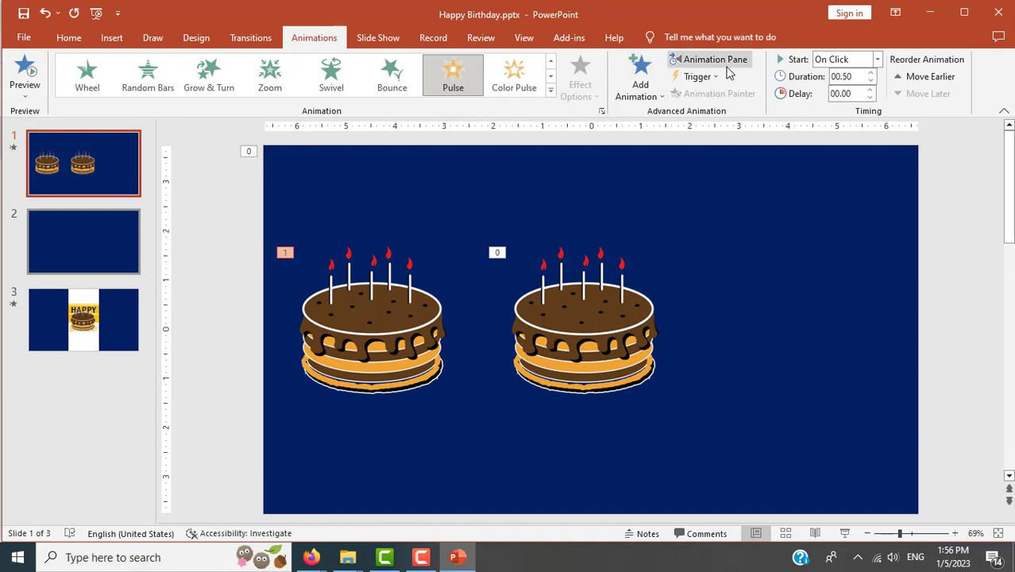
- In the Animation Pane, move Picture 8's Pulse animation to the top of the sequence
left_click(724, 64)
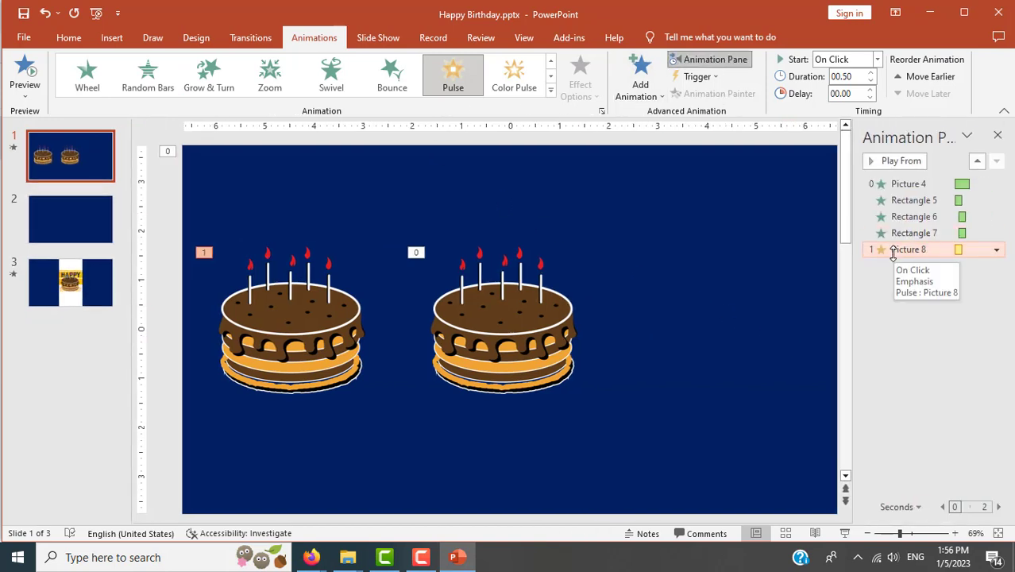
left_click_drag(892, 253, 898, 186)
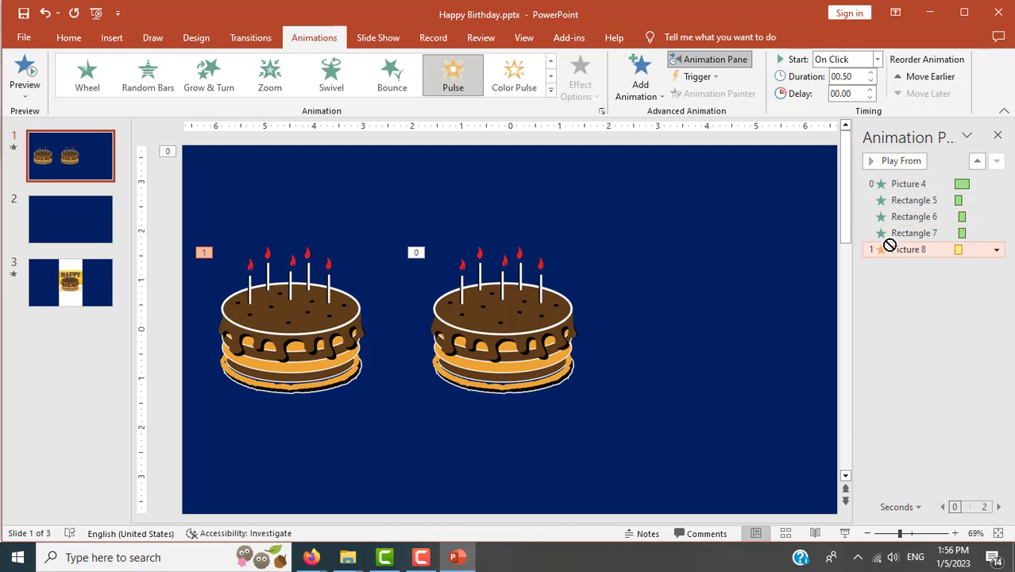
left_click_drag(898, 186, 885, 247)
key("alt+Tab")
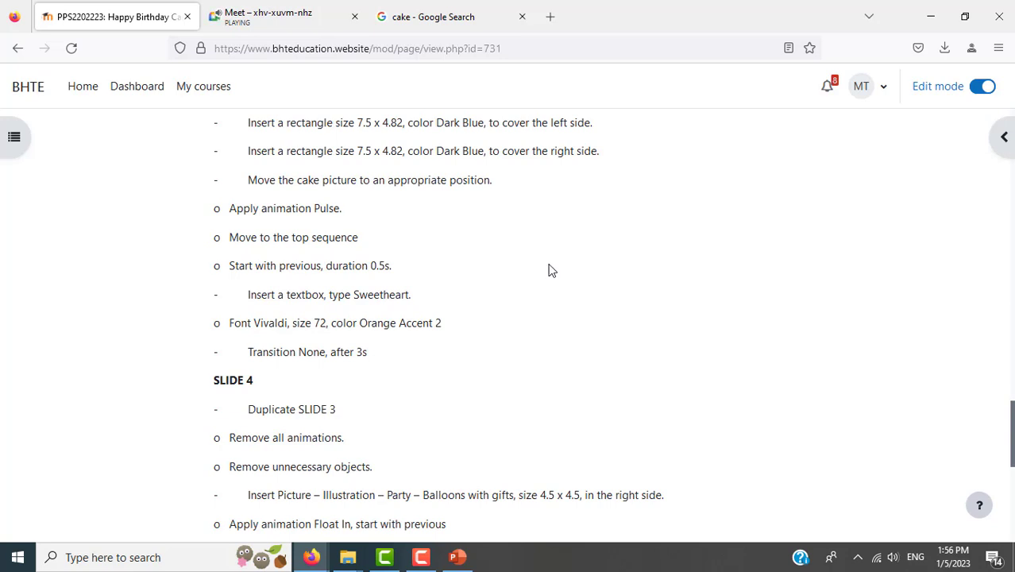
key("alt+Tab")
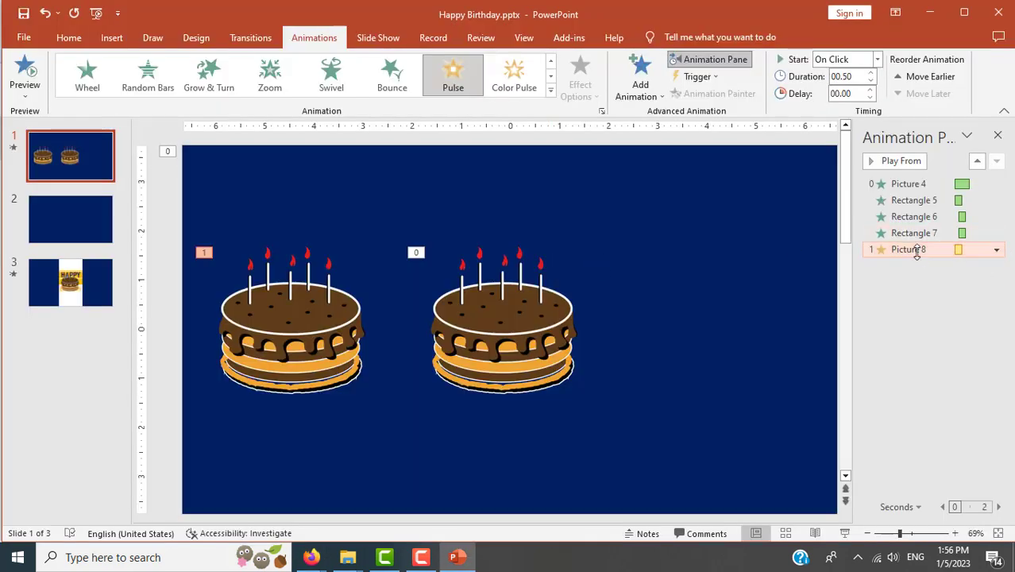
left_click_drag(917, 251, 930, 185)
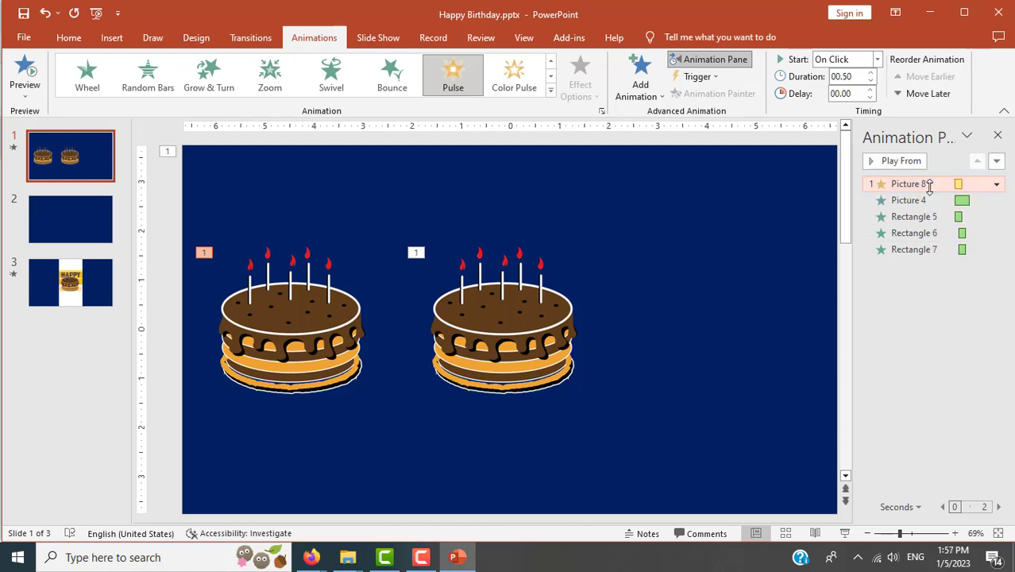
key("alt+Tab")
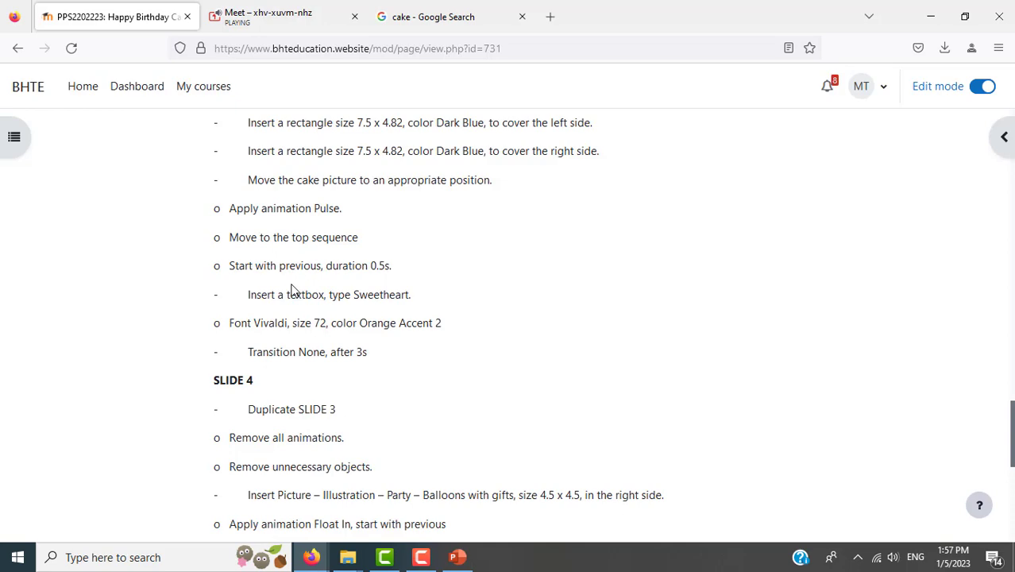
key("alt+Tab")
- Set the Pulse animation to start With Previous
left_click(877, 60)
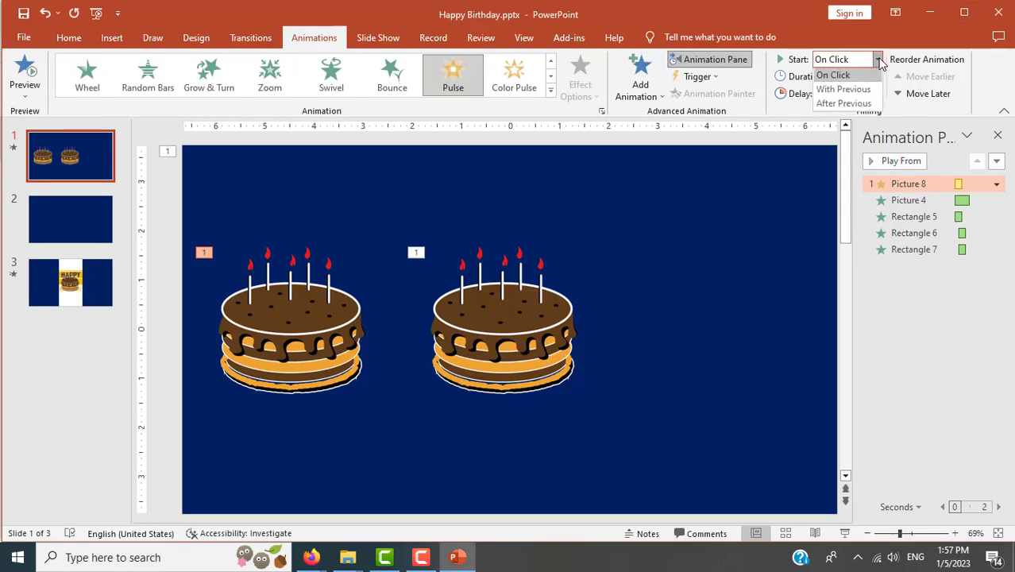
left_click(858, 92)
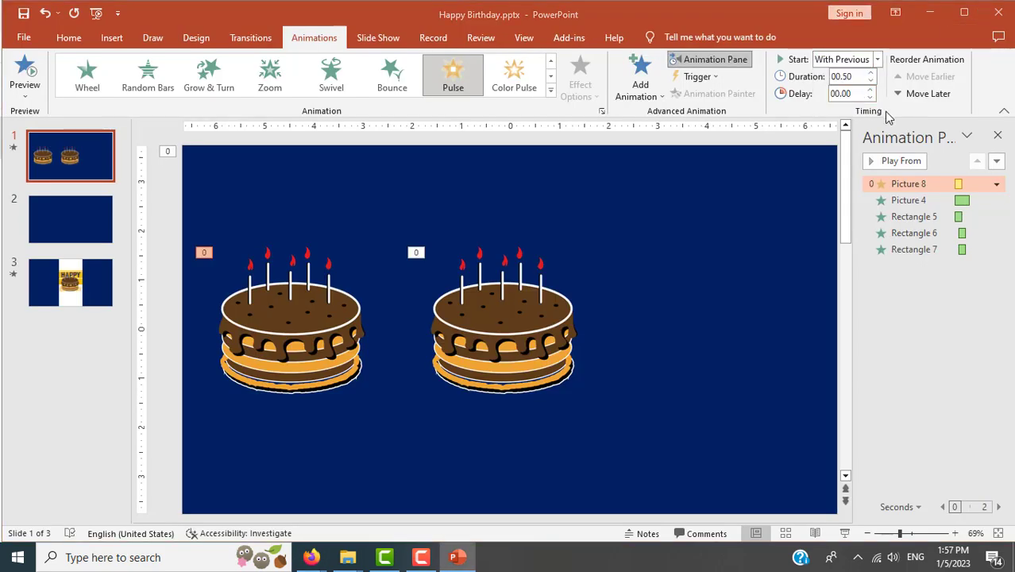
key("alt+Tab")
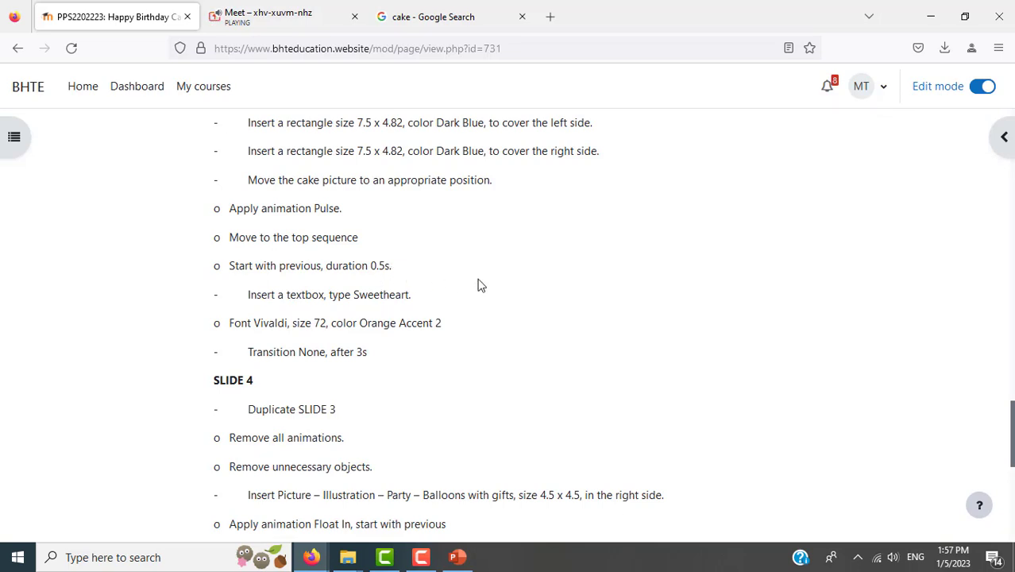
key("alt+Tab")
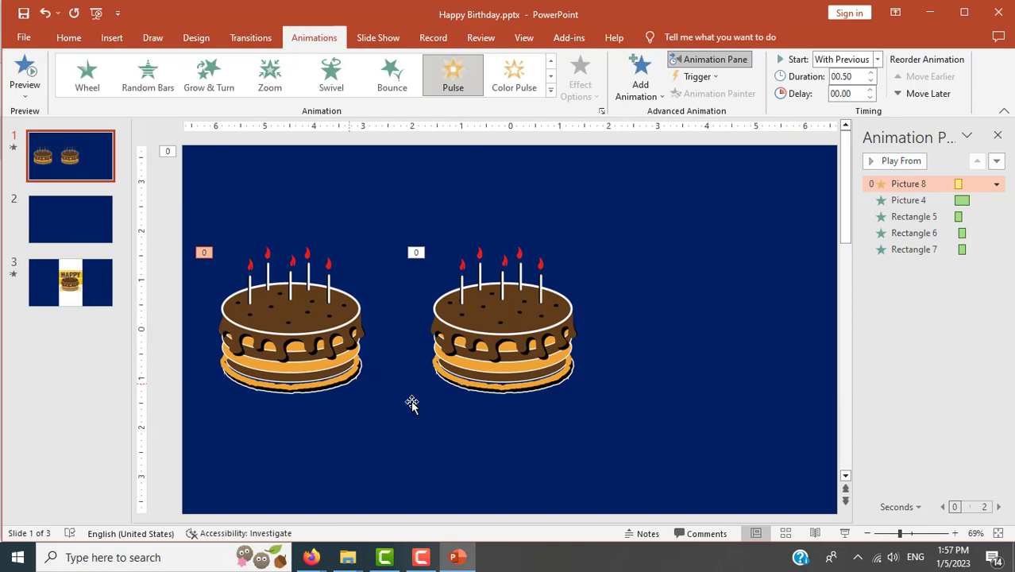
- Draw a text box on slide 1 and type 'Same'
left_click(888, 361)
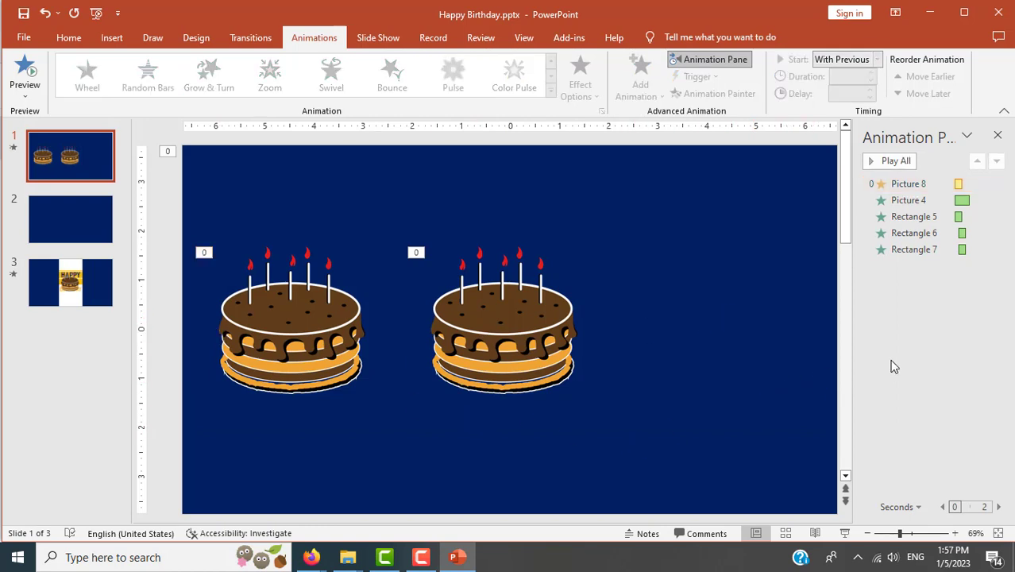
left_click(111, 38)
left_click(650, 82)
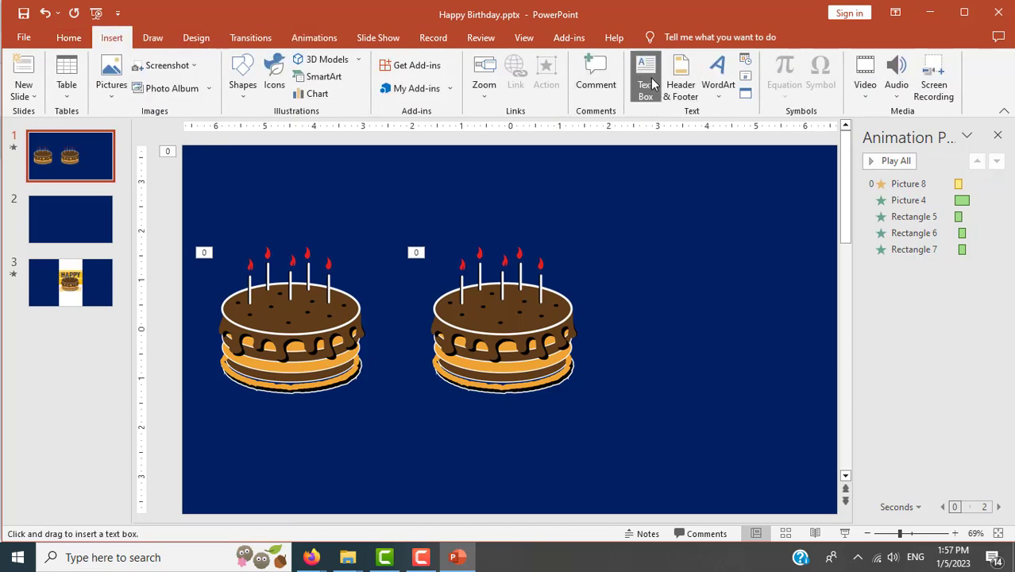
left_click(391, 448)
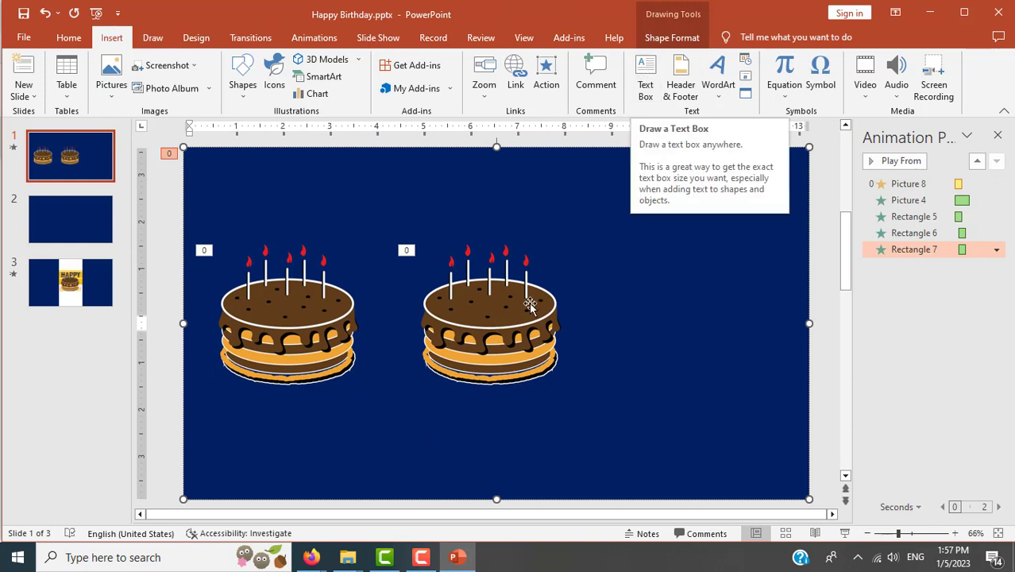
type("Sam")
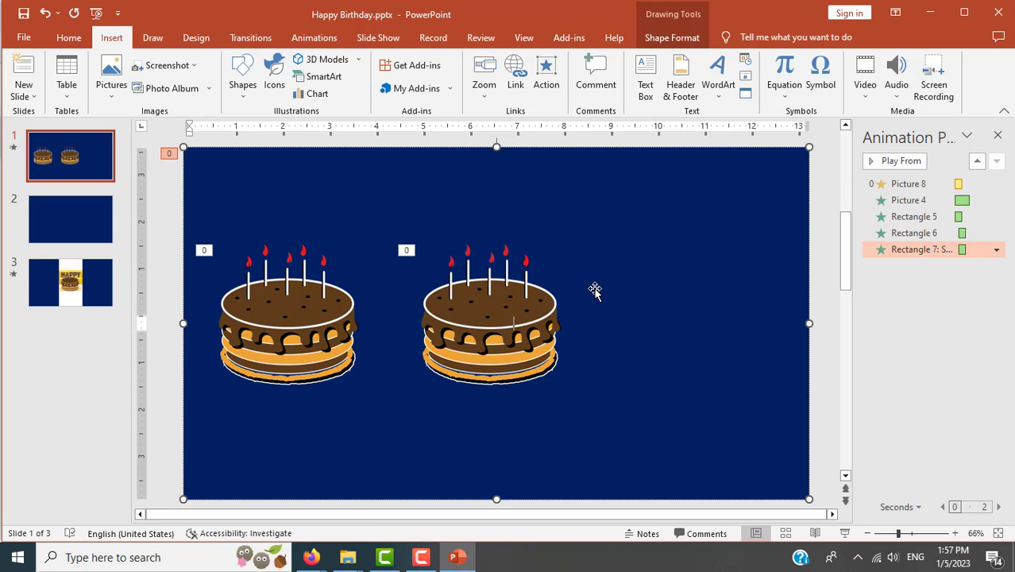
type("e")
left_click(825, 340)
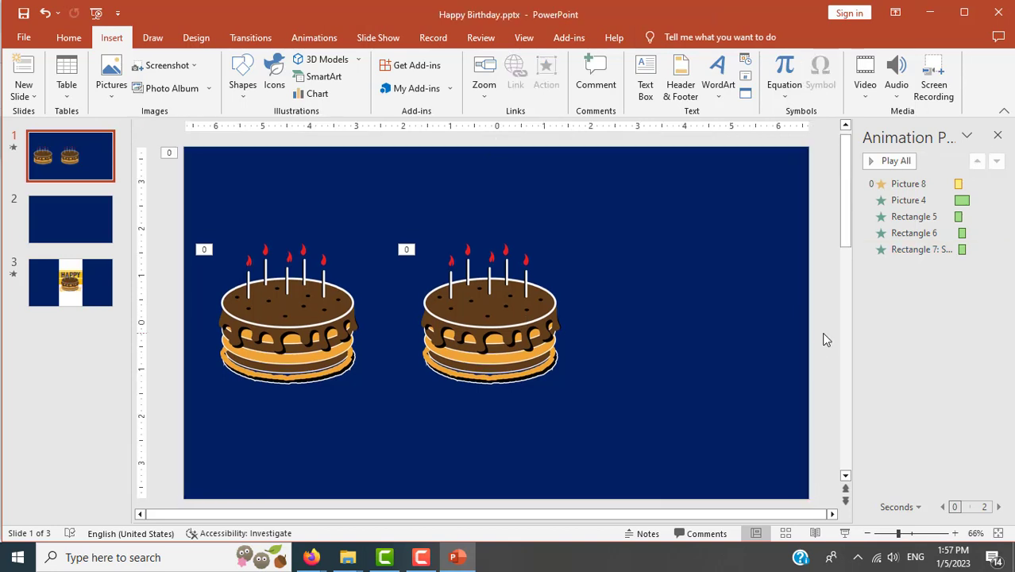
- Hide the right cake in the Selection Pane, inspect the Sweet Heart rectangle, then undo to show the cake
left_click(513, 323)
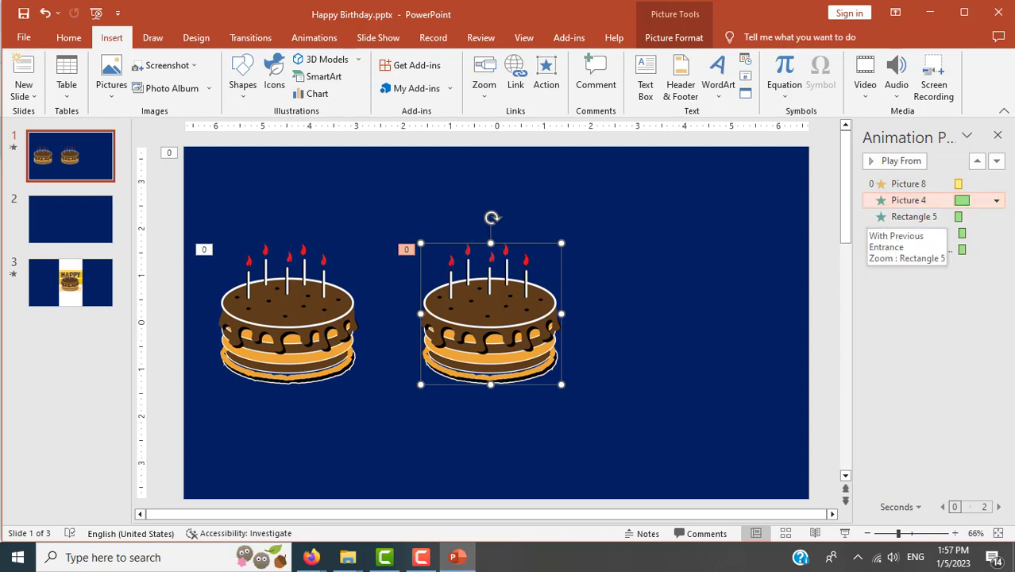
left_click(674, 38)
left_click(743, 93)
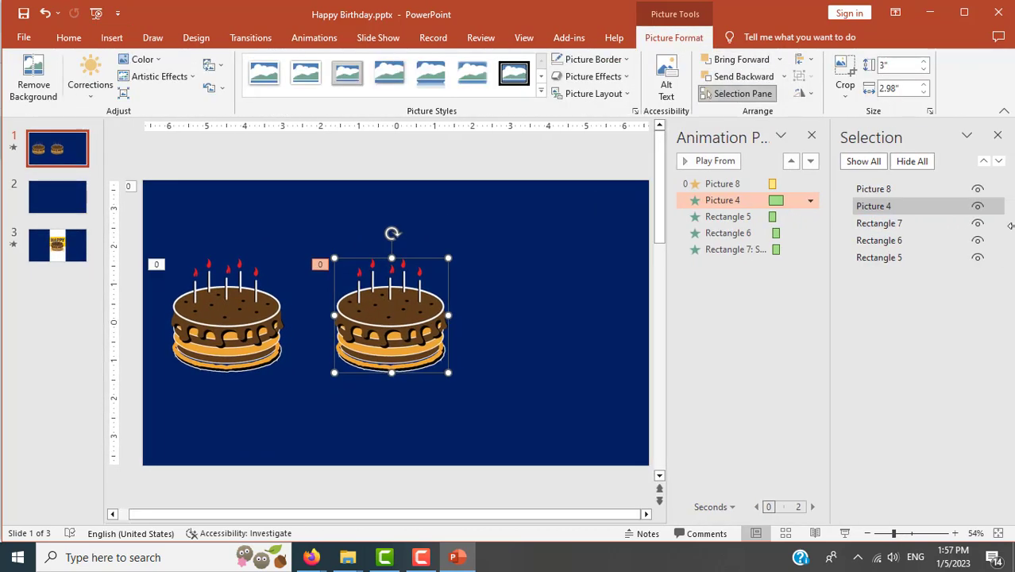
left_click(977, 205)
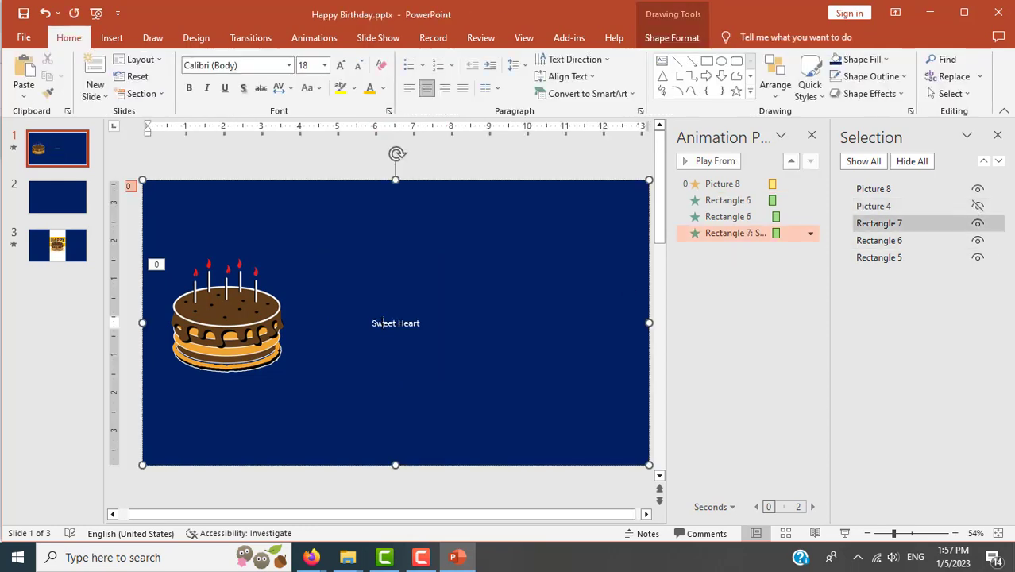
triple_click(382, 321)
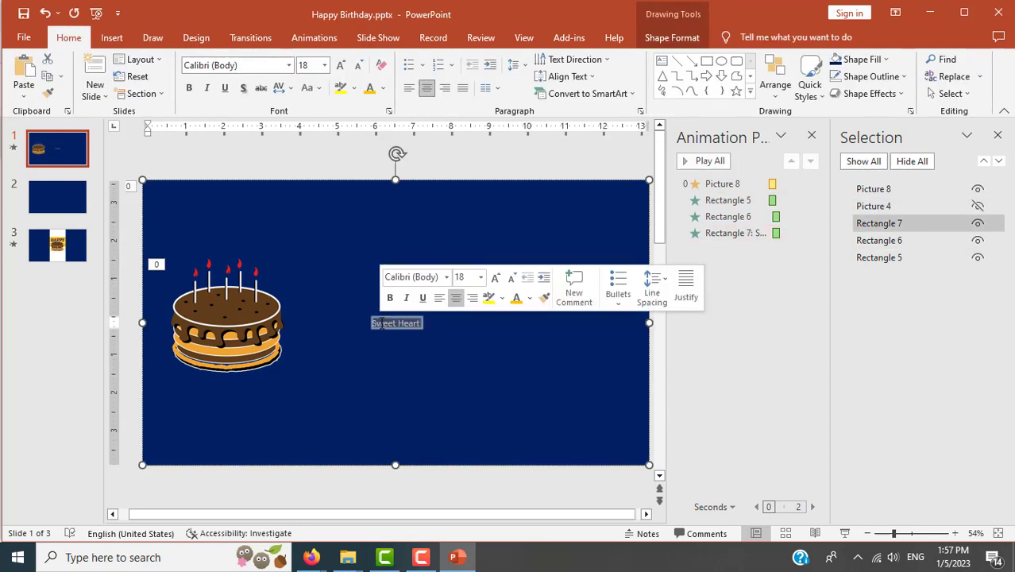
left_click(469, 502)
left_click(403, 329)
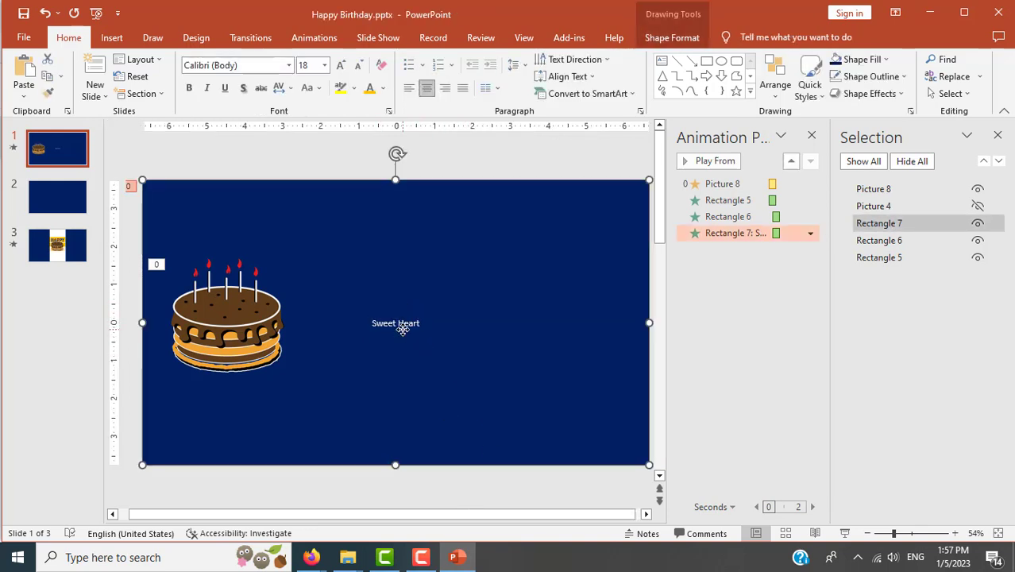
key("ctrl+z")
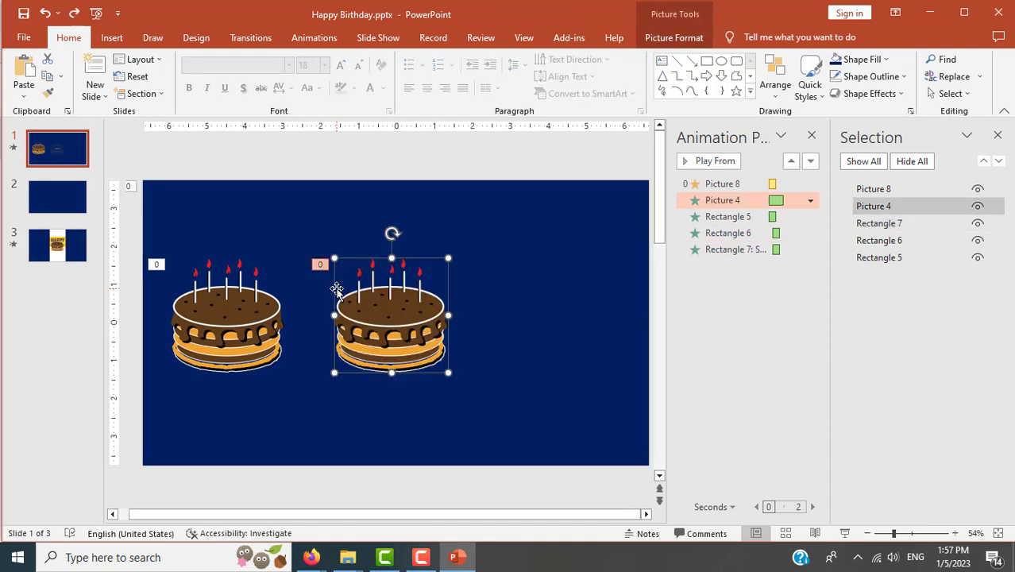
left_click(467, 501)
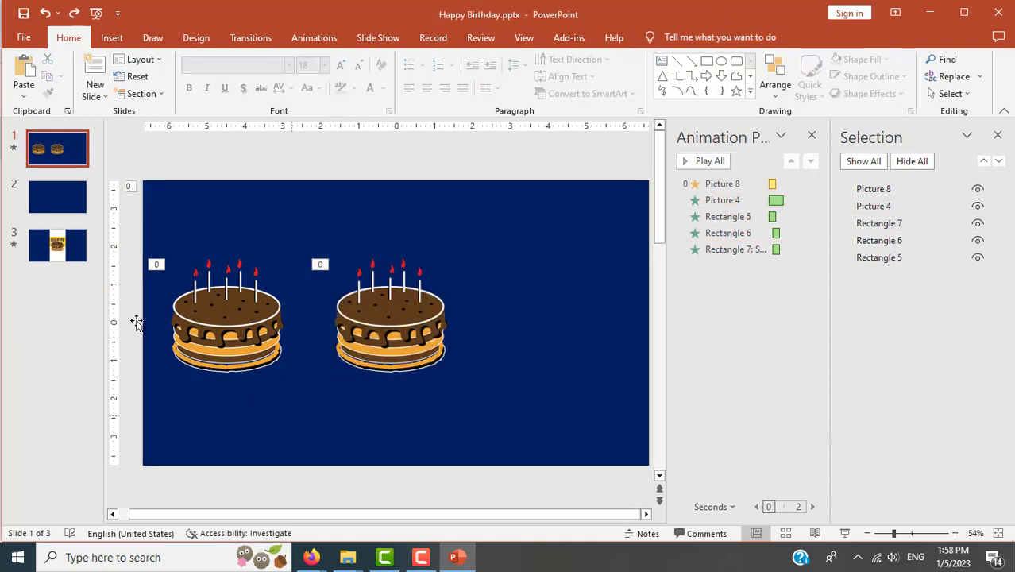
- Insert a text box below slide 1 and type 'Sweet Heart'
left_click(112, 37)
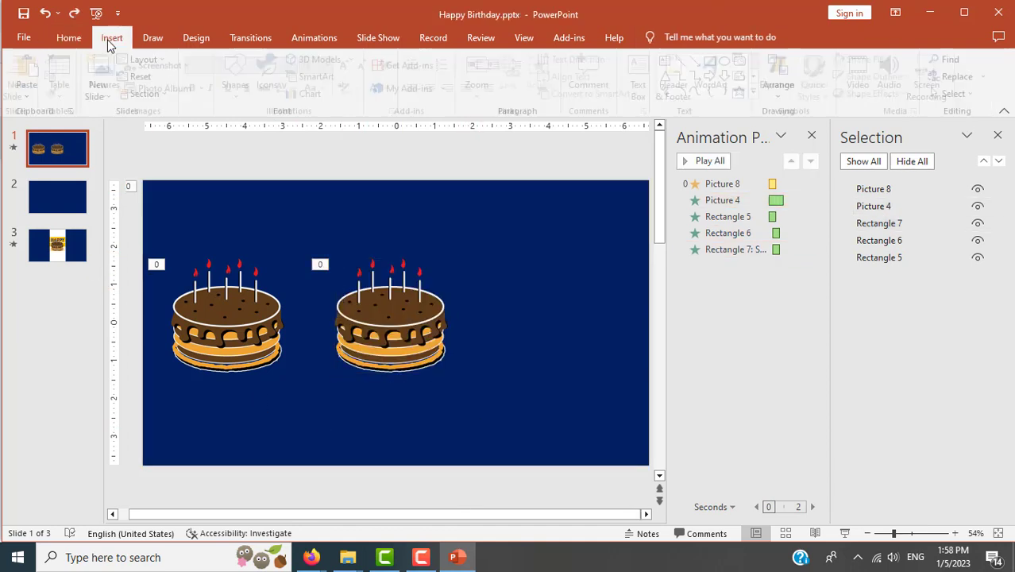
left_click(645, 79)
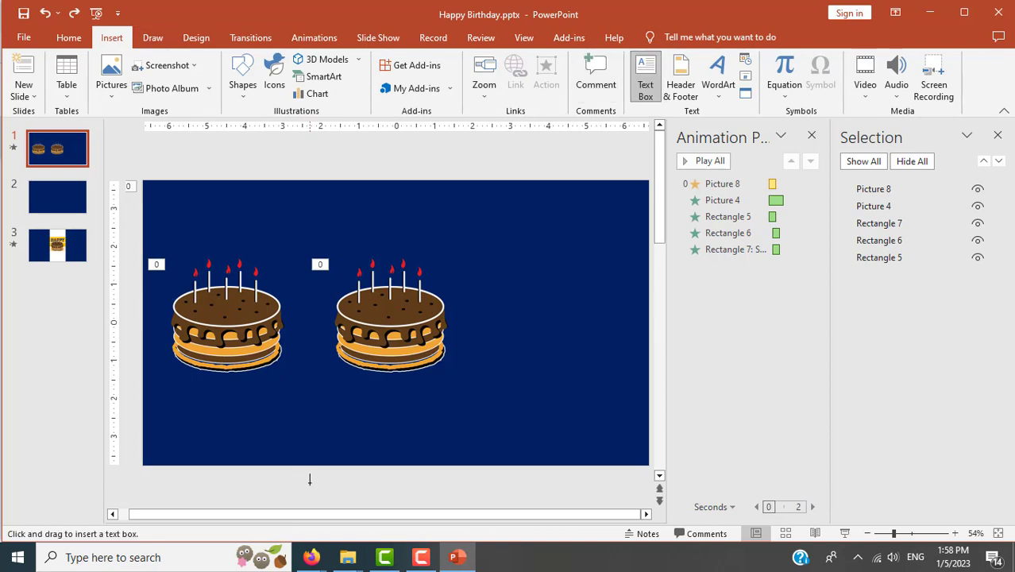
left_click(308, 485)
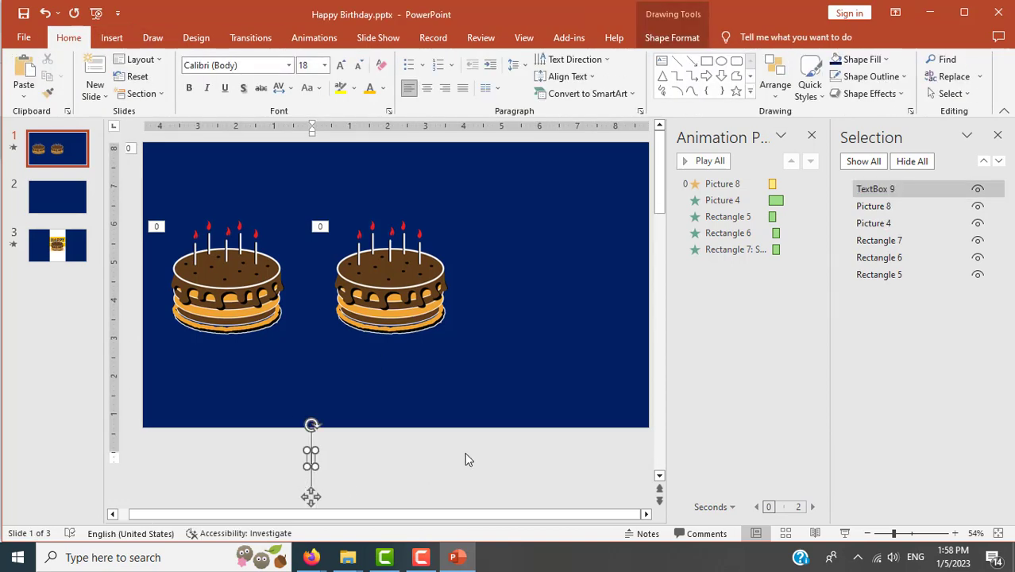
type("Sweet")
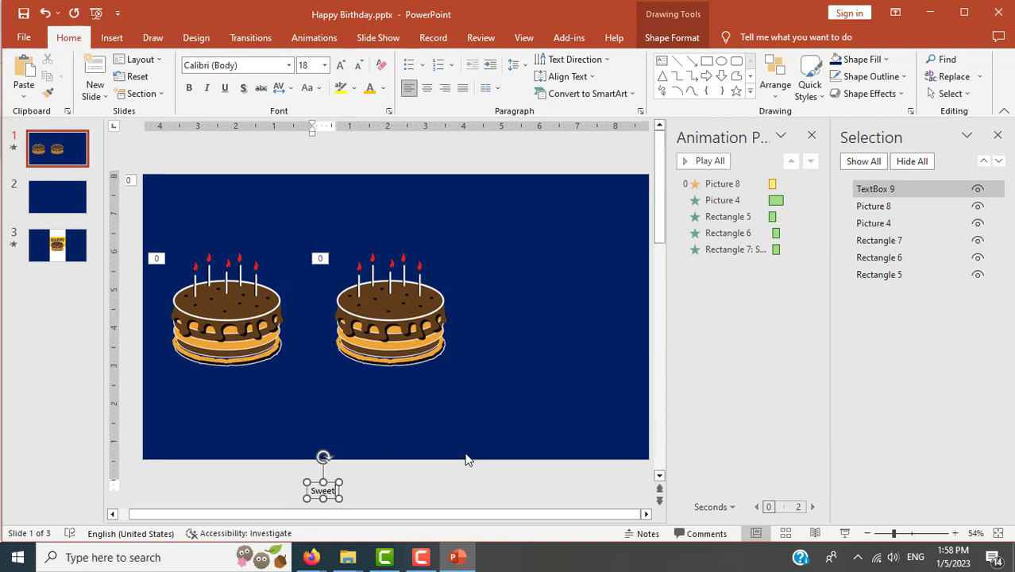
type(" Hear")
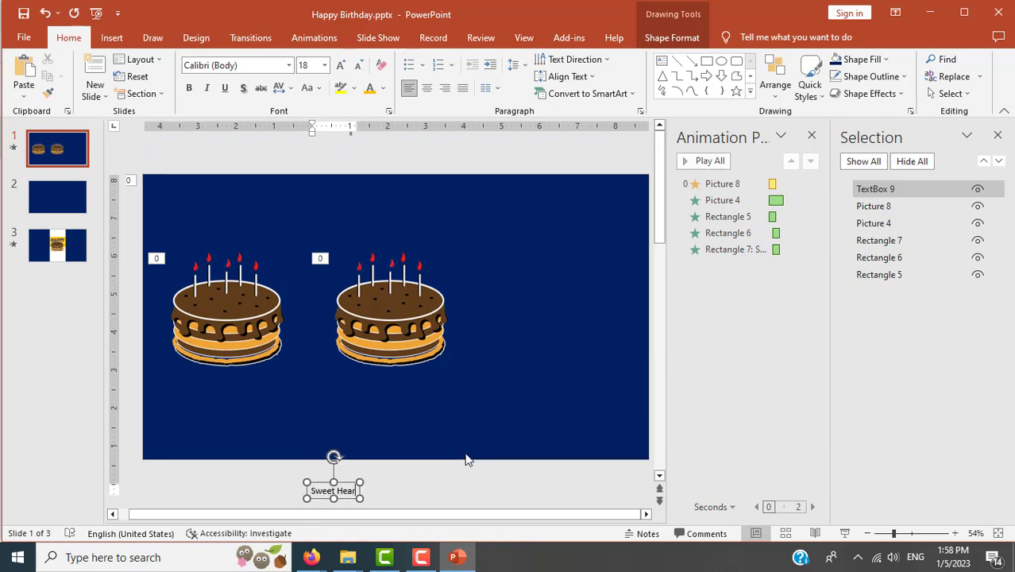
type("t")
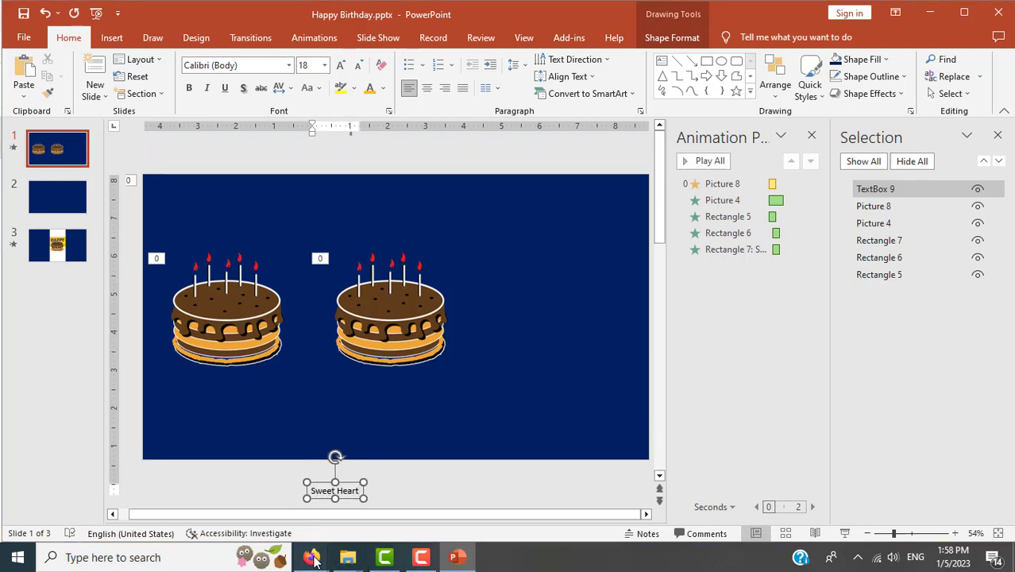
- Review the course instructions page in Firefox
mouse_move(311, 556)
left_click(293, 540)
scroll(474, 367, "up", 5)
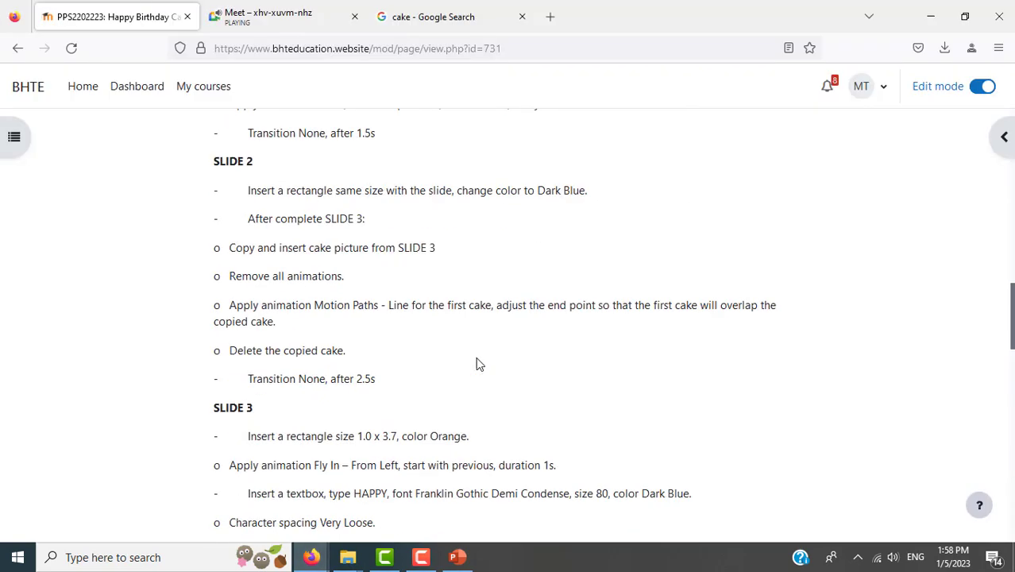
scroll(477, 364, "up", 5)
scroll(477, 362, "up", 5)
scroll(480, 381, "down", 3)
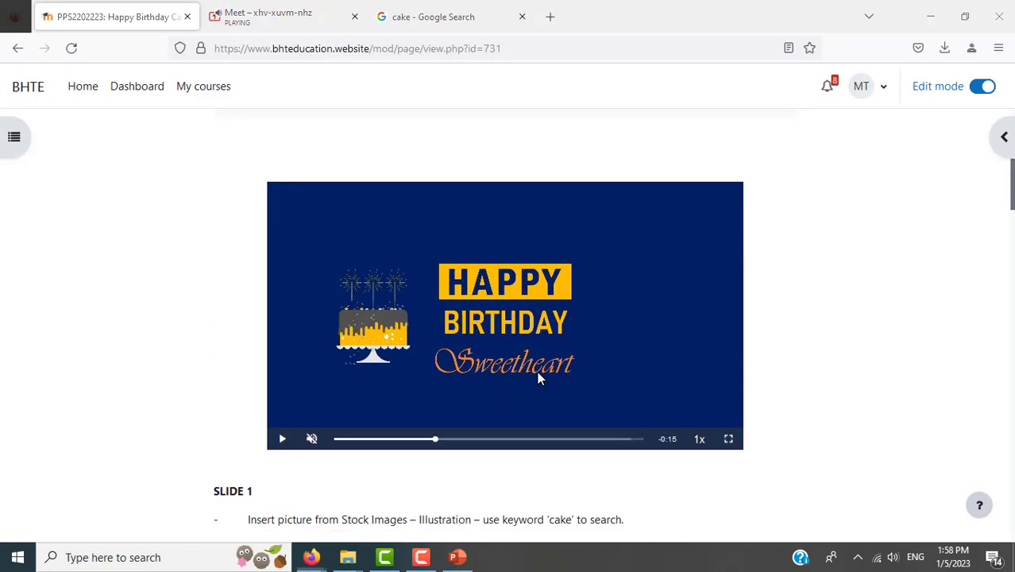
key("alt+Tab")
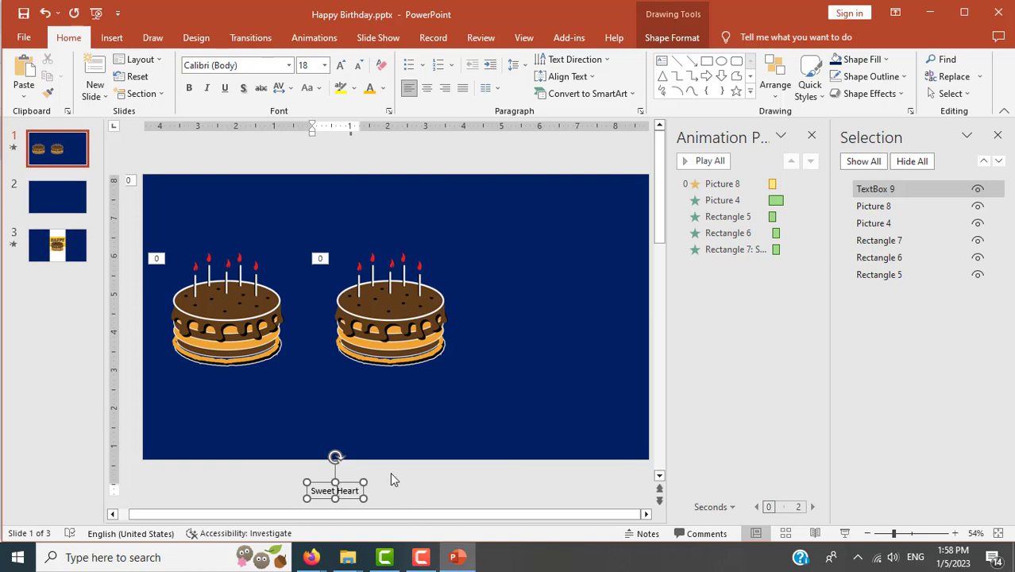
- Correct the text to 'Sweetheart' and select the word
key("BackSpace")
key("BackSpace")
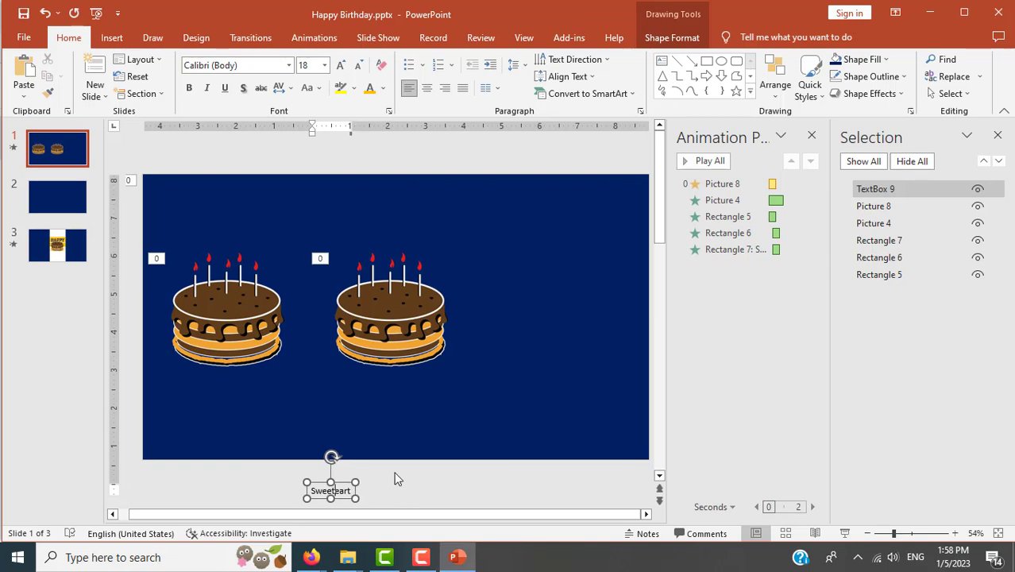
type("he")
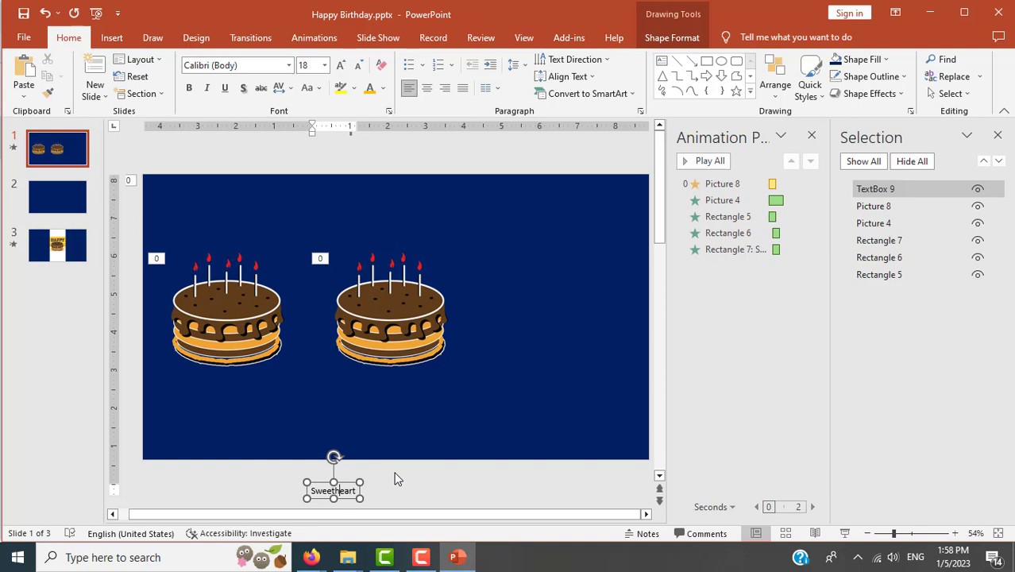
double_click(342, 491)
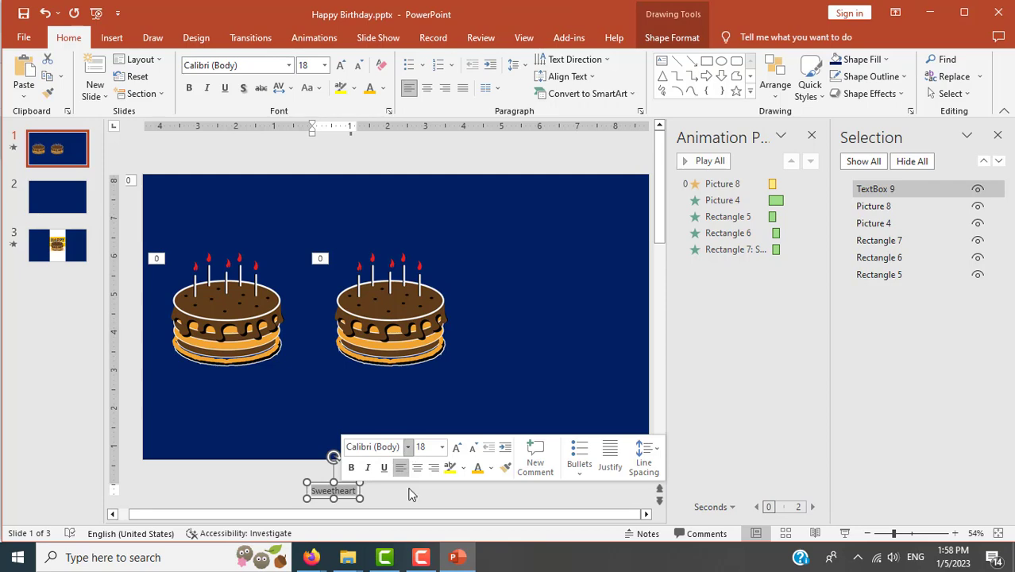
mouse_move(310, 560)
left_click(238, 501)
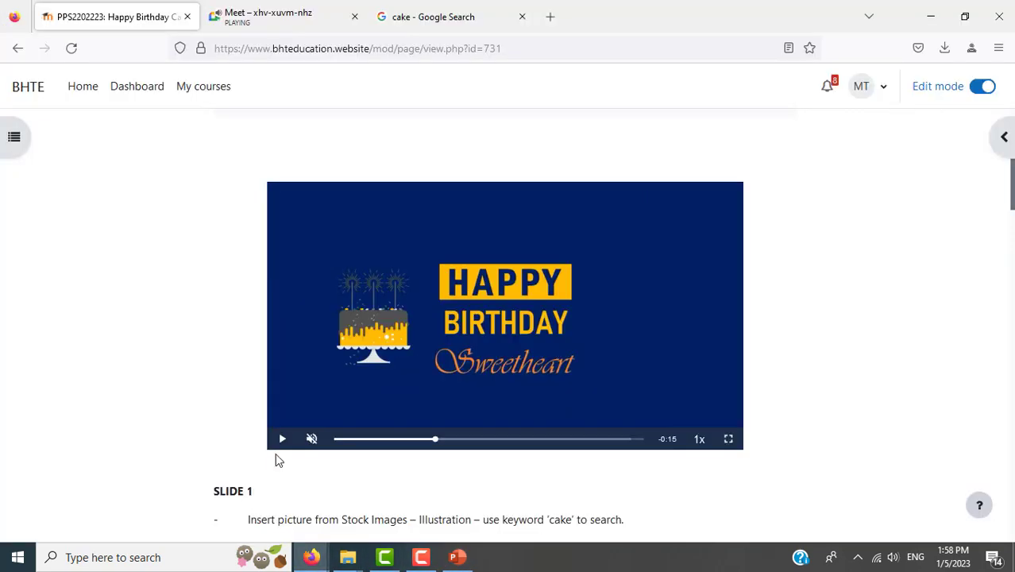
scroll(278, 458, "down", 10)
scroll(290, 439, "down", 10)
scroll(290, 438, "down", 10)
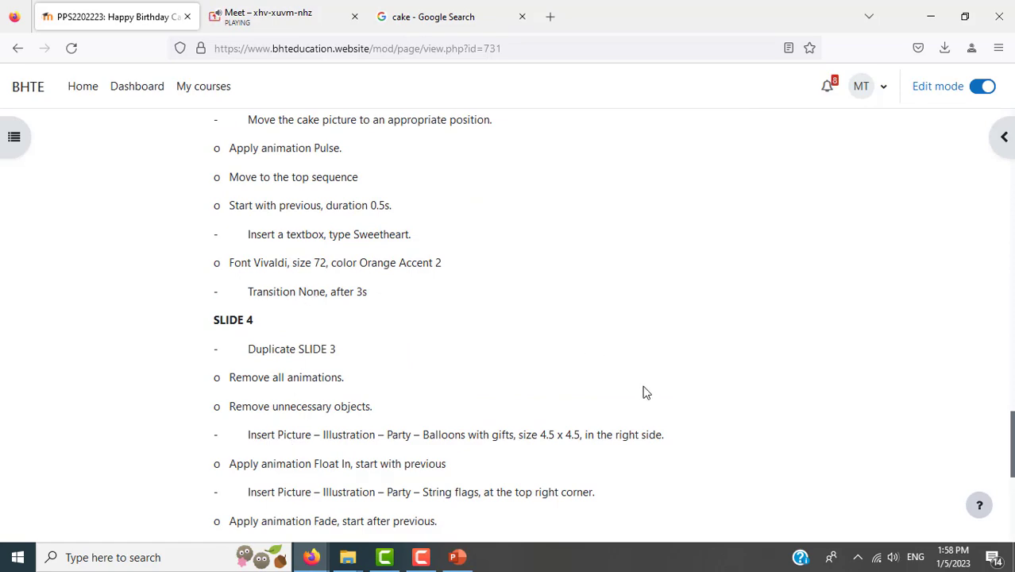
key("alt+Tab")
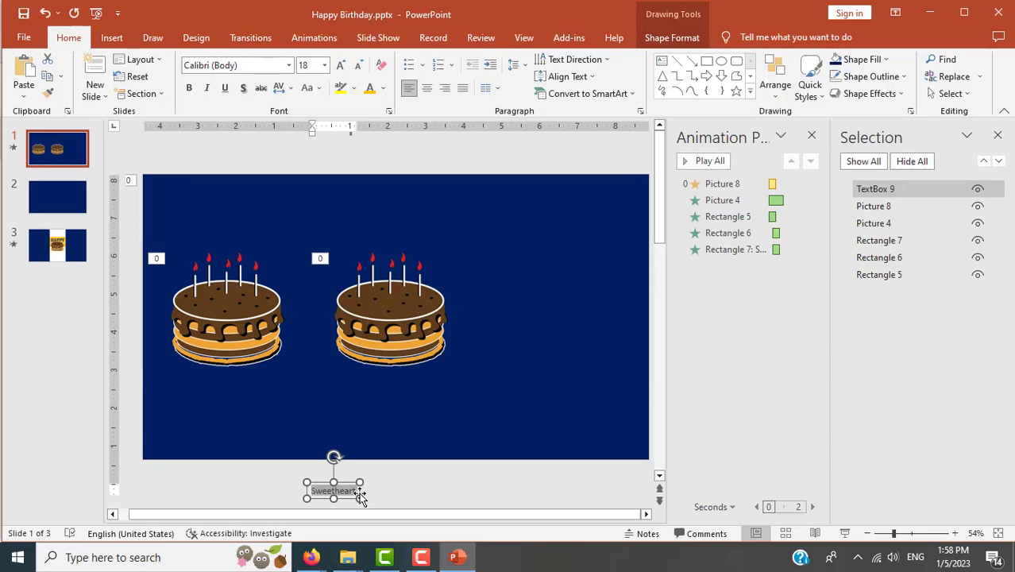
- Set the Sweetheart font to Vavaldi, accepting the unavailable-font warning
left_click(256, 67)
type("Va")
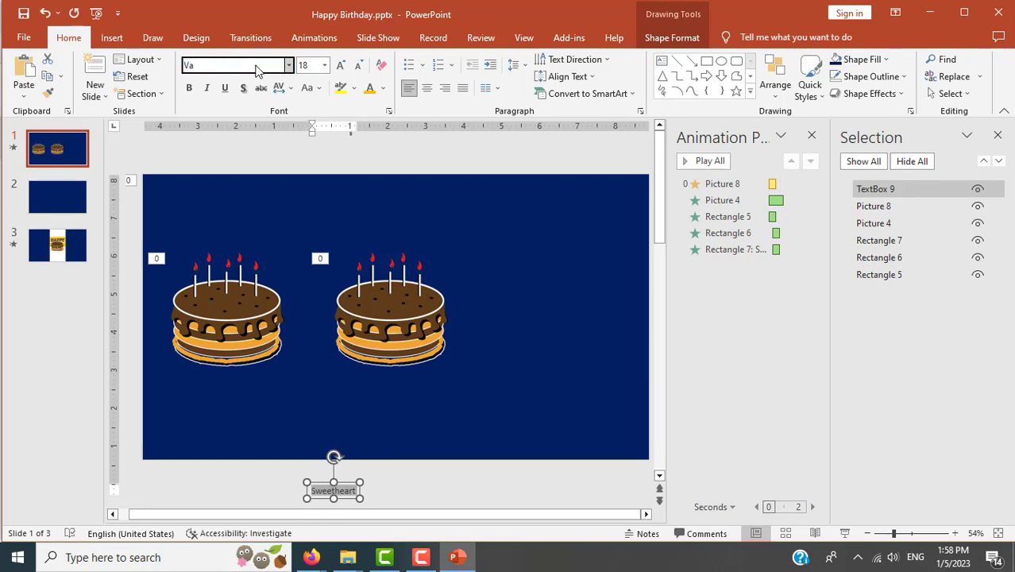
key("alt+Tab")
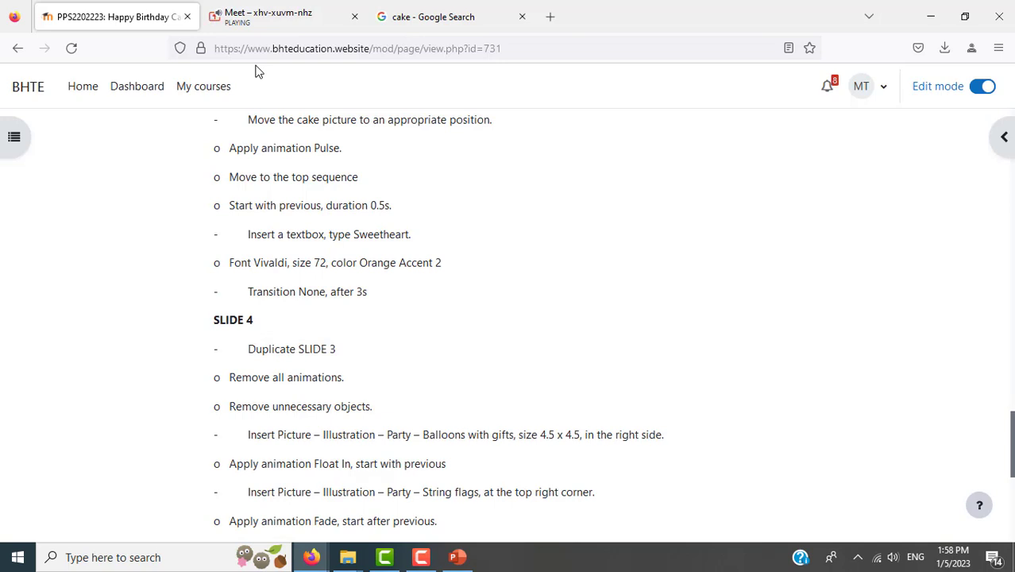
key("alt+Tab")
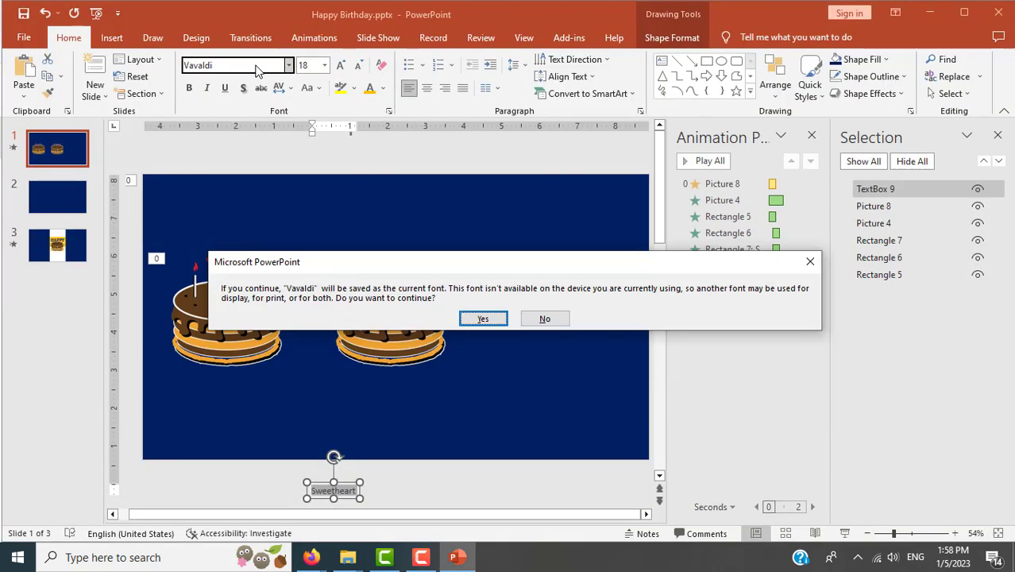
key("Return")
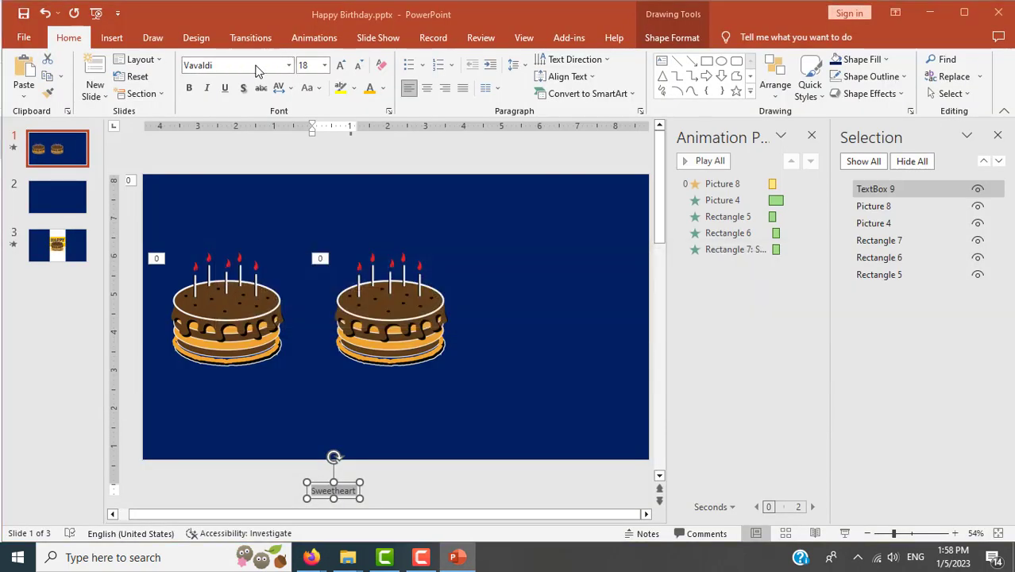
- Set the Sweetheart font size to 72
left_click(256, 65)
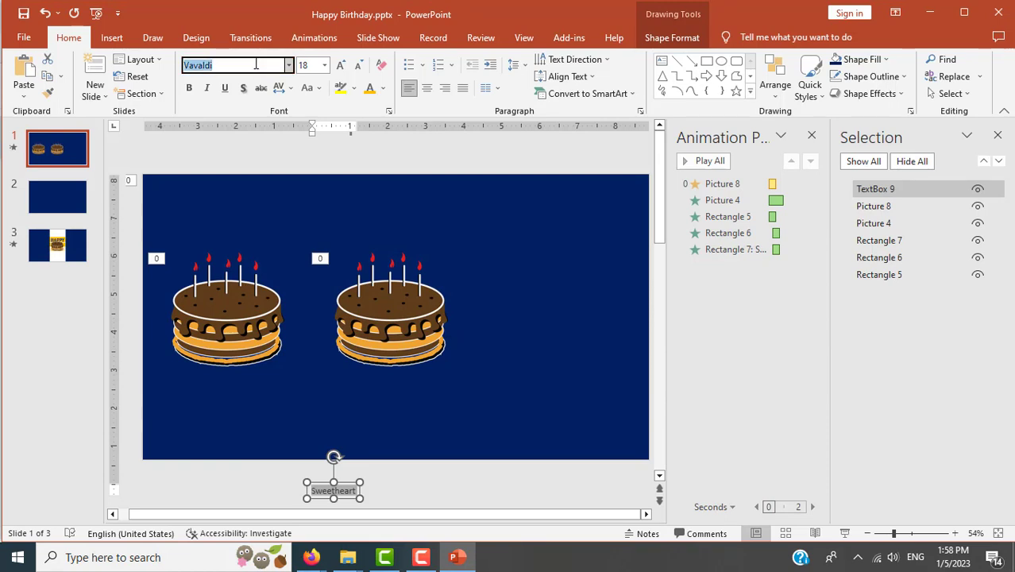
key("Tab")
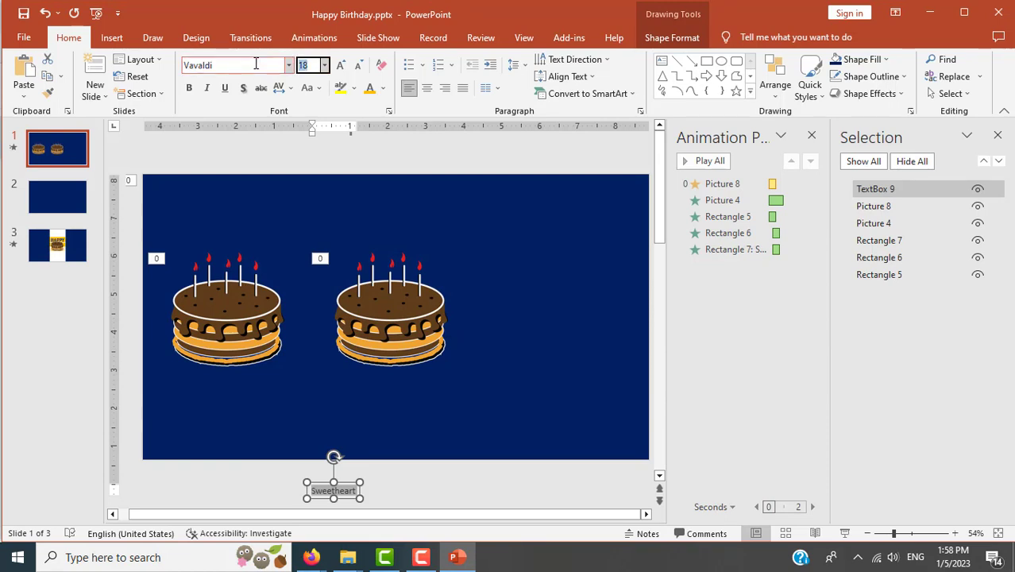
type("72")
key("Return")
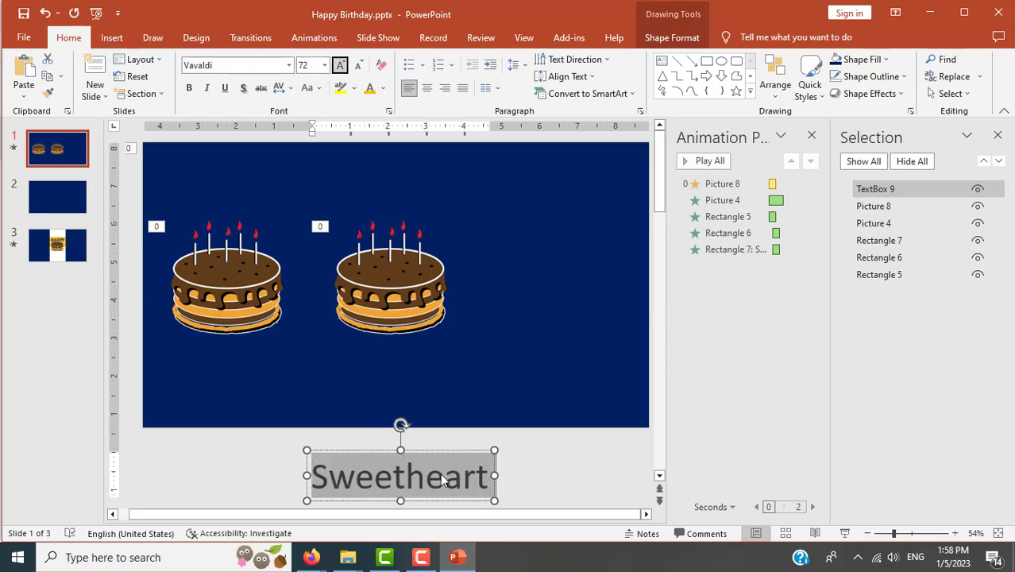
- Reselect Vavaldi from the font list to confirm the font
left_click(289, 65)
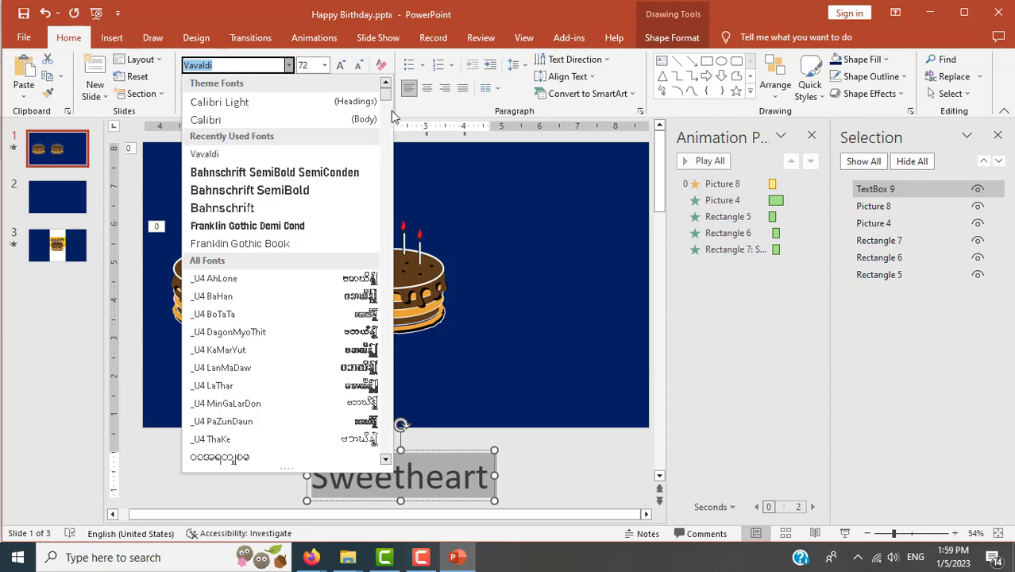
mouse_move(386, 94)
left_mouse_down()
mouse_move(375, 430)
mouse_move(375, 412)
left_mouse_up()
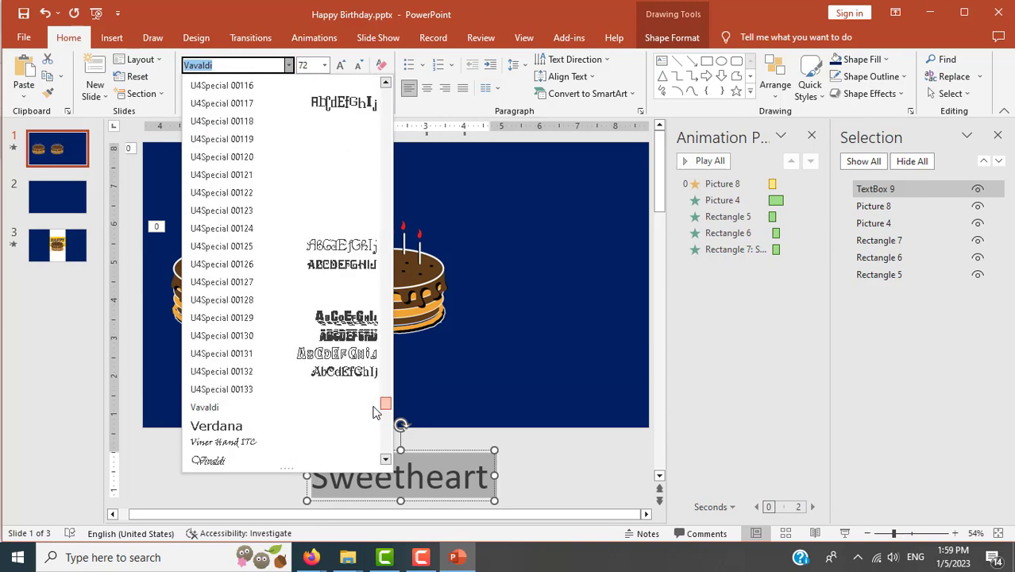
left_click(228, 408)
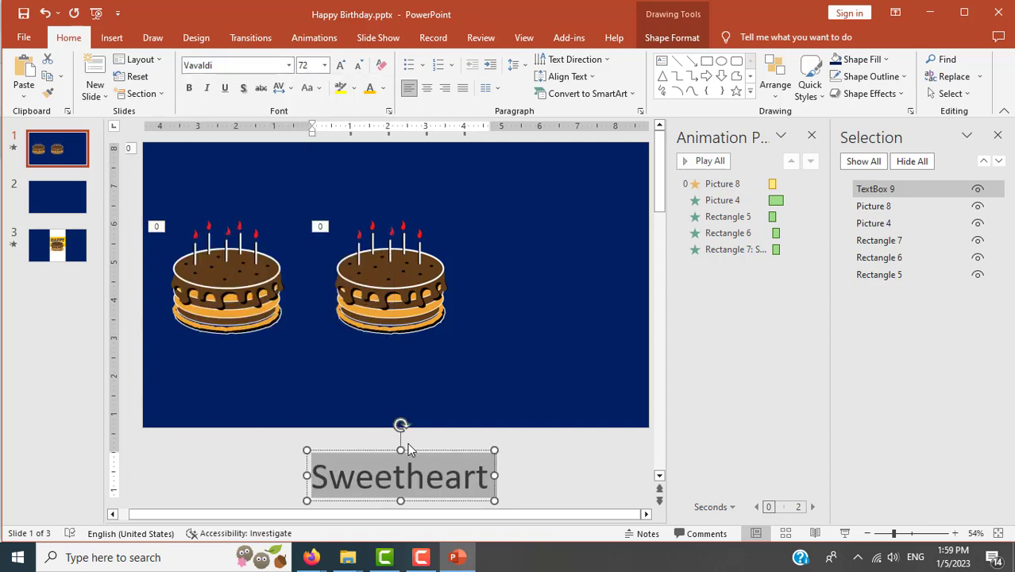
key("alt+Tab")
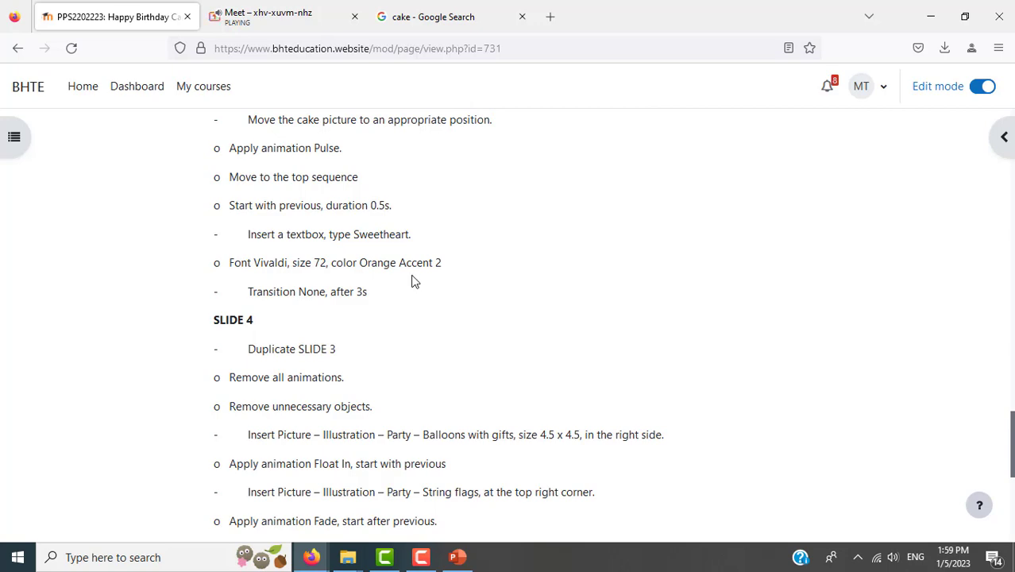
key("alt+Tab")
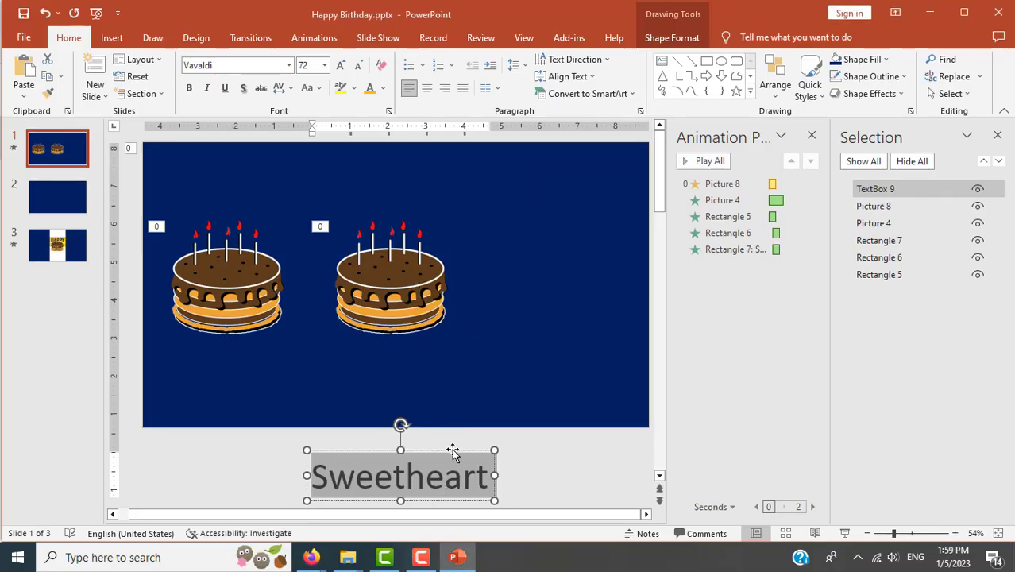
- Move Sweetheart below the cakes and colour it Orange, Accent 2
left_click_drag(452, 449, 457, 342)
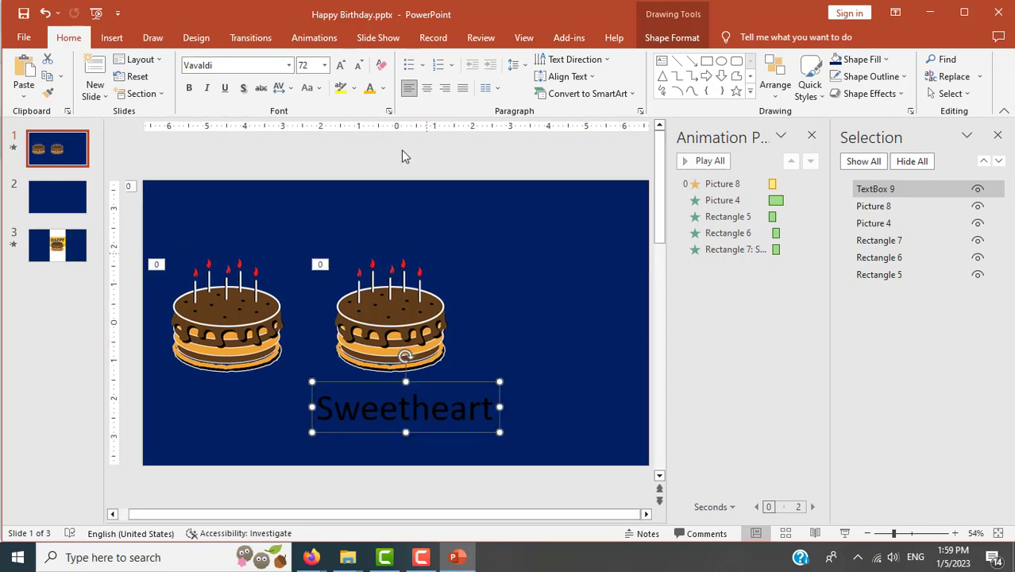
key("ctrl+z")
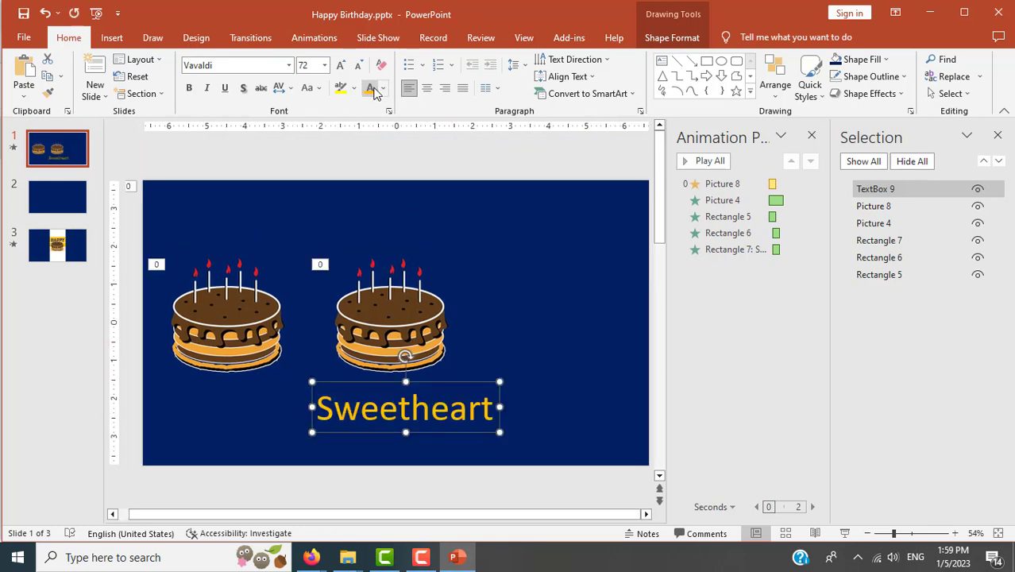
left_click(384, 89)
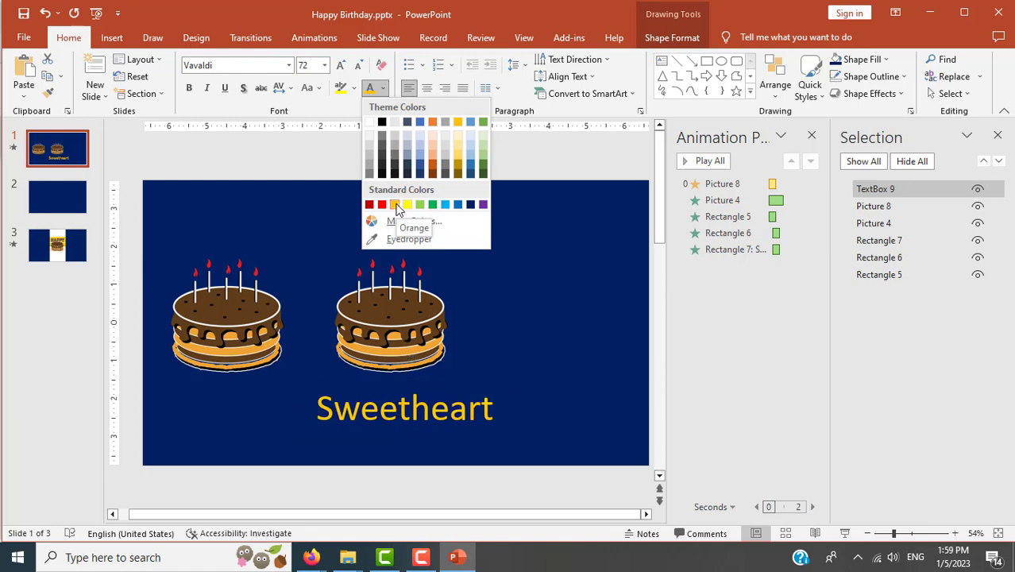
left_click(432, 123)
left_click(501, 490)
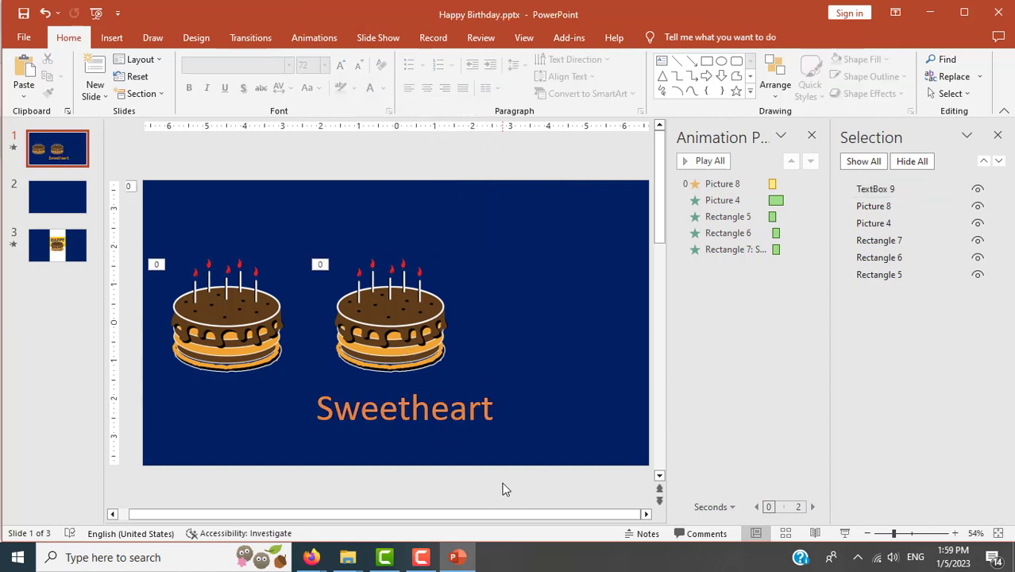
key("alt+Tab")
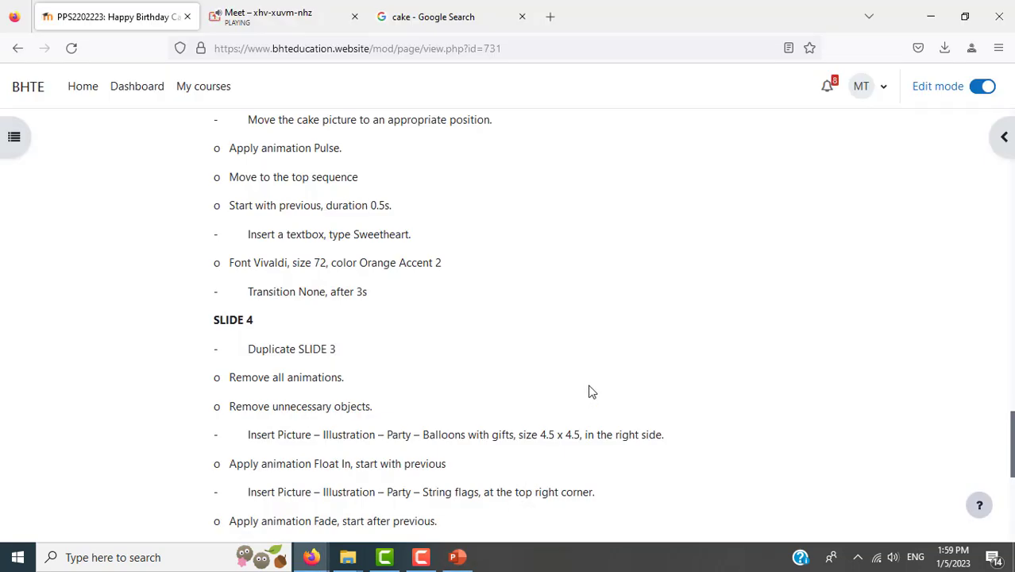
key("alt+Tab")
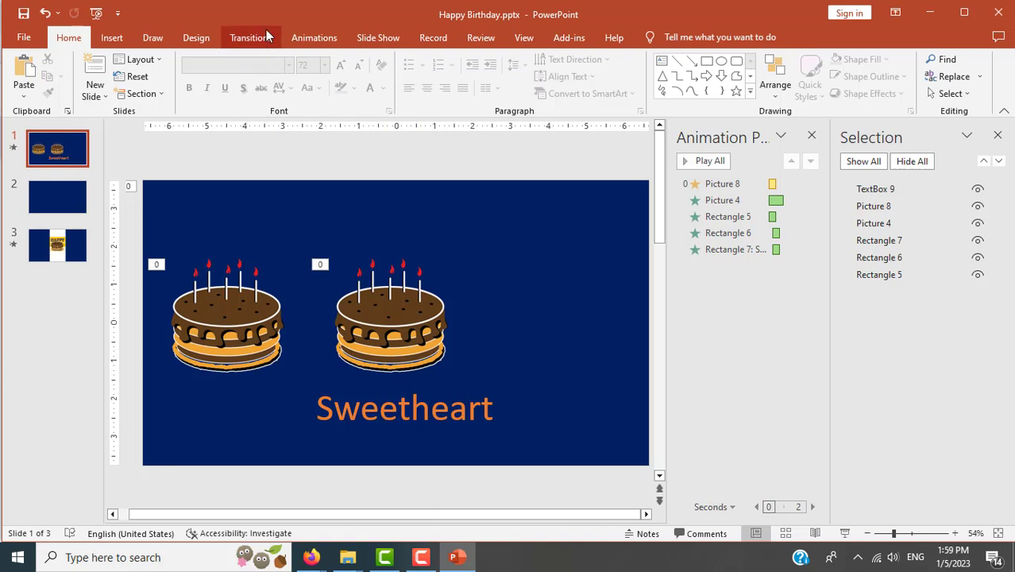
- Keep transition None, set After to 00:03.00, and close the Selection and Animation panes
left_click(267, 35)
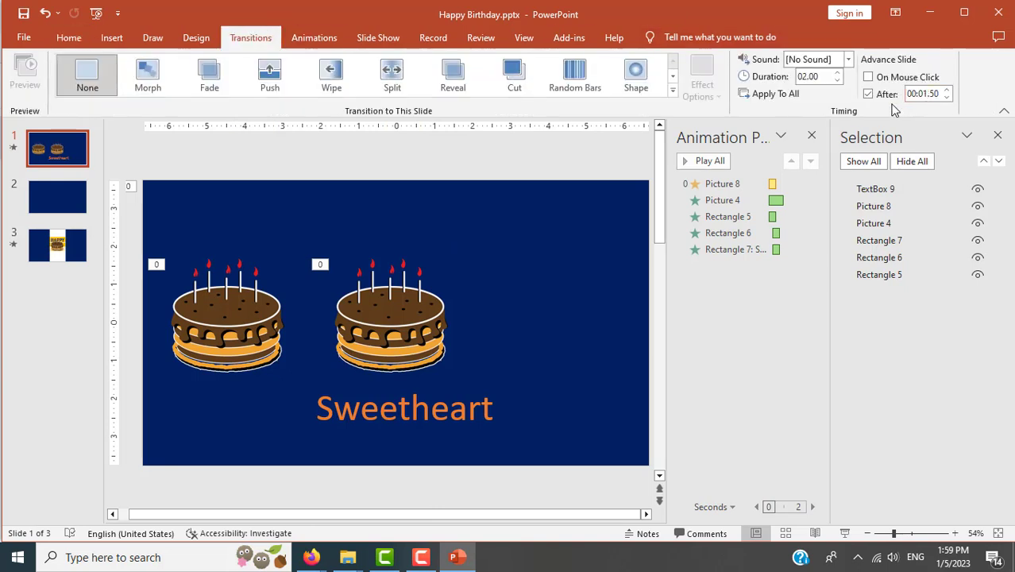
left_click(947, 89)
left_click(947, 90)
left_click(999, 135)
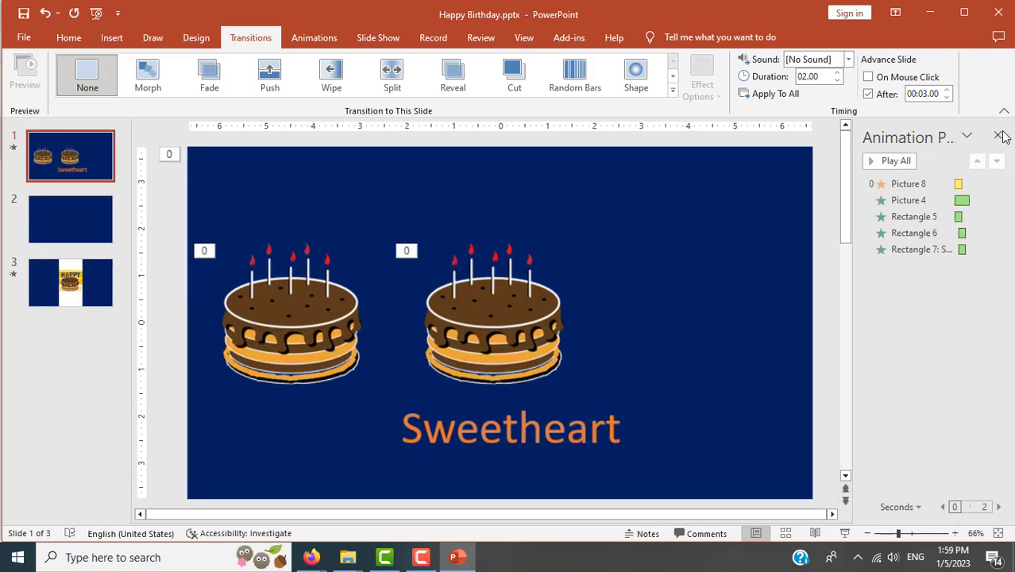
left_click(1000, 136)
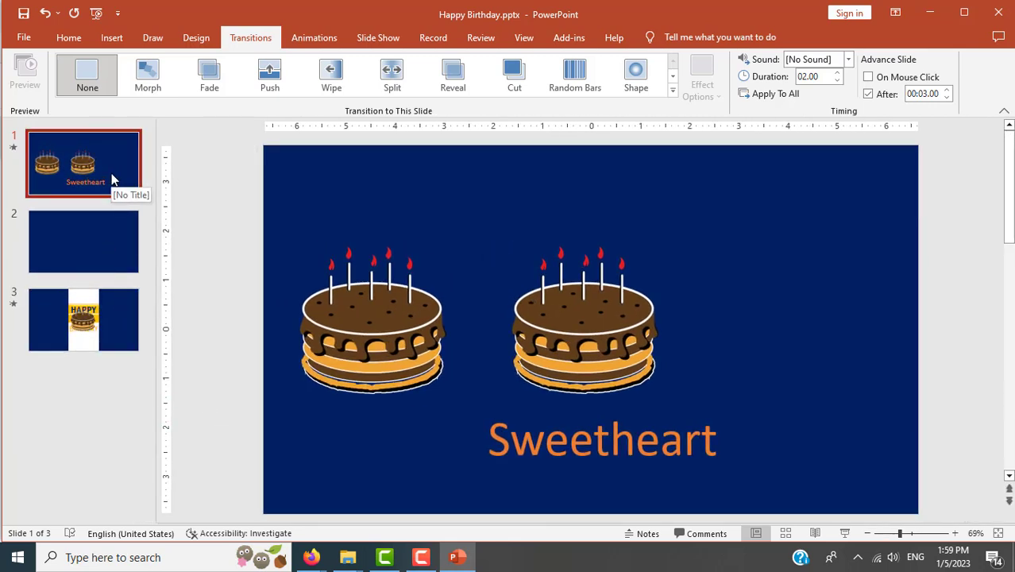
- Look through slides 1–3 and return to slide 1
left_click(91, 317)
left_click(95, 255)
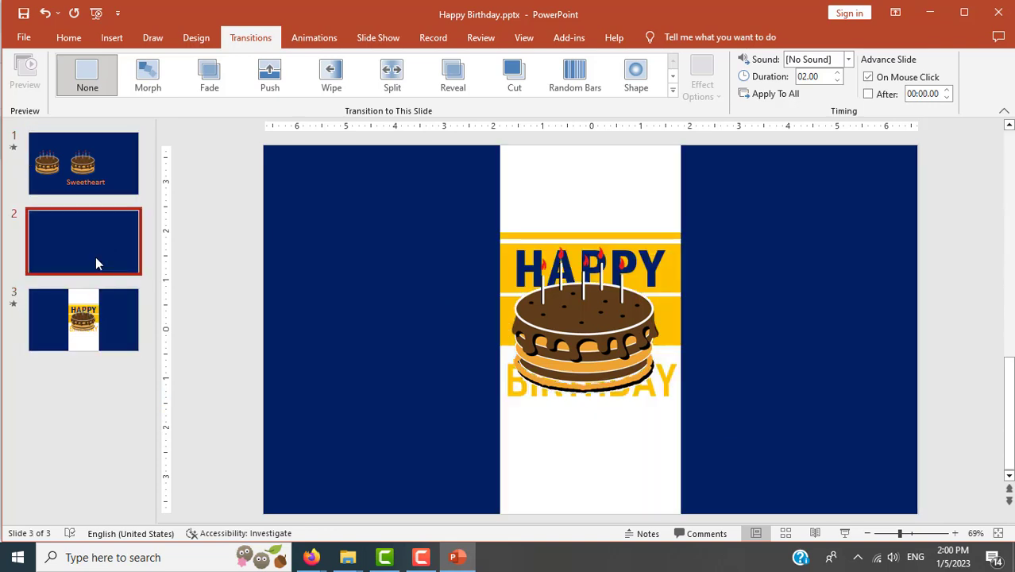
left_click(122, 163)
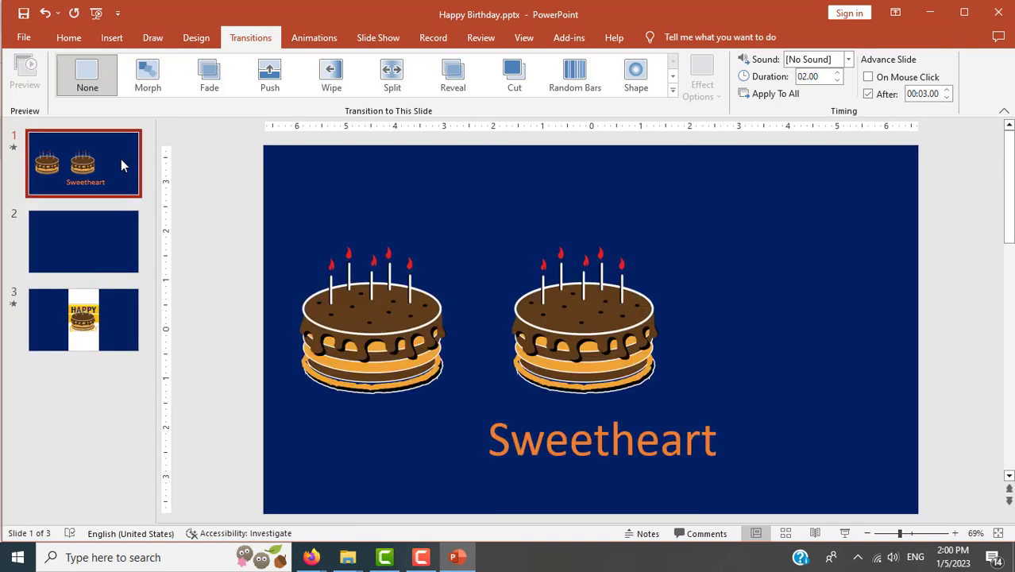
left_click(109, 331)
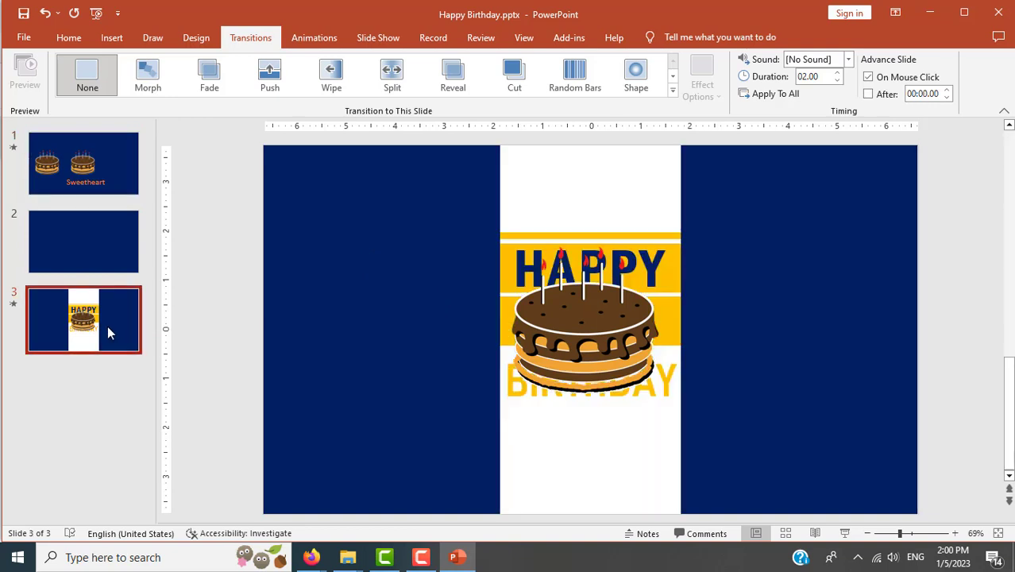
left_click(102, 220)
left_click(101, 181)
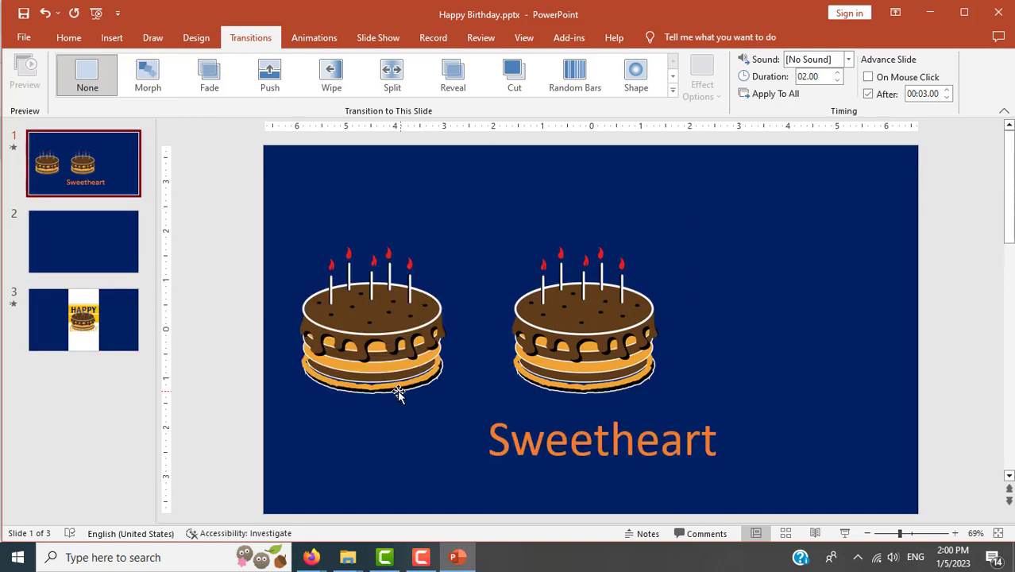
- Select both cakes and the Sweetheart text, then paste copies onto slide 3
left_click(379, 344)
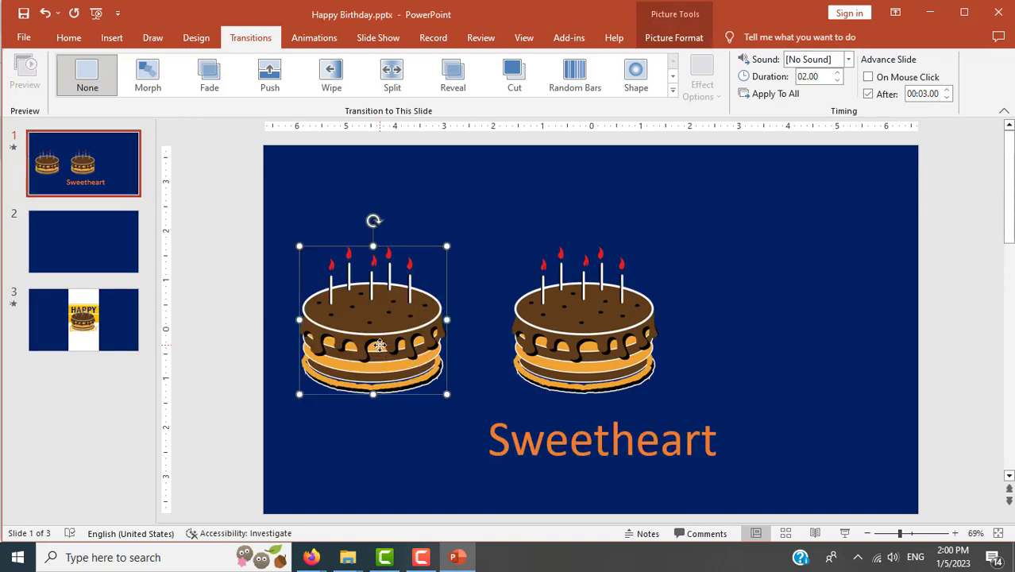
left_click(618, 346, "shift")
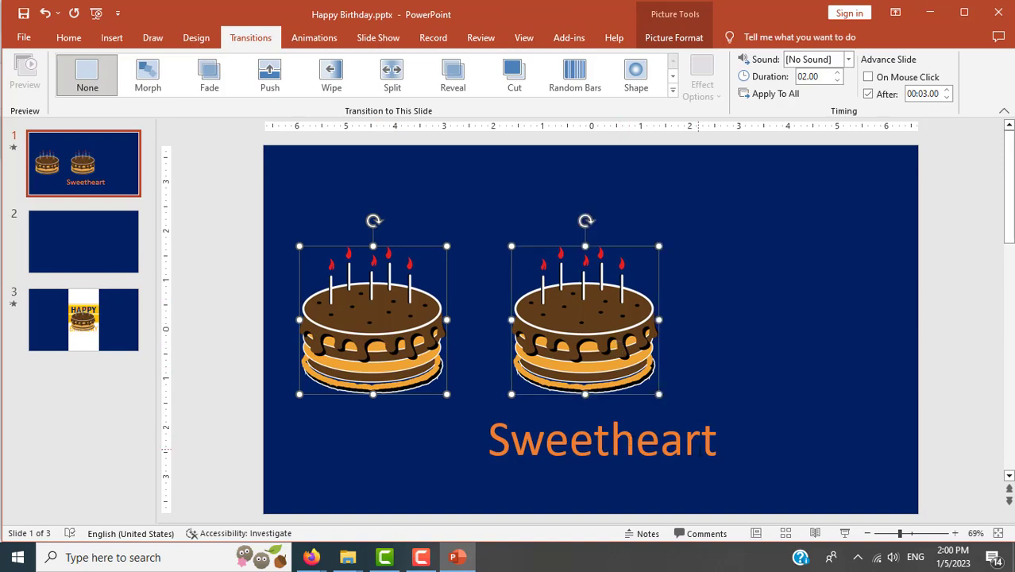
left_click(707, 415, "shift")
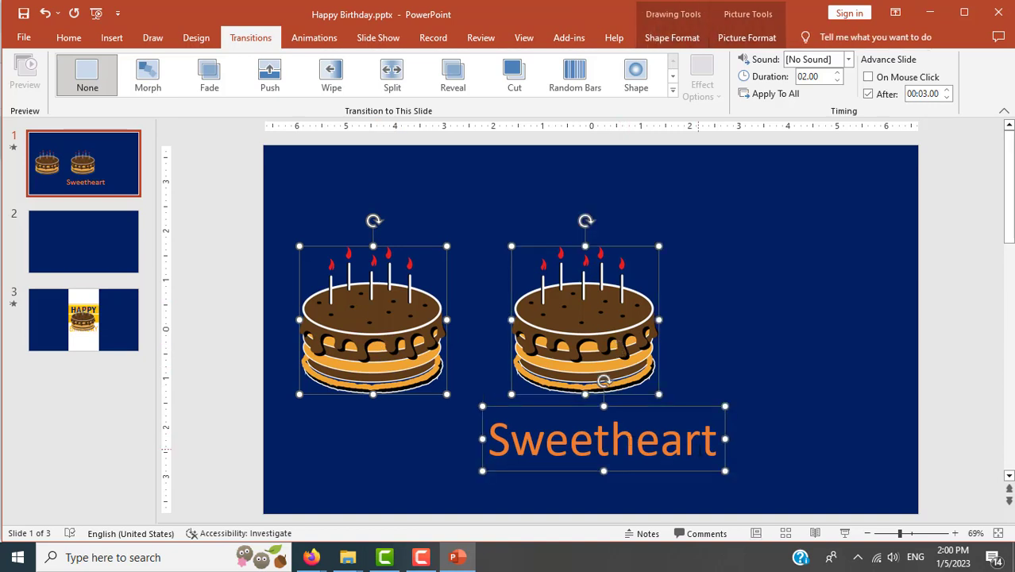
left_click(709, 407, "shift")
left_click(709, 407, "shift")
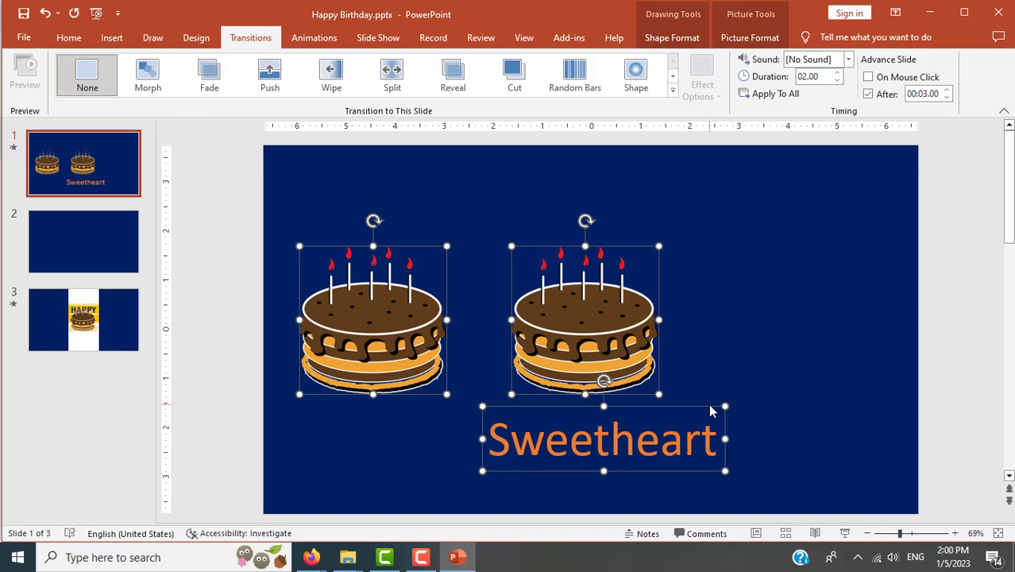
left_click(120, 328)
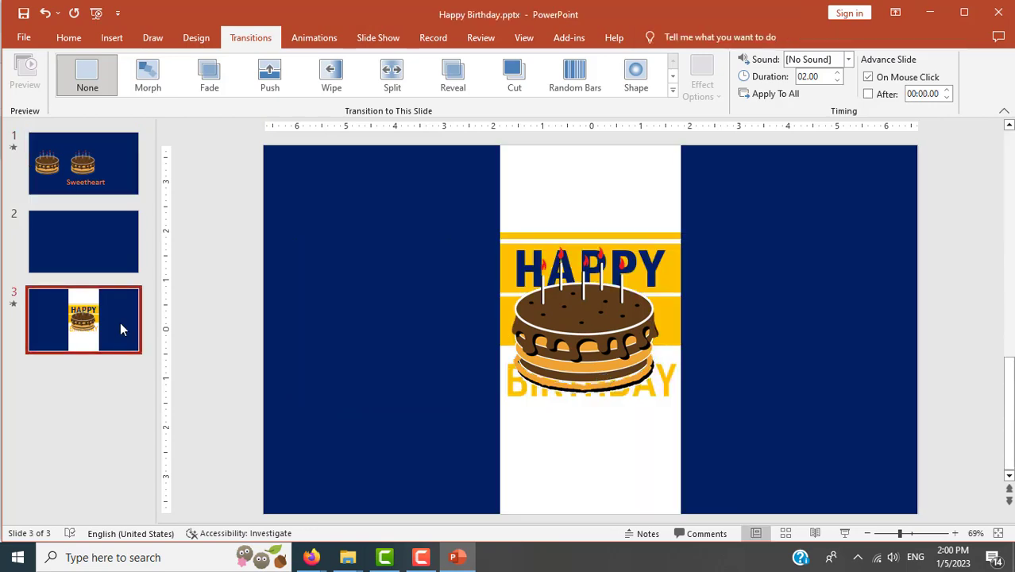
key("ctrl+v")
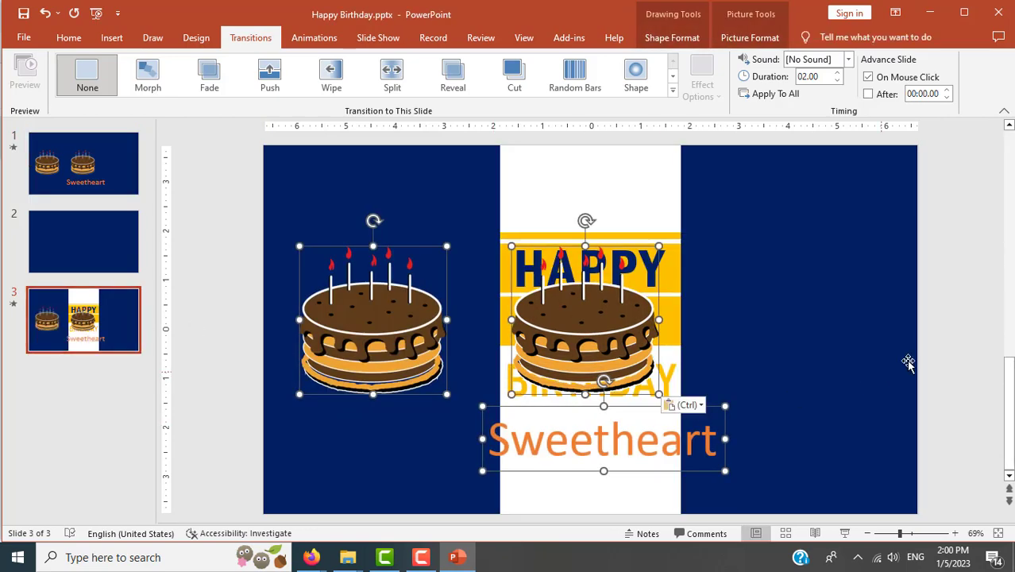
left_click(973, 350)
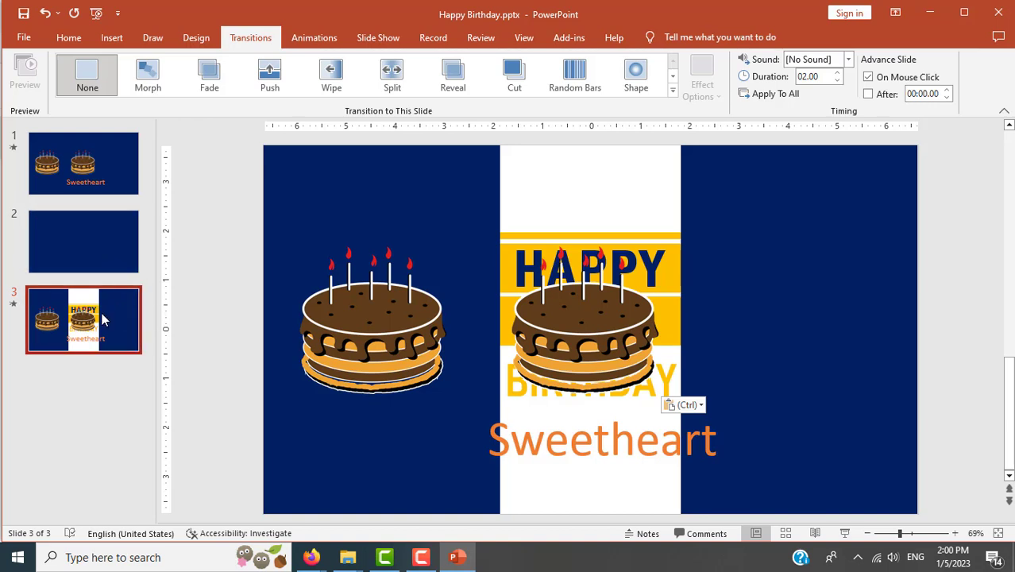
- Delete the orange Sweetheart text box from slide 1, leaving the two cakes
left_click(108, 167)
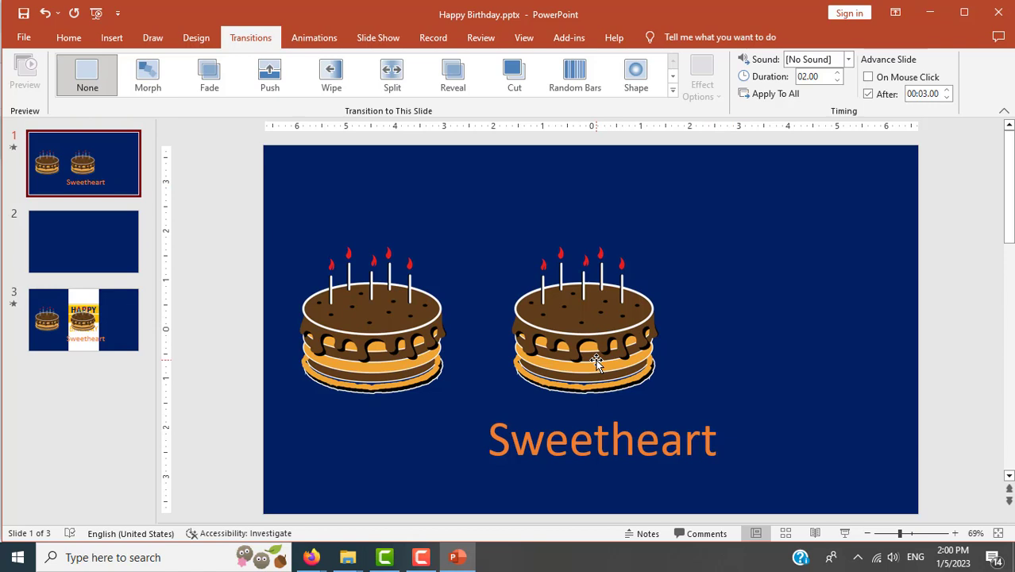
left_click(368, 346)
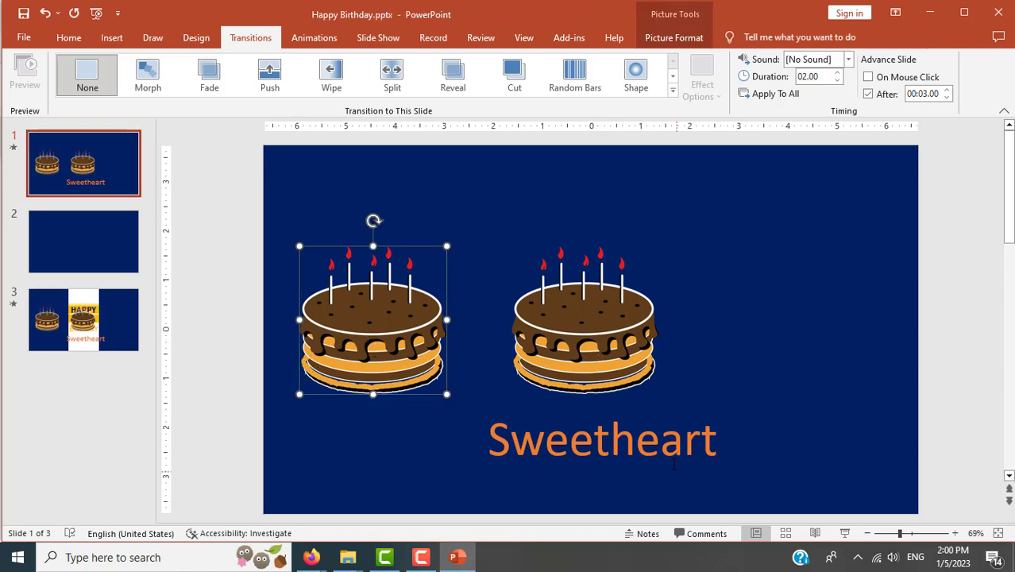
left_click(660, 441)
left_click(710, 405)
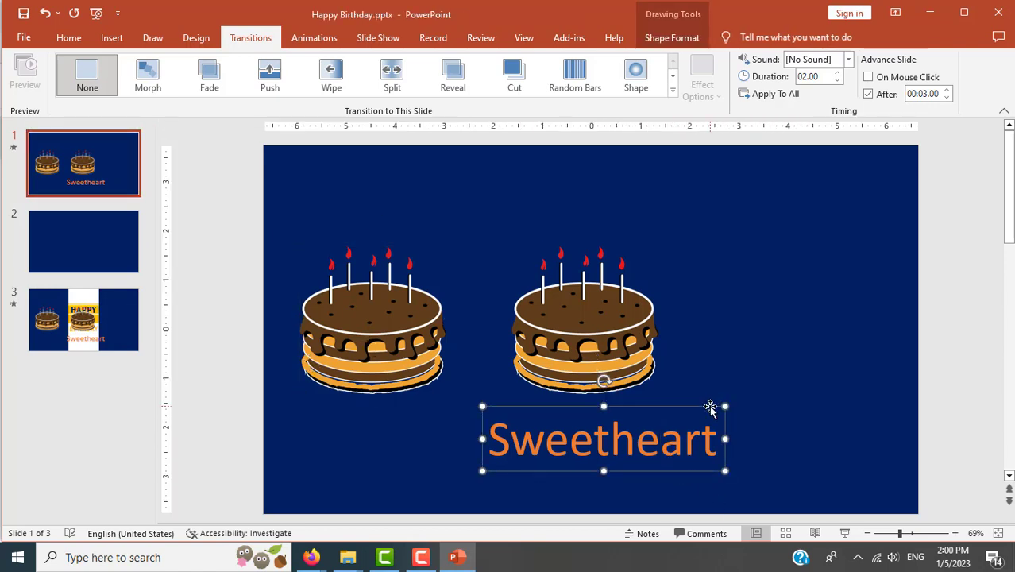
key("Delete")
- Compare slides 1 and 3 to confirm Sweetheart now appears only on slide 3
left_click(126, 345)
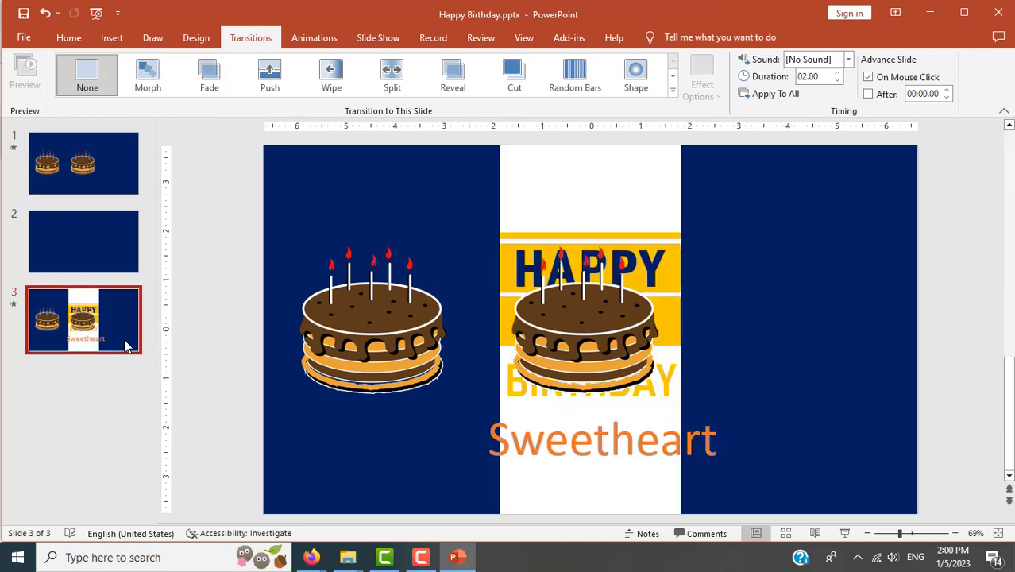
left_click(57, 174)
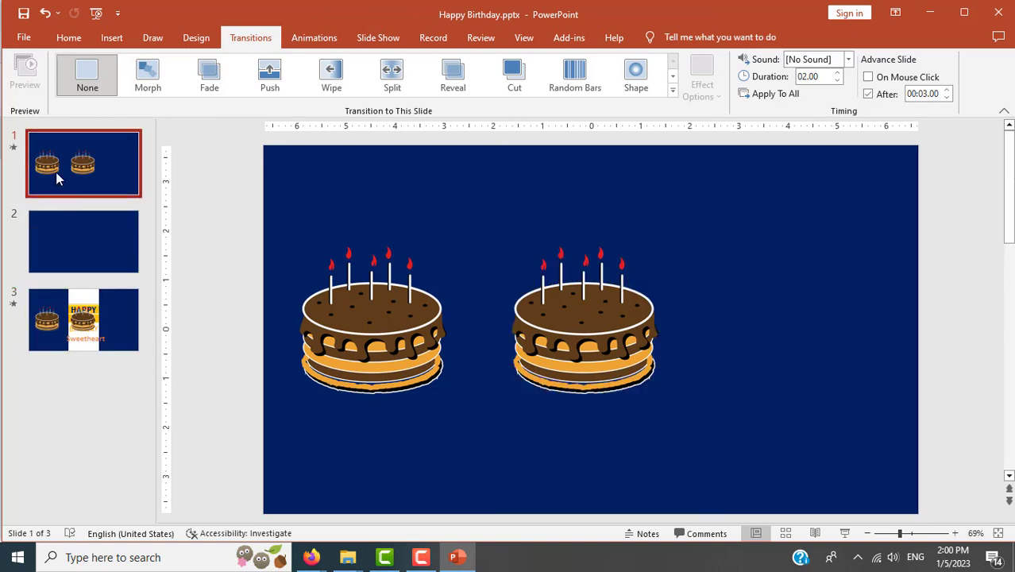
left_click(355, 337)
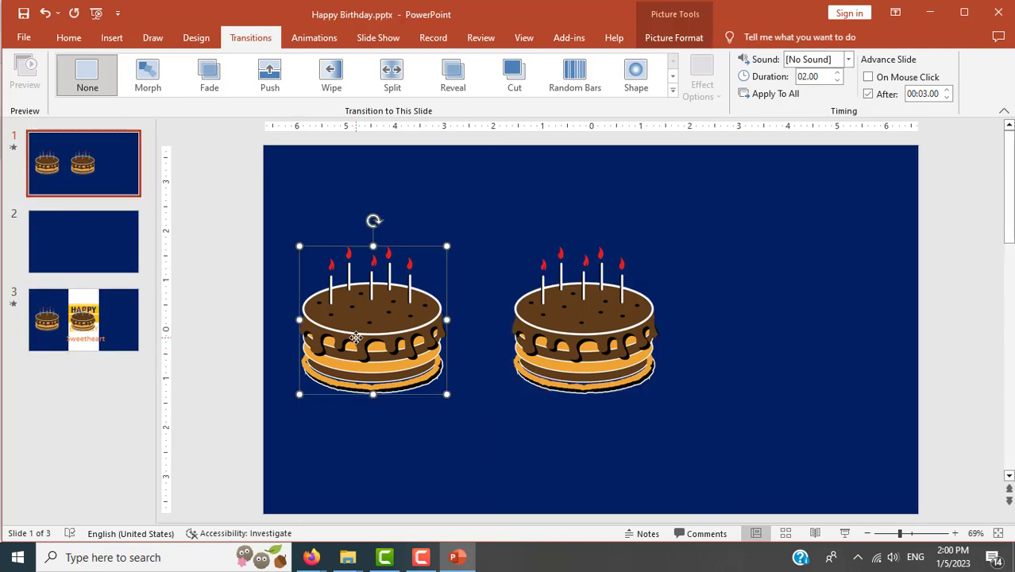
left_click(234, 429)
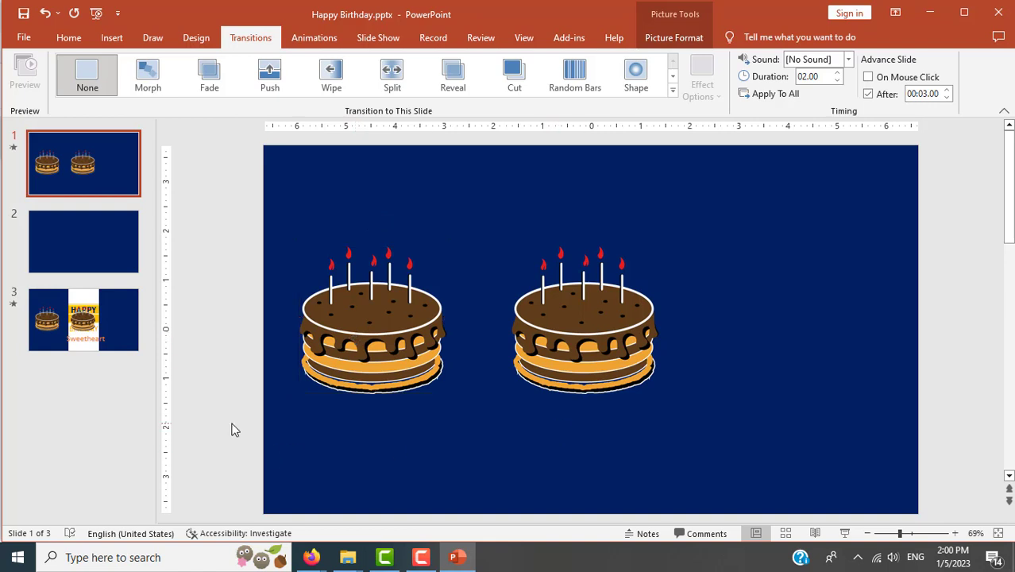
left_click(111, 330)
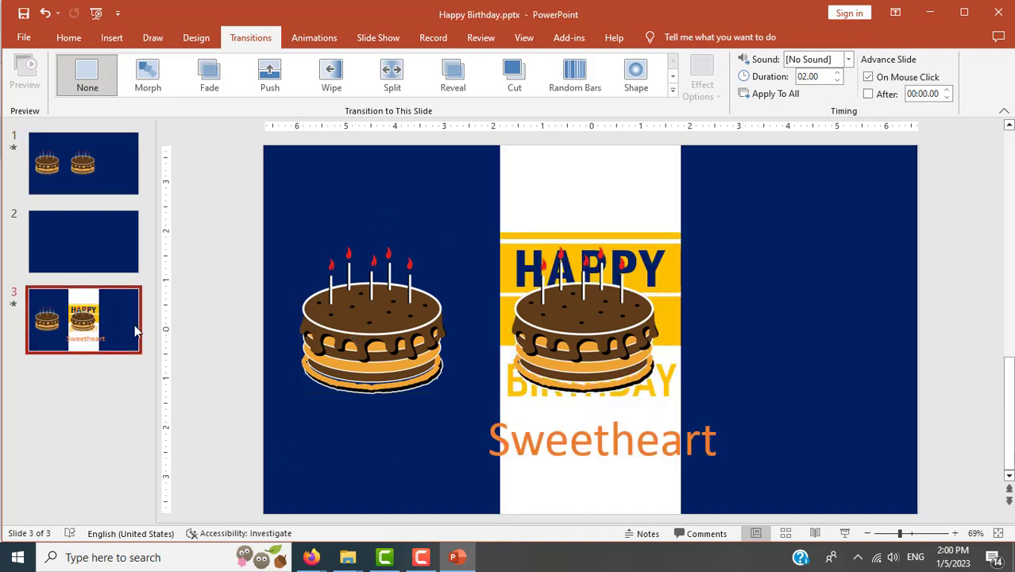
left_click(133, 187)
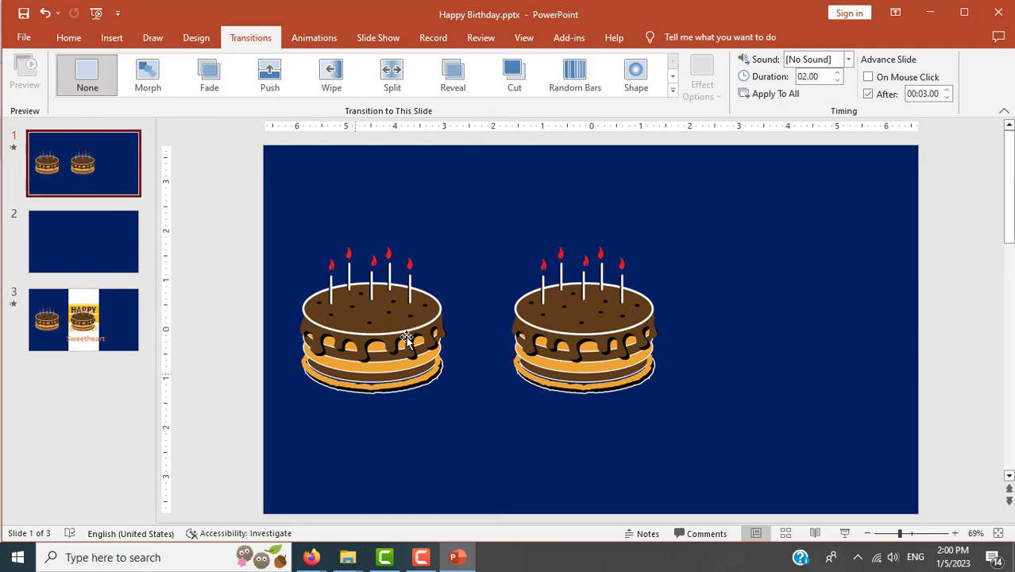
left_click(121, 334)
left_click(89, 170)
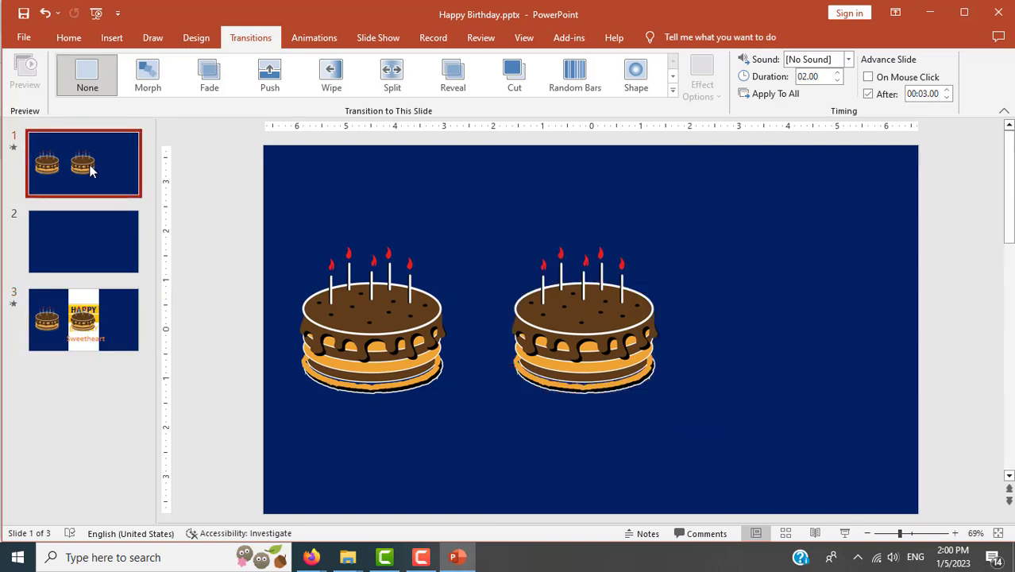
left_click(100, 316)
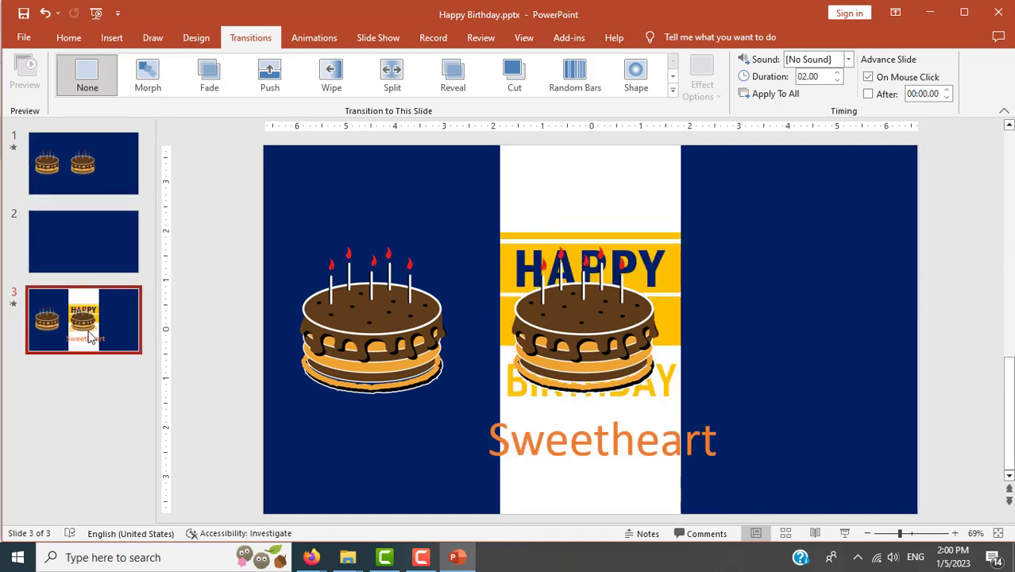